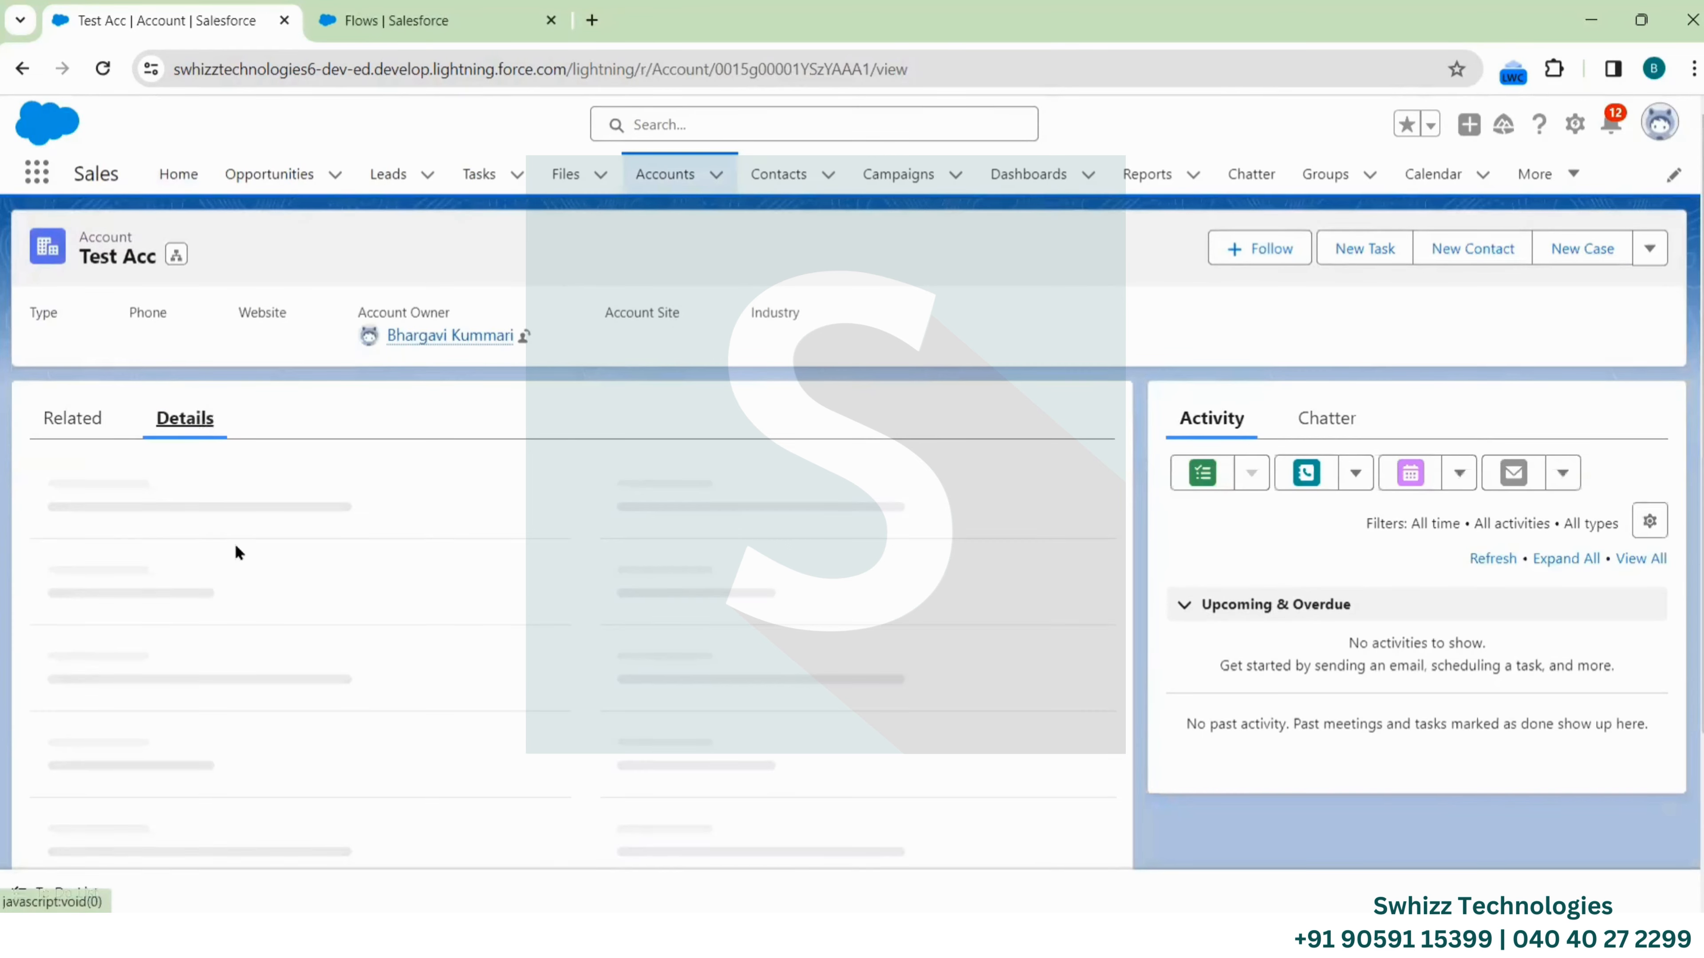
# Scroll the Test Acc account details, then switch to the Contacts list view
pyautogui.scroll(-5, 232, 550)
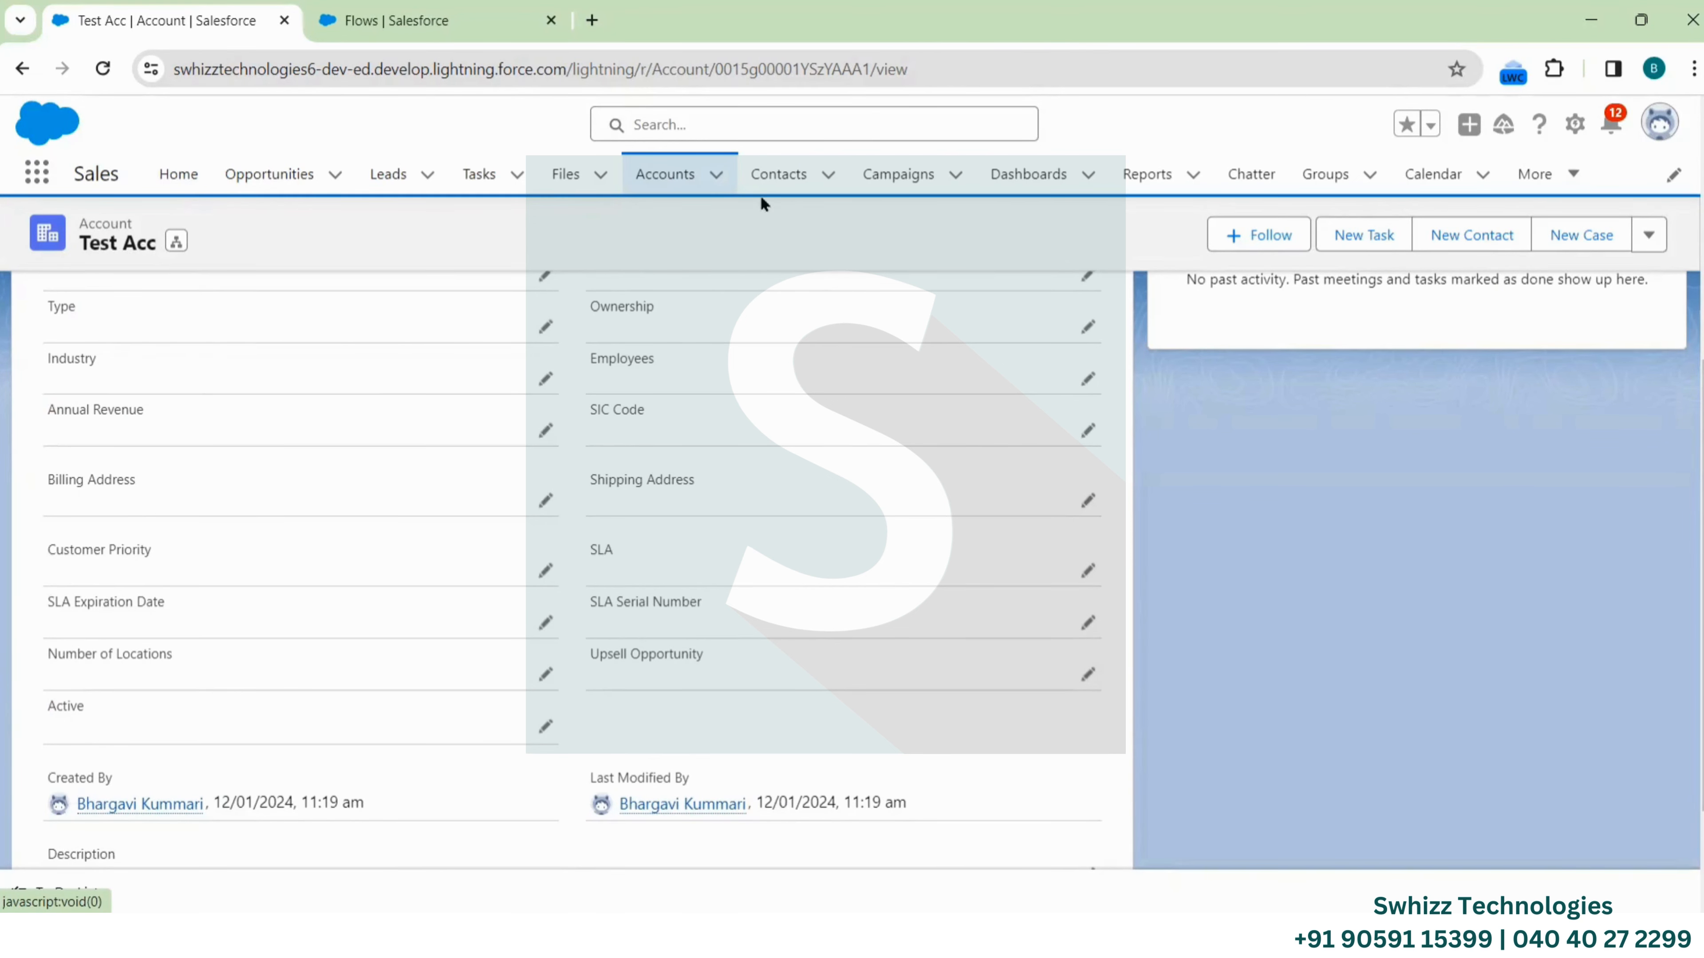
pyautogui.click(775, 184)
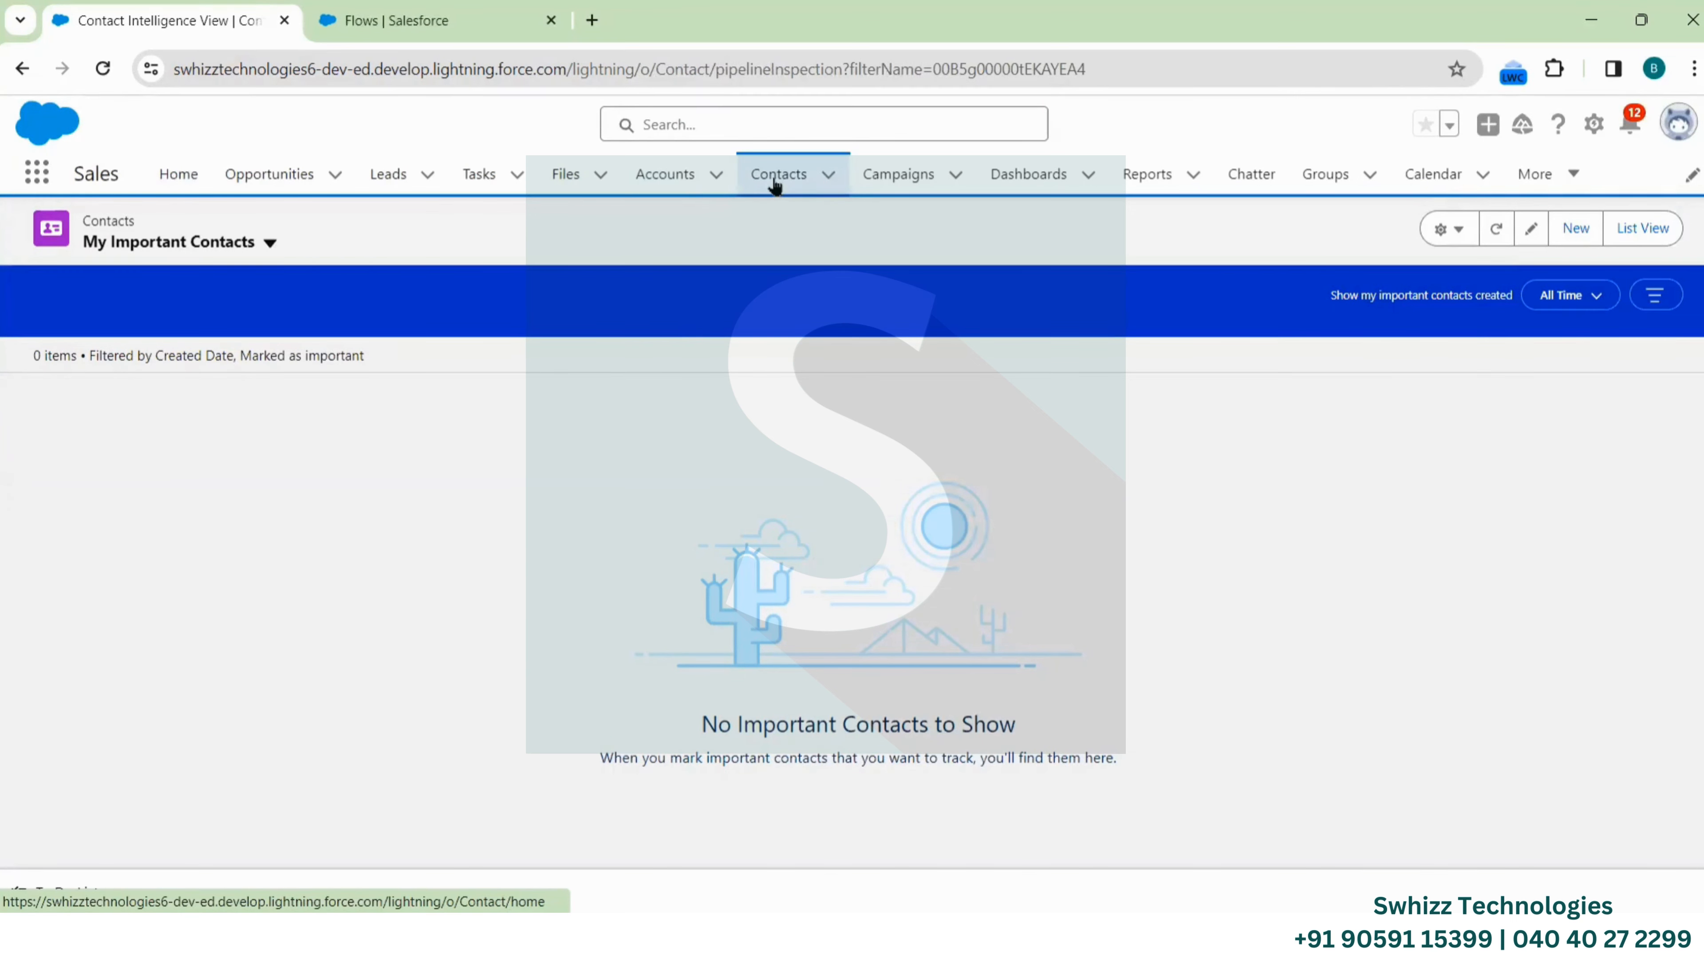
# Switch to the 'Flows | Salesforce' browser tab showing Setup > Flows
pyautogui.click(426, 20)
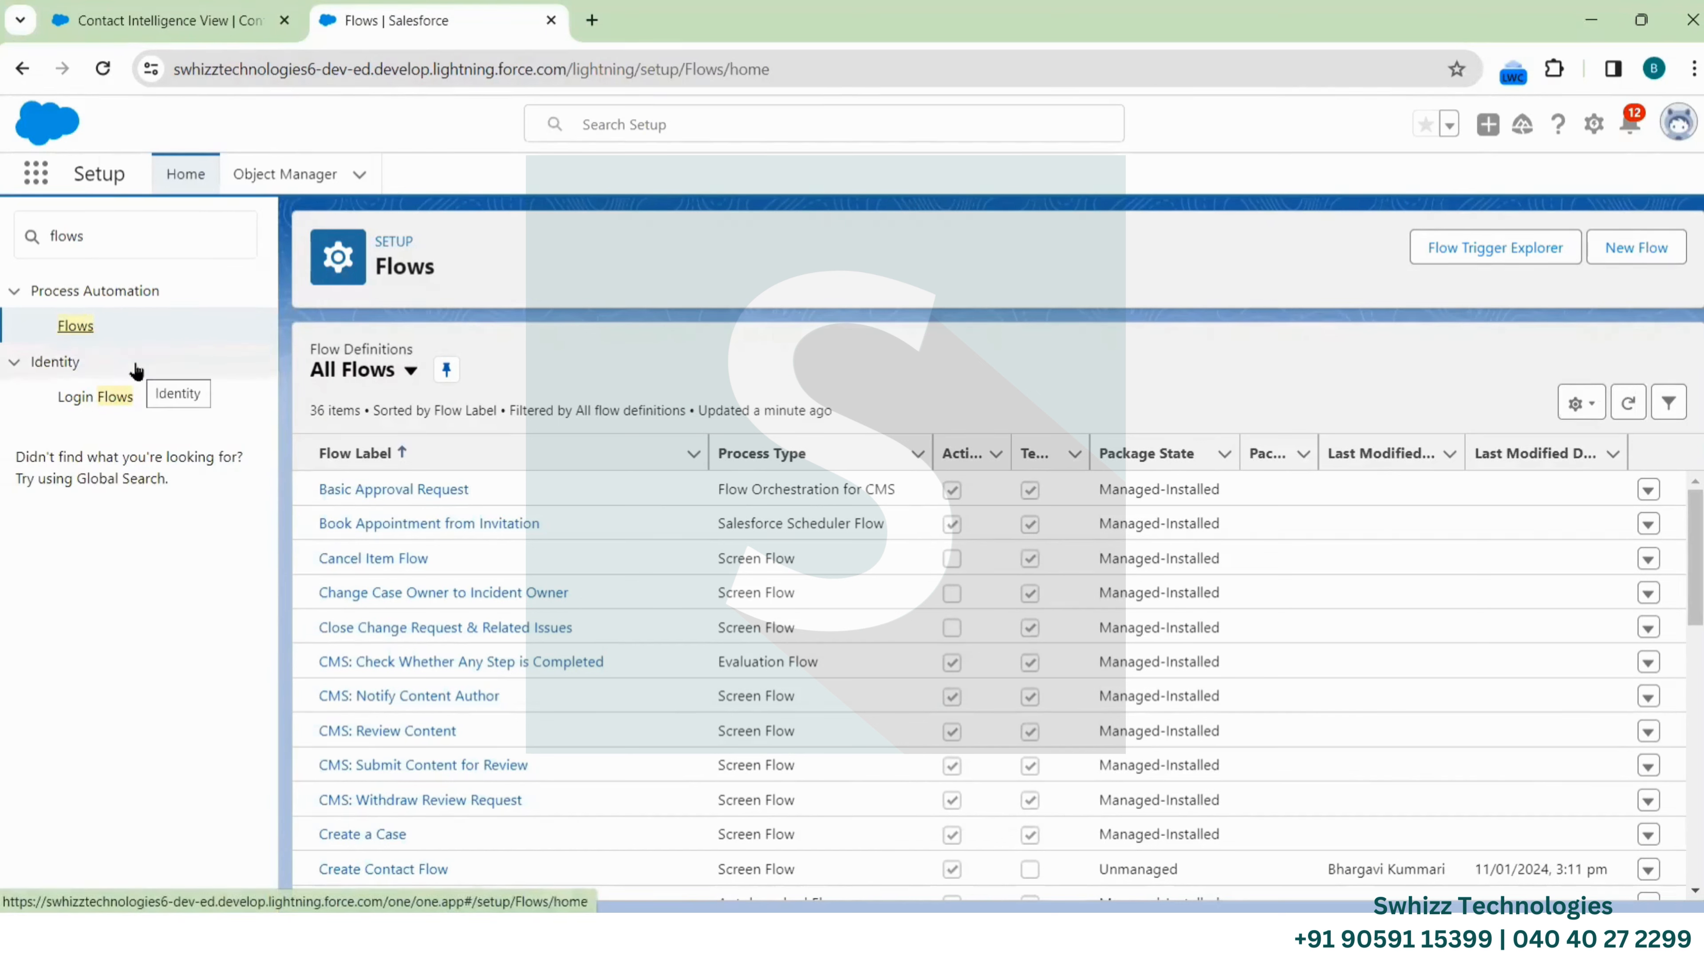
# Create a new flow of type Record-Triggered Flow
pyautogui.click(1630, 248)
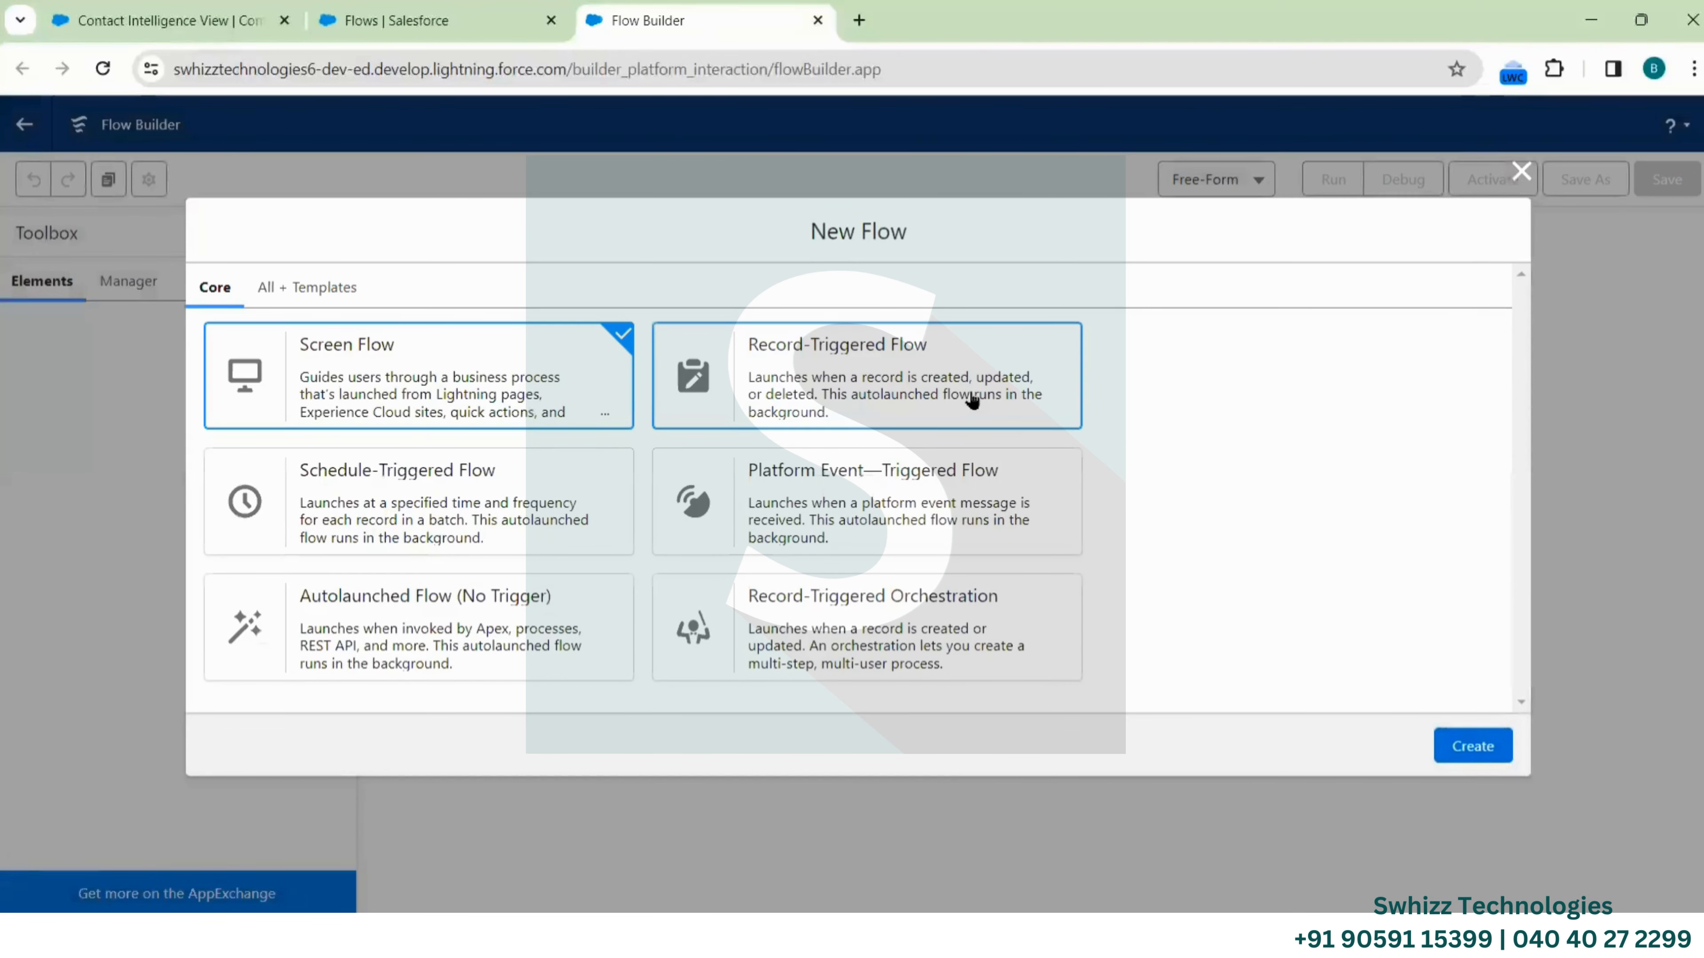
pyautogui.click(876, 381)
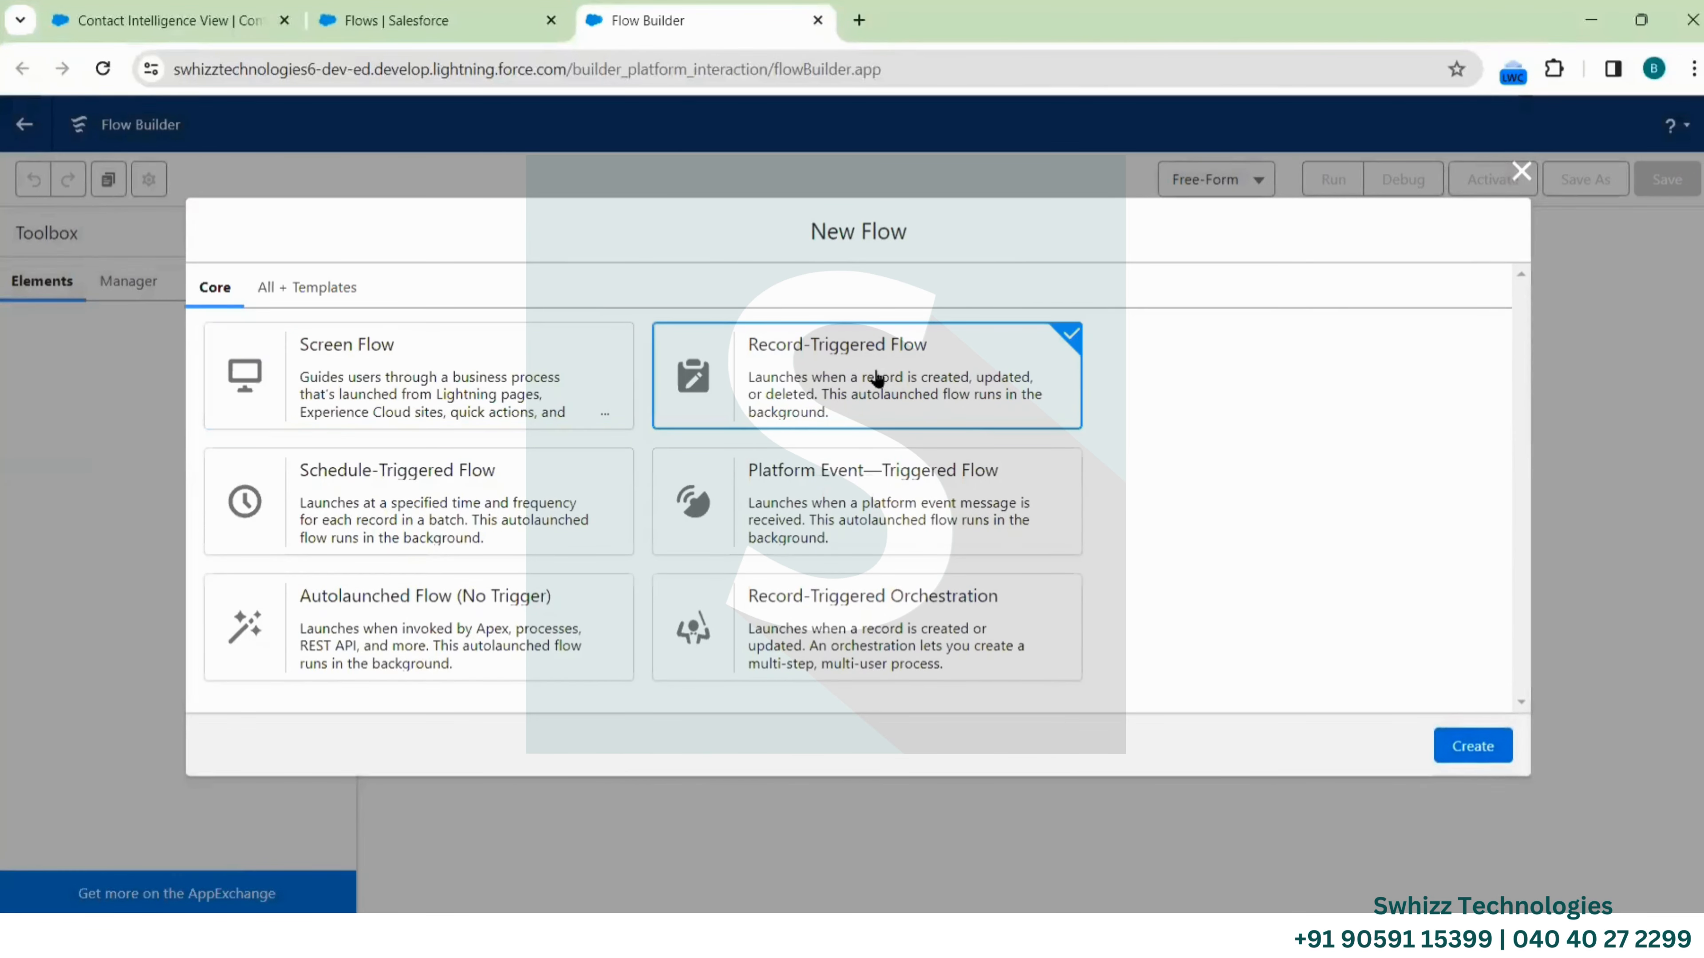
pyautogui.click(1464, 744)
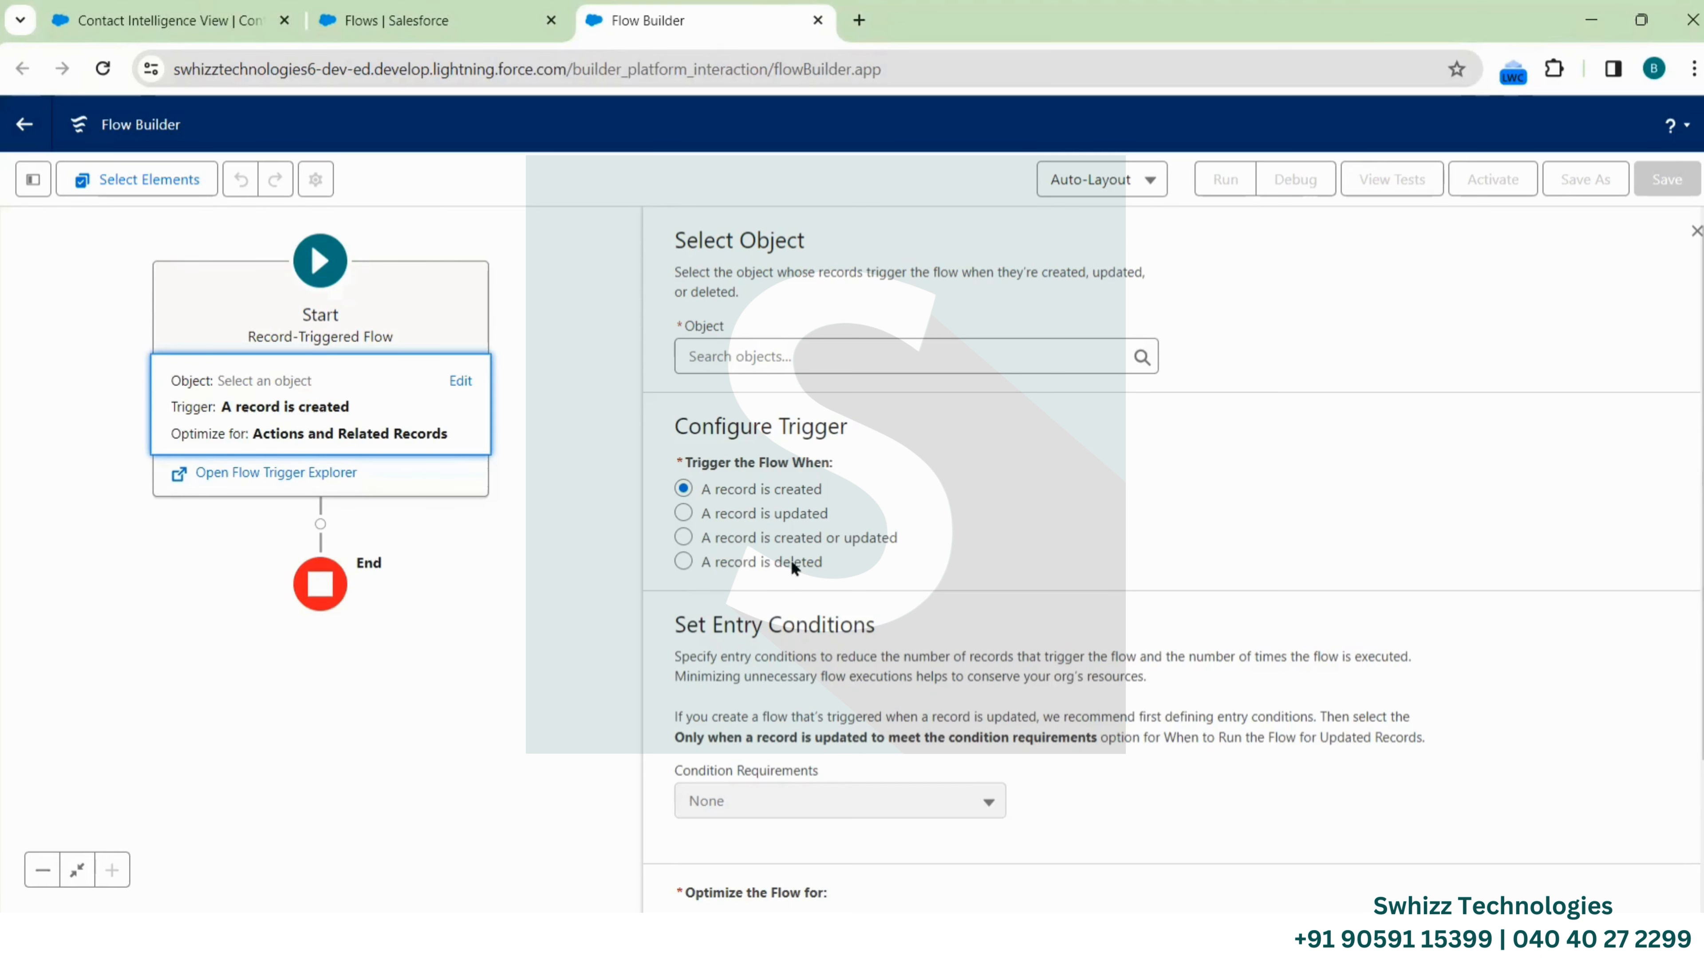
pyautogui.scroll(-3, 792, 567)
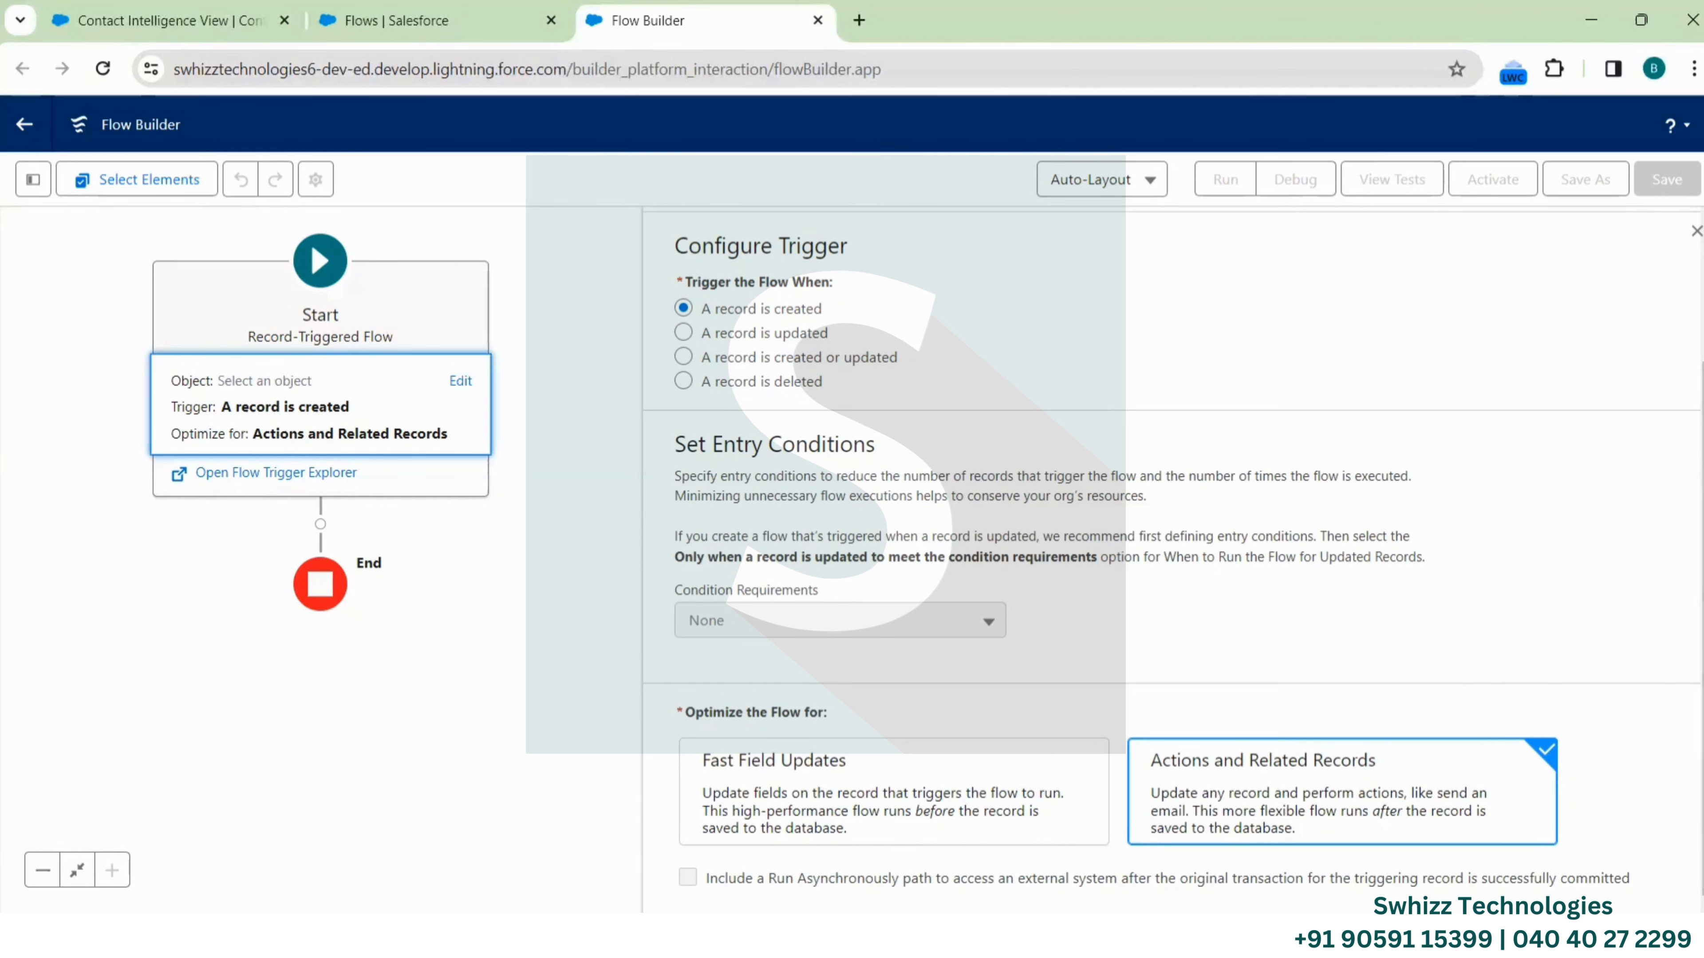
pyautogui.scroll(3, 978, 479)
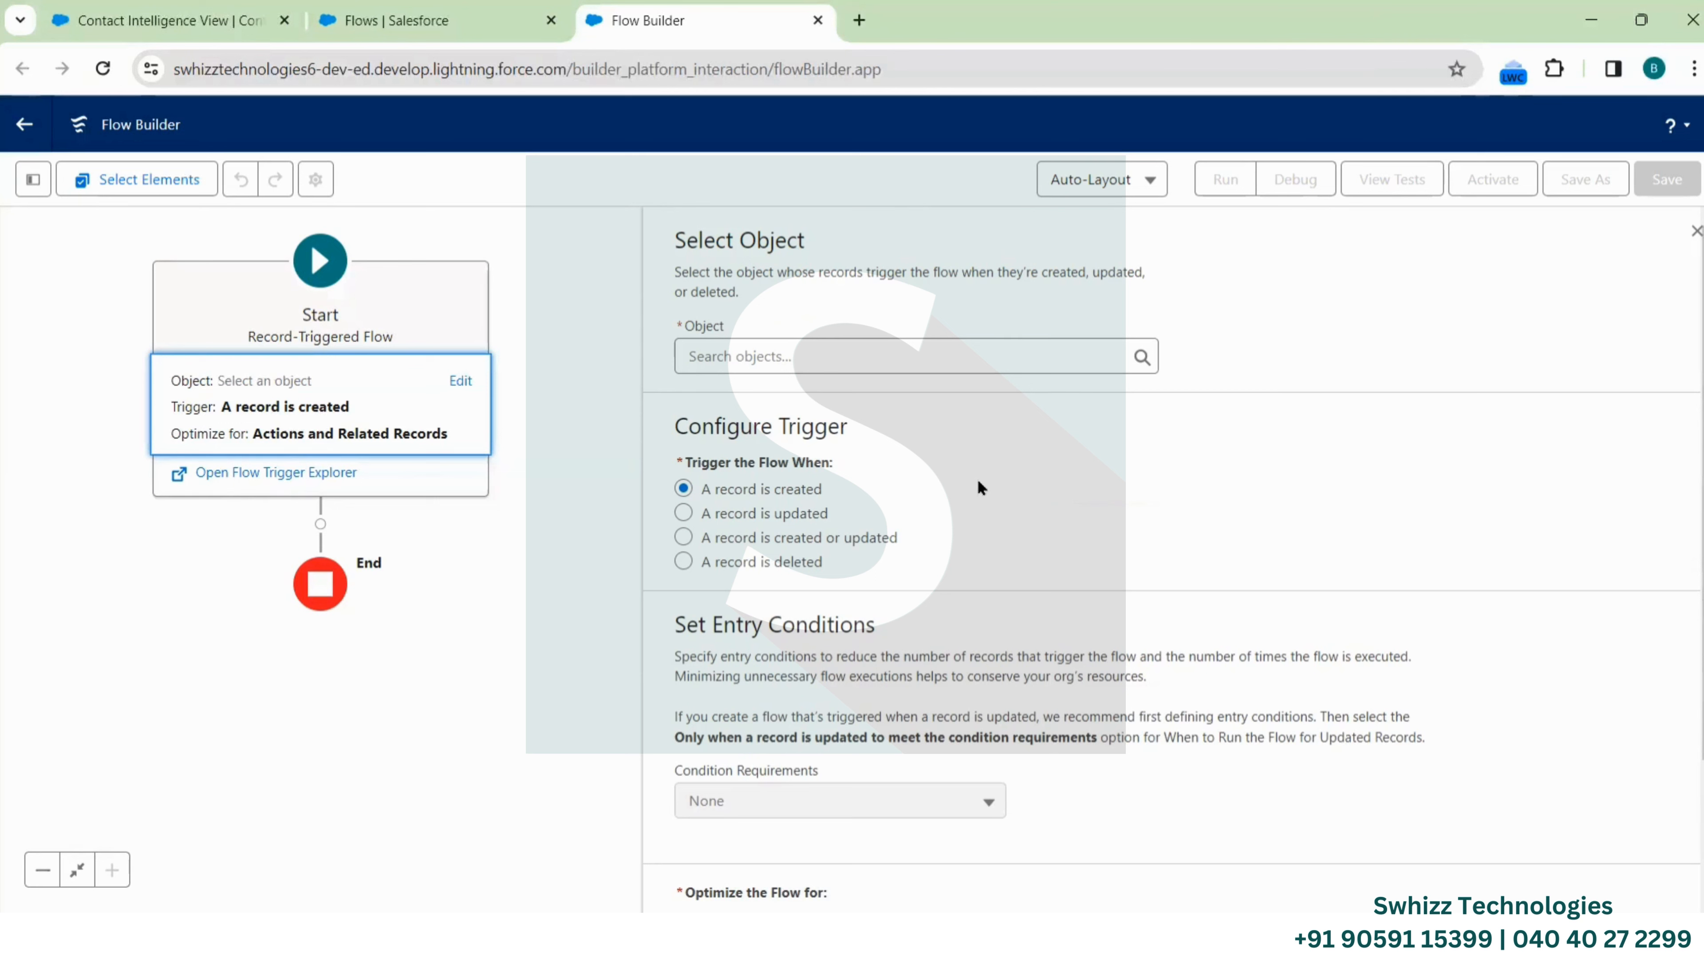
# Trigger the flow on Account when a record is updated, then close the trigger panel
pyautogui.click(846, 356)
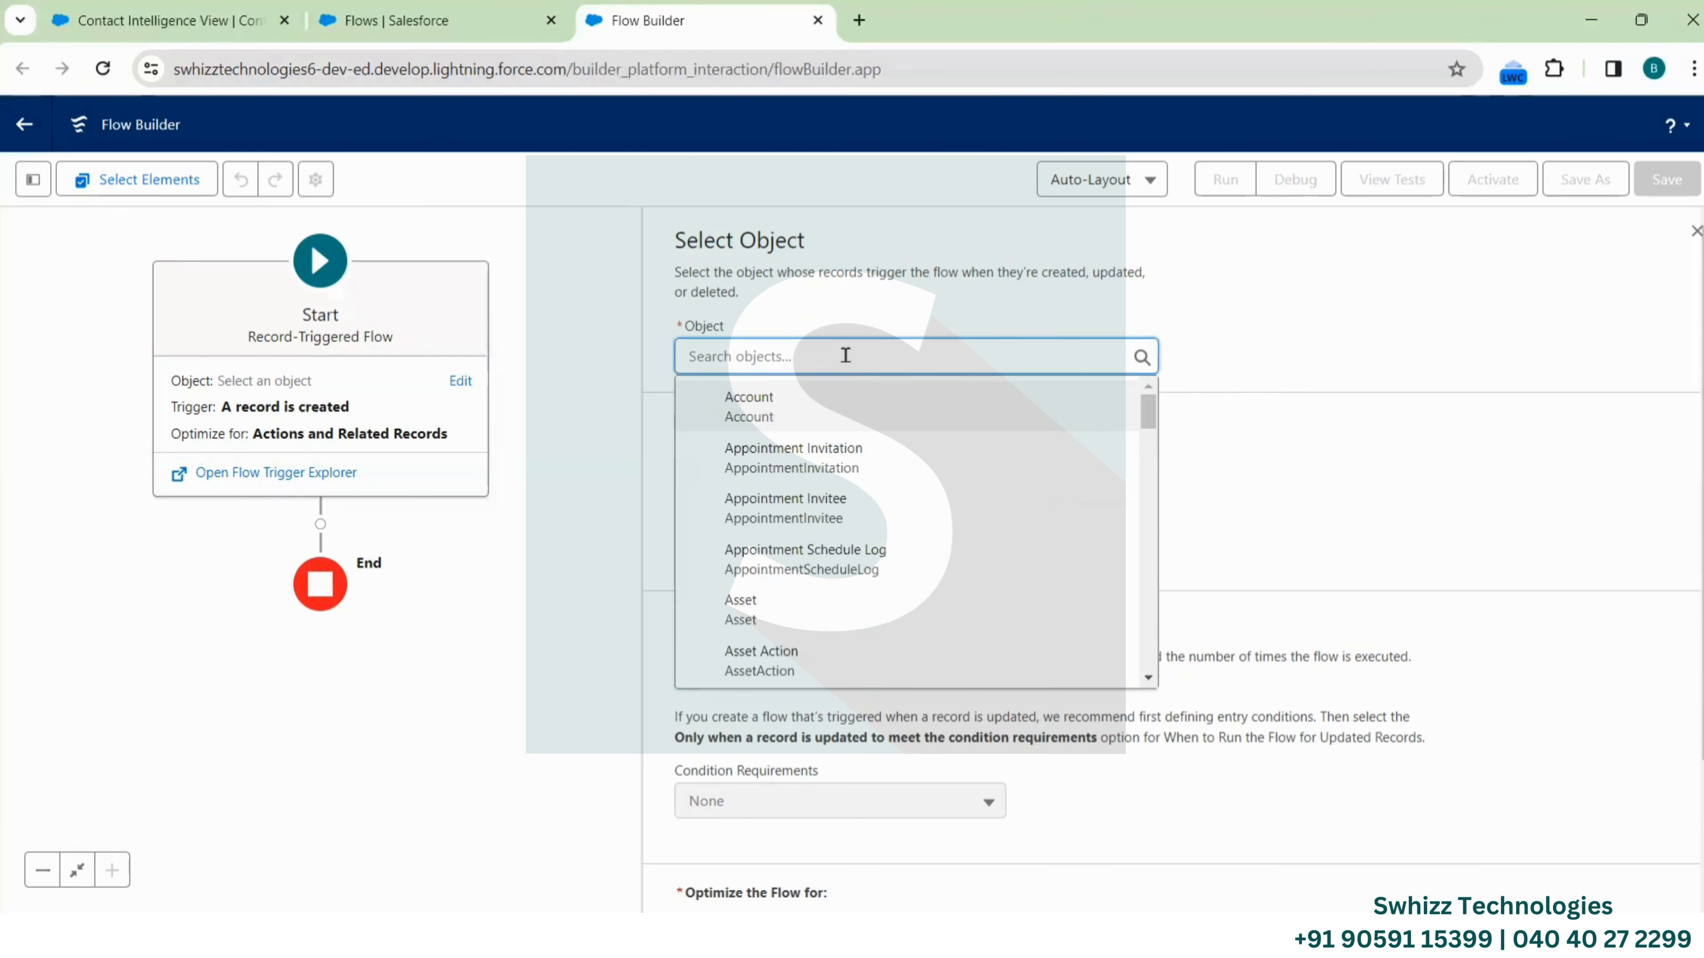
pyautogui.click(751, 406)
pyautogui.scroll(-1, 758, 416)
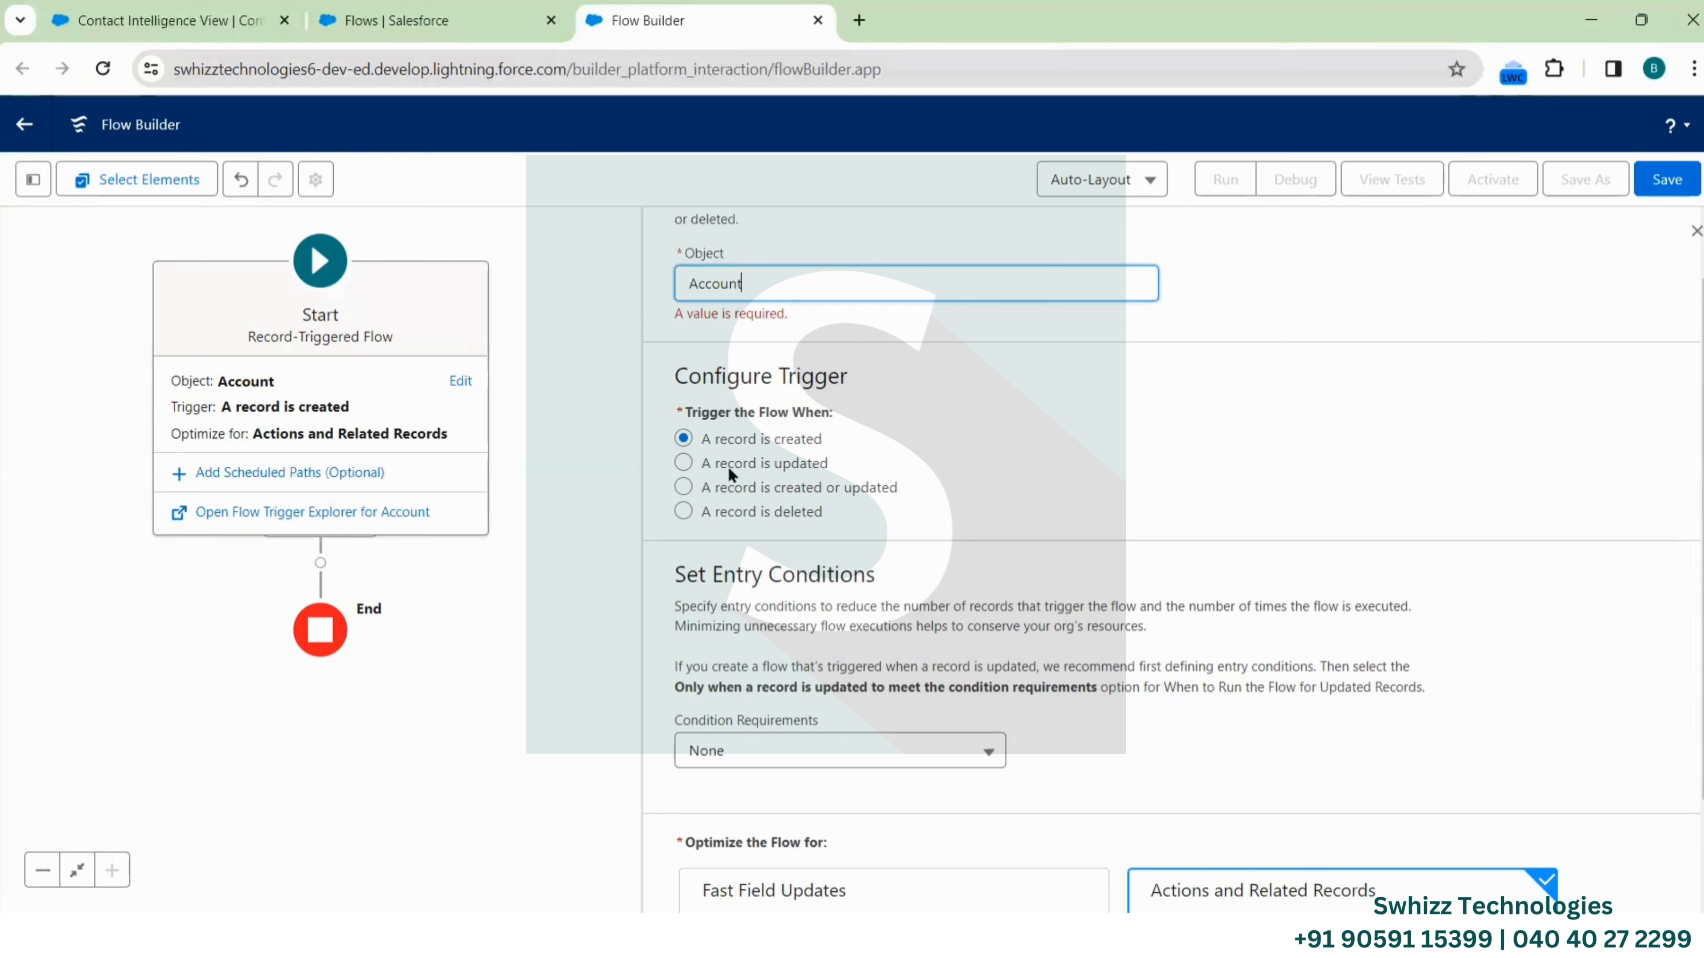
pyautogui.click(683, 464)
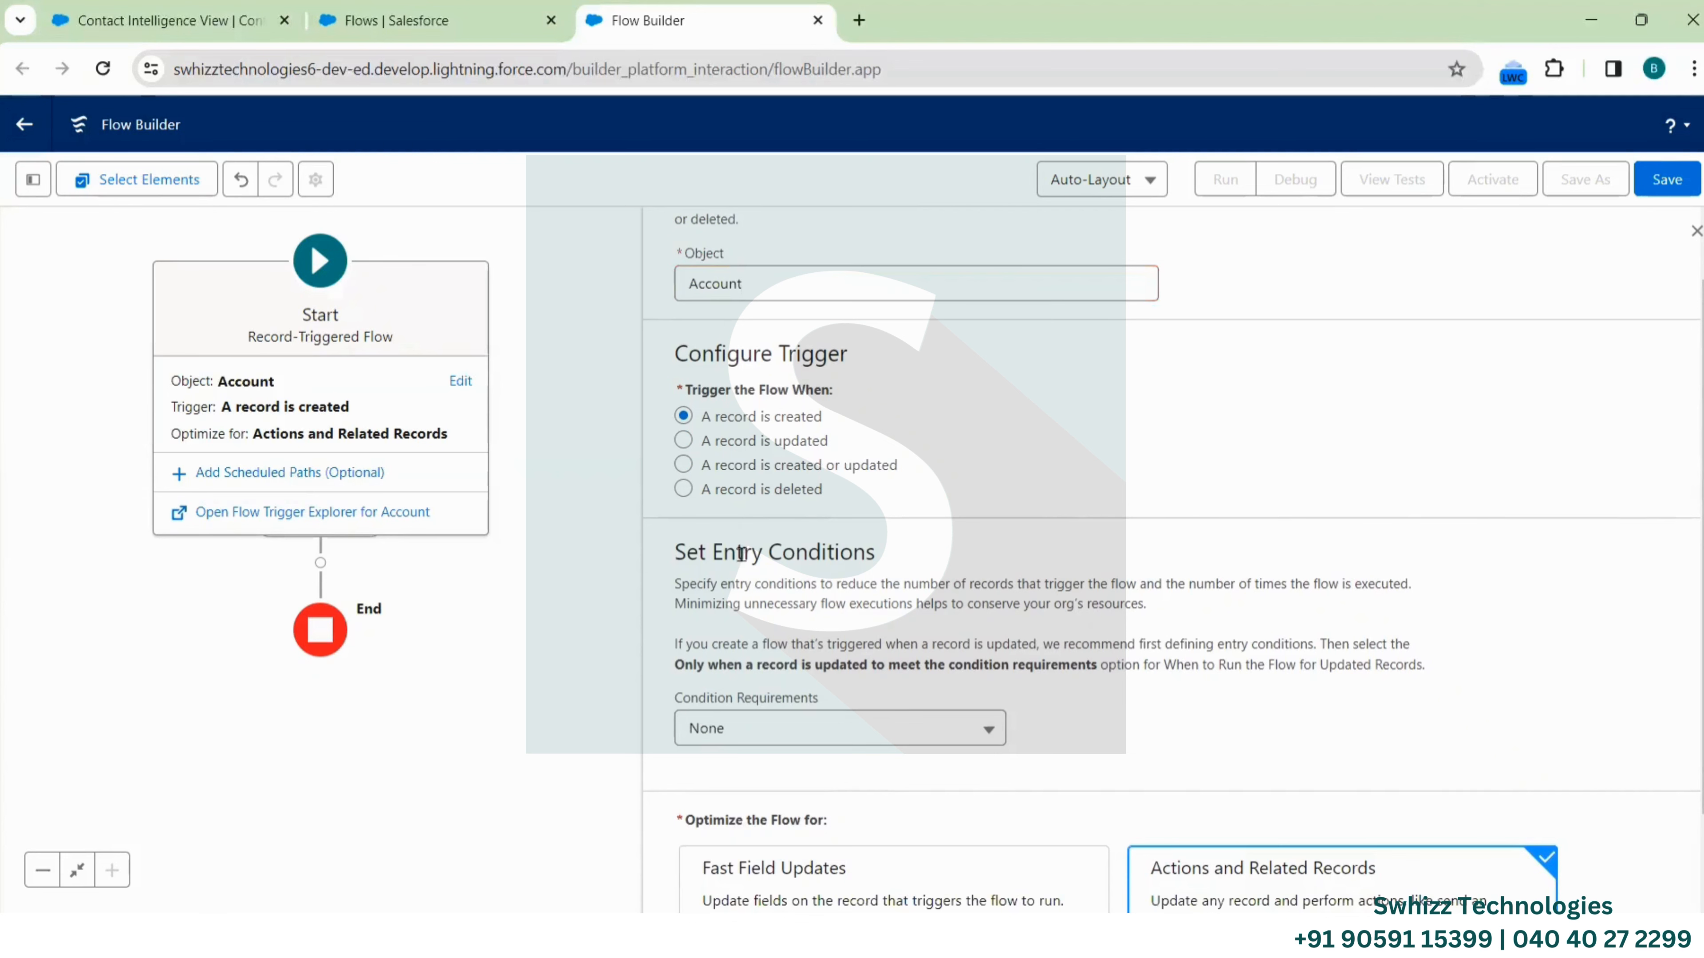
pyautogui.click(682, 465)
pyautogui.click(683, 440)
pyautogui.scroll(-2, 753, 550)
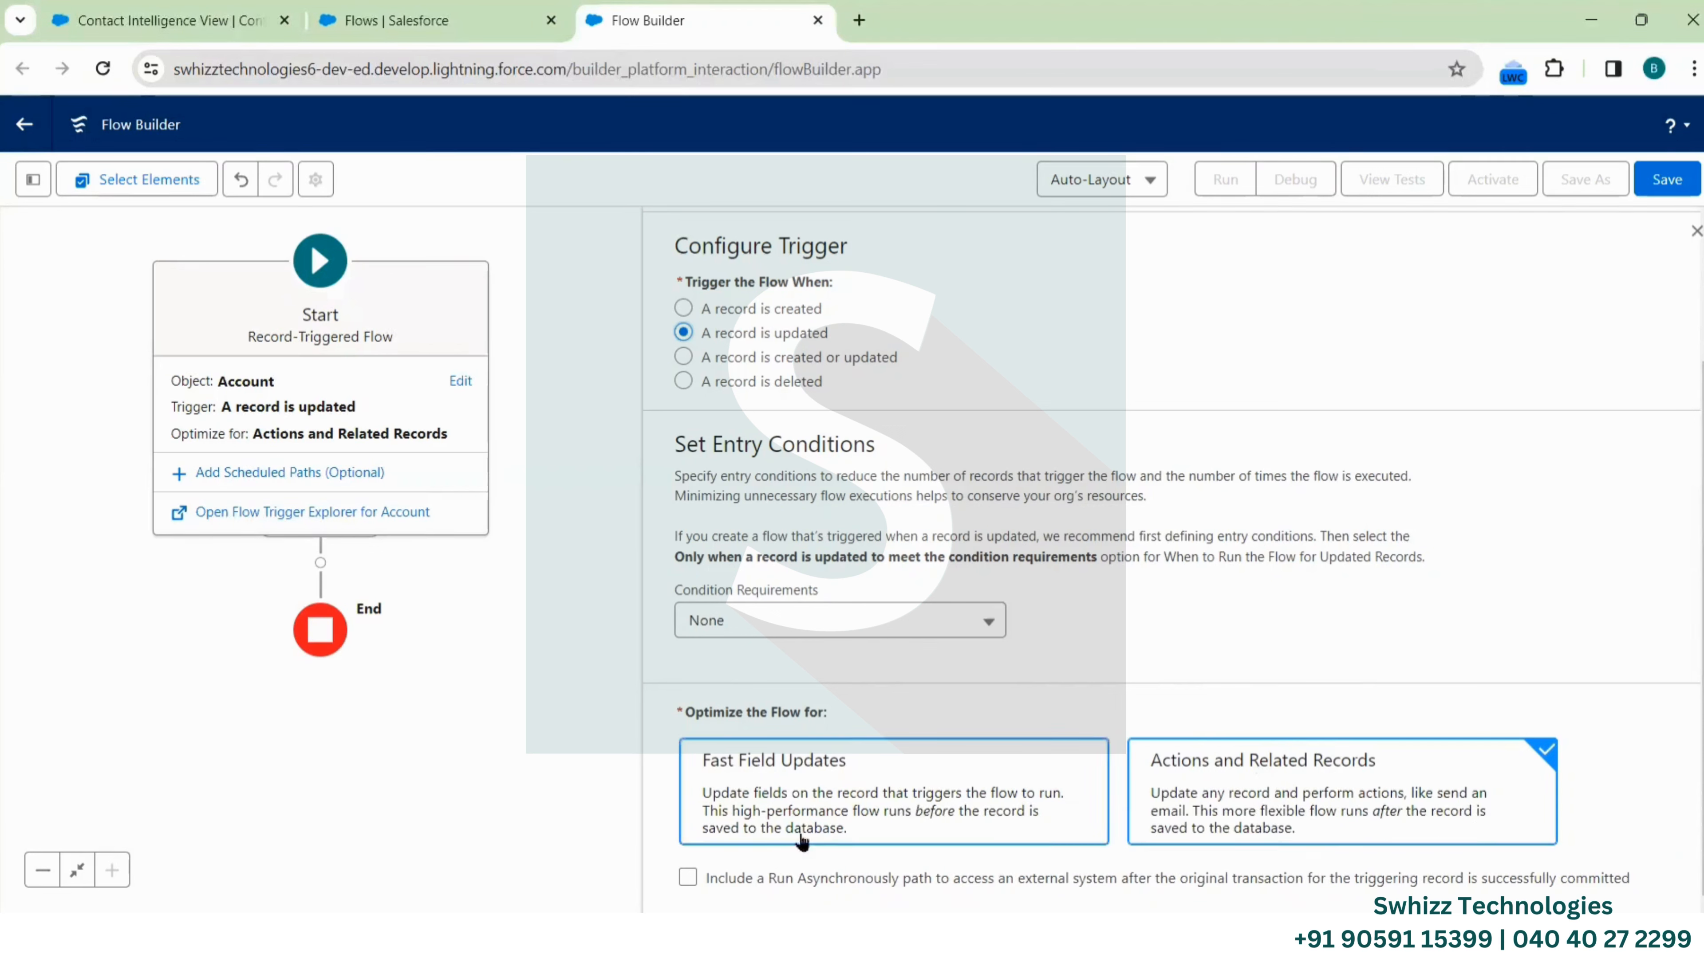
pyautogui.scroll(3, 1301, 511)
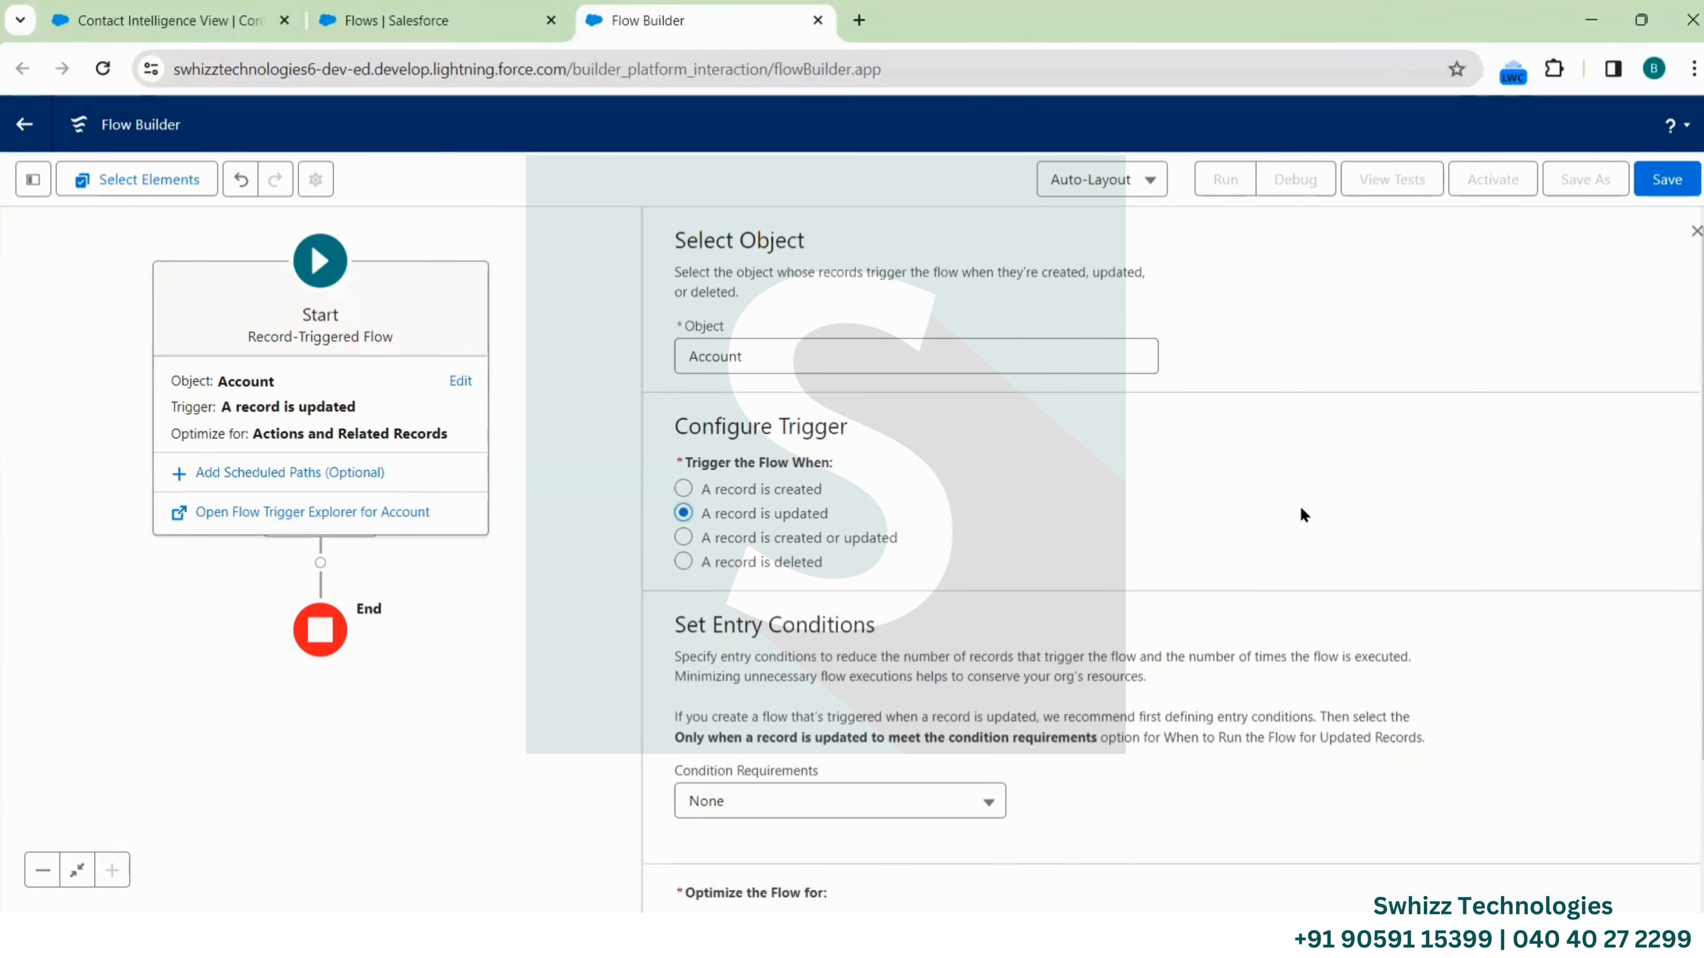
pyautogui.click(1691, 232)
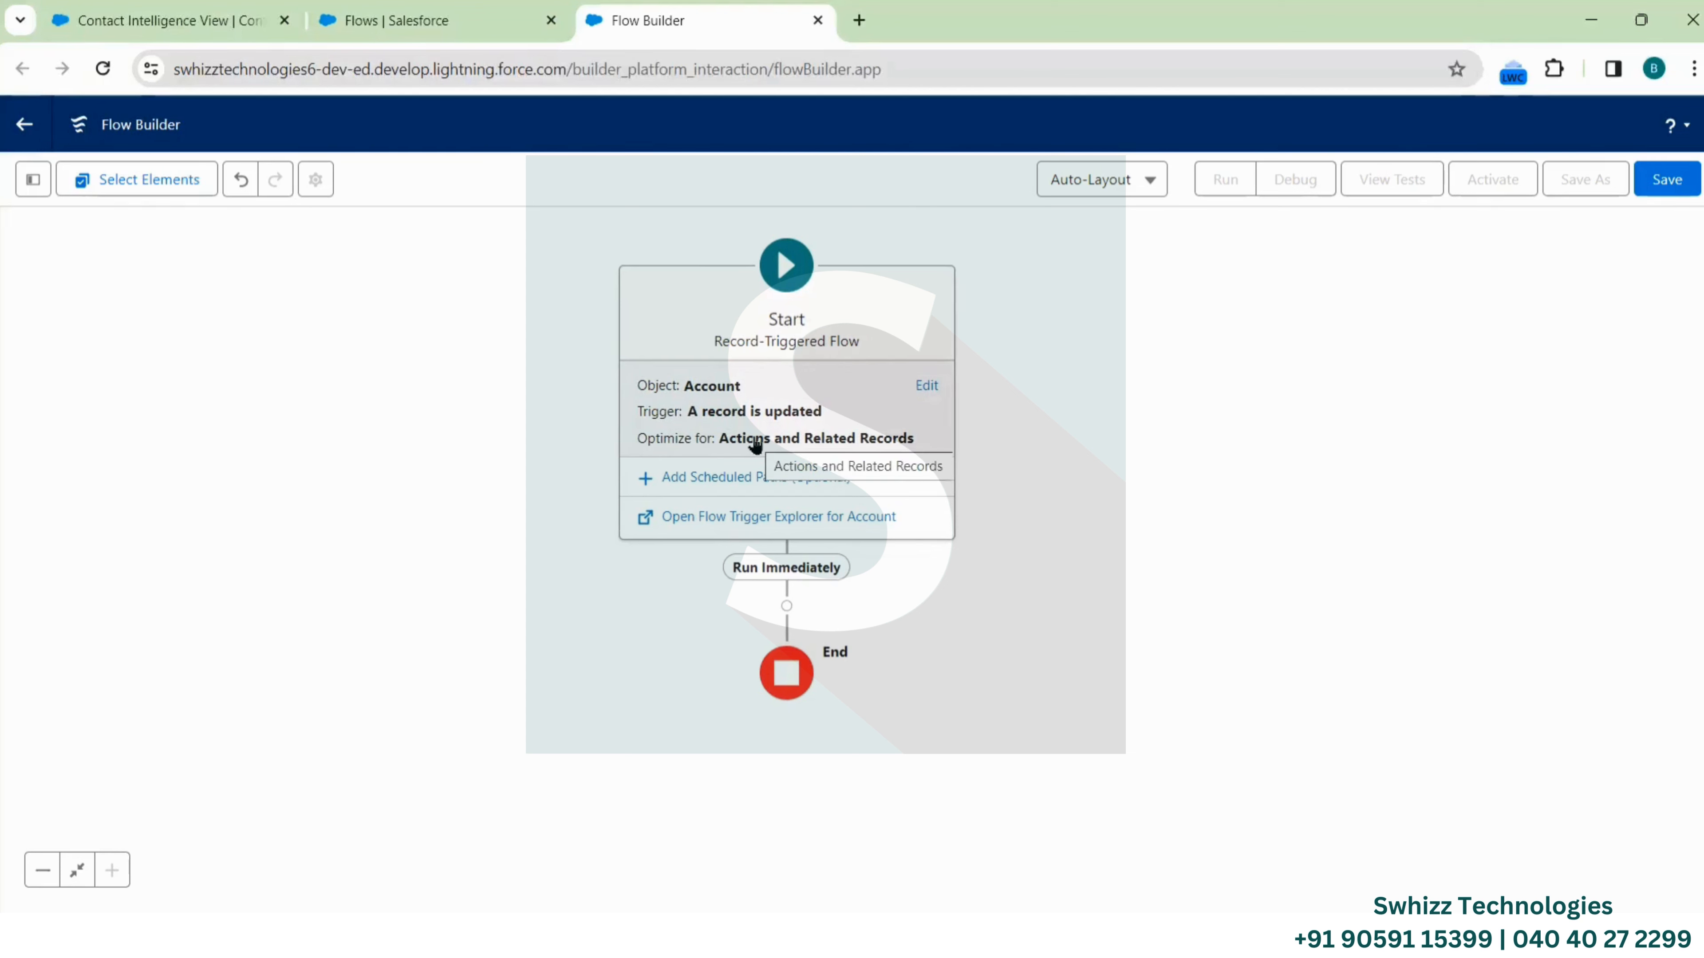
pyautogui.scroll(-1, 982, 658)
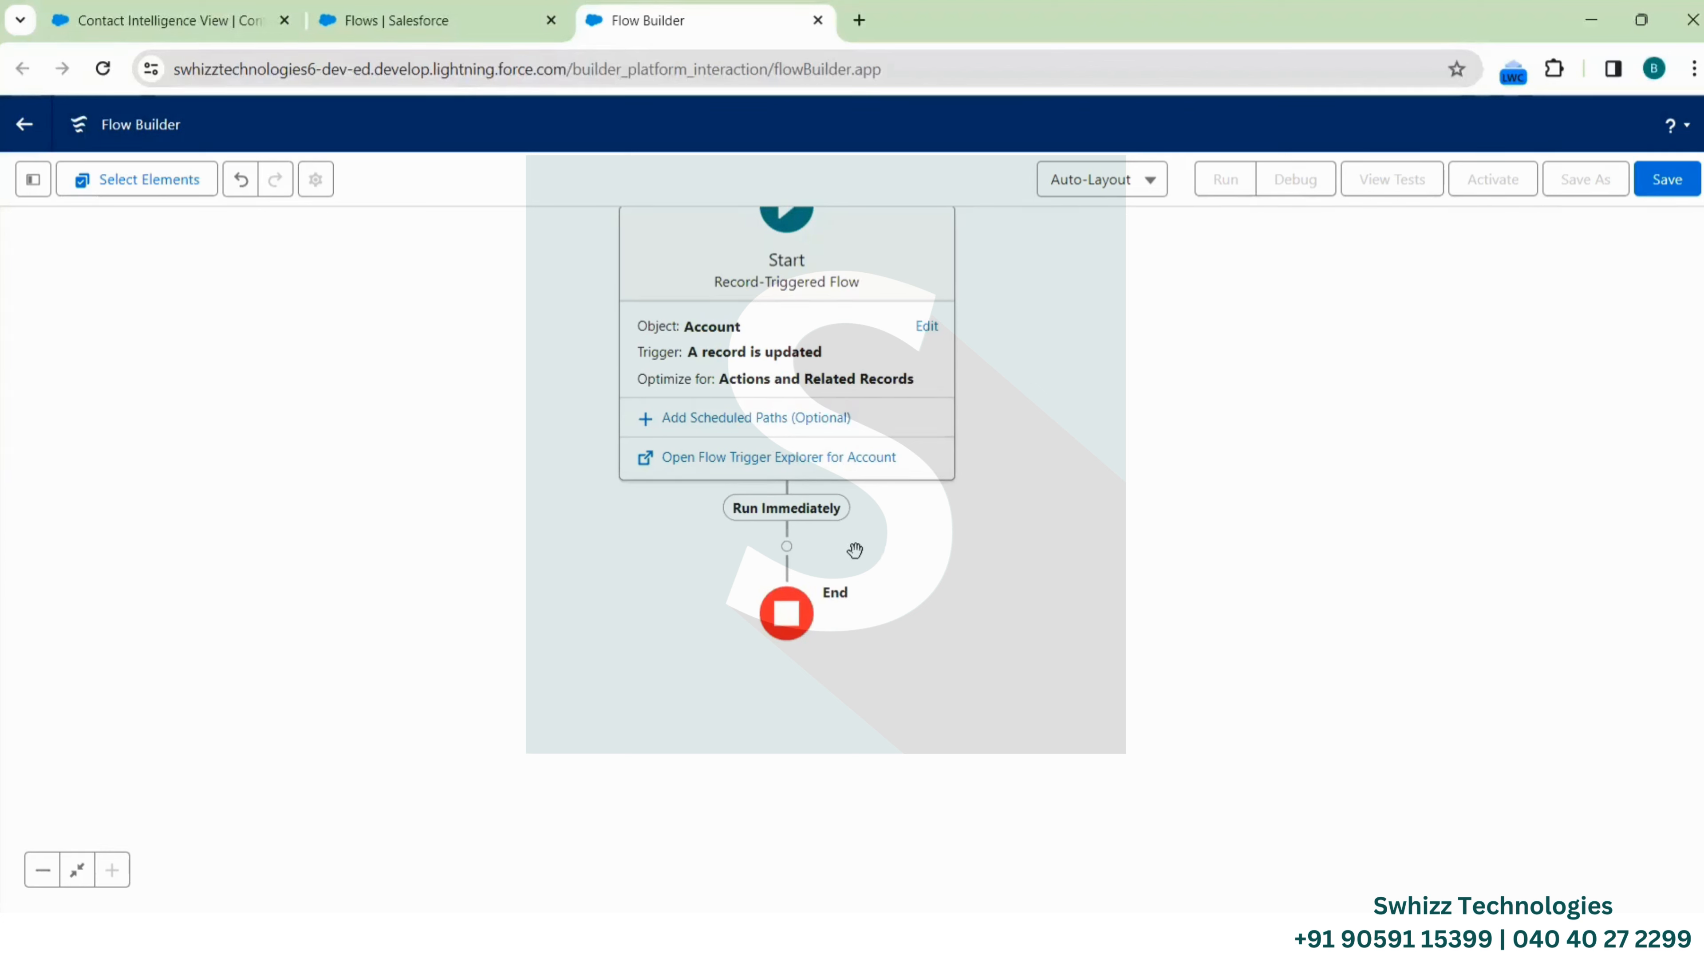
pyautogui.moveTo(902, 586); pyautogui.dragTo(905, 526)
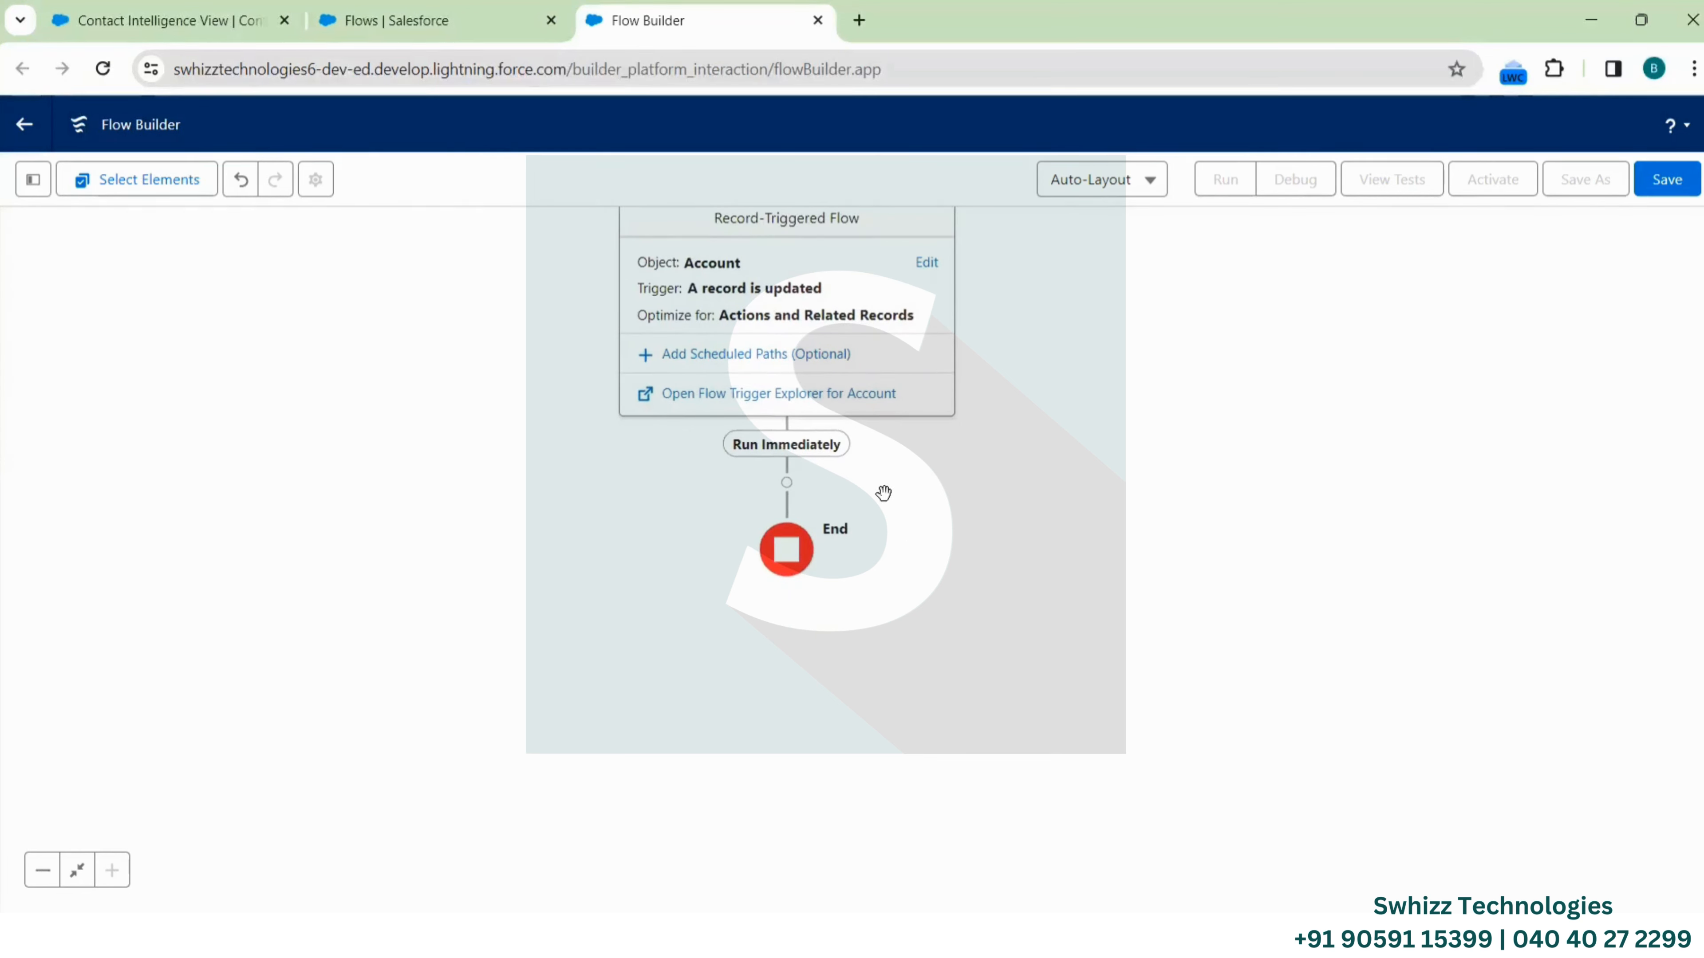
# Add a Decision element below the Run Immediately path
pyautogui.click(788, 483)
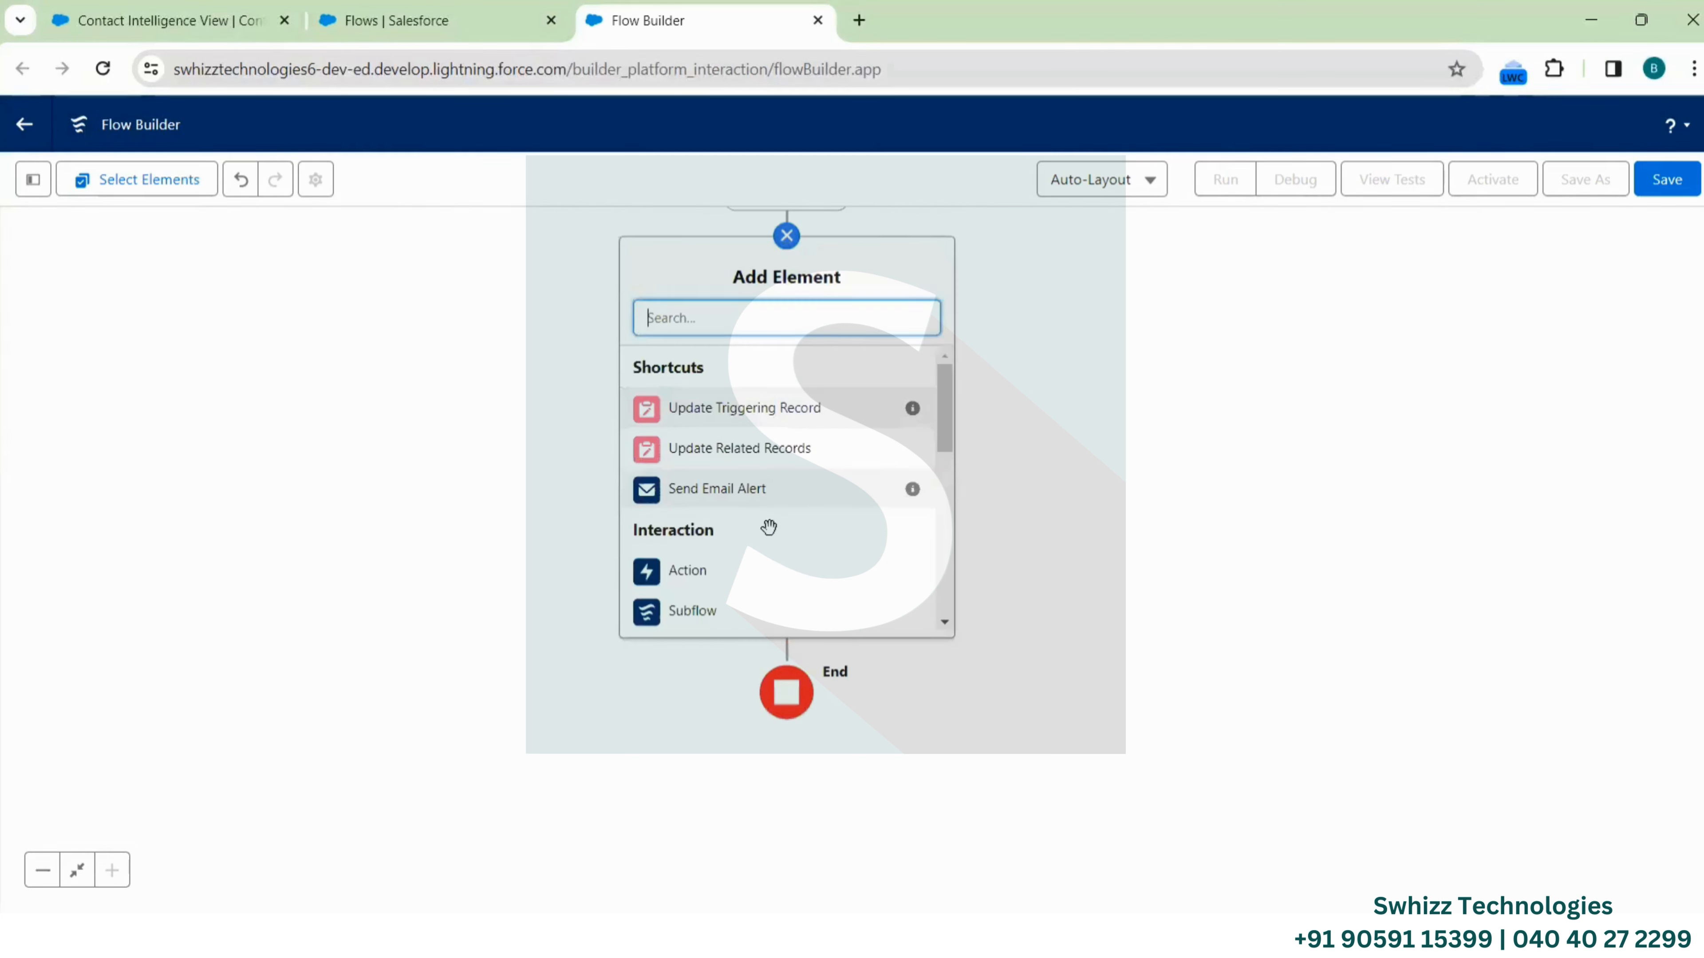
pyautogui.scroll(-3, 770, 533)
pyautogui.scroll(-2, 771, 537)
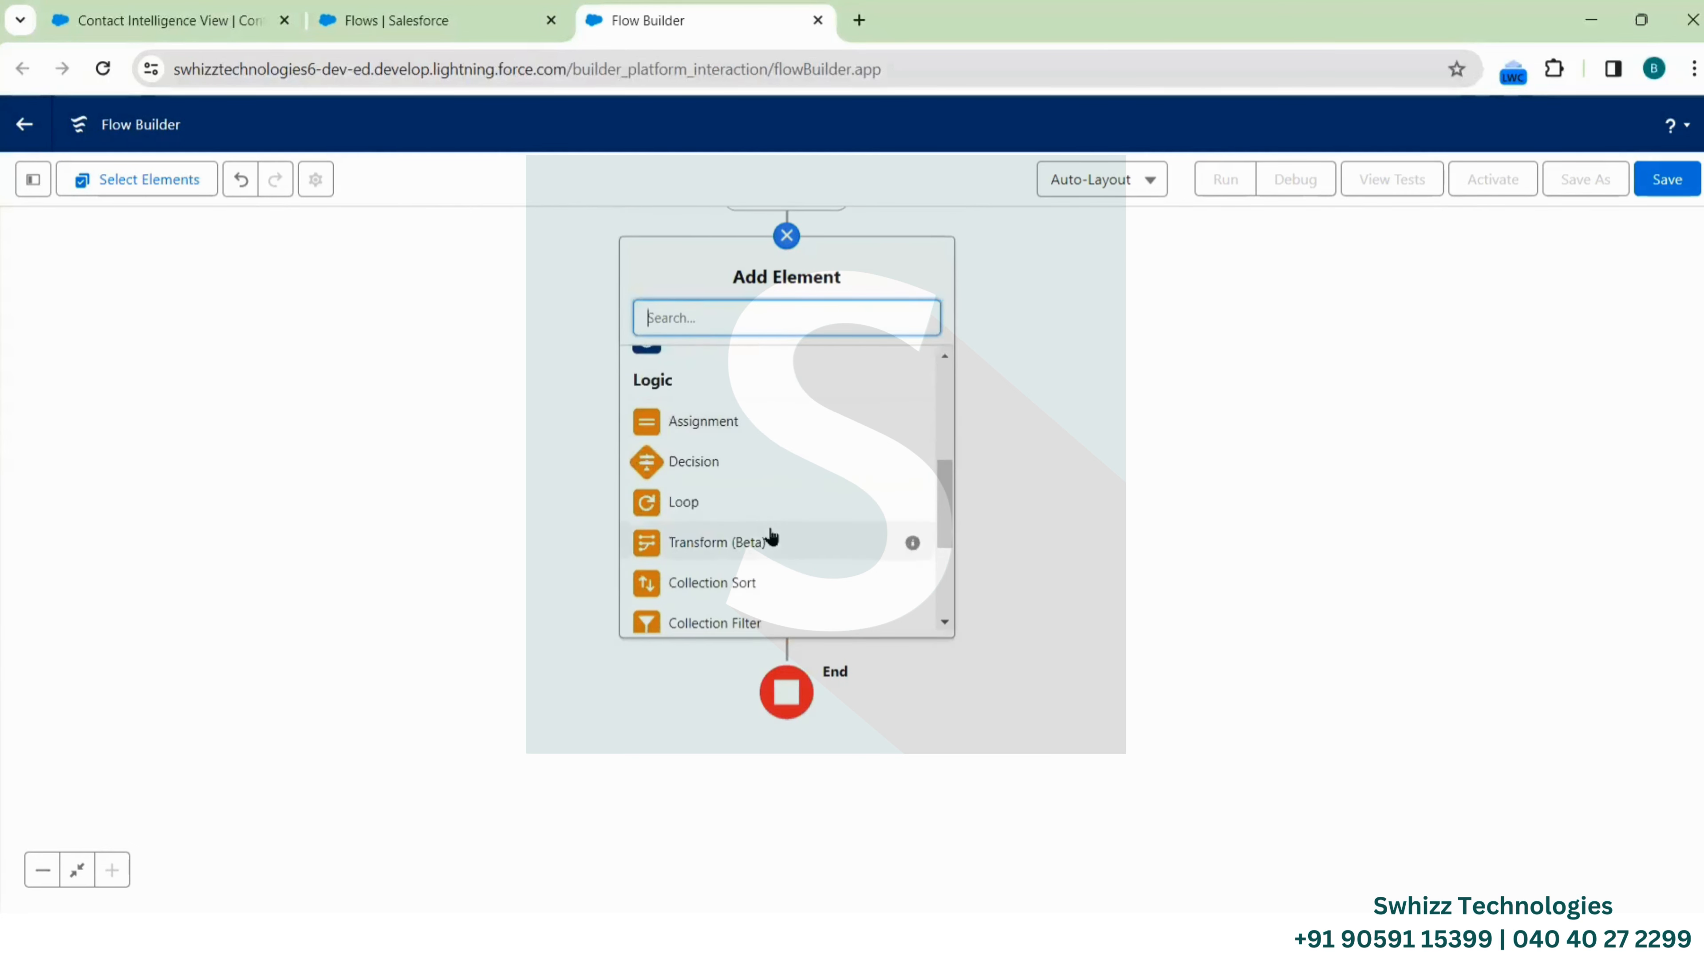
pyautogui.click(704, 463)
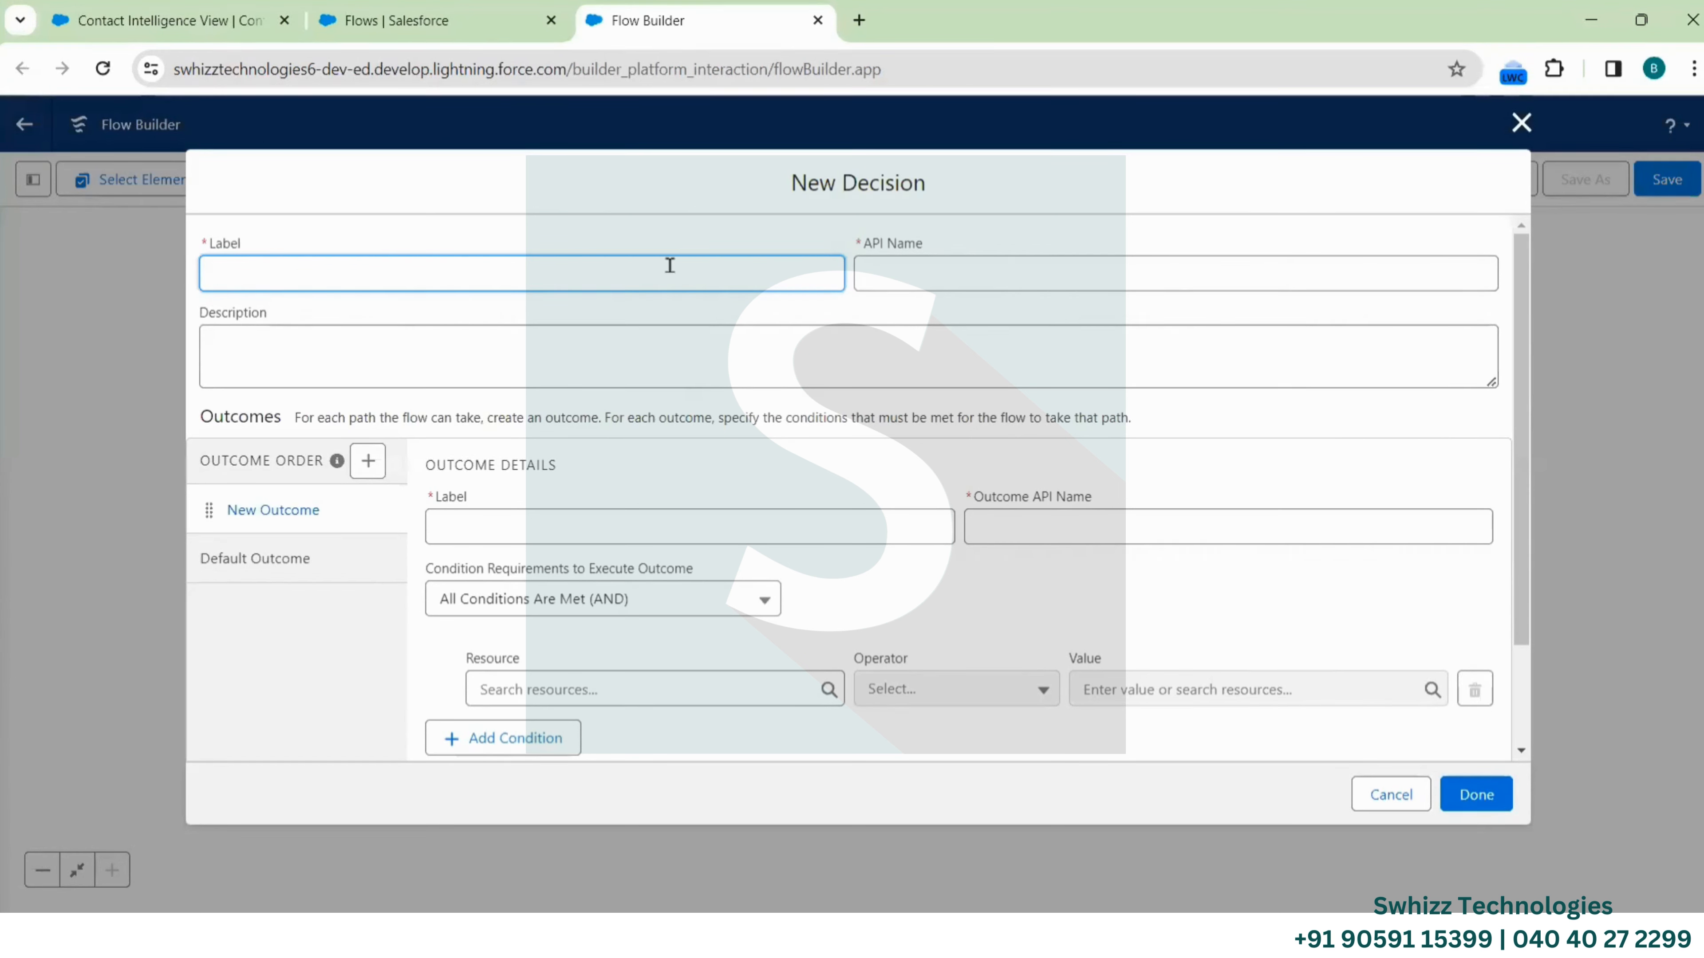
# Label the decision 'Condition Check' and its first outcome 'Account Address Check'
pyautogui.write('Condition Check')
pyautogui.click(927, 261)
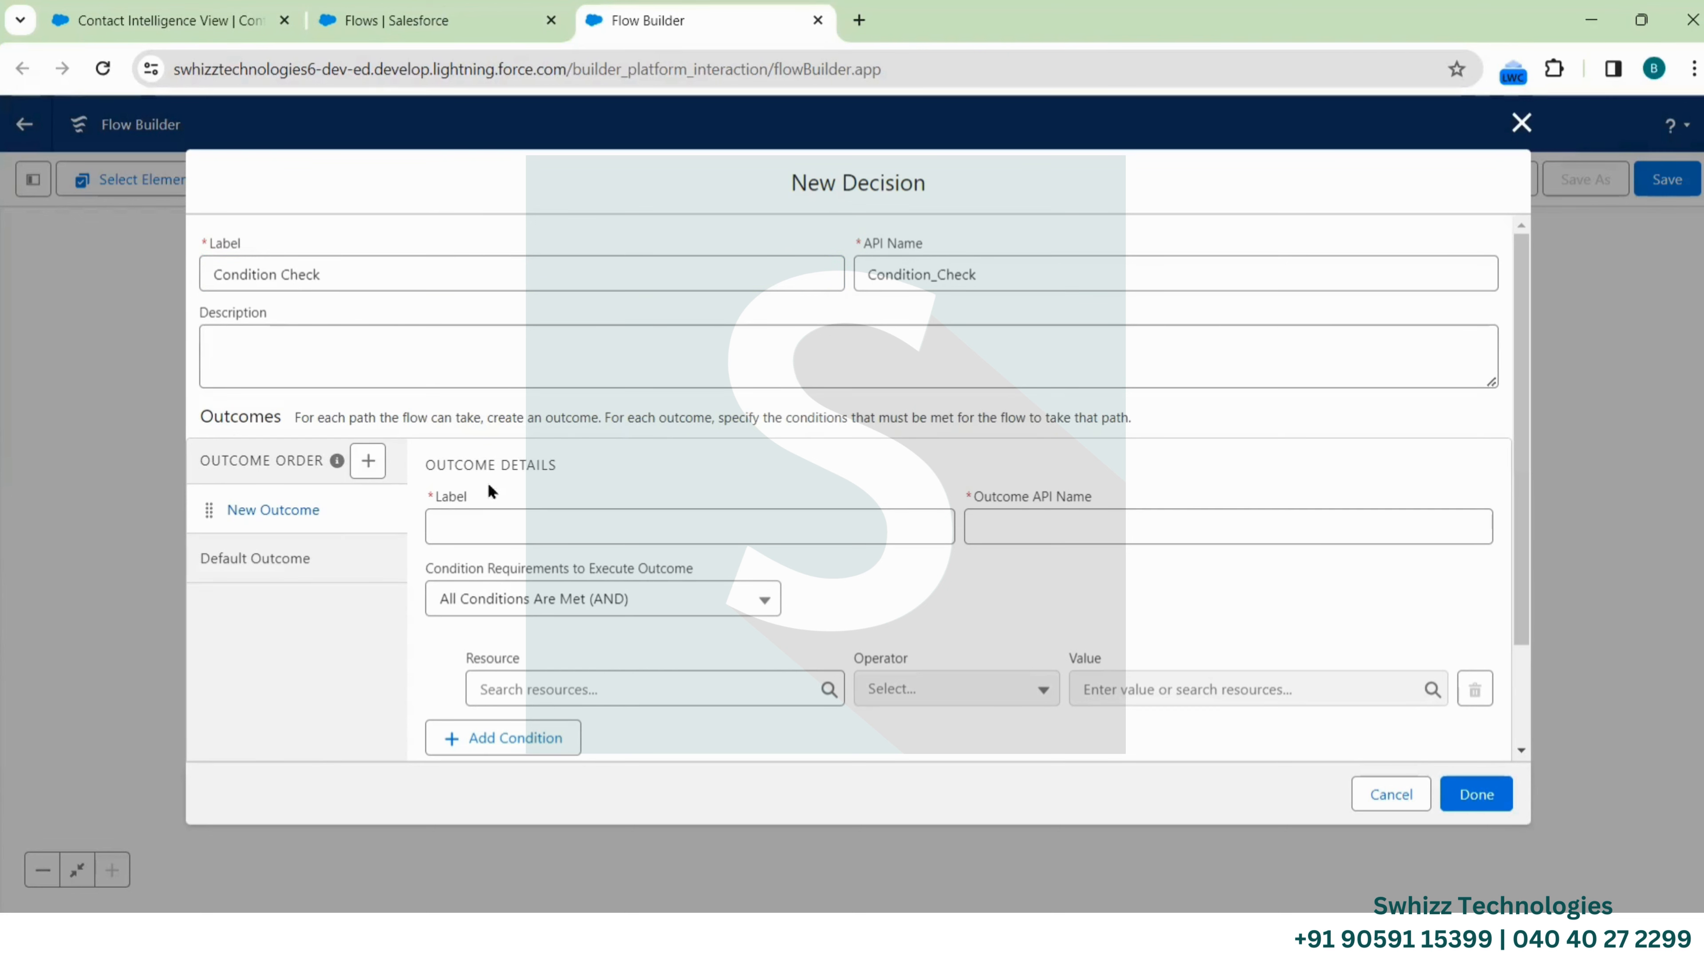
pyautogui.click(550, 531)
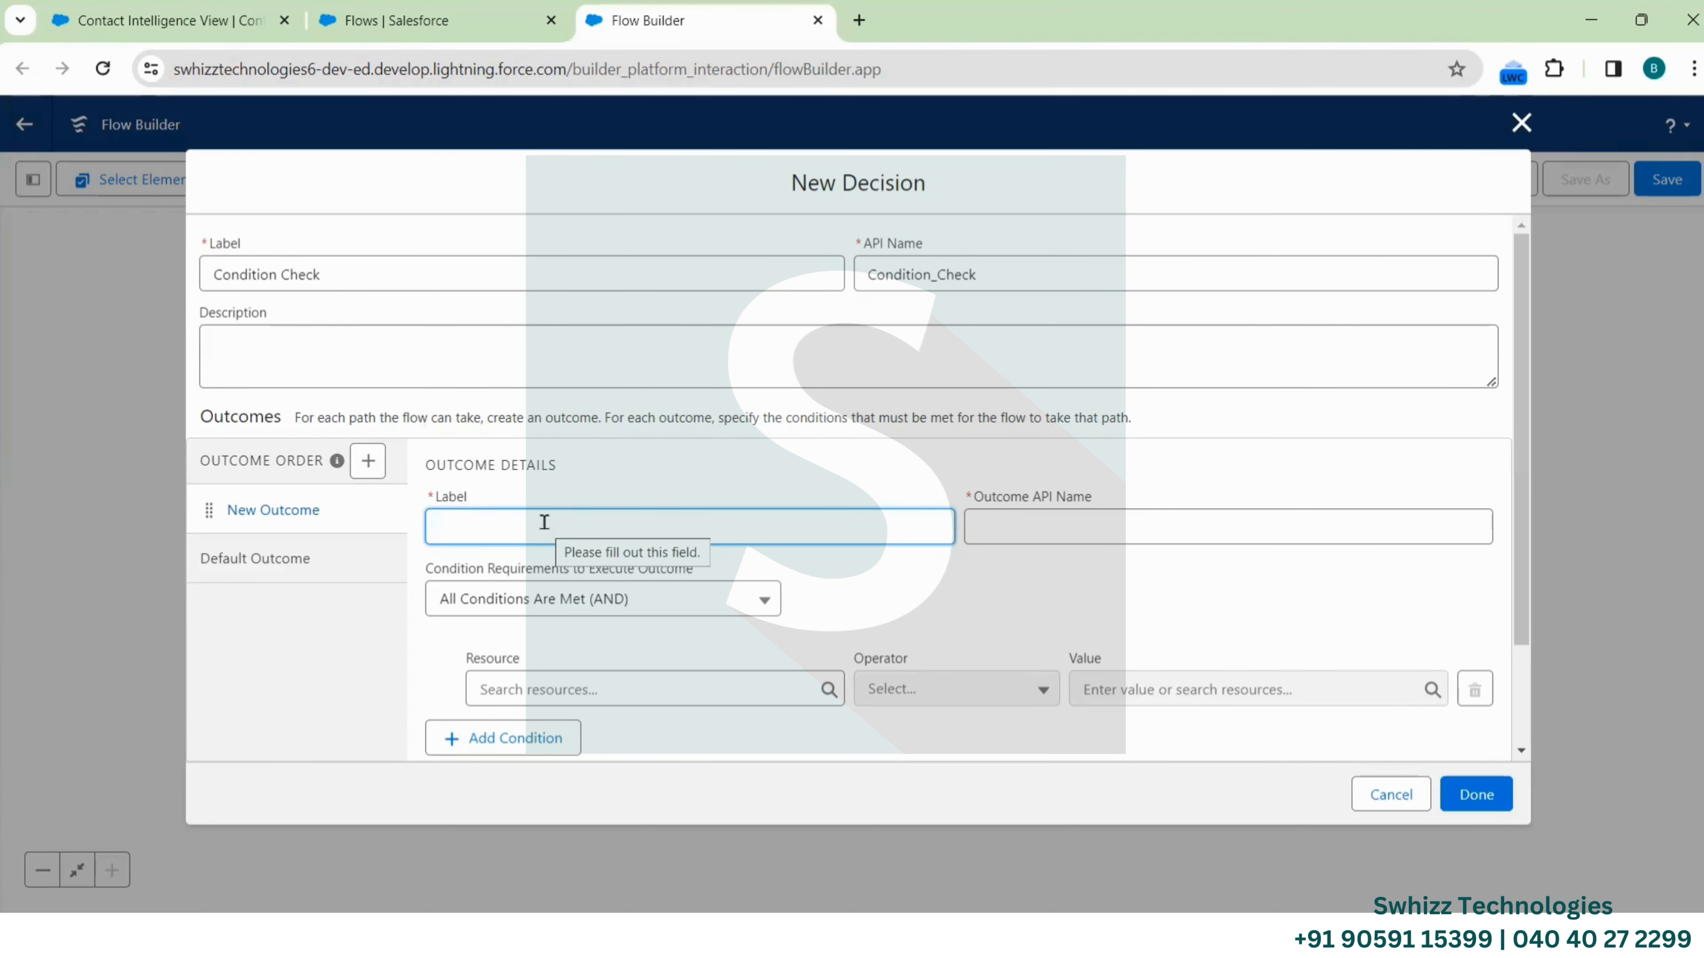
pyautogui.write('Acoun')
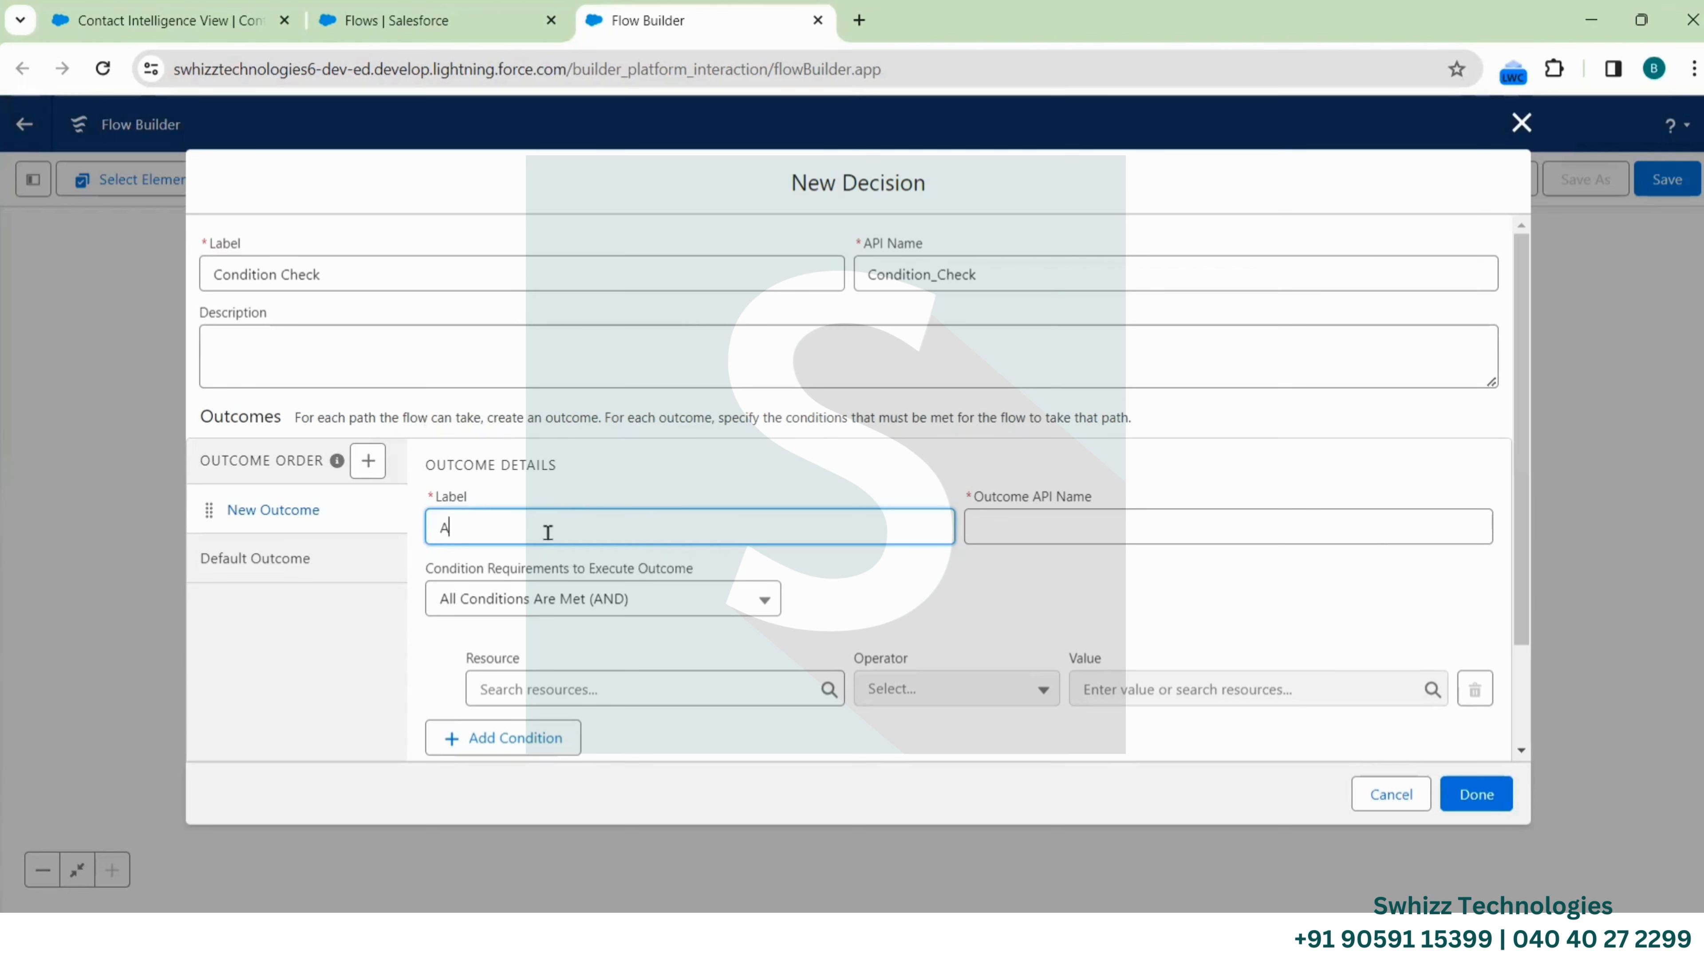
pyautogui.press('BackSpace')
pyautogui.press('BackSpace')
pyautogui.press('BackSpace')
pyautogui.write('count Address Check')
pyautogui.click(1018, 529)
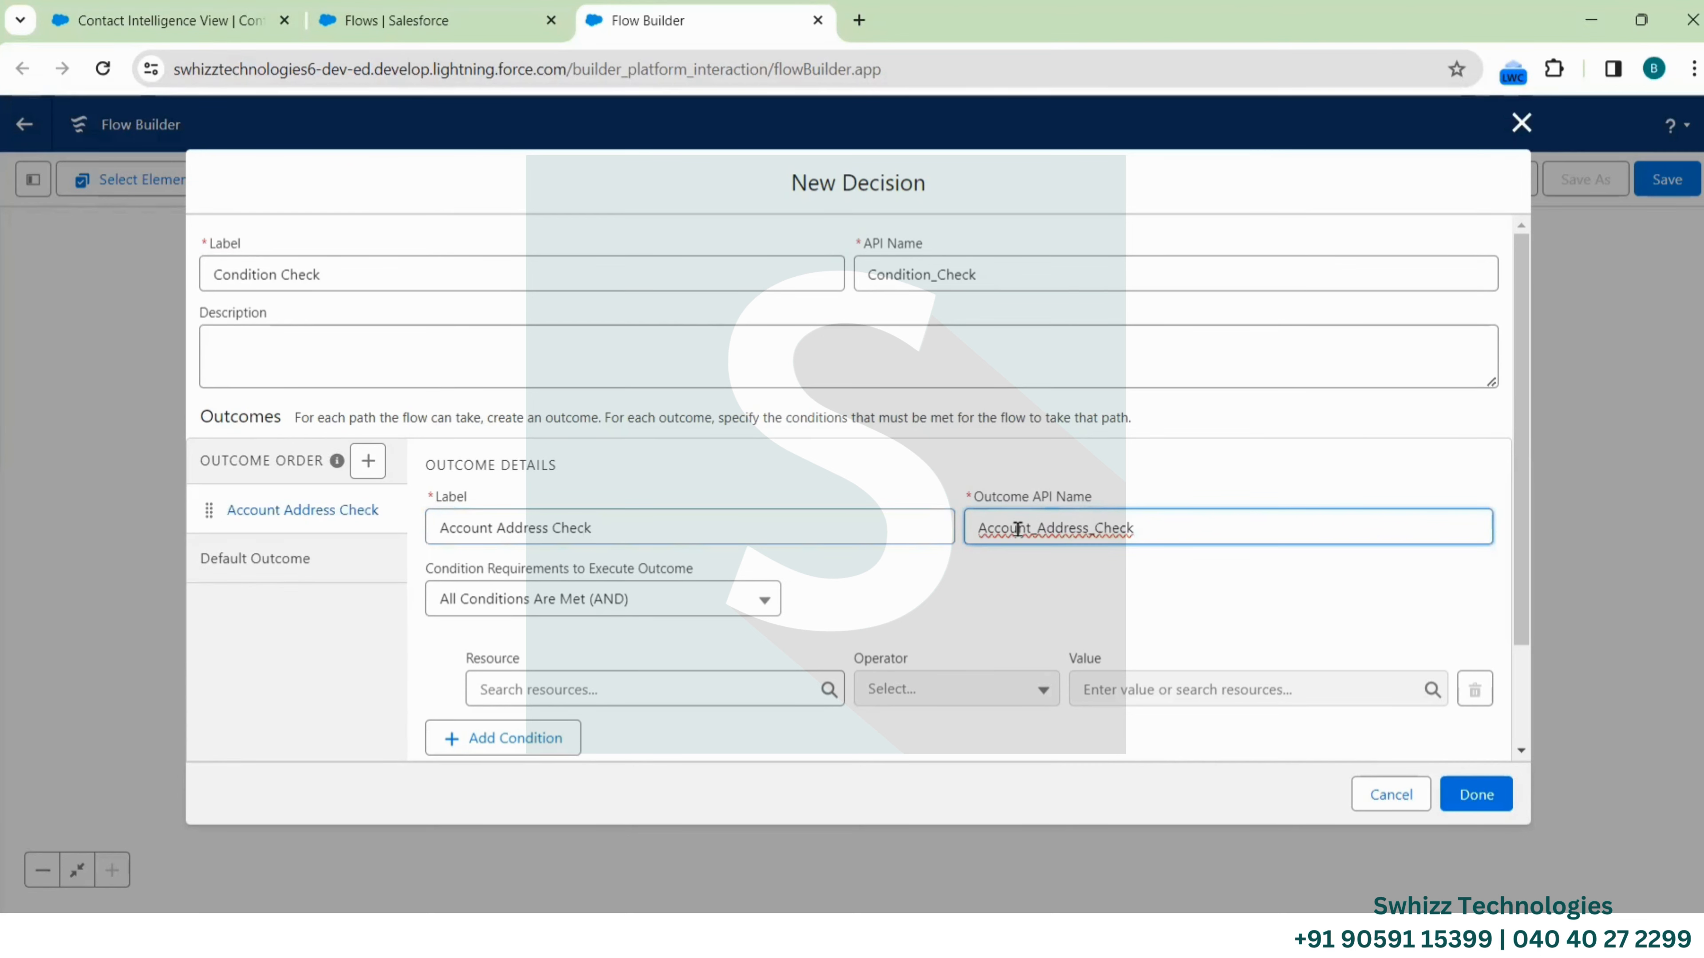
pyautogui.scroll(-2, 926, 589)
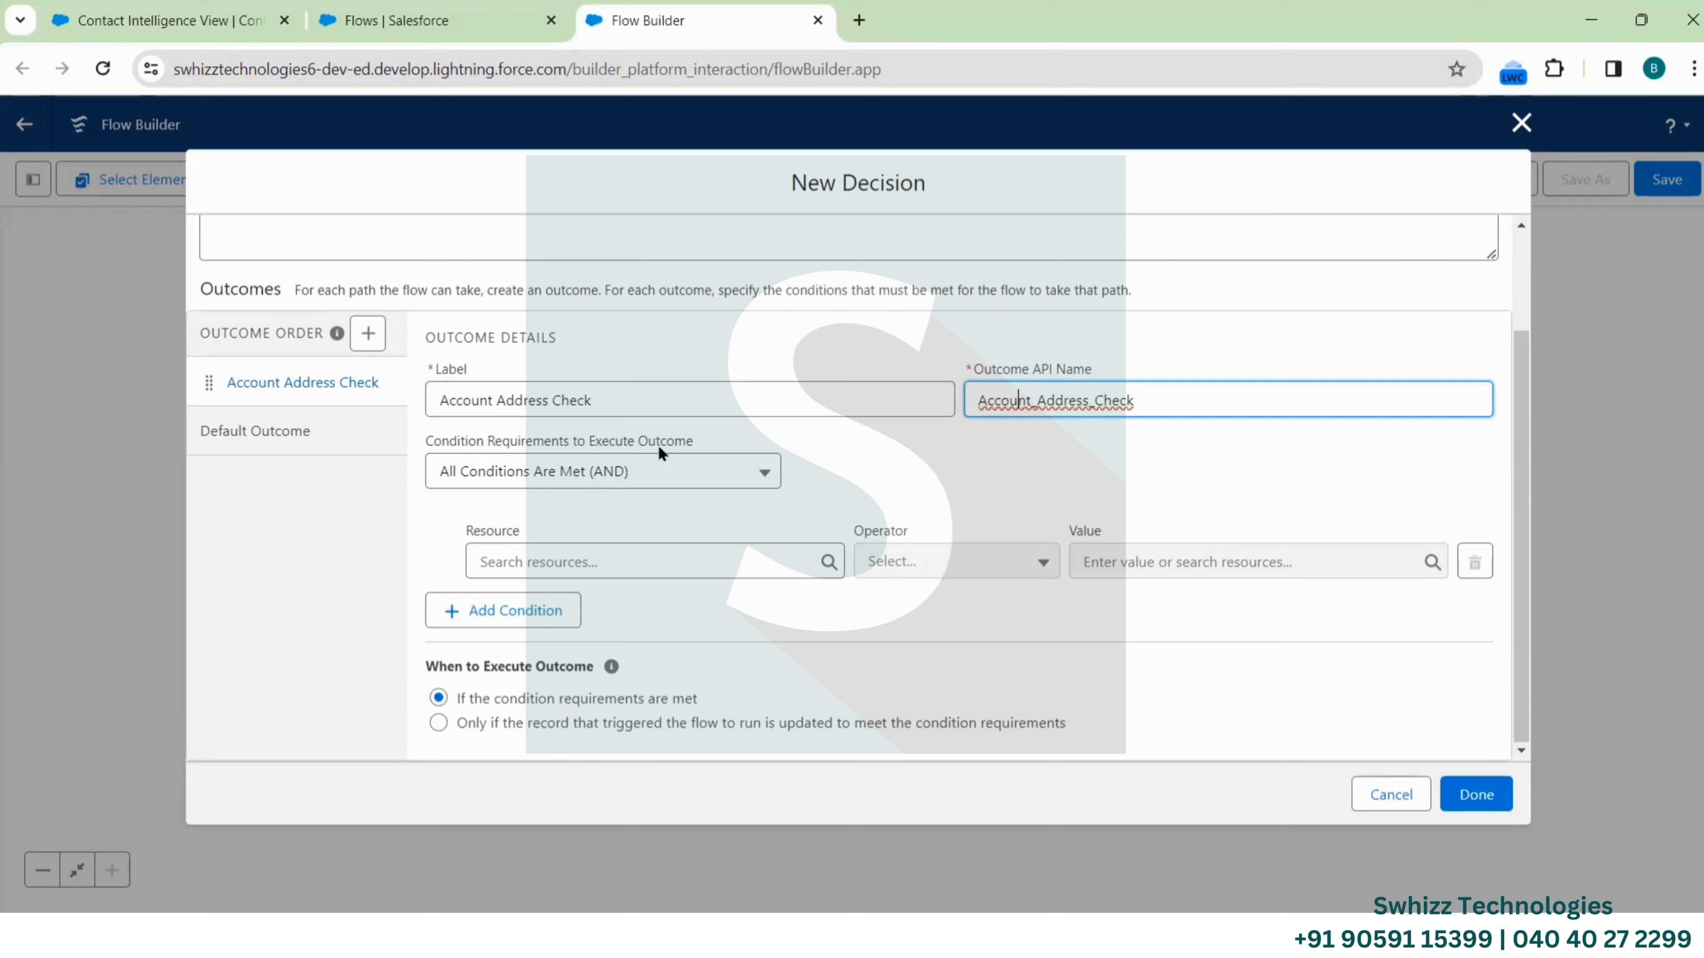
pyautogui.click(634, 472)
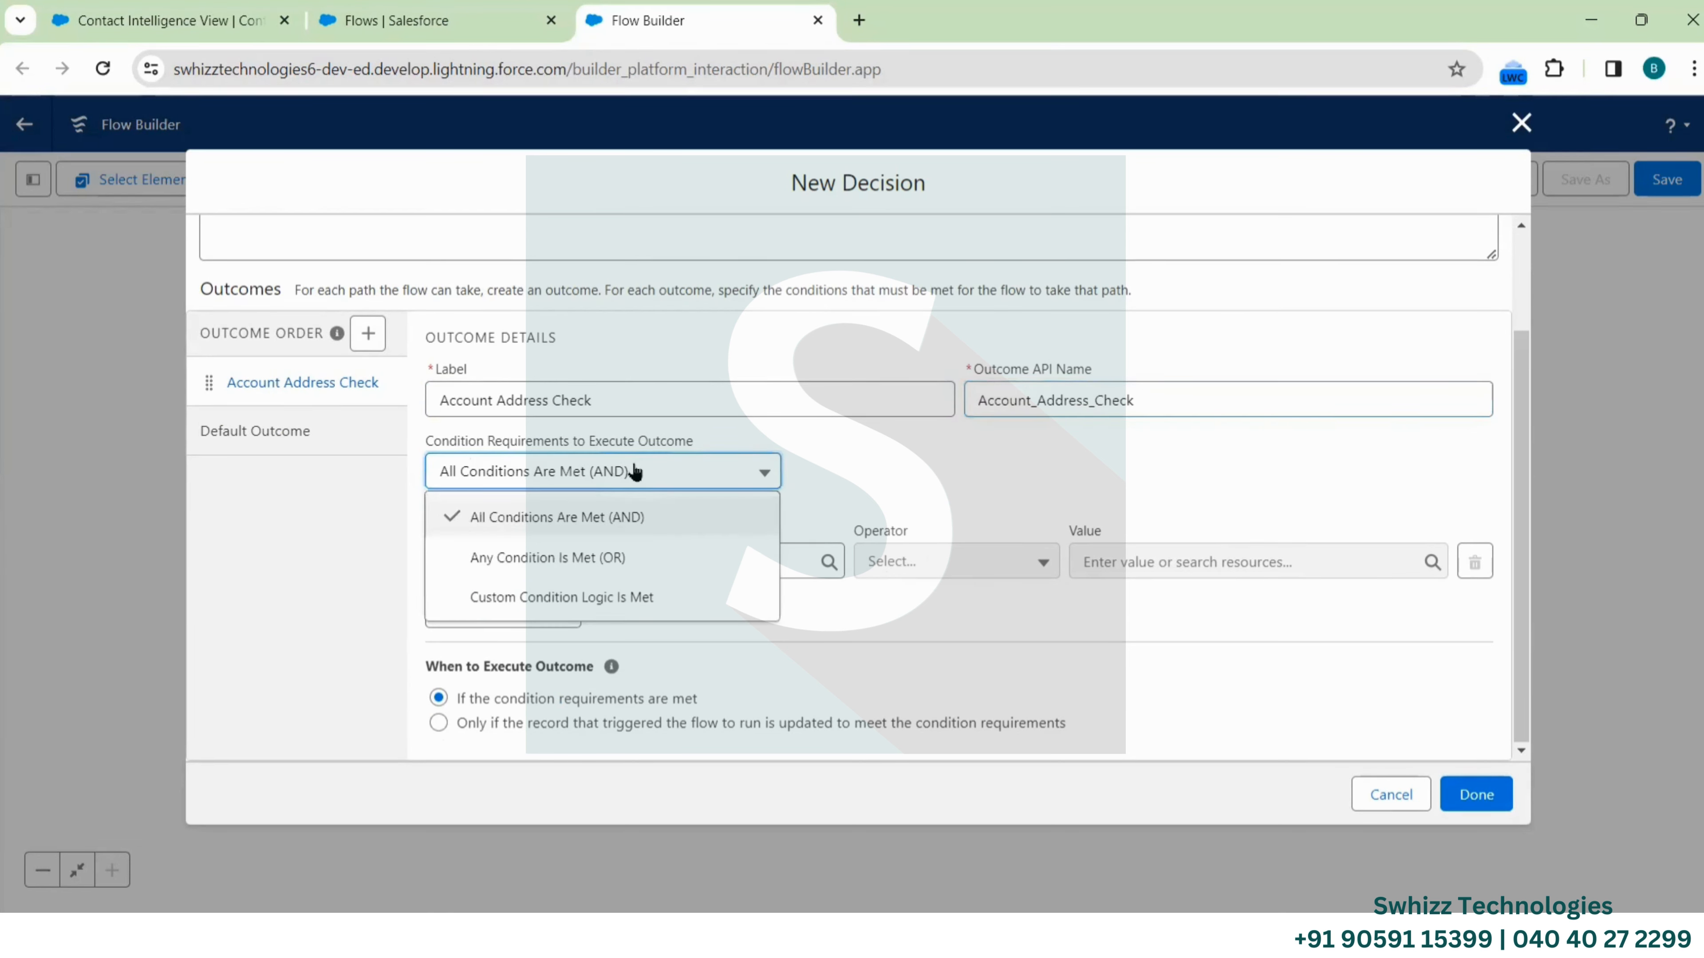
pyautogui.click(847, 482)
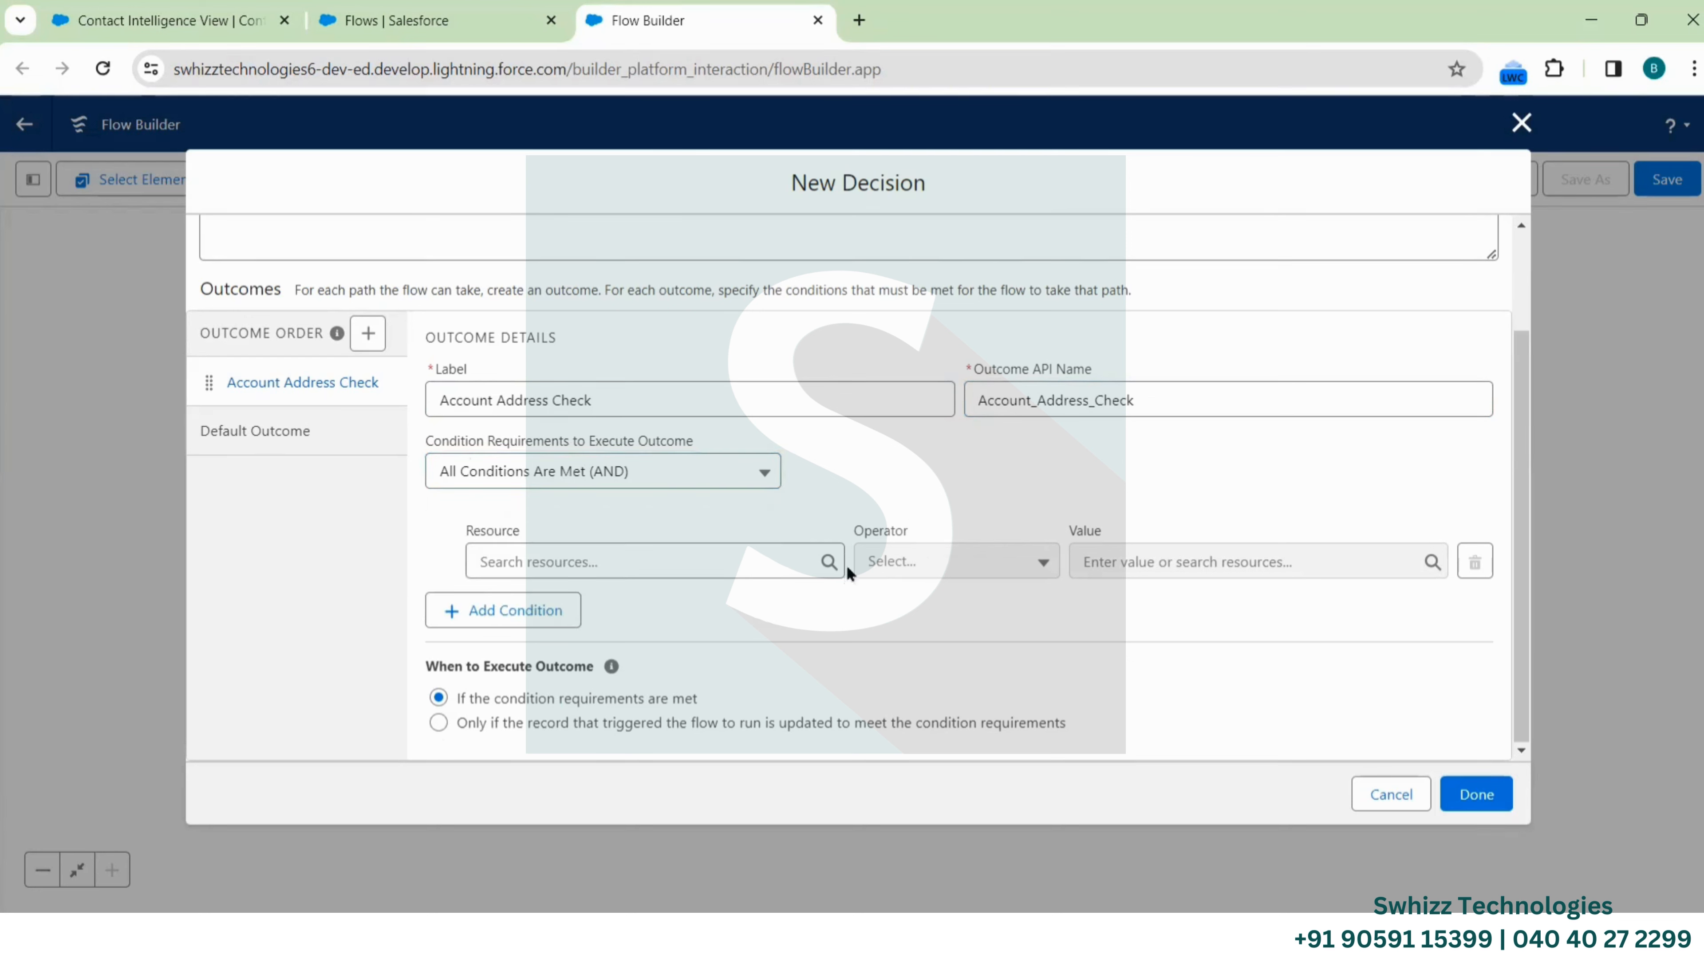
pyautogui.click(653, 480)
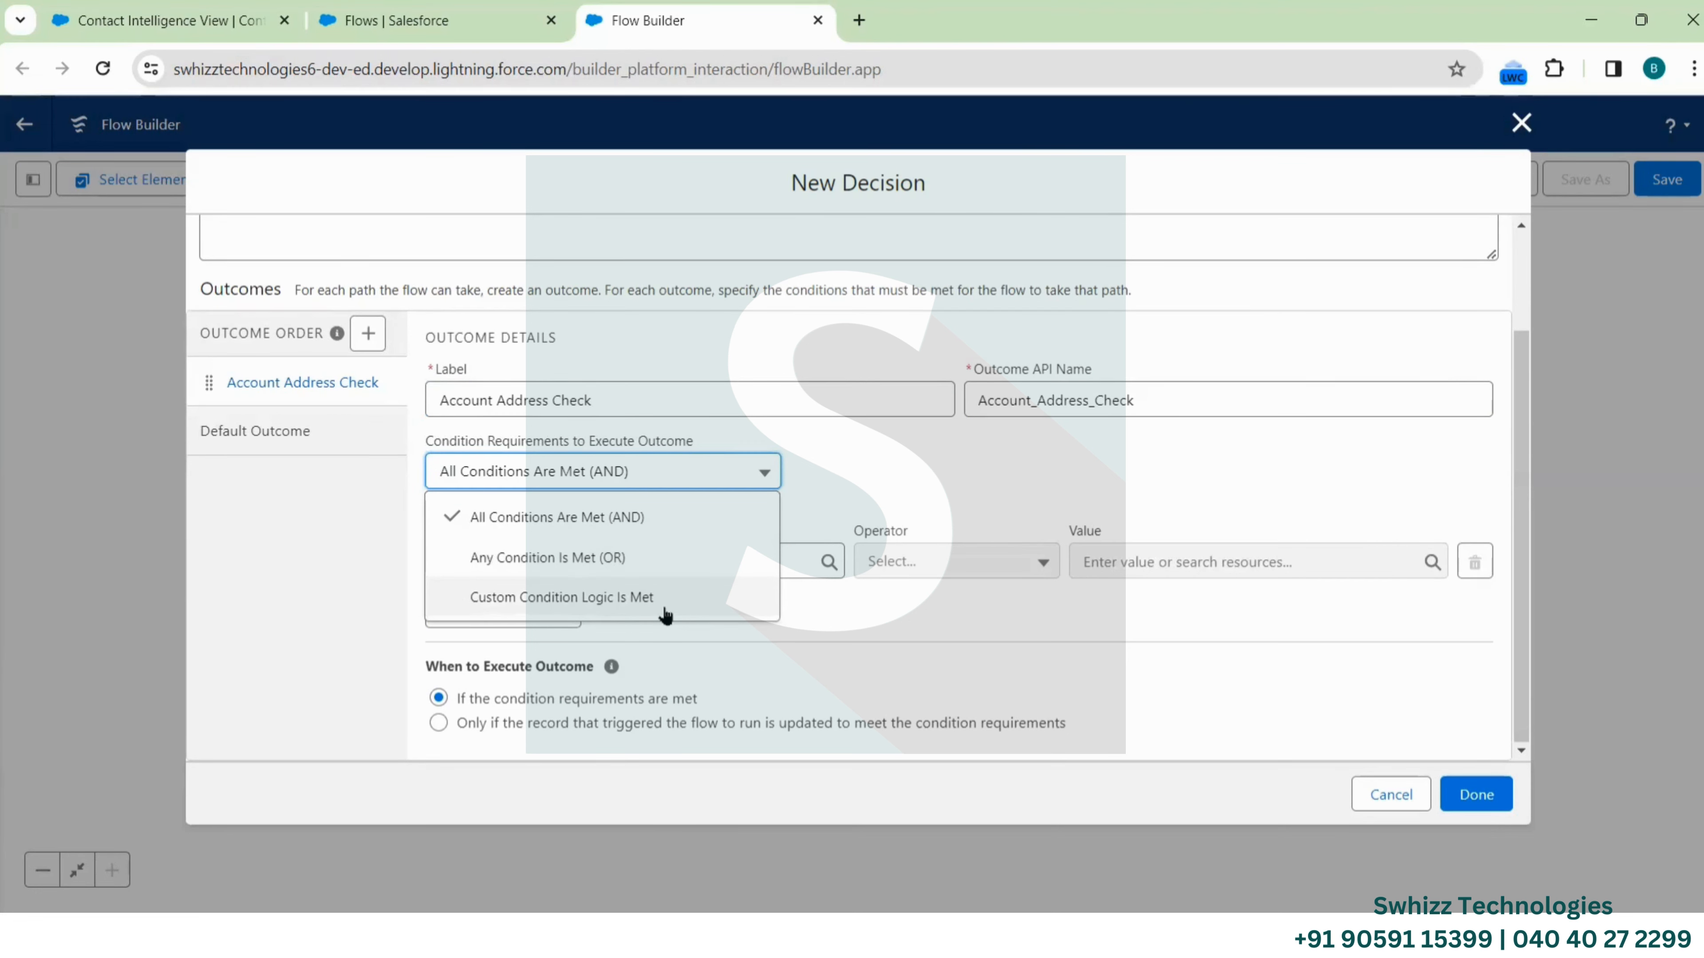
pyautogui.click(855, 504)
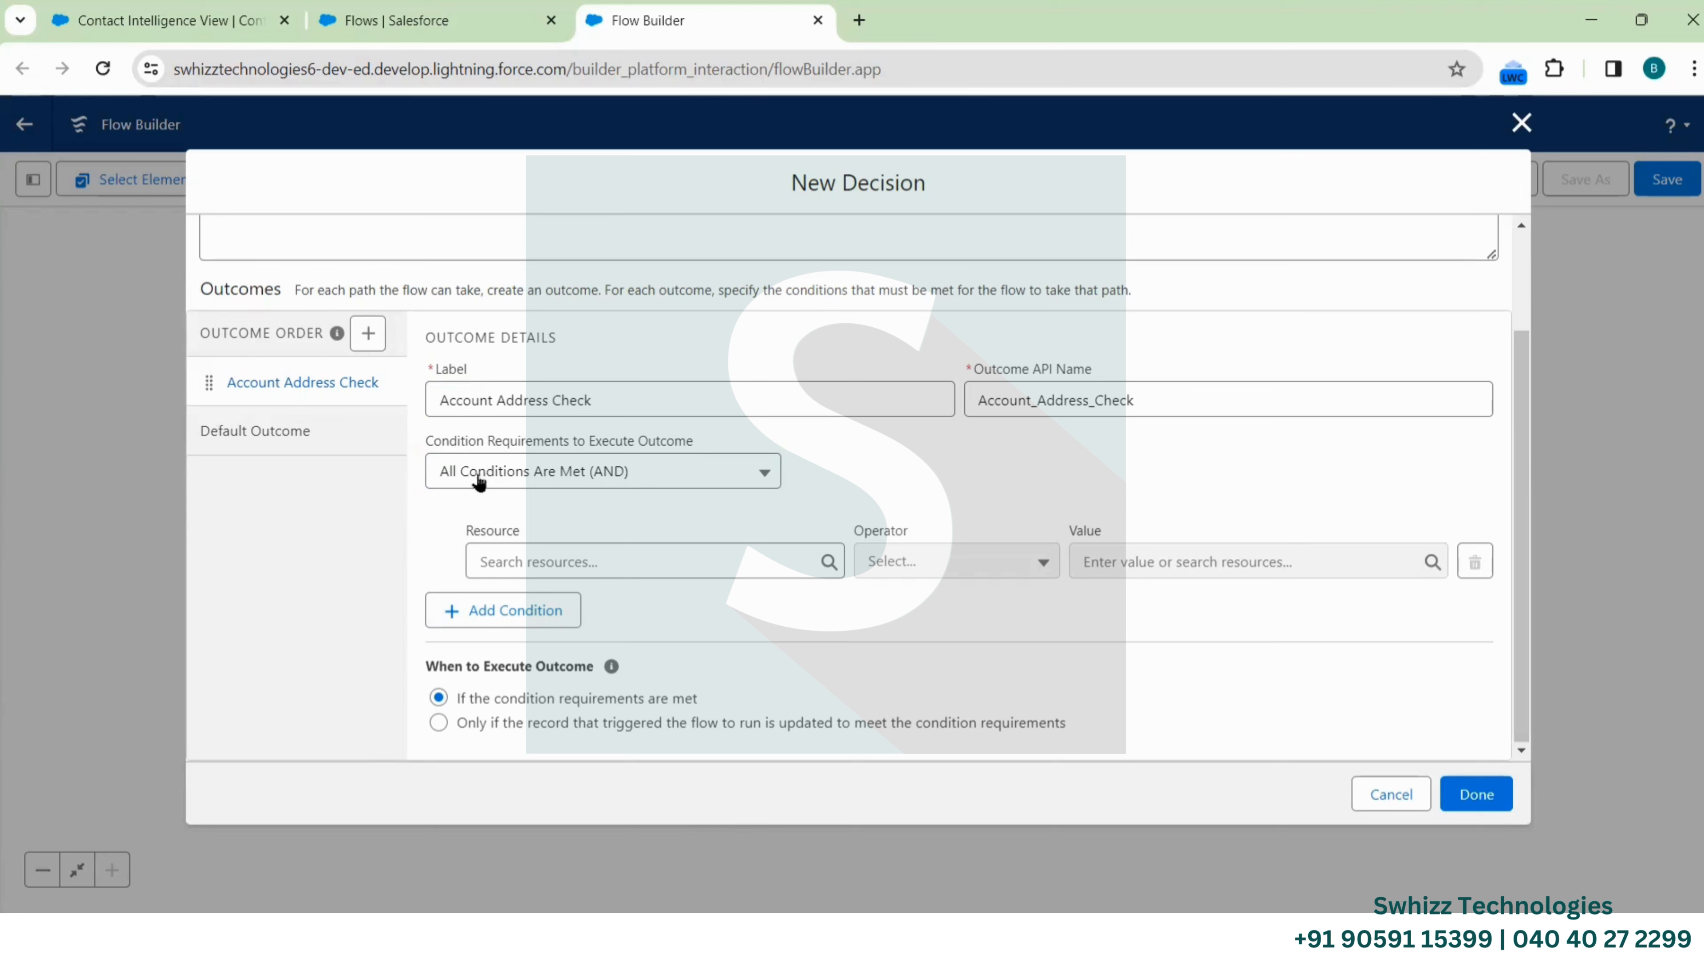
pyautogui.click(626, 483)
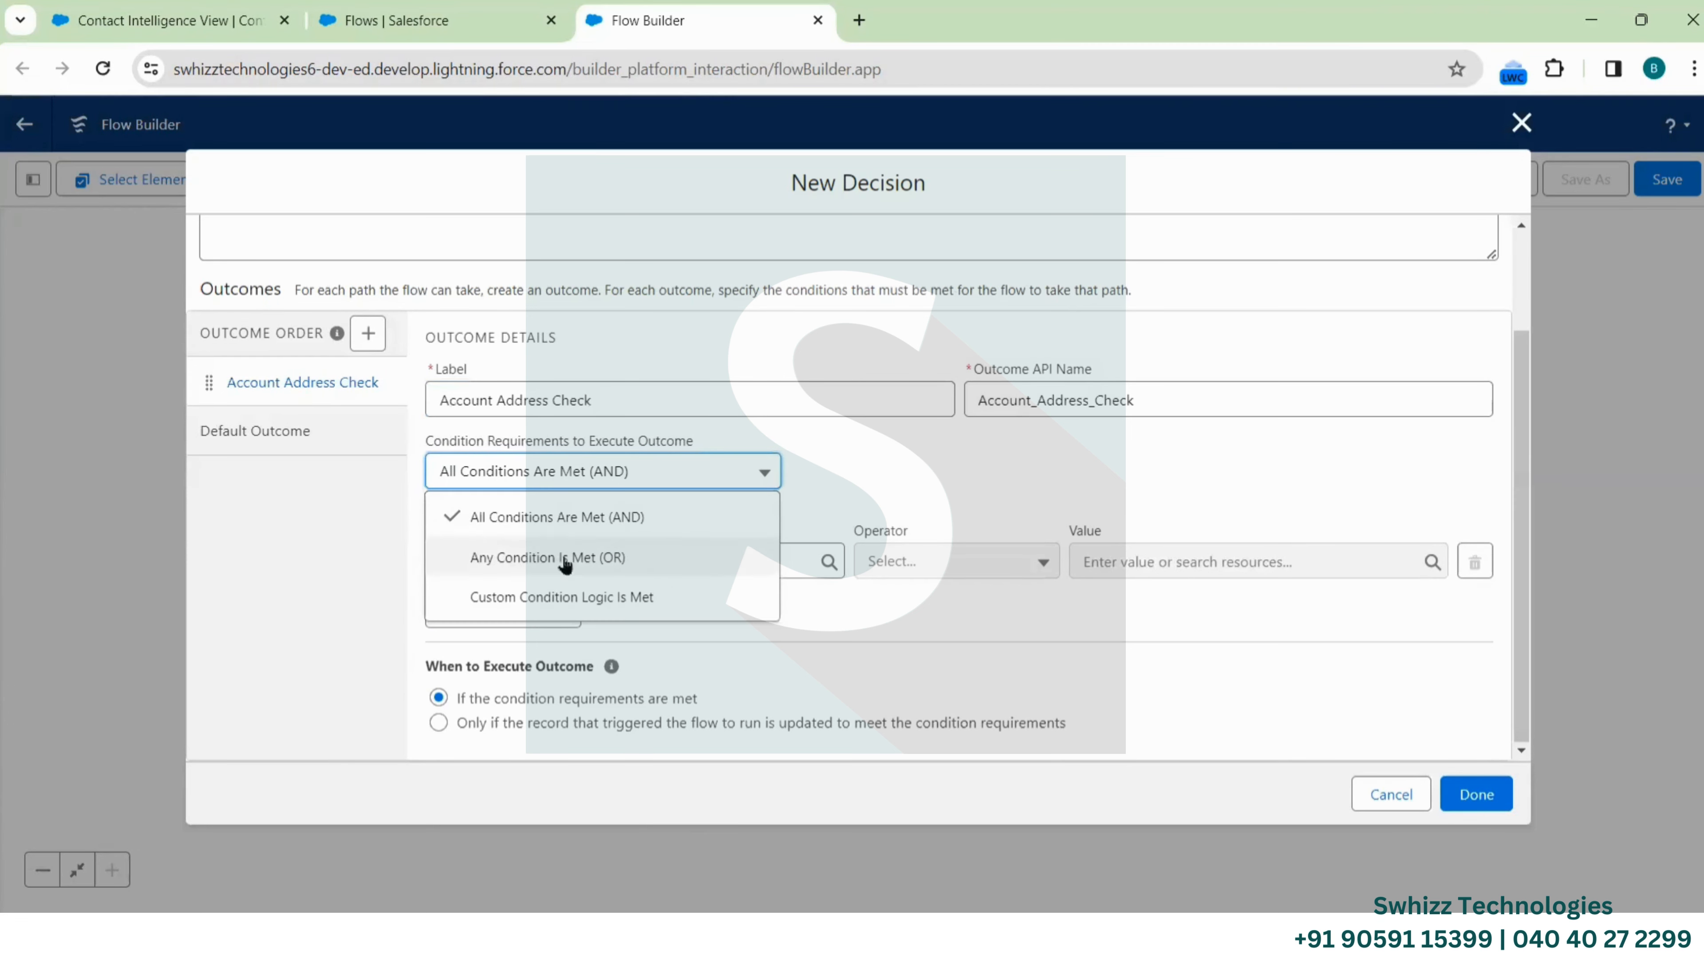
pyautogui.click(833, 468)
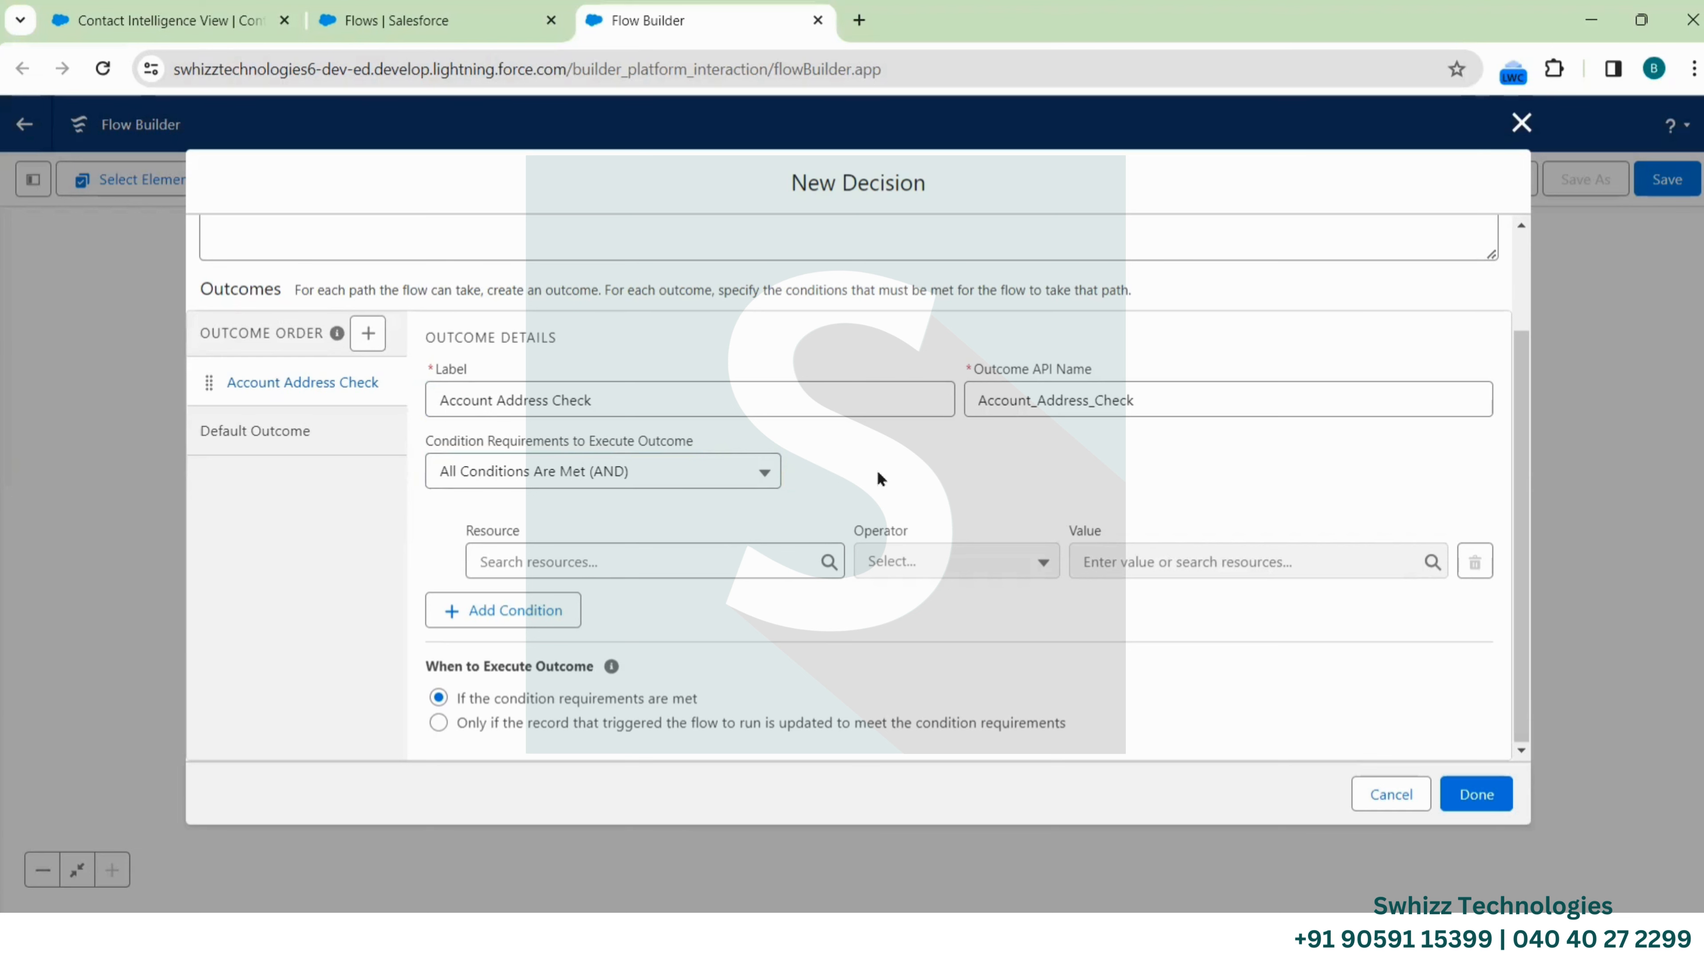
pyautogui.scroll(1, 708, 375)
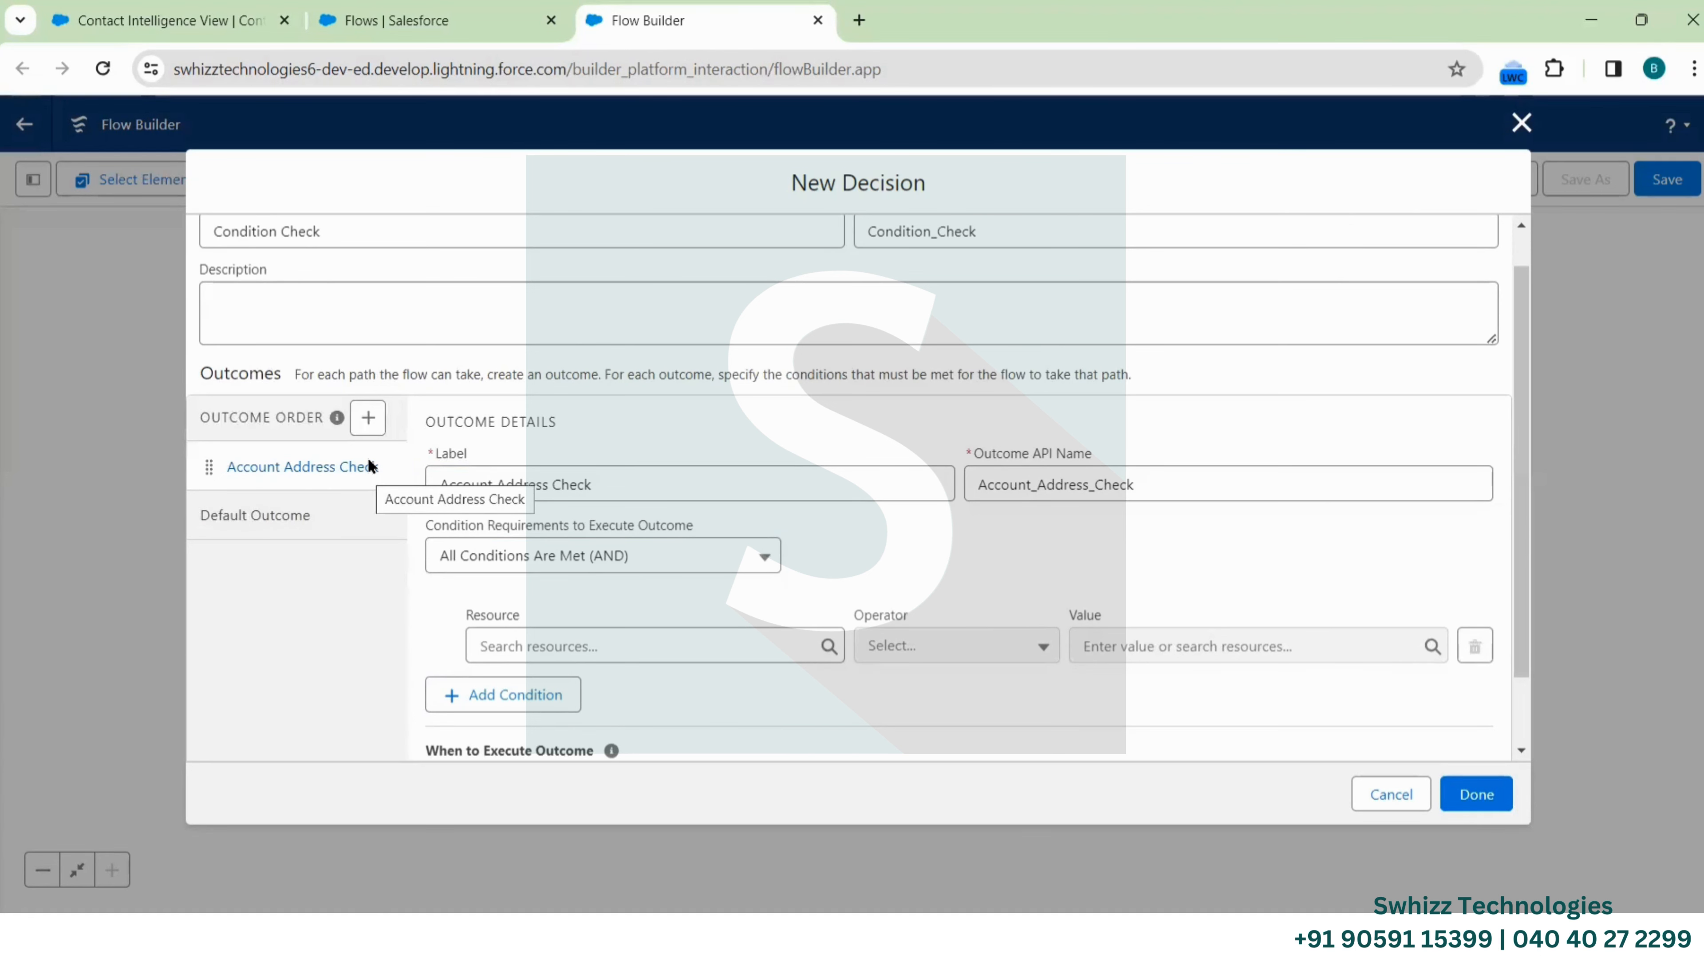
pyautogui.click(367, 418)
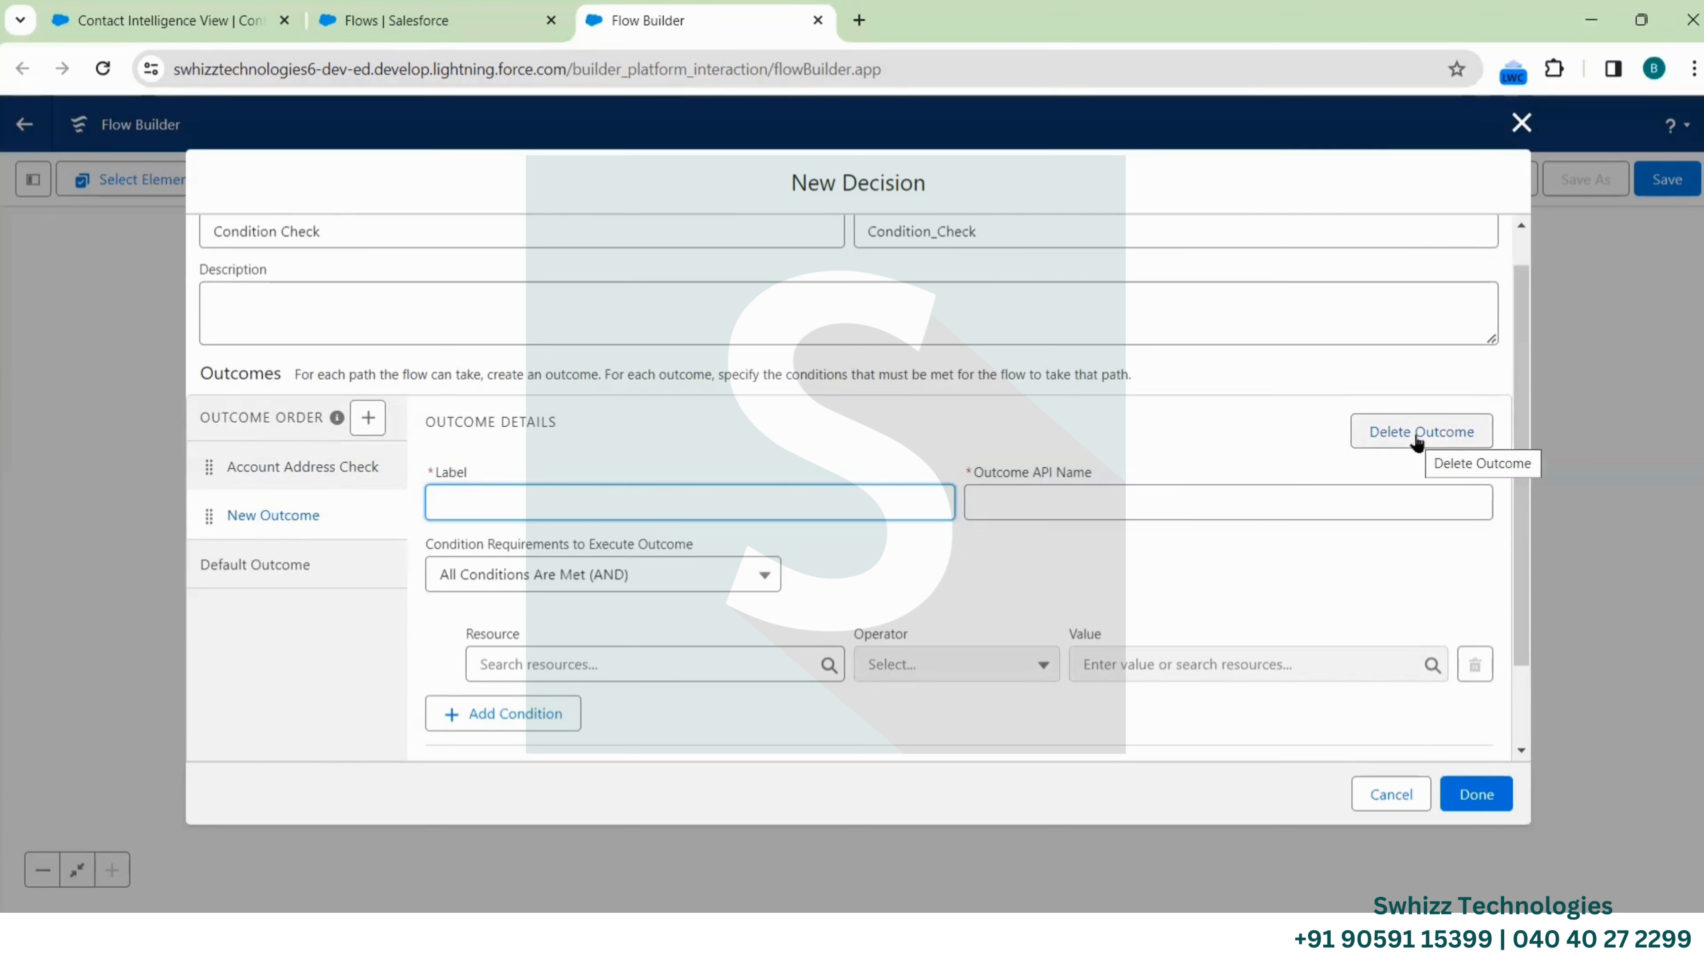
pyautogui.click(1417, 441)
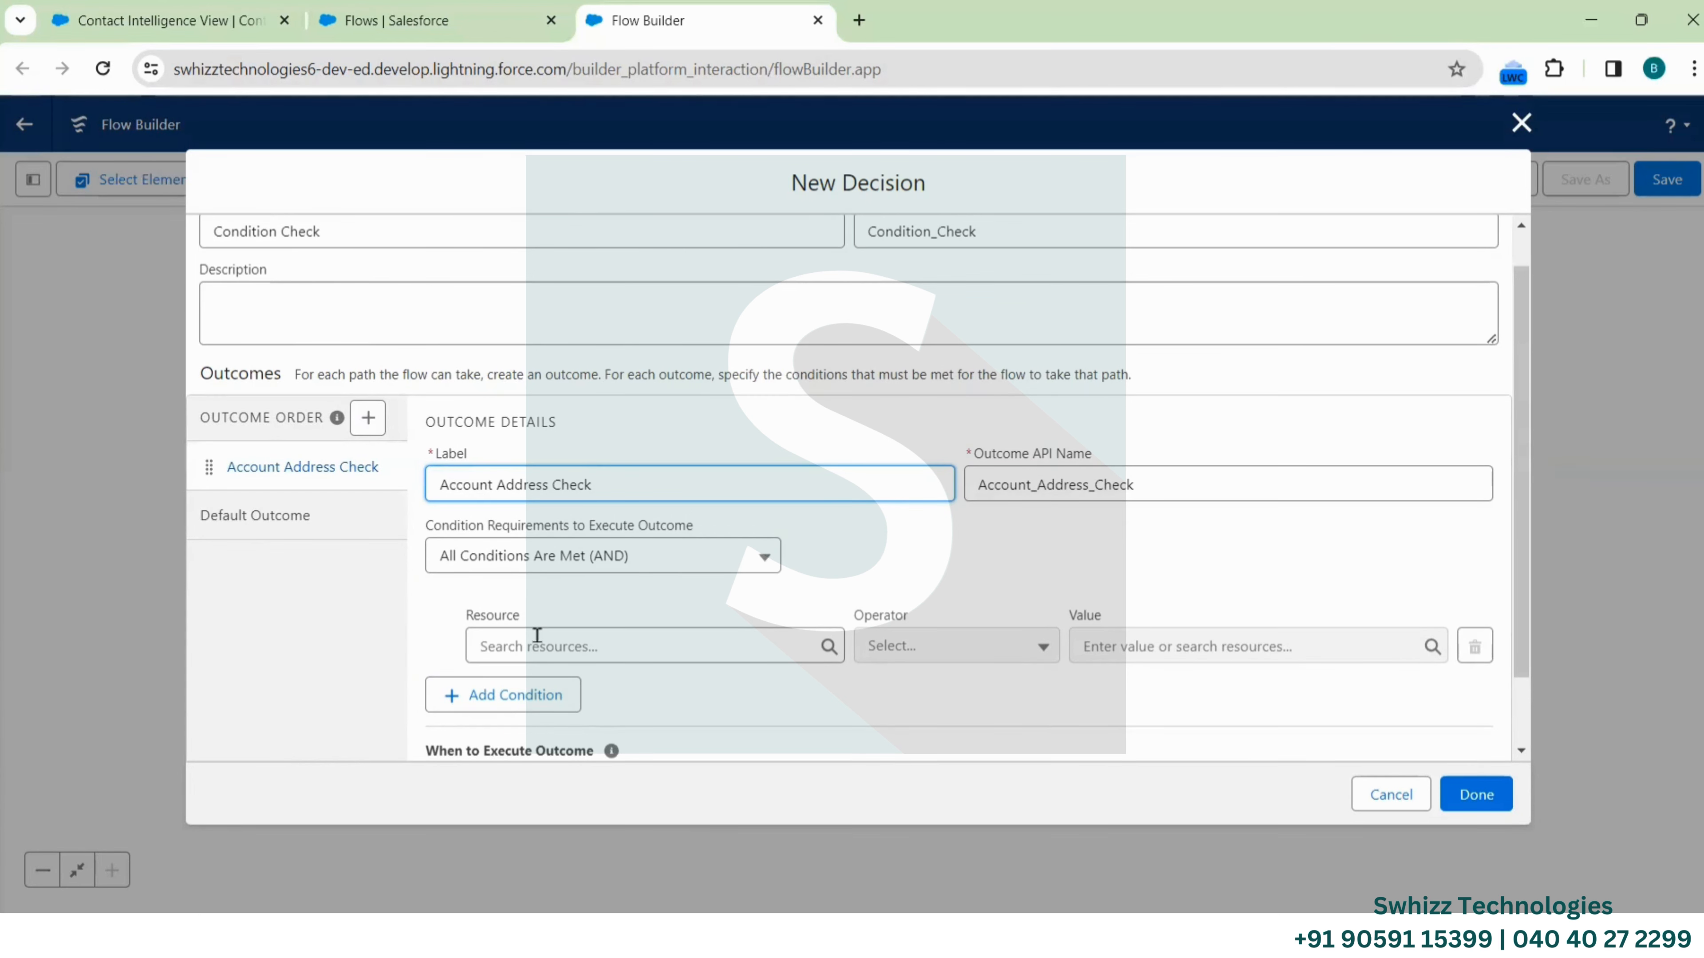
# Open the first condition's Resource list and browse the global variables like $Record and $Record__Prior
pyautogui.click(569, 646)
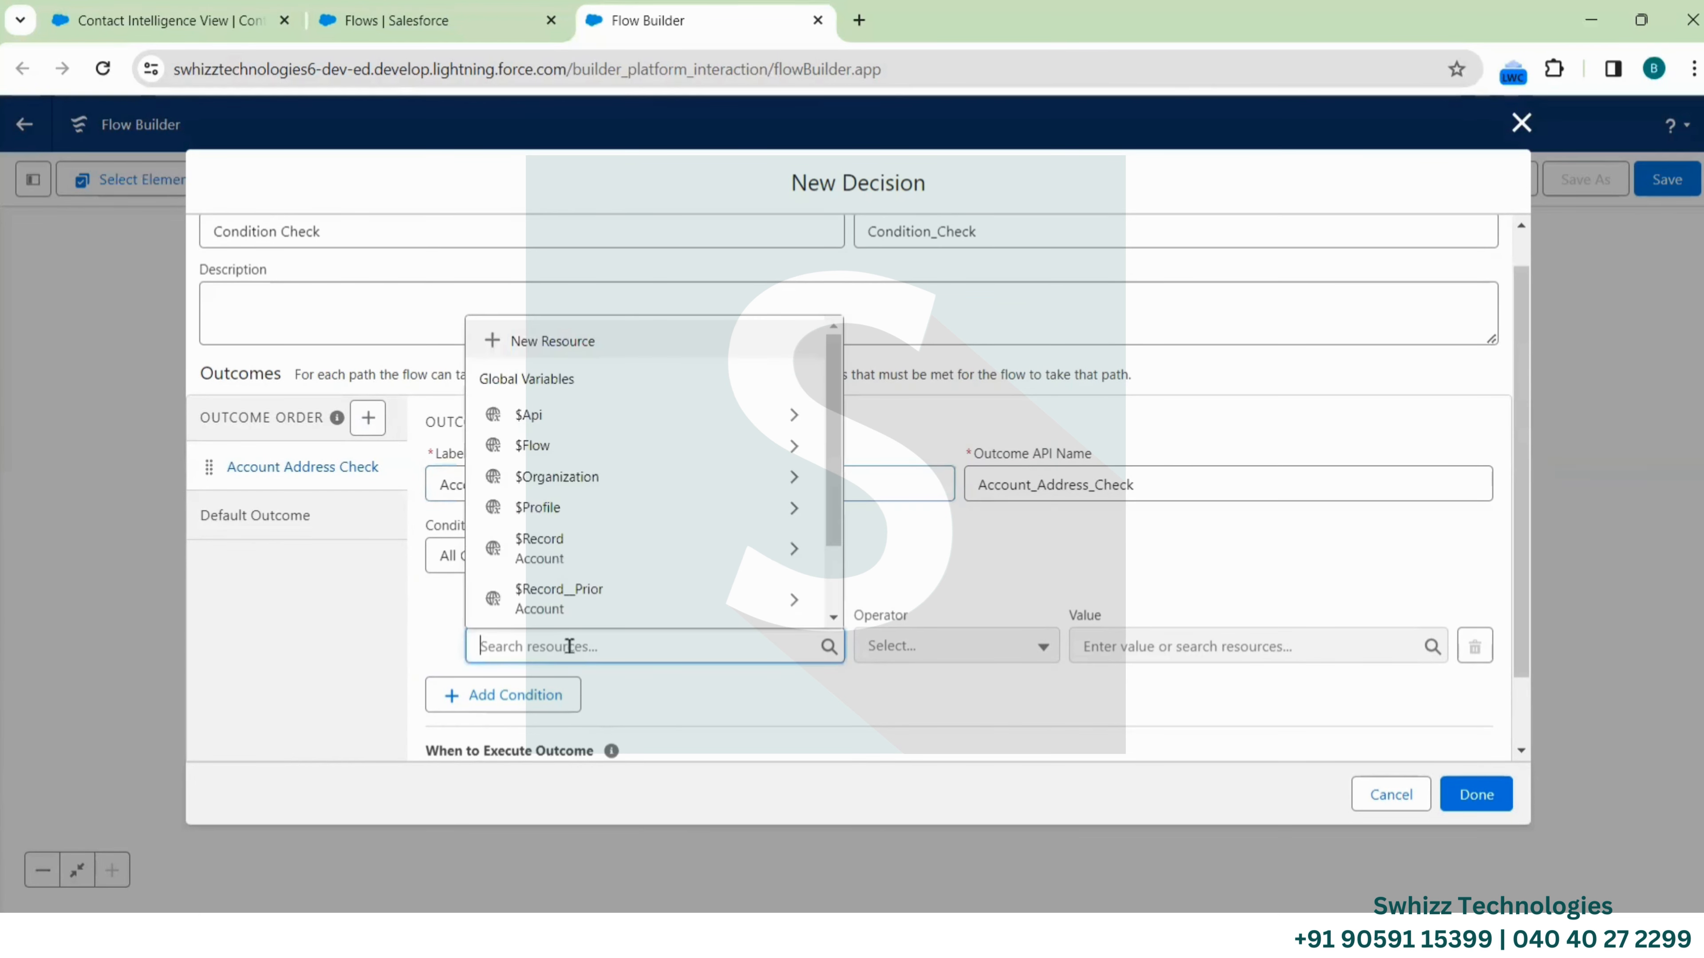
pyautogui.scroll(-1, 623, 453)
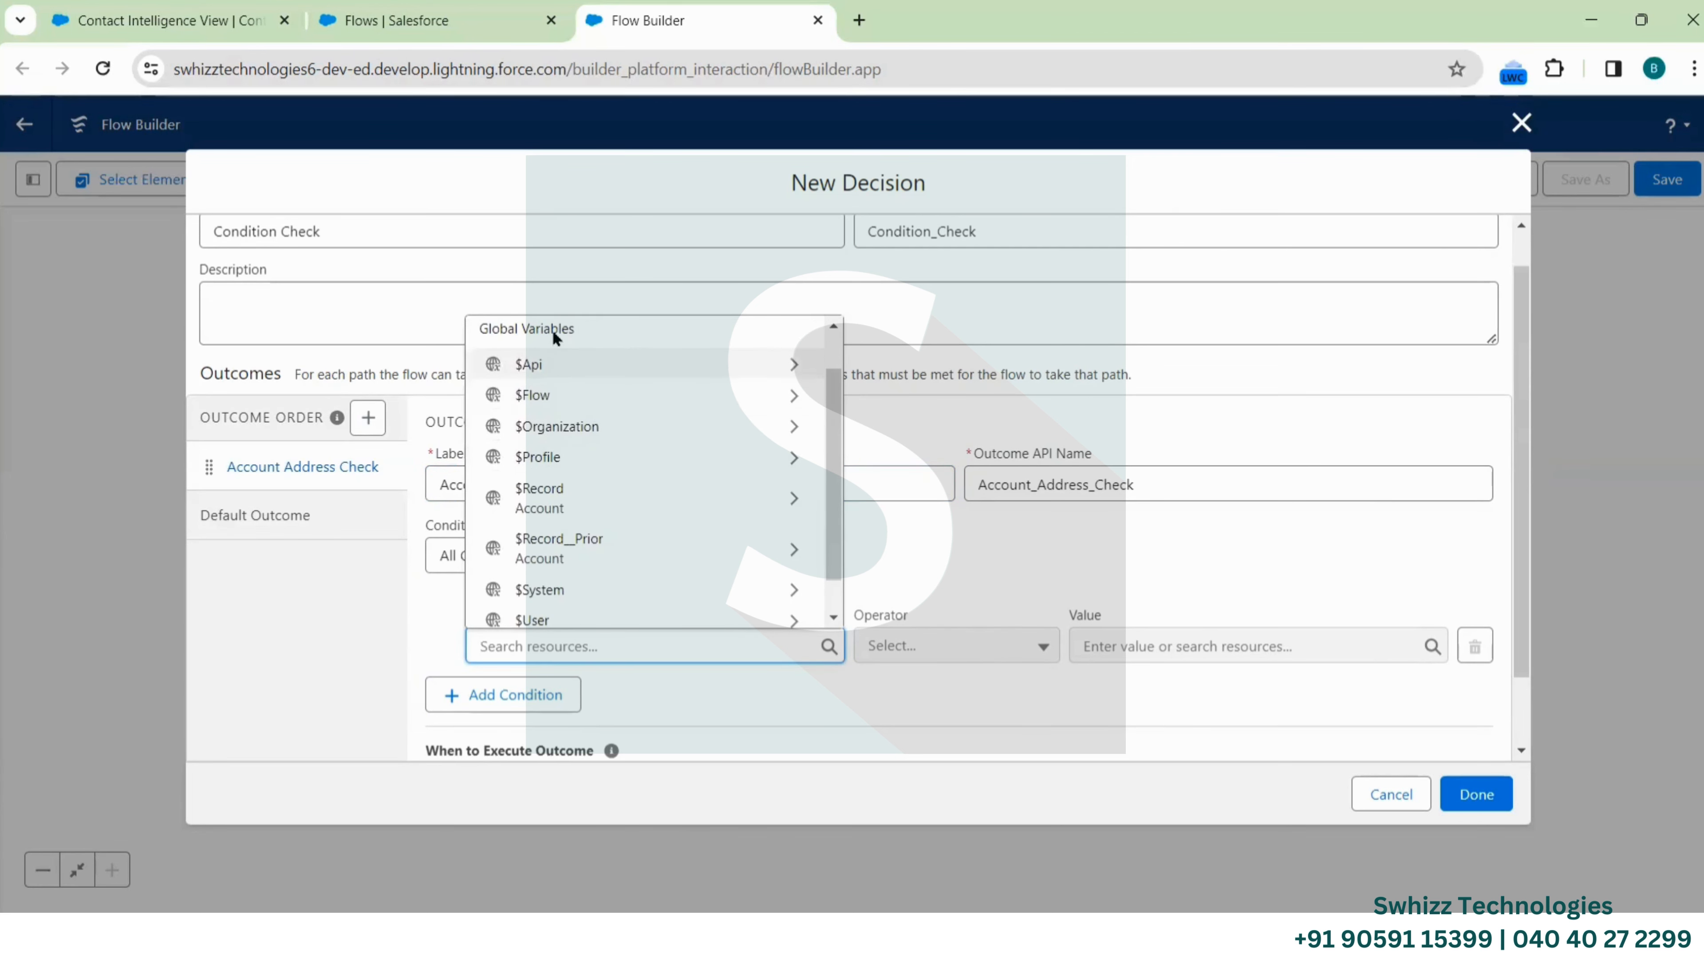
pyautogui.scroll(1, 578, 350)
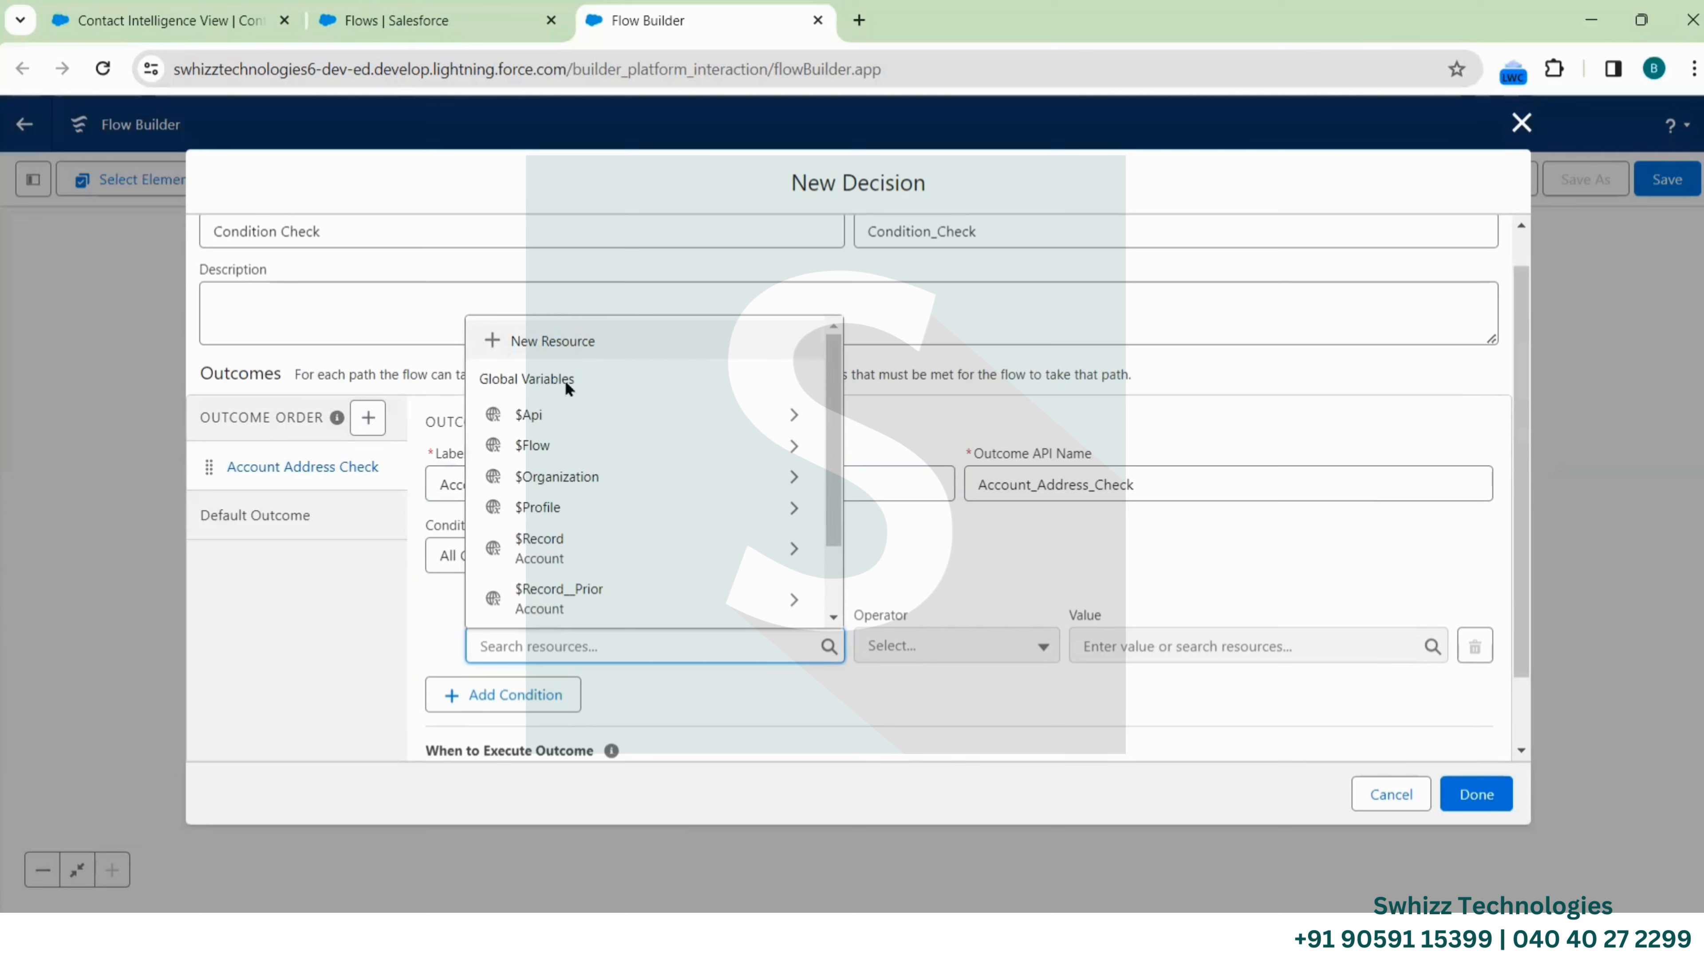
pyautogui.scroll(-1, 566, 384)
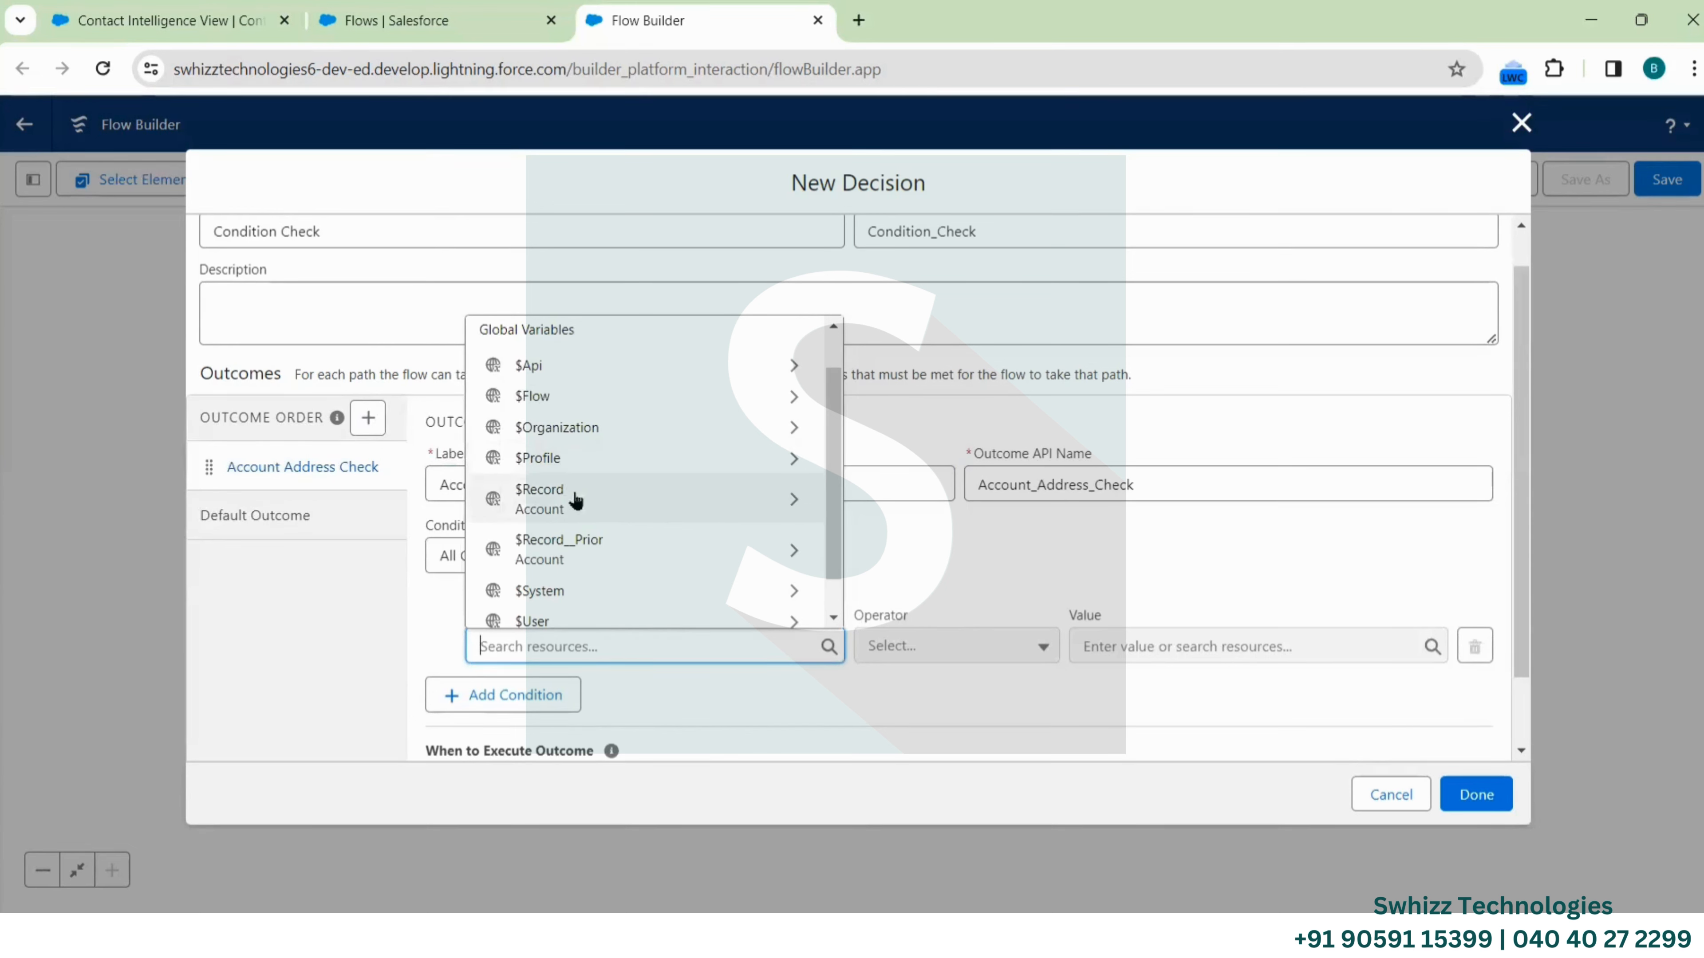
pyautogui.scroll(-1, 584, 503)
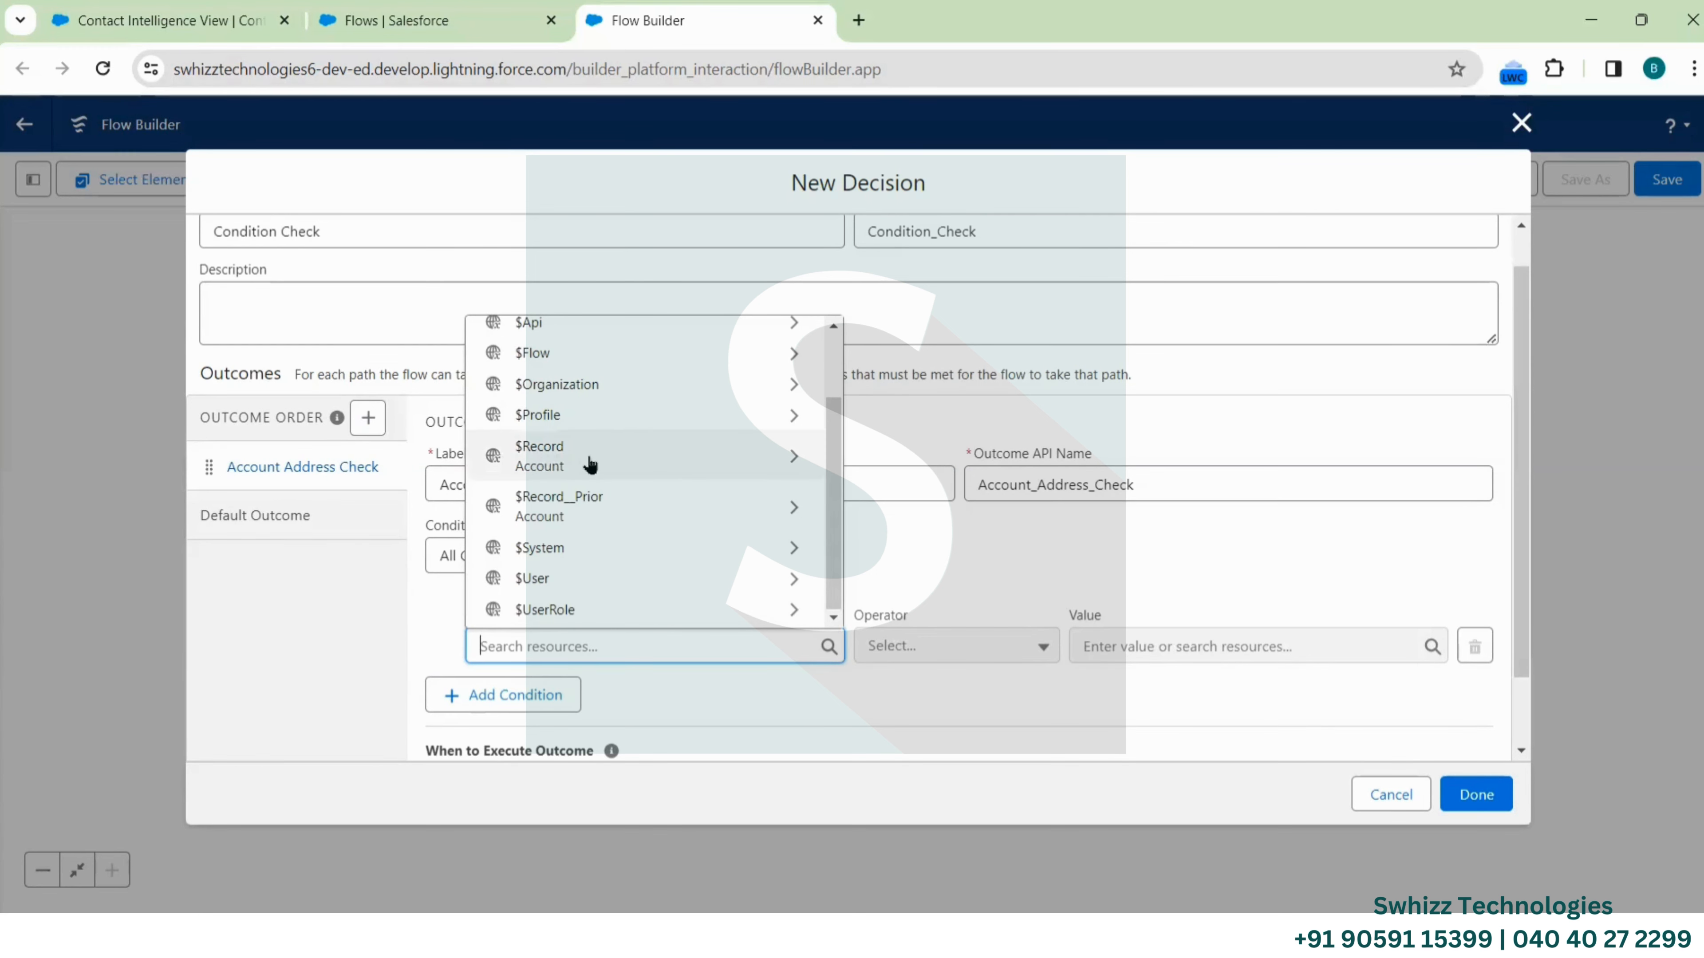
# Build the condition $Record Billing City Does Not Equal $Record__Prior Billing City
pyautogui.click(577, 463)
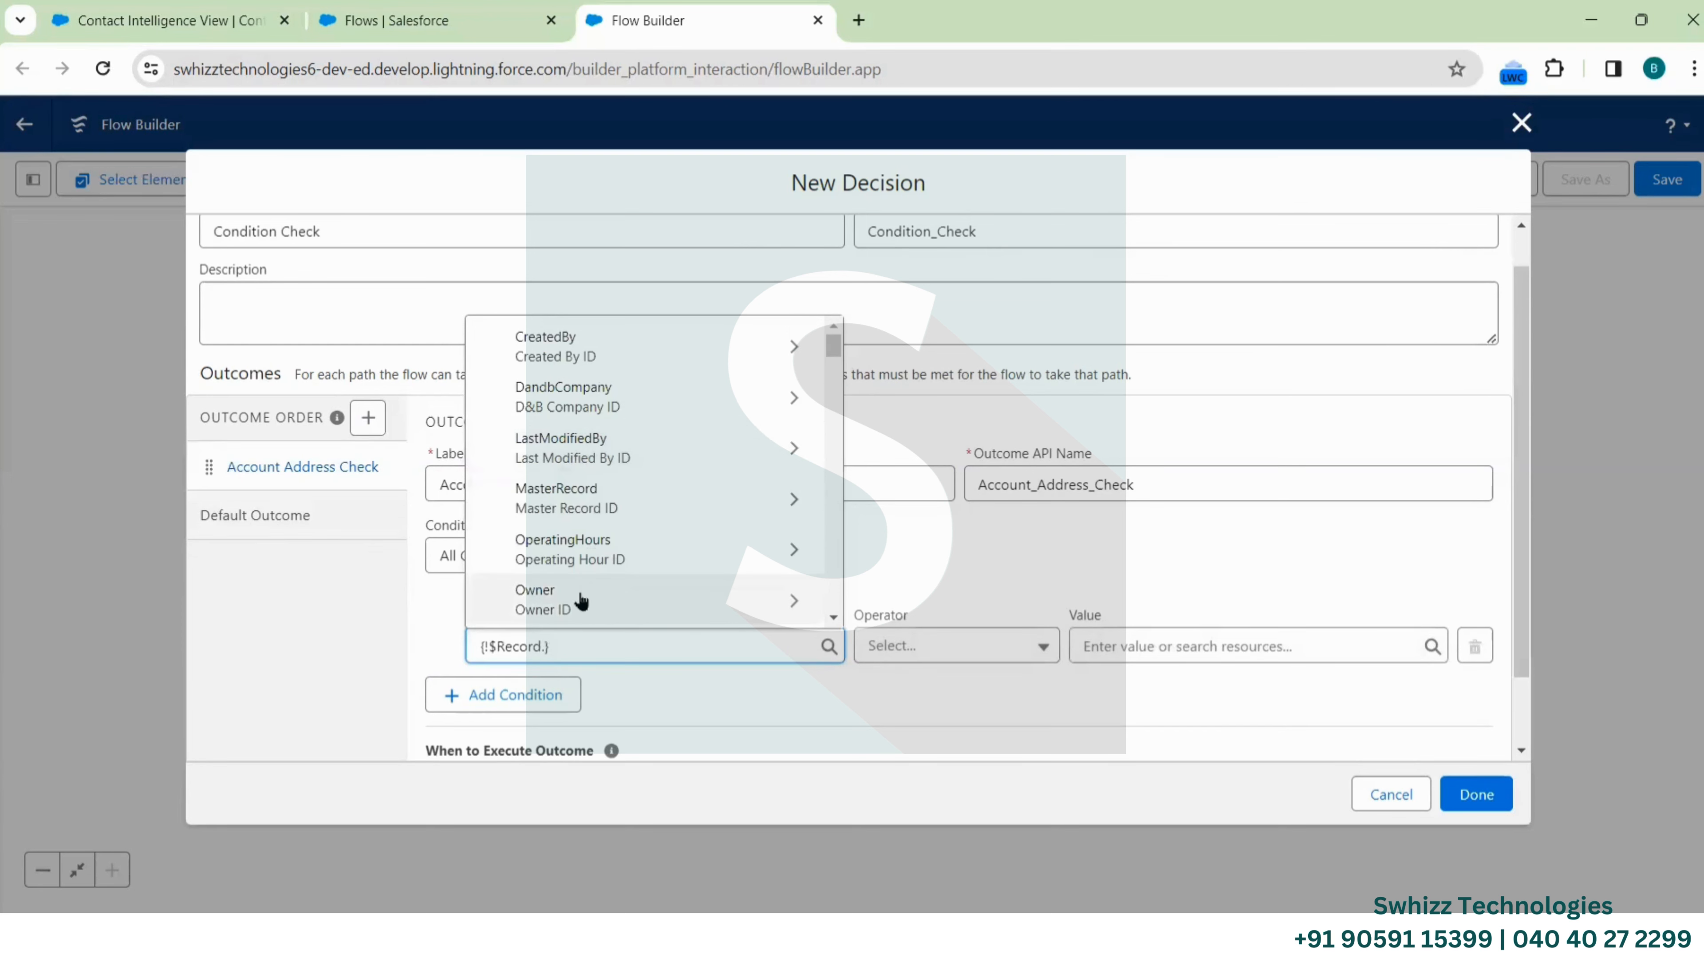
pyautogui.write('Billi')
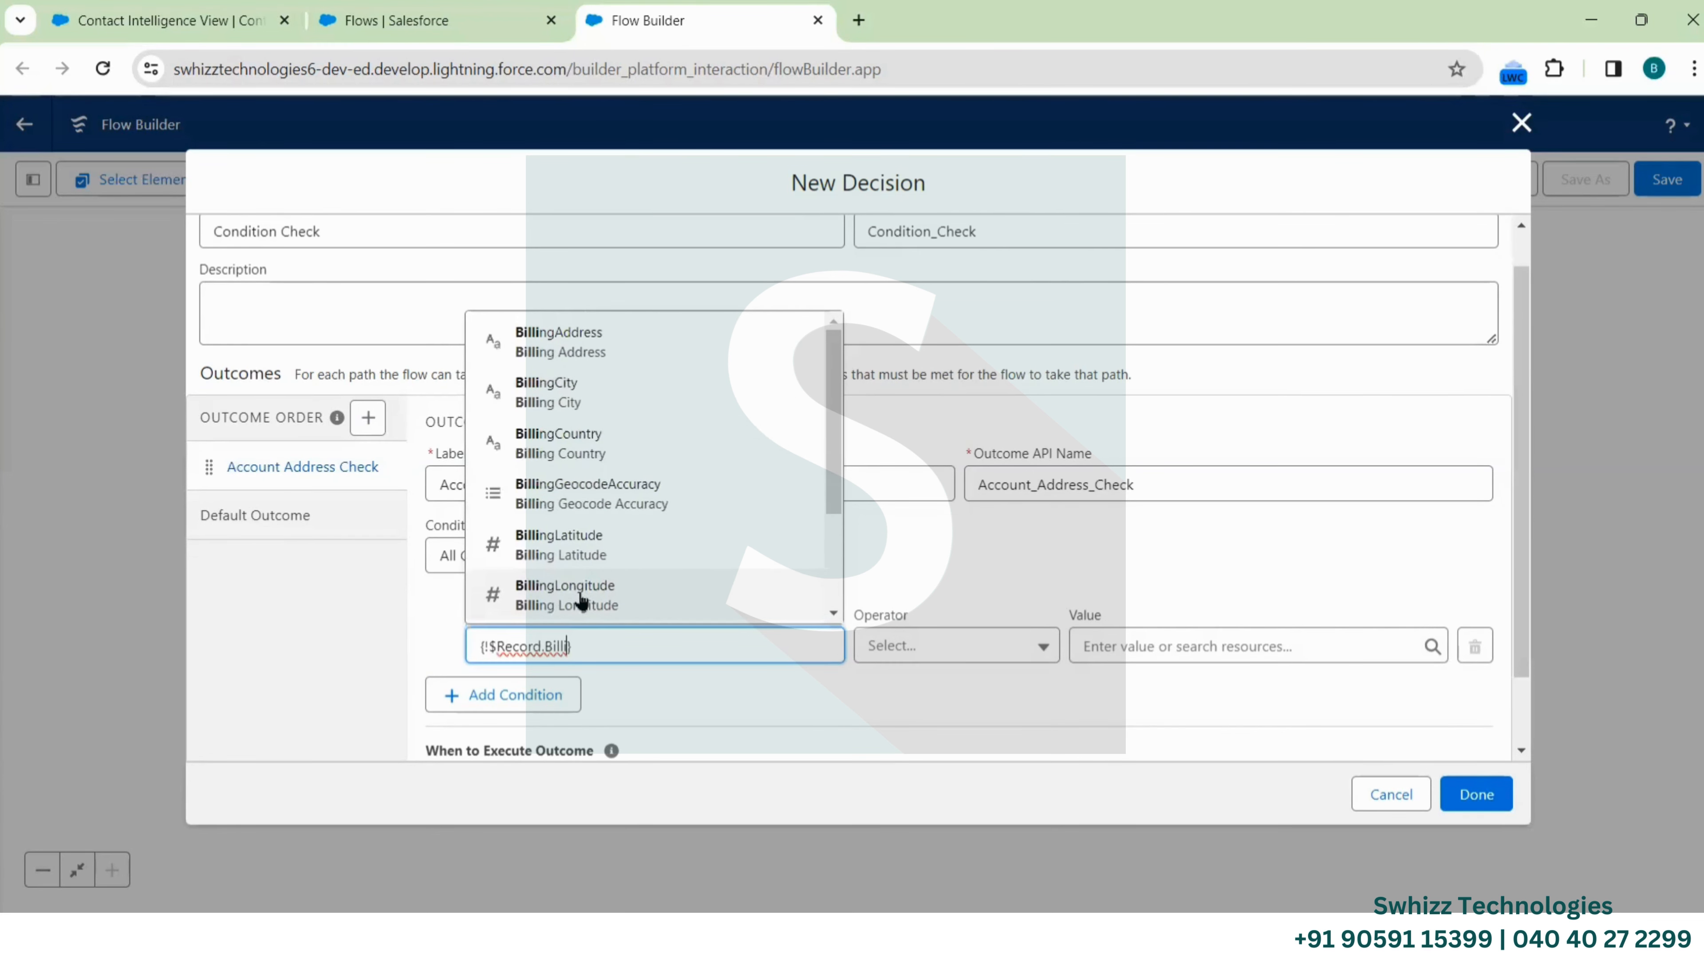
pyautogui.click(590, 388)
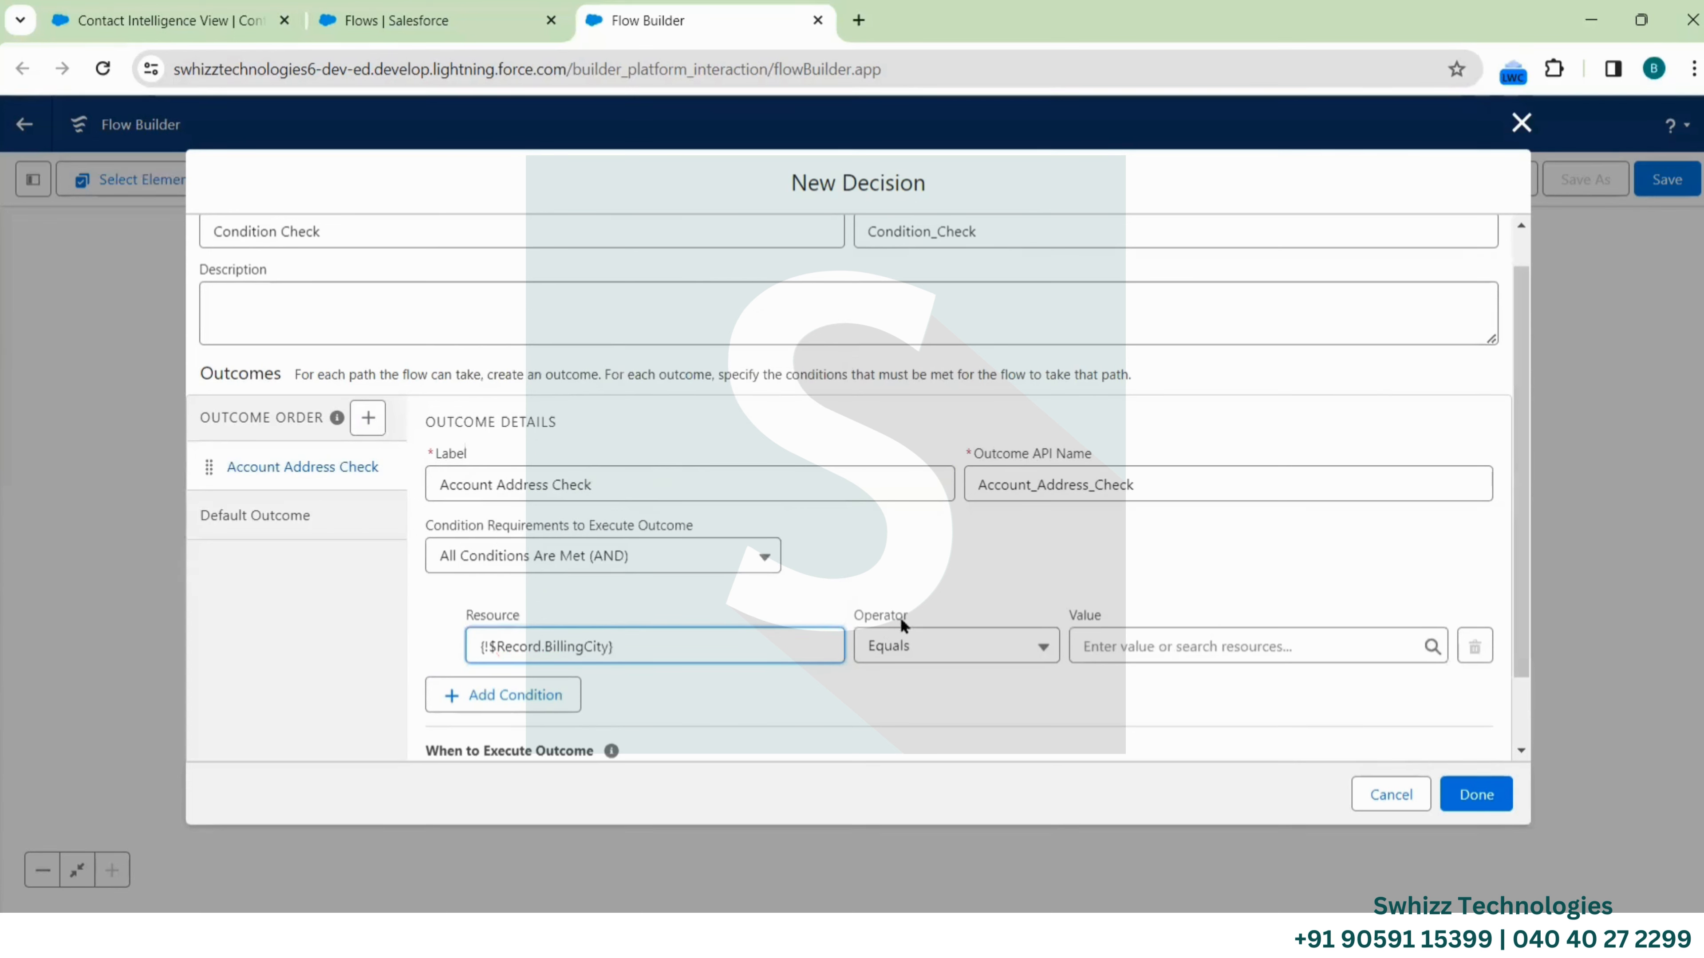
pyautogui.click(1005, 650)
pyautogui.click(947, 381)
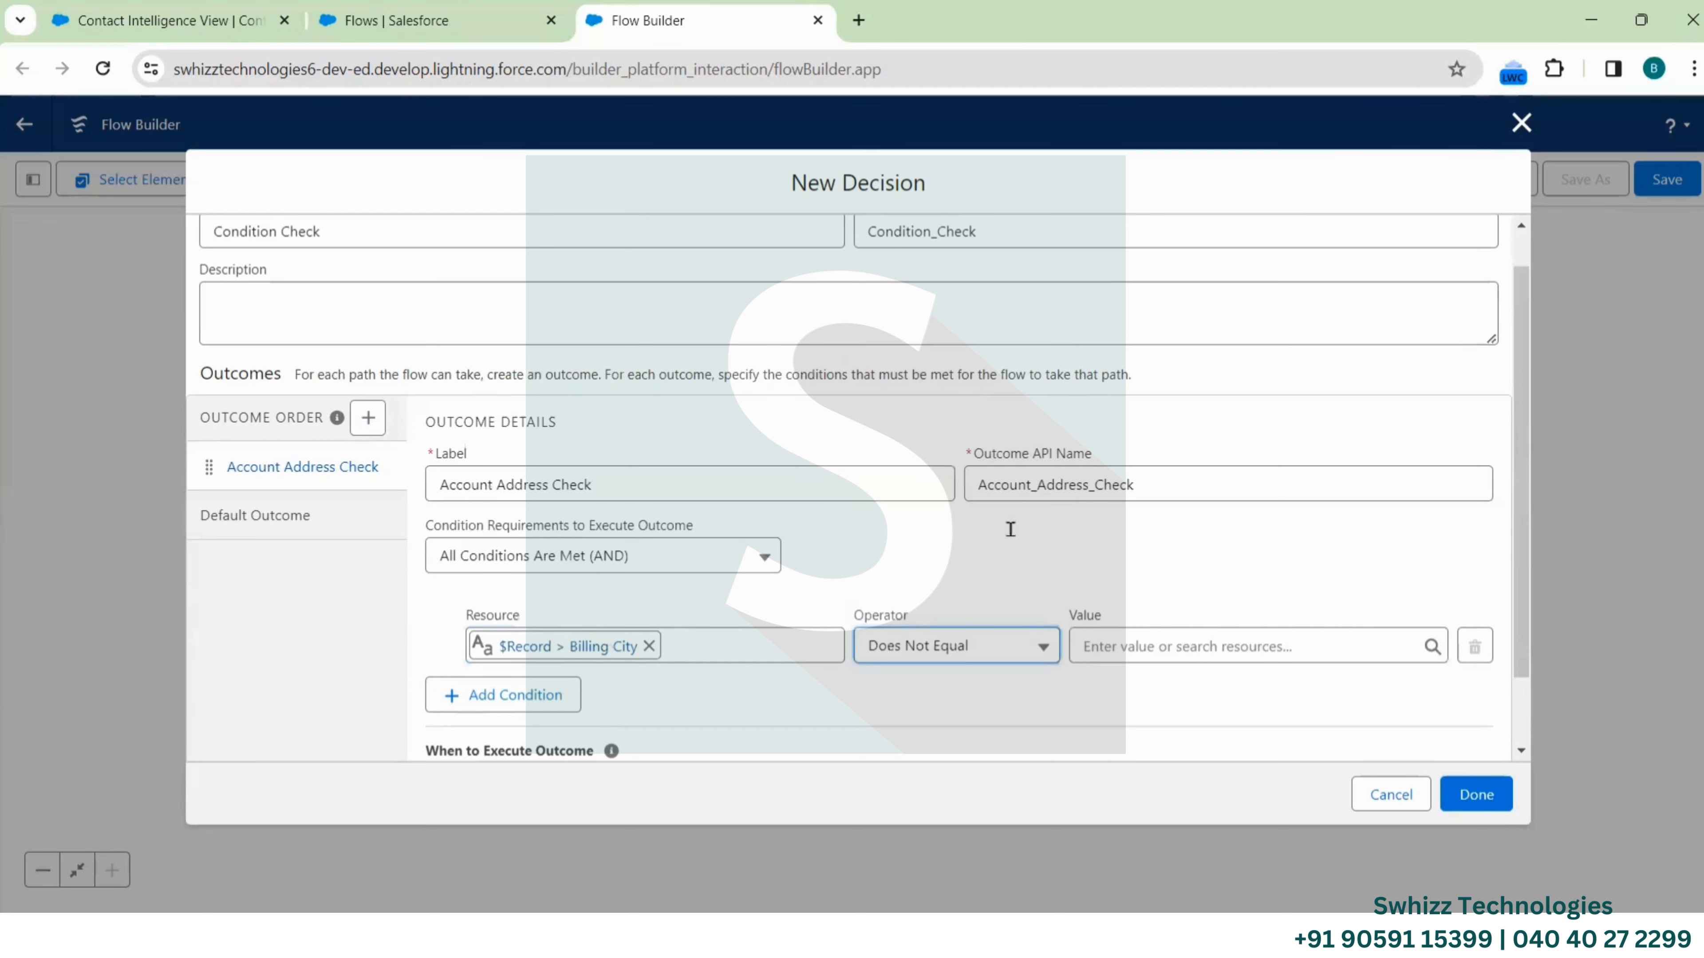
pyautogui.click(1138, 645)
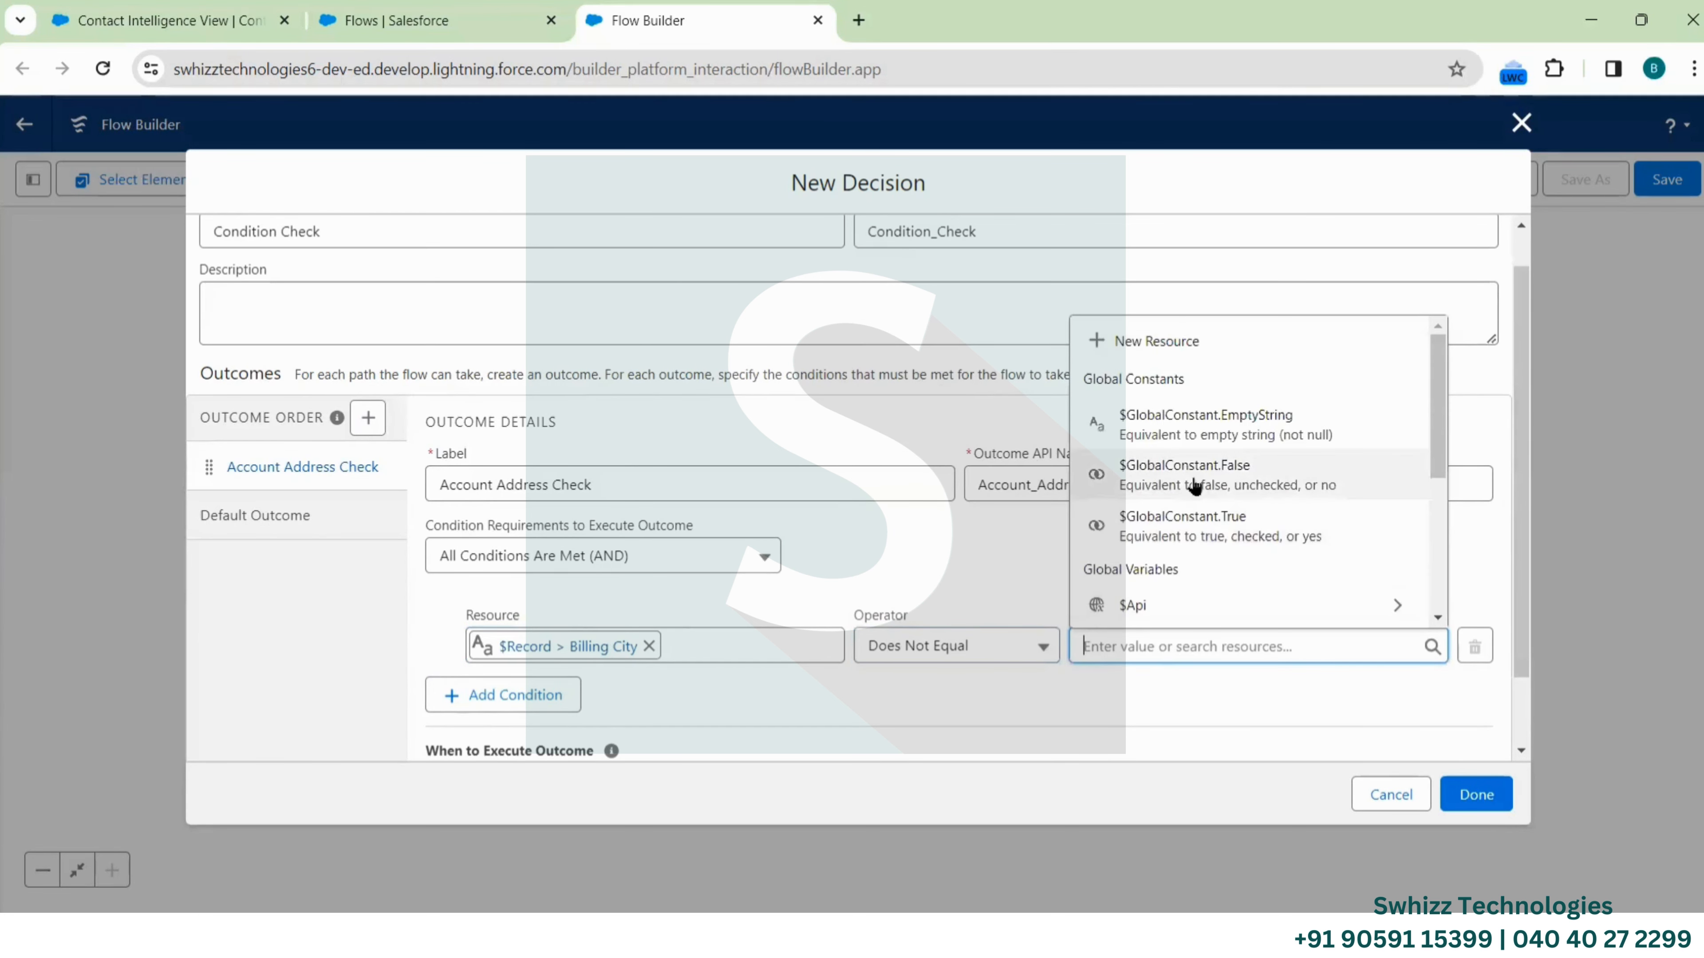
pyautogui.scroll(-5, 1191, 487)
pyautogui.click(1184, 500)
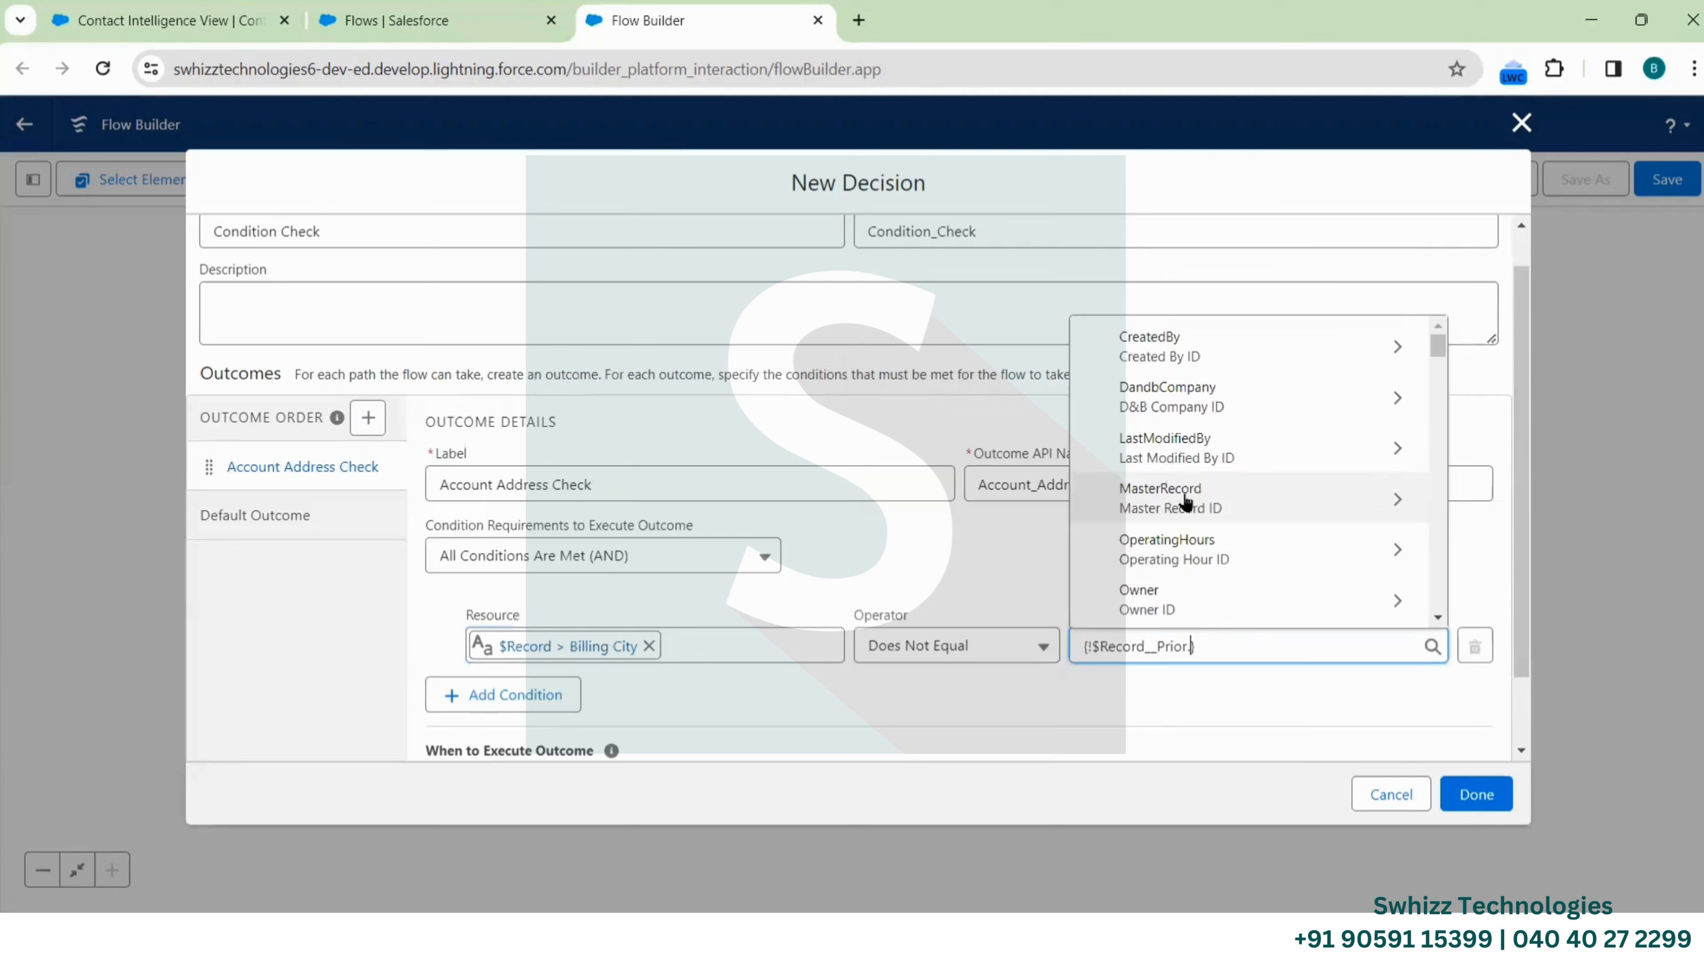
pyautogui.write('Billin')
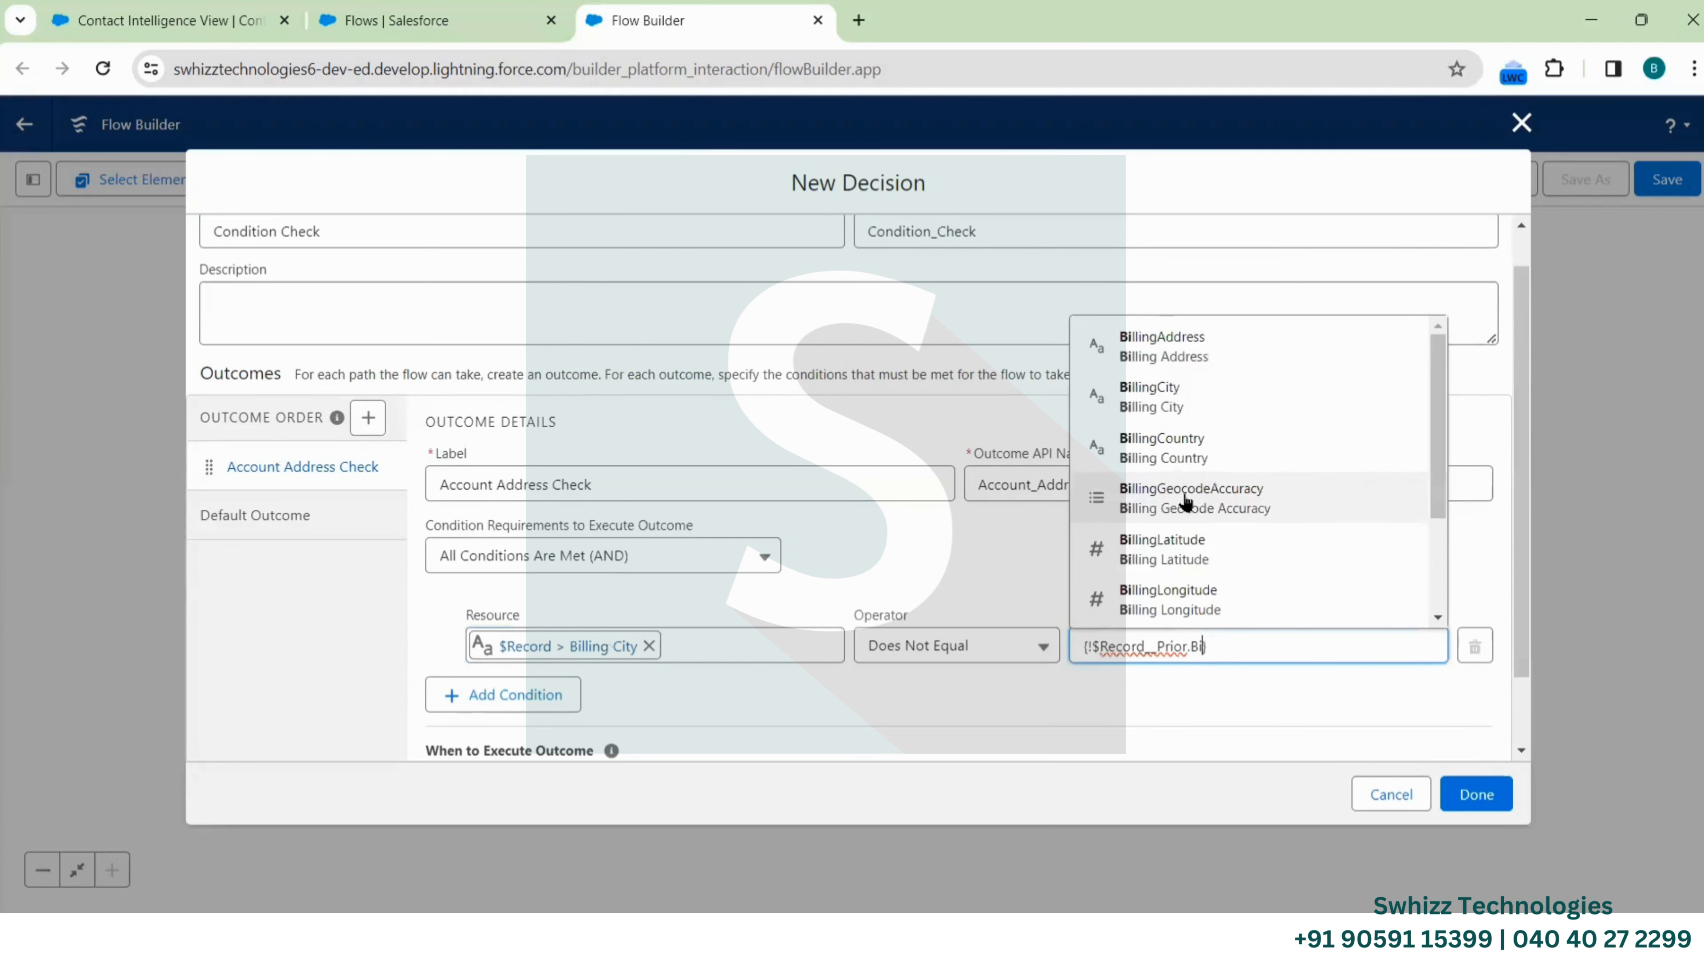
pyautogui.click(1170, 379)
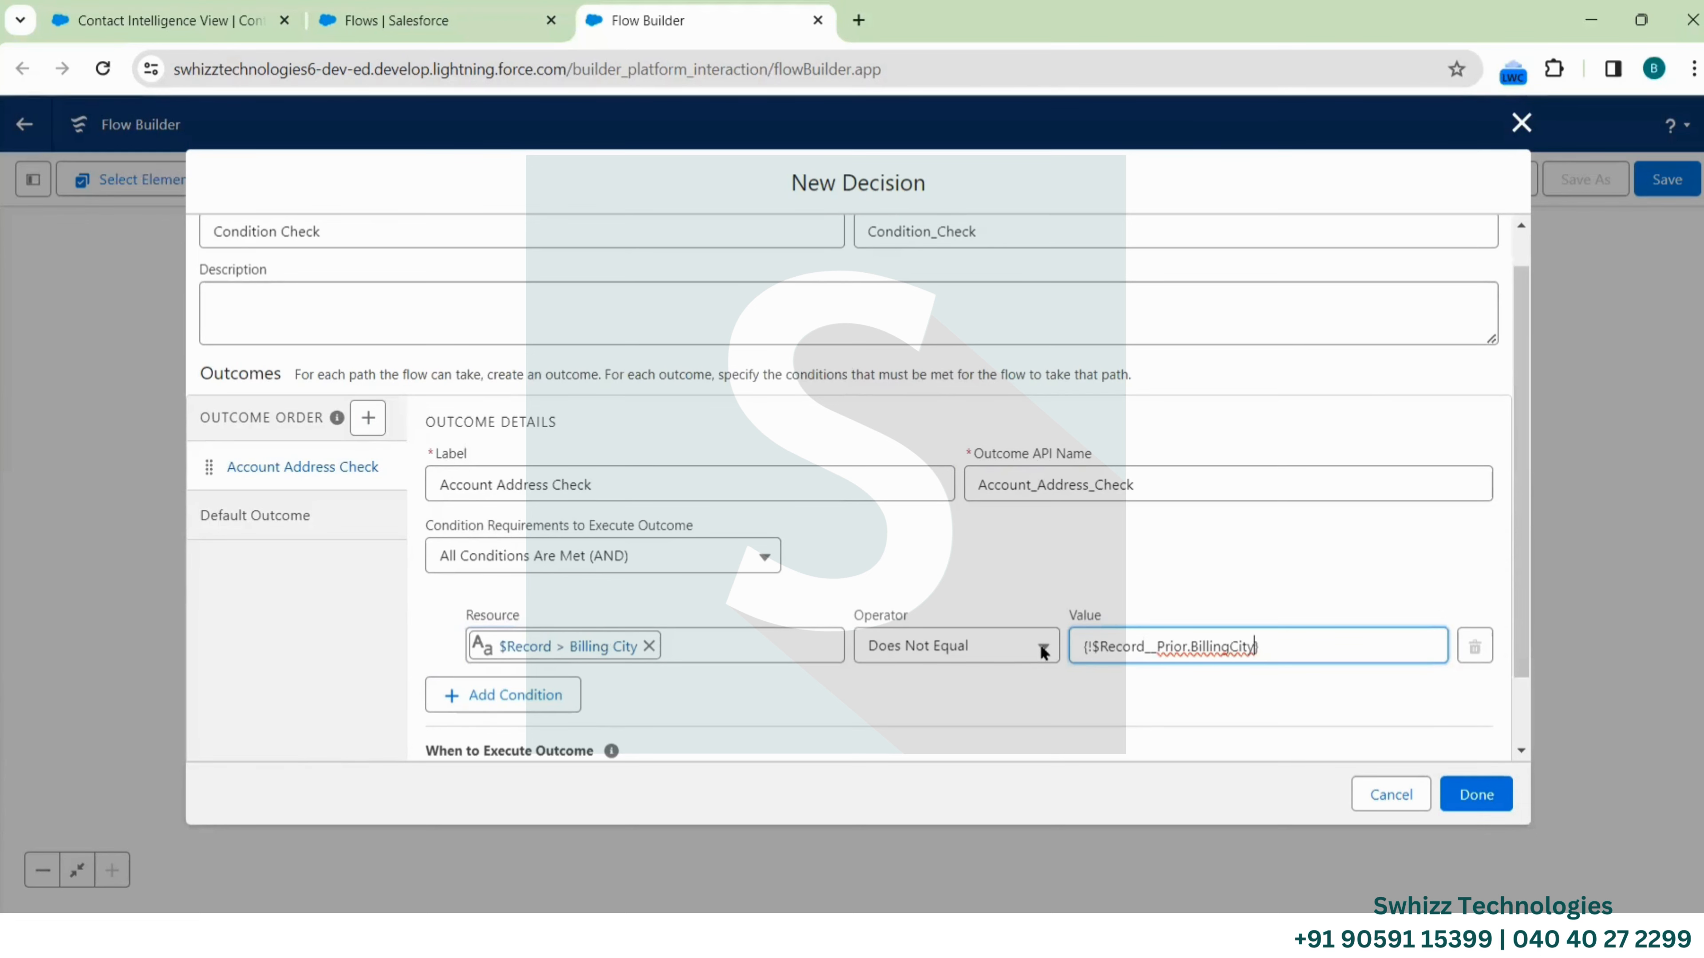
# Scroll down the decision dialog to review the Billing City condition
pyautogui.scroll(-1, 1006, 584)
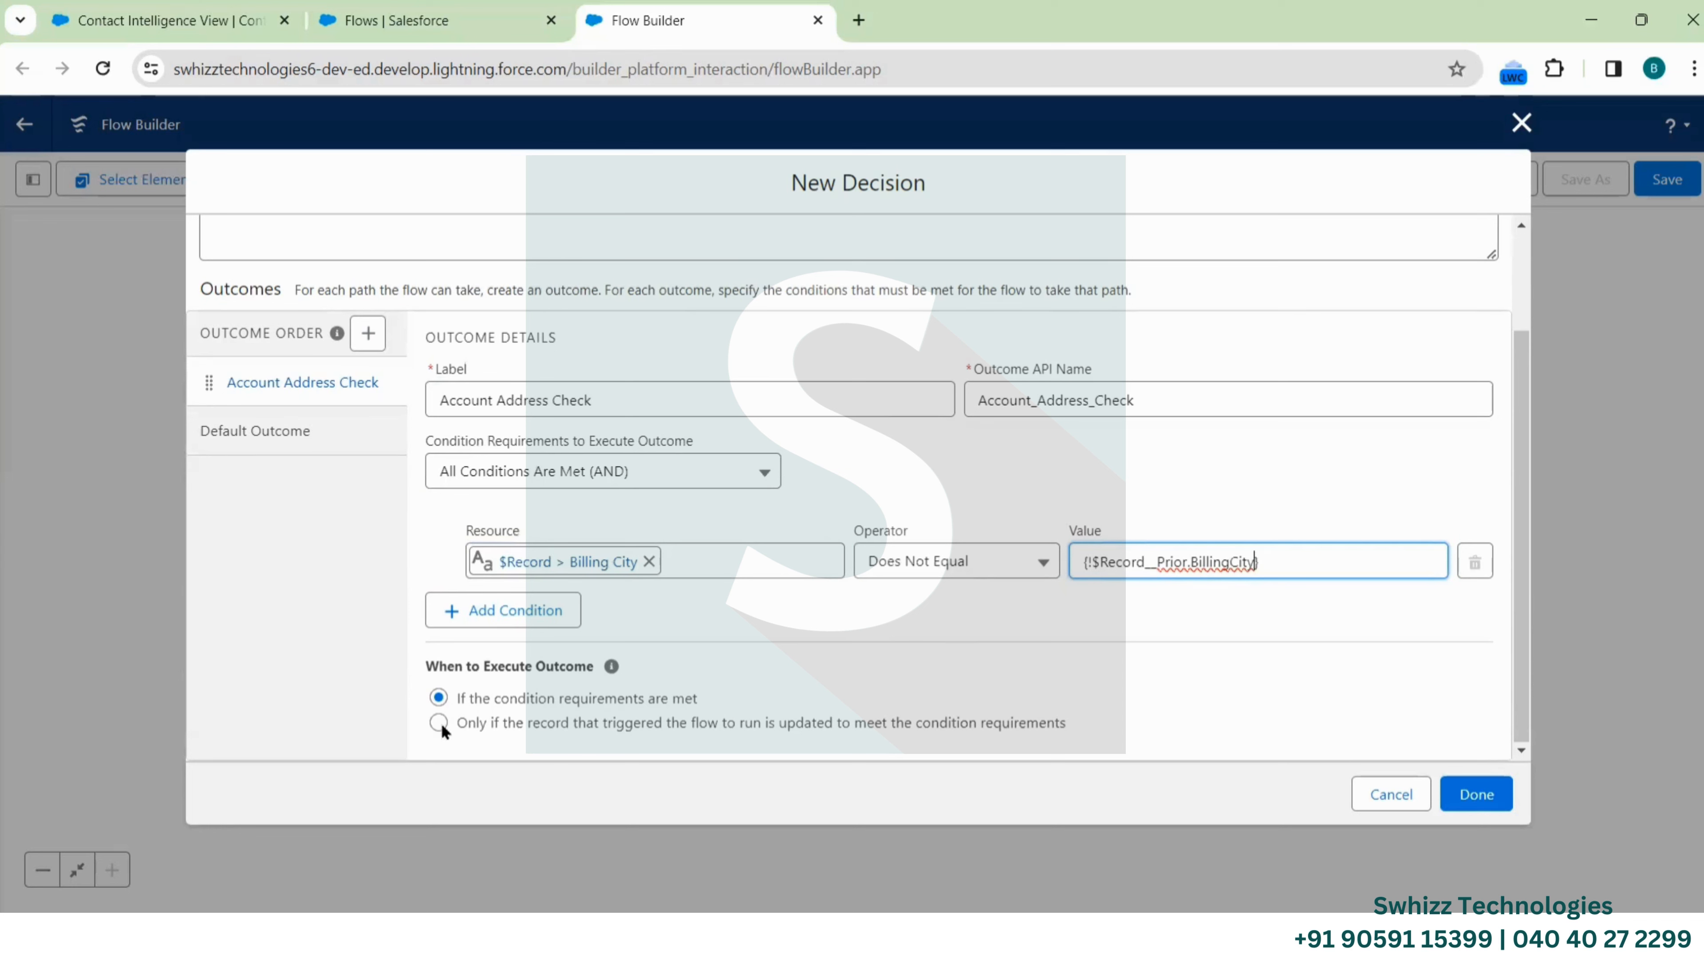
# Change the Billing City condition to Is Changed True and add a second condition row
pyautogui.click(938, 566)
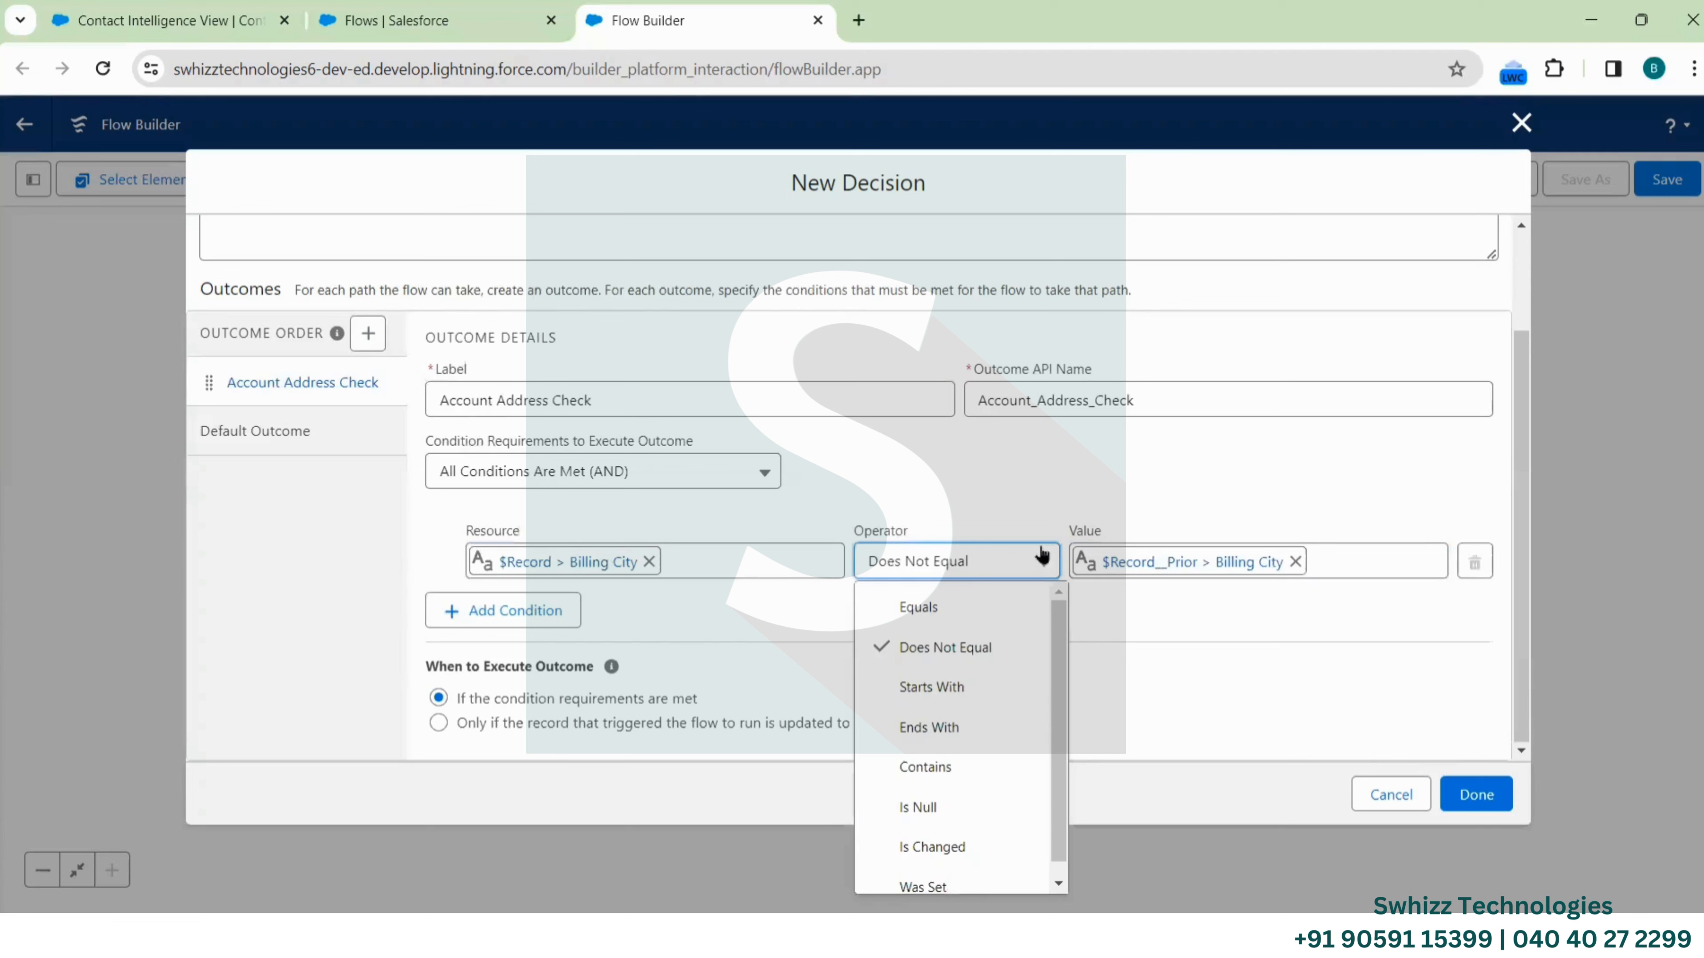
pyautogui.scroll(-1, 946, 779)
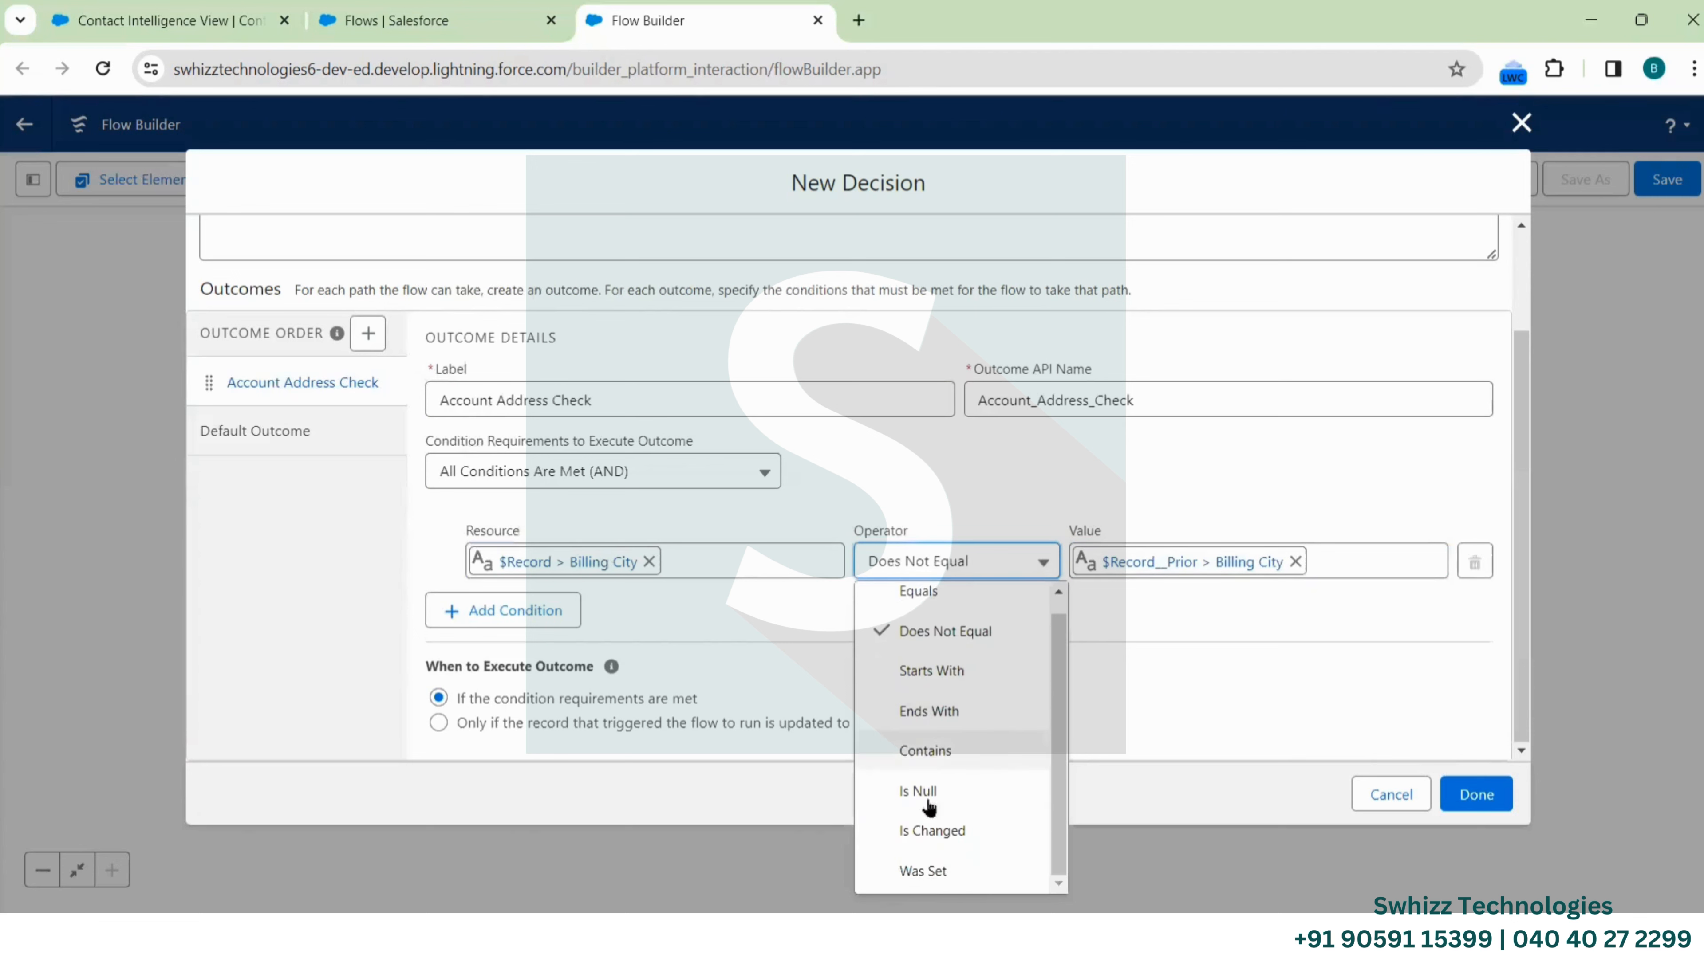
pyautogui.click(929, 833)
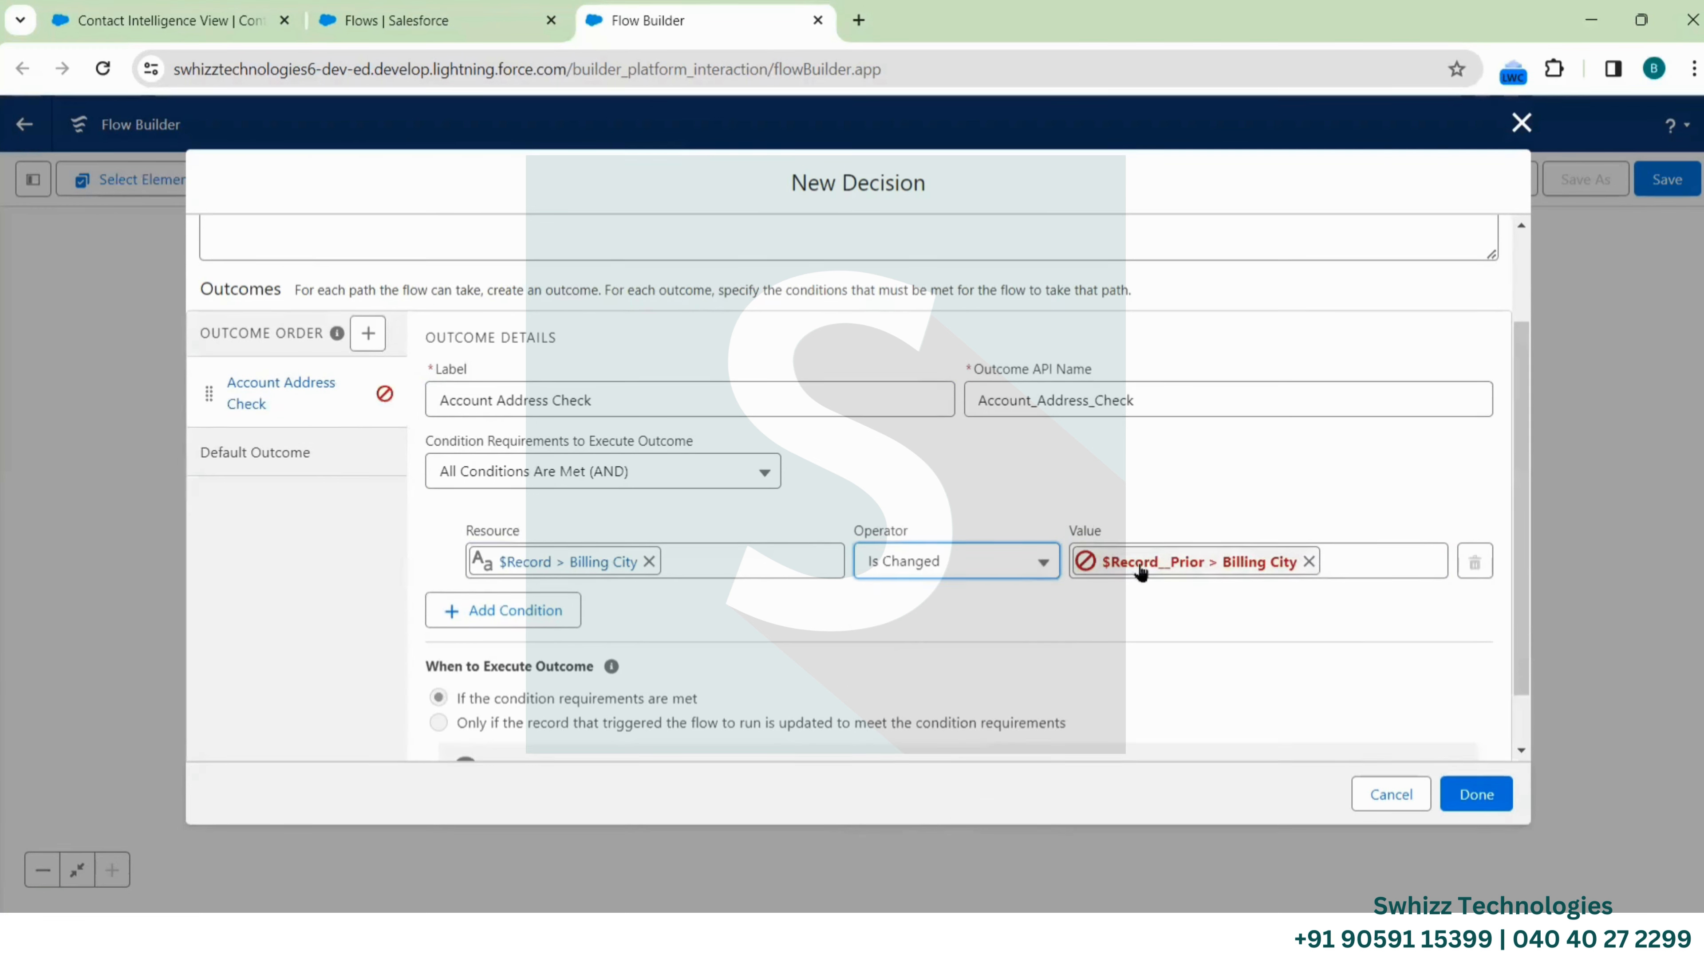
pyautogui.click(1309, 562)
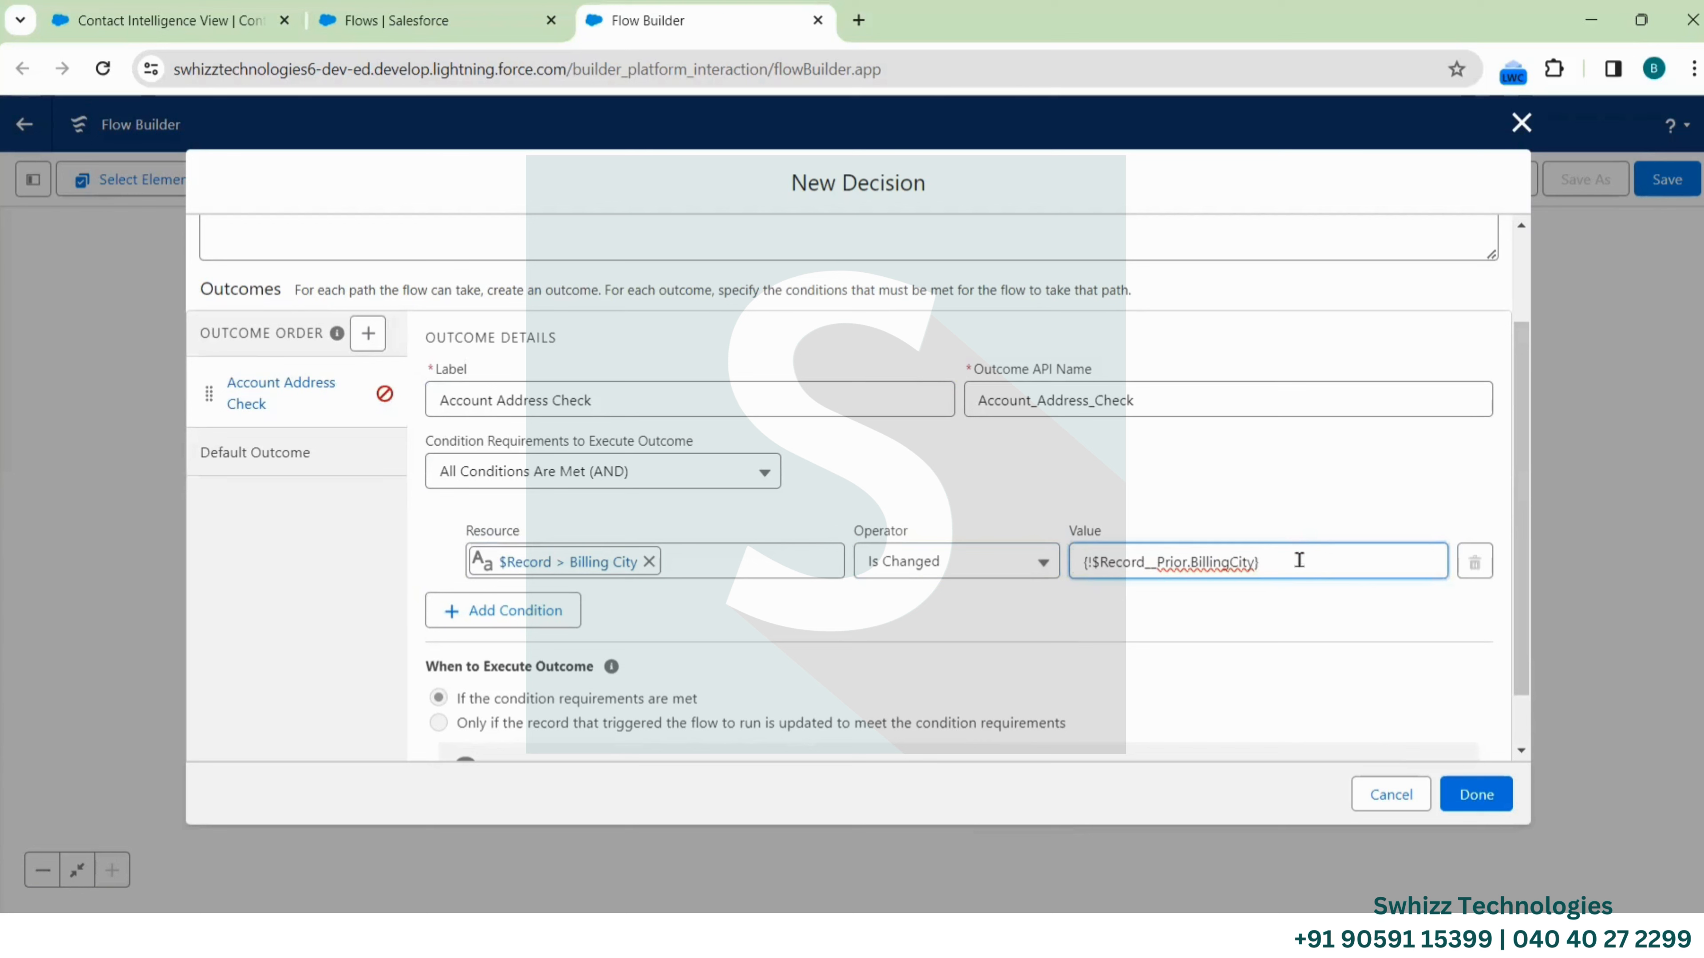
pyautogui.moveTo(1300, 560); pyautogui.dragTo(1071, 558)
pyautogui.press('BackSpace')
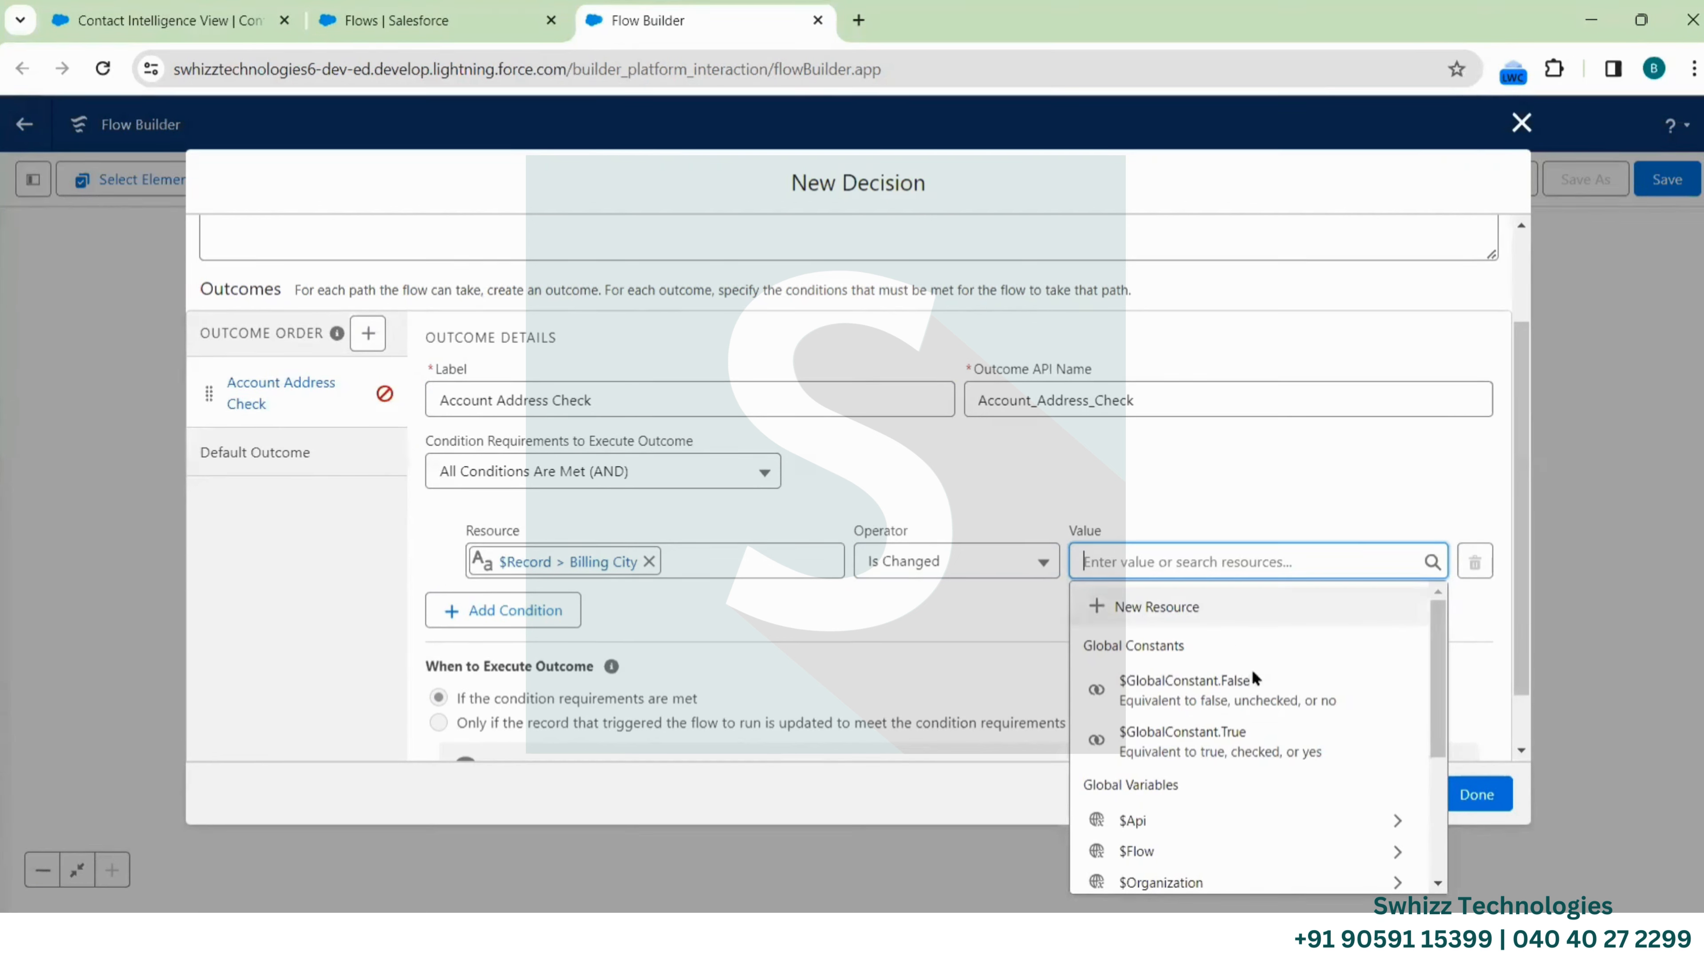
pyautogui.scroll(-1, 1158, 736)
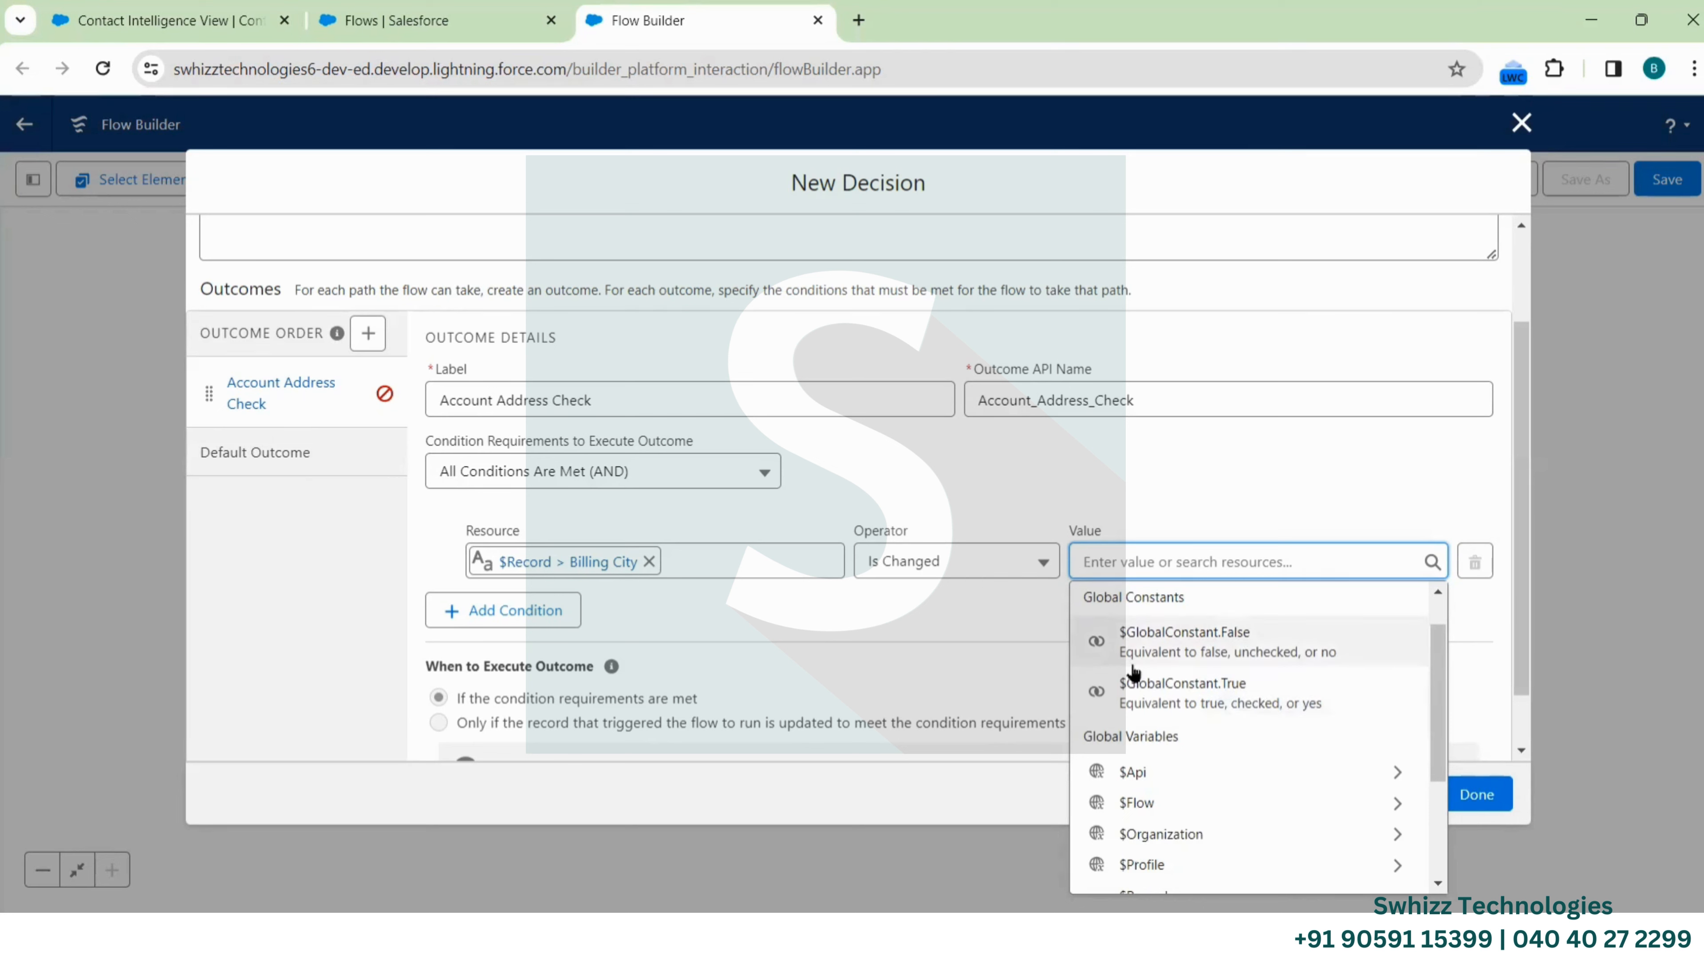
pyautogui.click(1166, 695)
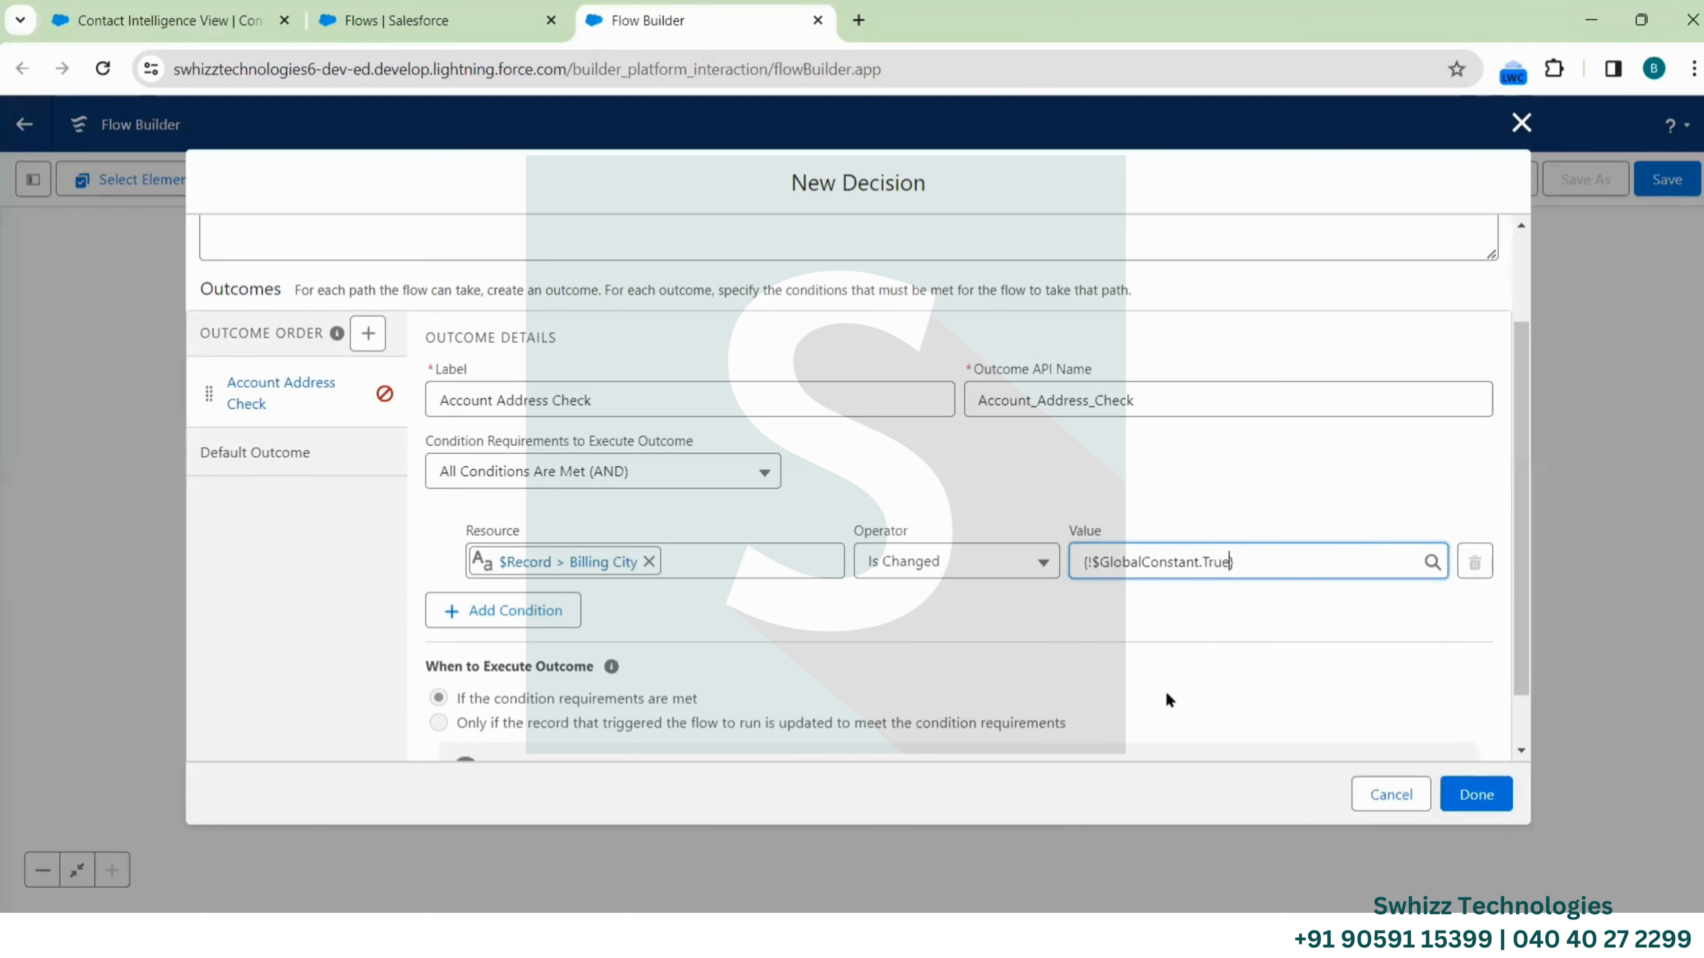
pyautogui.click(541, 613)
# Make the second condition $Record > Billing Country with the Is Changed operator
pyautogui.scroll(-2, 665, 607)
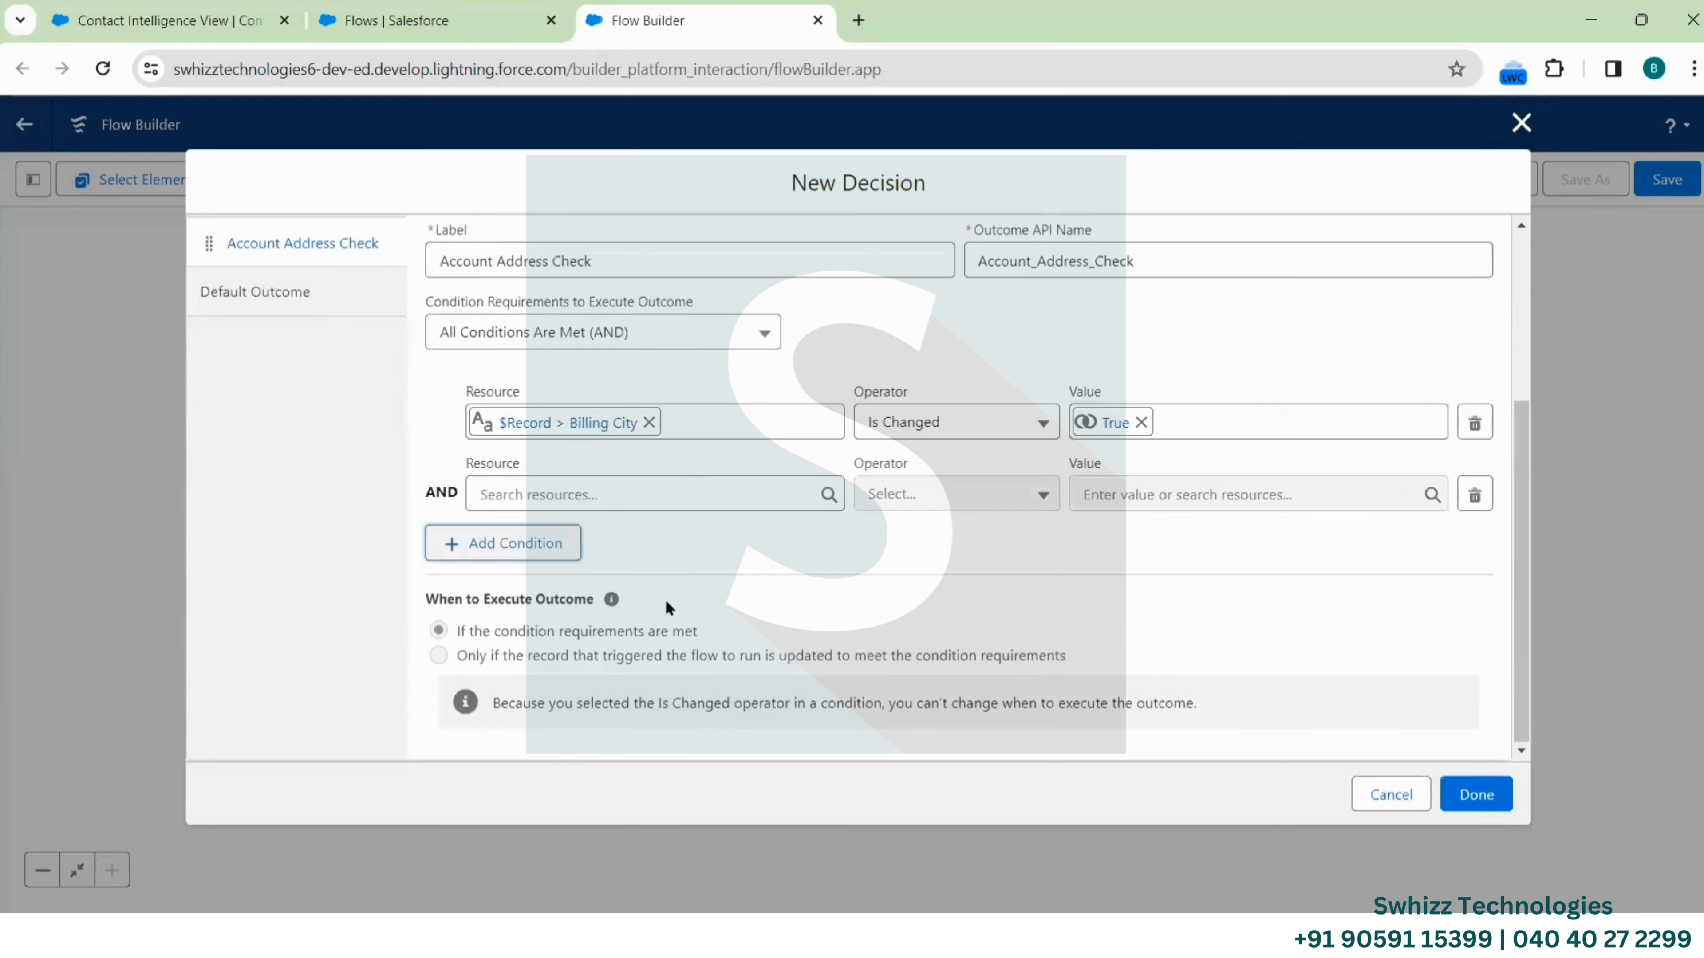
pyautogui.click(648, 497)
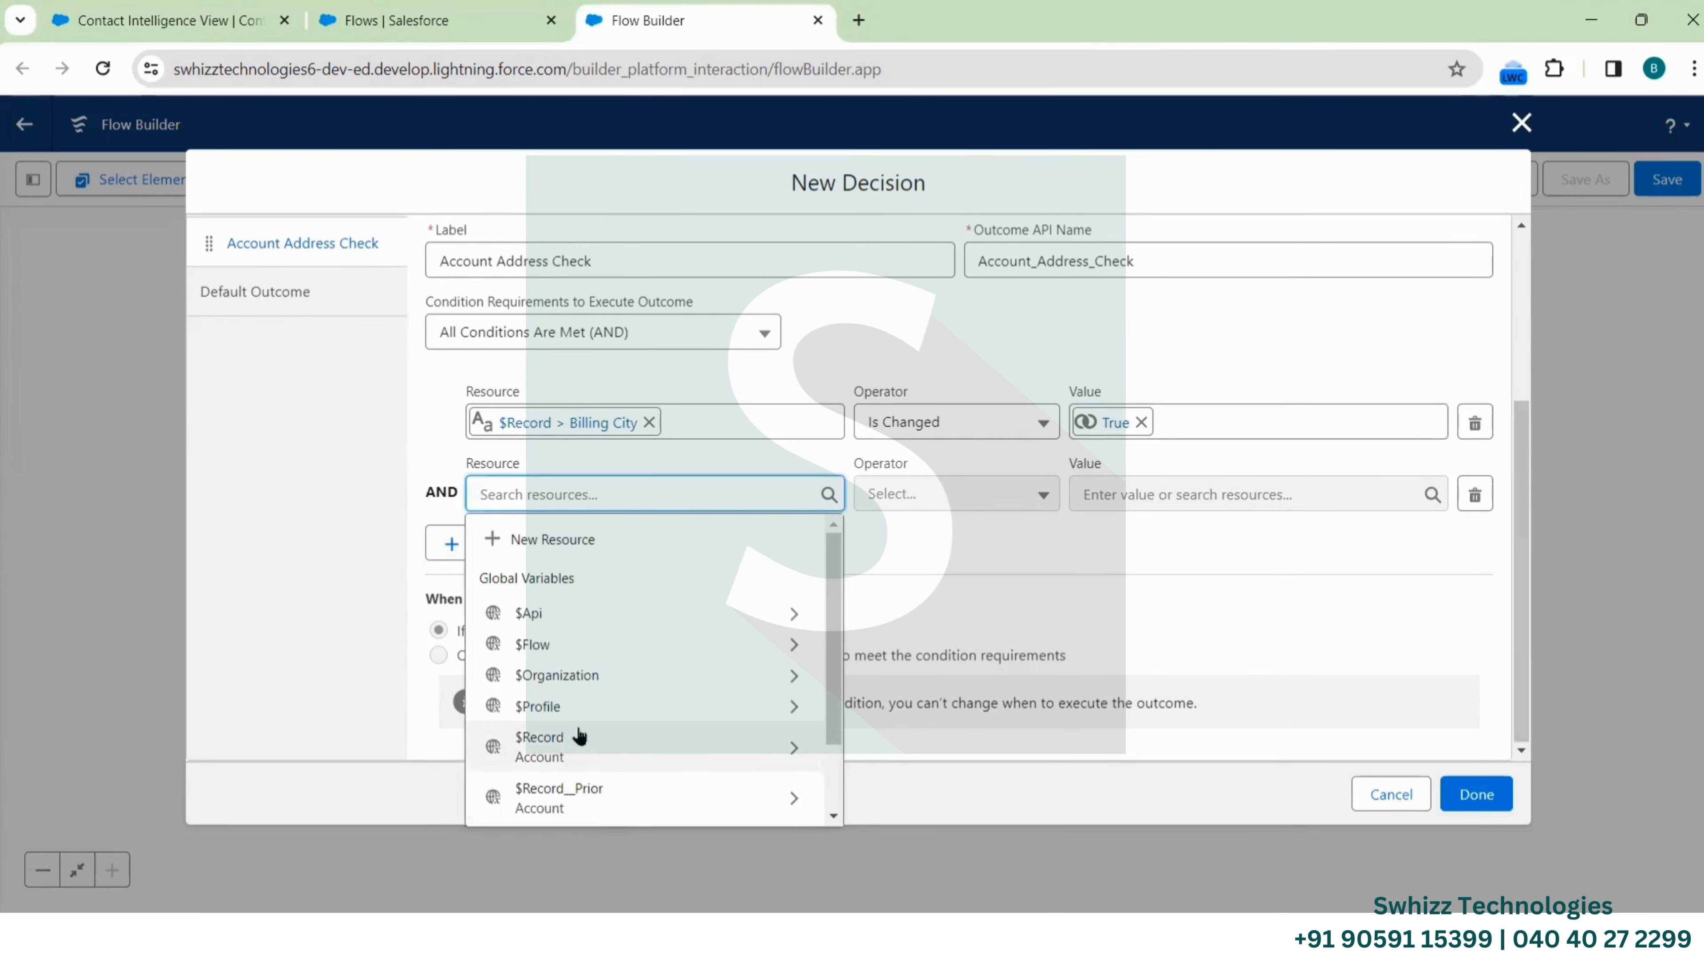
pyautogui.click(579, 740)
pyautogui.write('Bi')
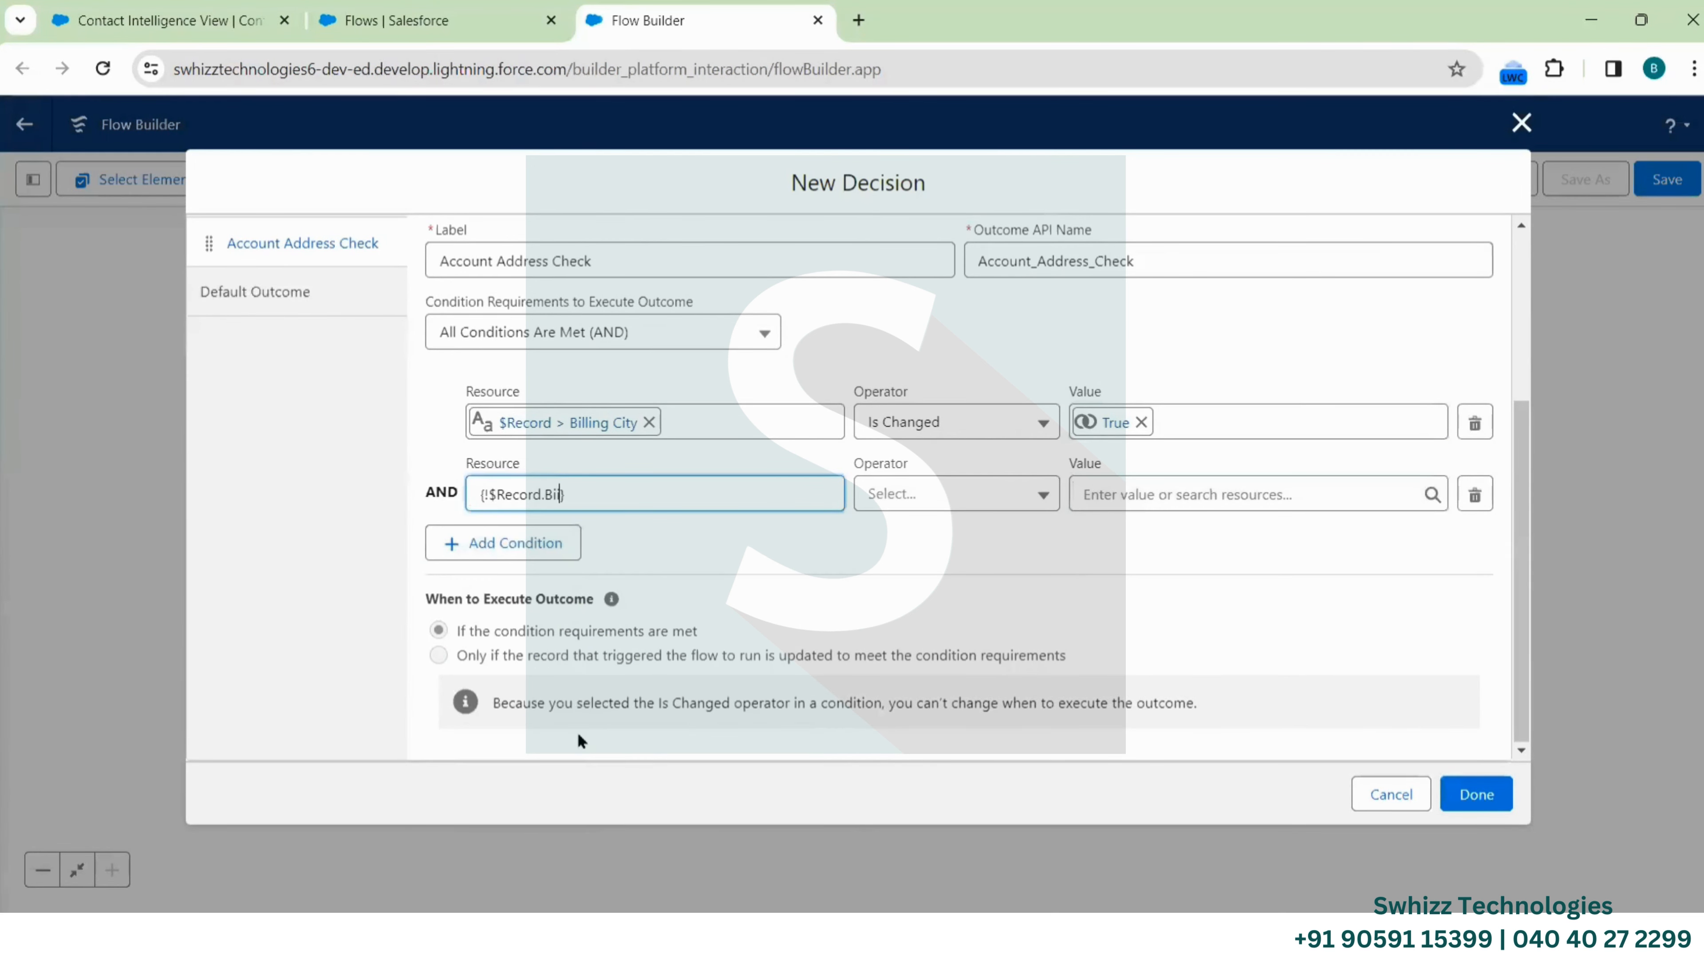
pyautogui.click(576, 731)
pyautogui.click(951, 494)
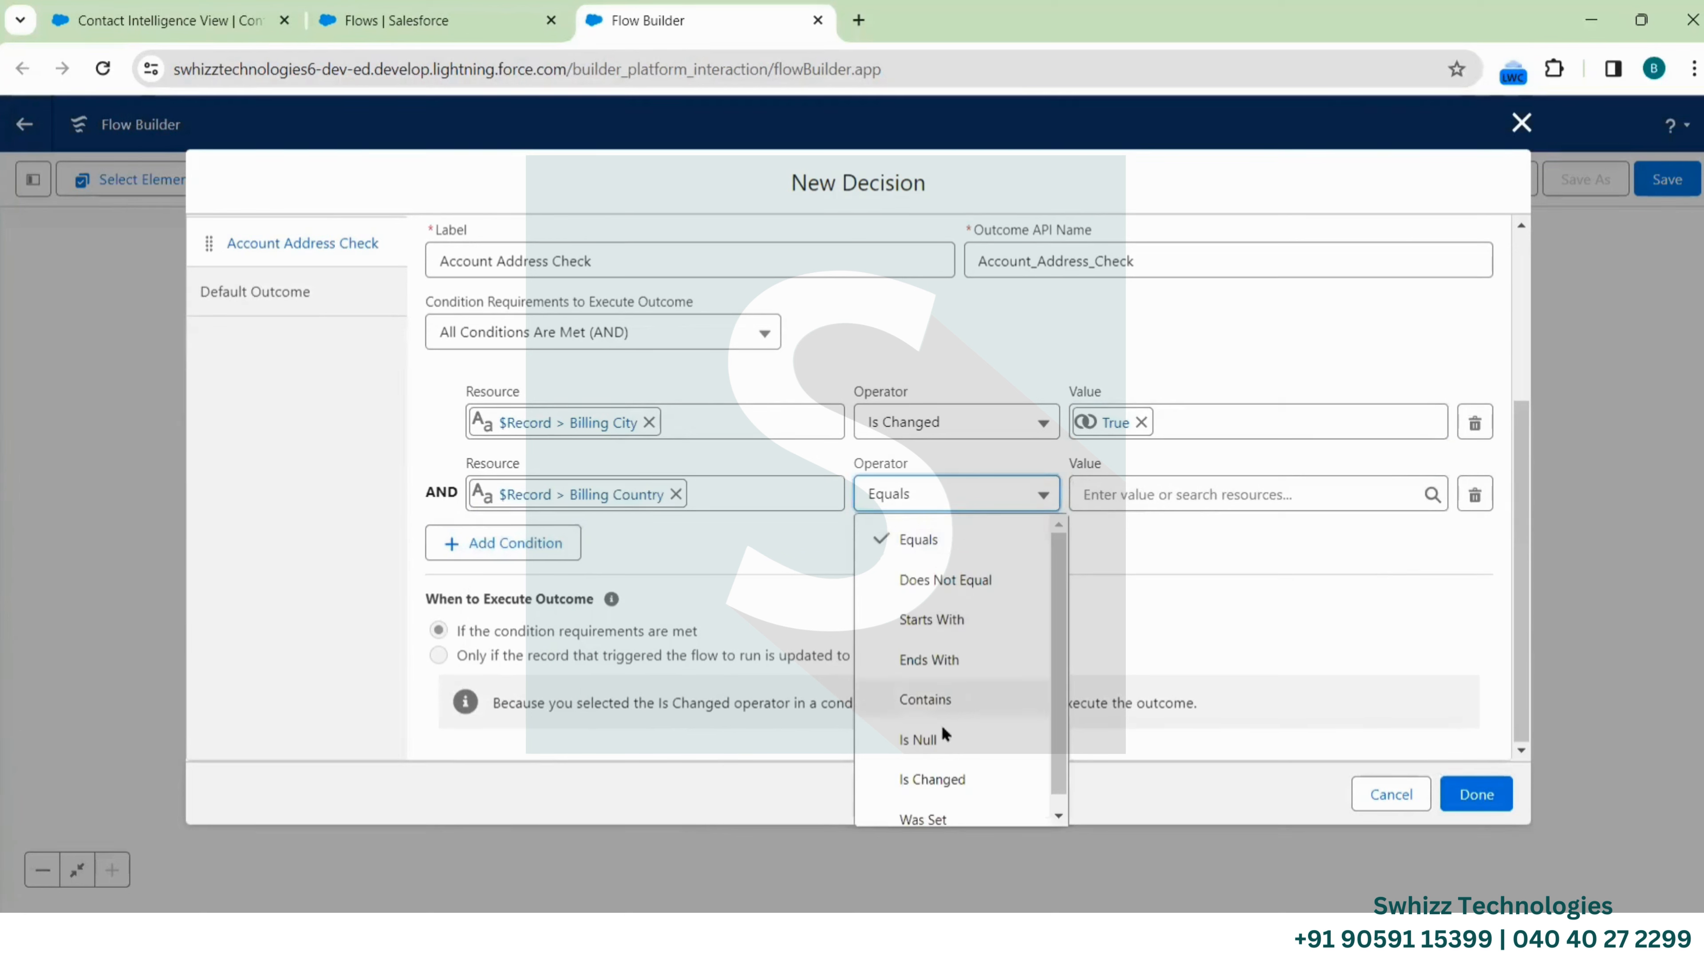
pyautogui.click(944, 780)
pyautogui.click(1168, 497)
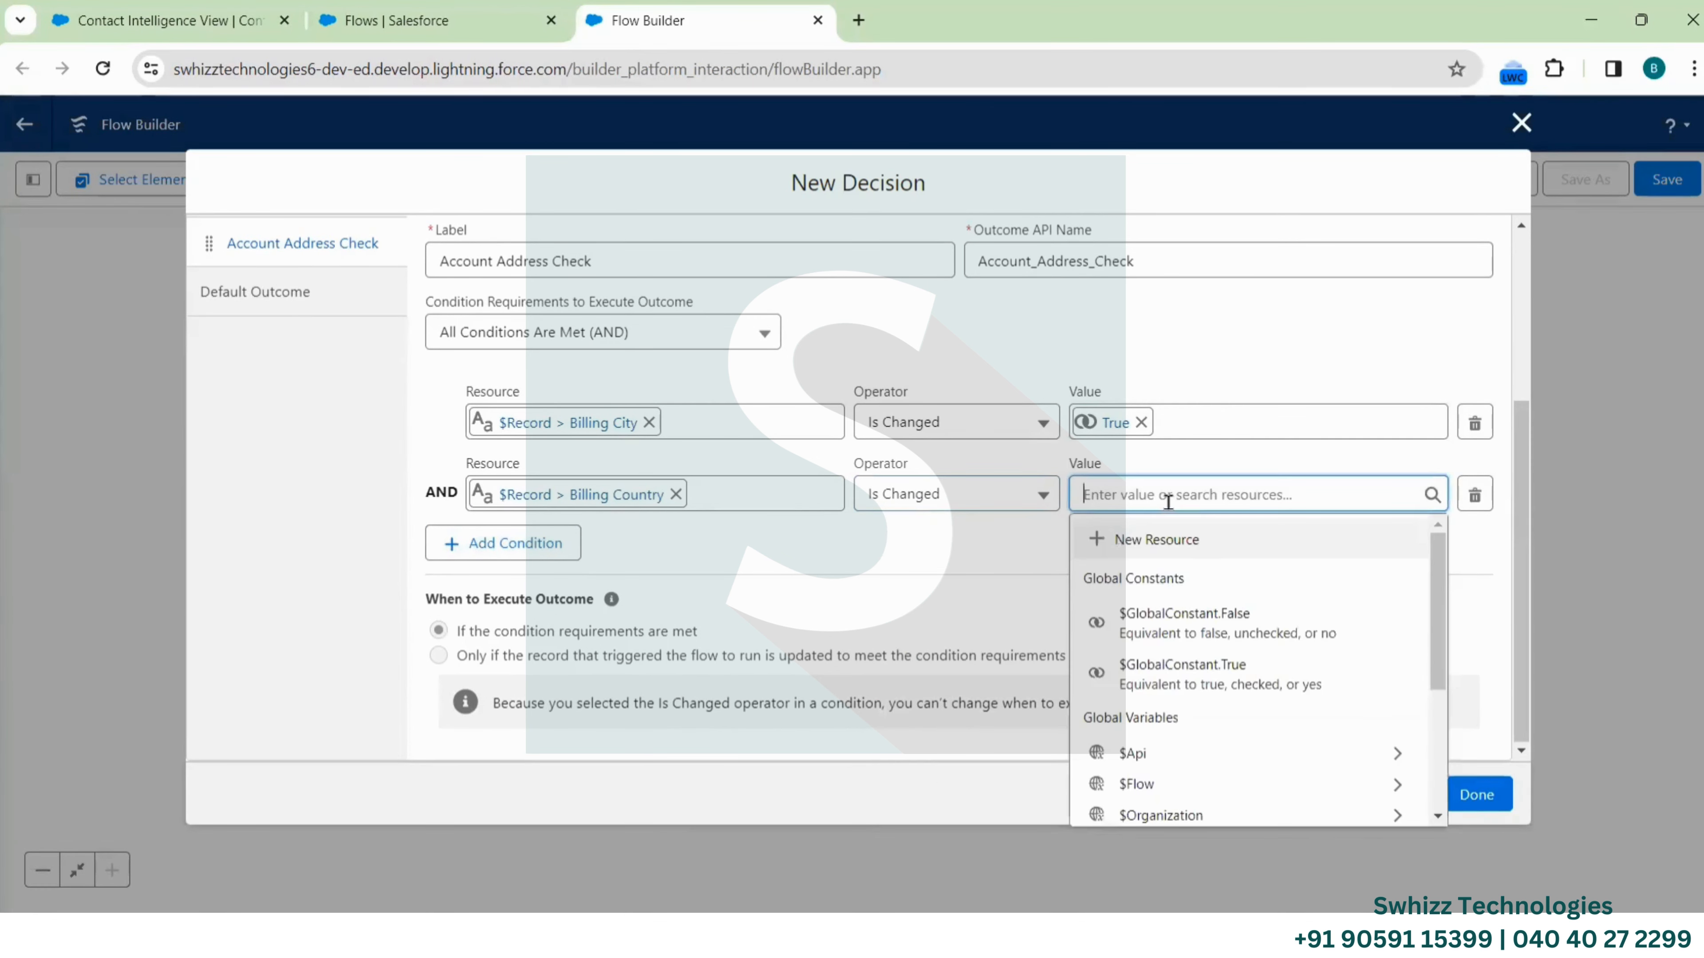
# Set Billing Country's value to True and add a Billing Street Is Changed True condition
pyautogui.click(1200, 683)
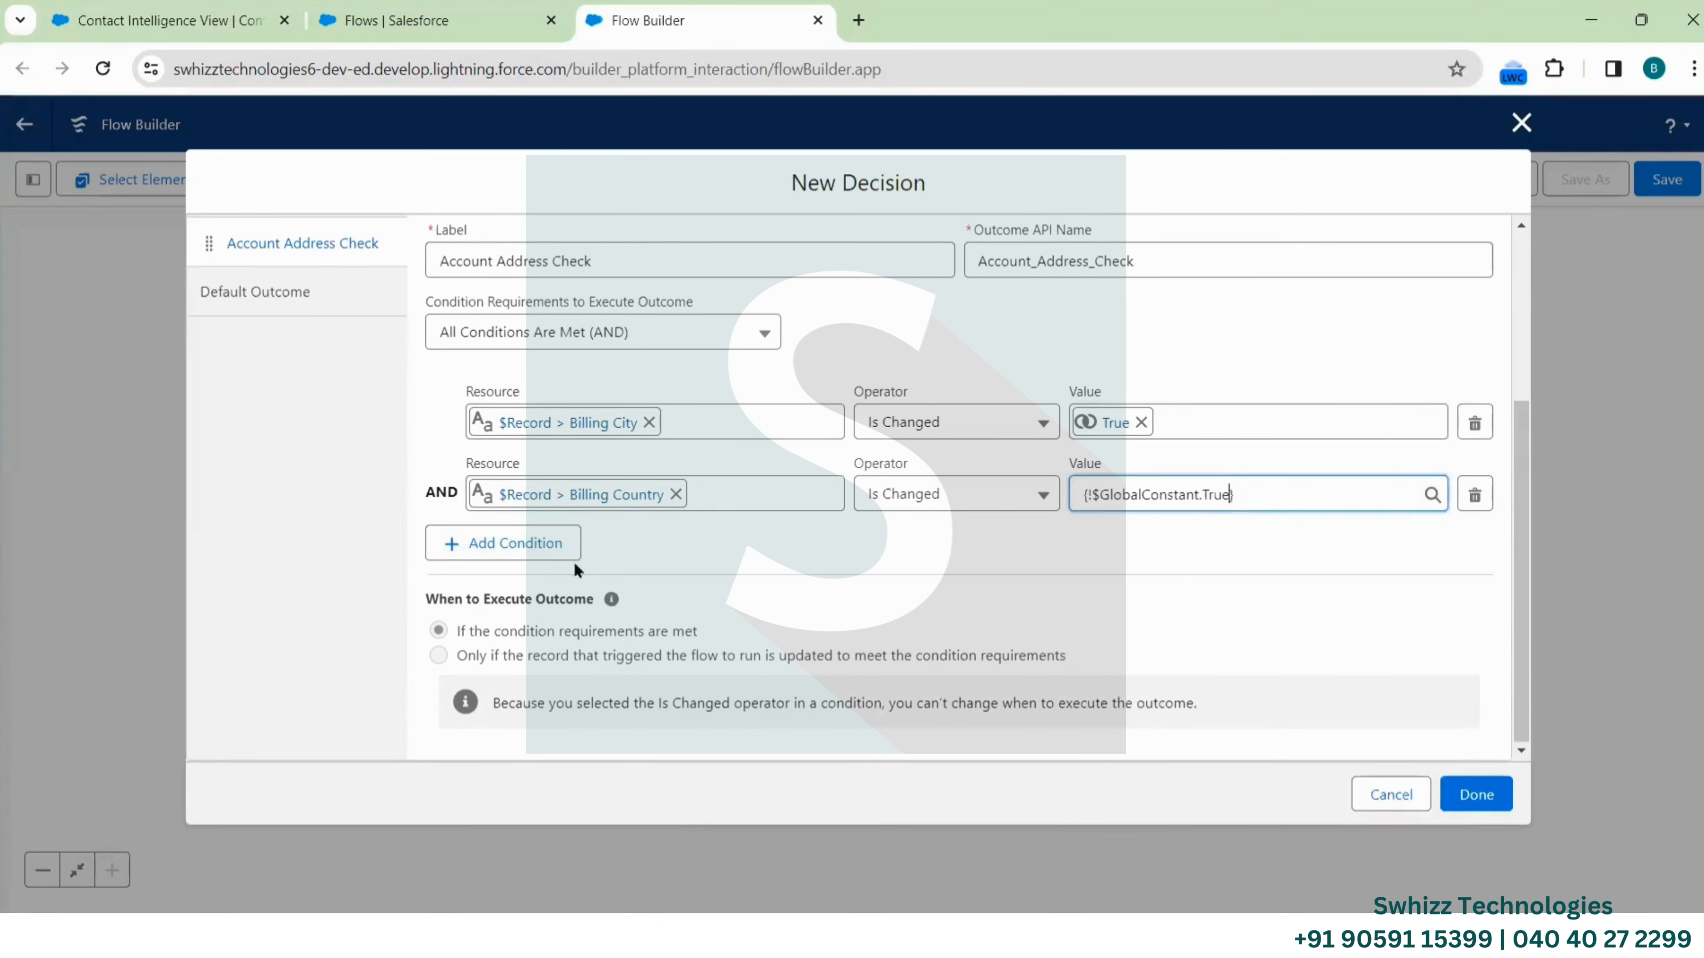
pyautogui.click(510, 545)
pyautogui.click(562, 566)
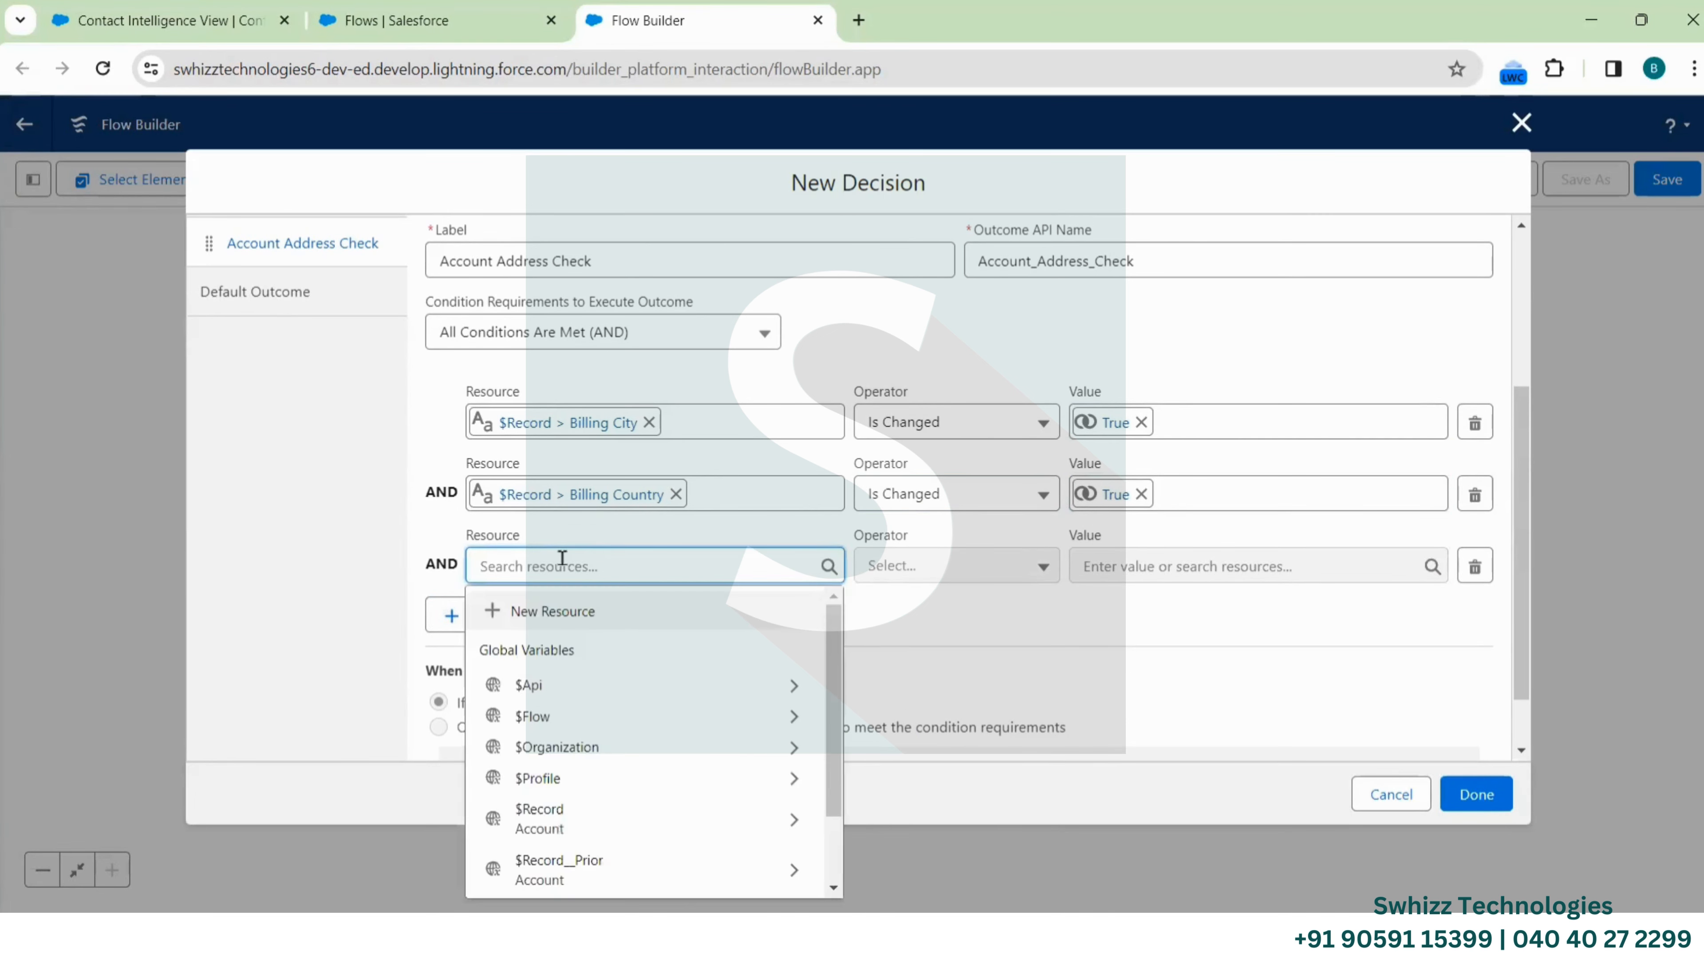
pyautogui.click(582, 809)
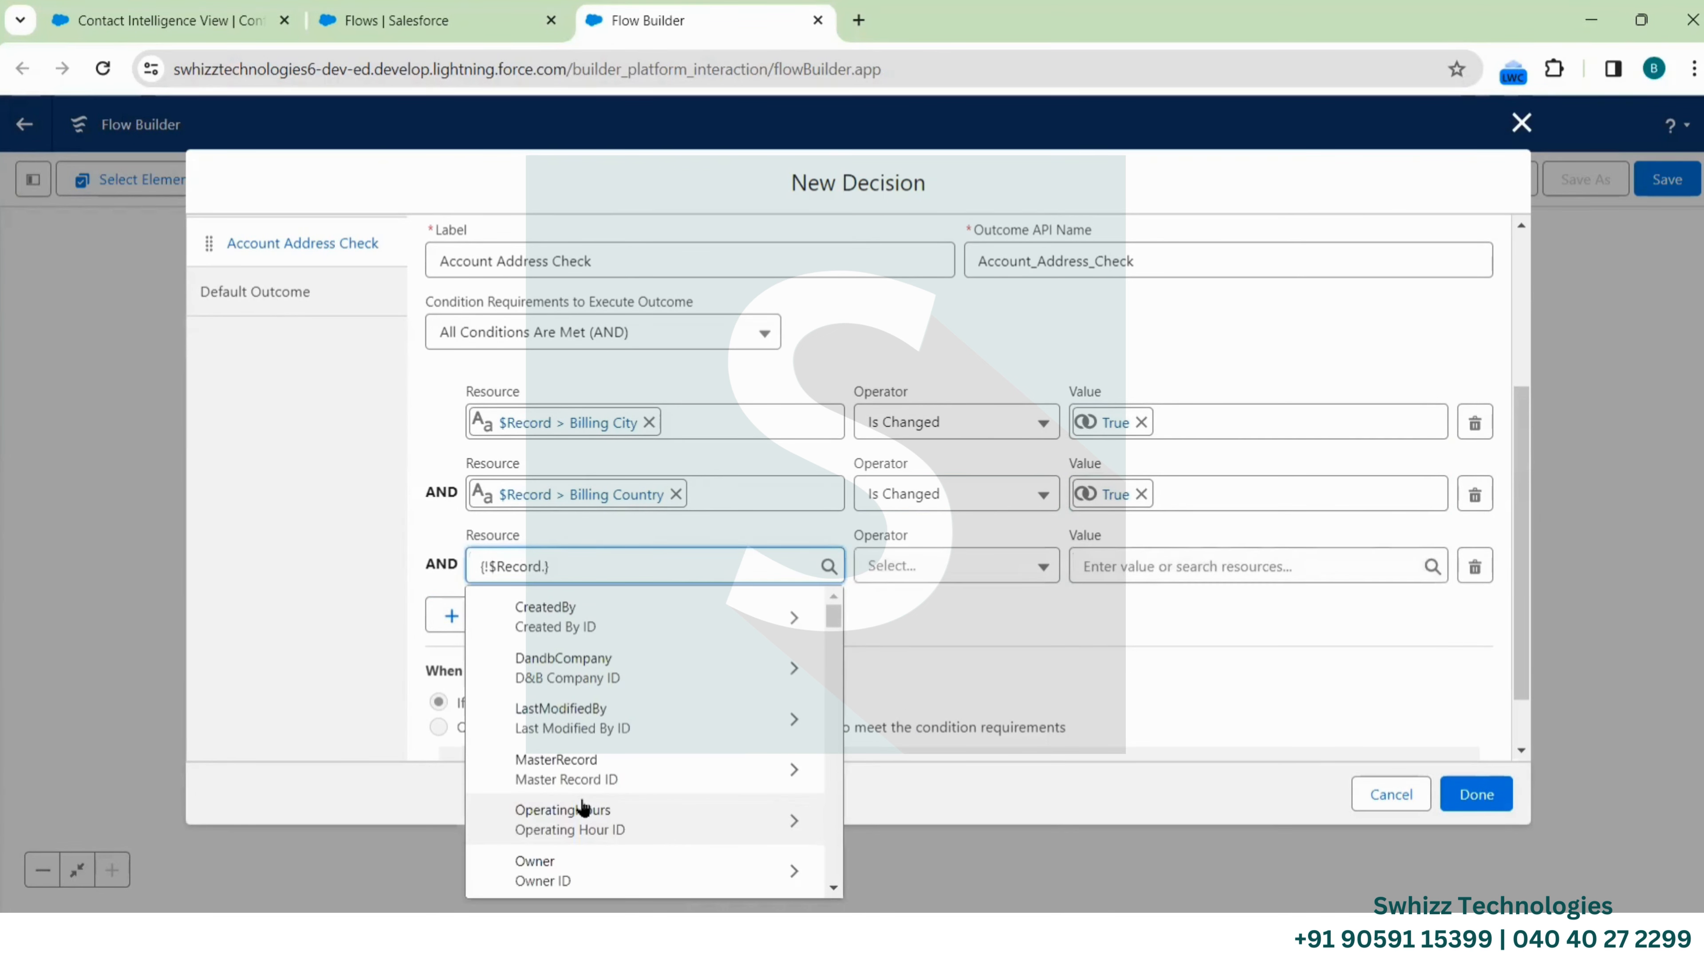
pyautogui.write('Billing')
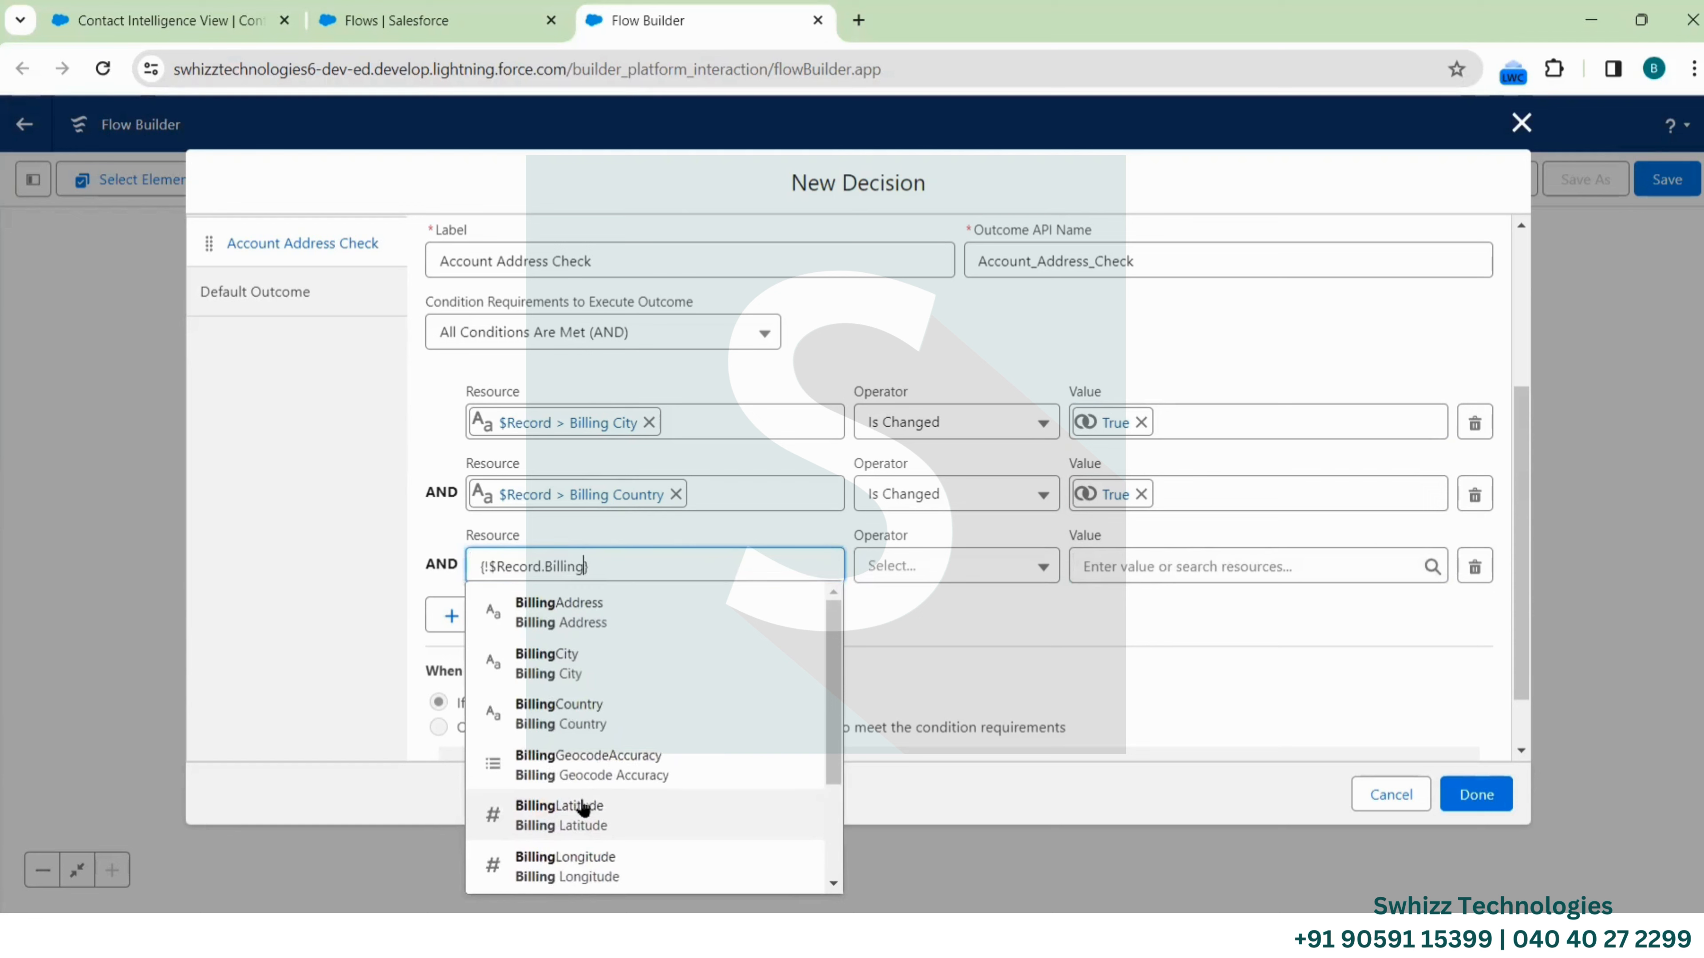
pyautogui.write('St')
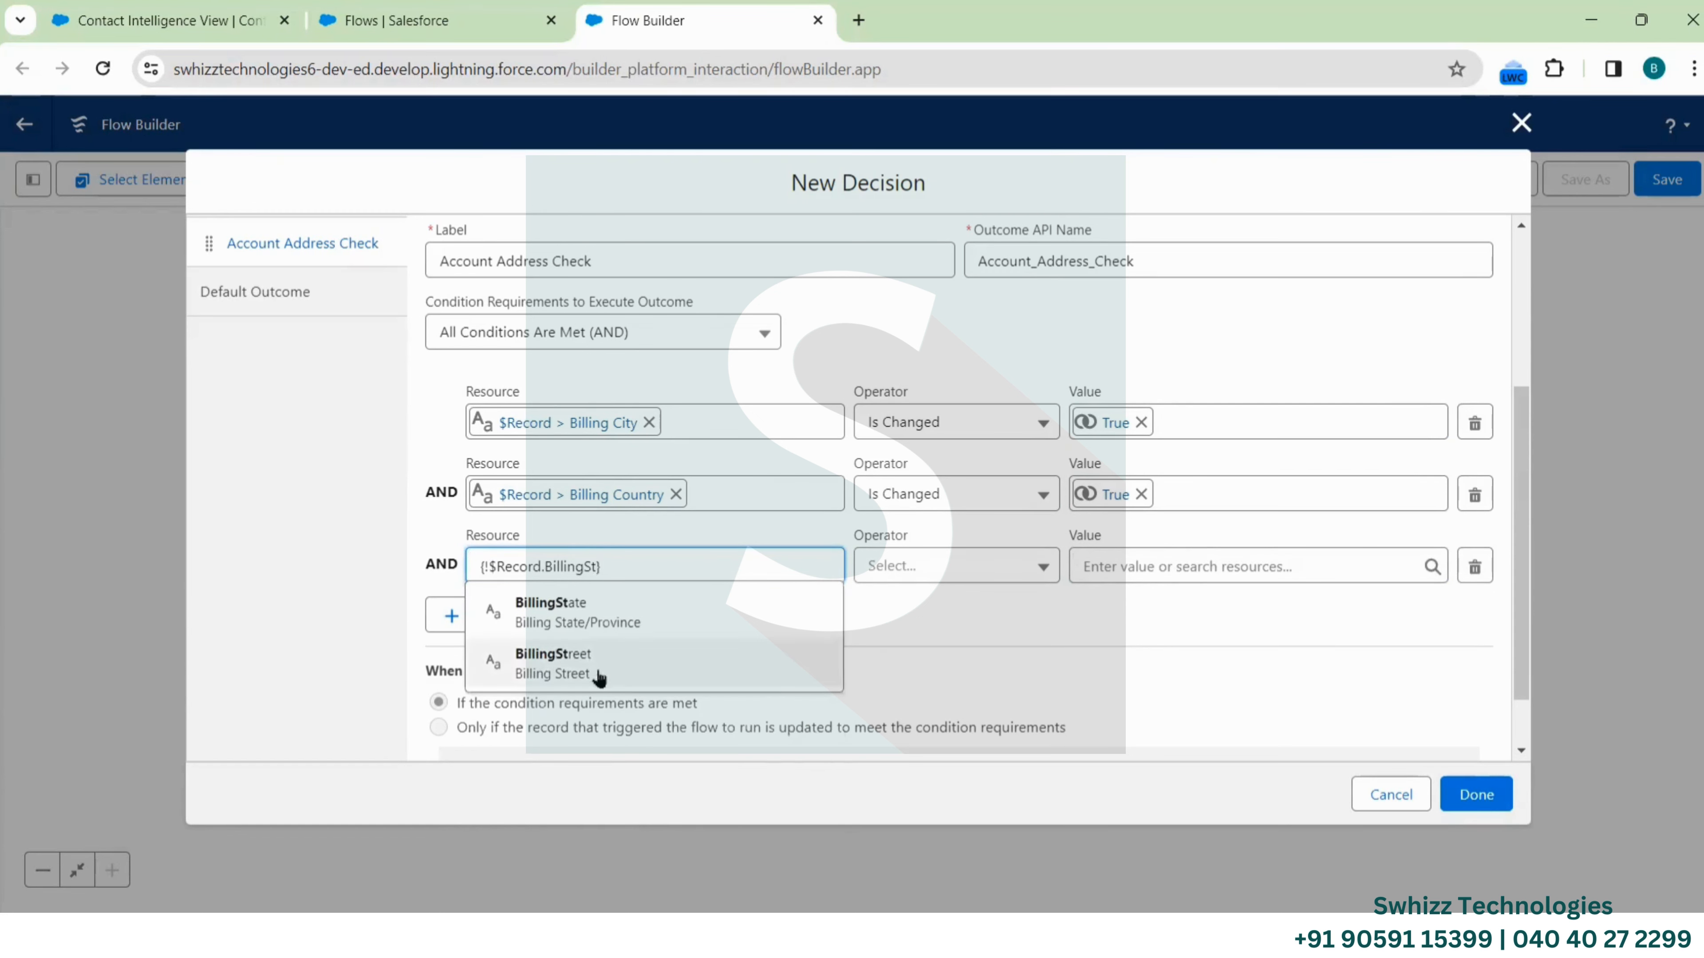
pyautogui.click(591, 677)
pyautogui.click(962, 567)
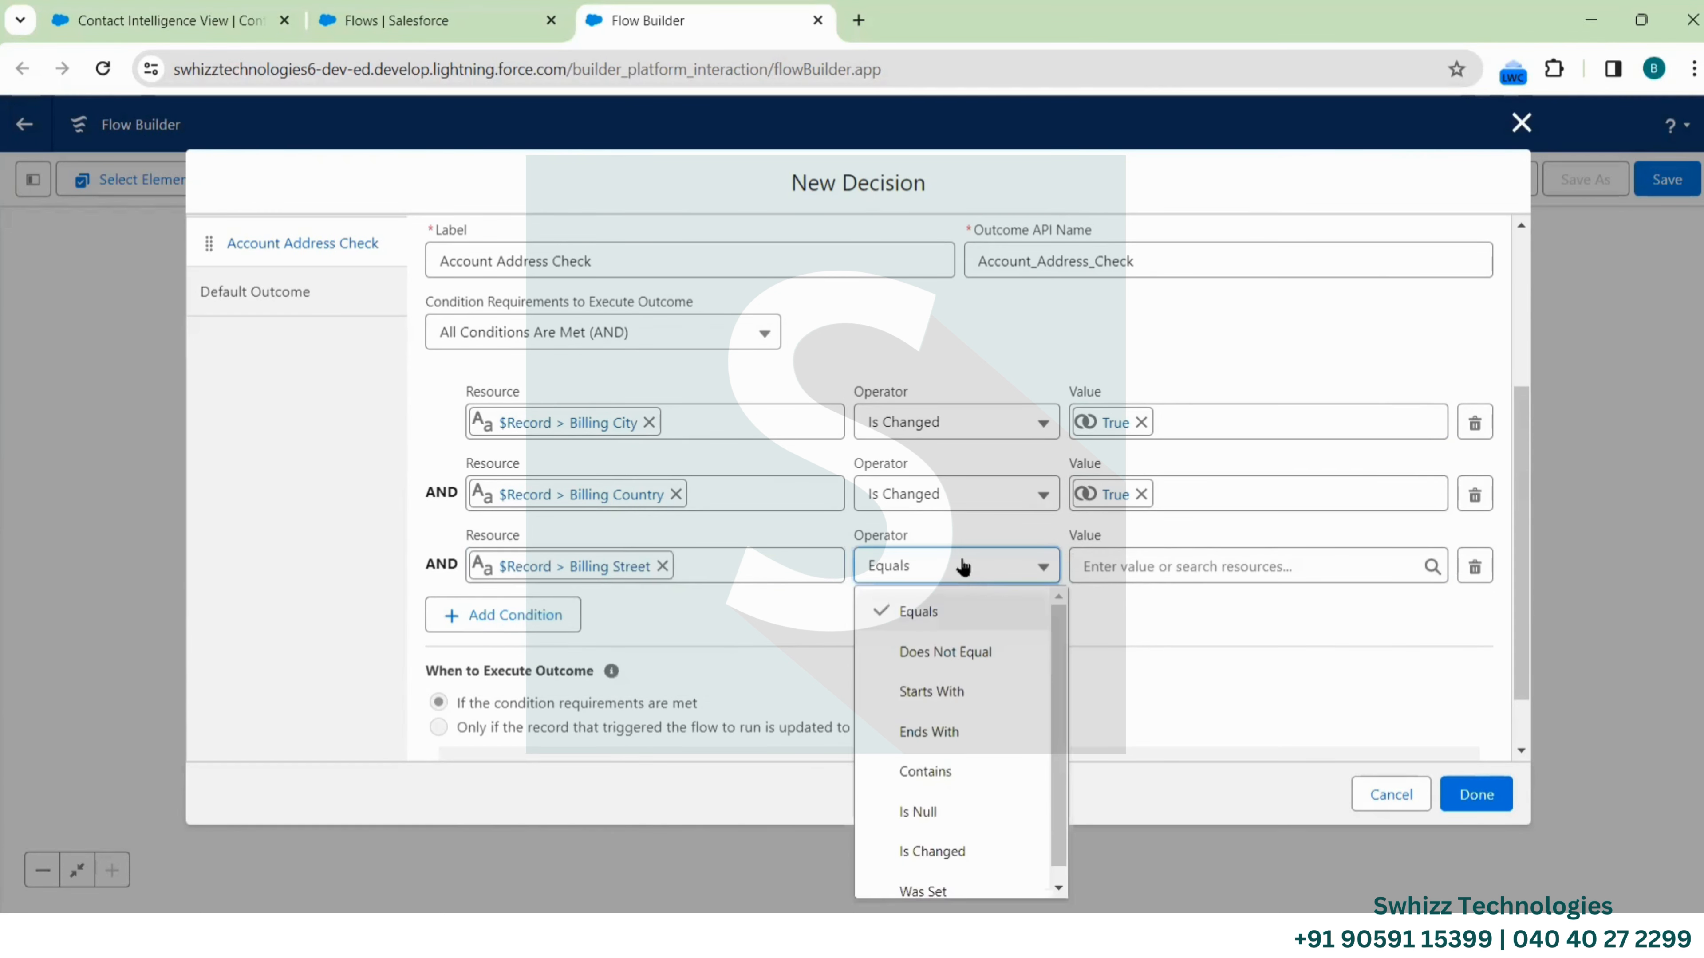
pyautogui.click(933, 851)
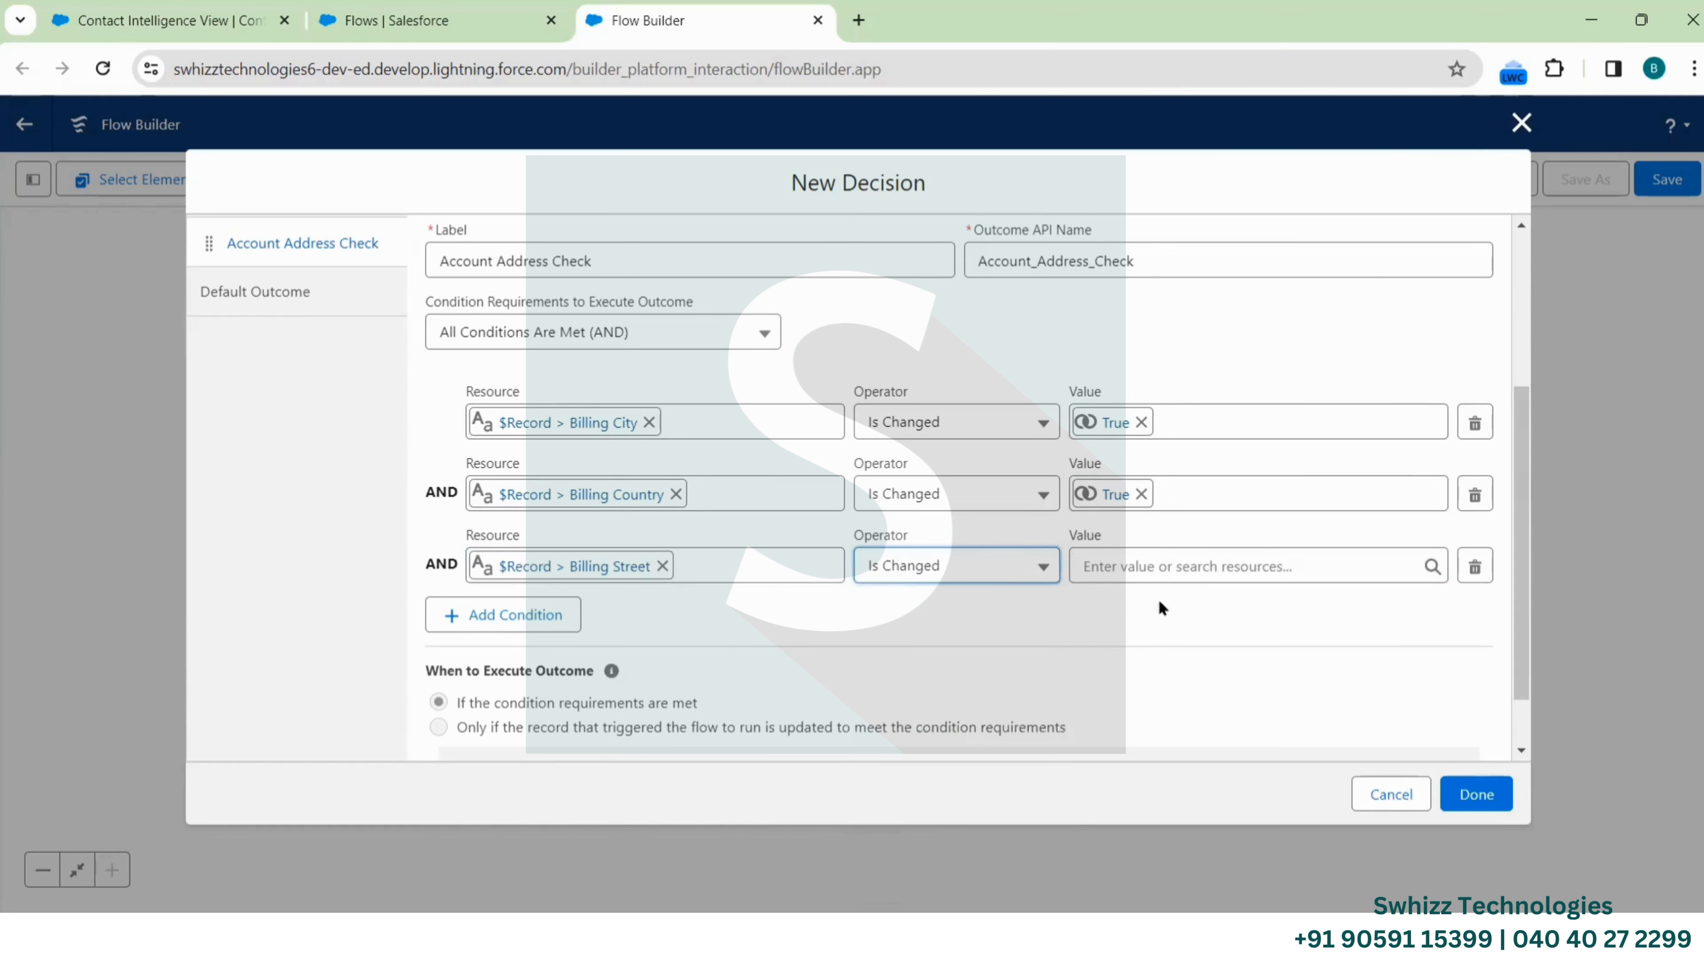
pyautogui.click(1187, 557)
pyautogui.click(1187, 740)
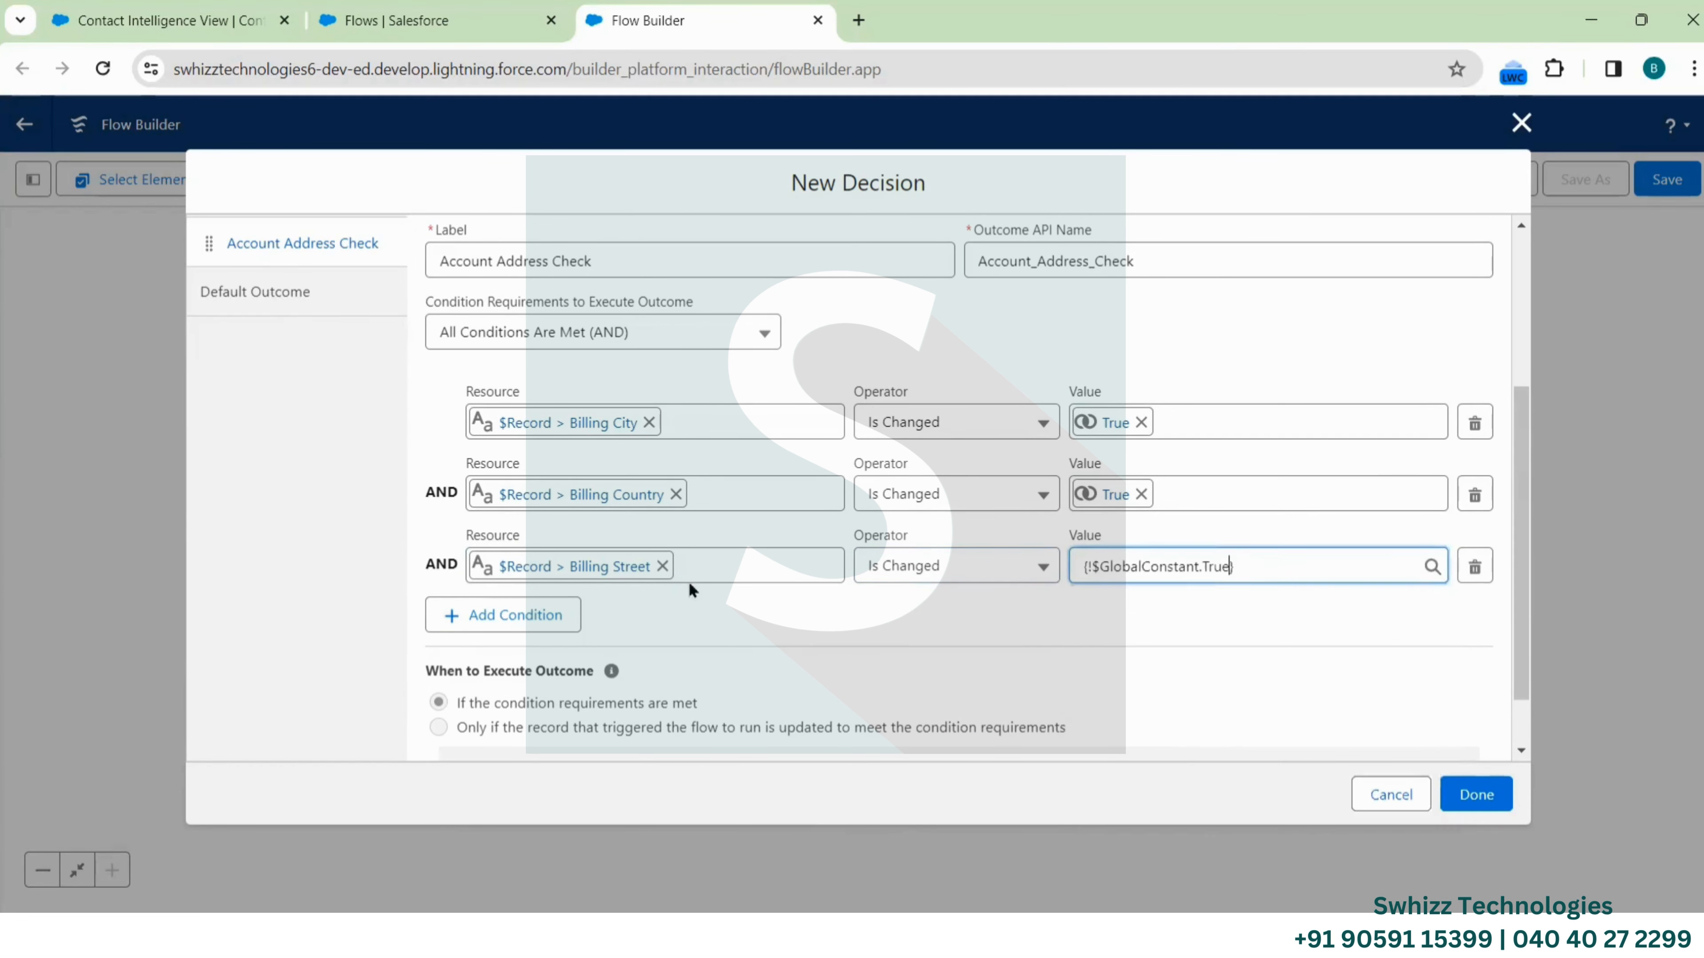
# Add a Billing State/Province Is Changed True condition, then an empty fifth condition row
pyautogui.scroll(-1, 678, 591)
pyautogui.click(518, 543)
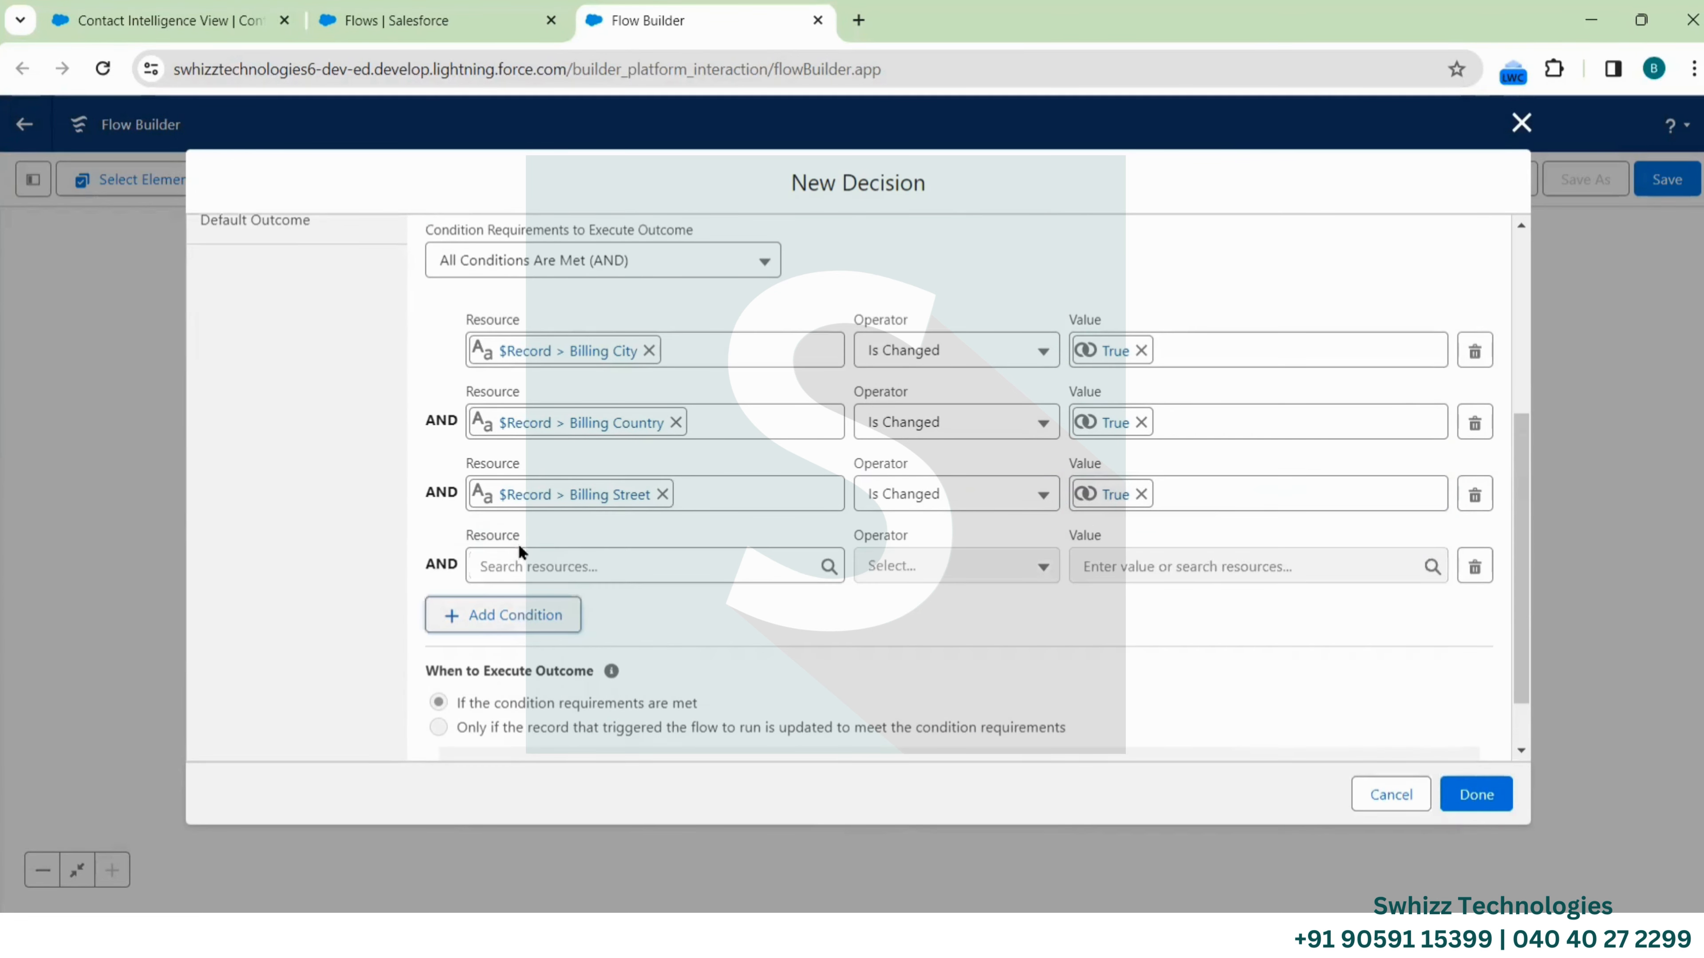
pyautogui.click(570, 563)
pyautogui.click(563, 827)
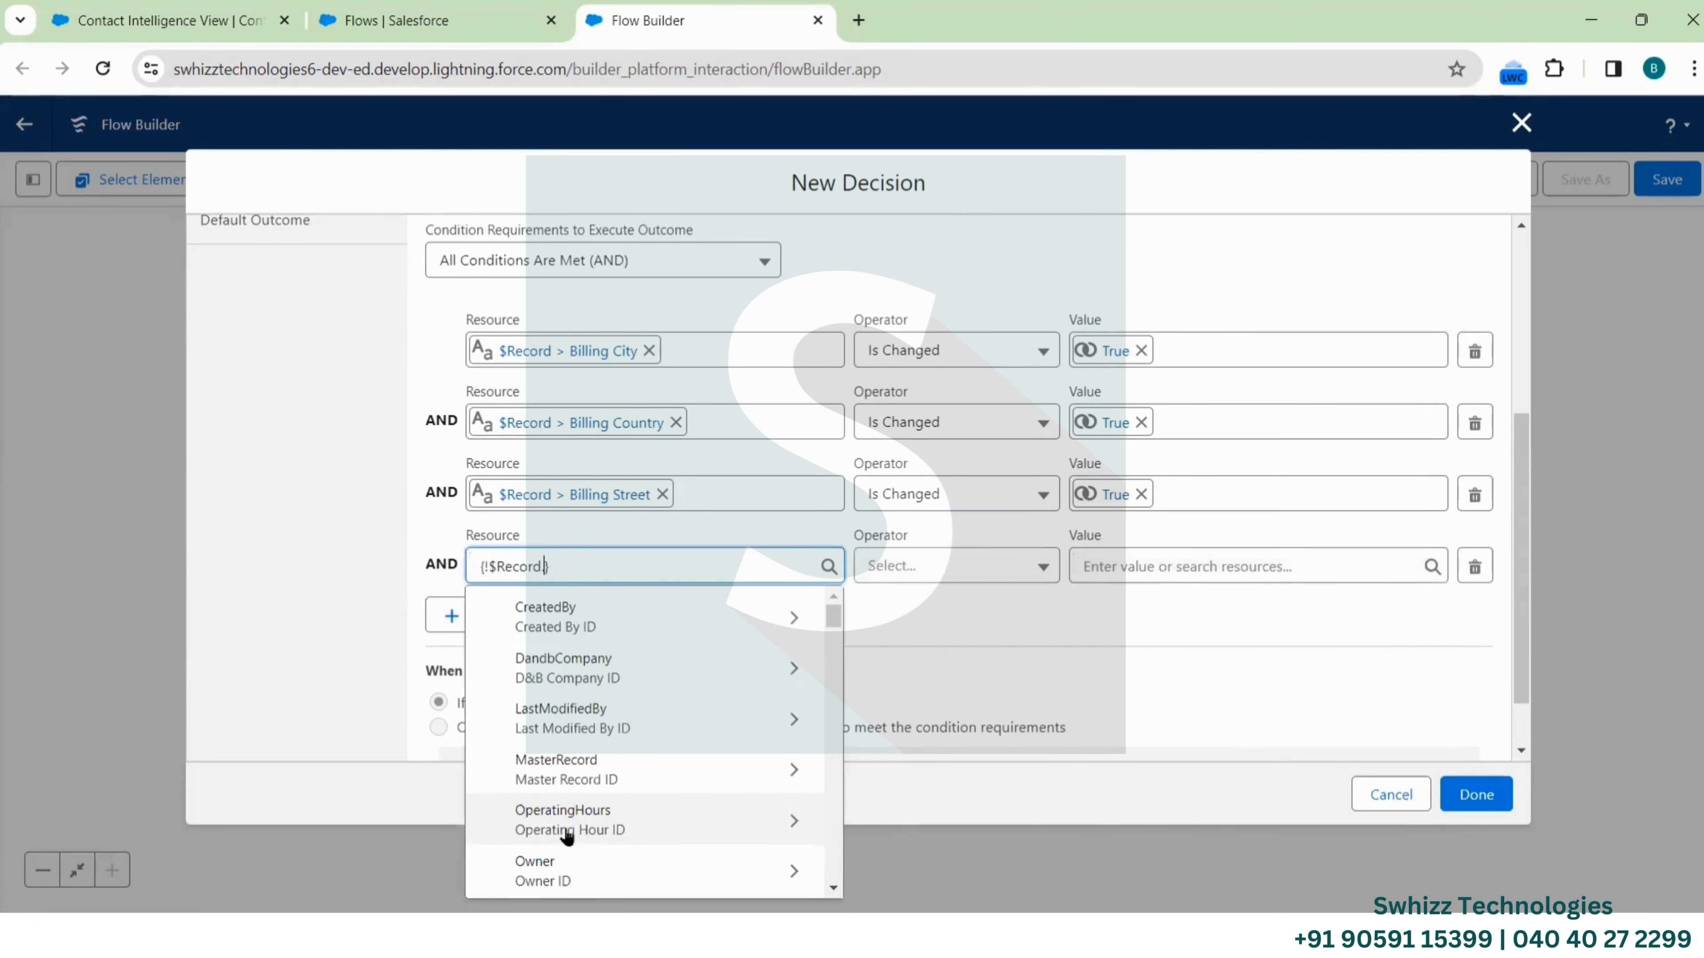
pyautogui.write('BillingSt')
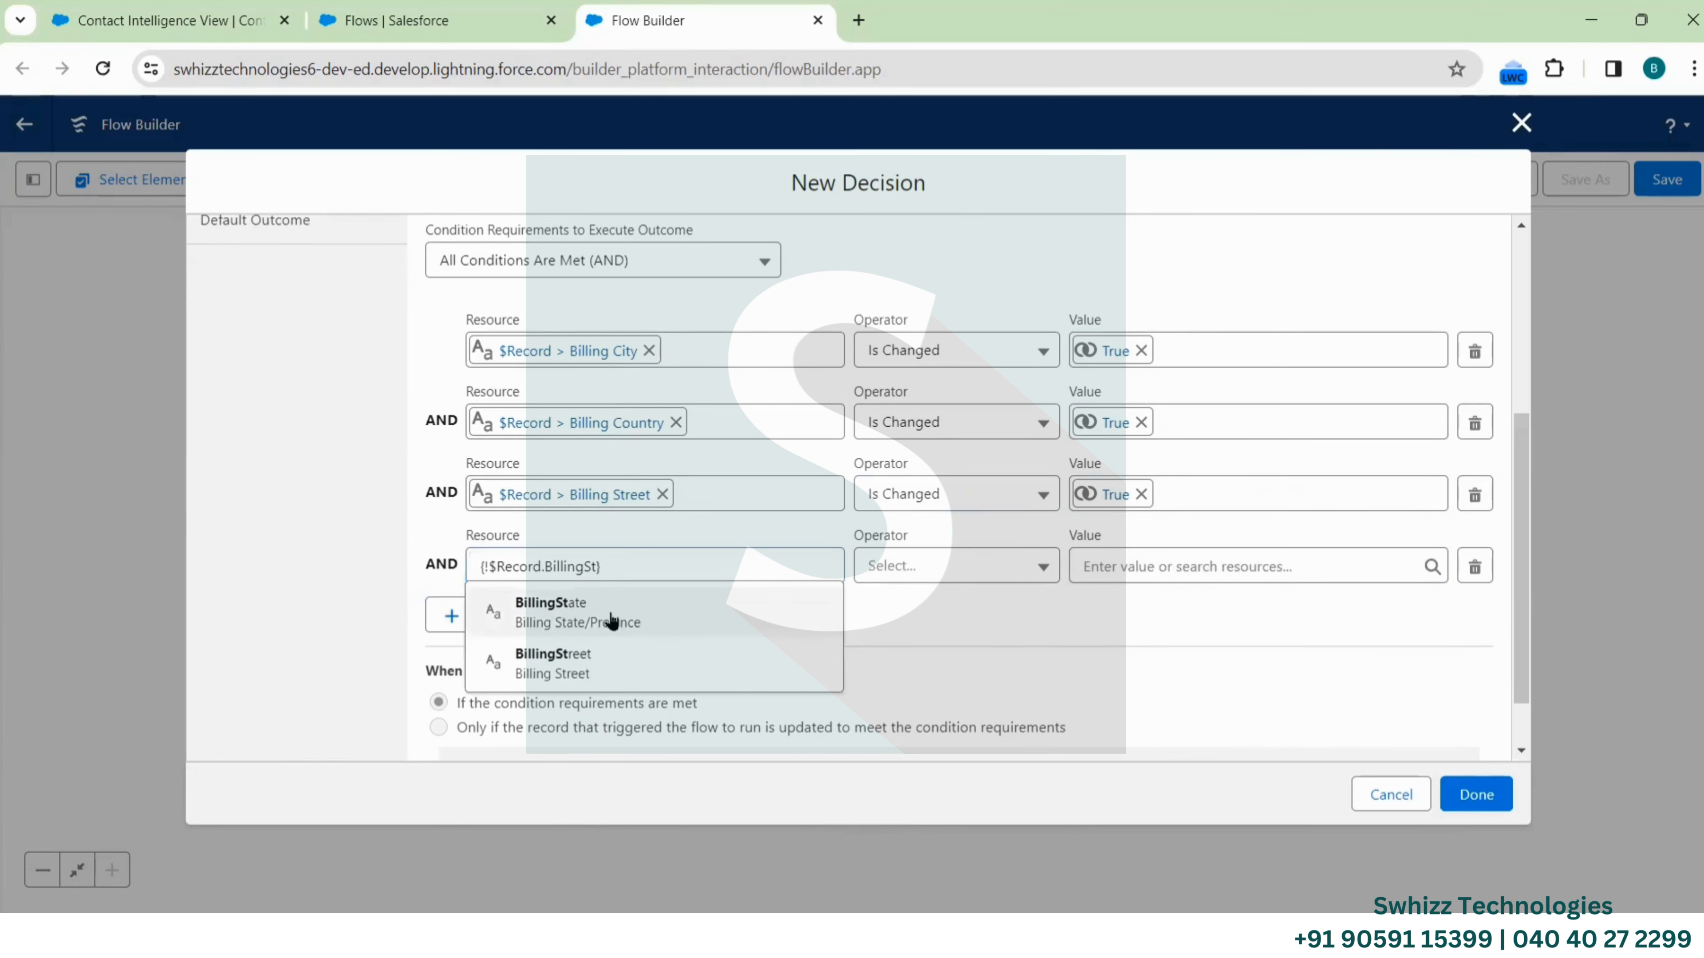
pyautogui.click(608, 615)
pyautogui.click(944, 571)
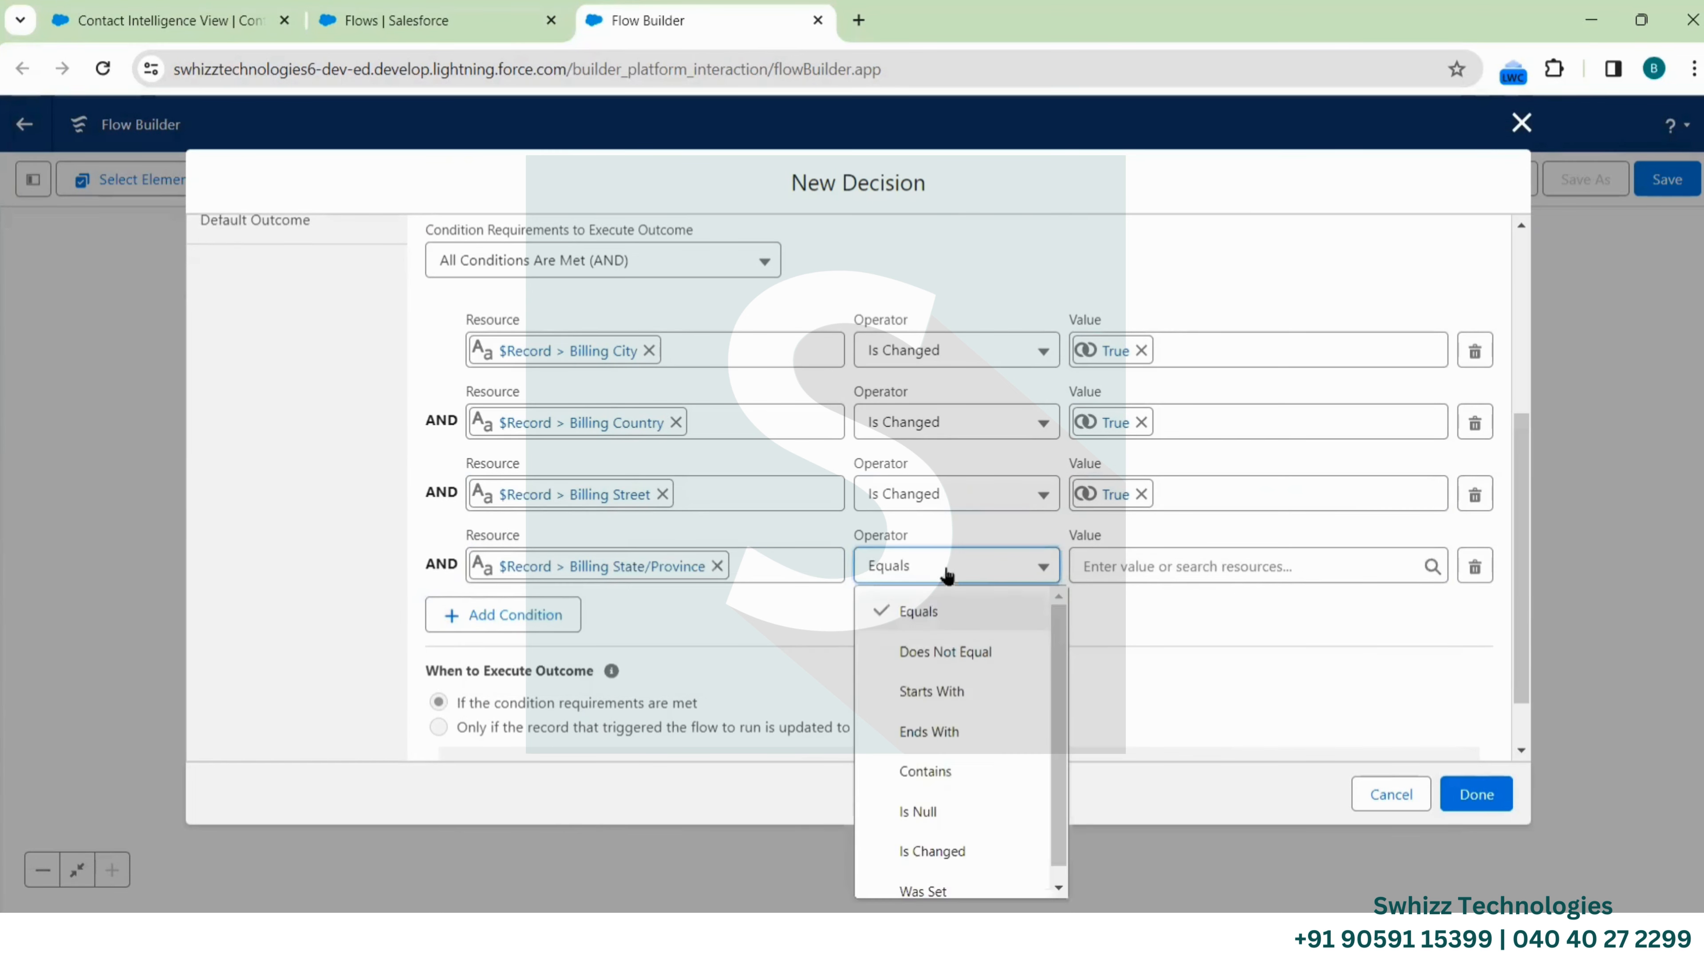
pyautogui.click(926, 853)
pyautogui.click(1182, 566)
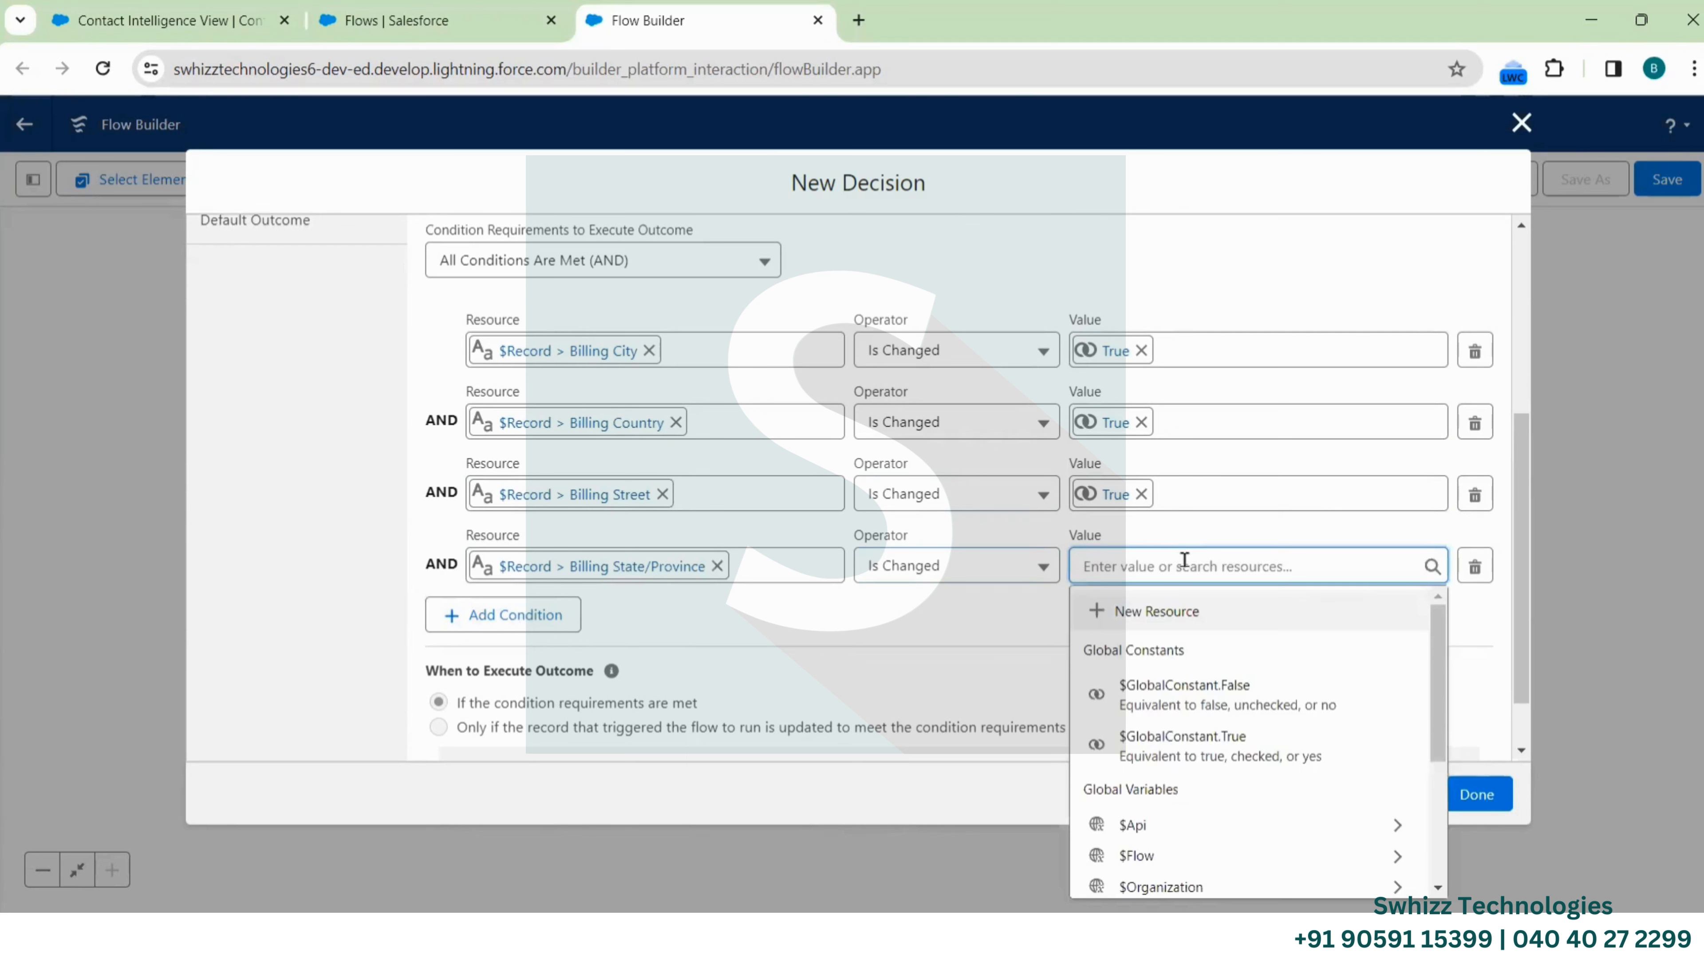
pyautogui.click(1210, 745)
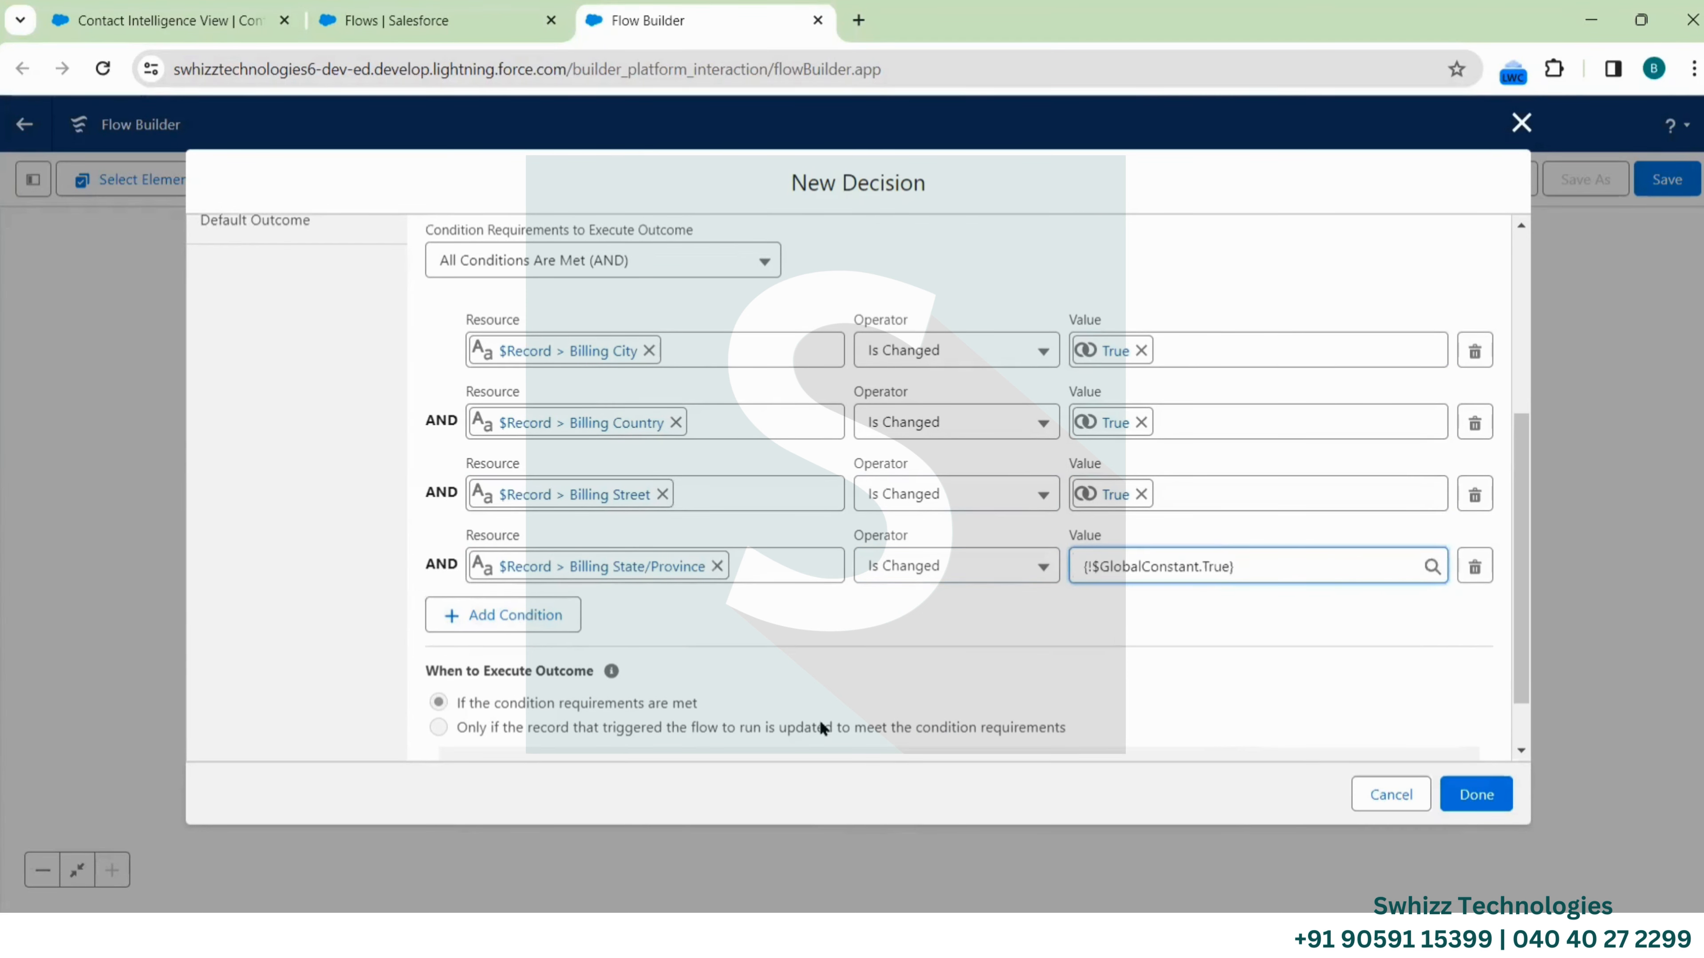
pyautogui.click(531, 612)
pyautogui.scroll(-2, 590, 571)
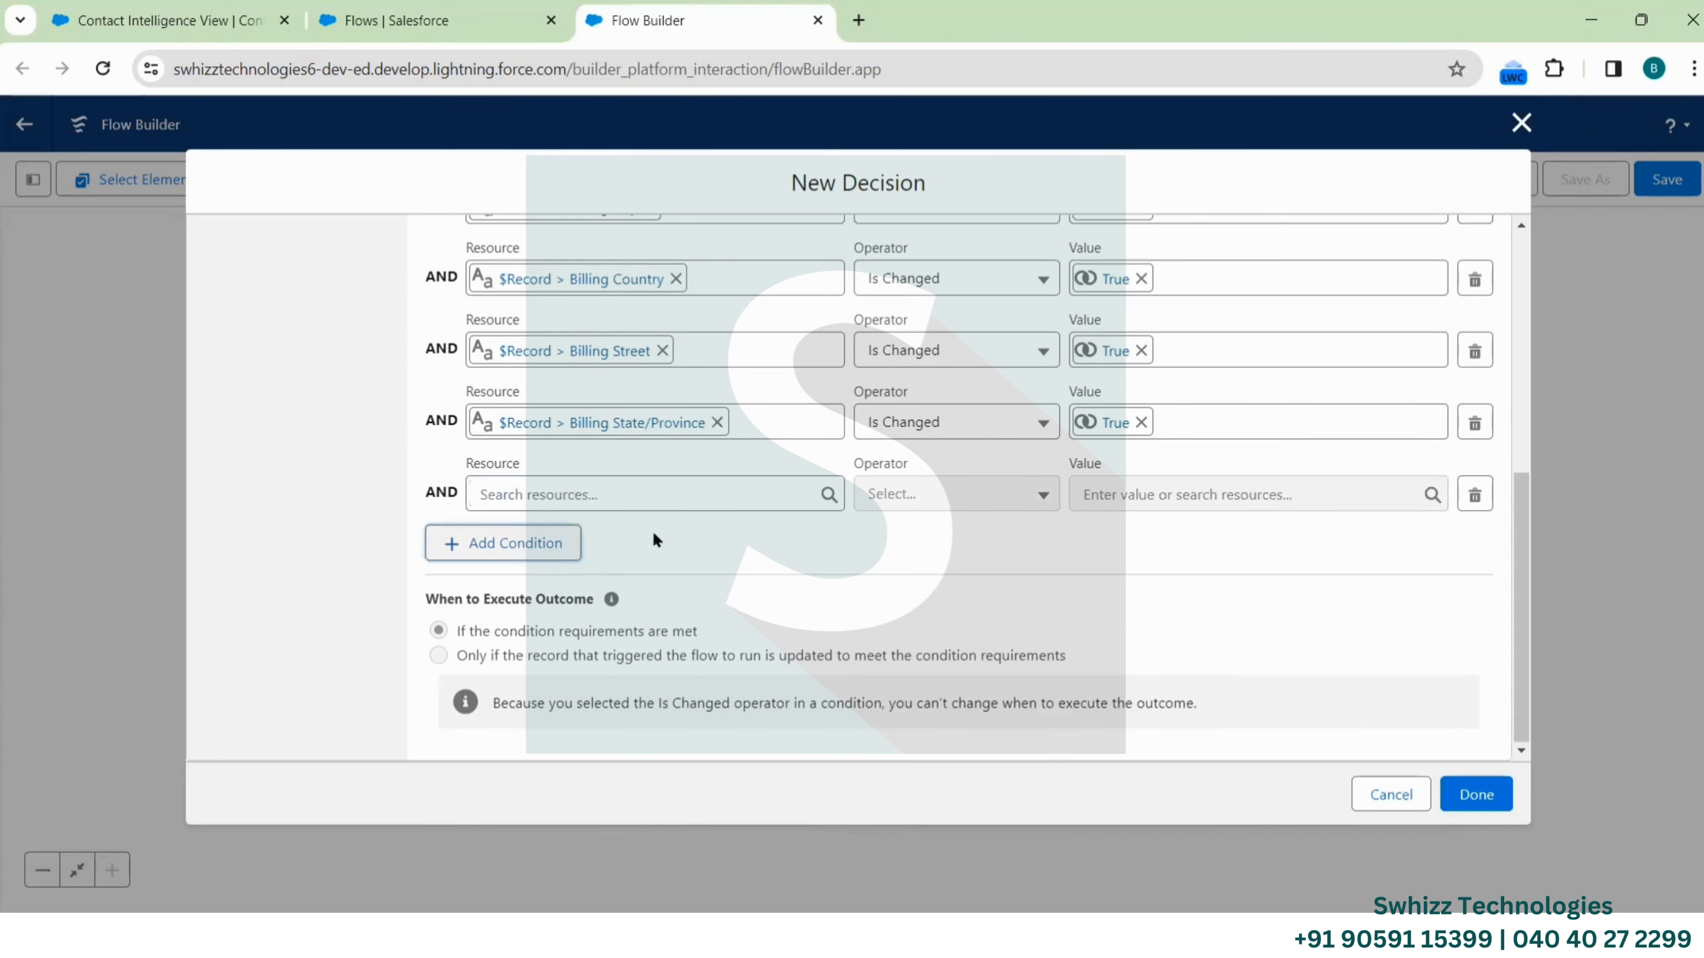
# Set the fifth condition to $Record > Billing Zip/Postal Code Is Changed, value True
pyautogui.click(632, 490)
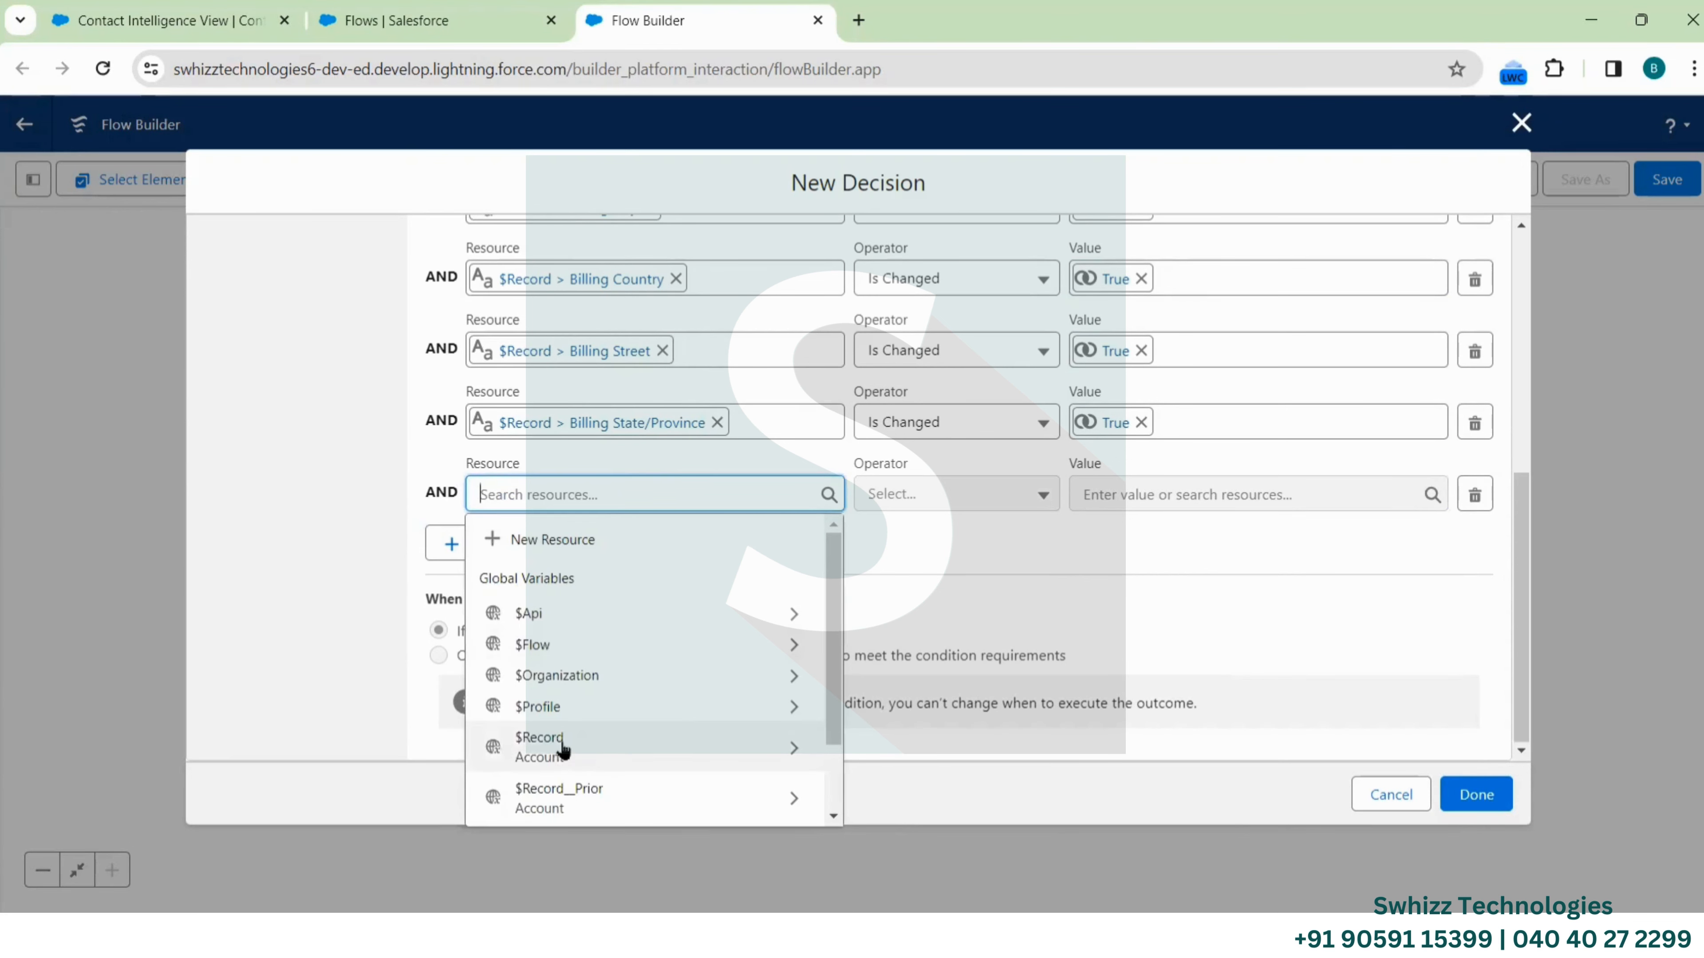
pyautogui.click(562, 746)
pyautogui.write('.Billin')
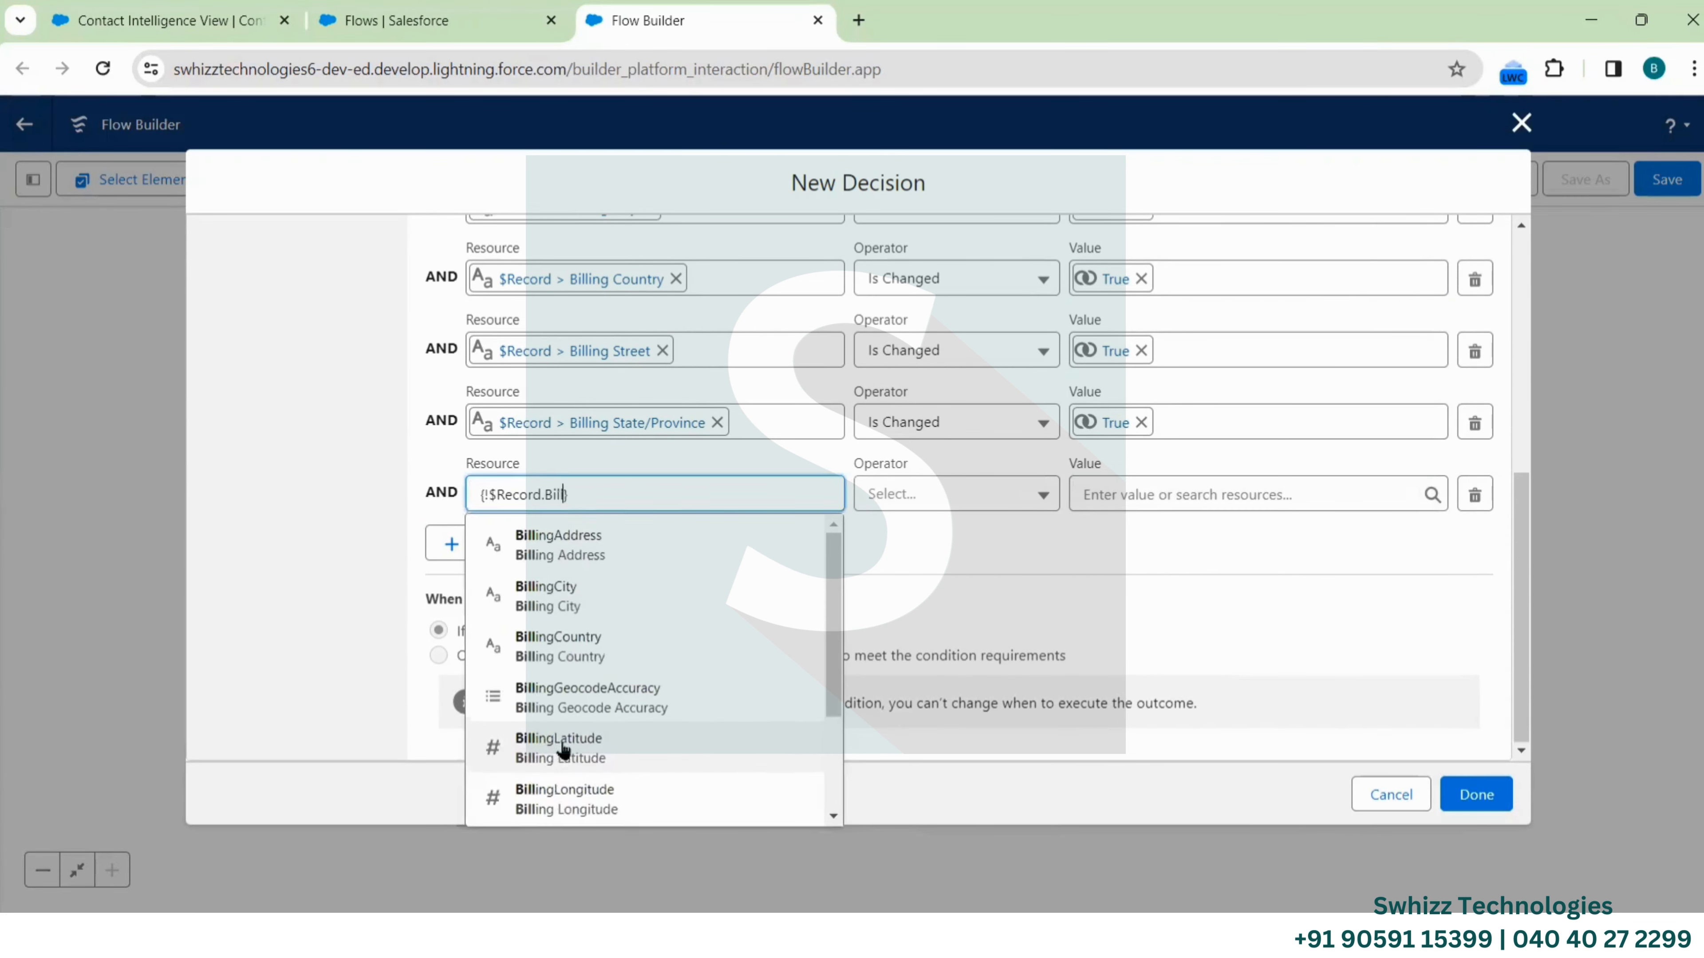
pyautogui.write('gPo')
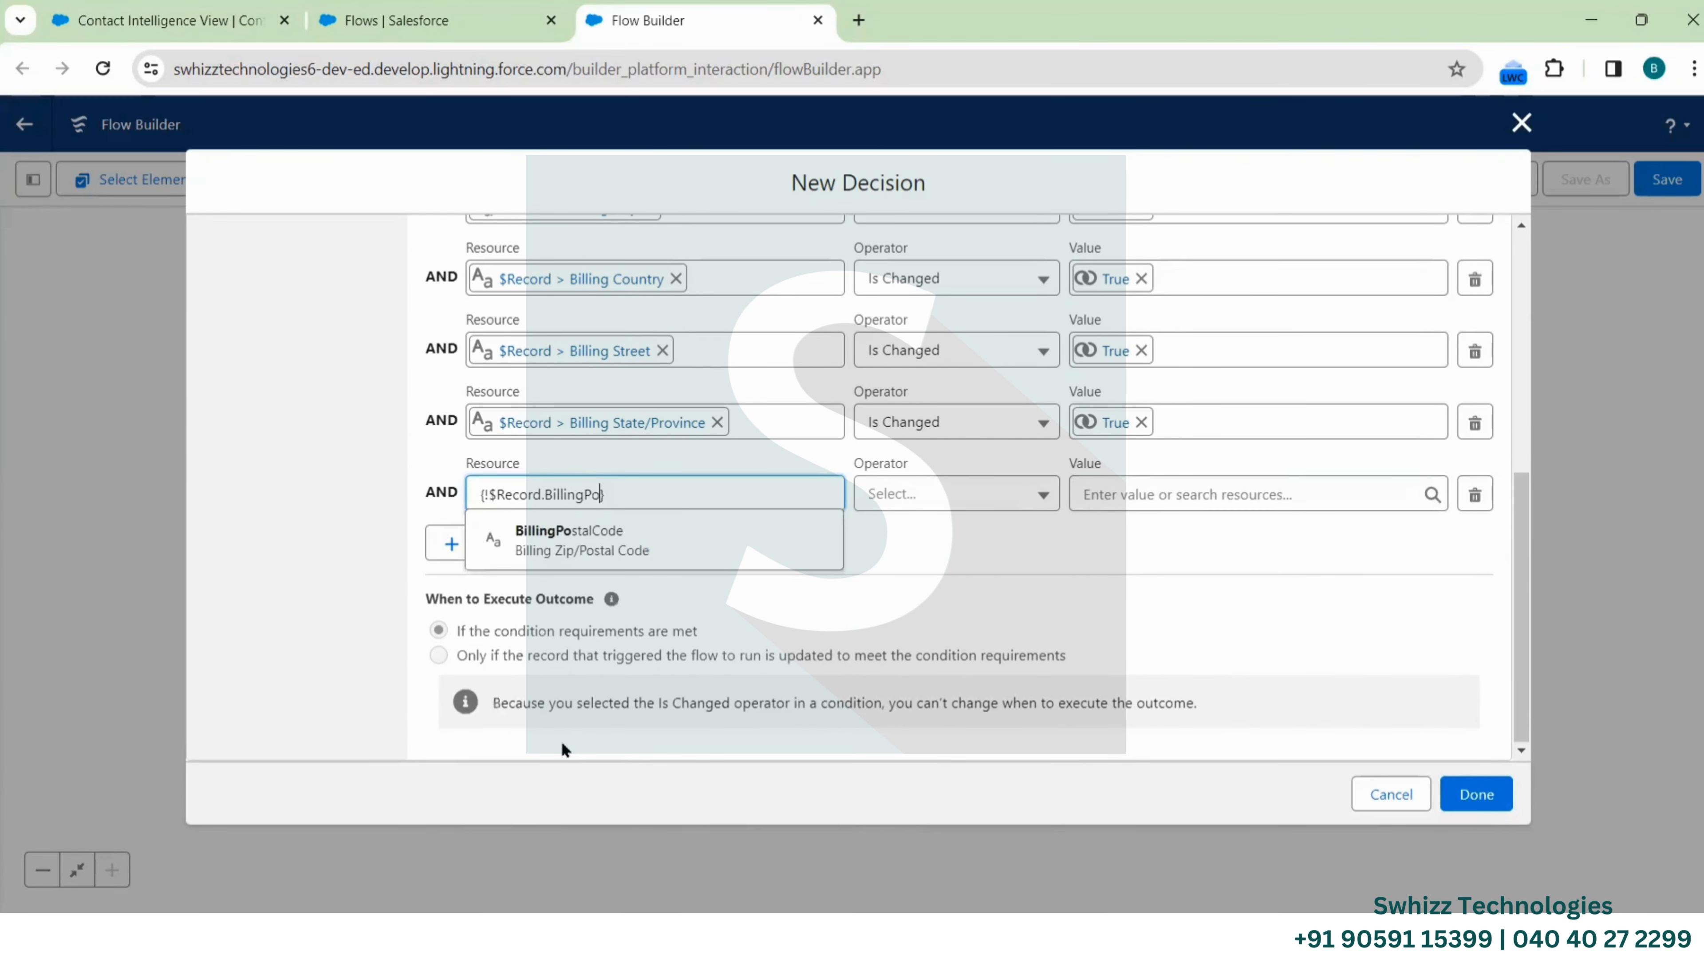
pyautogui.click(620, 540)
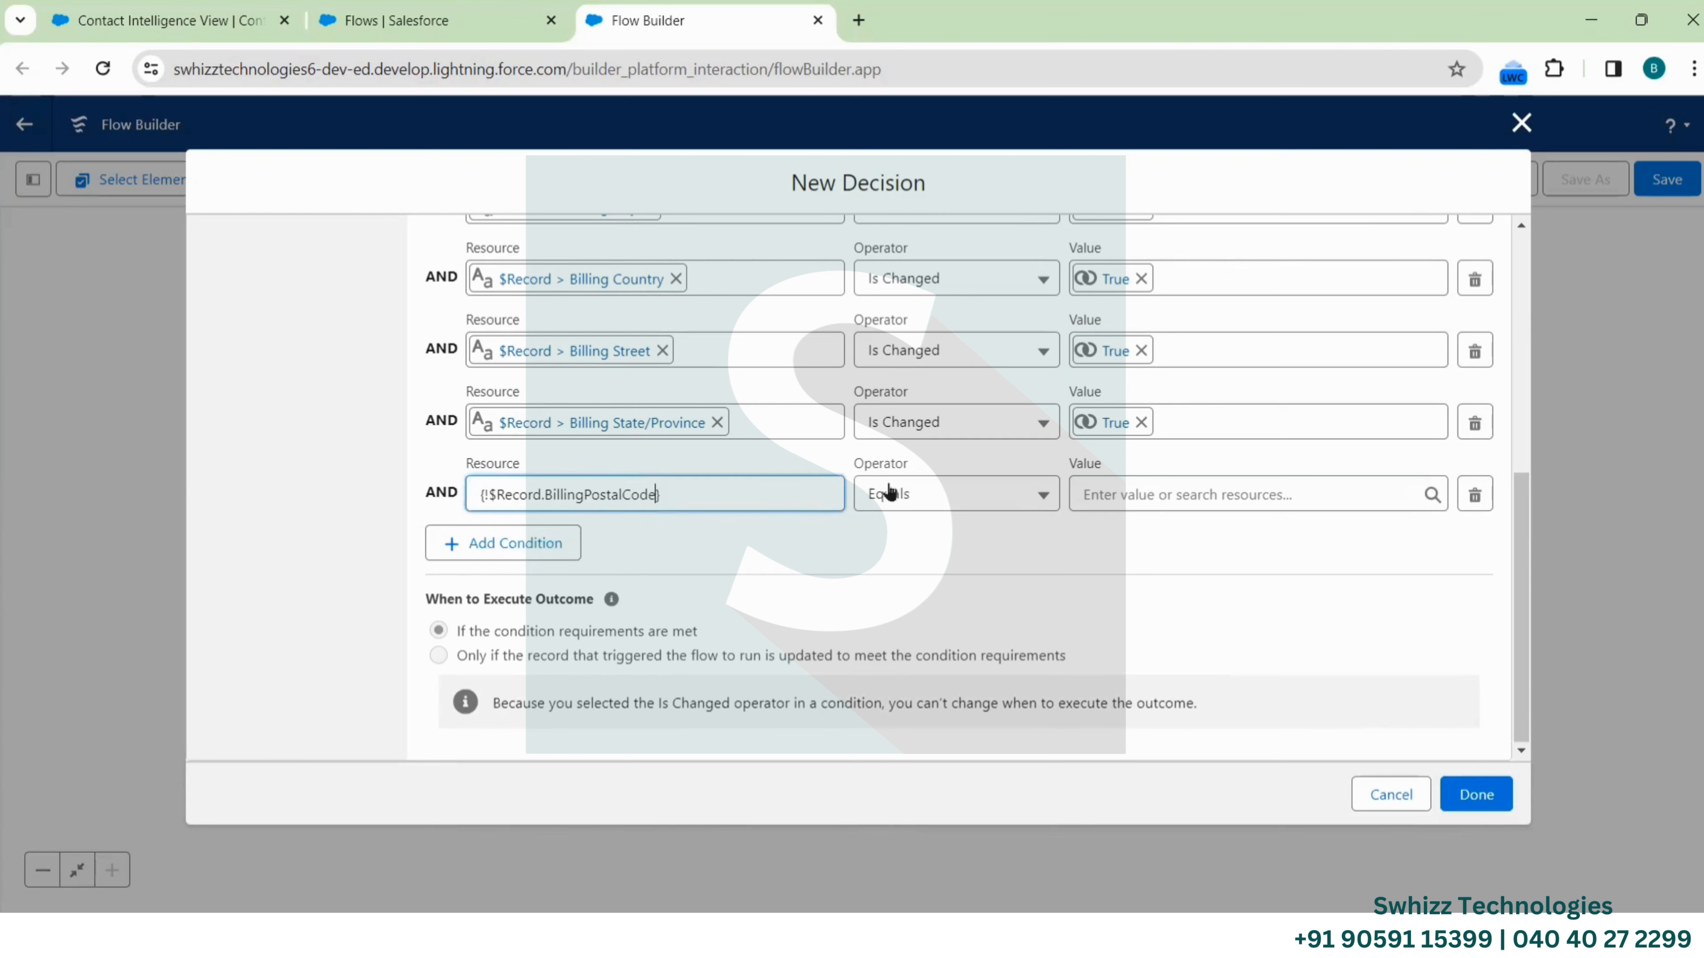
pyautogui.click(956, 507)
pyautogui.click(945, 787)
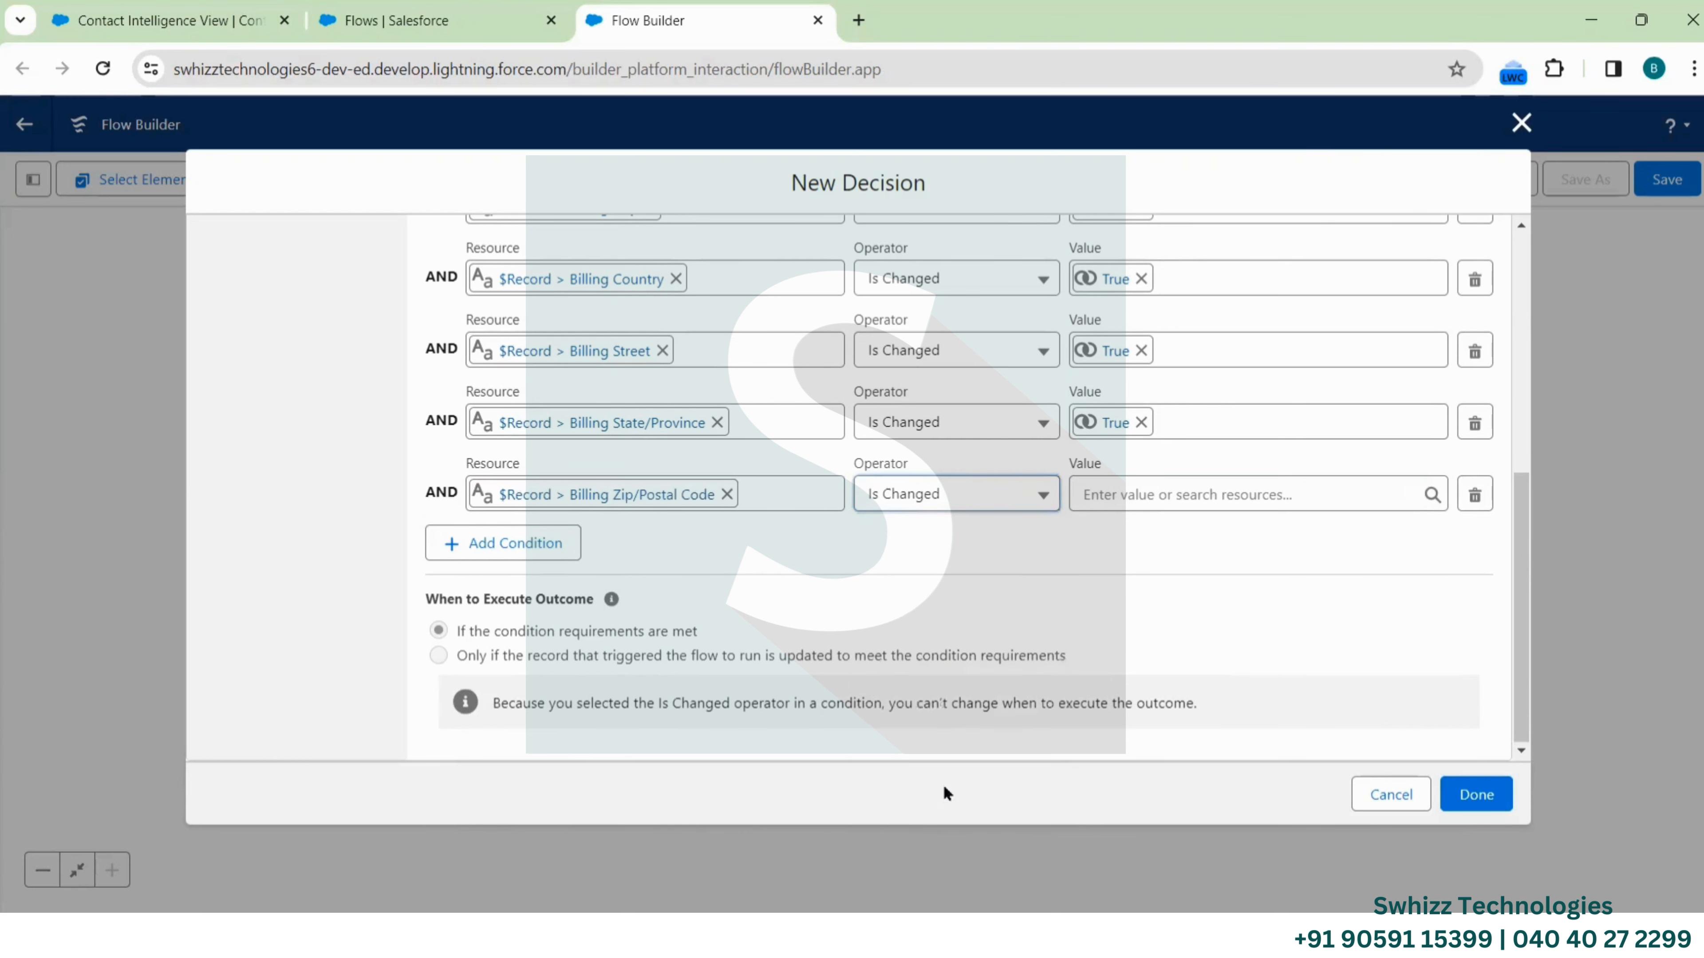
pyautogui.click(1197, 490)
pyautogui.click(1196, 666)
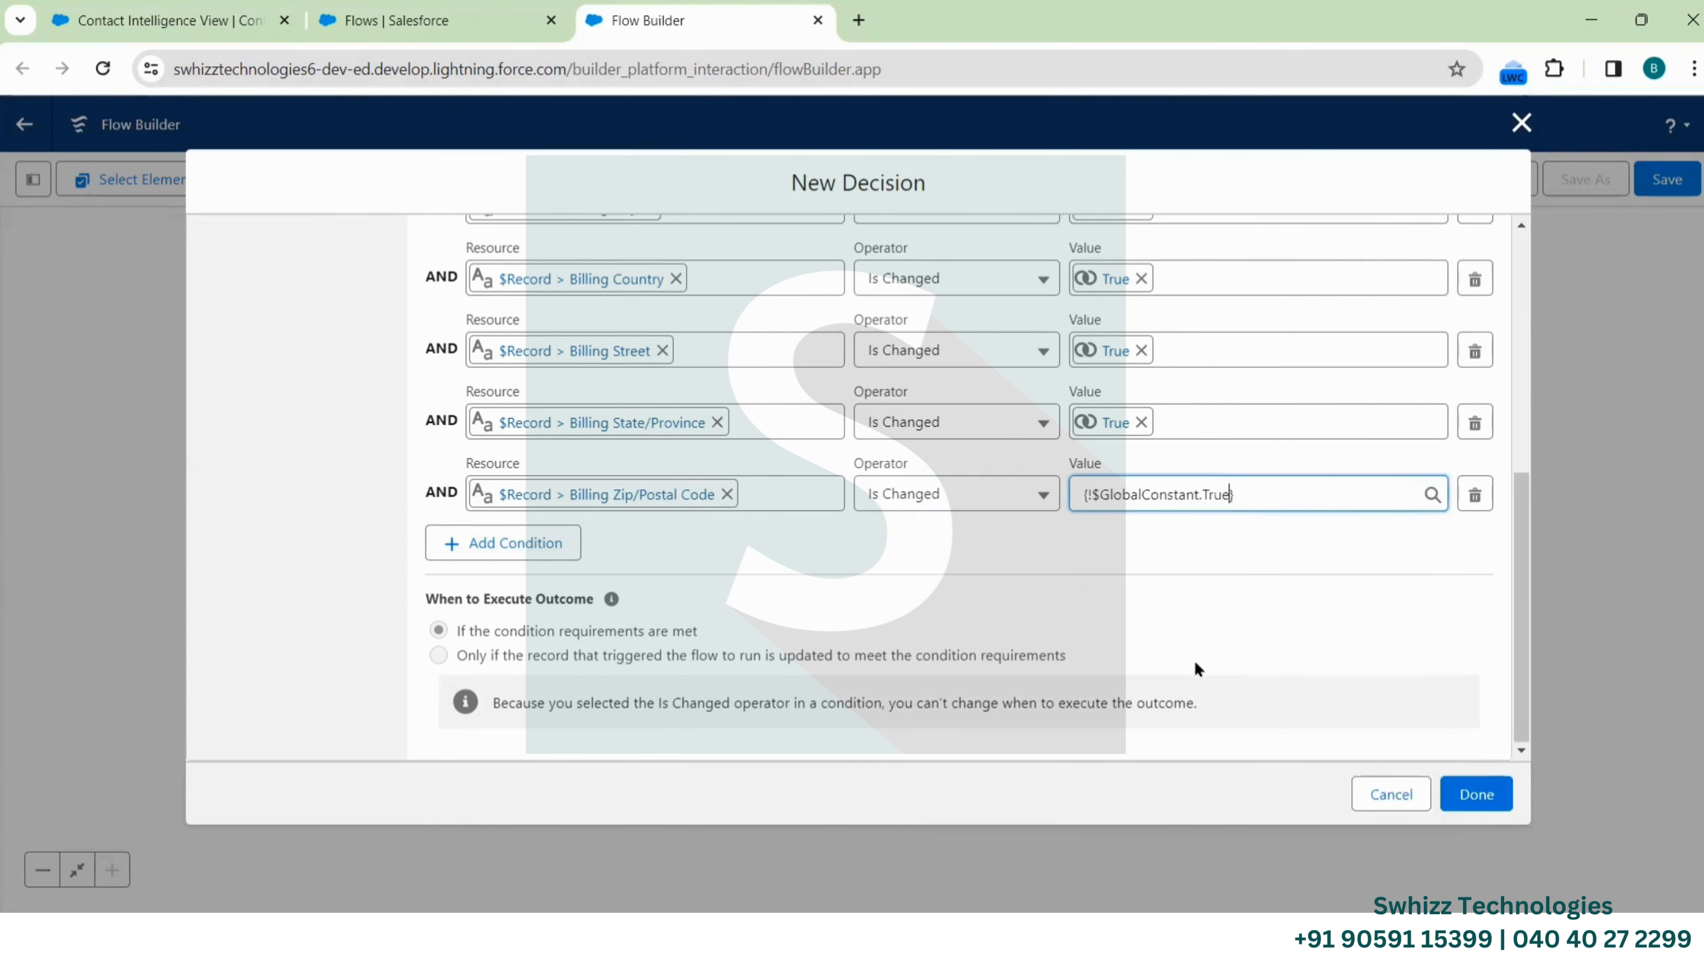
pyautogui.click(959, 558)
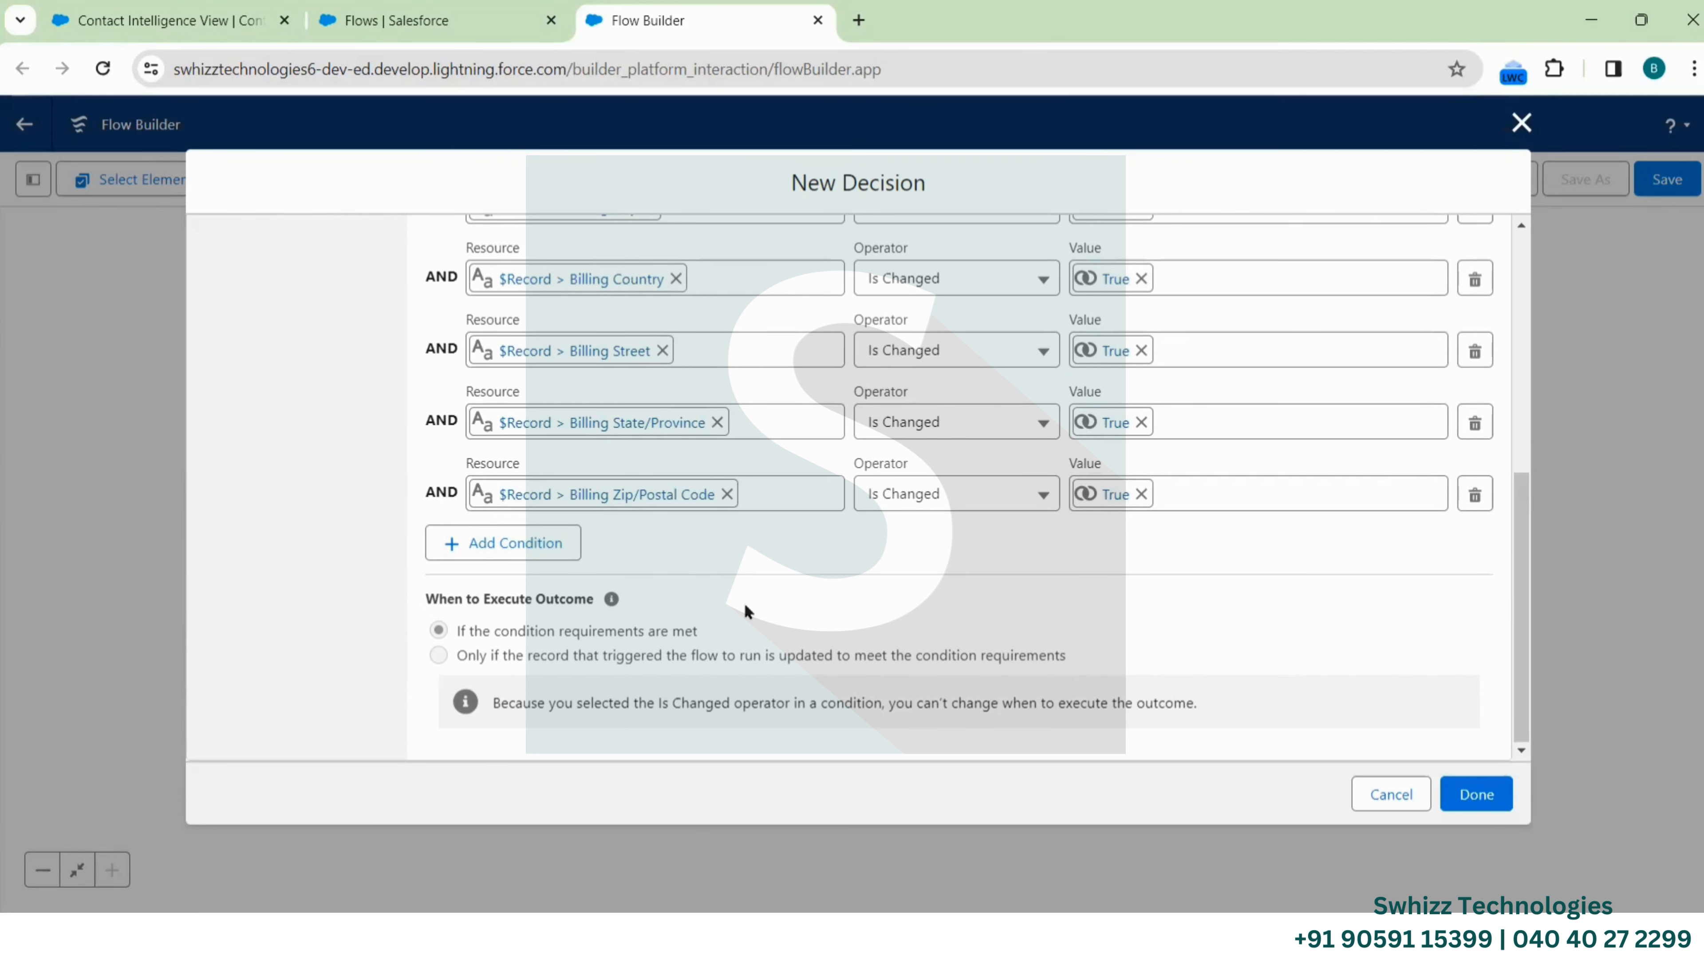
pyautogui.scroll(3, 746, 610)
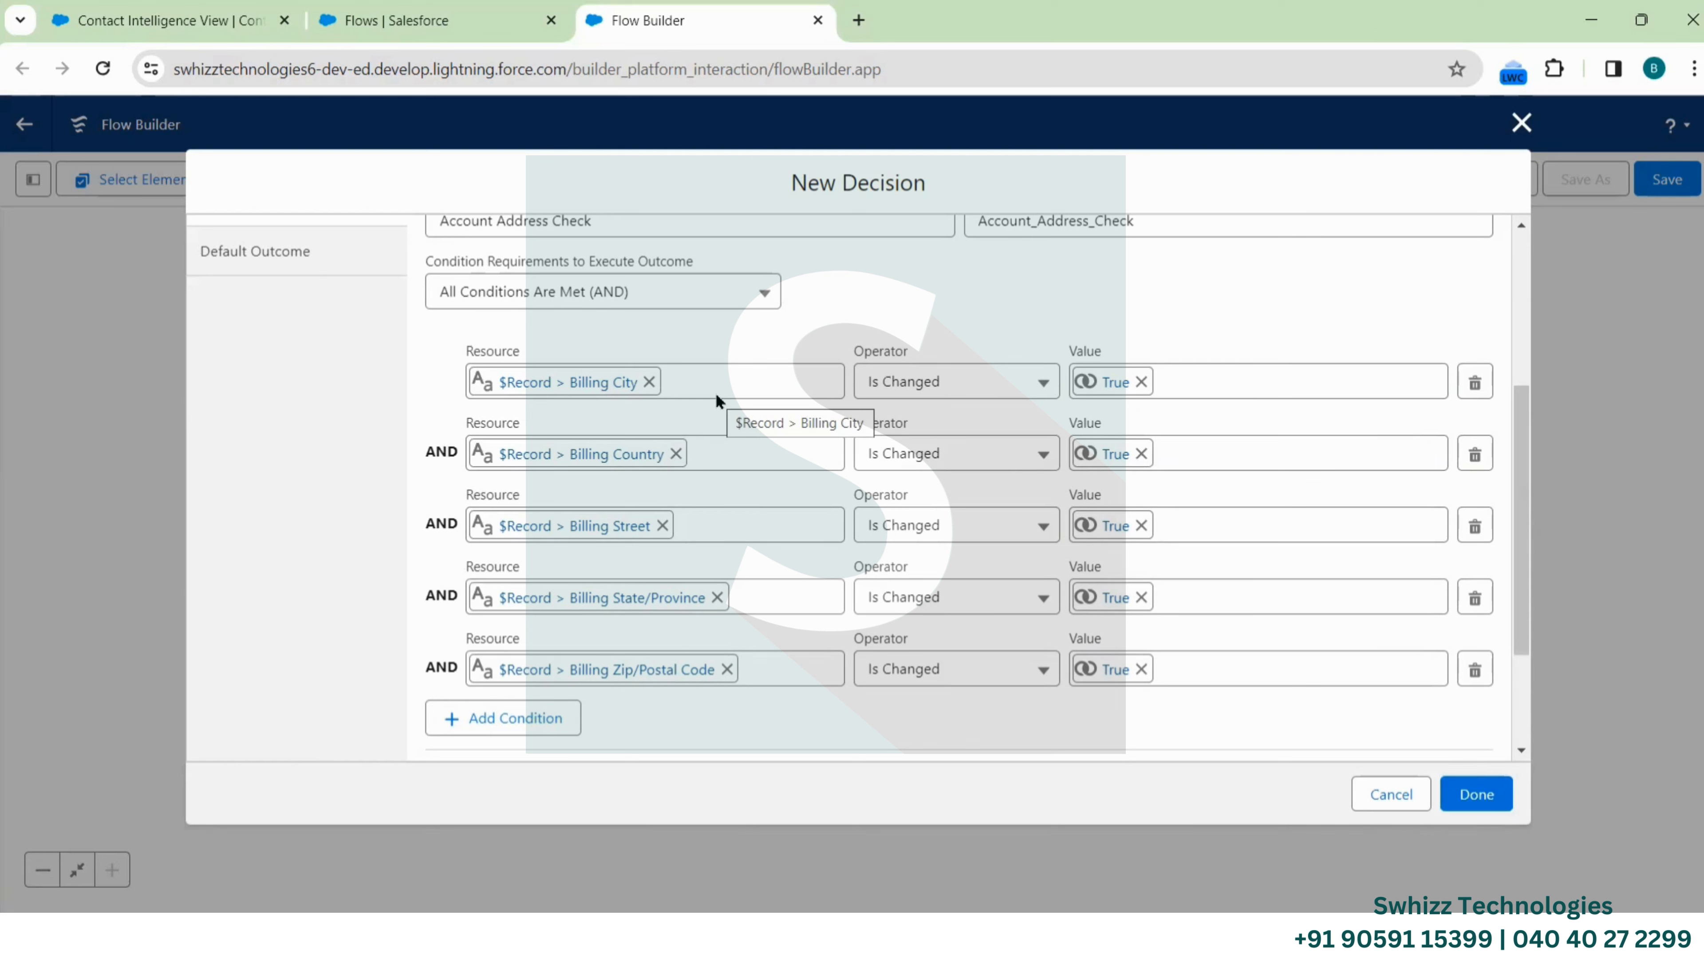
# Switch the outcome's condition requirement to Any Condition Is Met (OR)
pyautogui.click(702, 302)
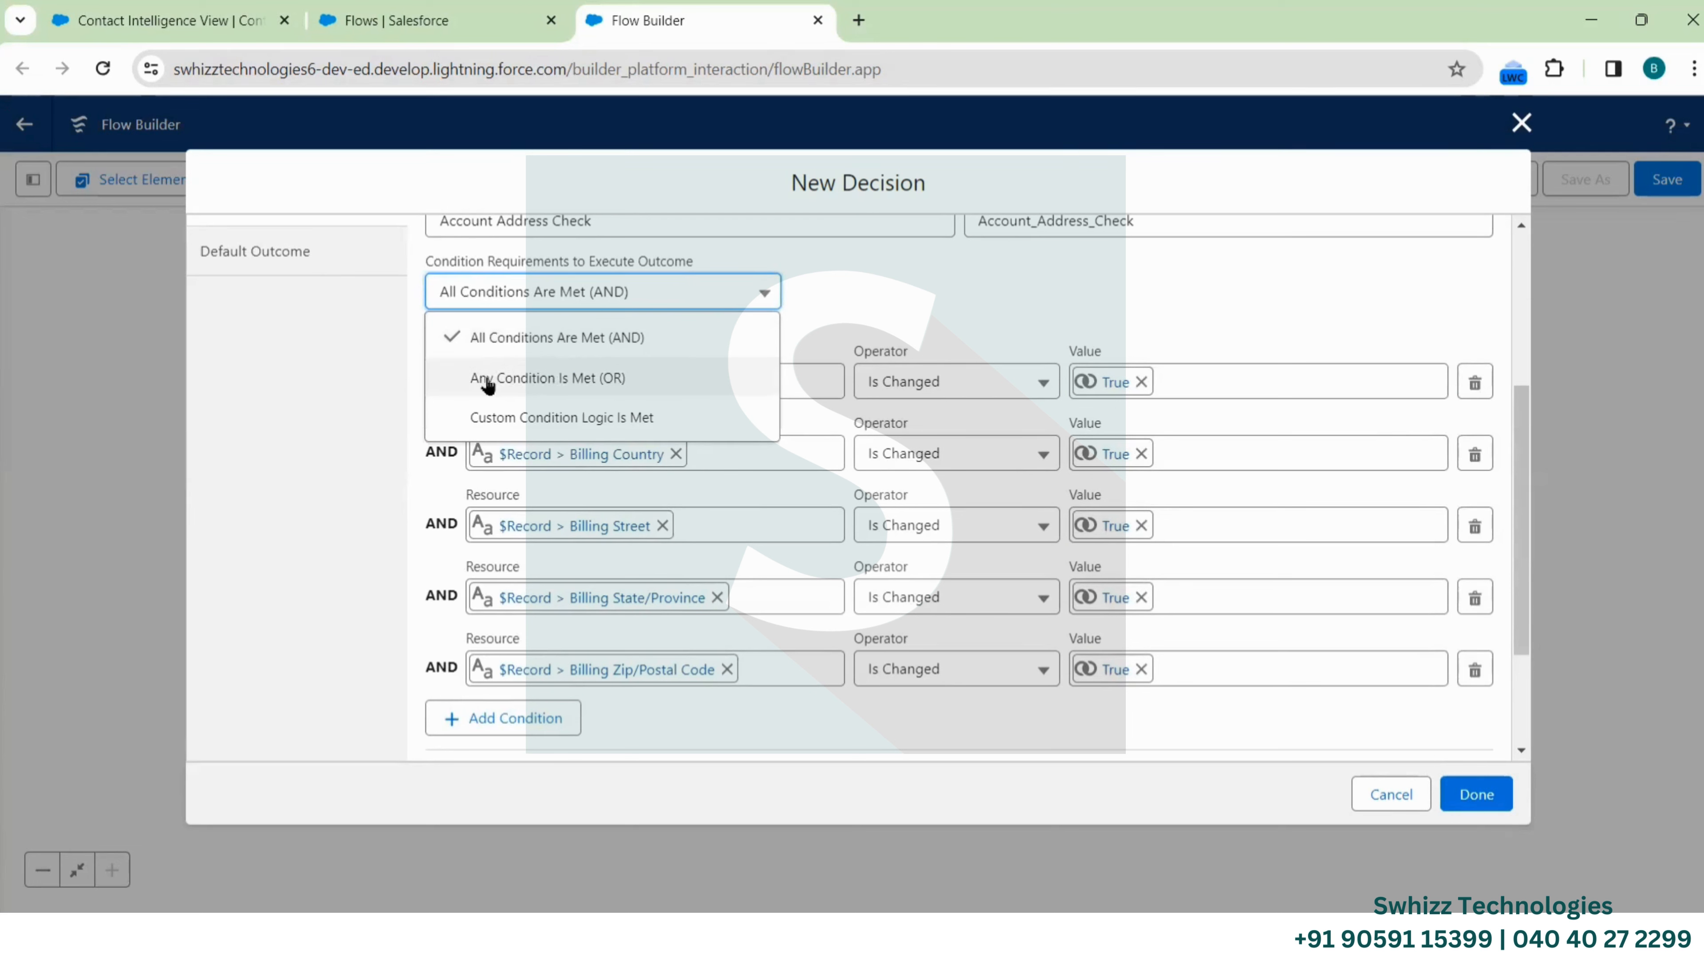
pyautogui.click(581, 381)
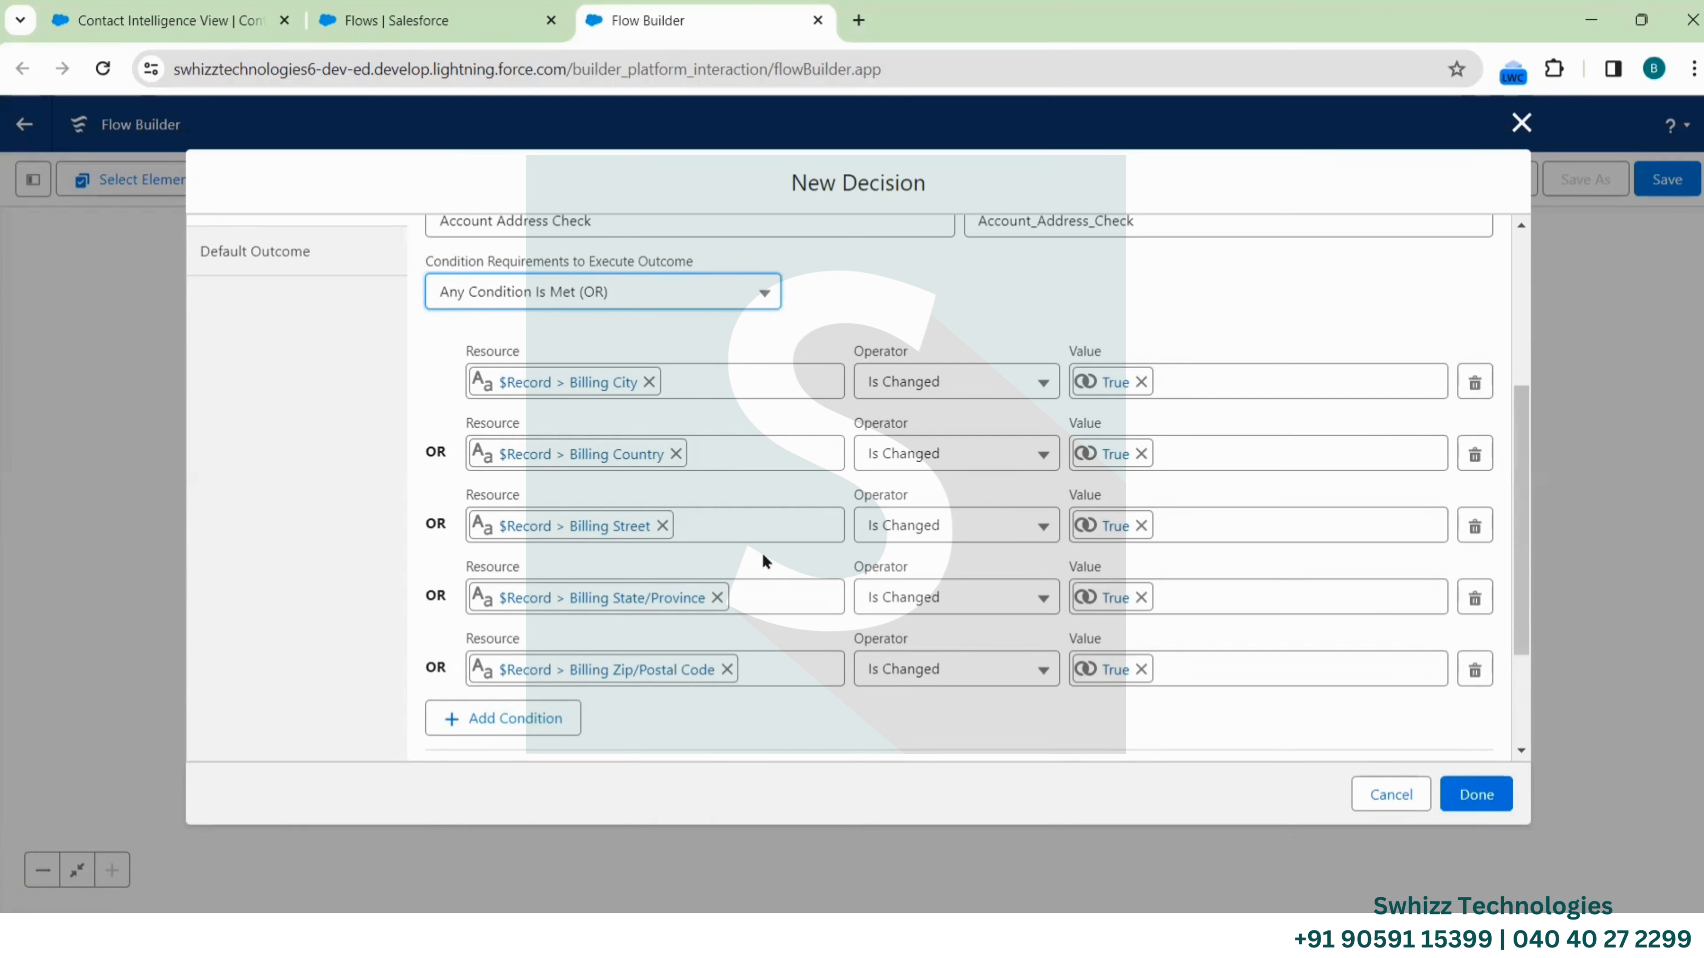
pyautogui.scroll(-3, 890, 636)
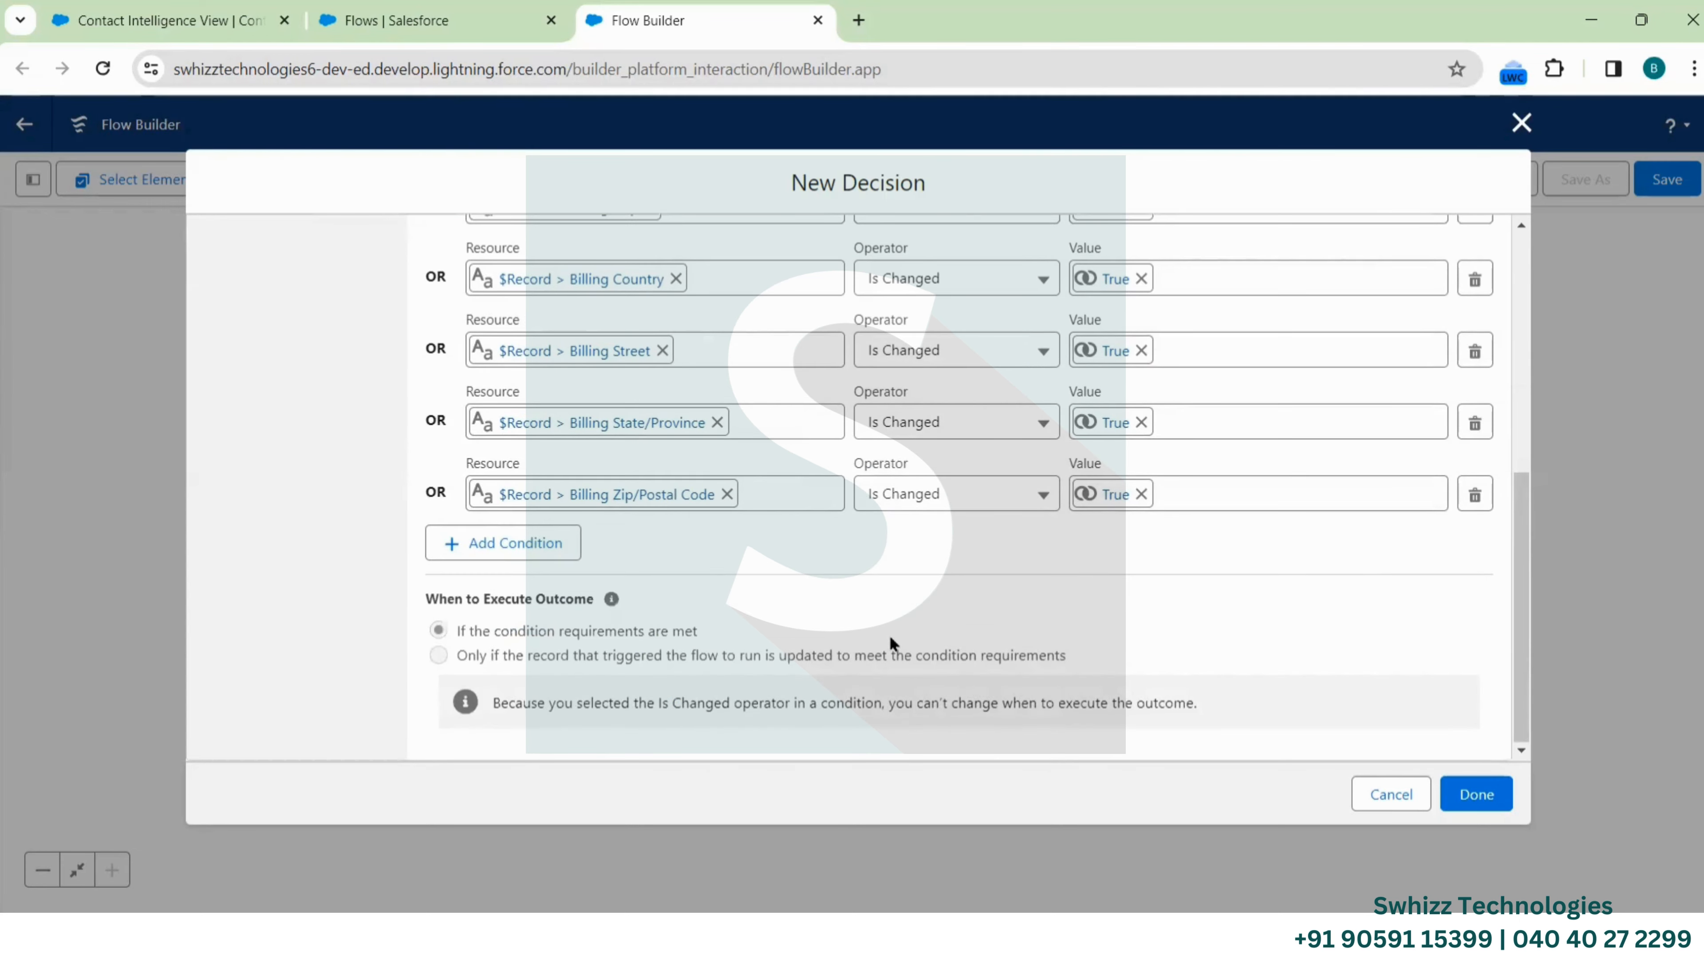
pyautogui.scroll(3, 920, 471)
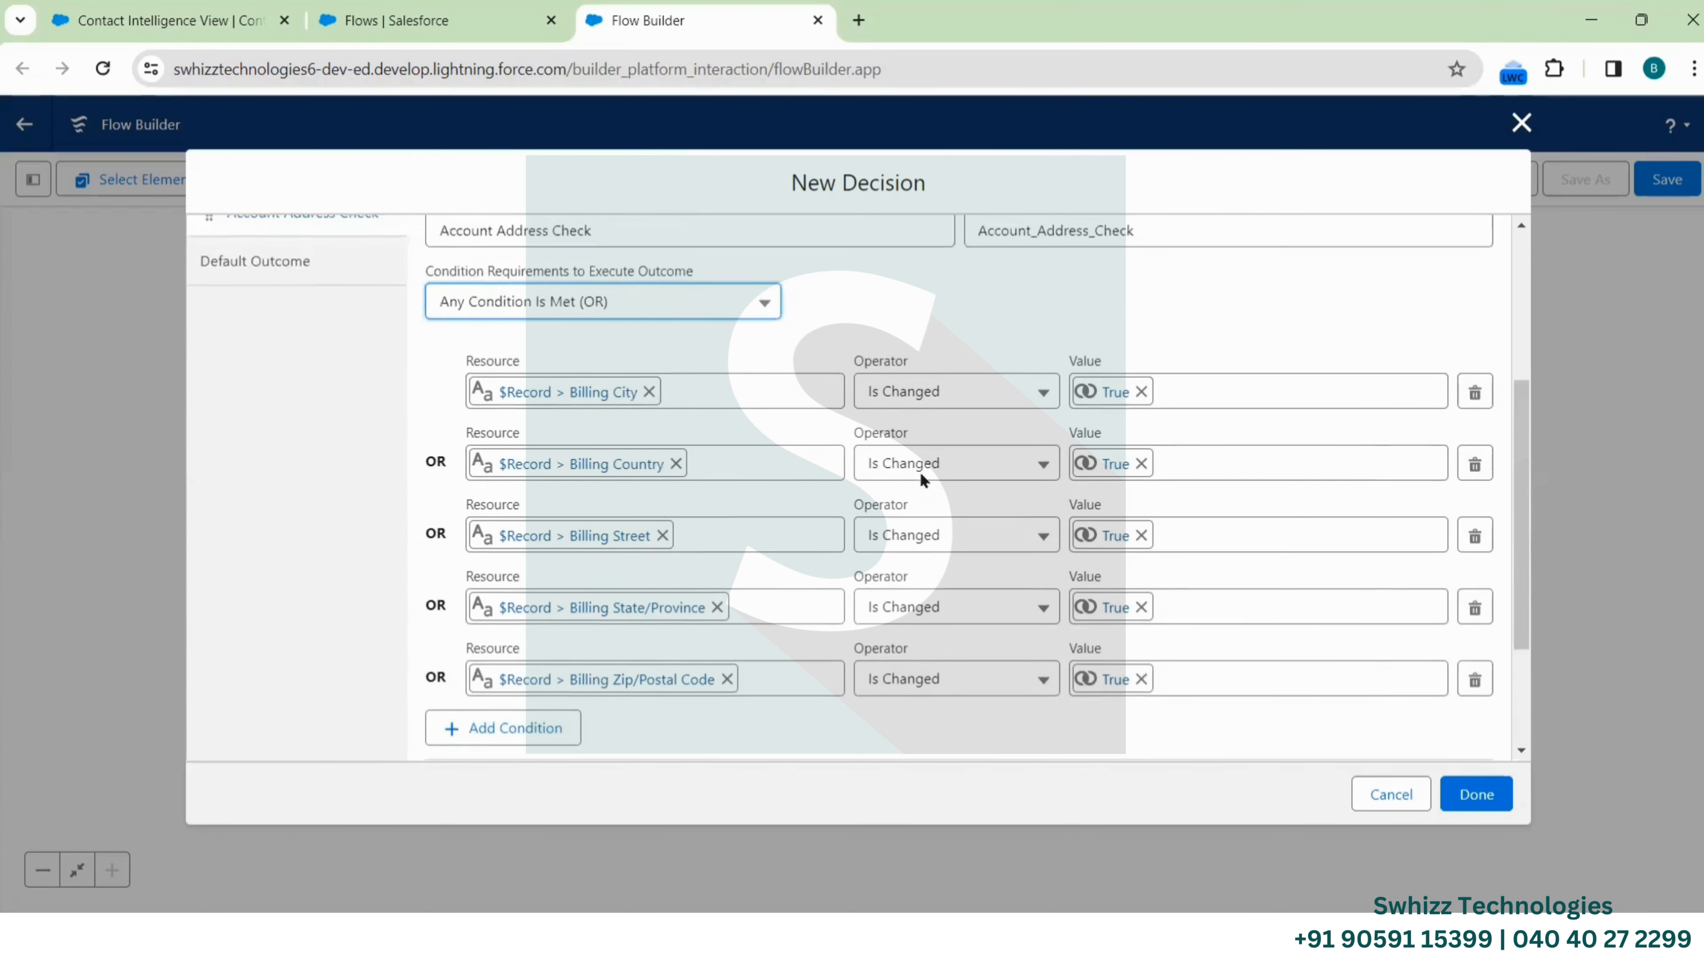
# Finish the decision and pan the canvas to show Condition Check's two branches
pyautogui.click(1476, 796)
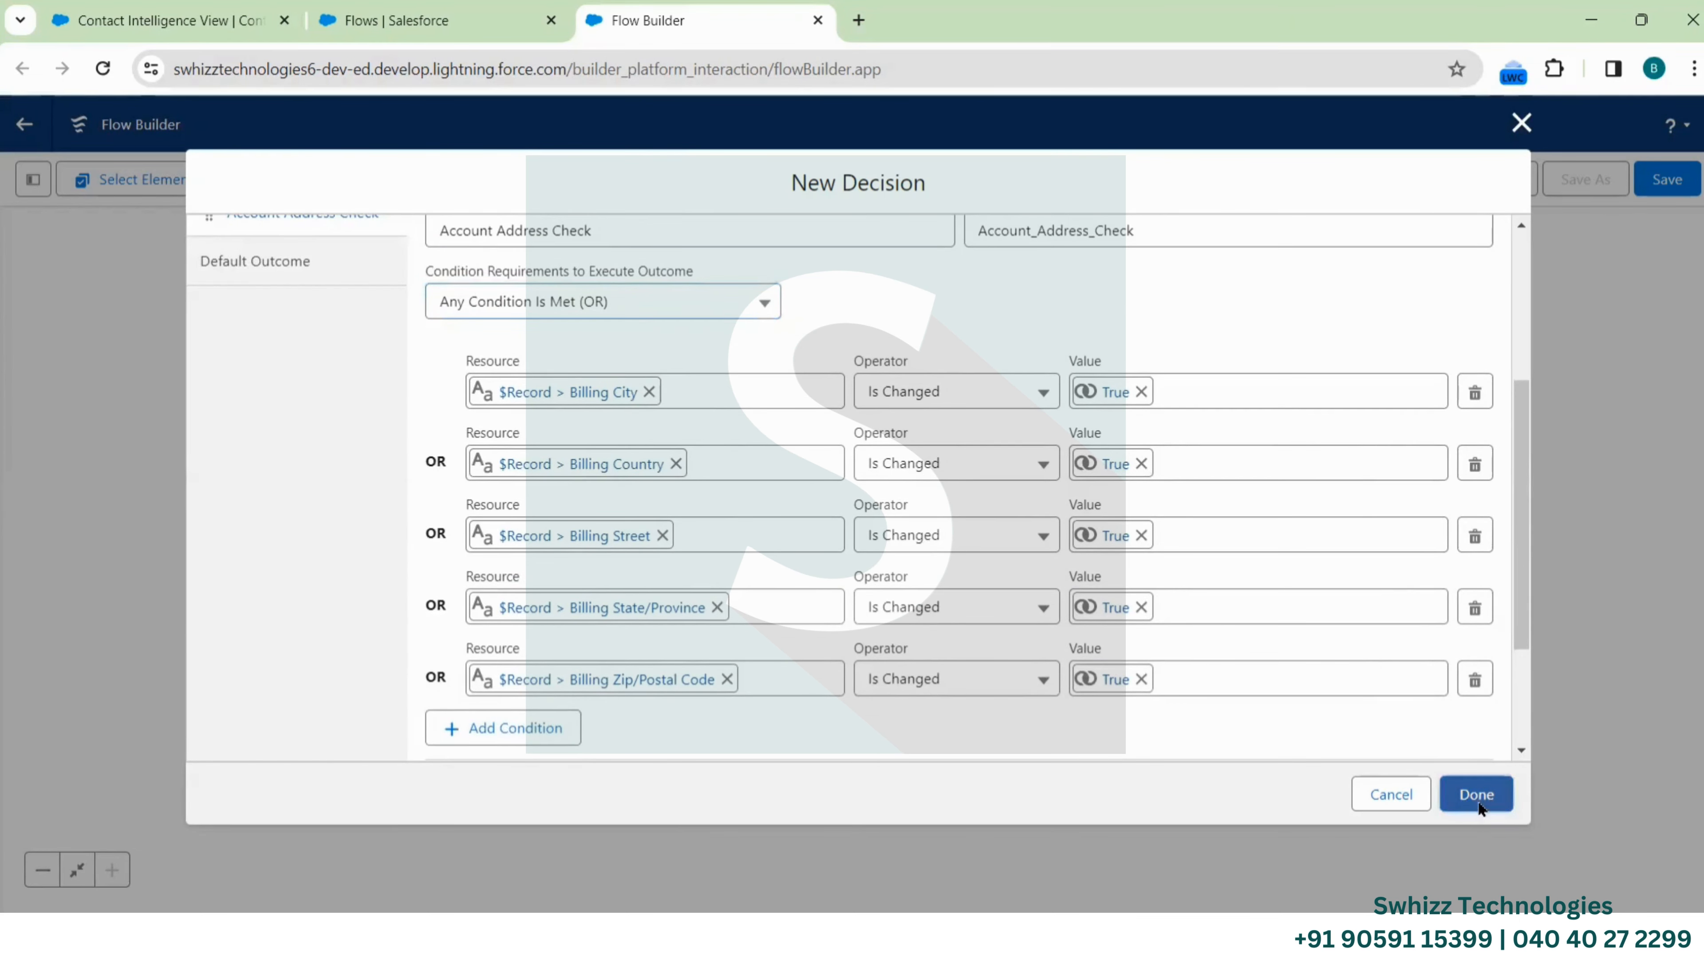
pyautogui.moveTo(1078, 589); pyautogui.dragTo(1114, 696)
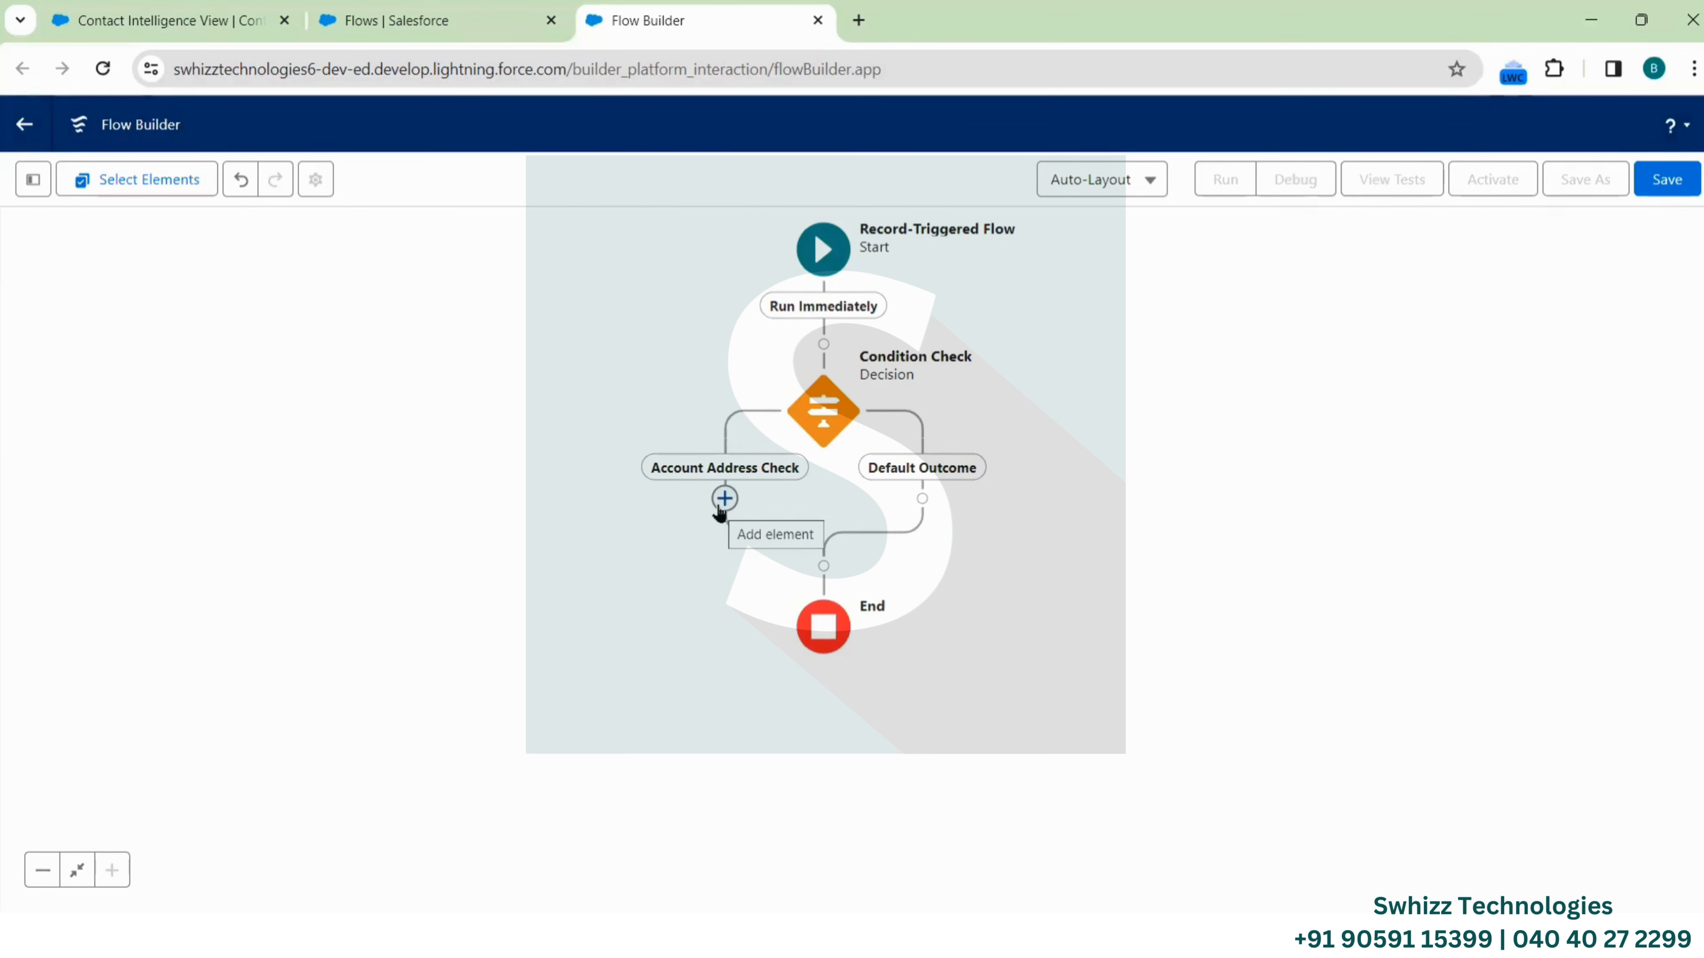
pyautogui.scroll(-2, 719, 512)
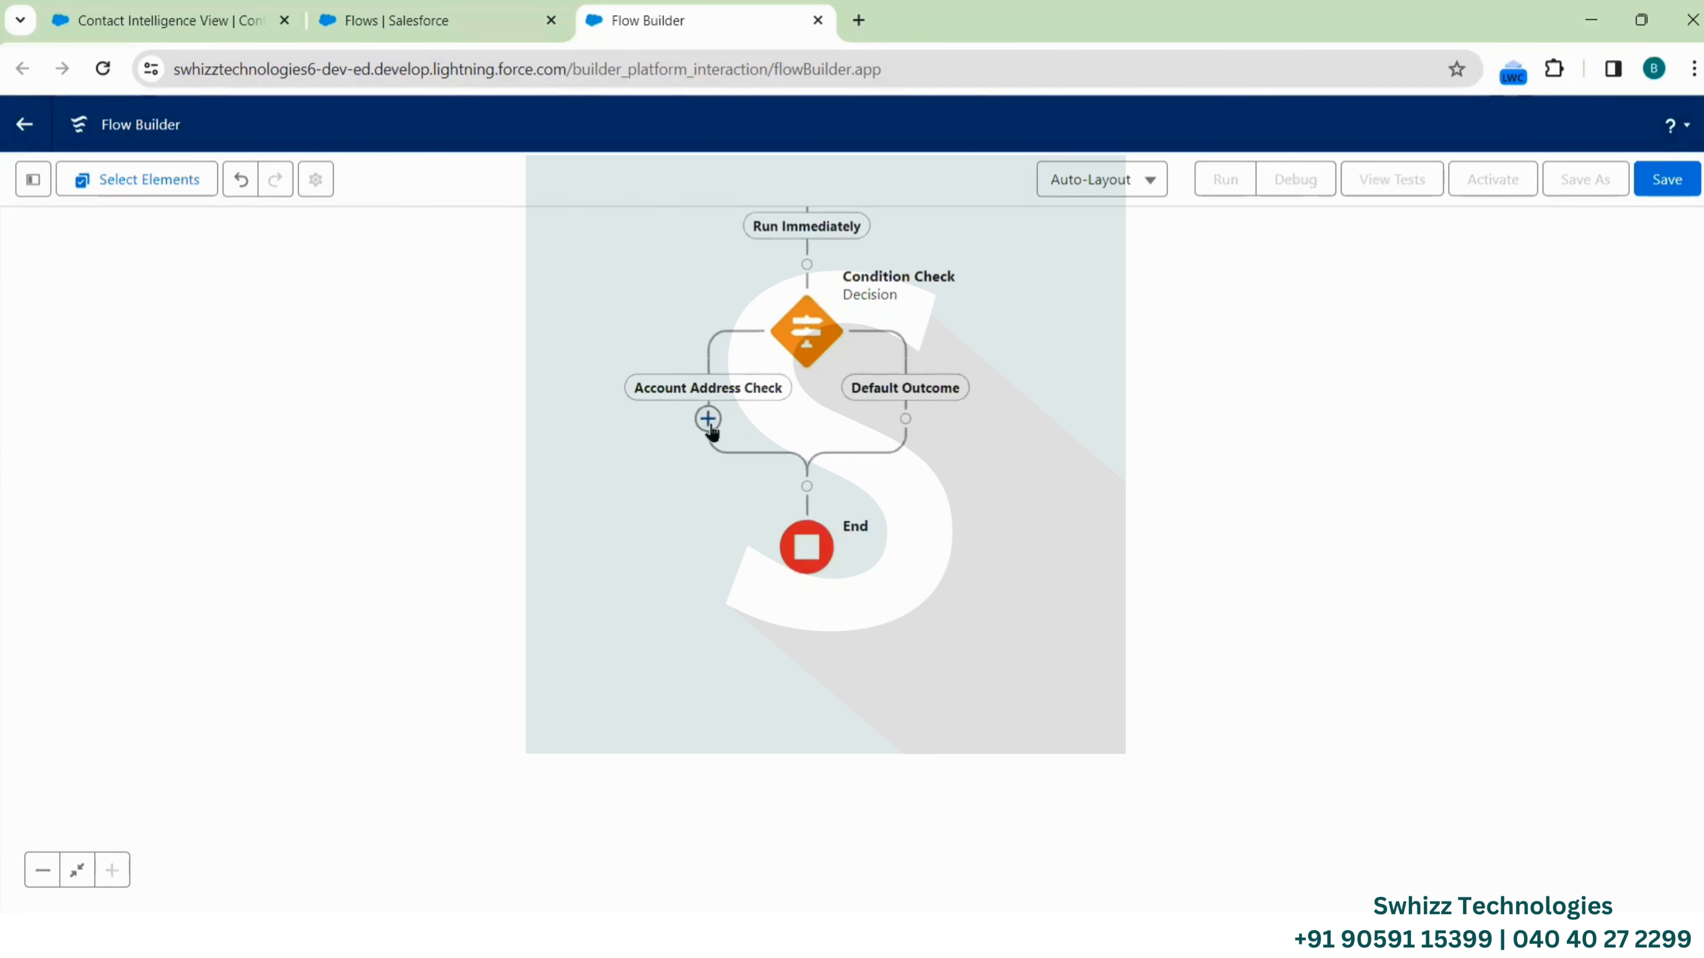
# Add an Update Related Records element on the Account Address Check branch
pyautogui.click(708, 419)
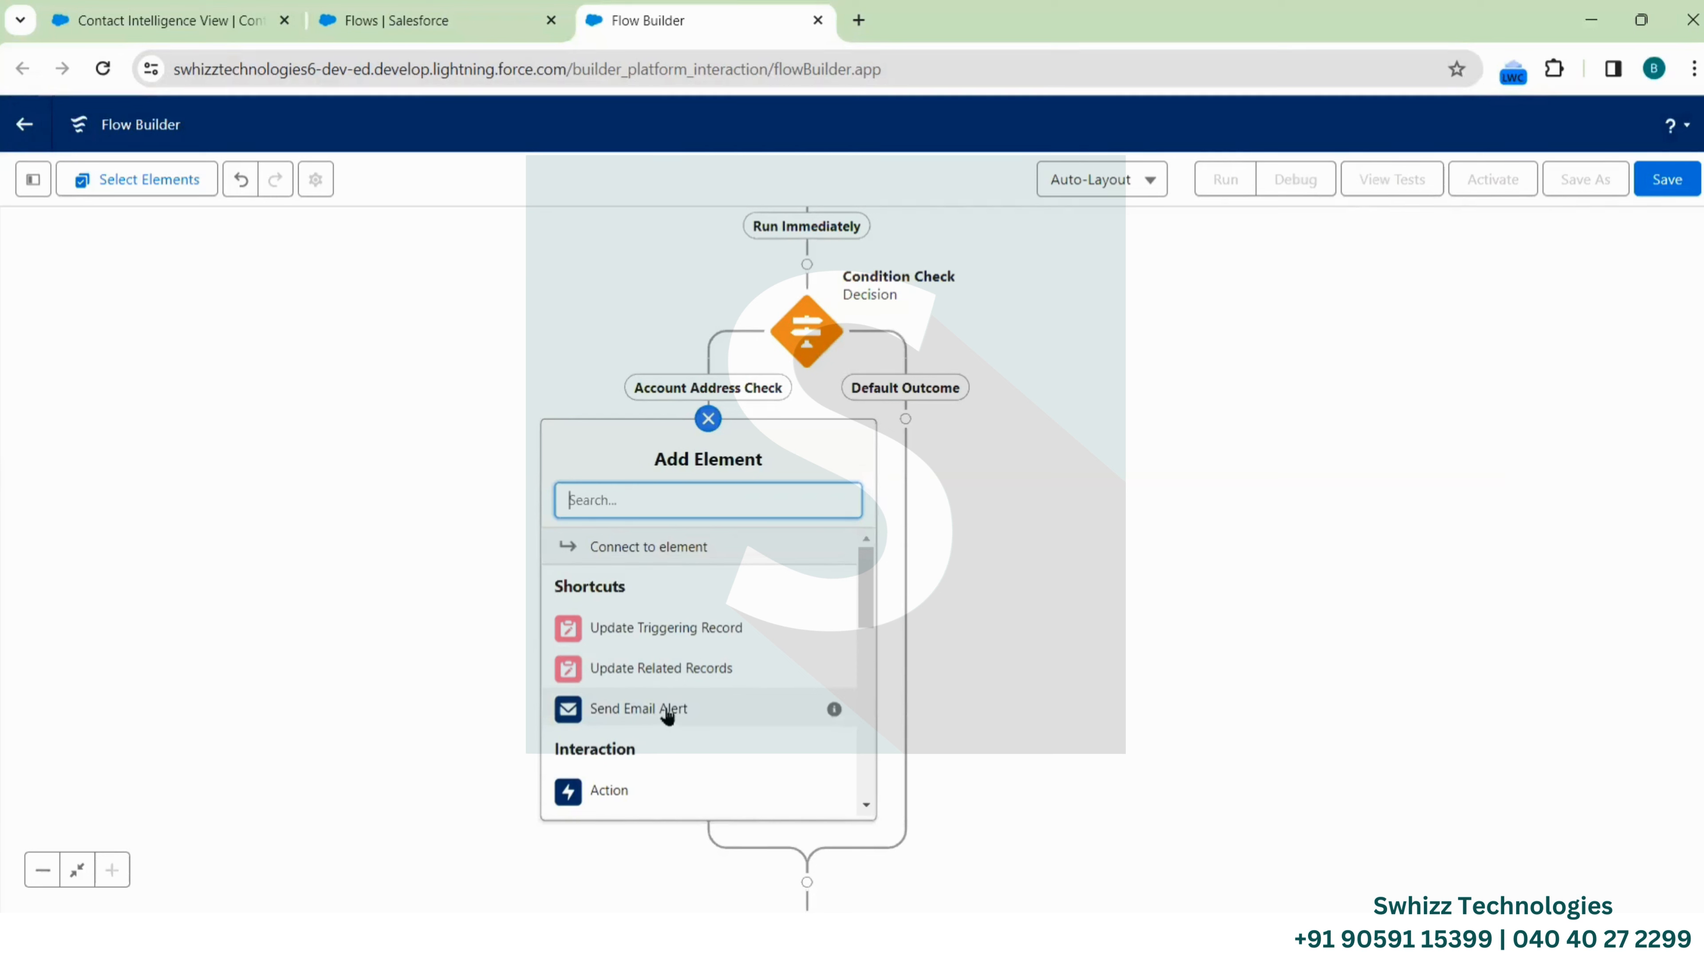
pyautogui.scroll(-2, 655, 657)
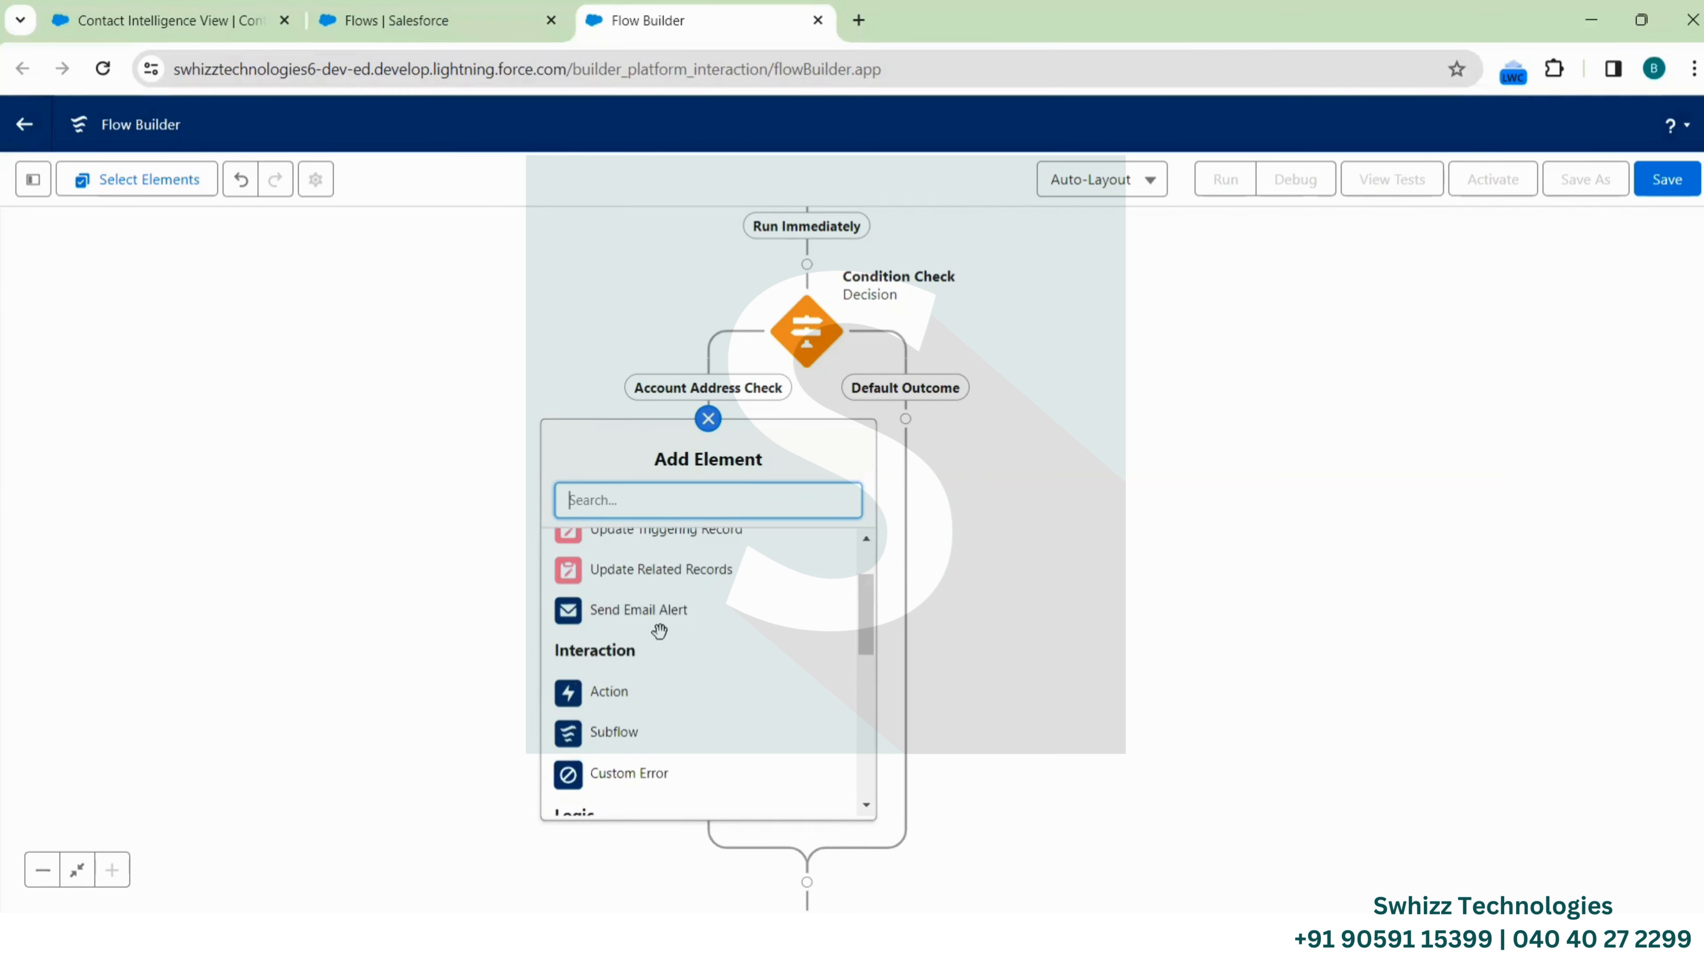
pyautogui.scroll(-5, 667, 664)
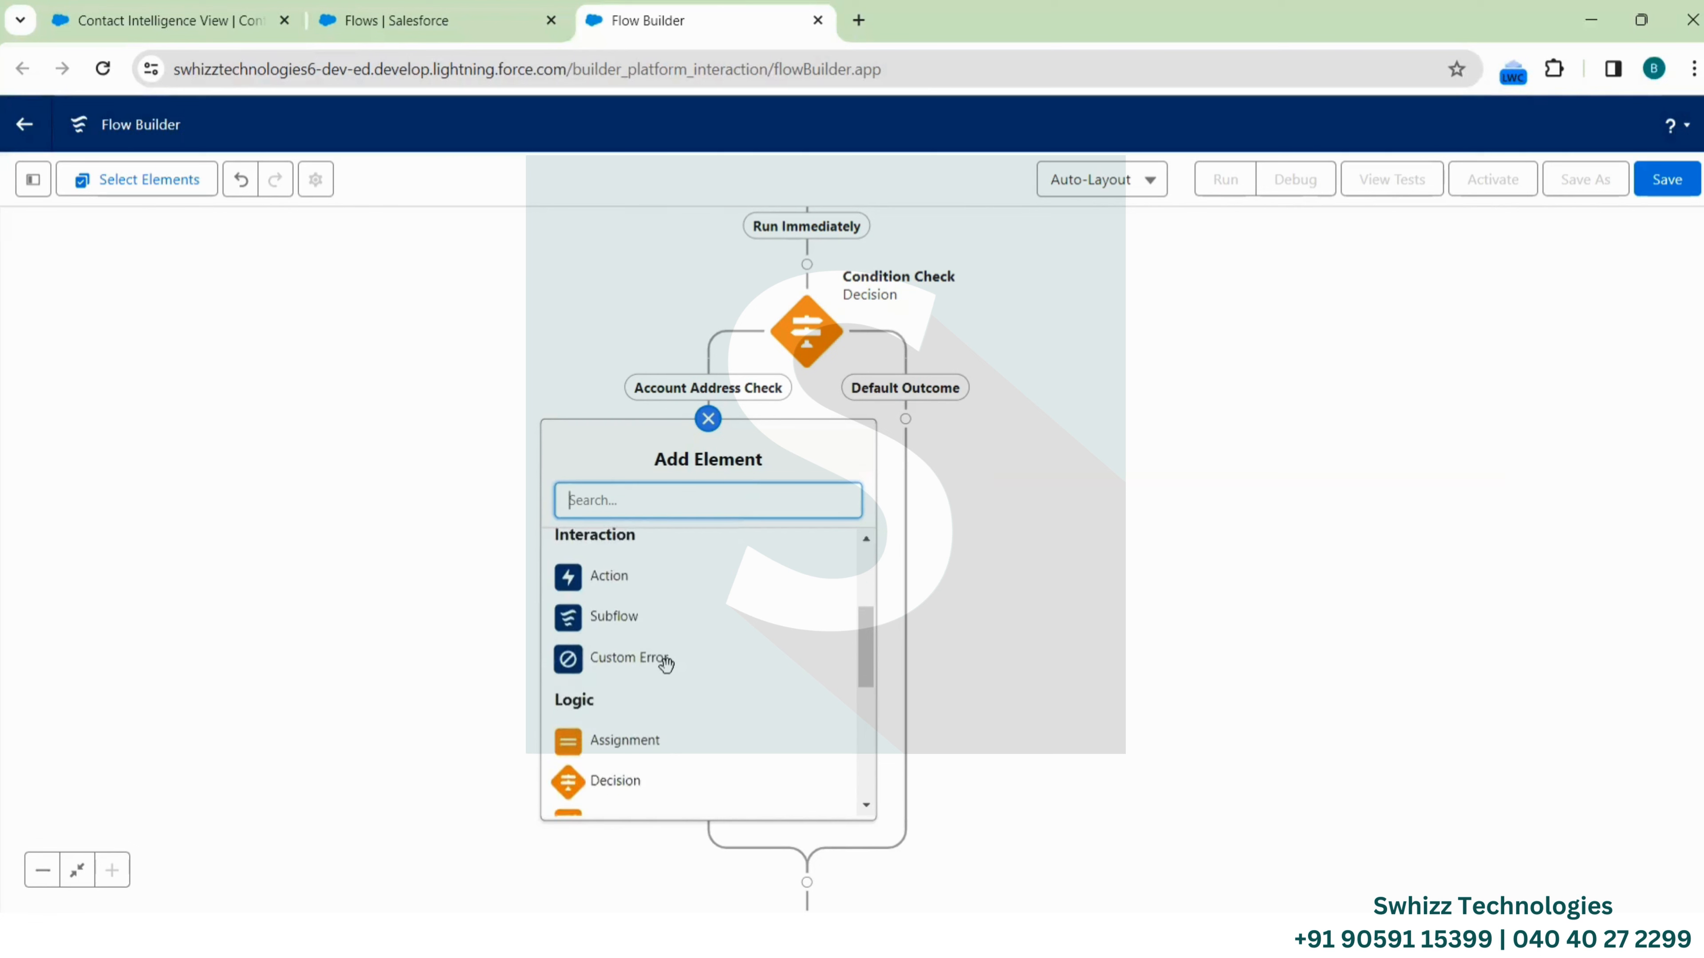
pyautogui.scroll(-4, 669, 677)
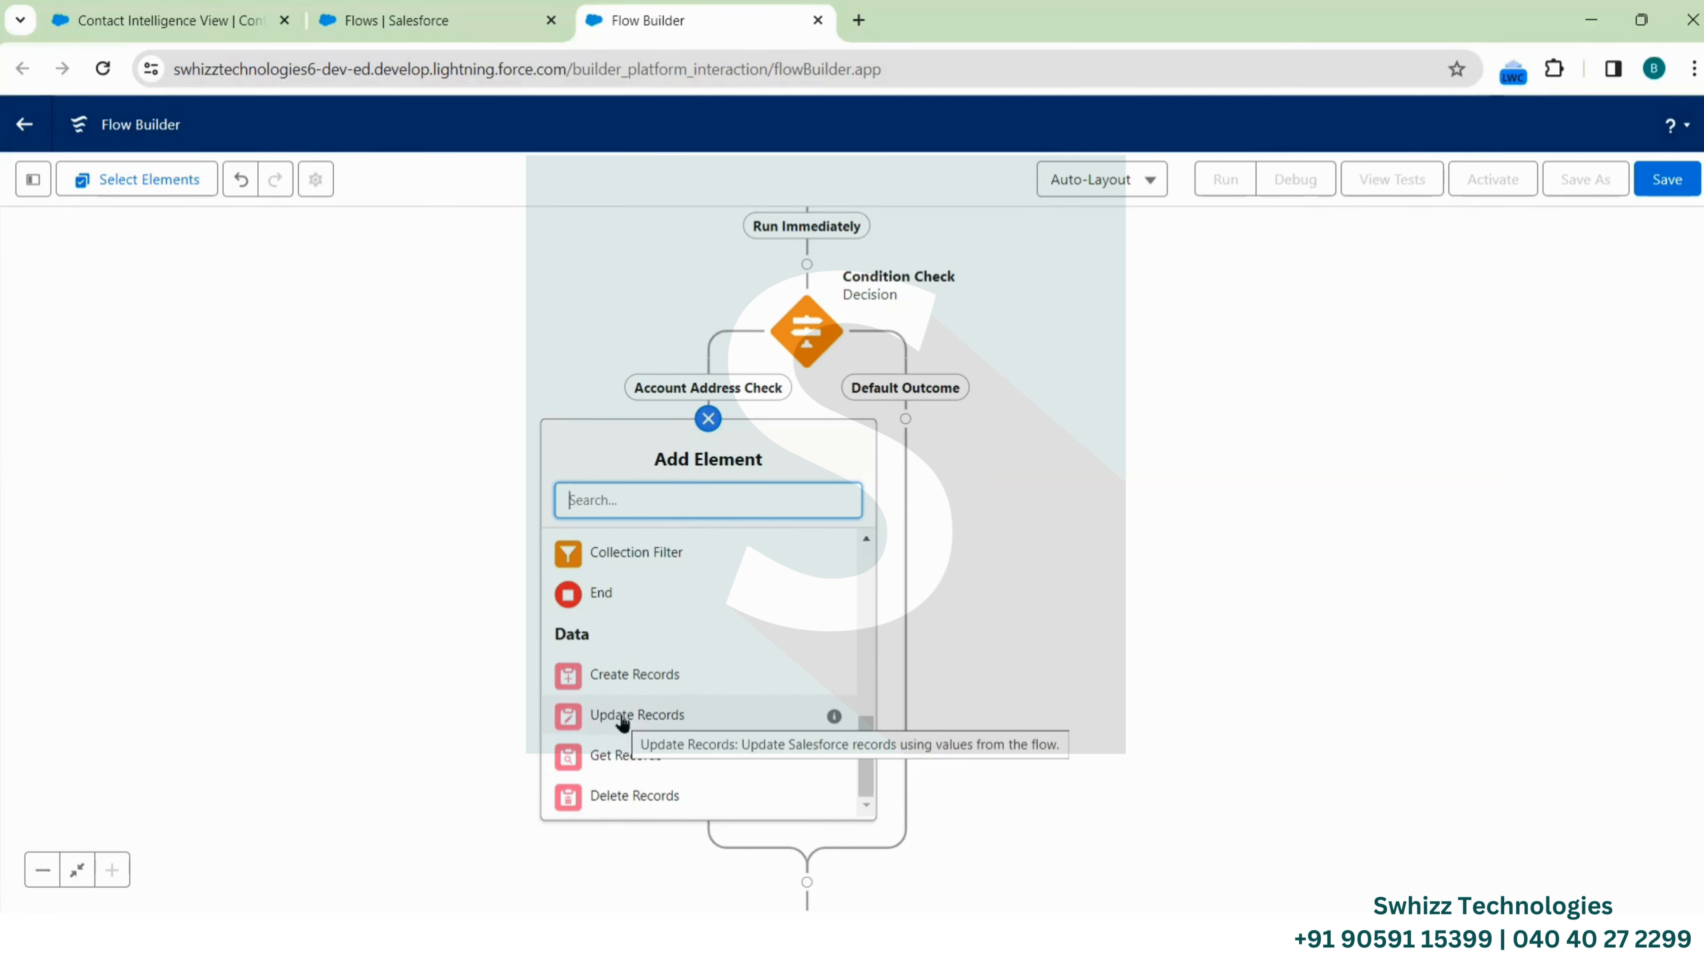
pyautogui.scroll(5, 678, 619)
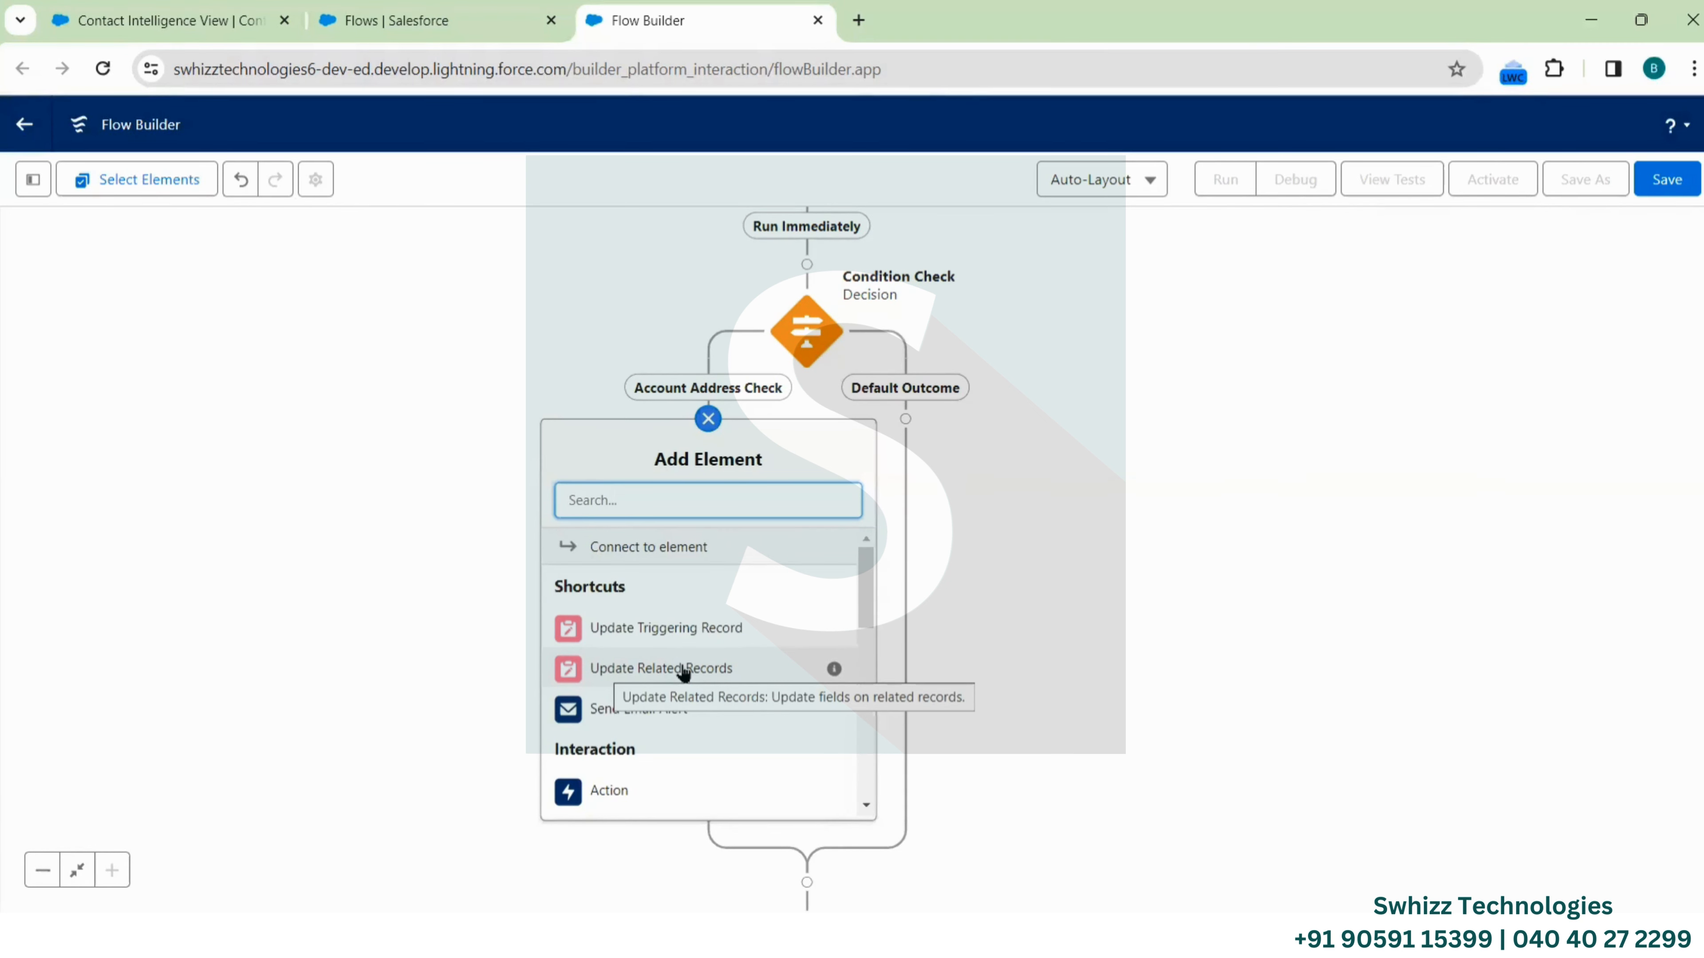
pyautogui.scroll(-5, 683, 672)
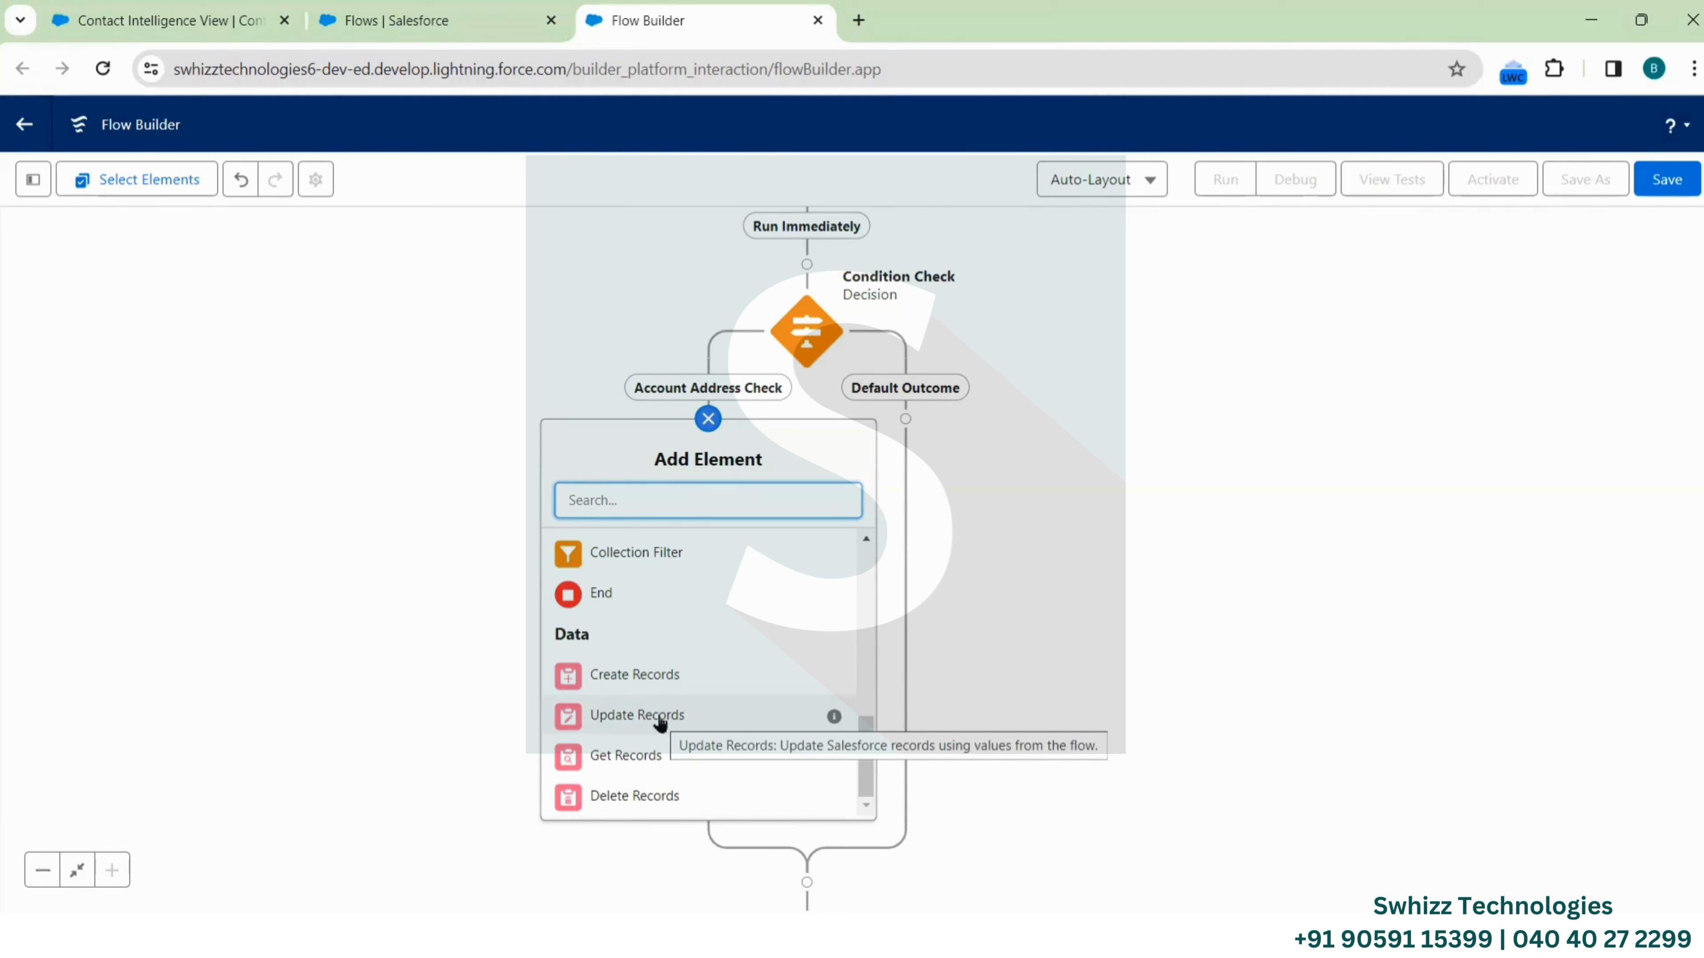
pyautogui.scroll(5, 668, 667)
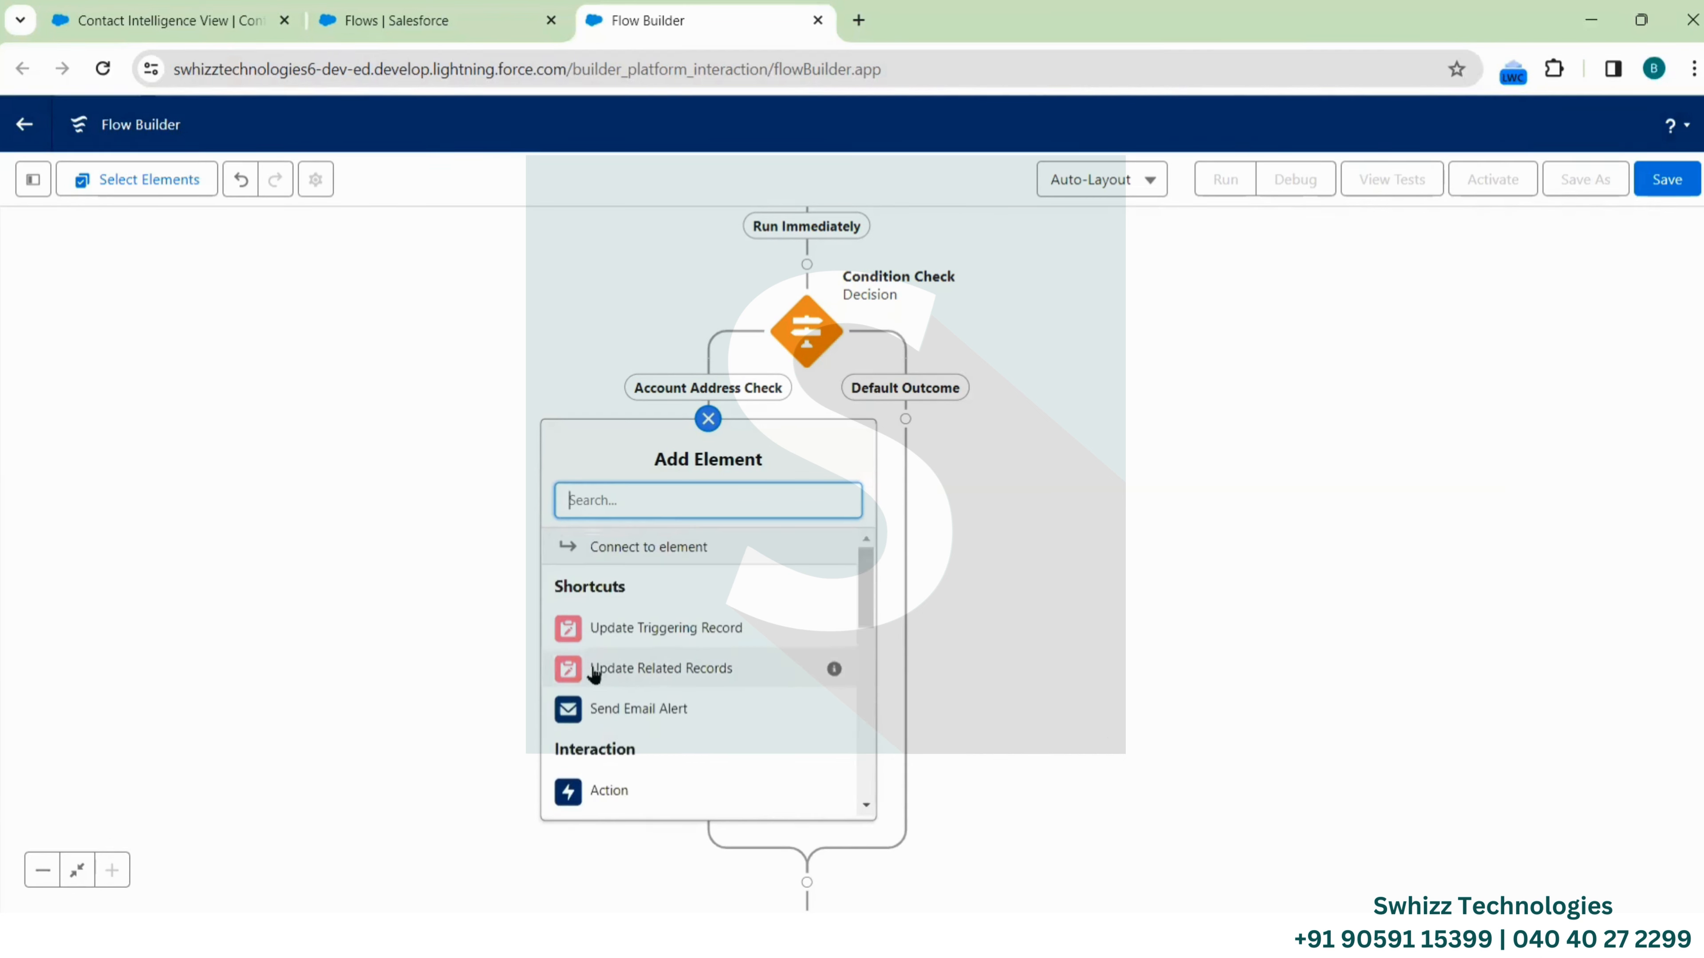
pyautogui.click(612, 671)
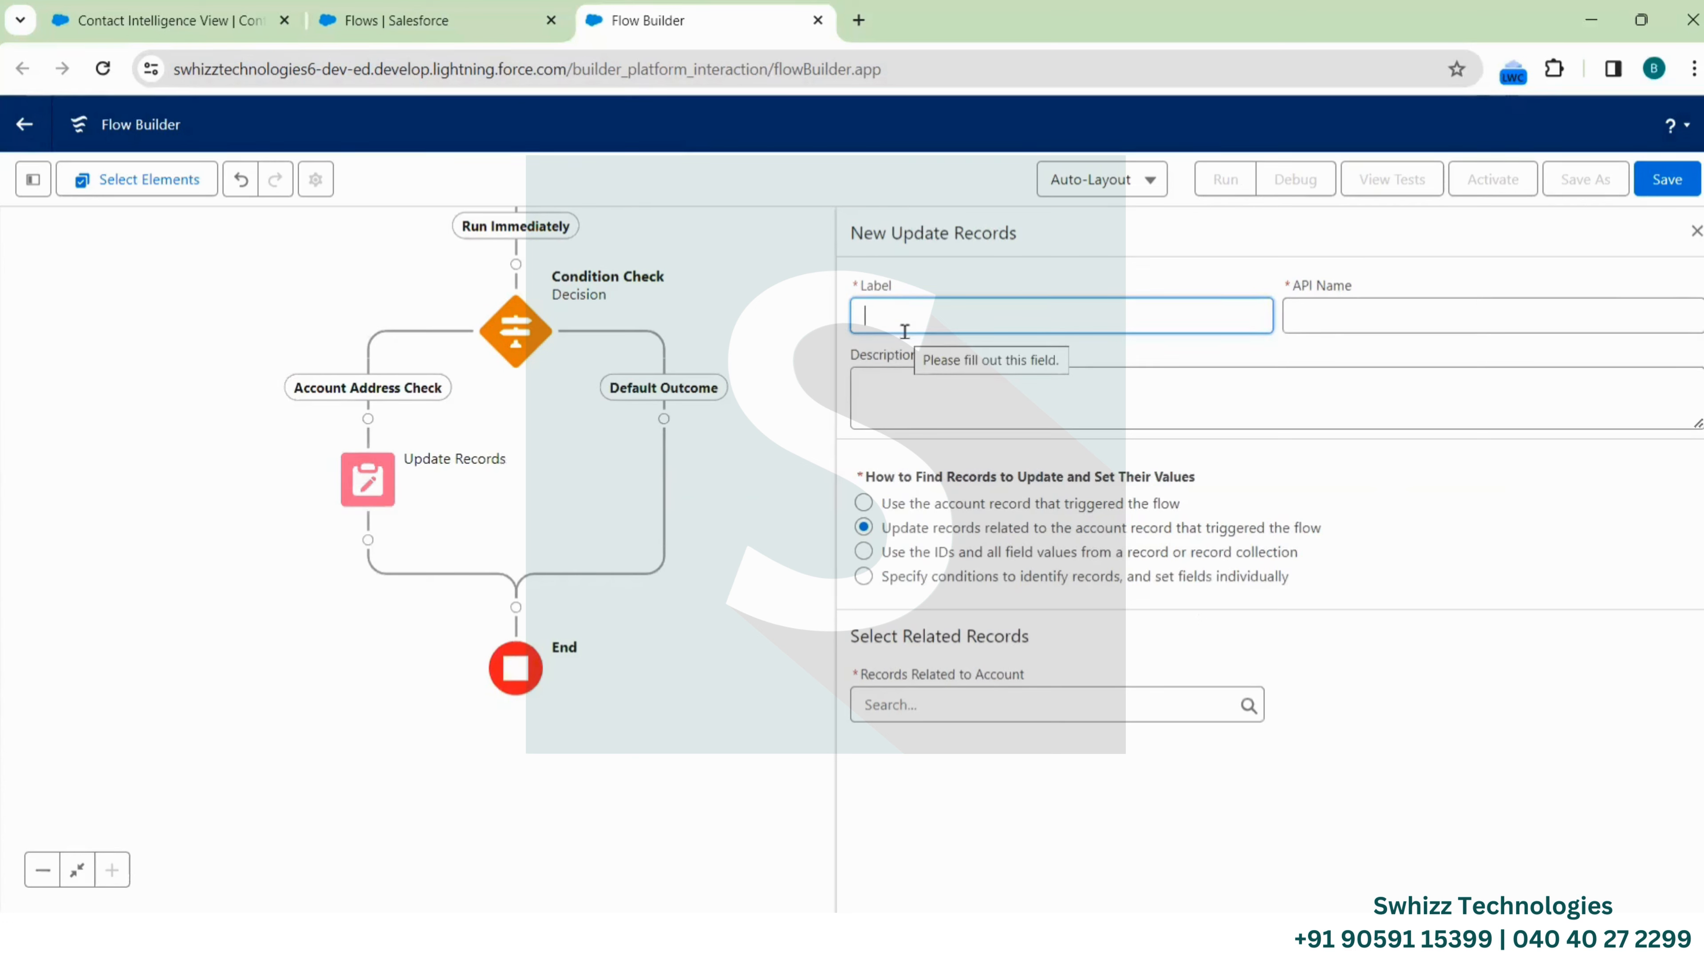
# Label the element 'Update Contact Records' and let the API name auto-fill to Update_Contact_Records
pyautogui.write('Update')
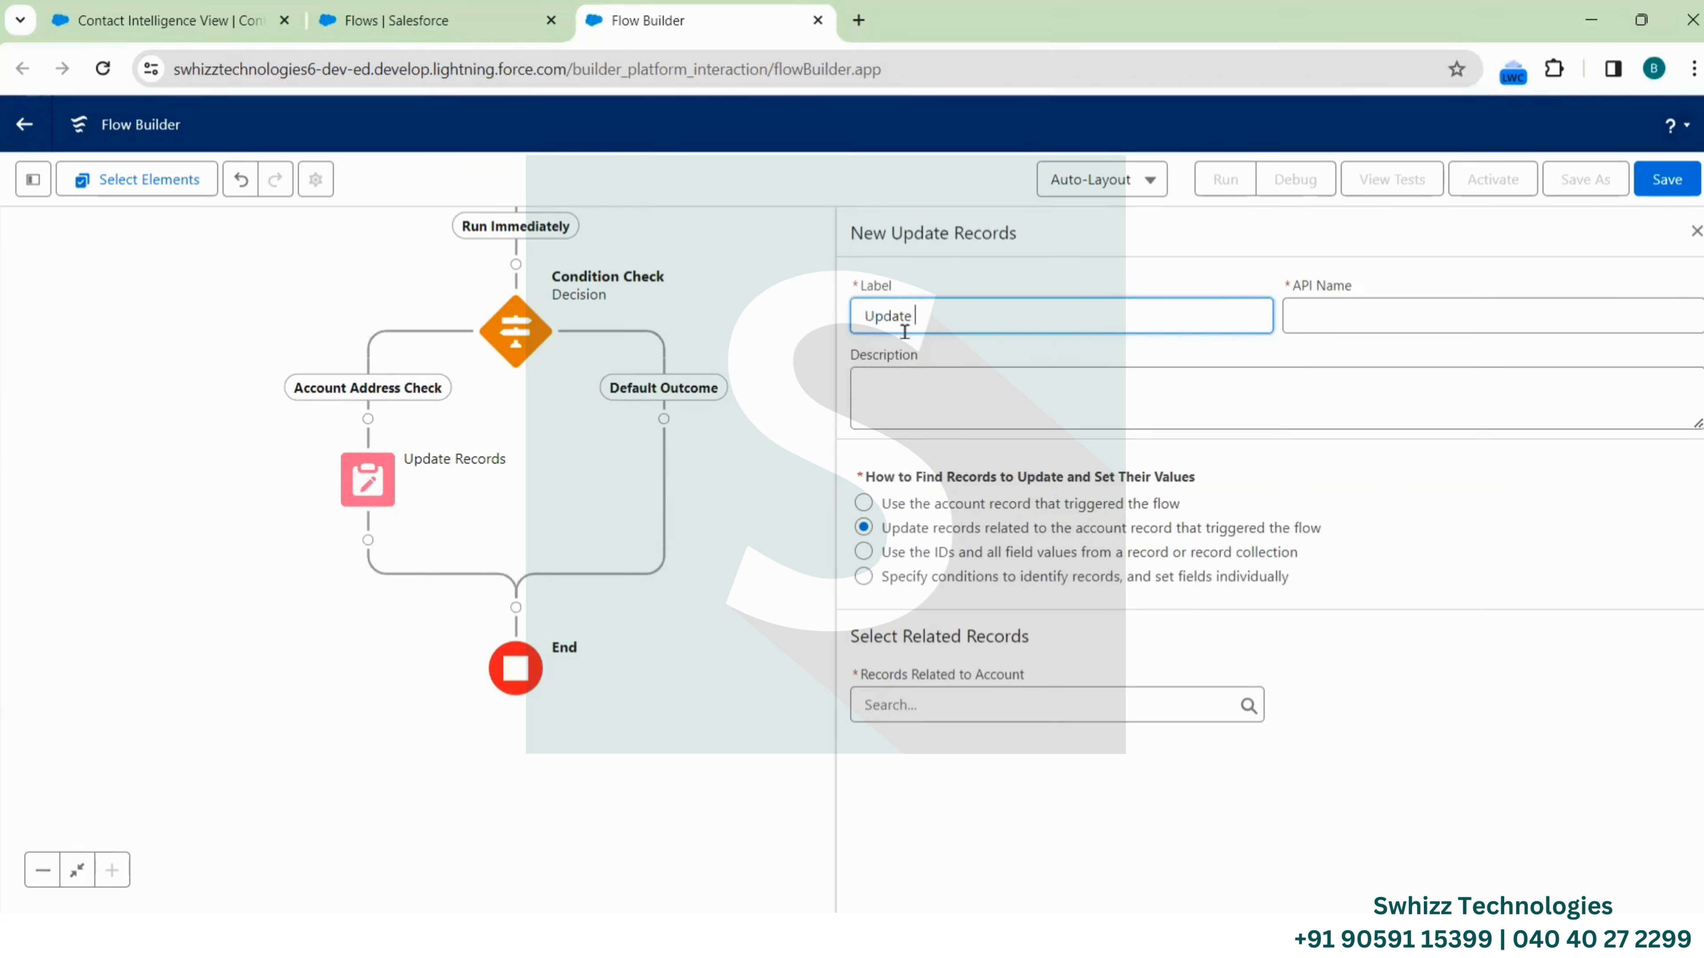
pyautogui.write(' Contact Records')
pyautogui.click(1299, 314)
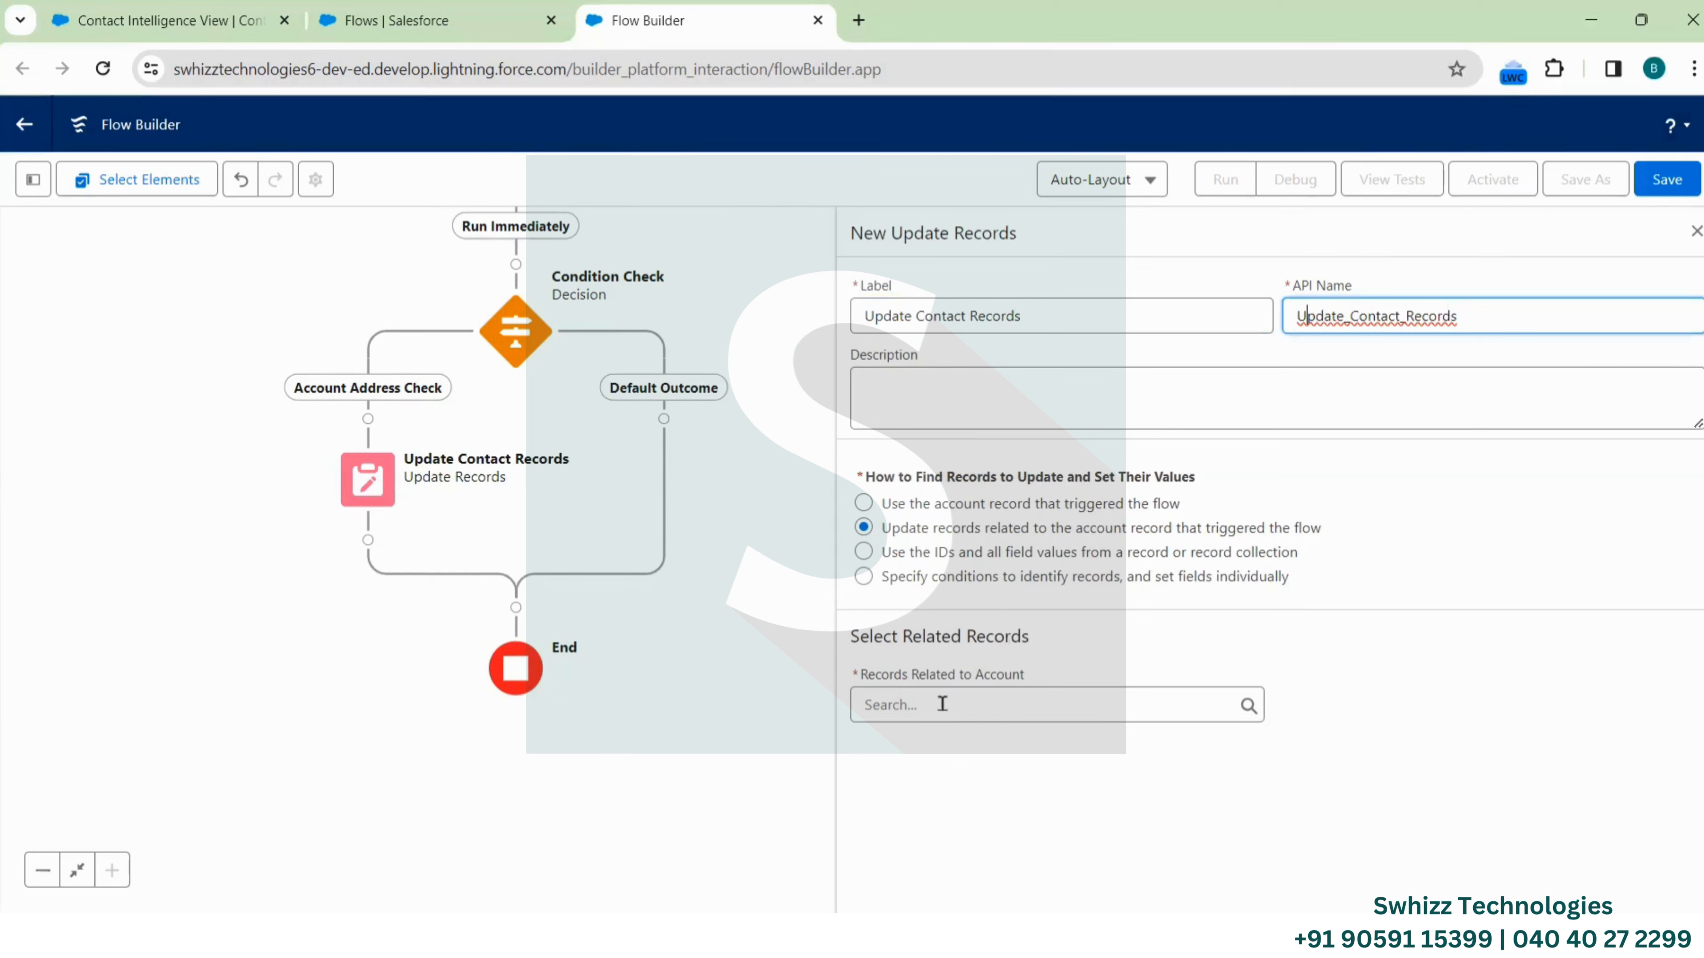
# Target $Record.Contacts as the related records and bring up the filter requirement choices
pyautogui.click(902, 704)
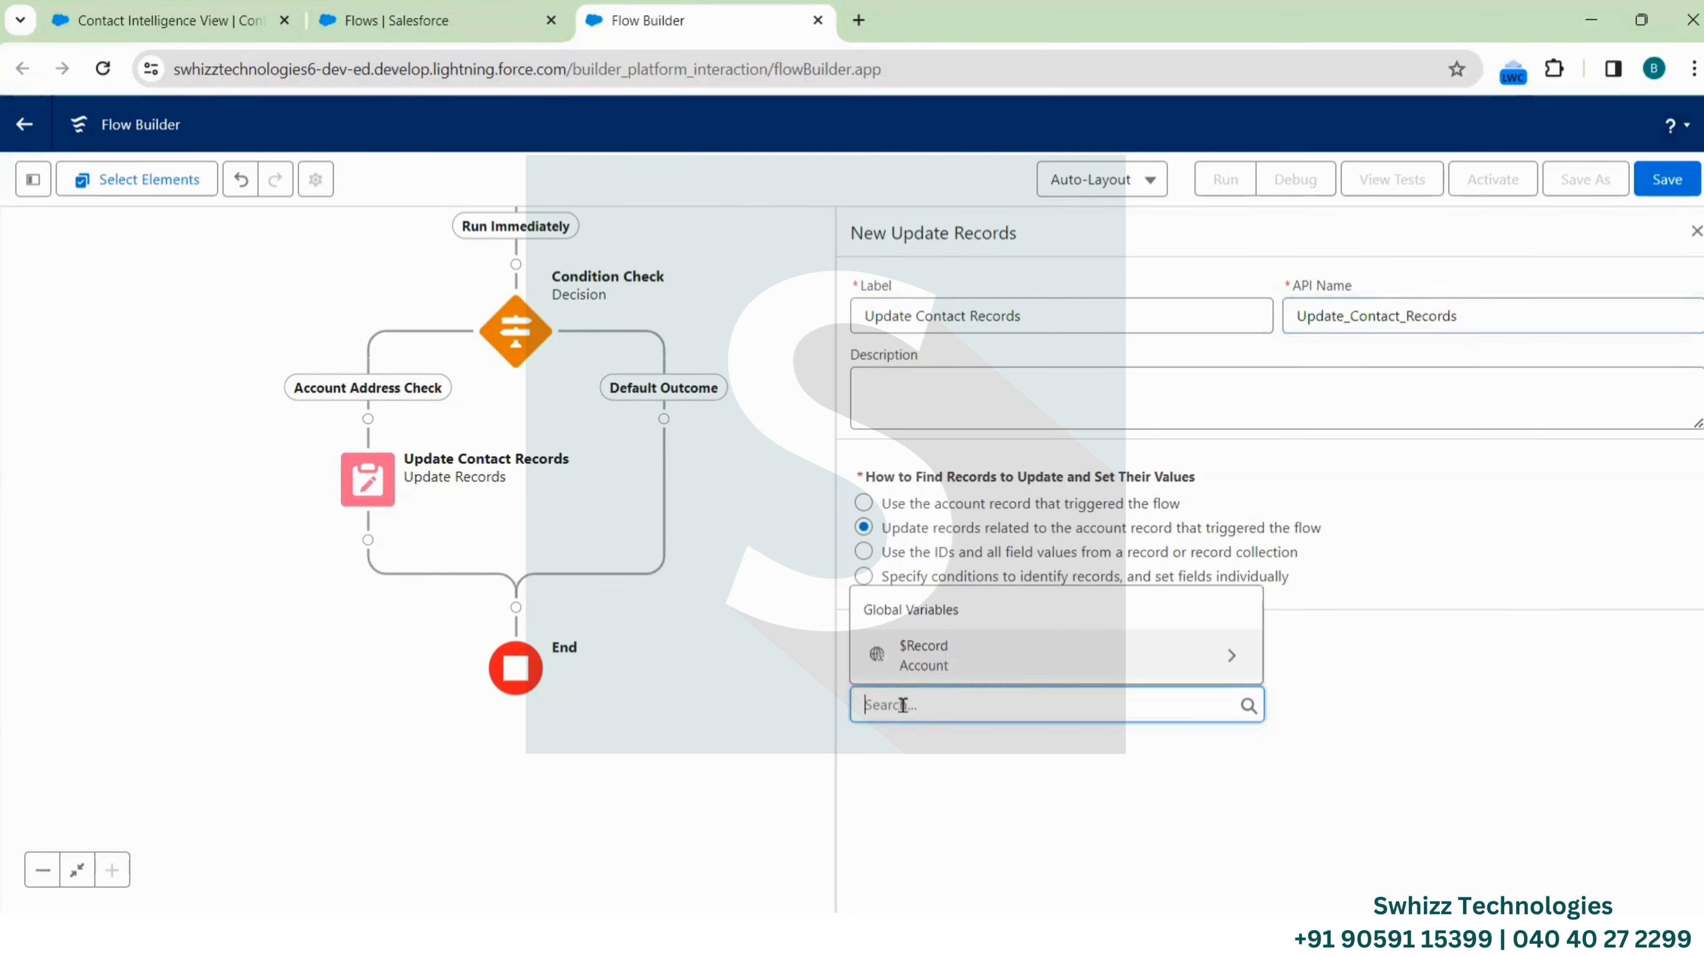
pyautogui.click(936, 652)
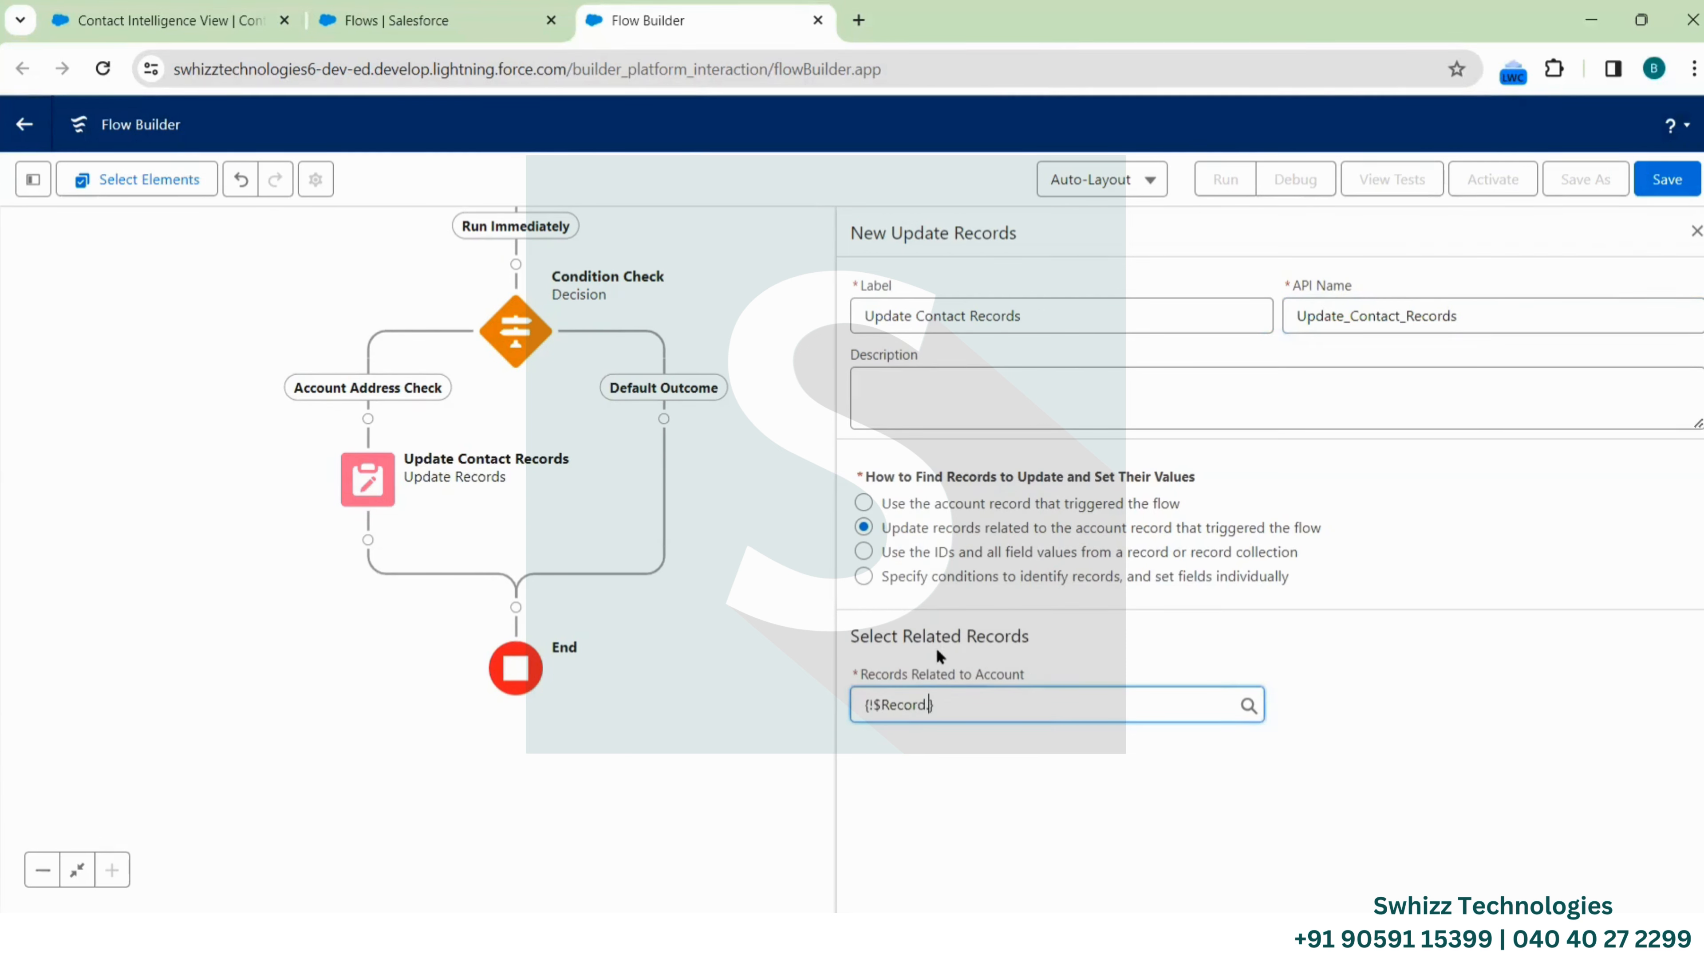
pyautogui.write('Cont')
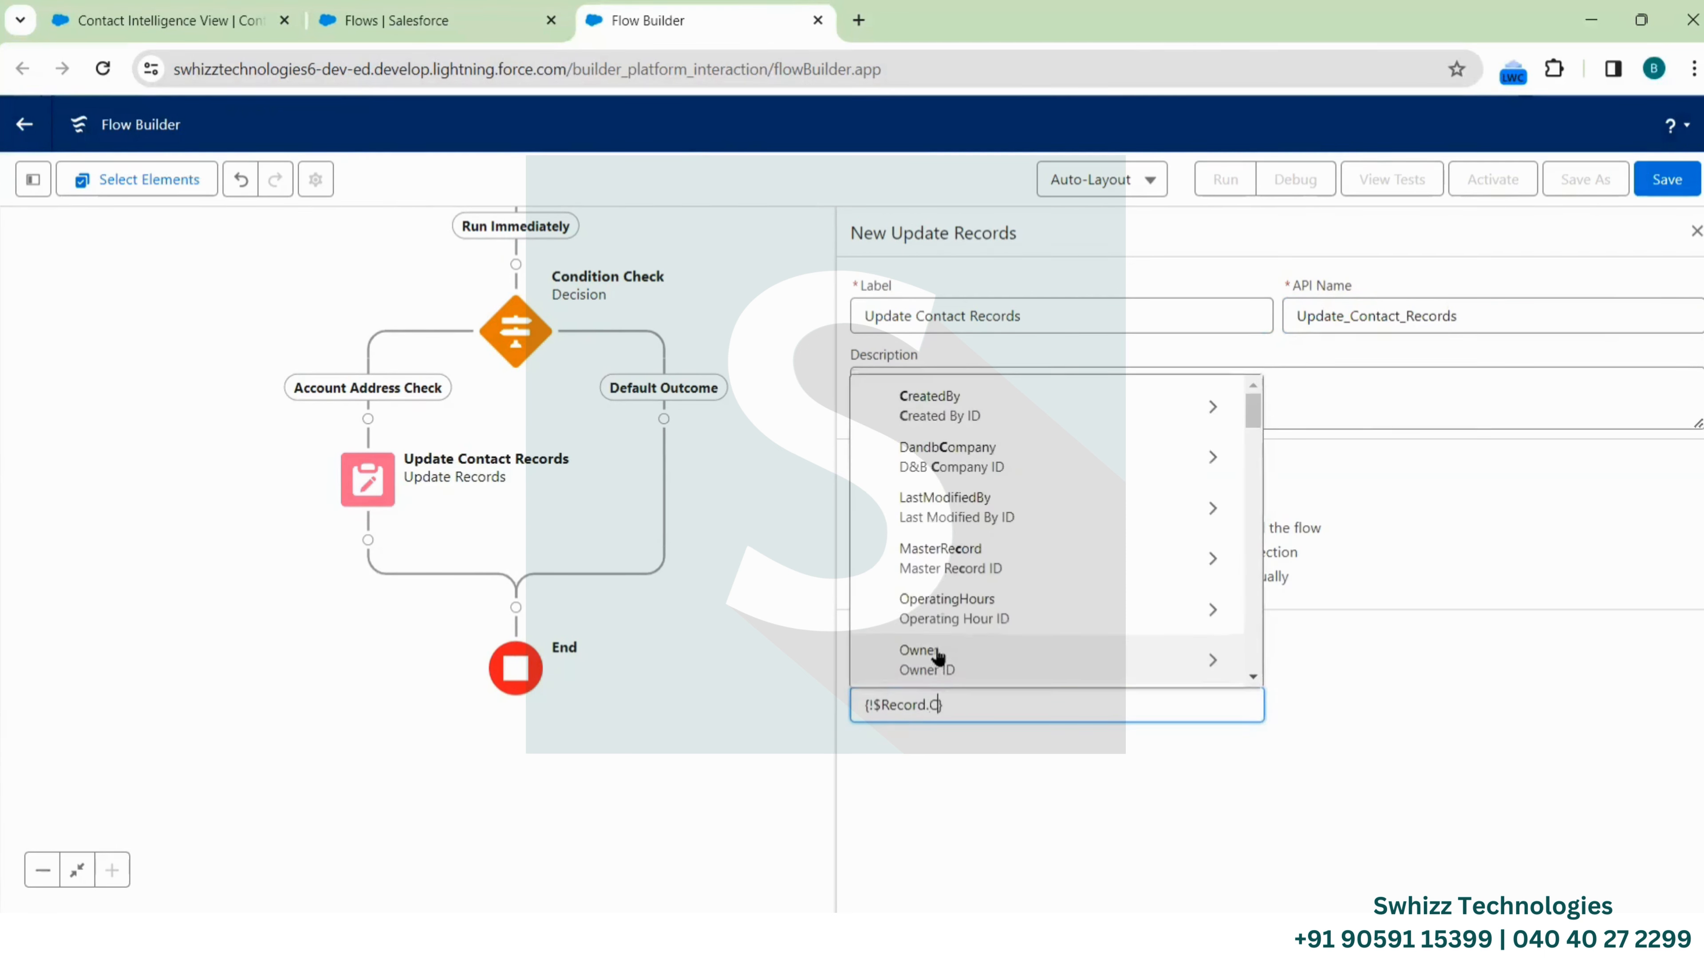
pyautogui.write('act')
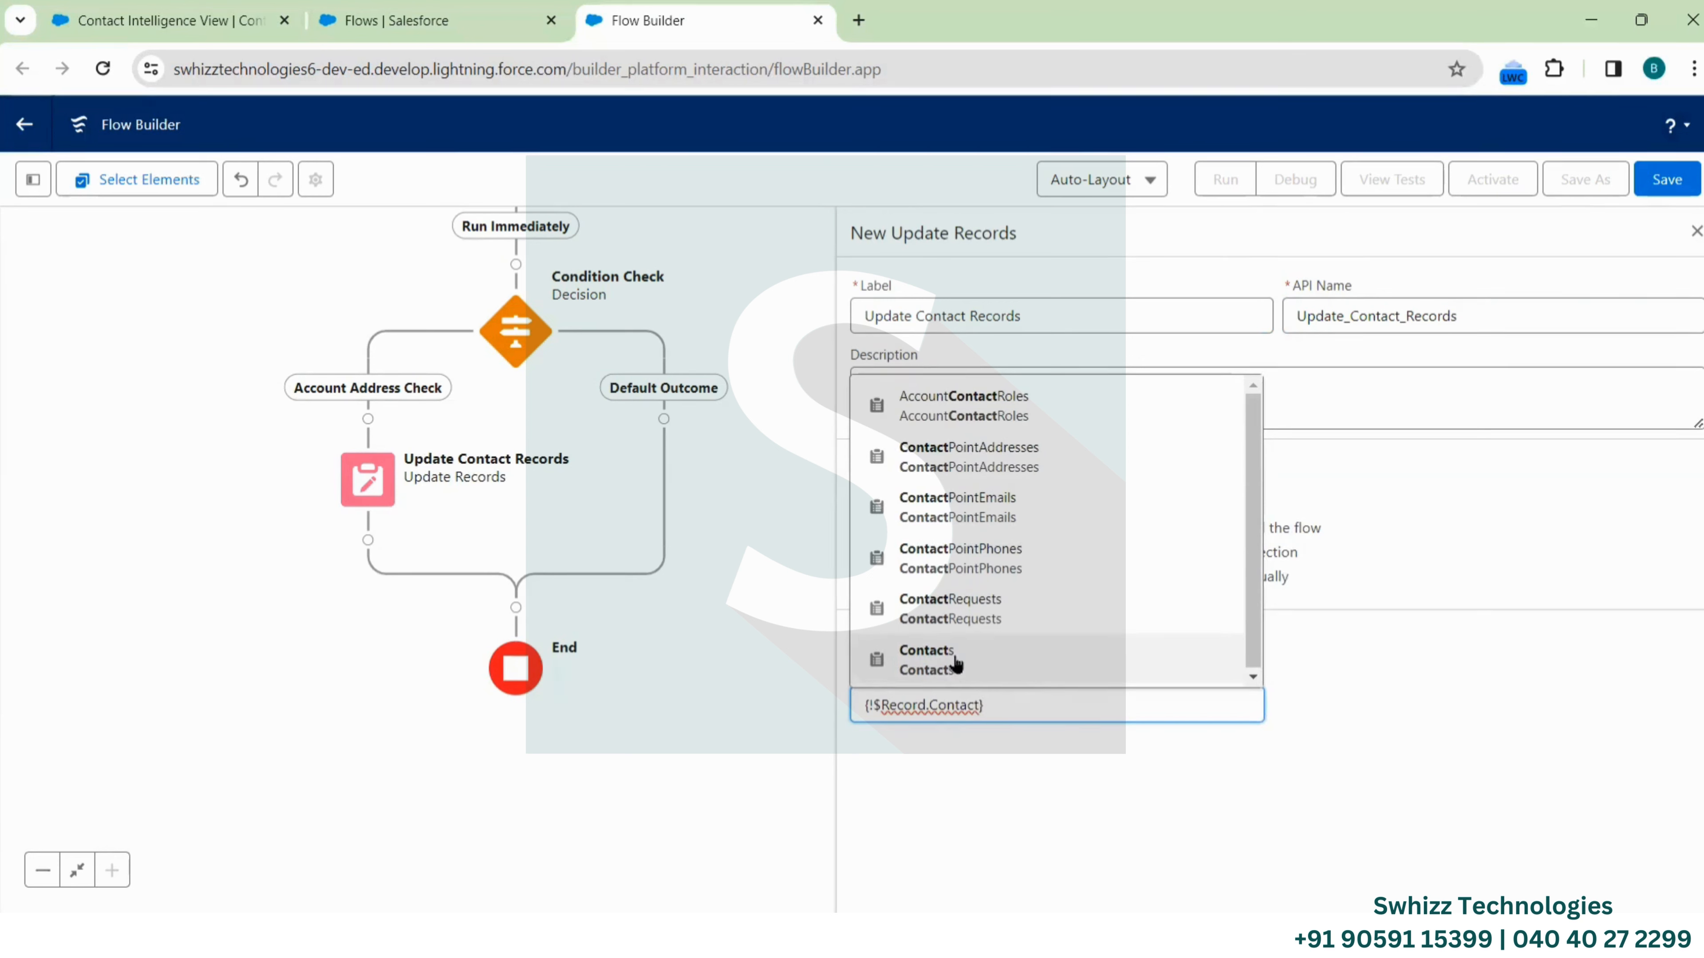
pyautogui.click(942, 658)
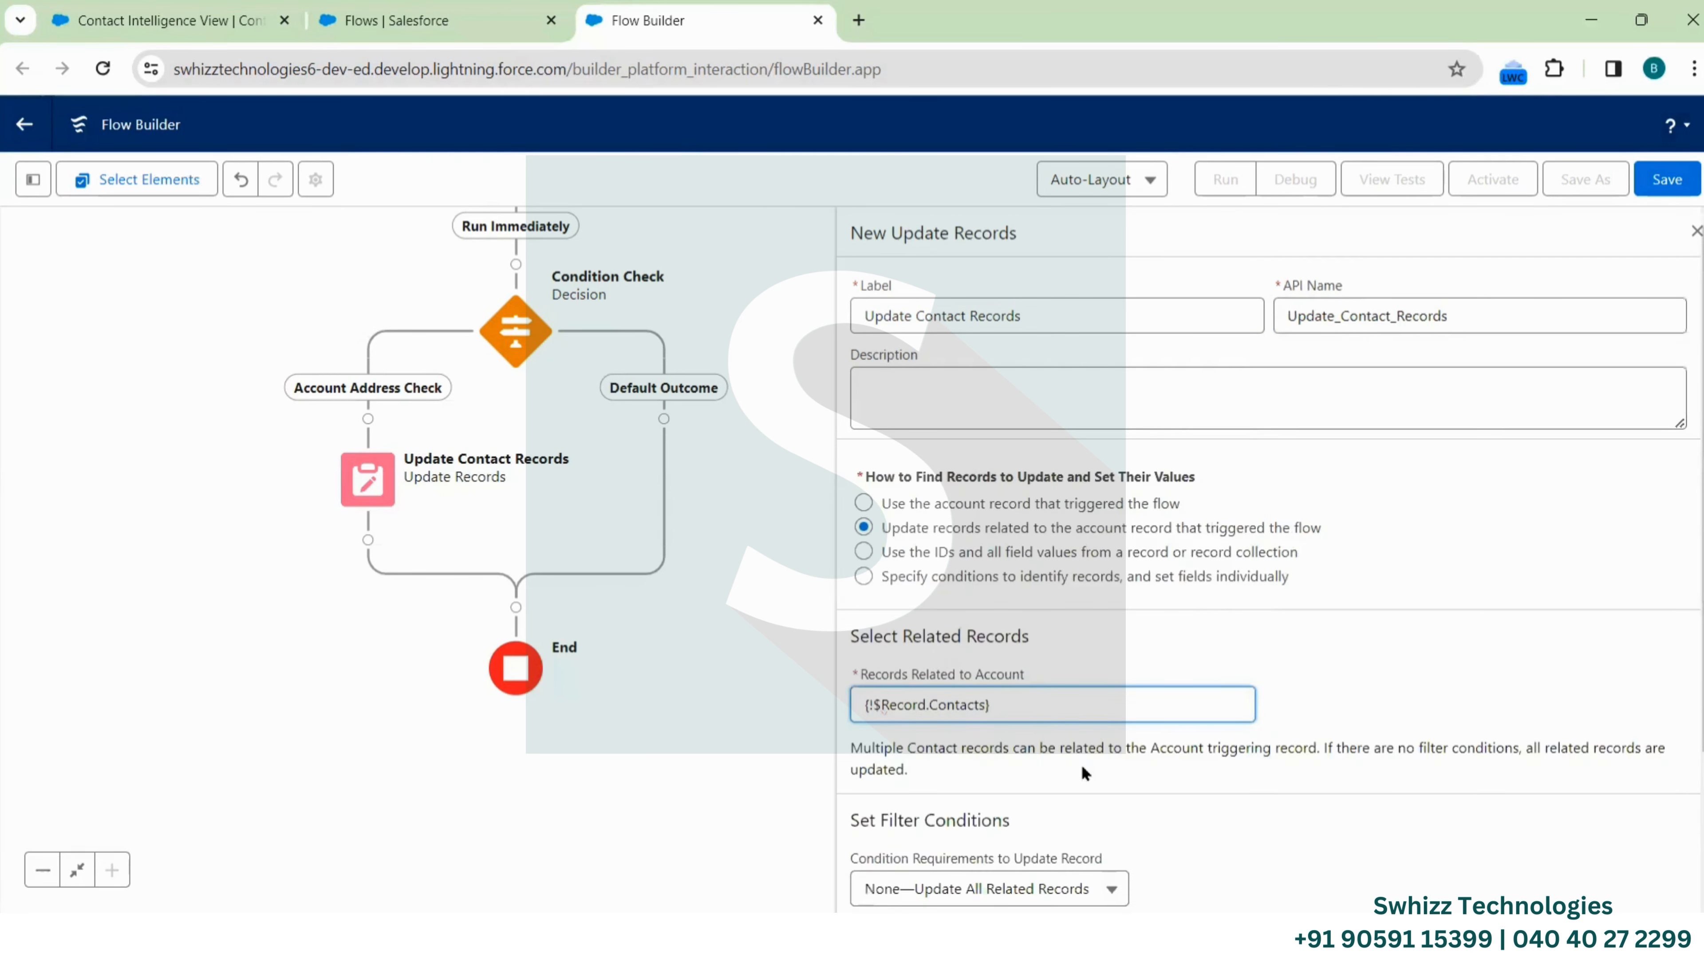
pyautogui.scroll(-3, 1081, 764)
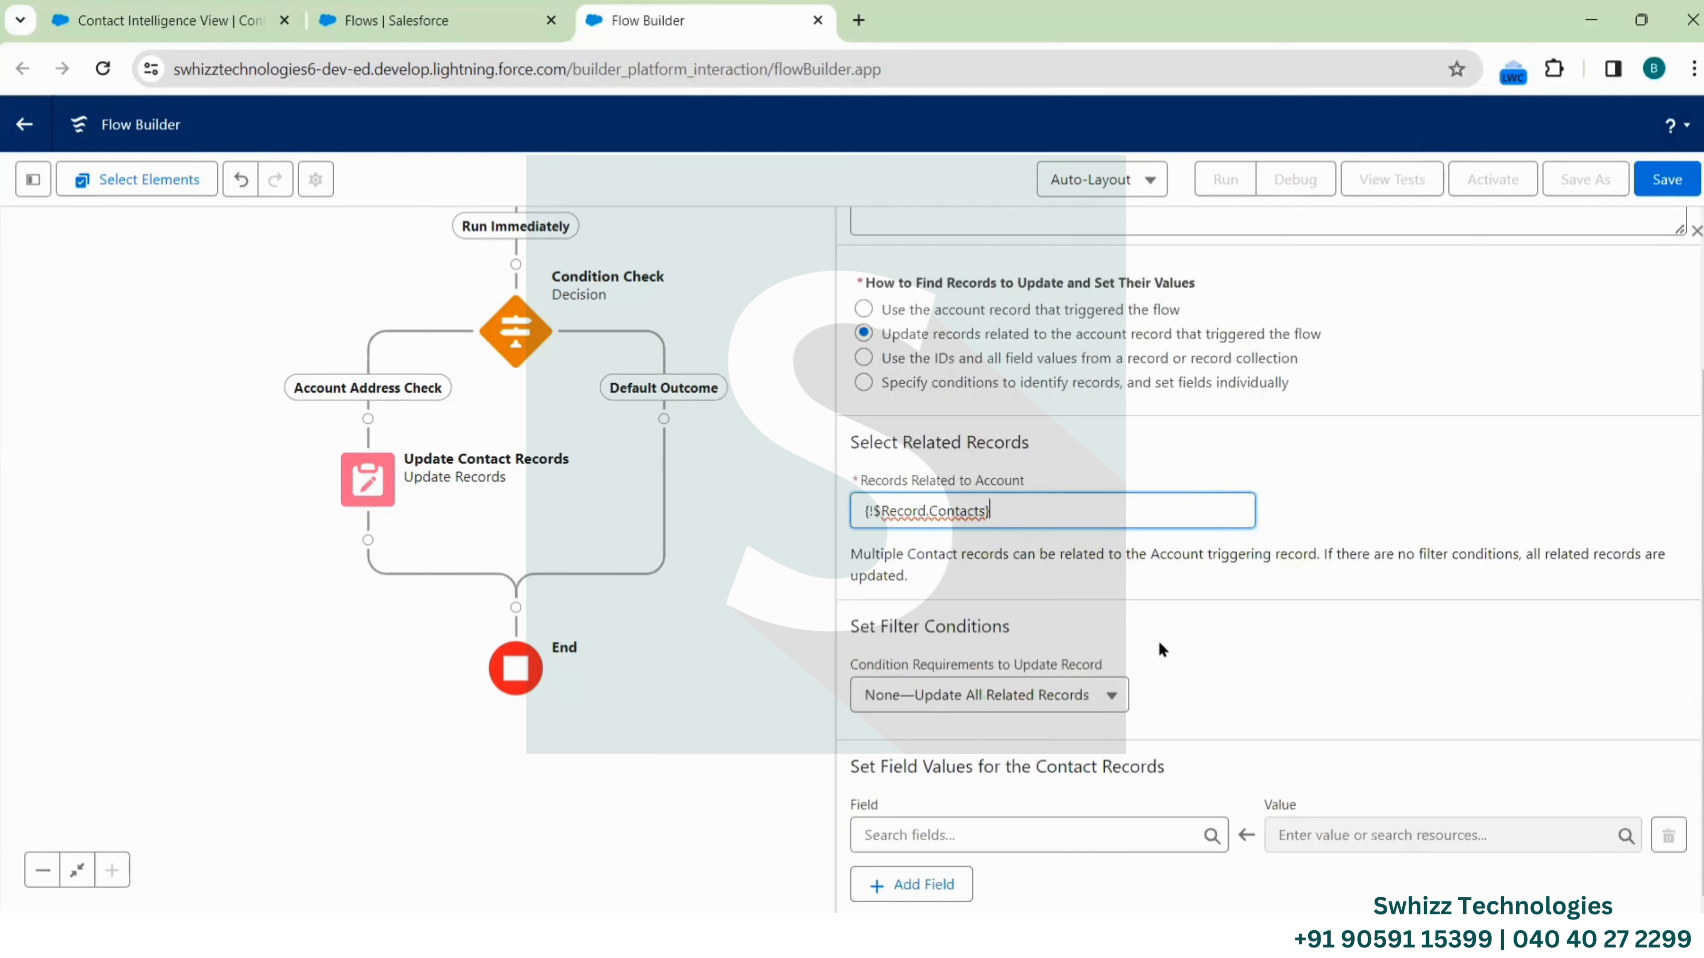
pyautogui.click(1073, 698)
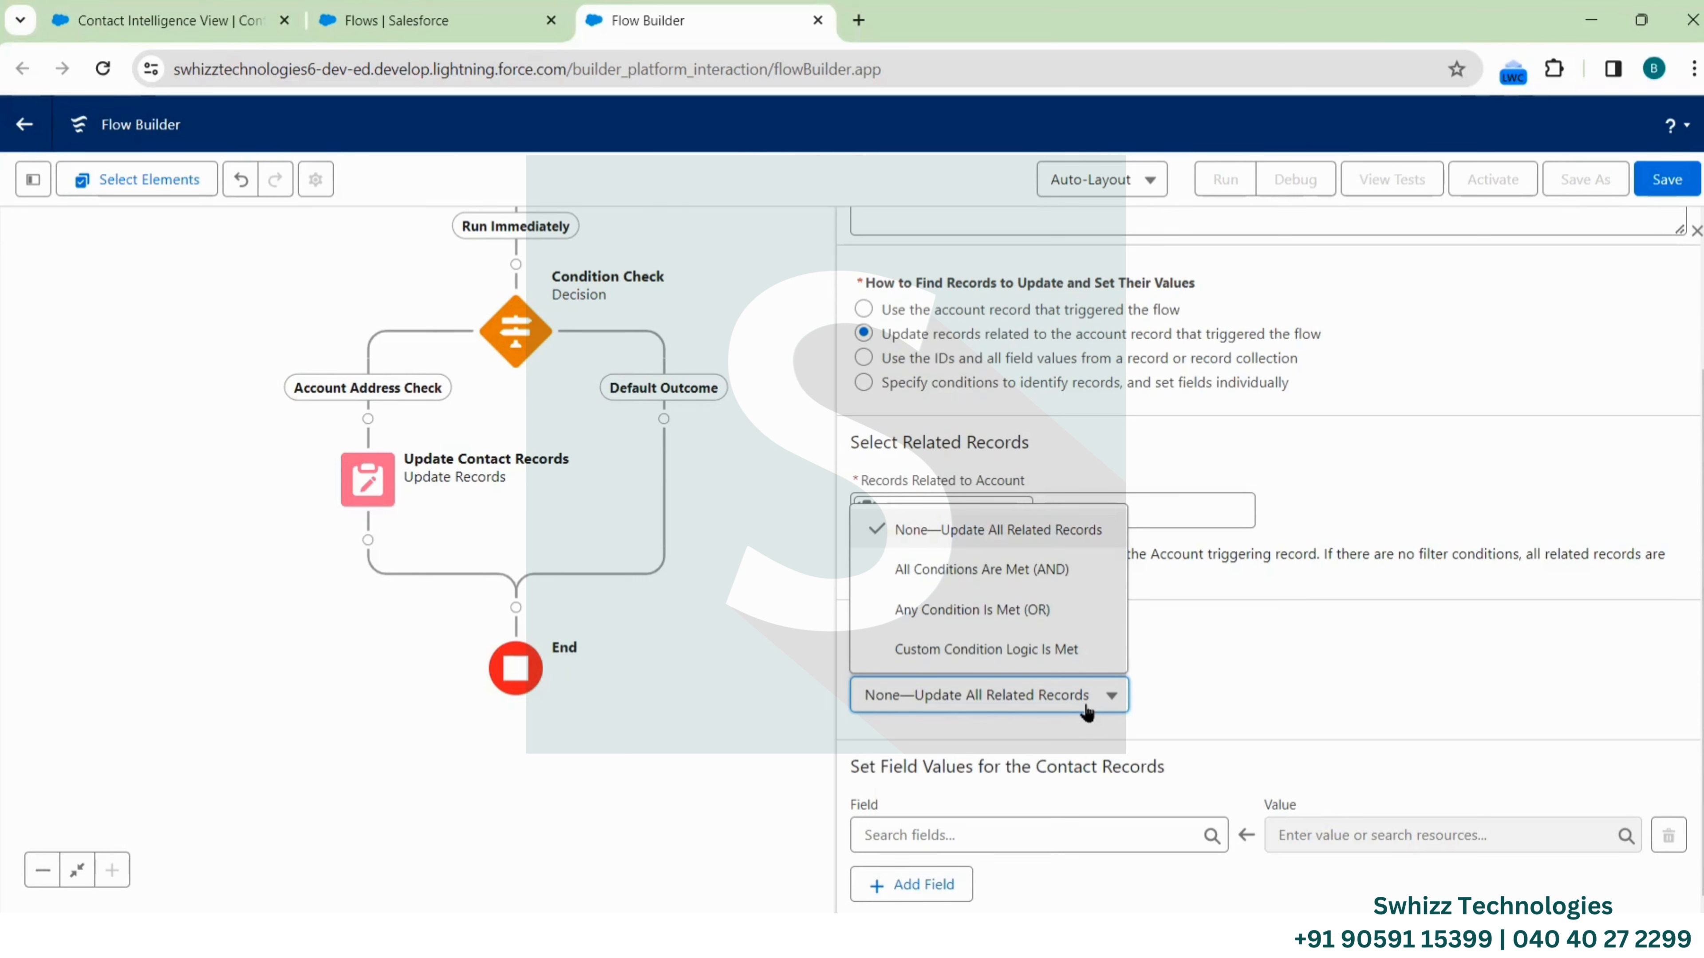
# Require all conditions and filter Contacts on AccountId Does Not Equal Empty String
pyautogui.click(1033, 582)
pyautogui.scroll(-2, 1248, 732)
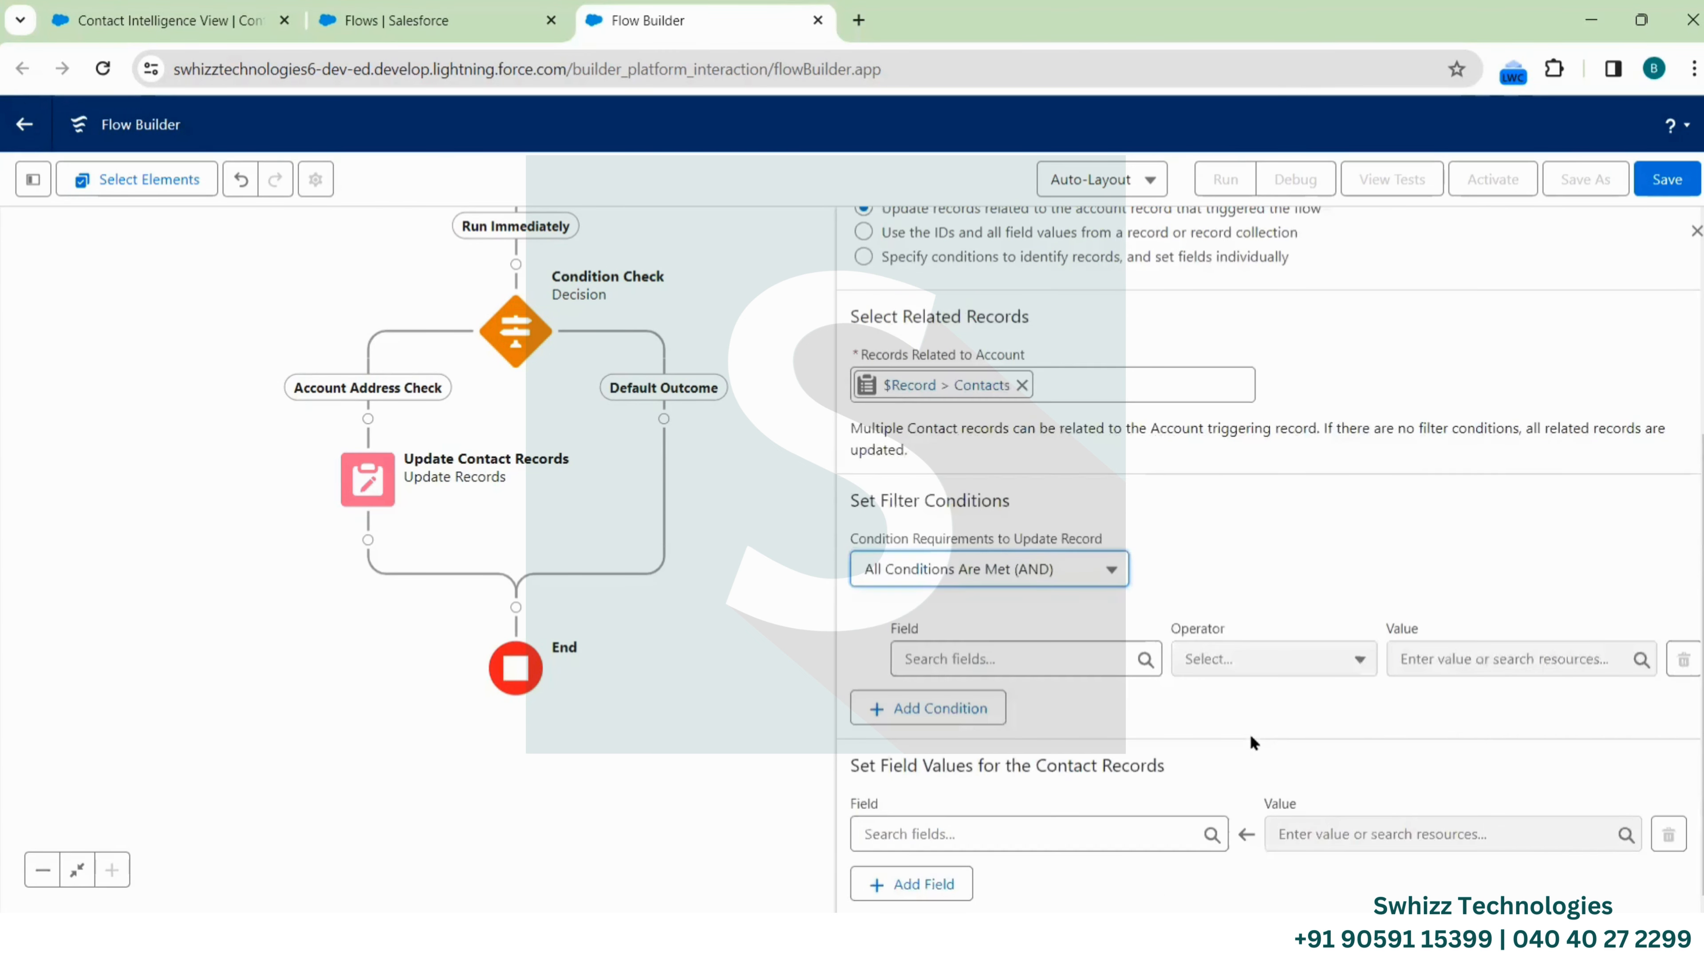
pyautogui.click(1071, 658)
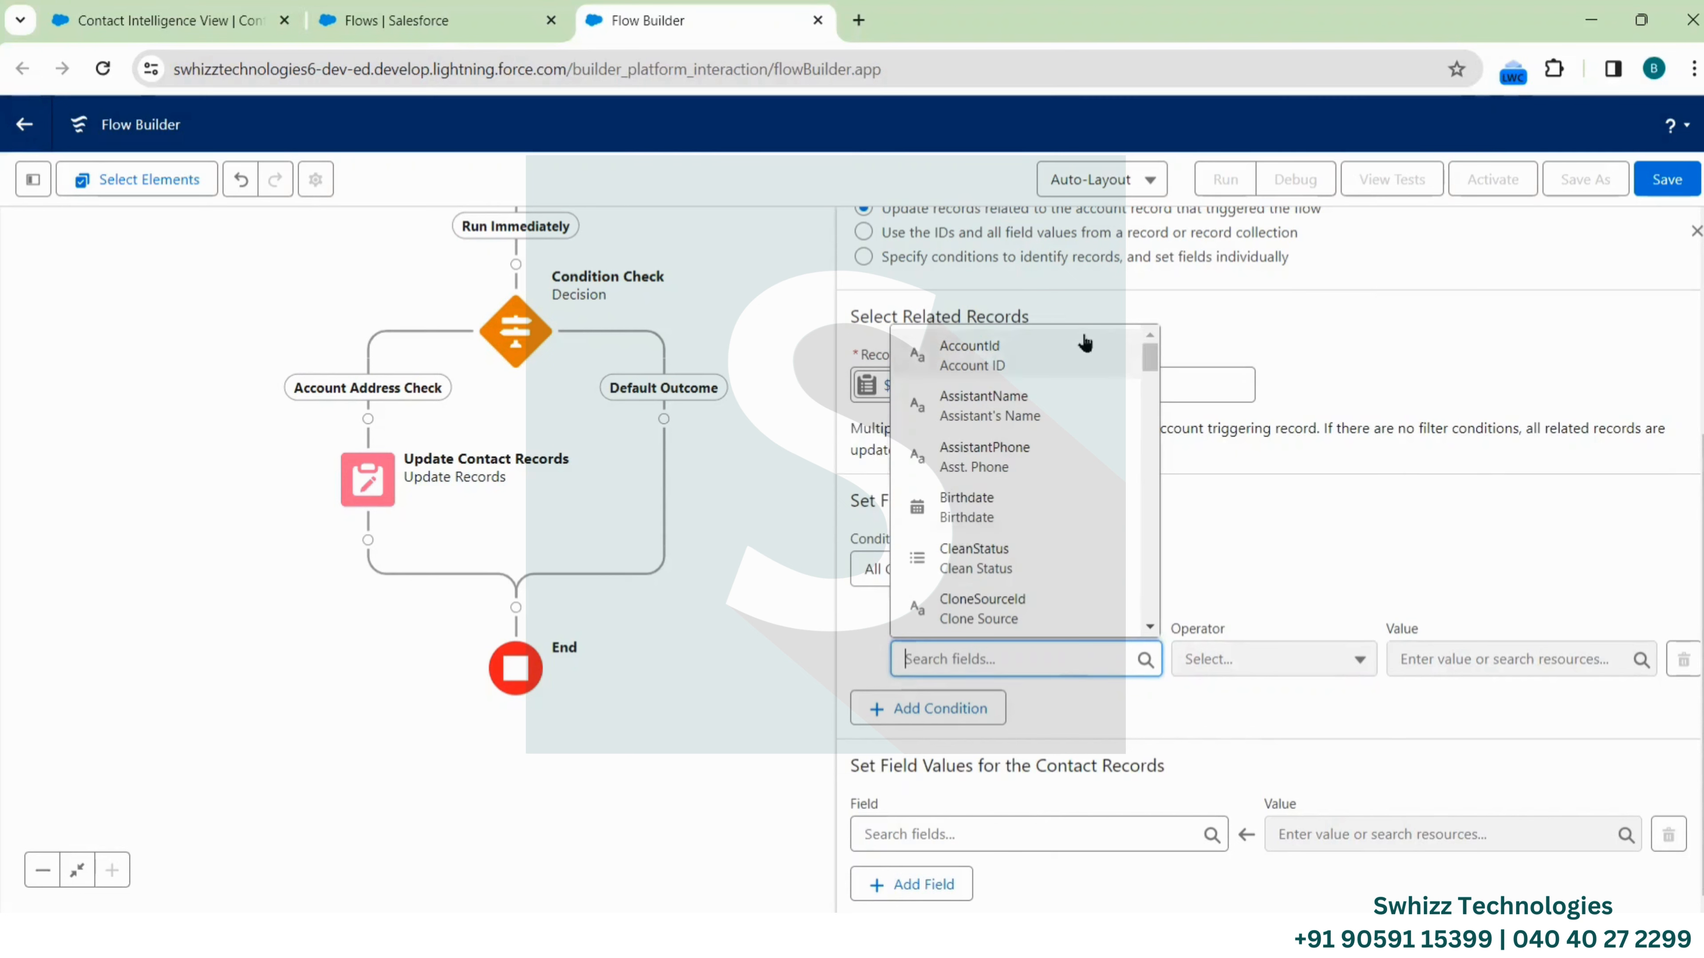
pyautogui.click(1081, 352)
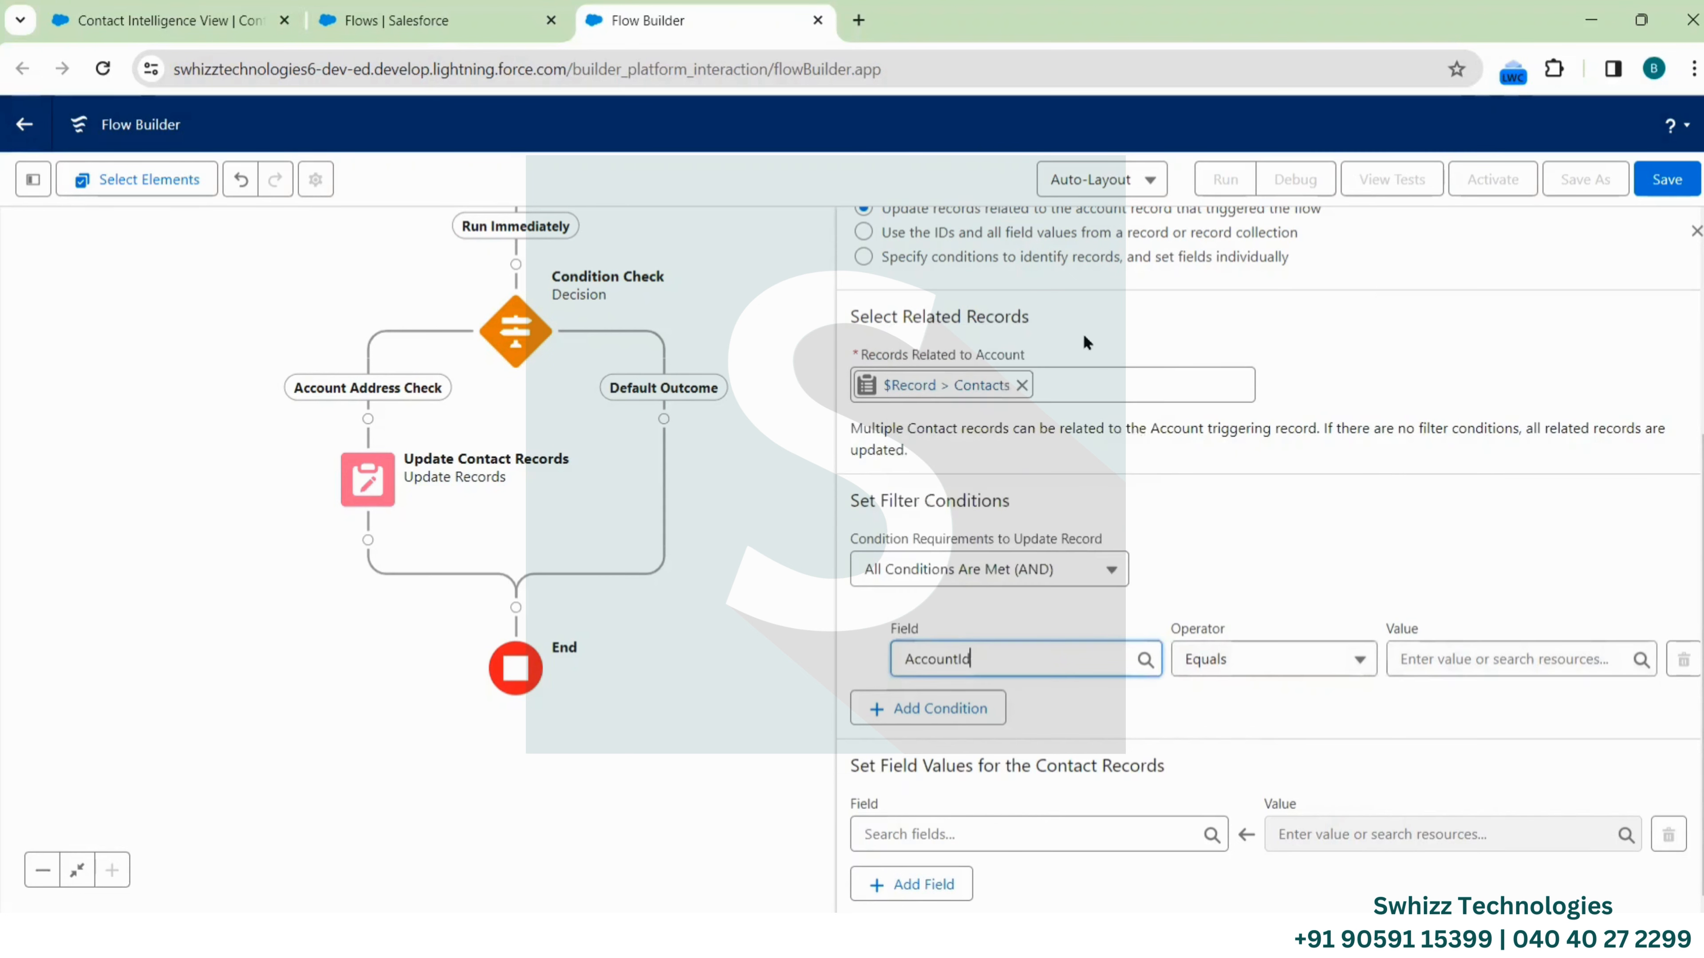
pyautogui.click(1429, 667)
pyautogui.scroll(-2, 1523, 494)
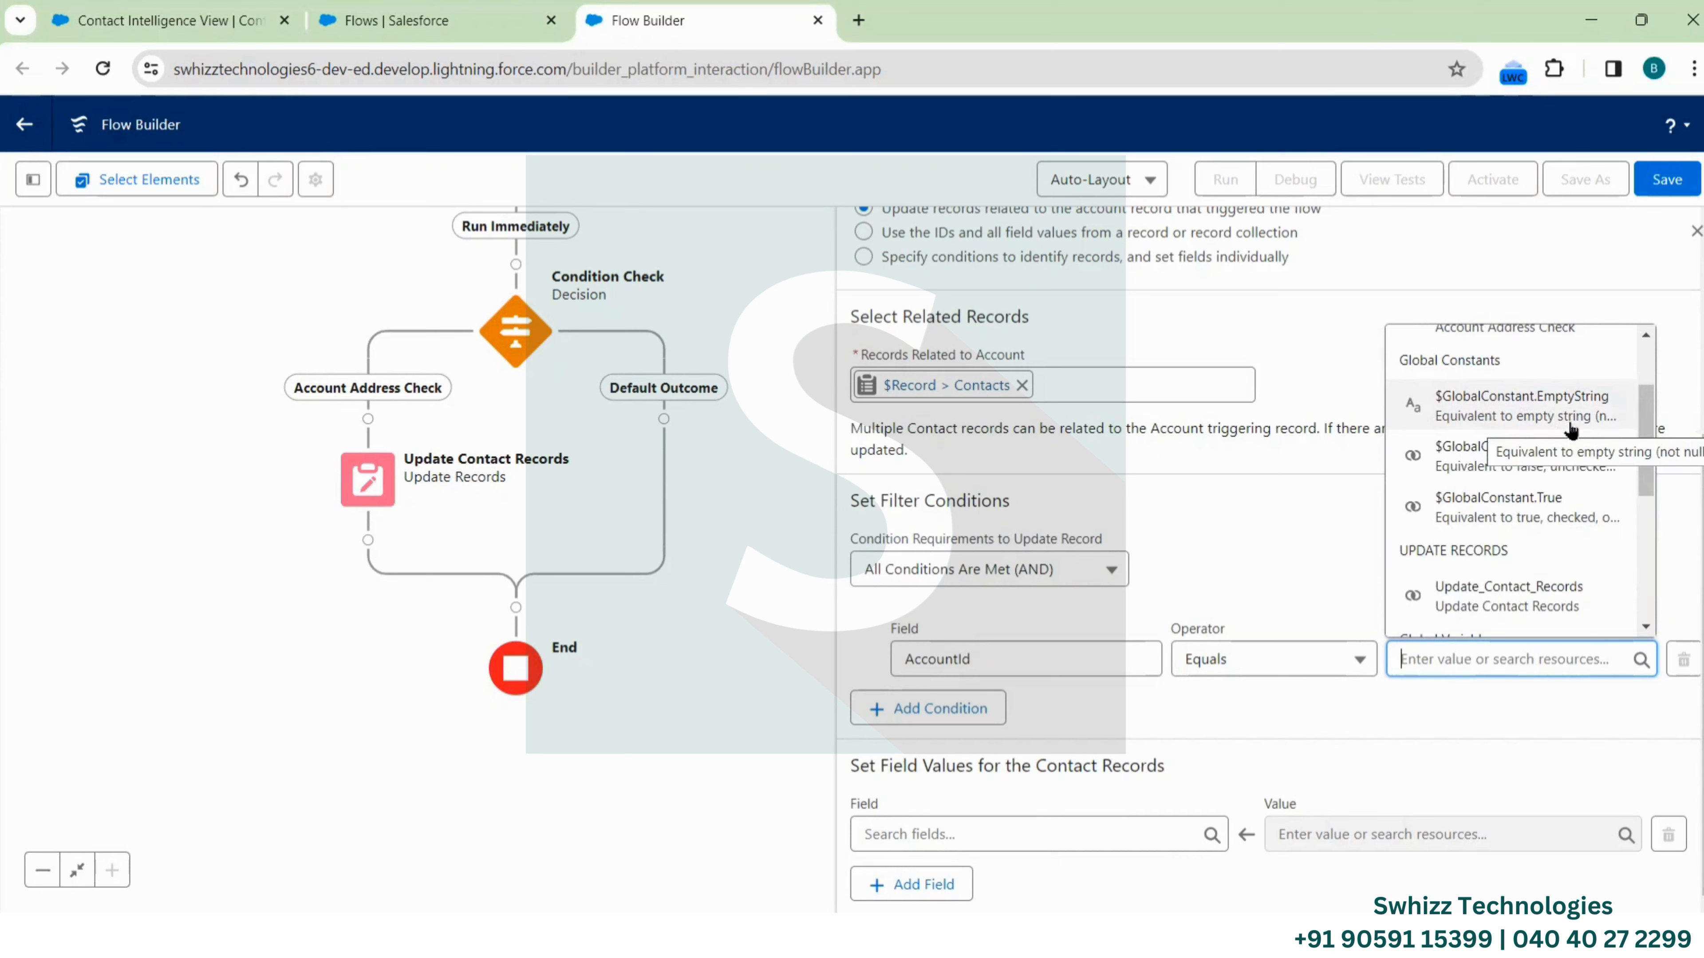
pyautogui.click(1565, 406)
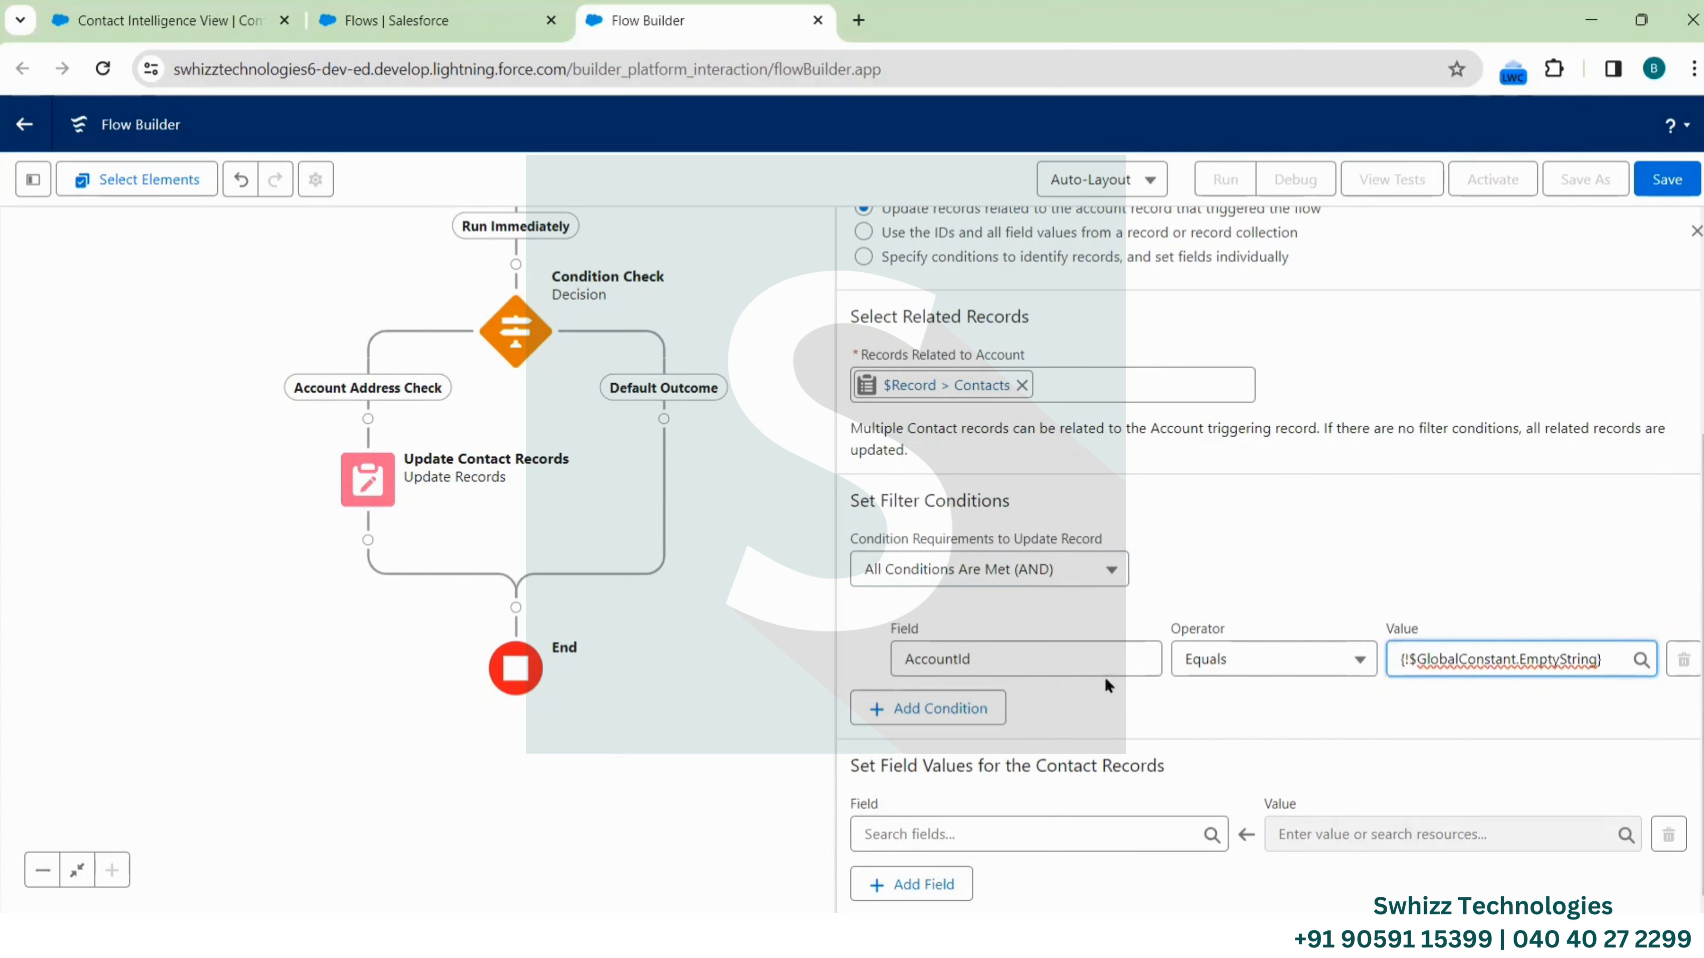
pyautogui.click(1264, 671)
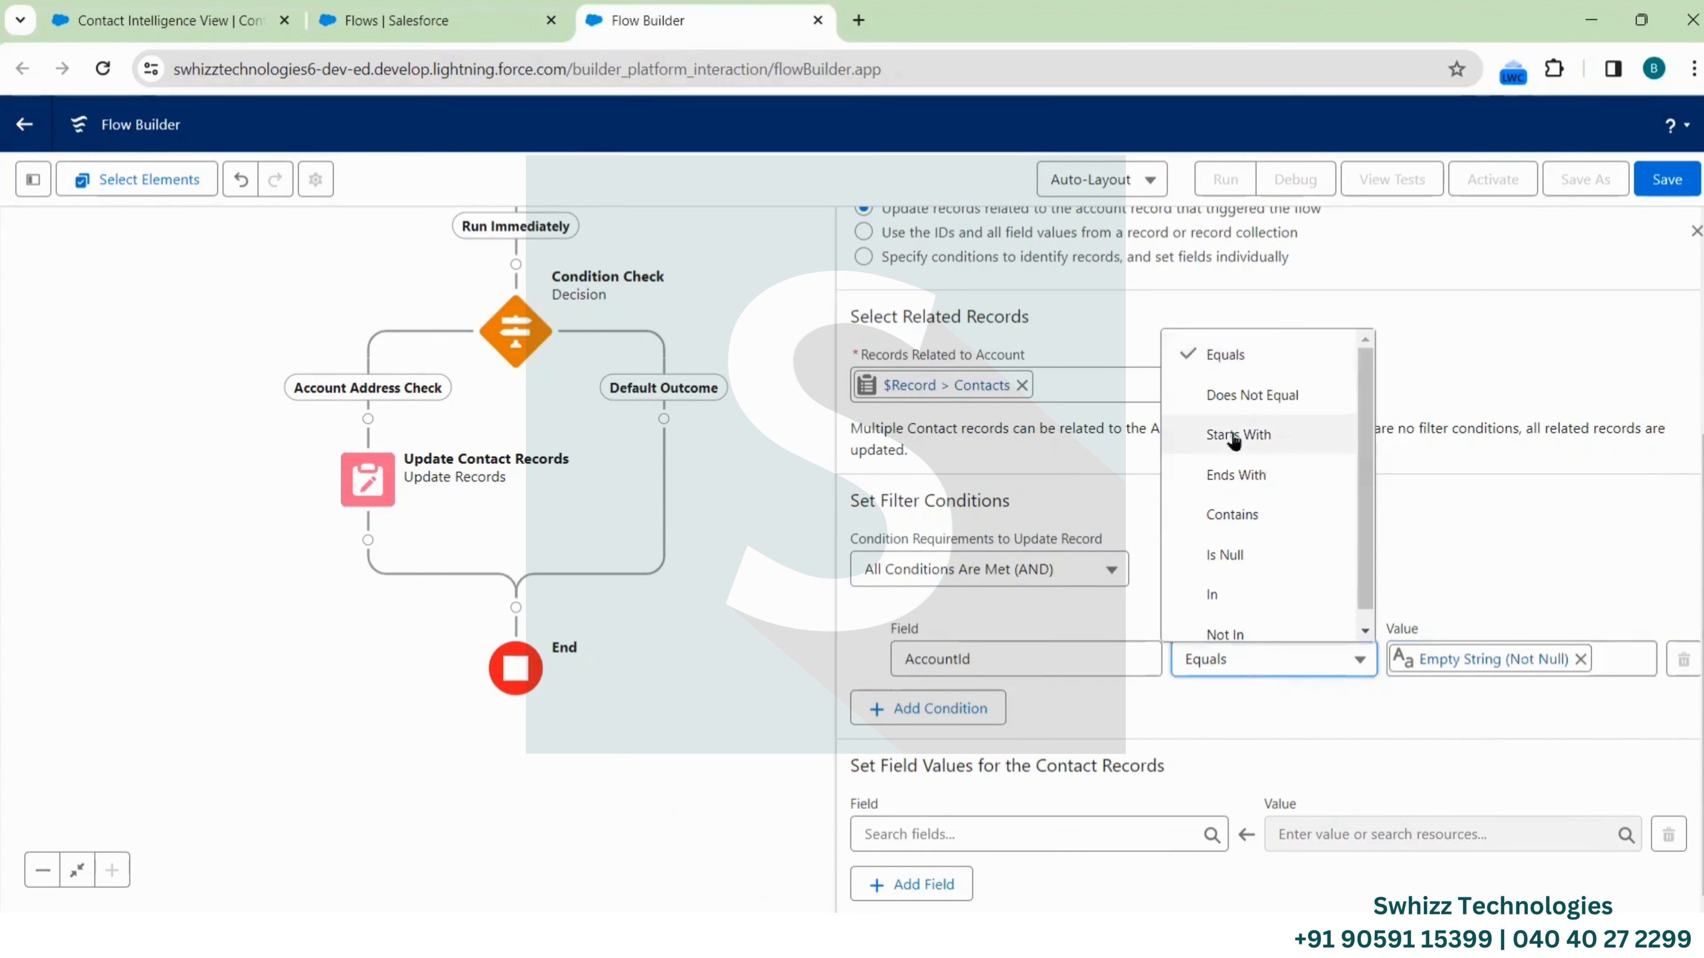
pyautogui.click(1246, 397)
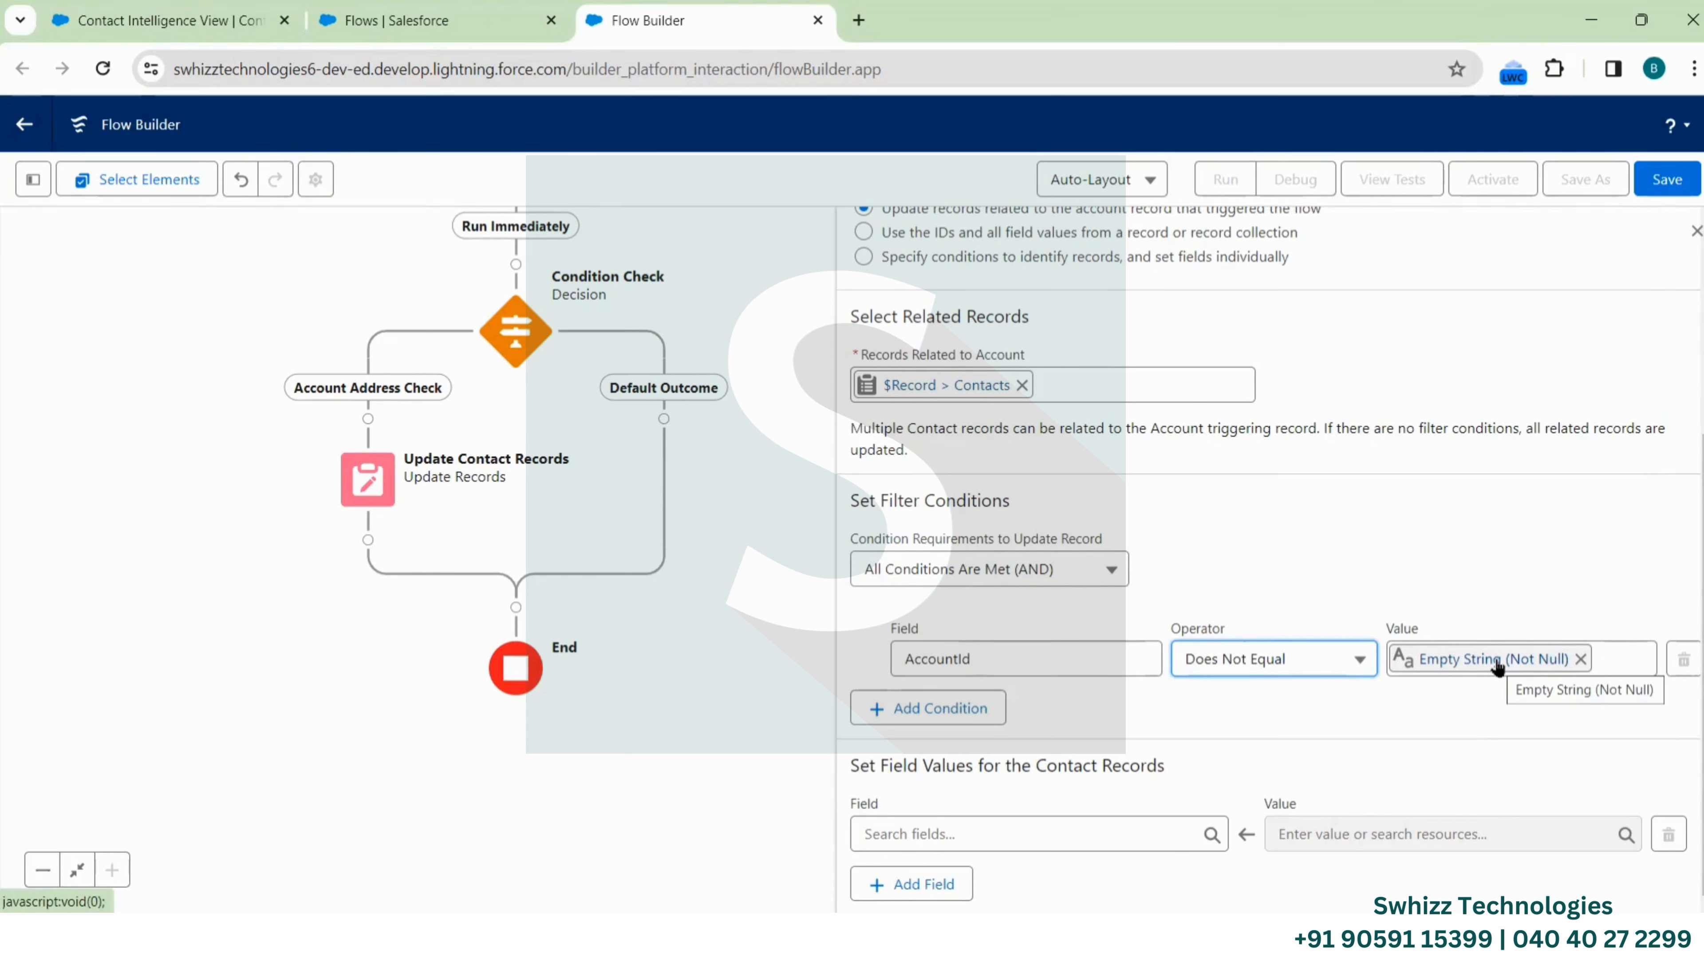
# Add a second filter, AccountId Equals $Record > Account ID, keeping All Conditions Are Met
pyautogui.click(961, 704)
pyautogui.scroll(-1, 1060, 672)
pyautogui.click(1078, 658)
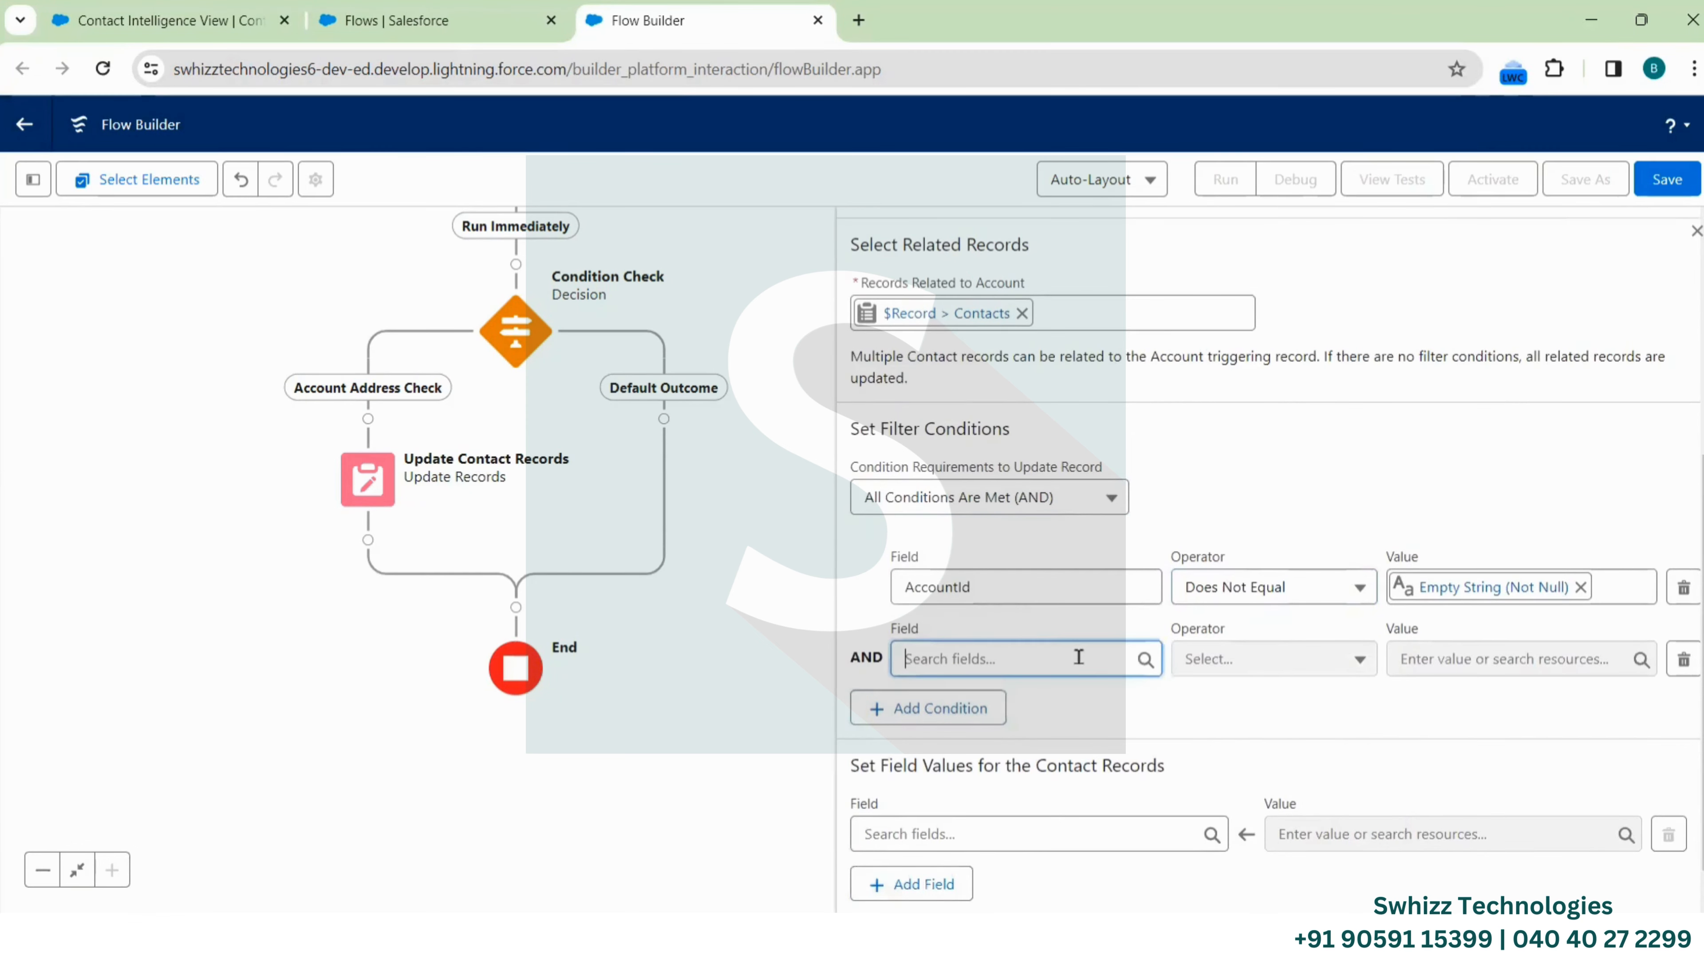
pyautogui.click(997, 361)
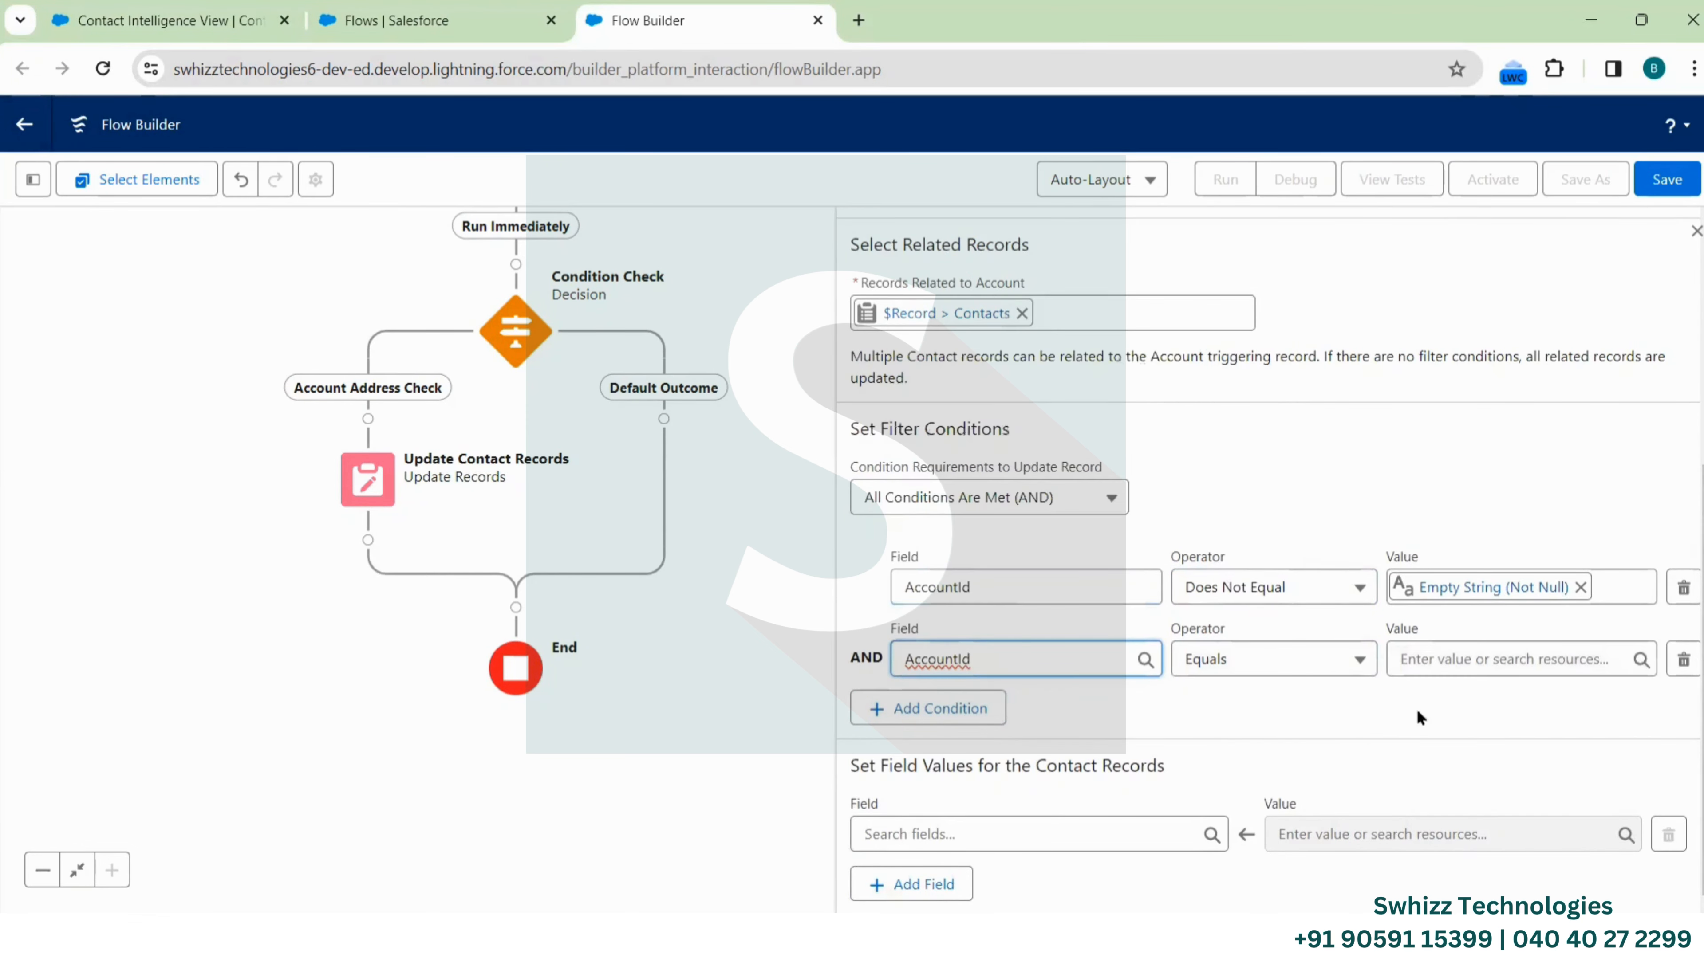
pyautogui.click(1469, 657)
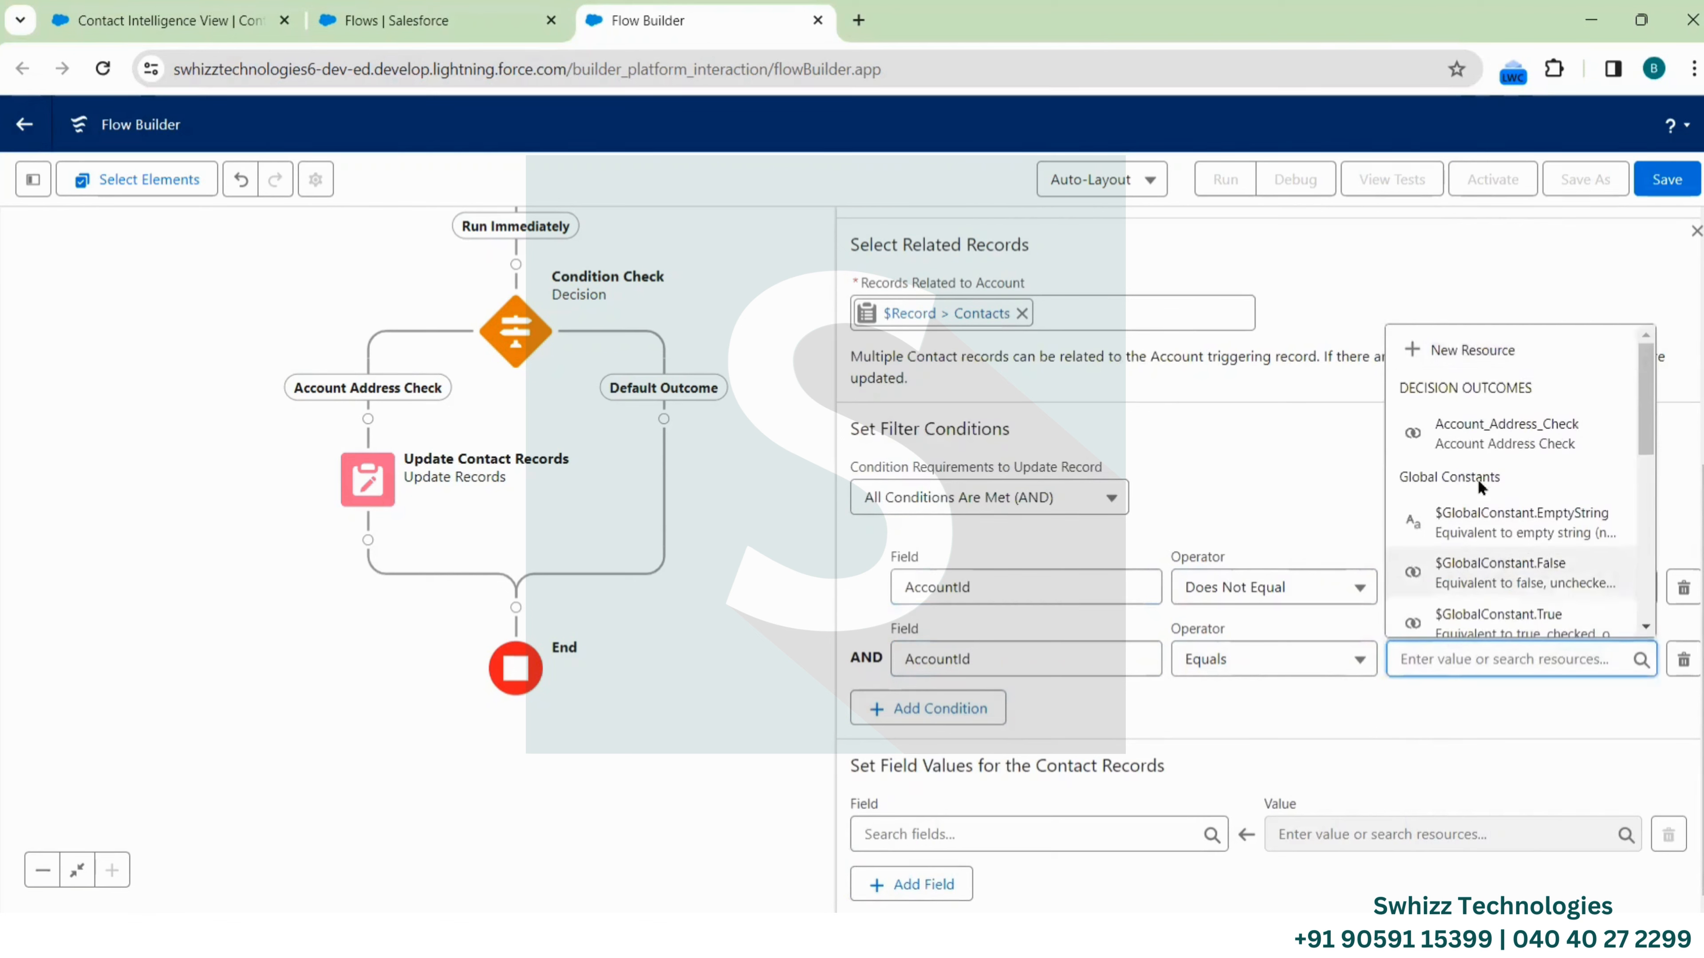
pyautogui.scroll(-5, 1478, 479)
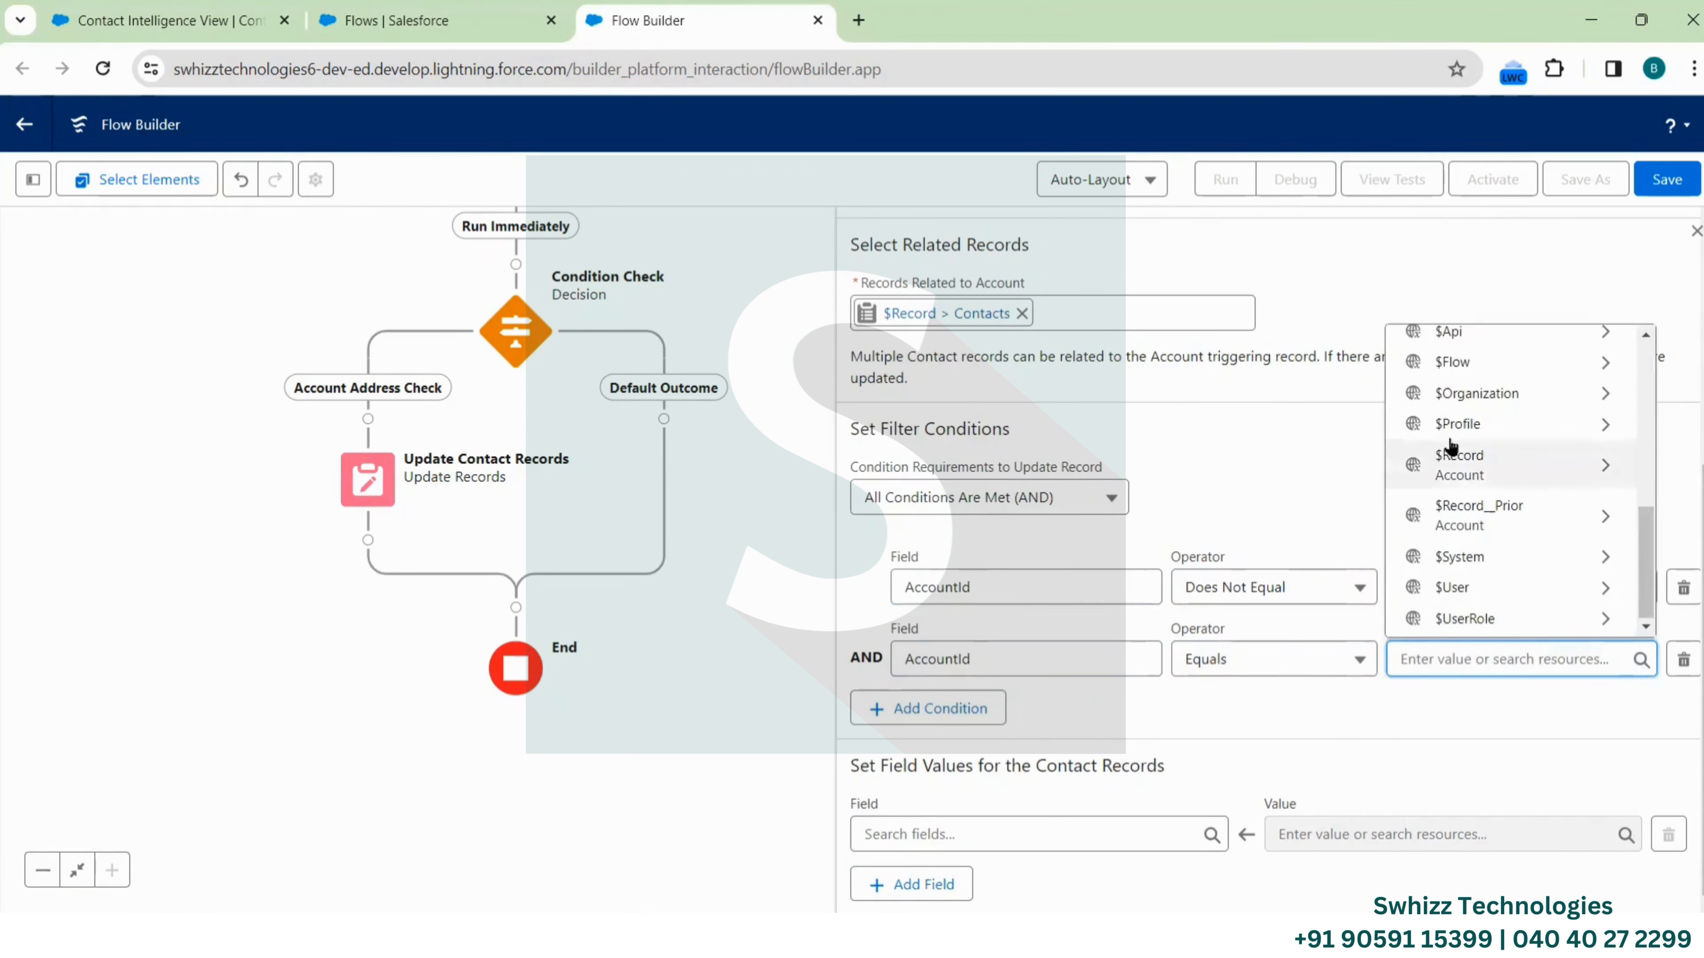
pyautogui.click(1475, 466)
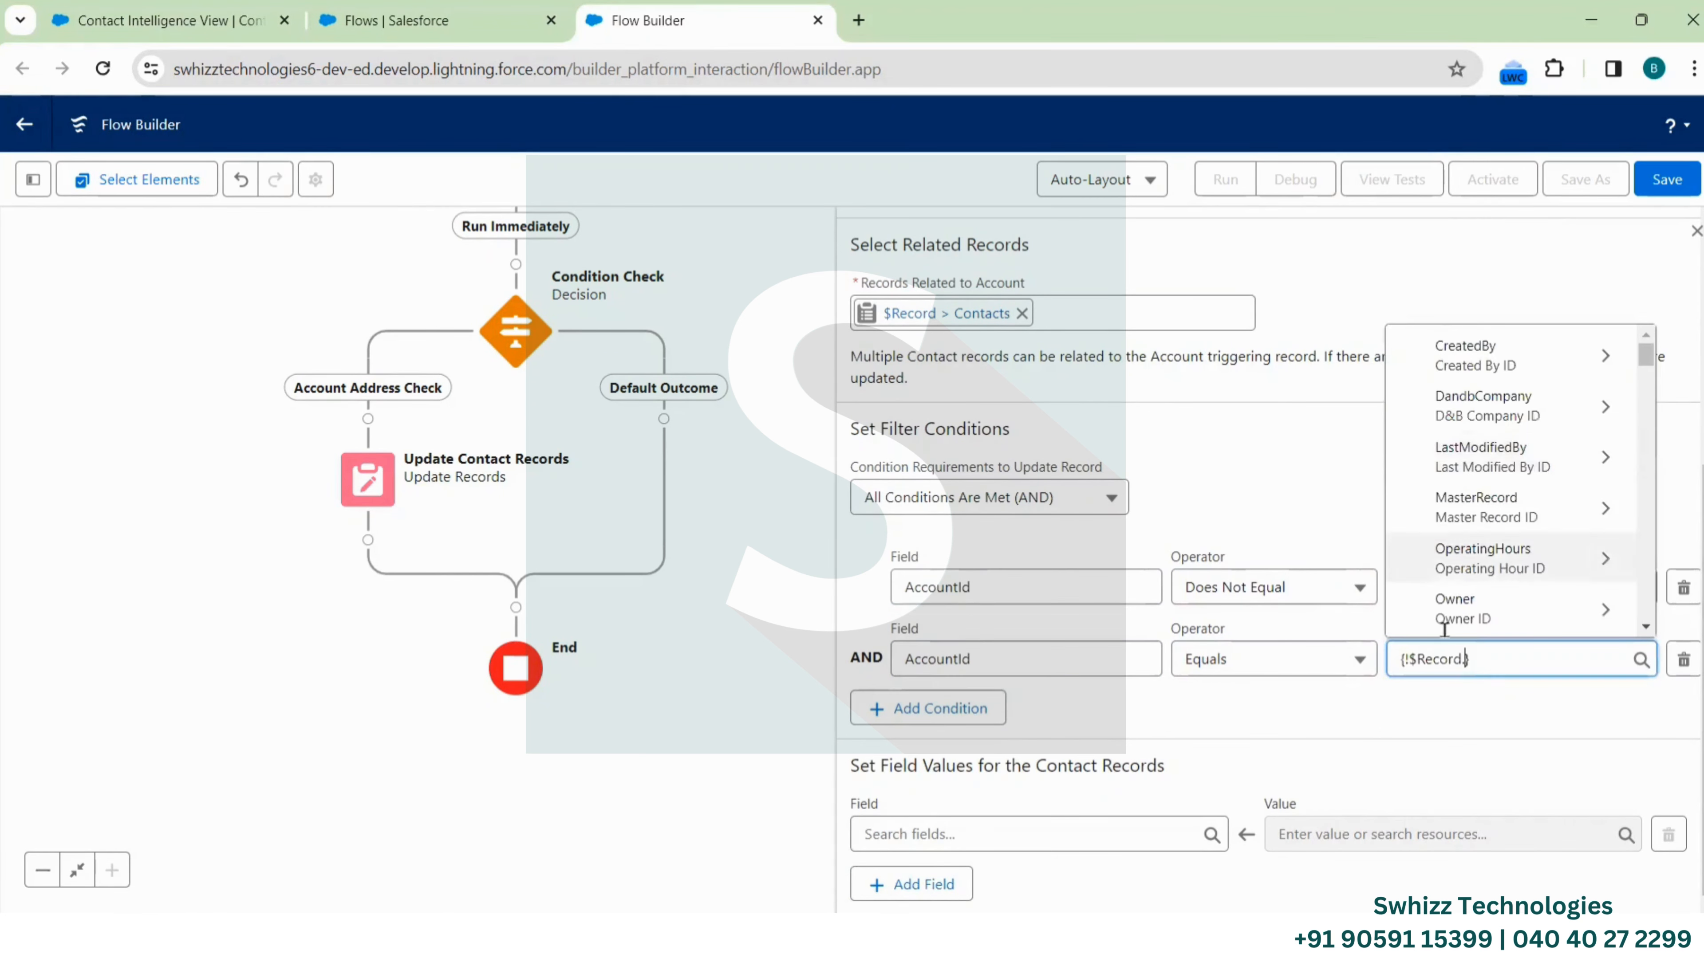
pyautogui.write('Id')
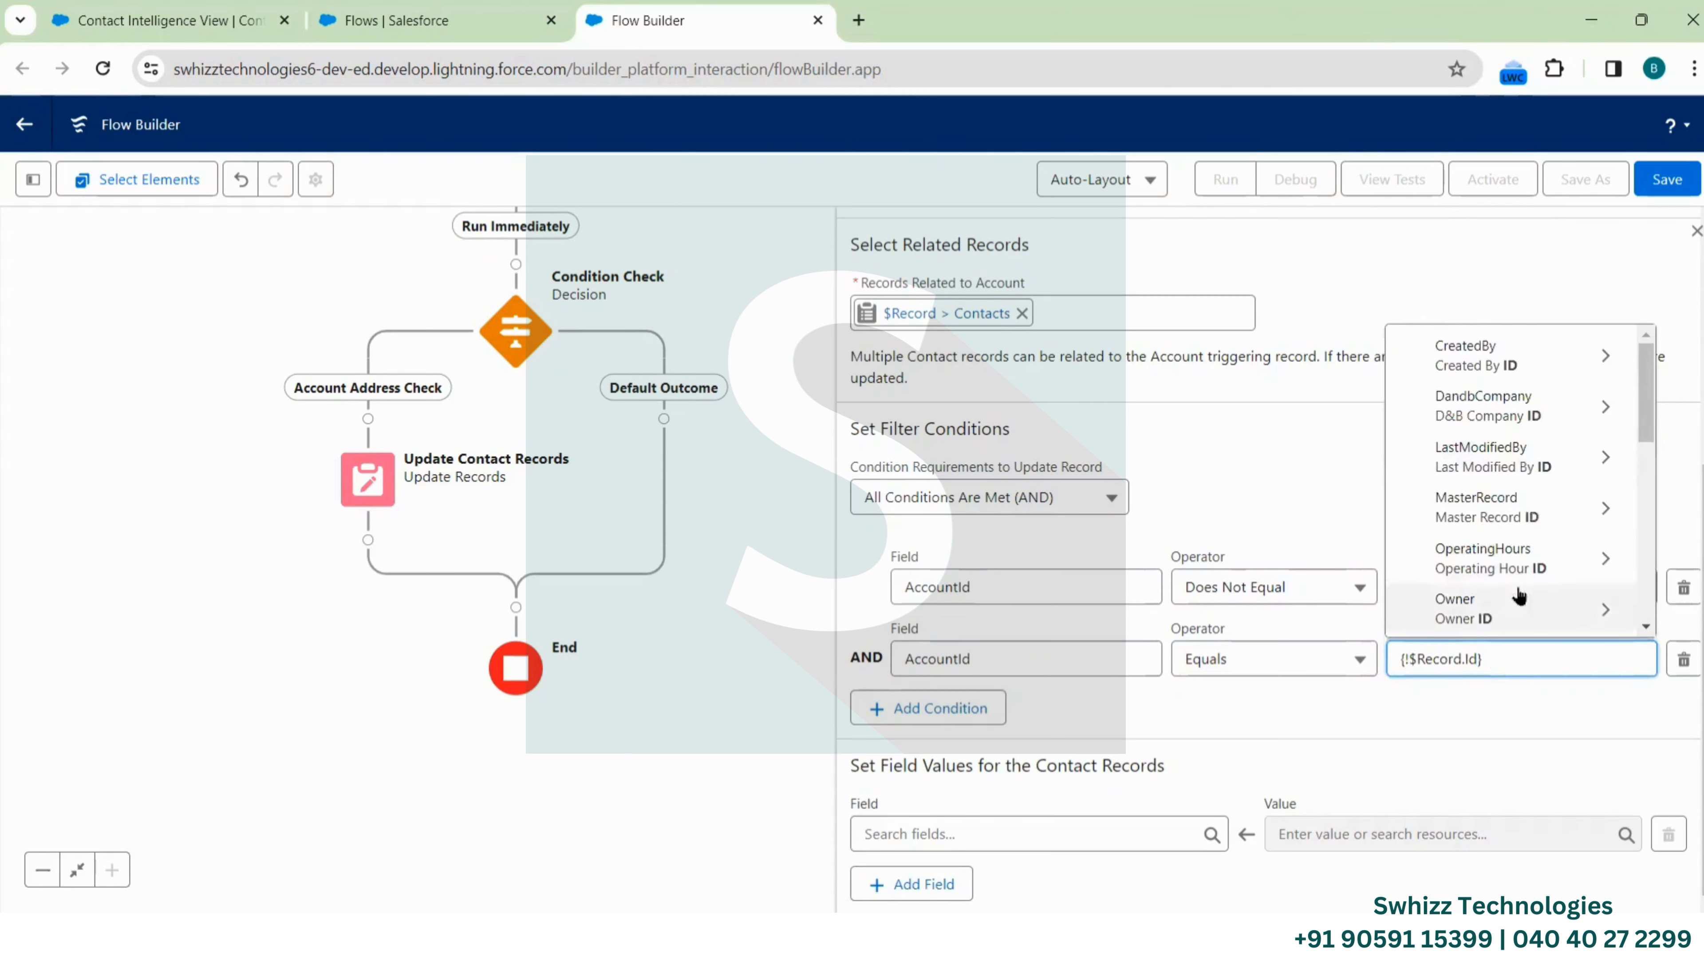
pyautogui.scroll(-1, 1568, 562)
pyautogui.scroll(-5, 1569, 562)
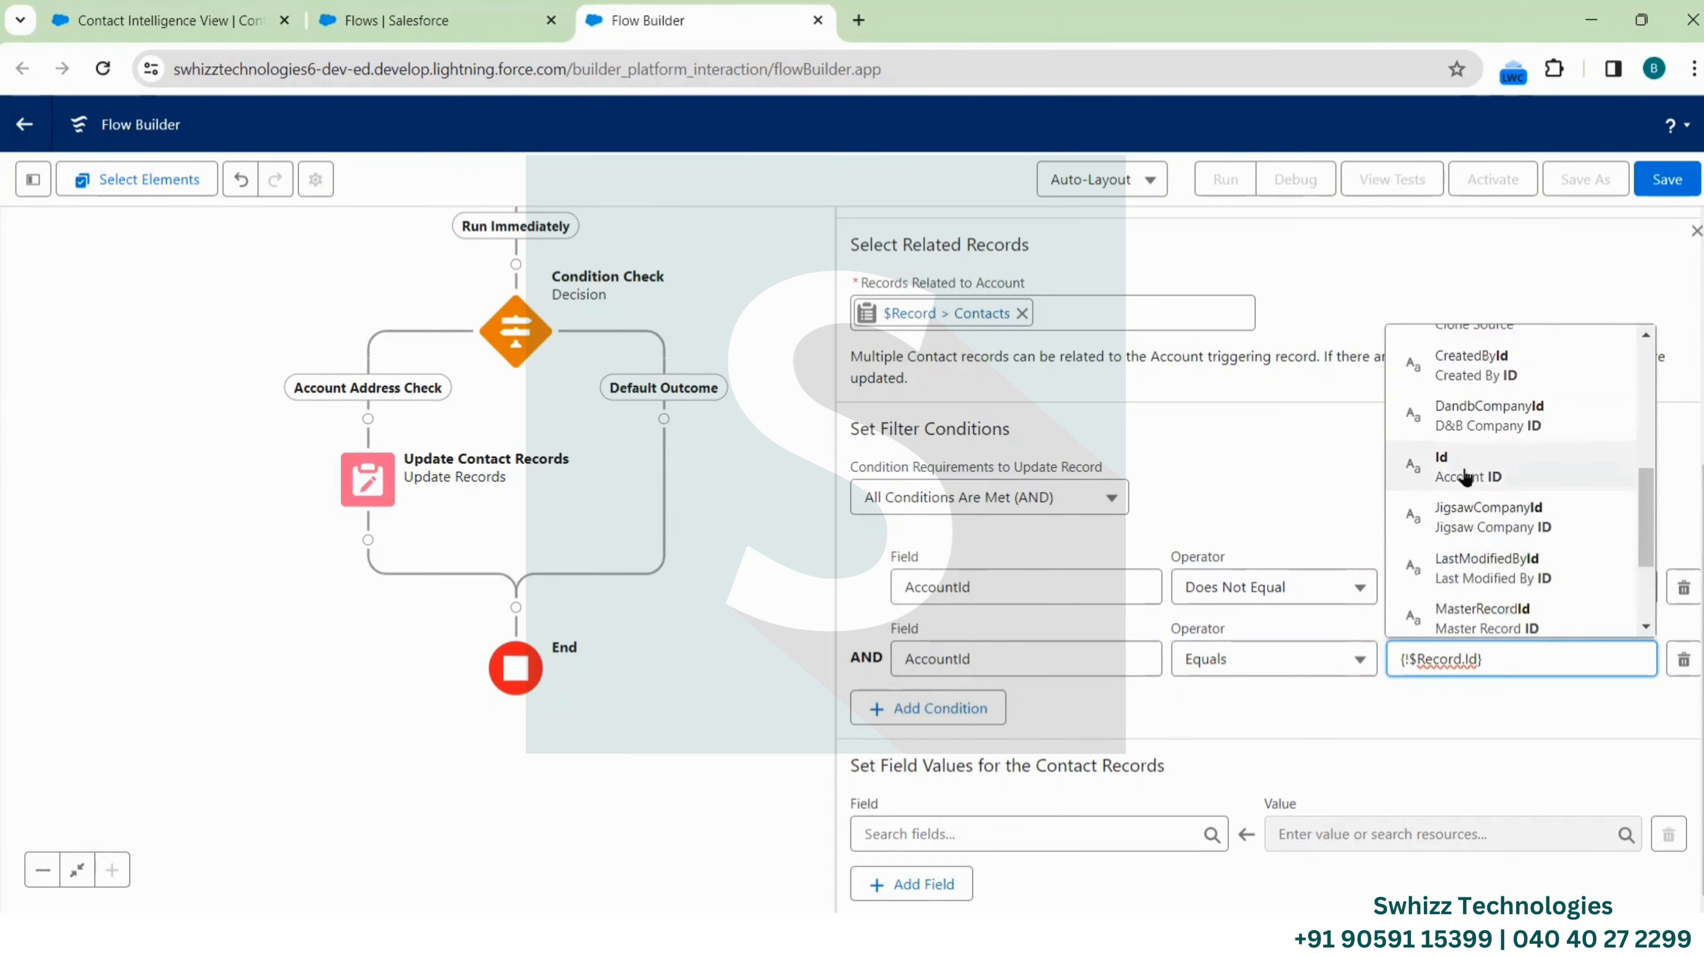
pyautogui.click(1462, 466)
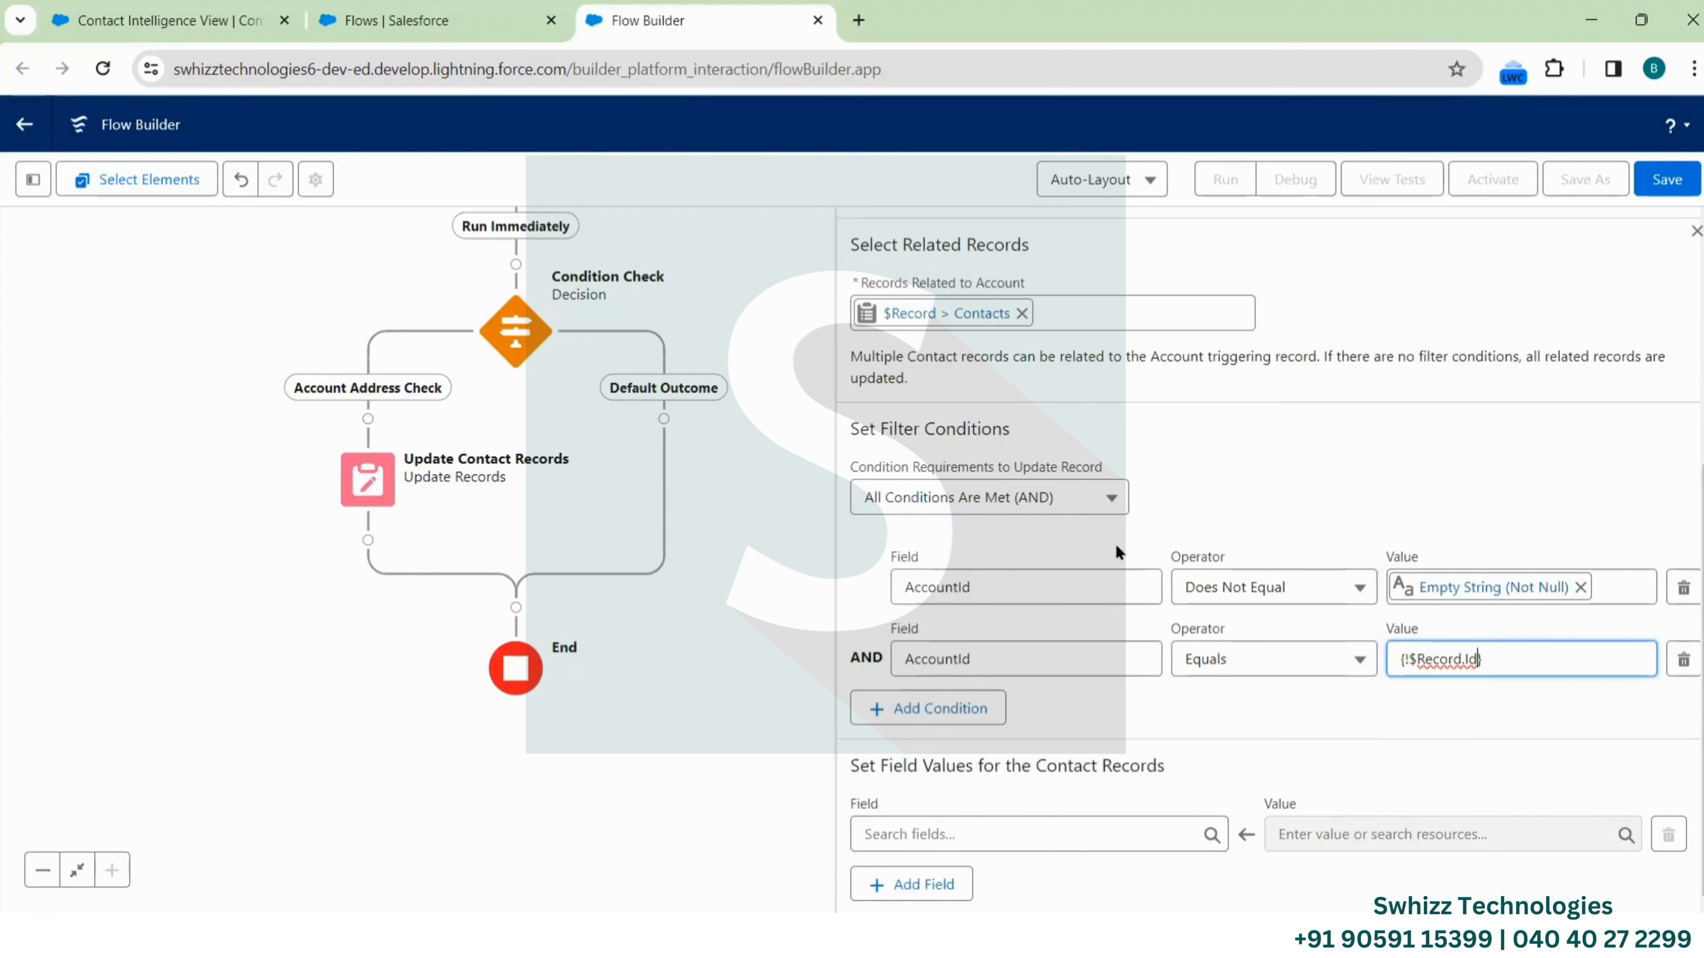
pyautogui.click(1100, 507)
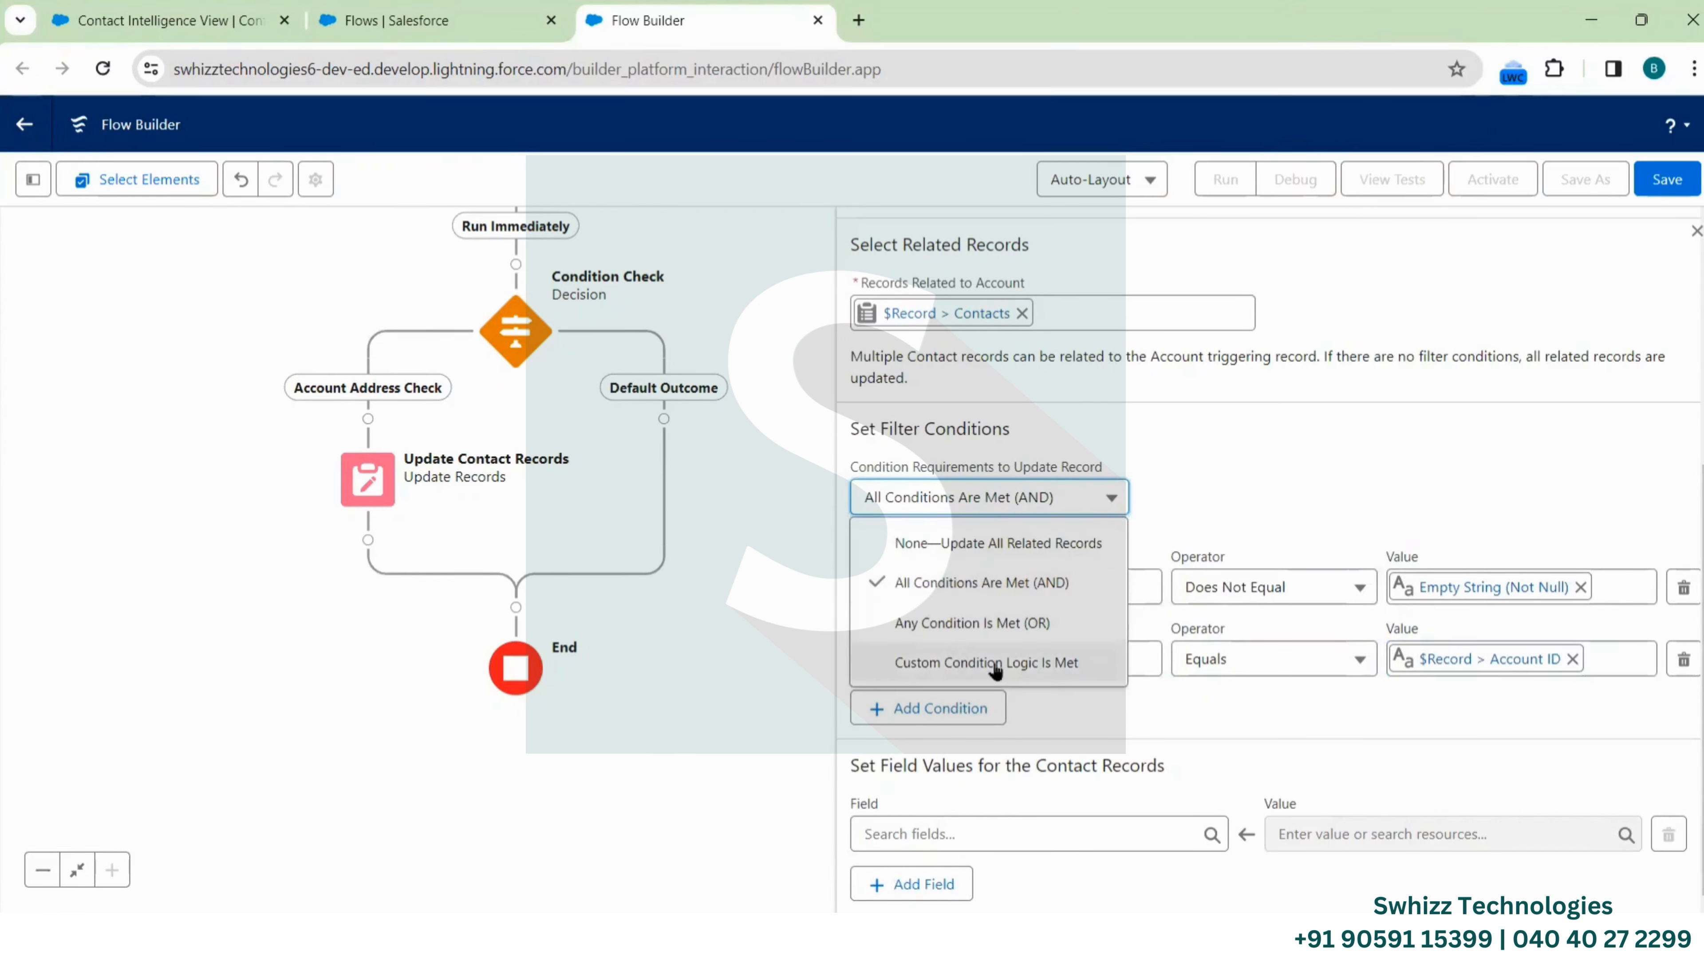
pyautogui.click(1200, 522)
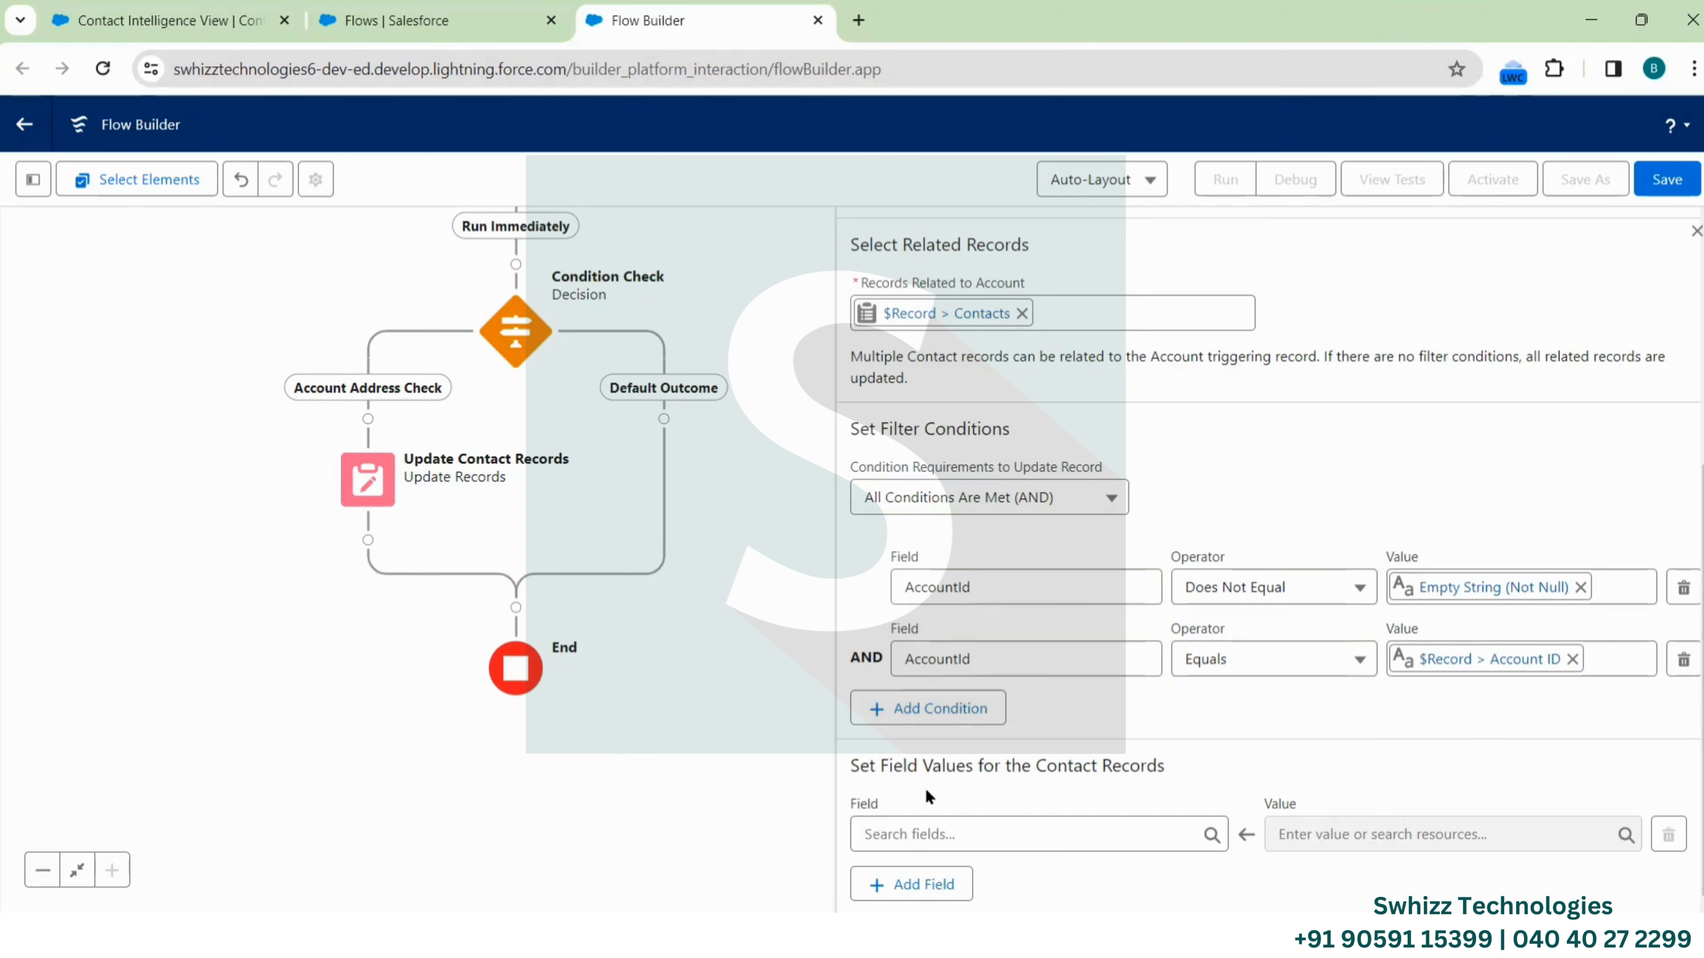
# Map the Contact's MailingCity to $Record > BillingCity
pyautogui.click(951, 824)
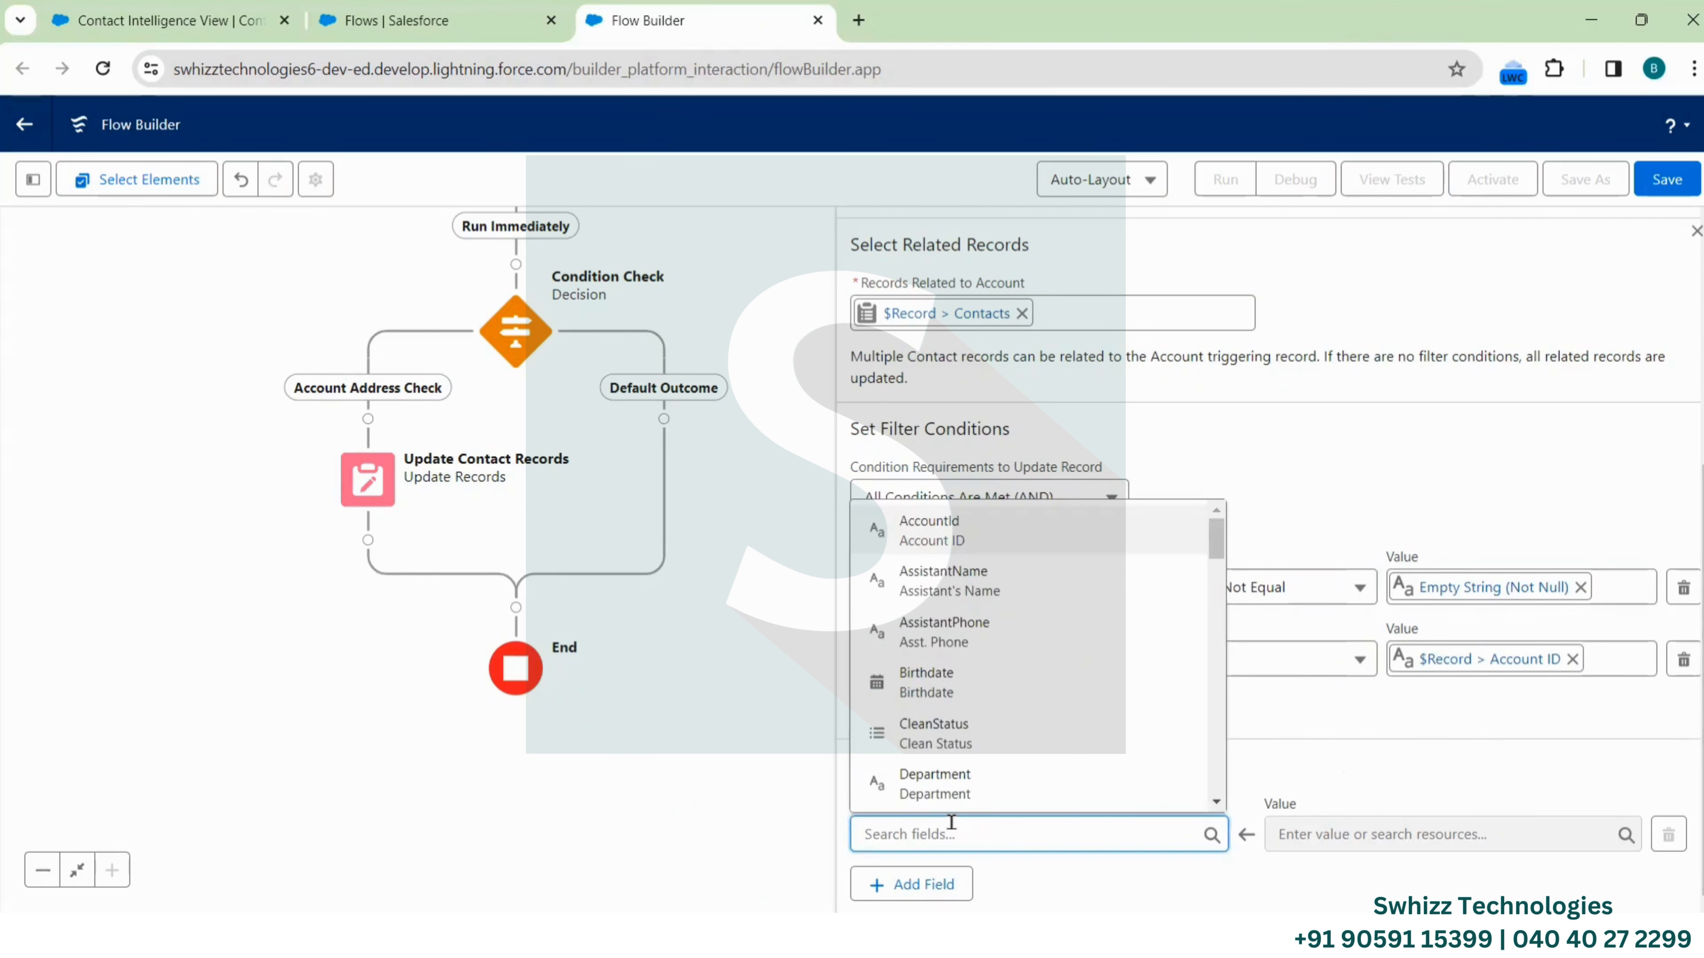
pyautogui.write('Mai')
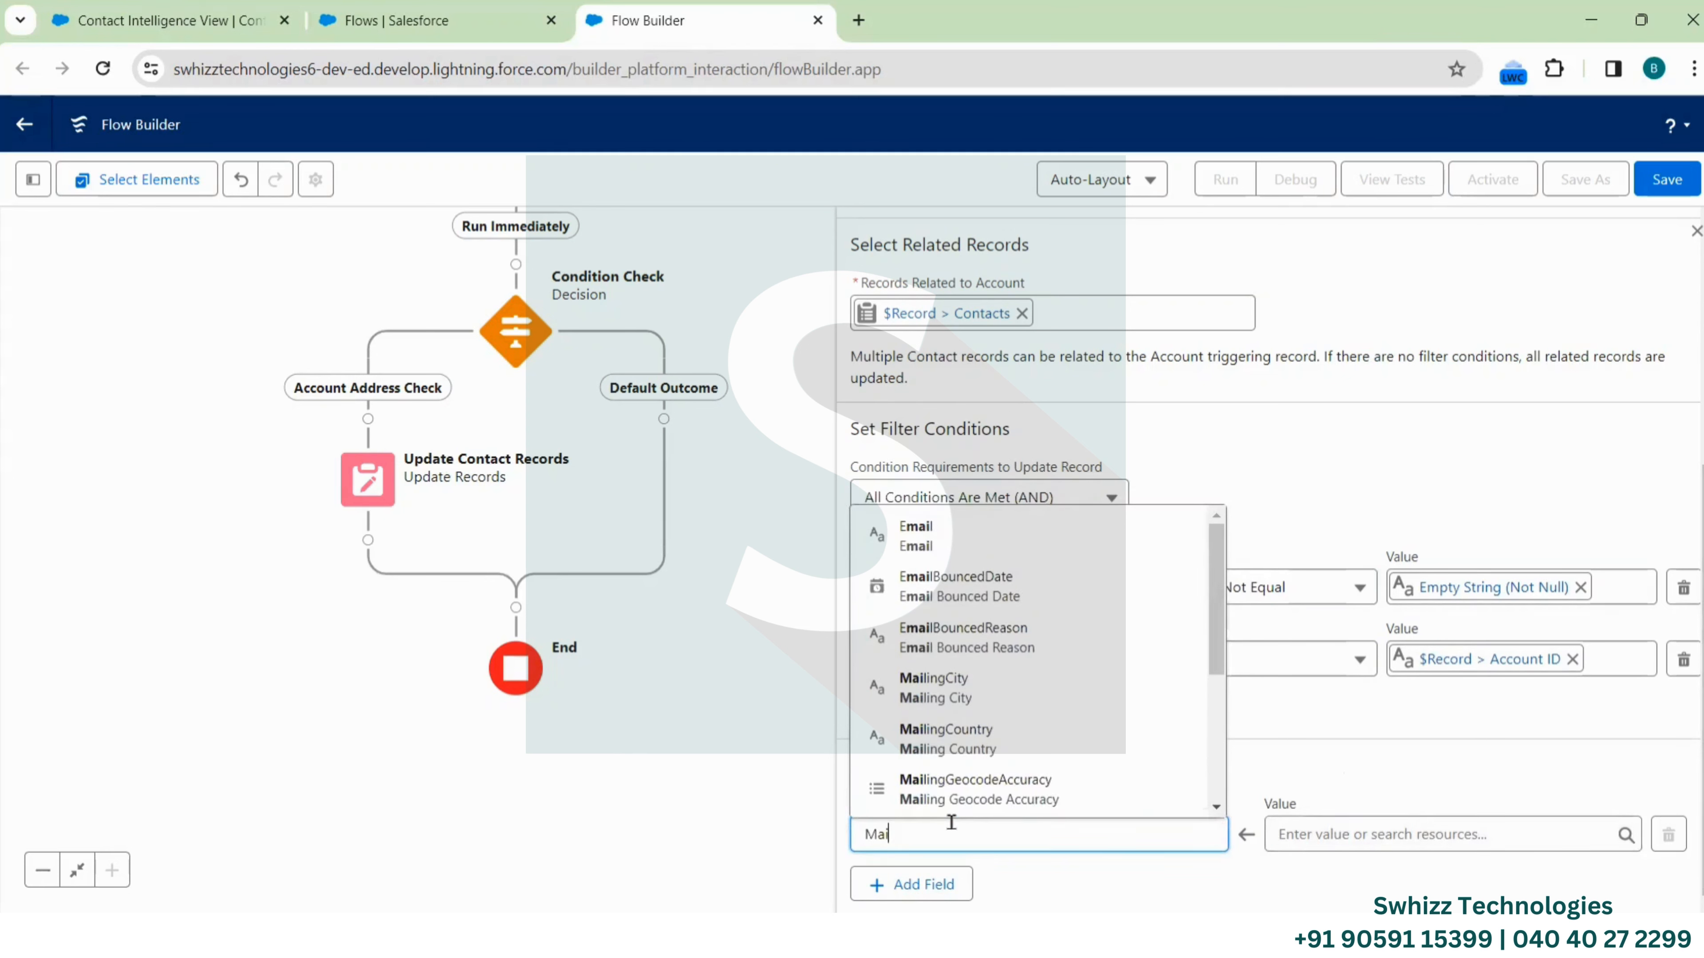
pyautogui.click(961, 681)
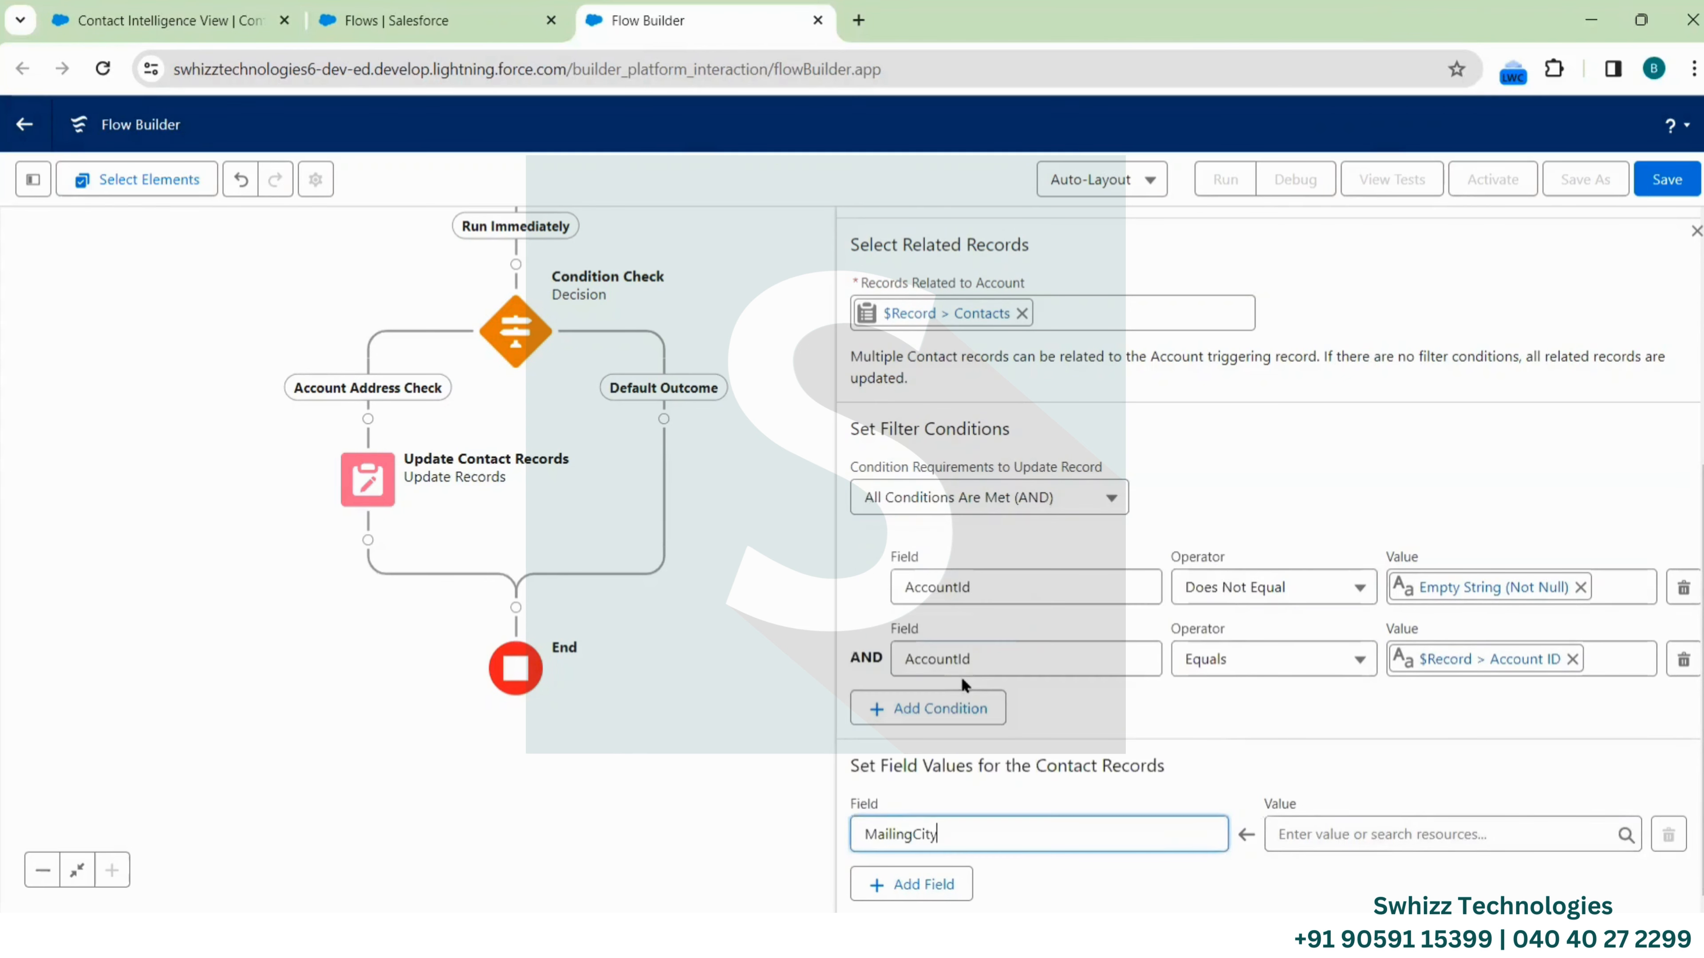
pyautogui.click(1382, 844)
pyautogui.scroll(-5, 1409, 631)
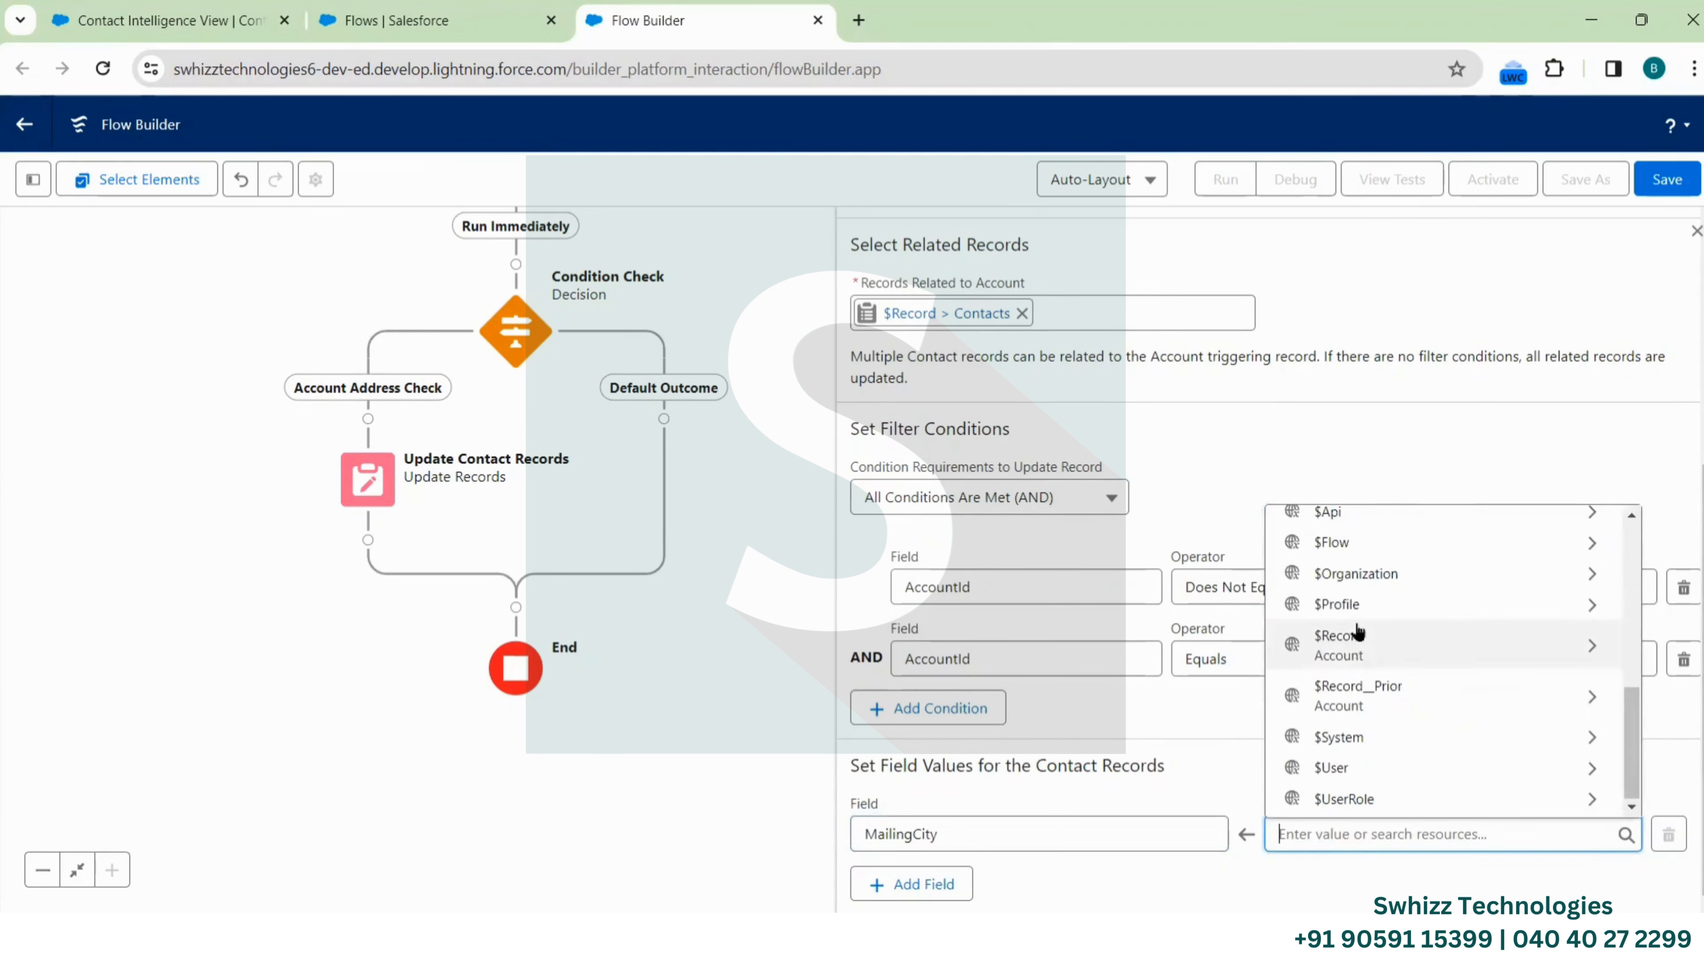
pyautogui.click(1360, 645)
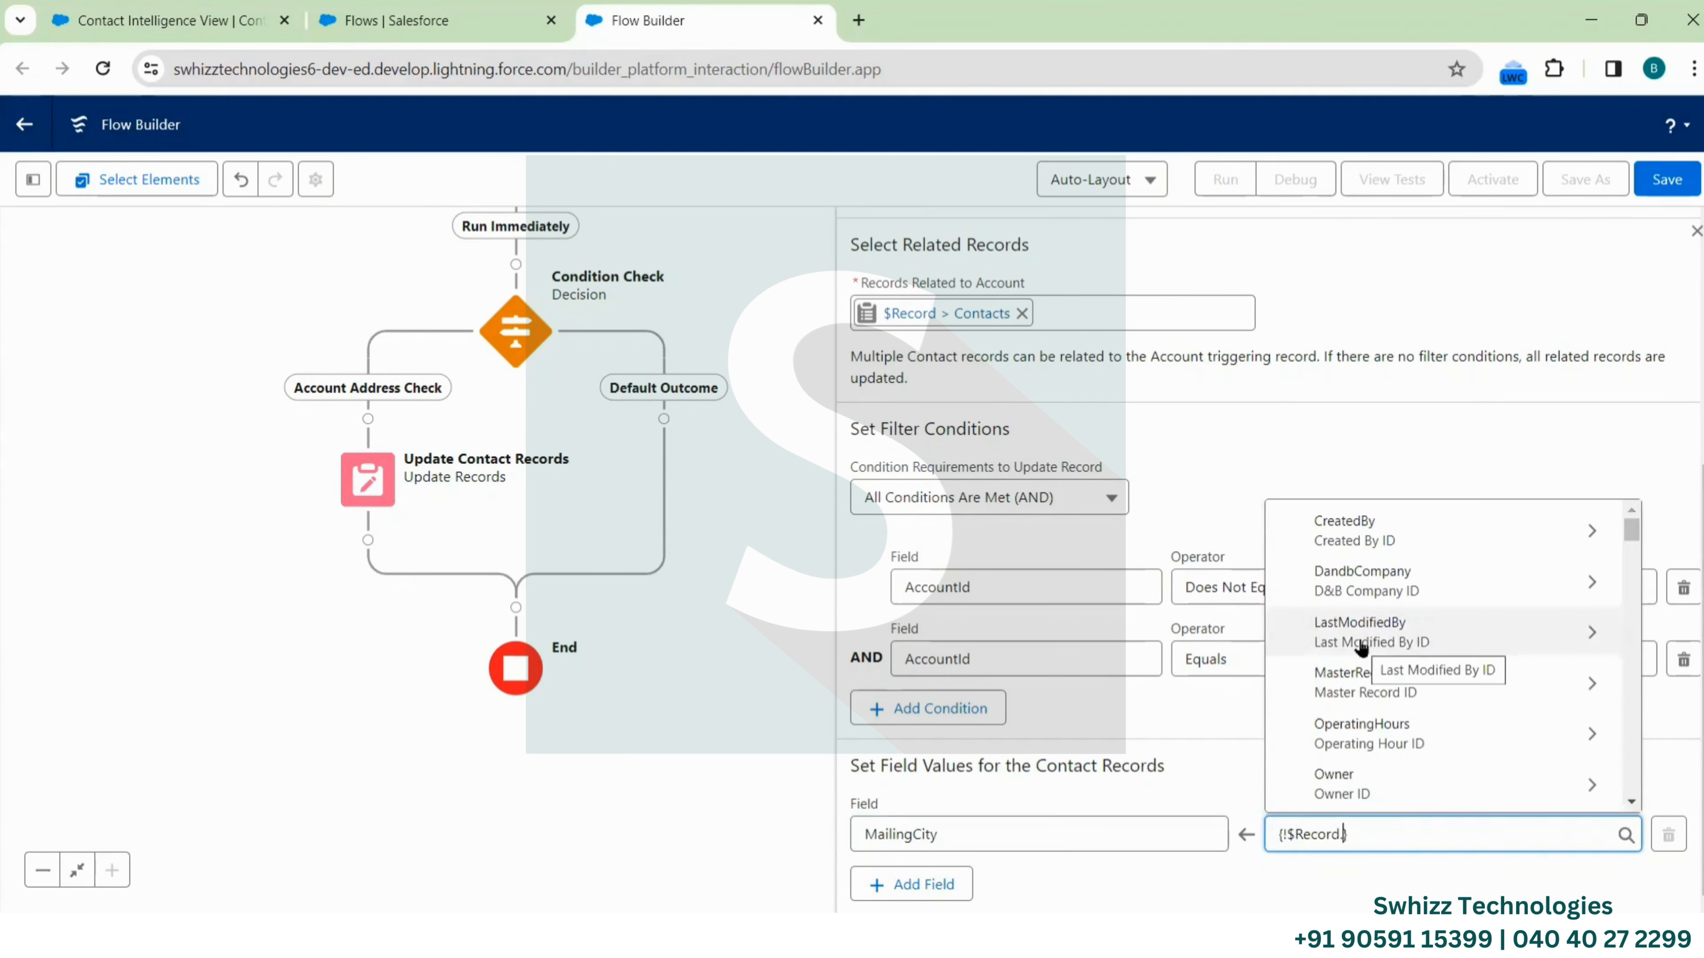
pyautogui.write('Billi')
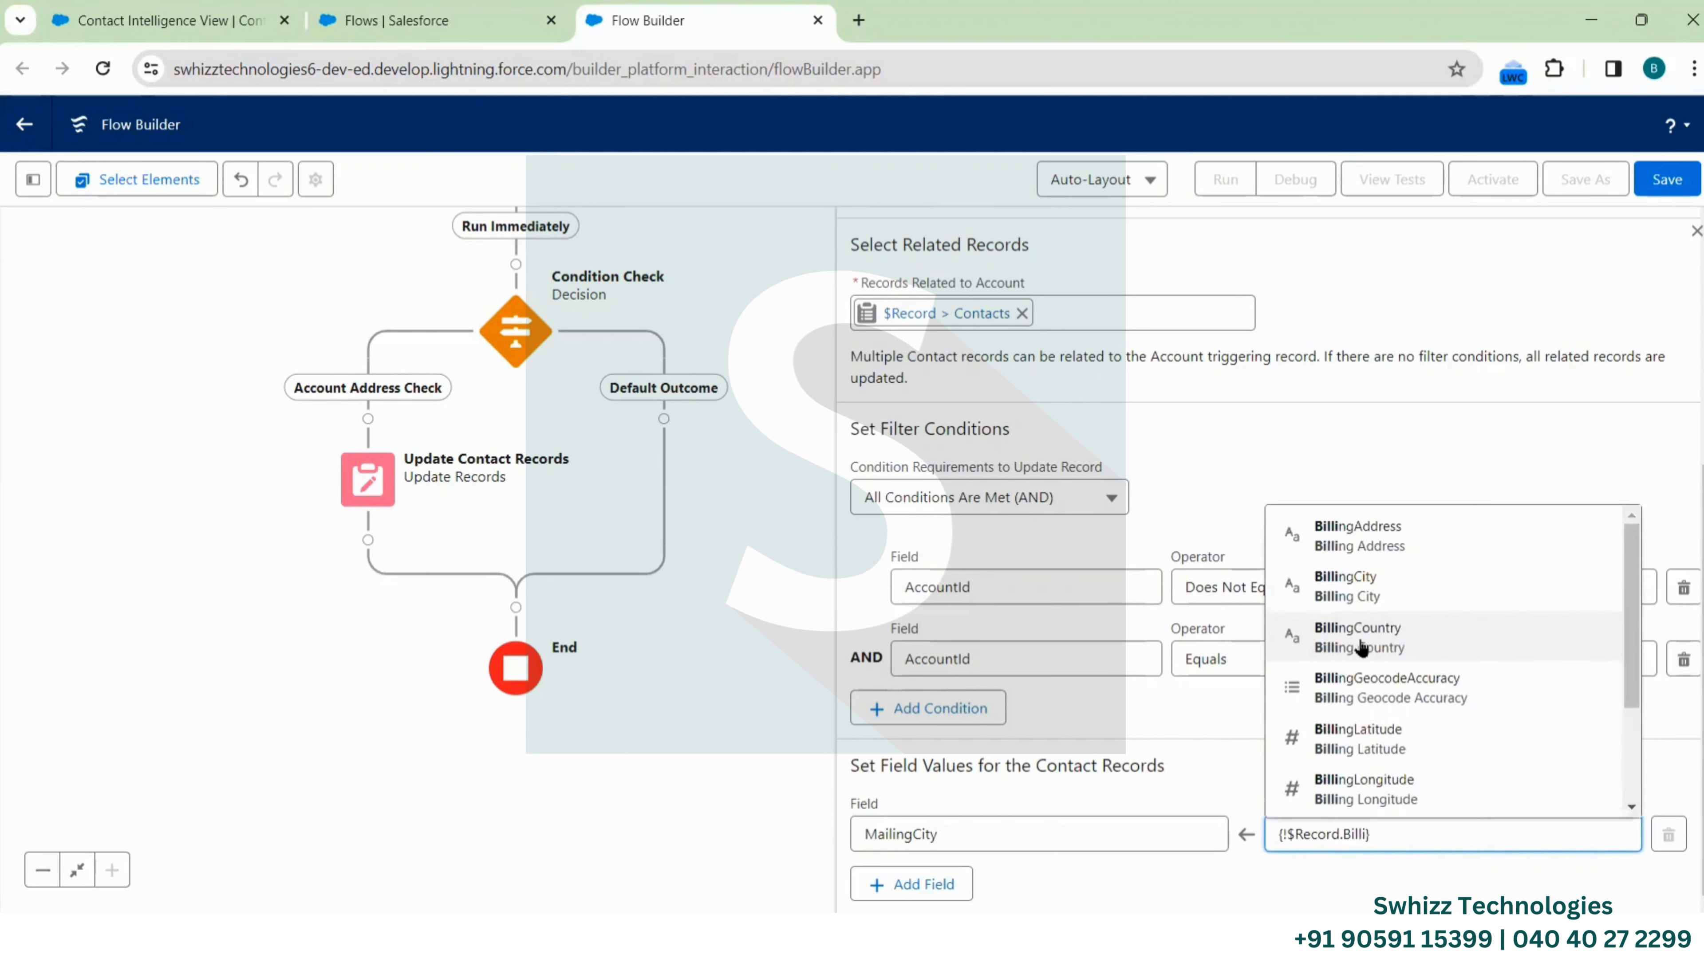
pyautogui.click(1375, 601)
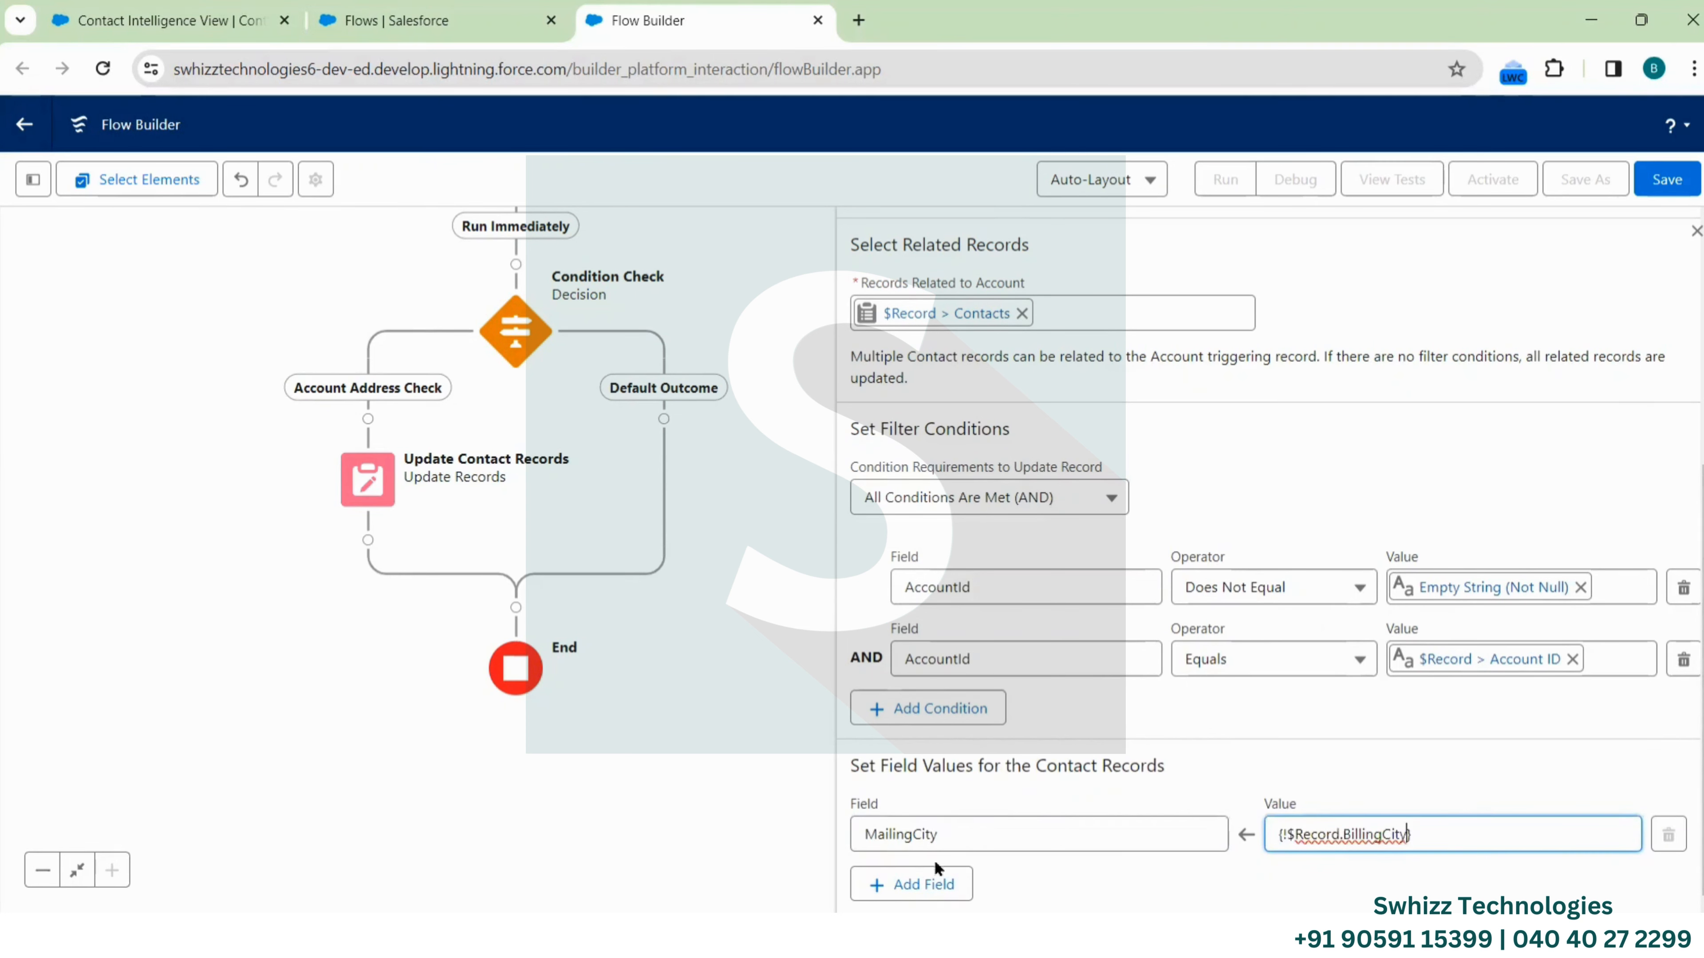
# Add a MailingCountry assignment taking $Record > BillingCountry
pyautogui.click(924, 884)
pyautogui.scroll(-2, 1193, 721)
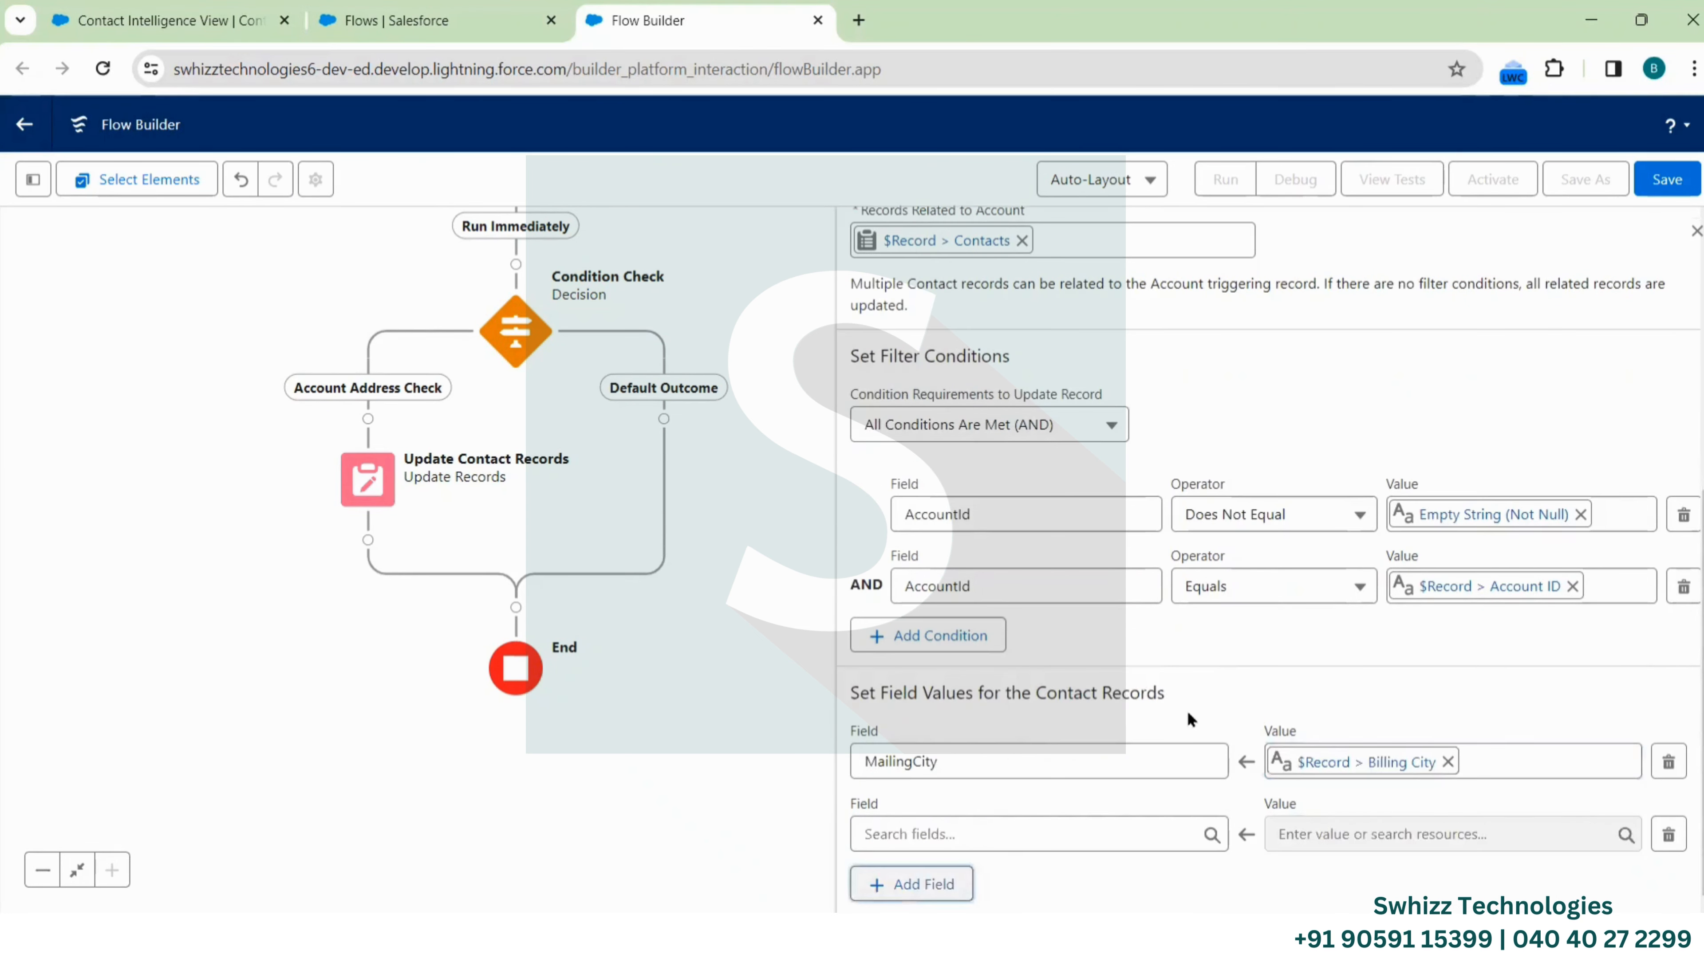
pyautogui.click(986, 834)
pyautogui.write('Mail')
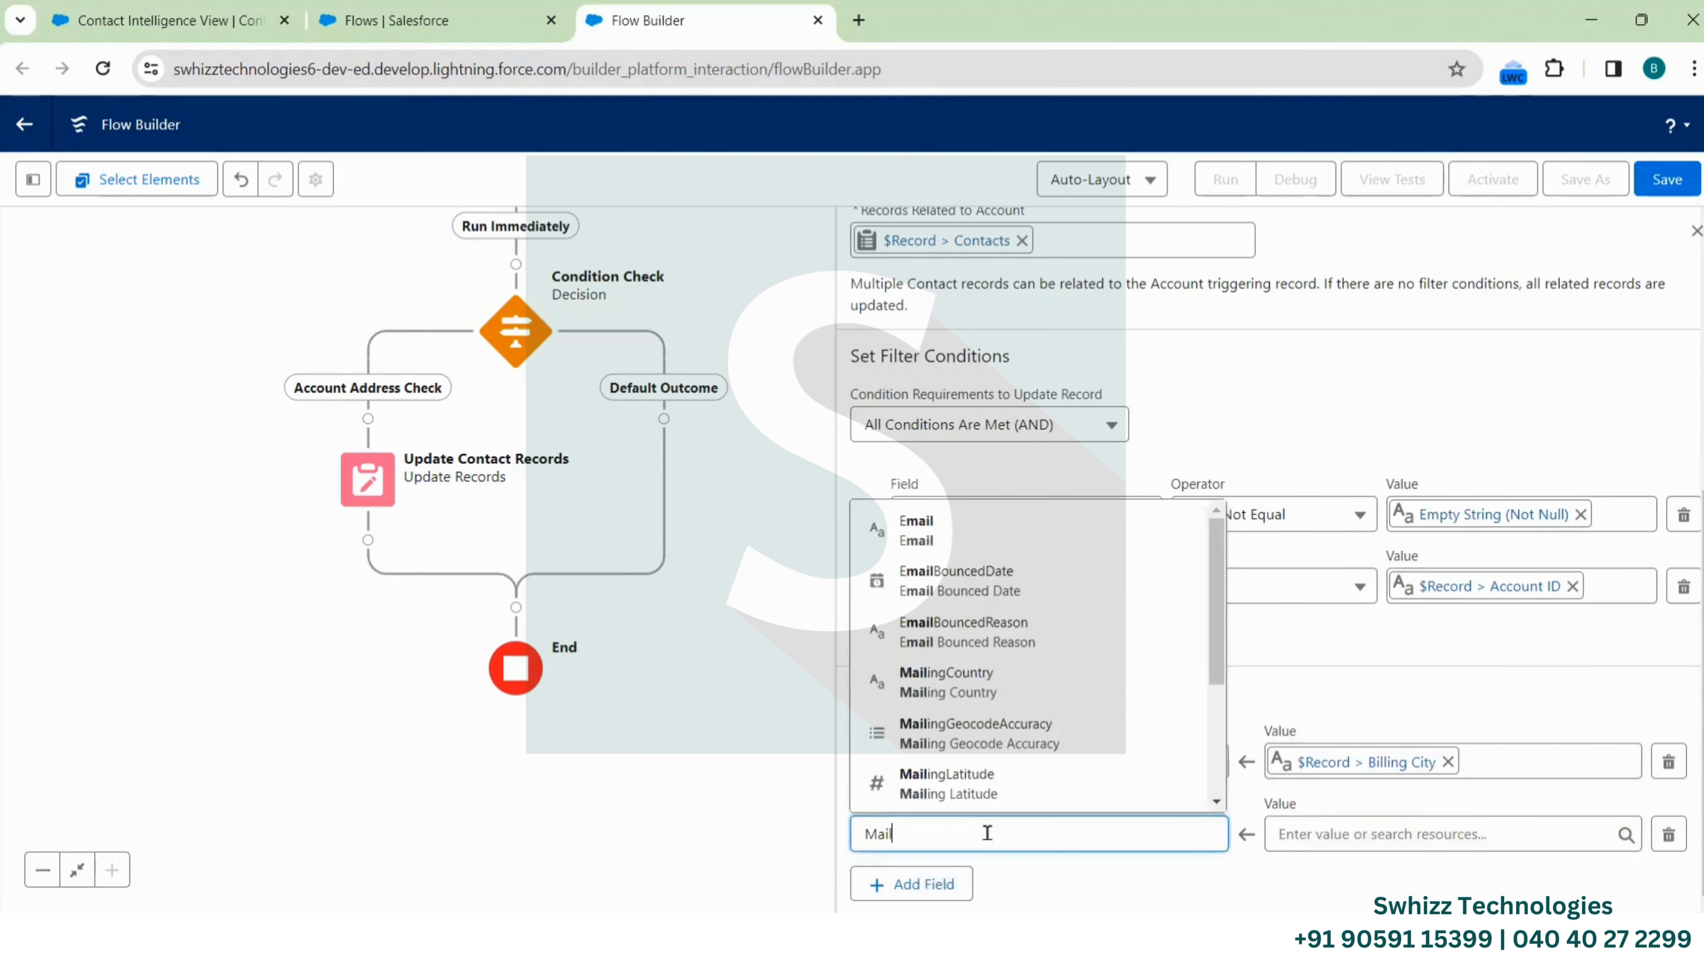
pyautogui.write('ing')
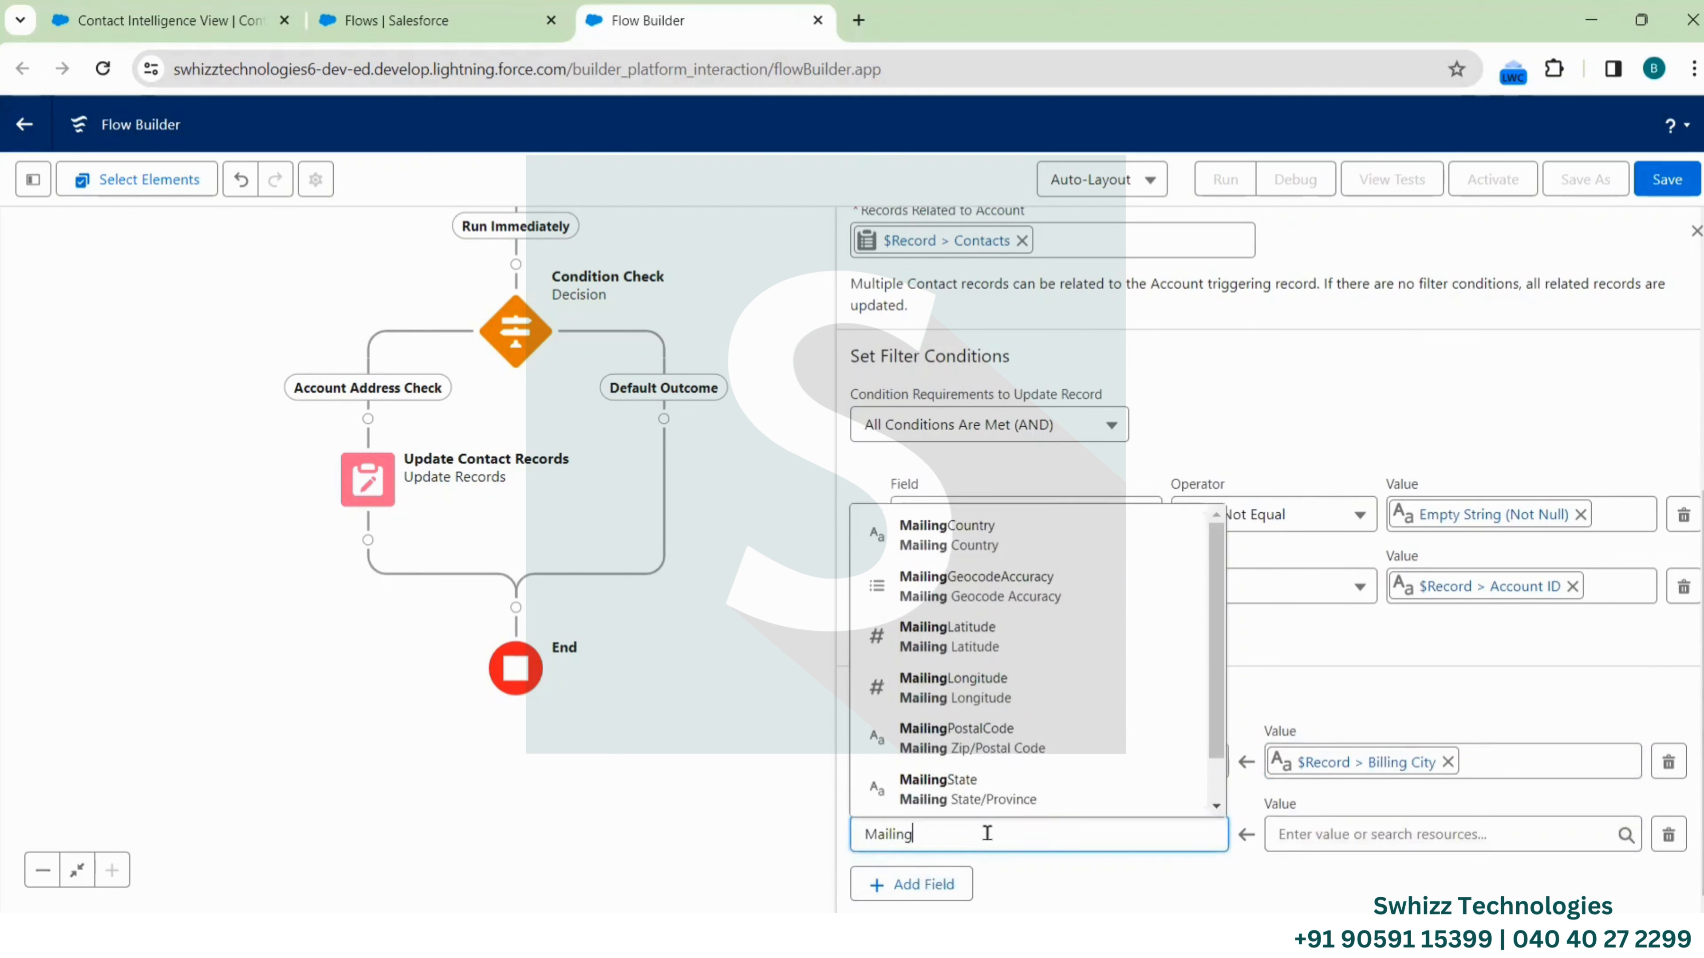
pyautogui.click(966, 529)
pyautogui.click(1330, 840)
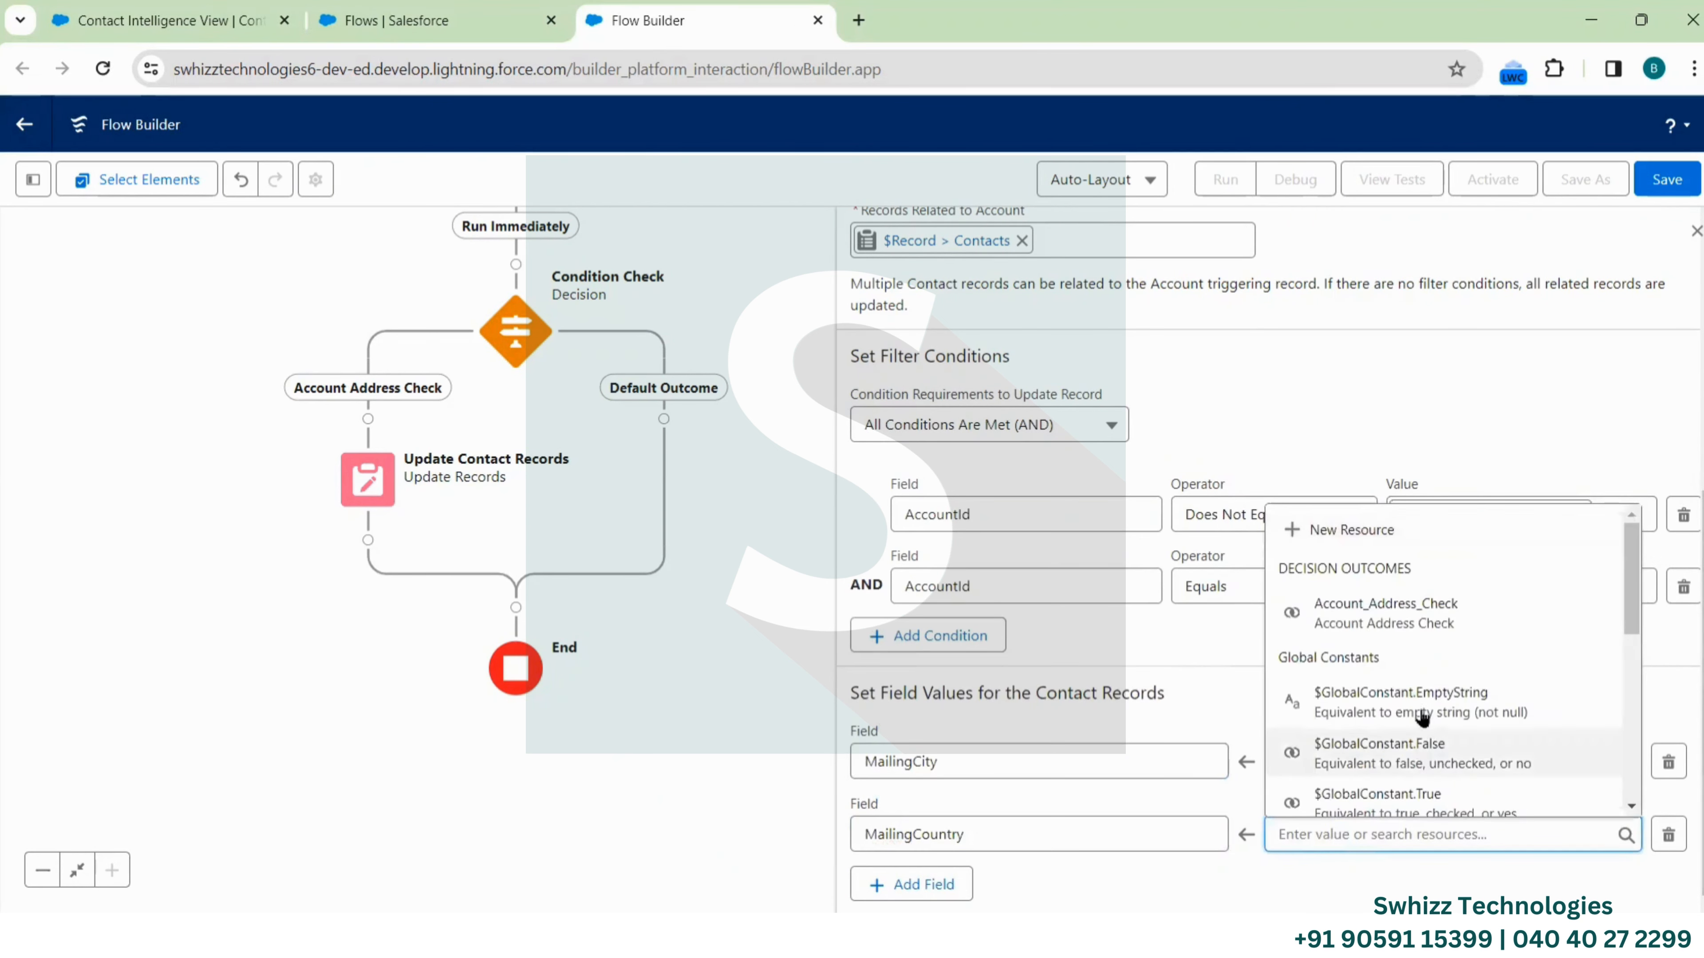
pyautogui.scroll(-10, 1421, 716)
pyautogui.click(1381, 646)
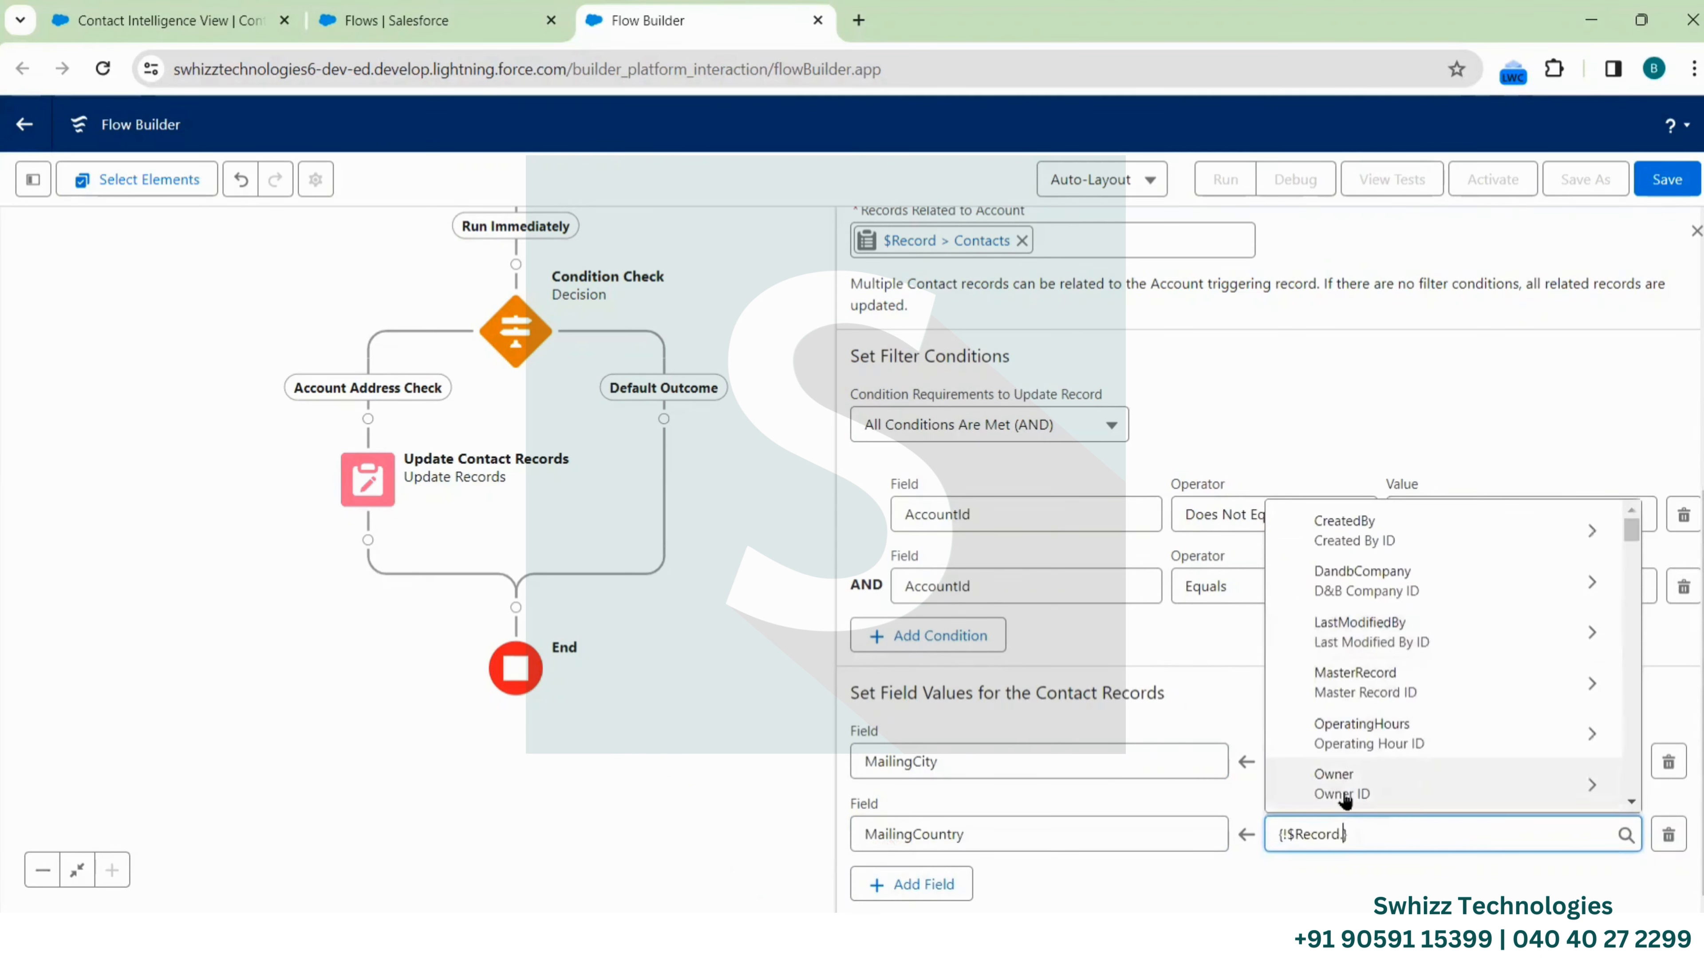
pyautogui.write('Billi')
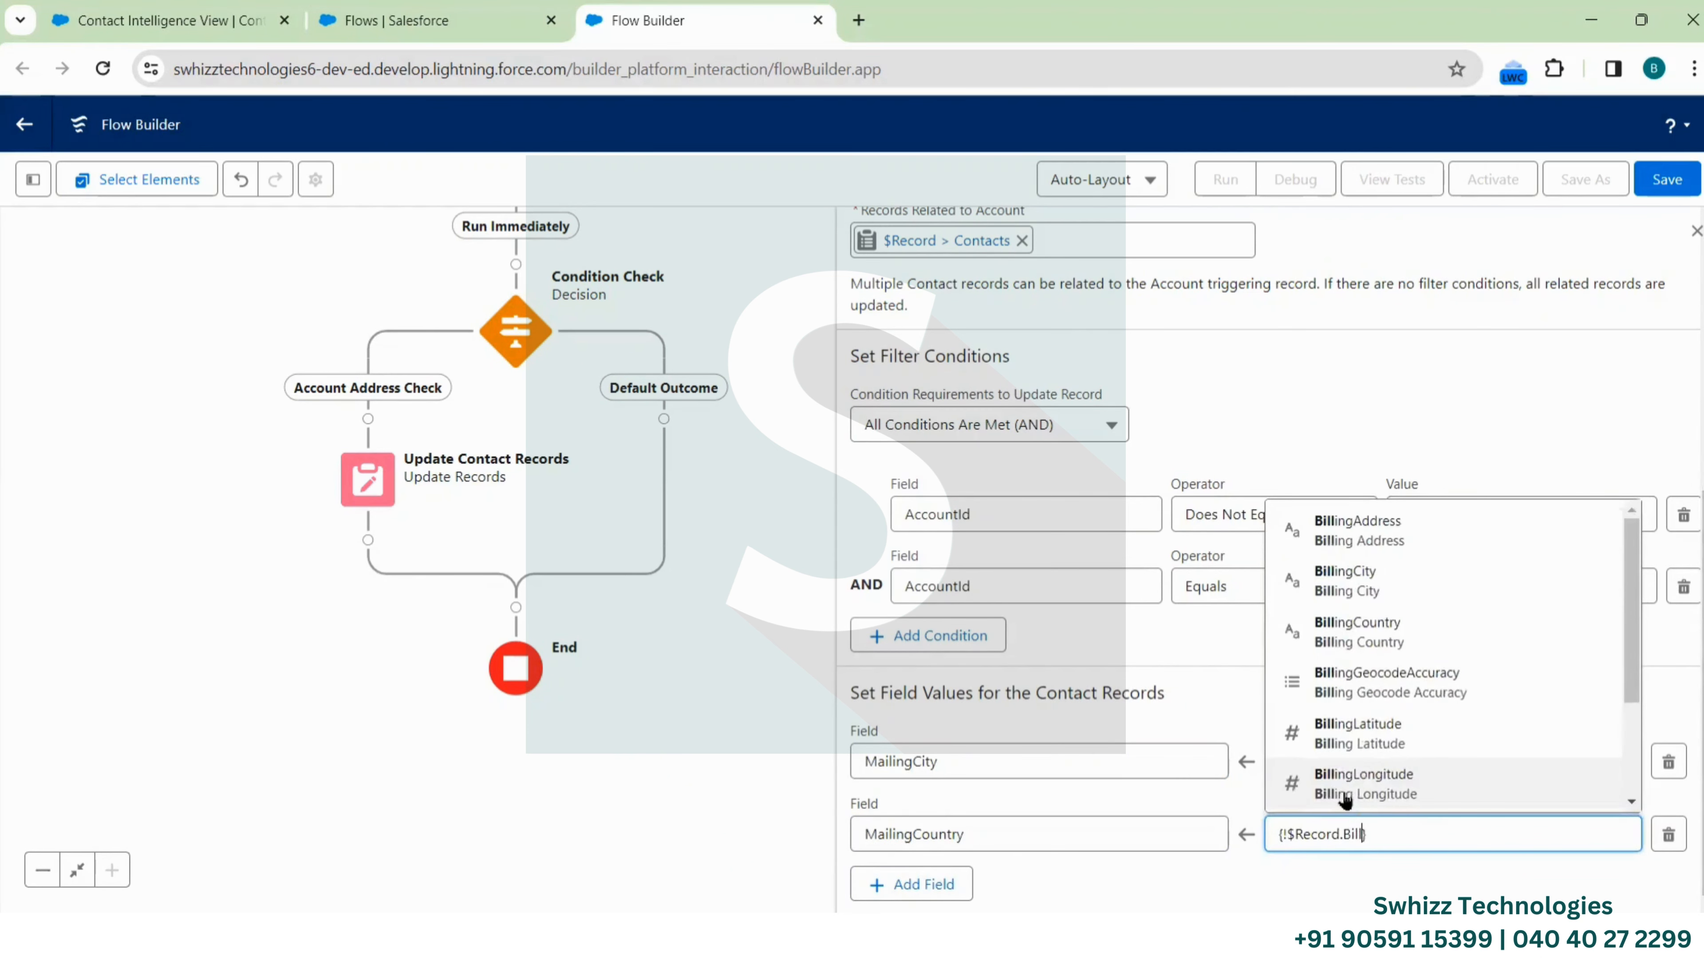
pyautogui.click(1384, 635)
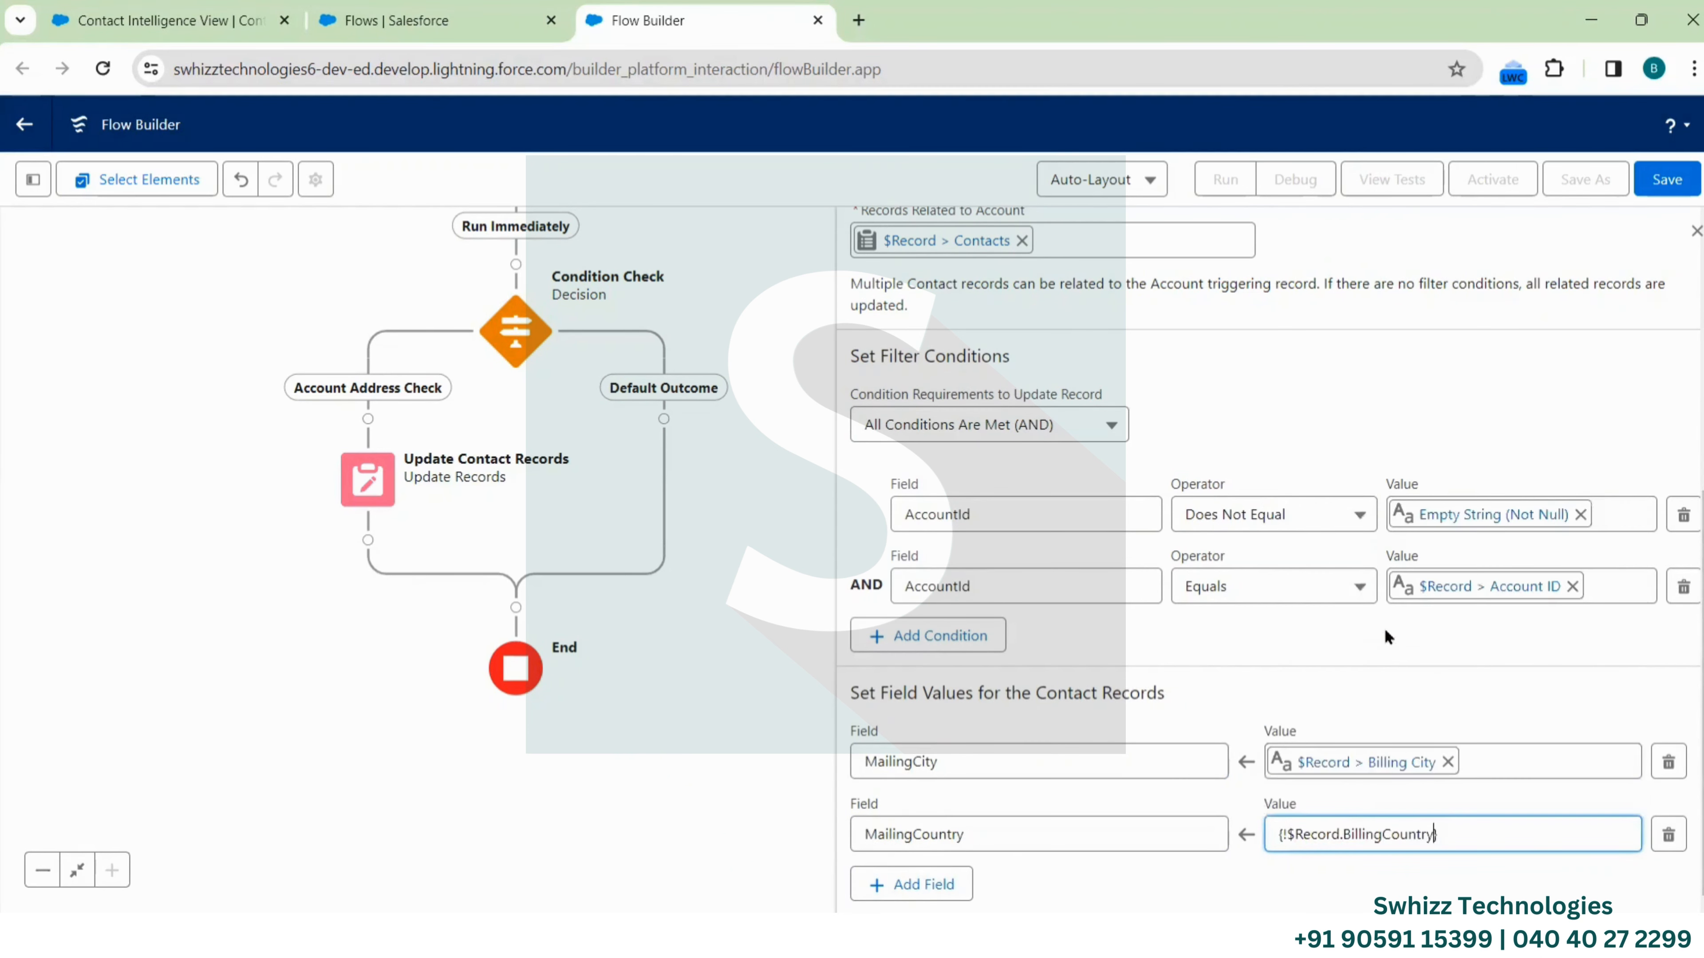
# Add a MailingStreet assignment taking $Record > BillingStreet
pyautogui.click(907, 884)
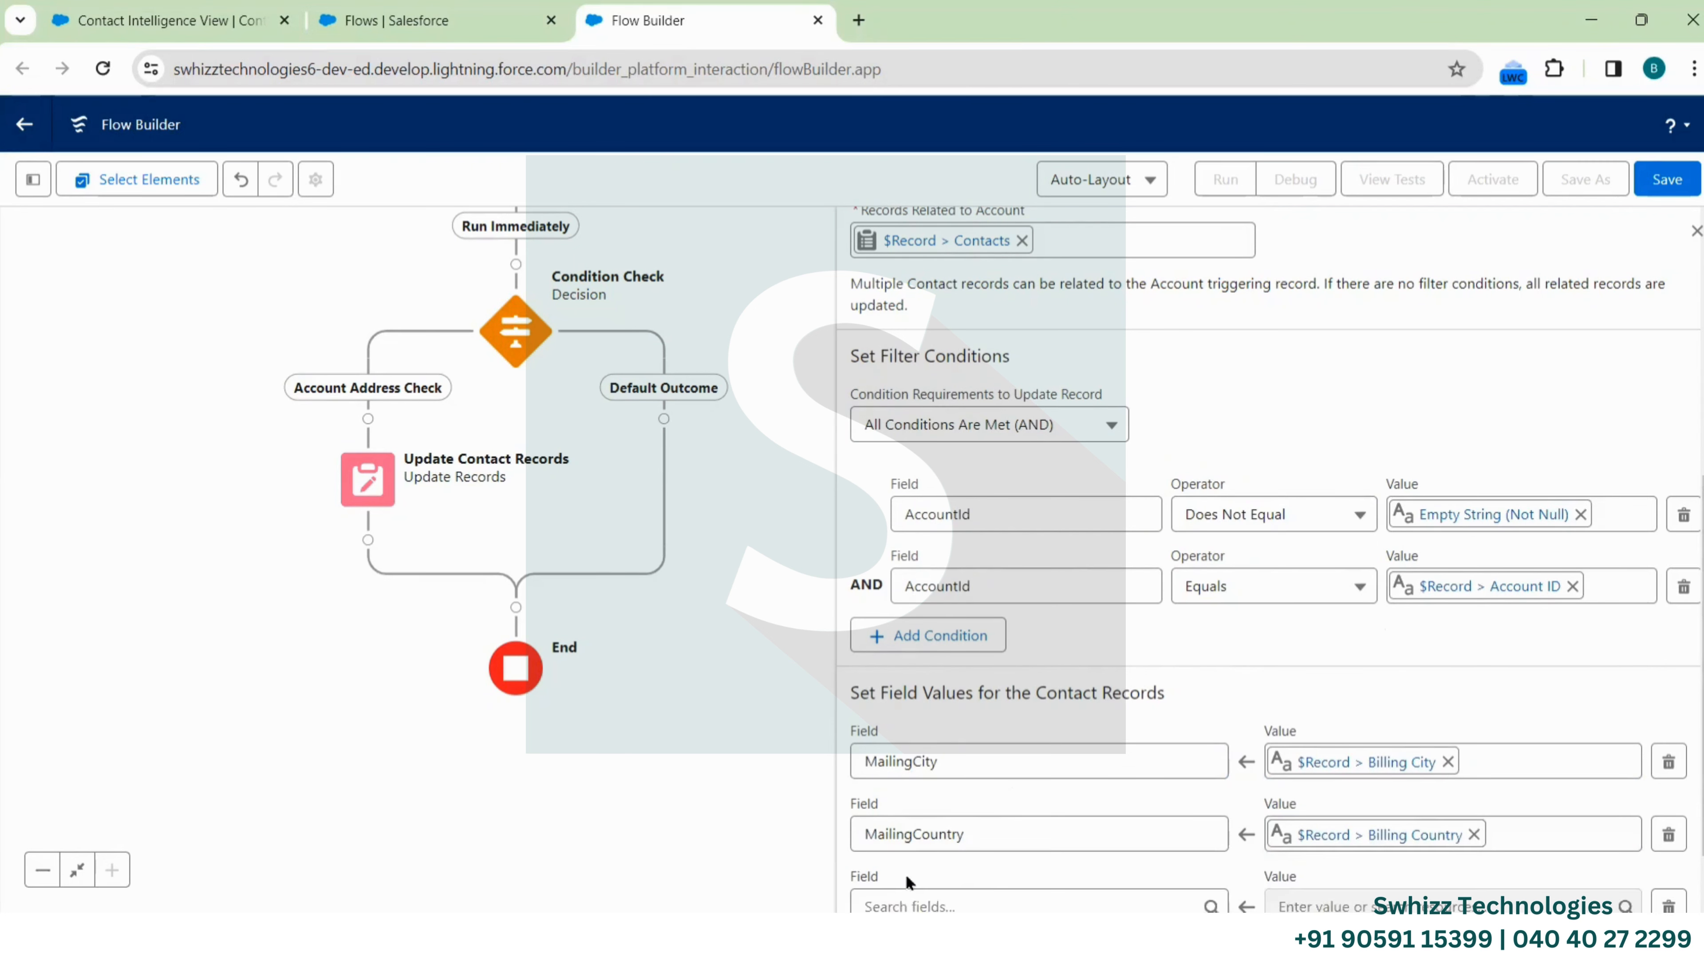
pyautogui.scroll(-1, 1073, 805)
pyautogui.click(962, 838)
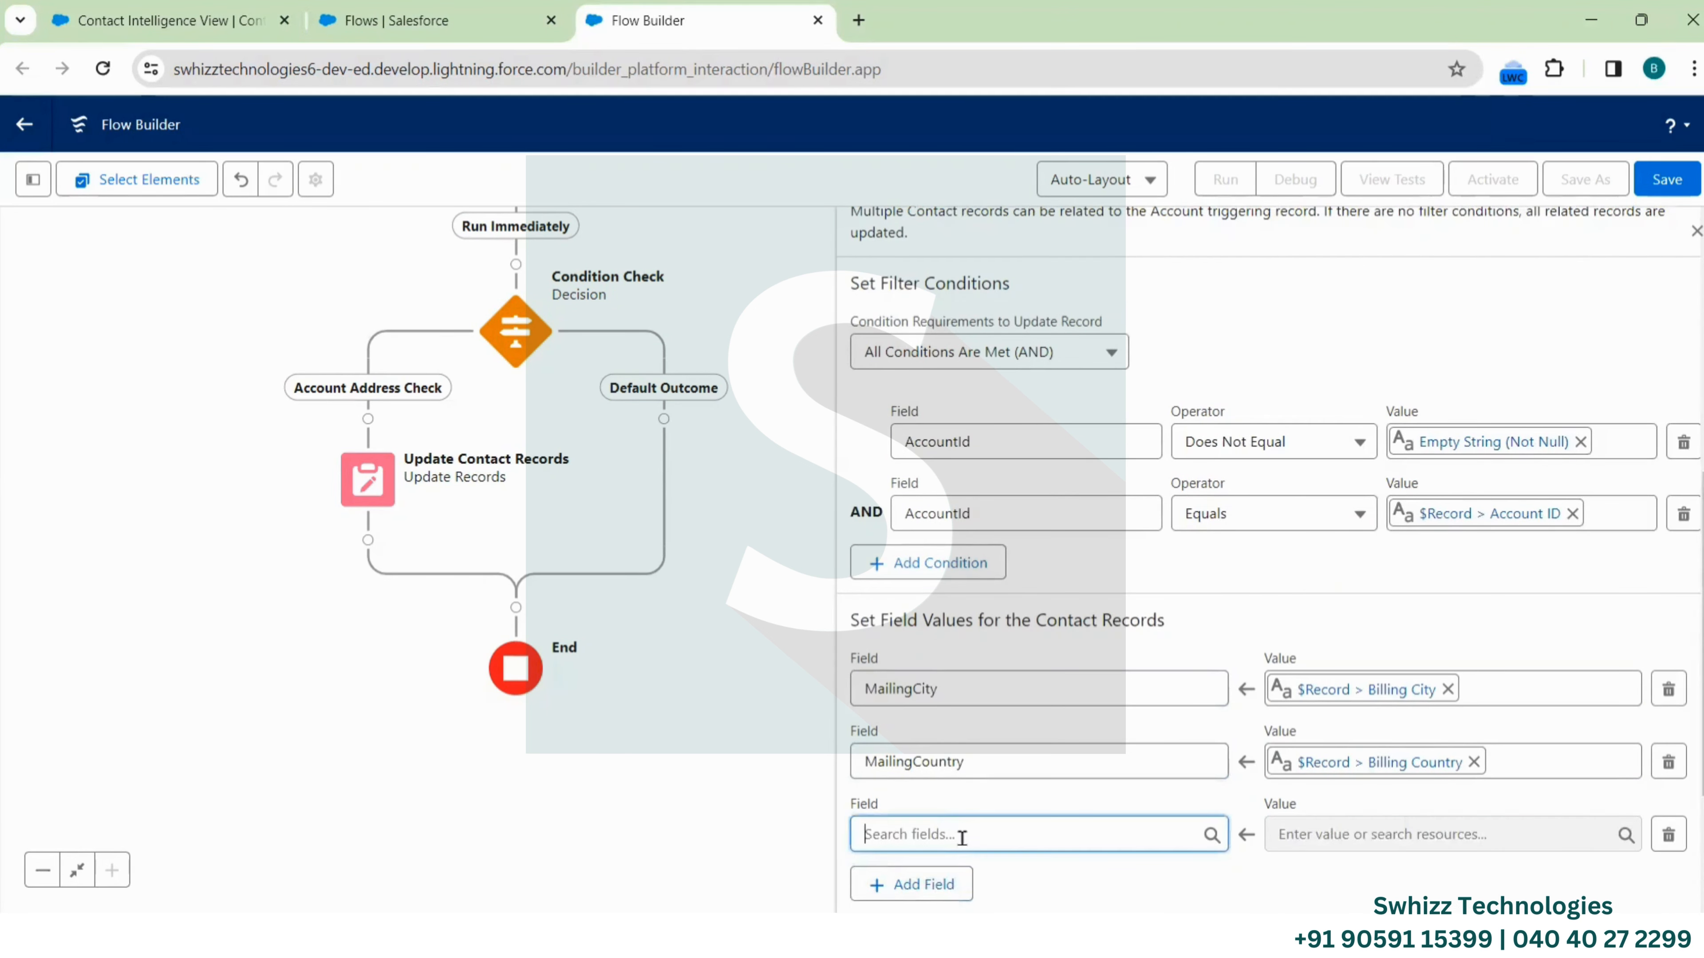
pyautogui.write('Mailing')
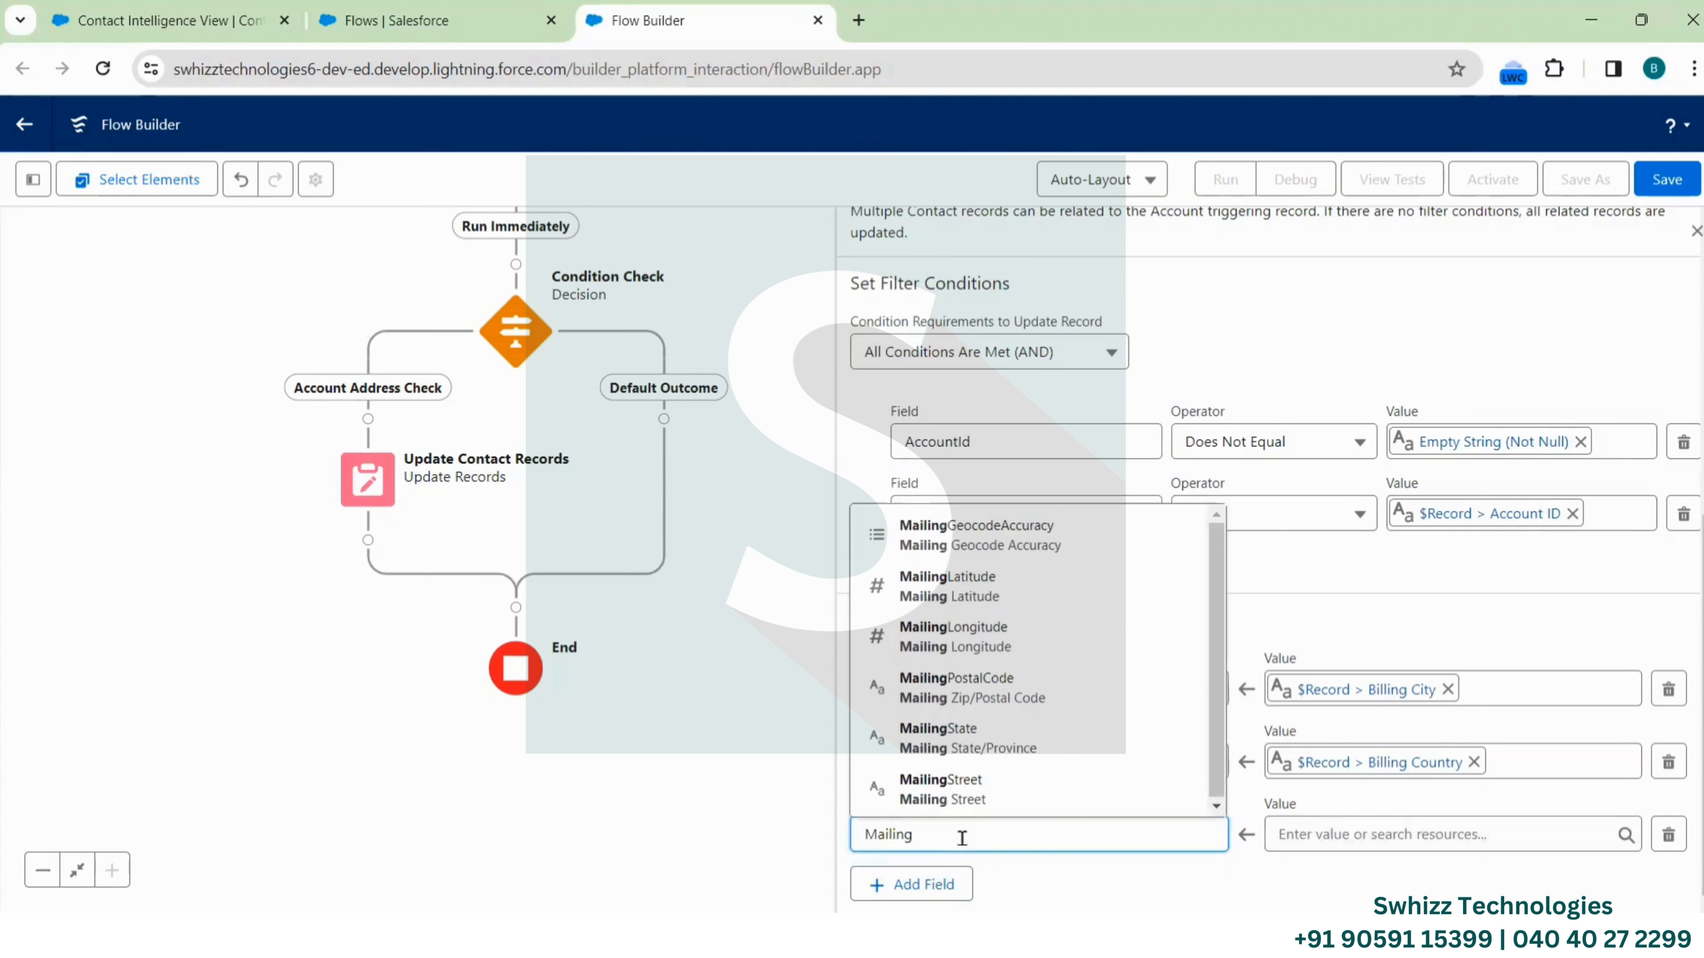
pyautogui.click(993, 804)
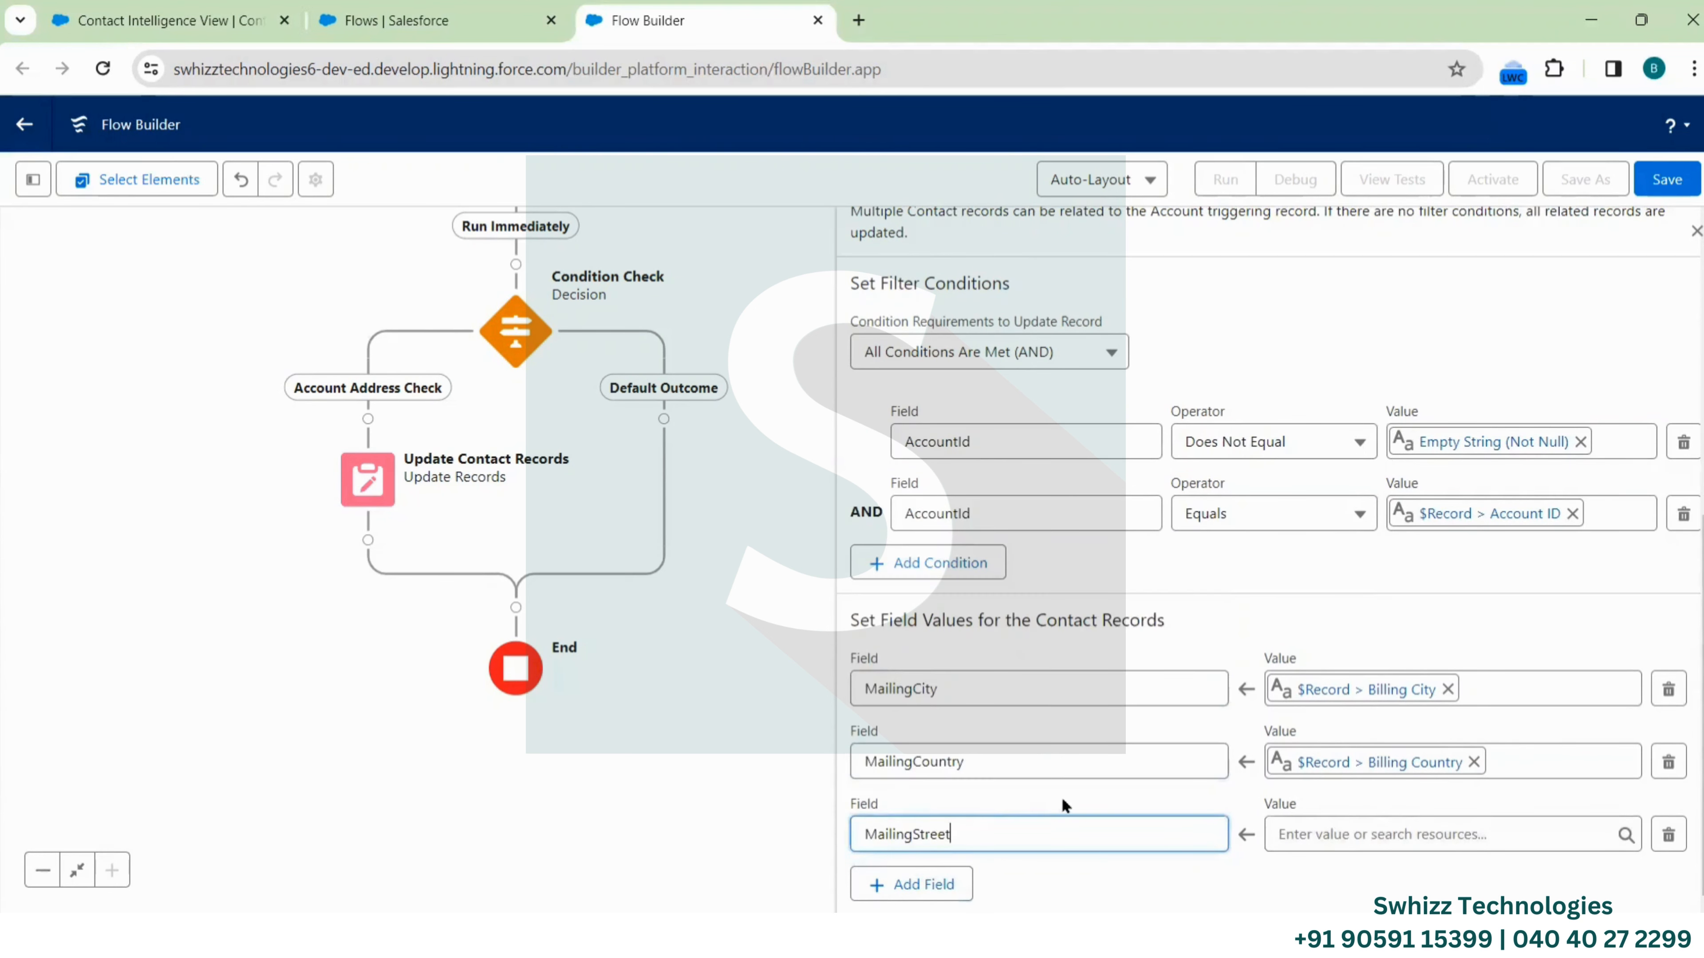
pyautogui.click(1345, 836)
pyautogui.scroll(-10, 1364, 745)
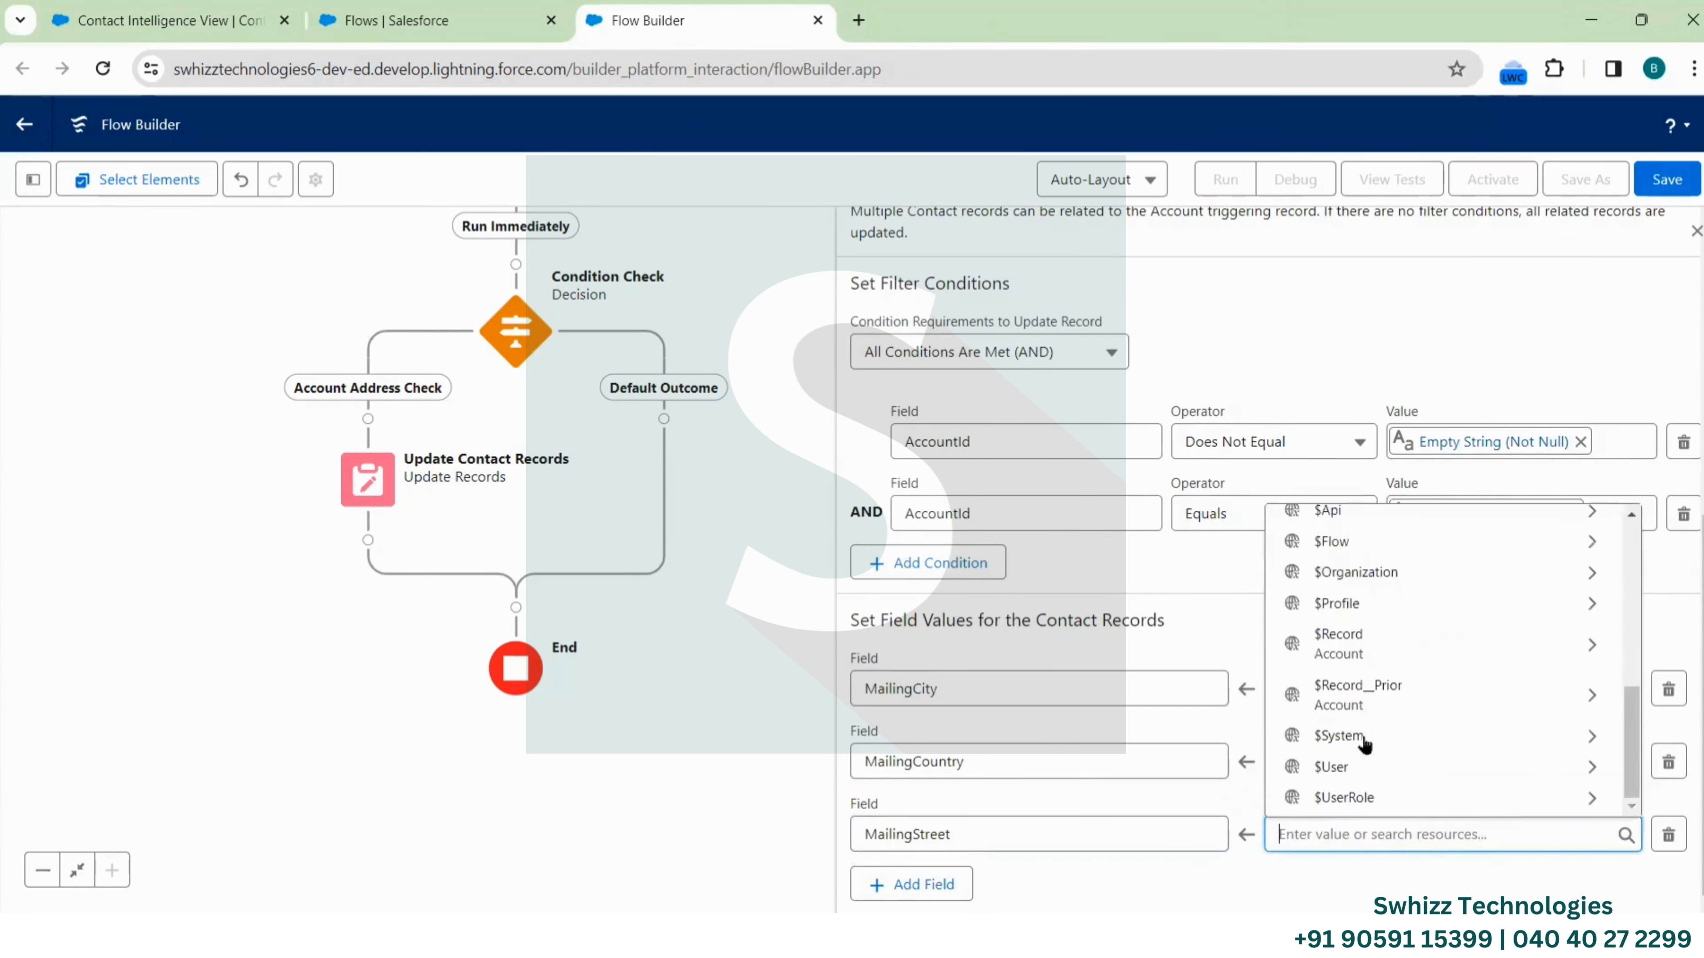
pyautogui.click(1355, 646)
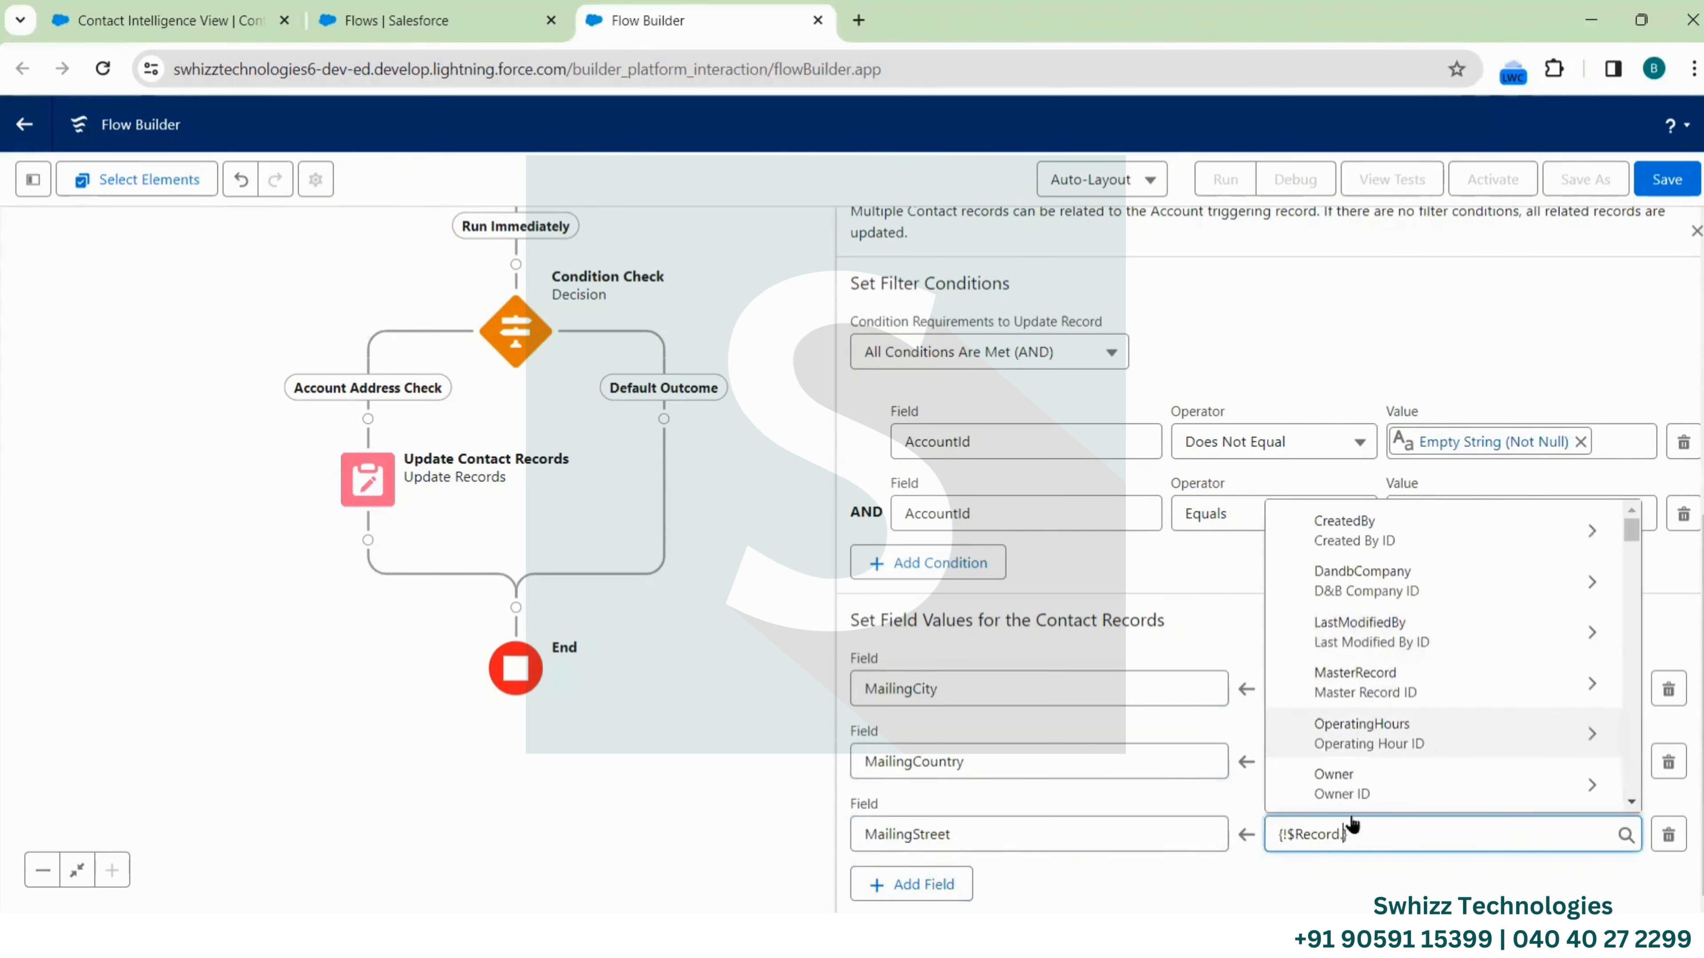
pyautogui.write('Billing')
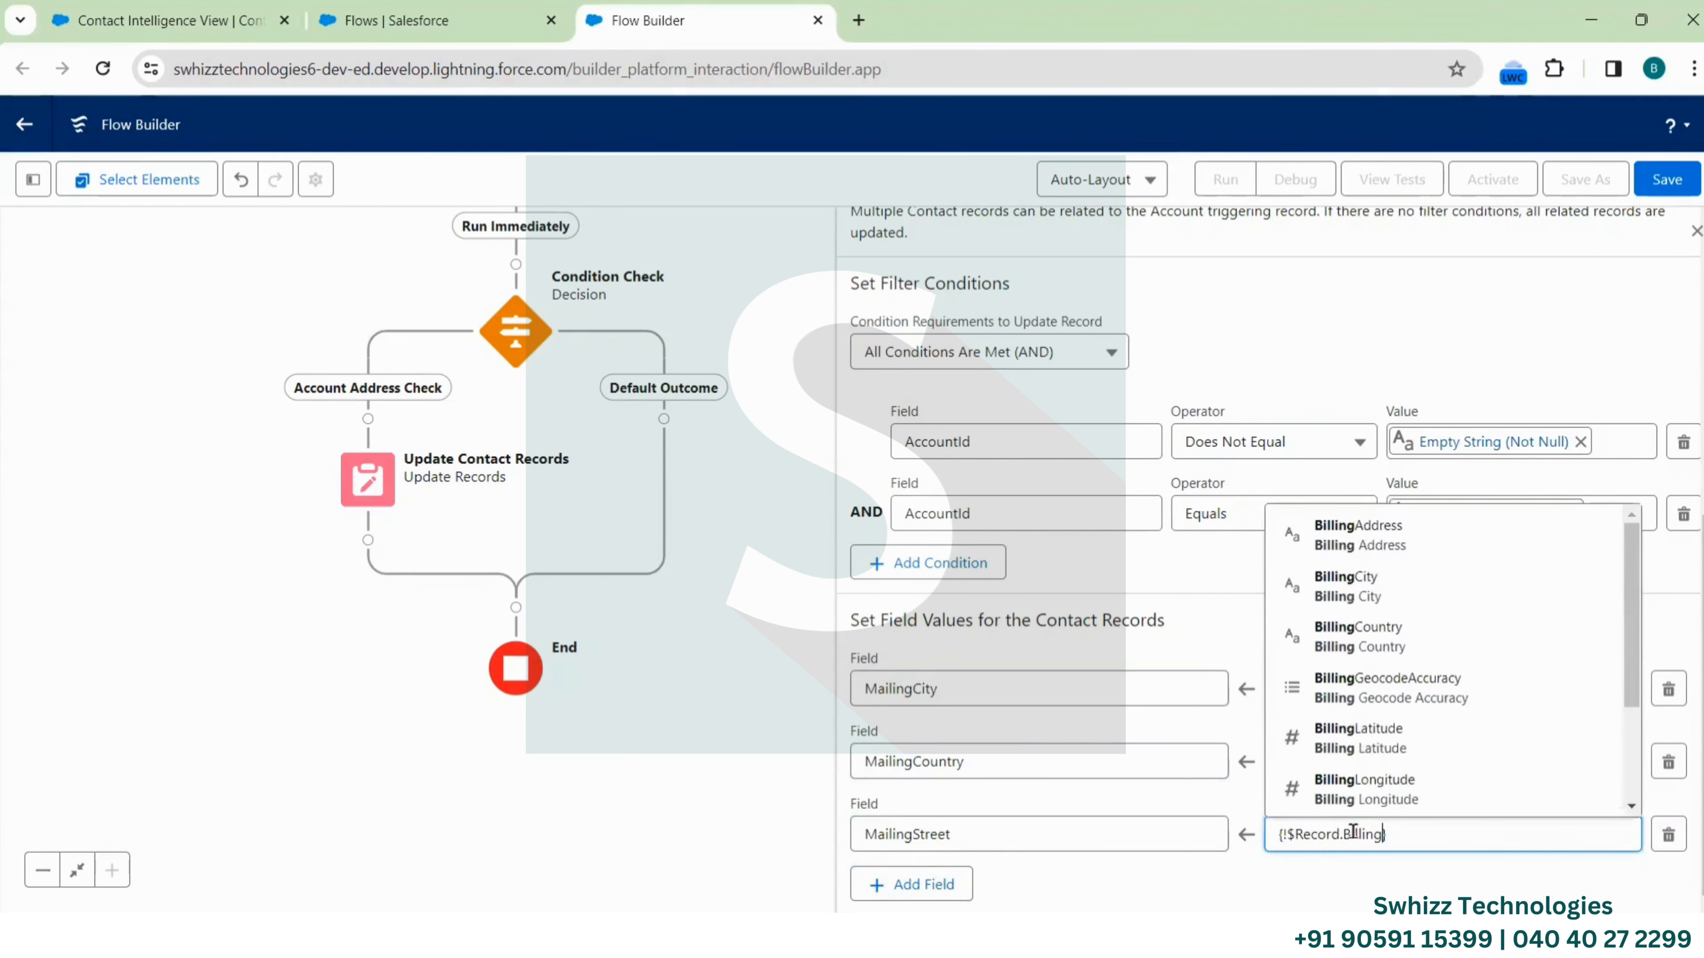
pyautogui.write('str')
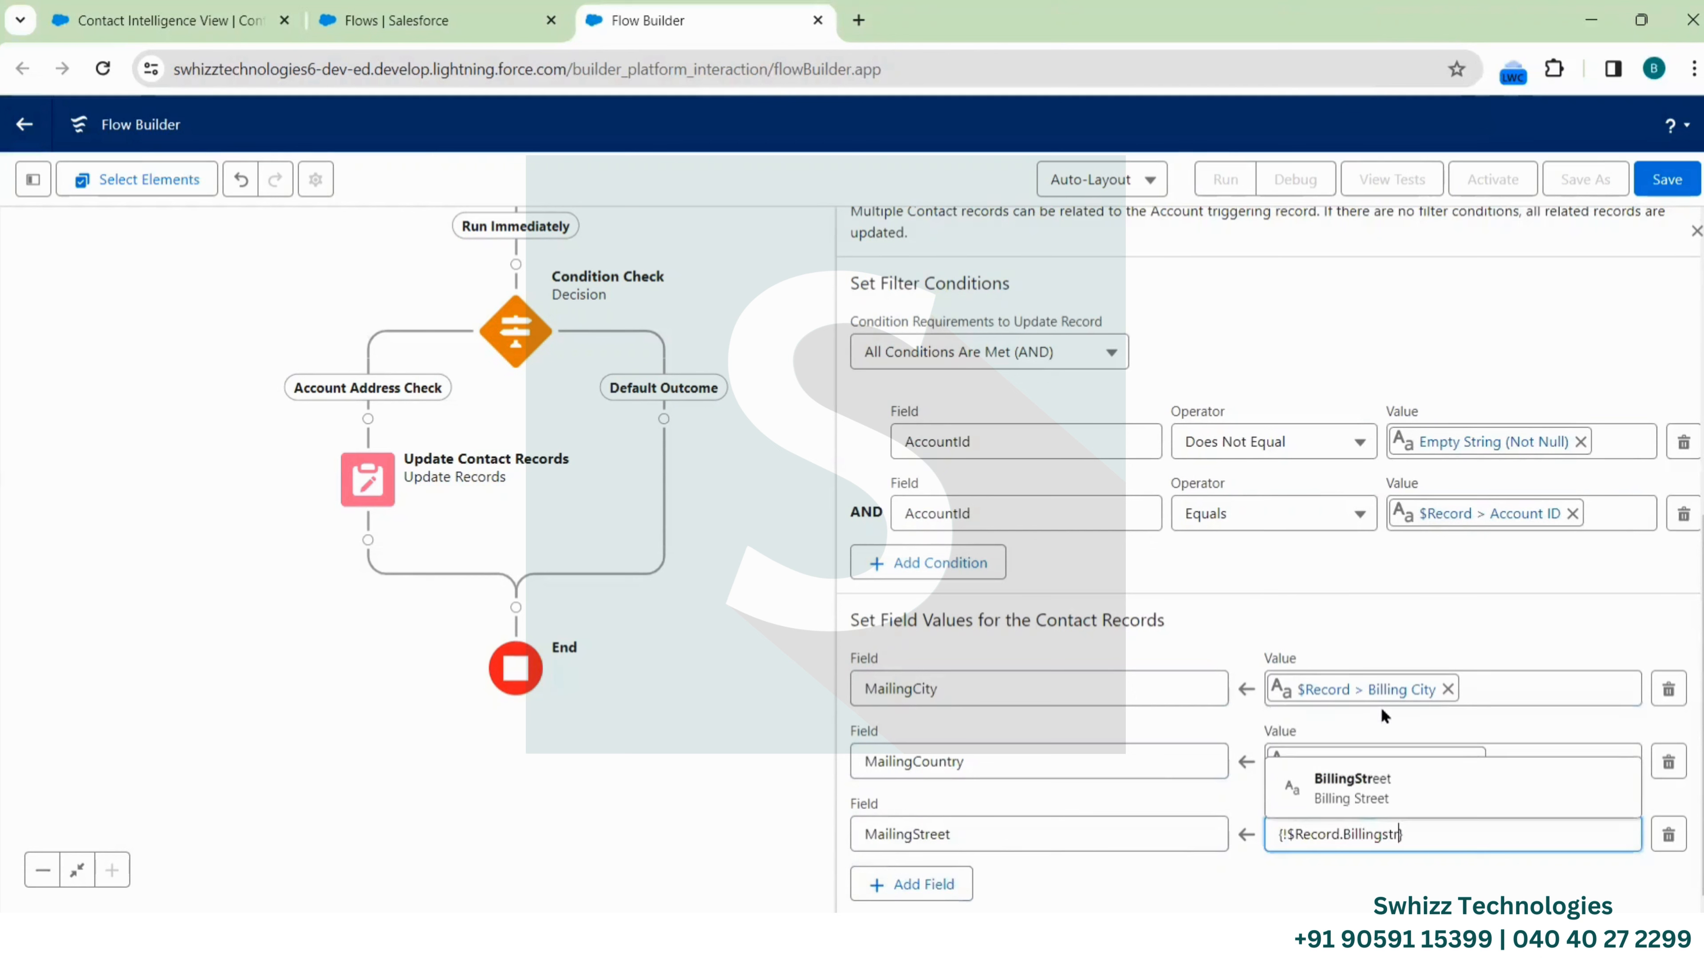
pyautogui.click(1404, 780)
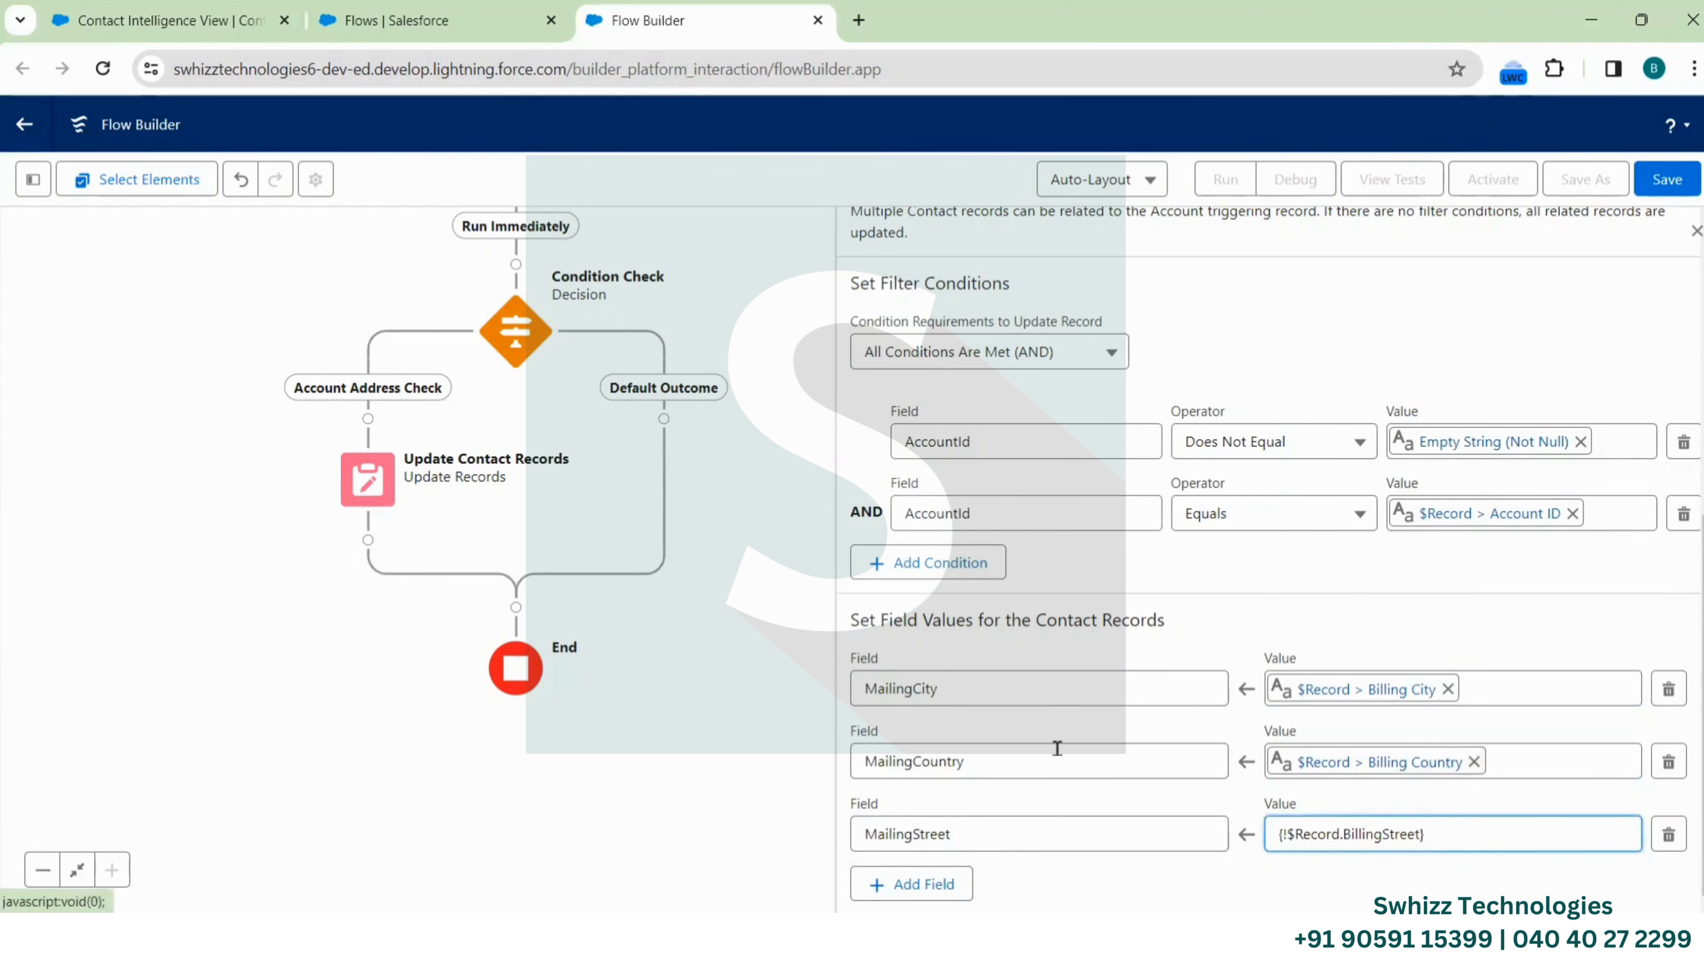
# Add a MailingState assignment taking $Record > BillingState
pyautogui.click(911, 885)
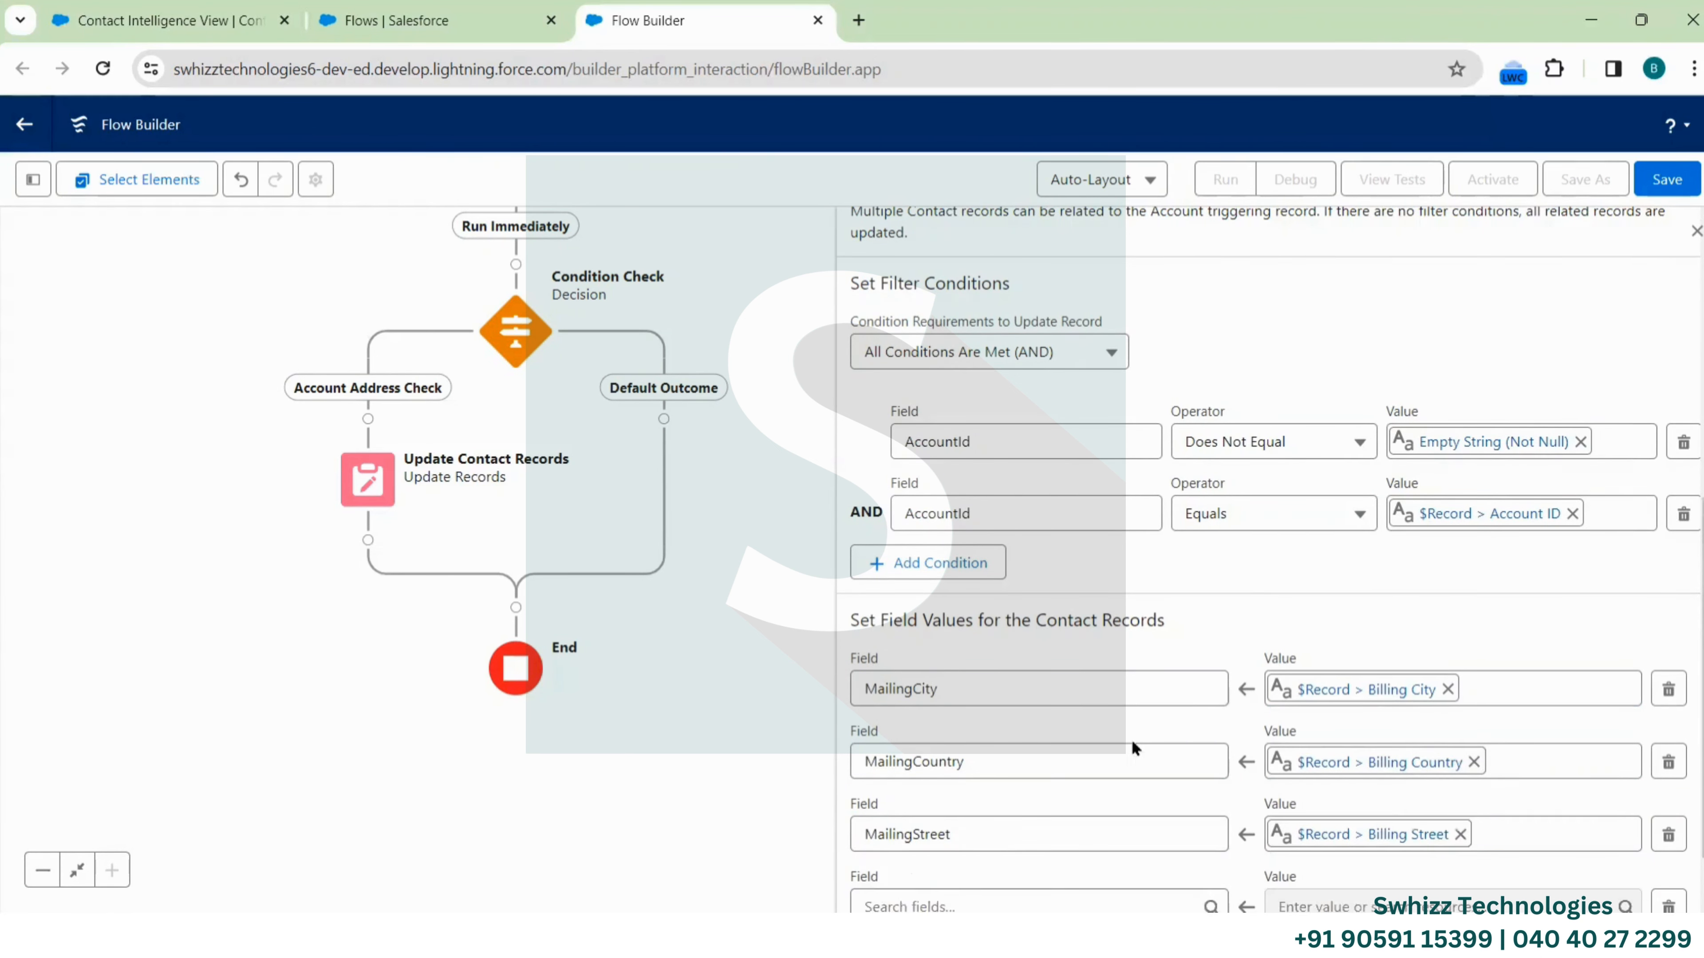
pyautogui.click(916, 836)
pyautogui.write('Mai')
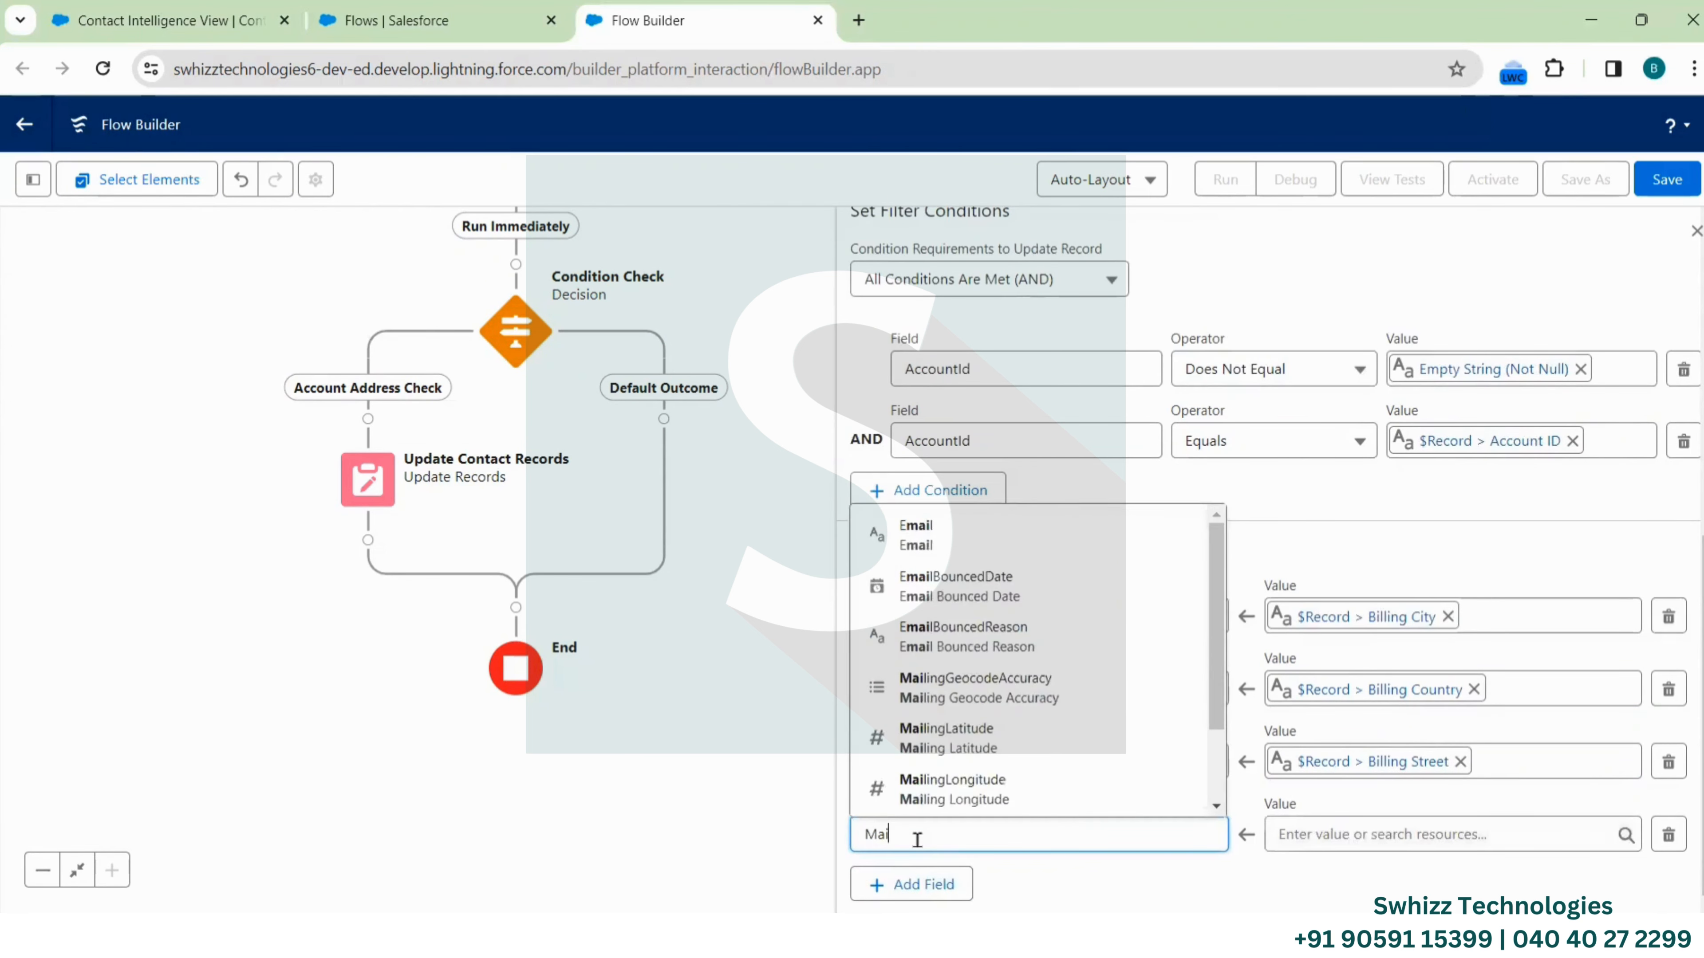
pyautogui.write('ling')
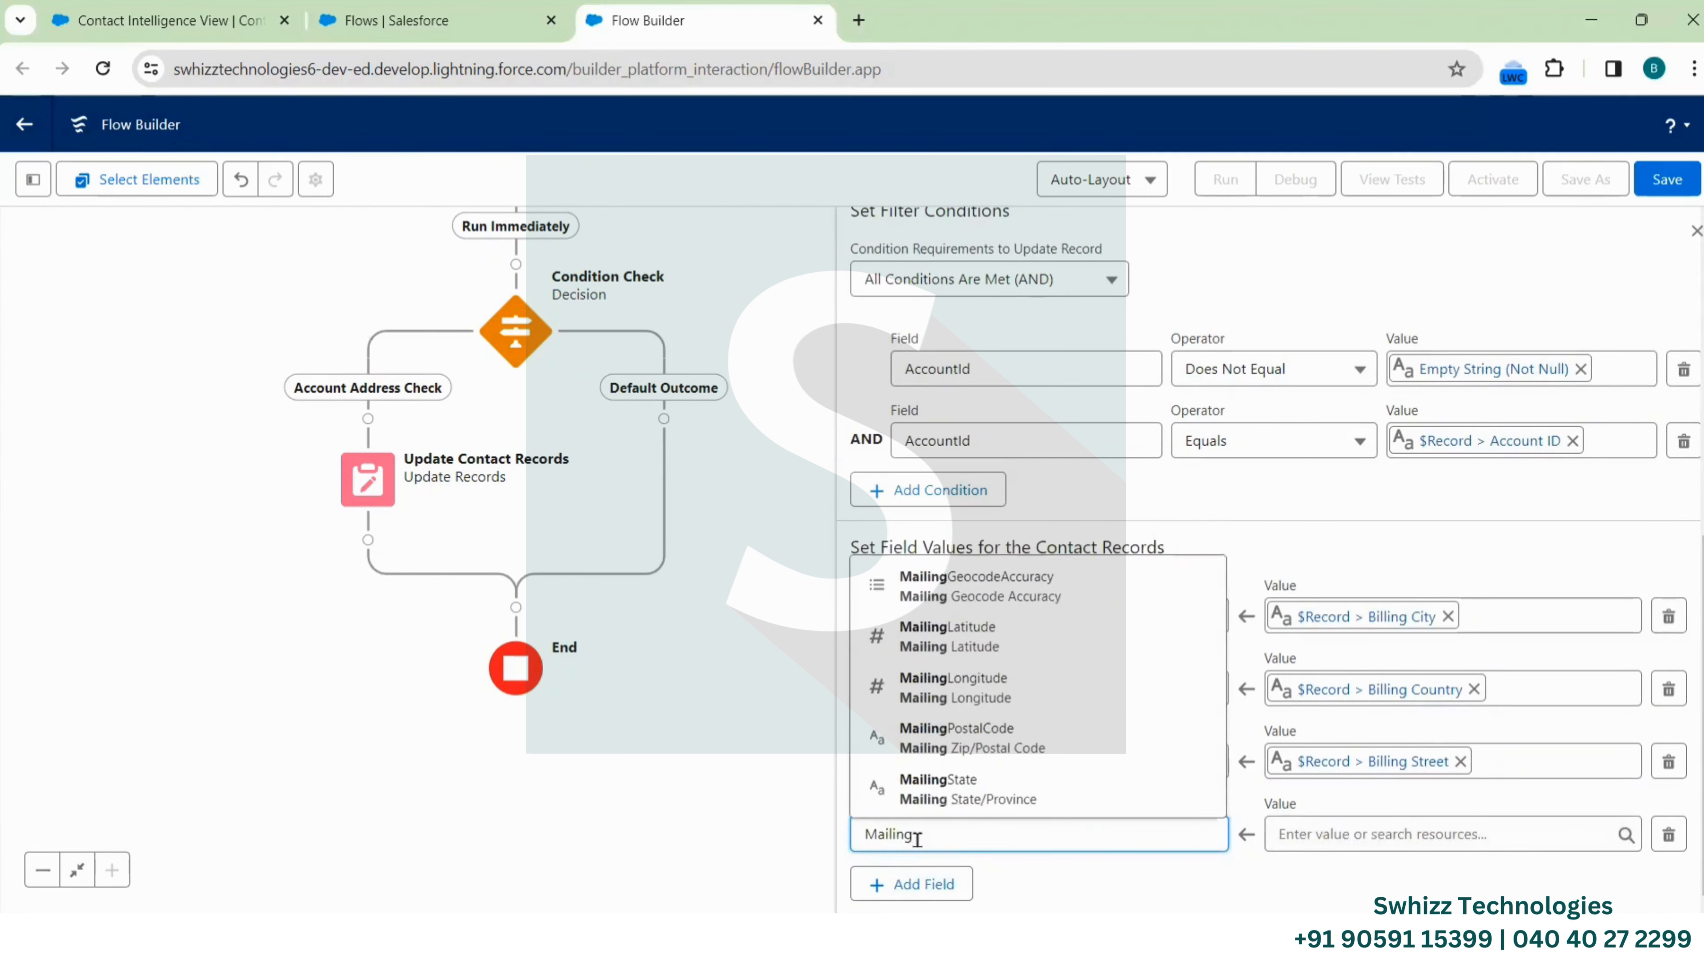
pyautogui.click(990, 793)
pyautogui.click(1380, 832)
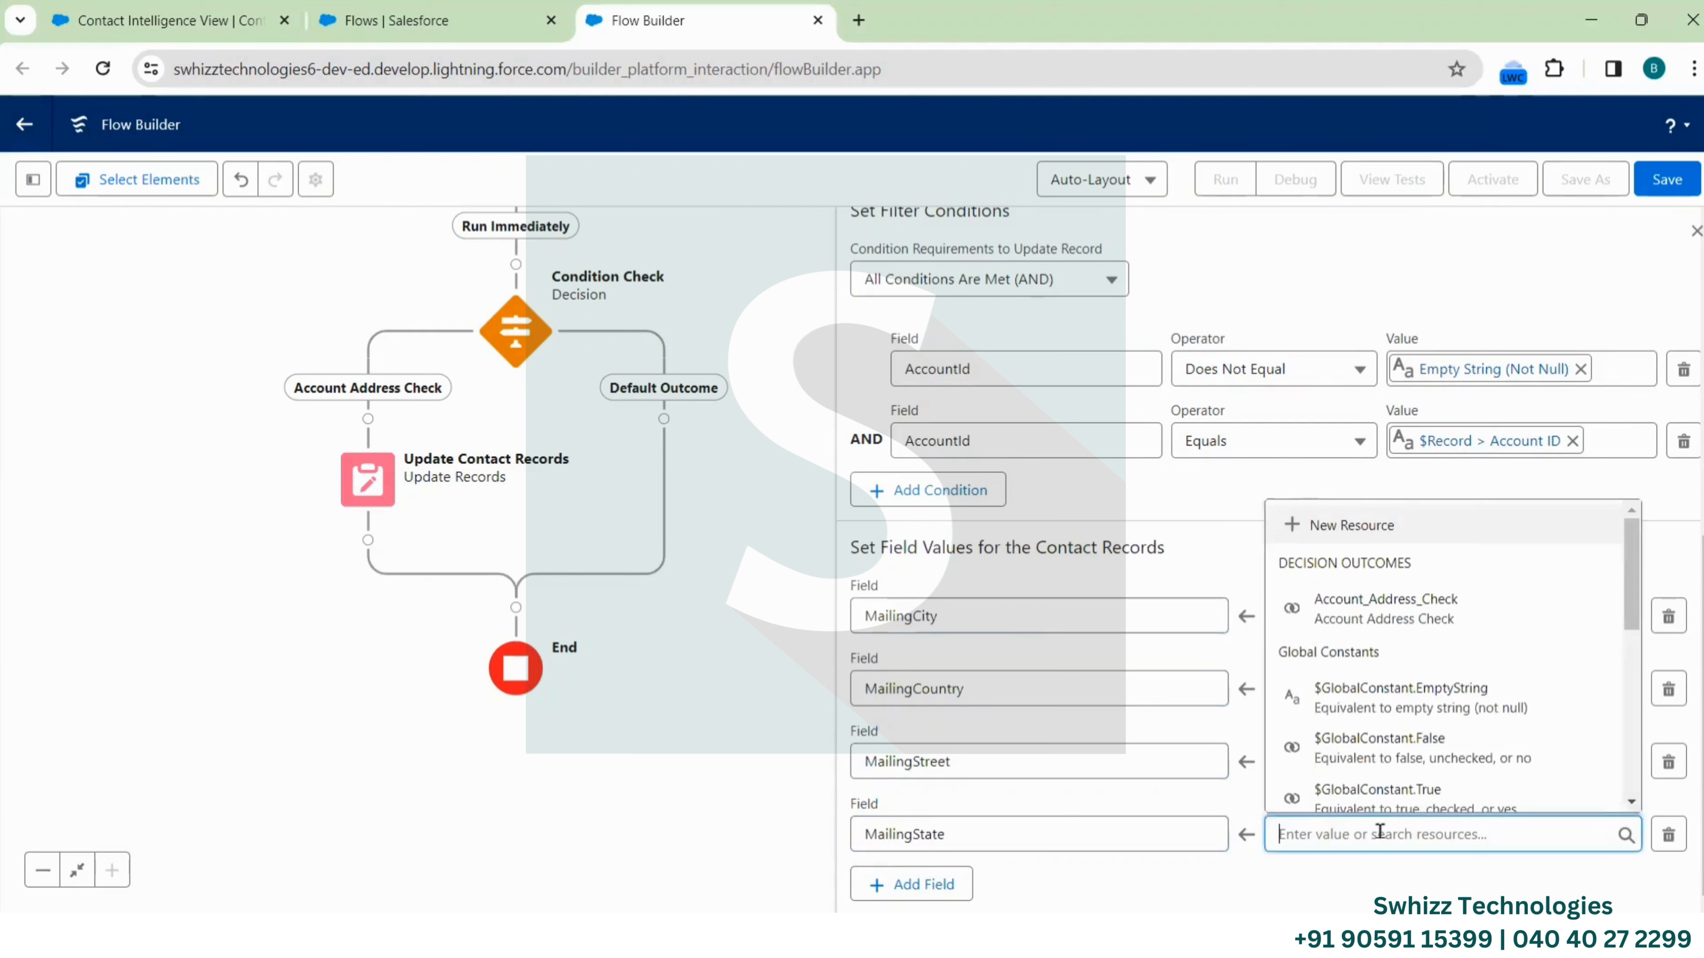
pyautogui.scroll(-5, 1349, 695)
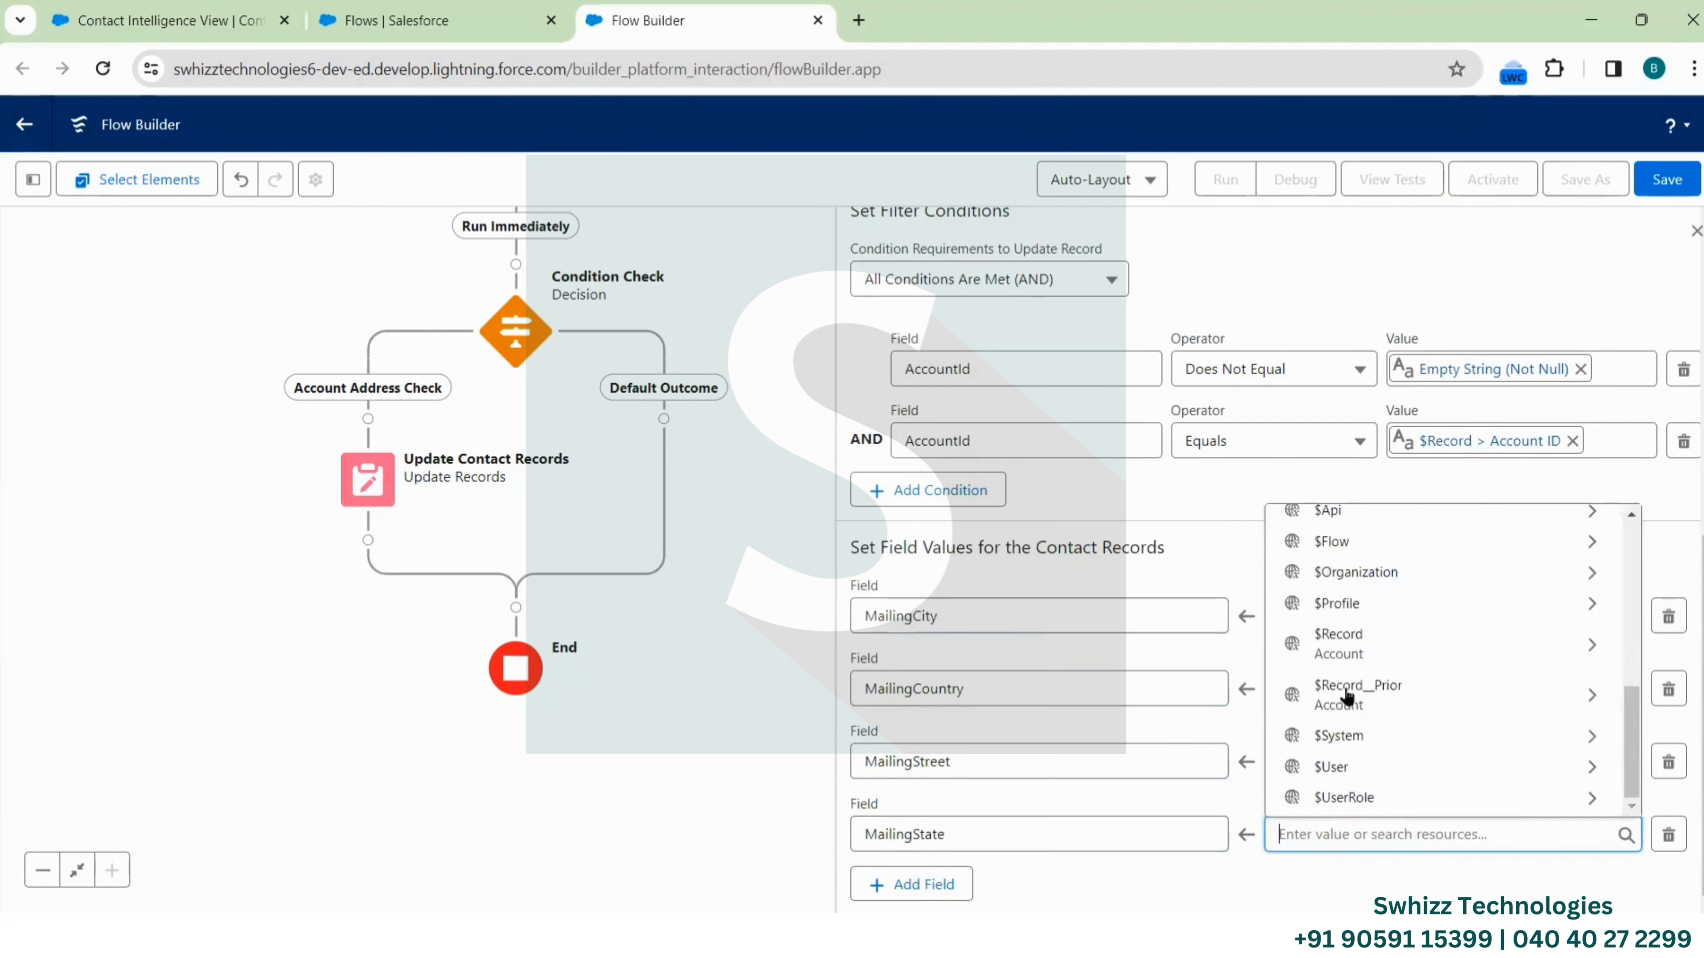
pyautogui.click(1368, 659)
pyautogui.write('Bill')
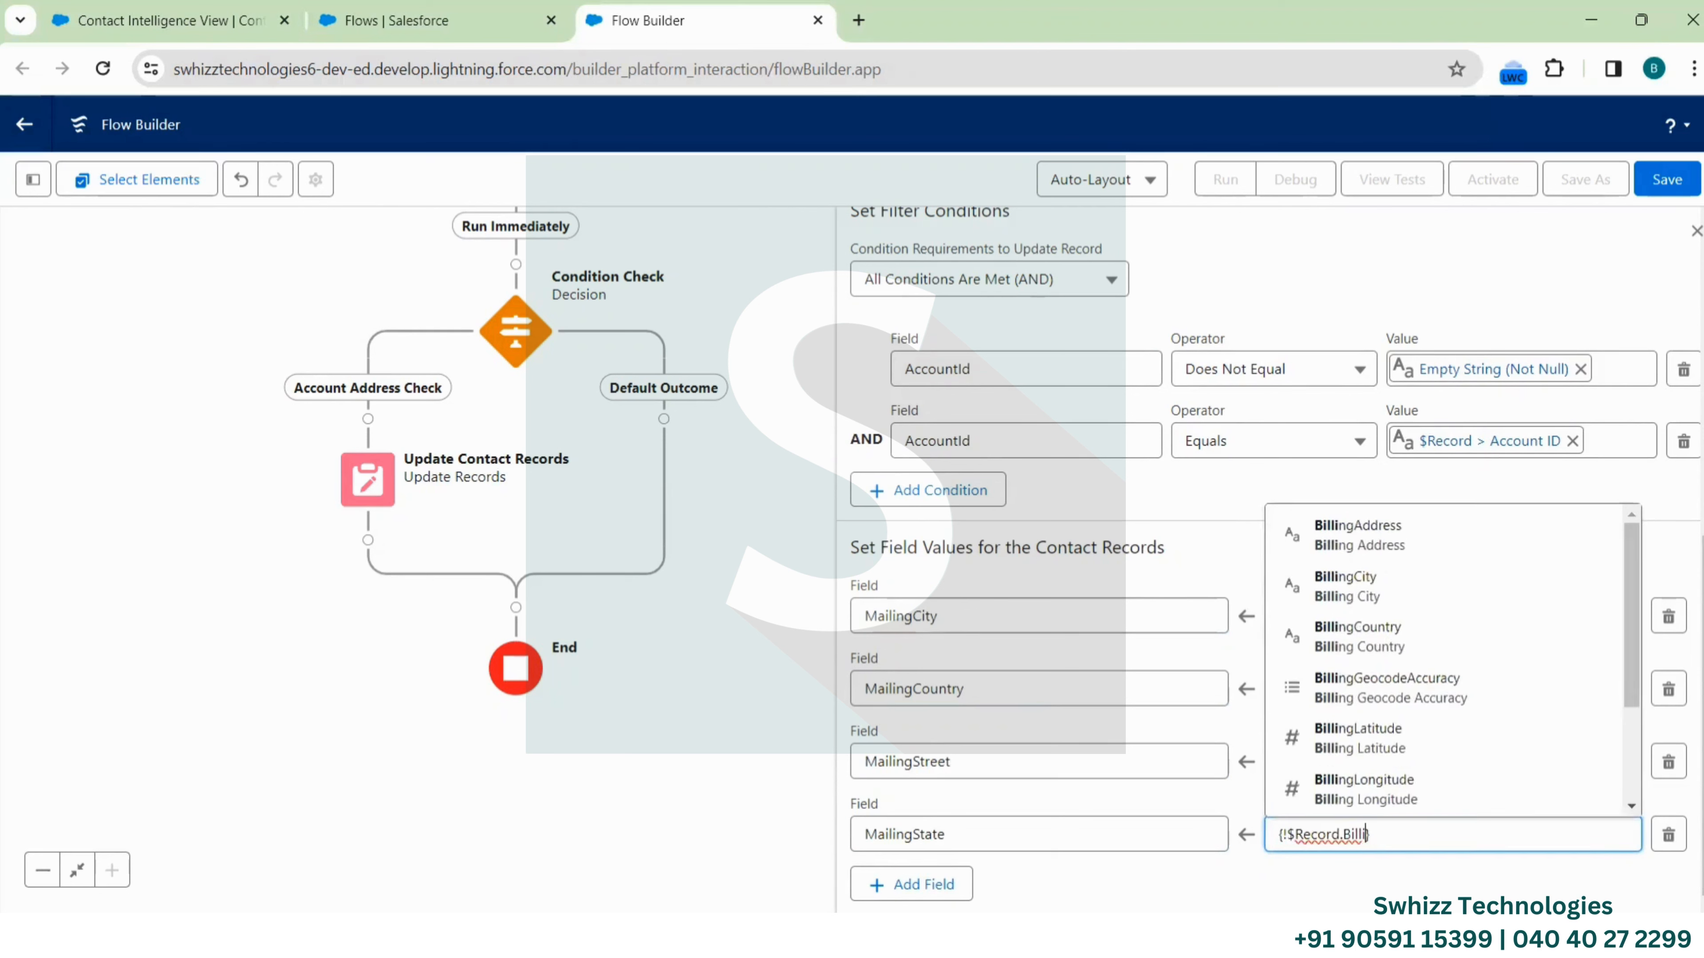
pyautogui.write('ingSt')
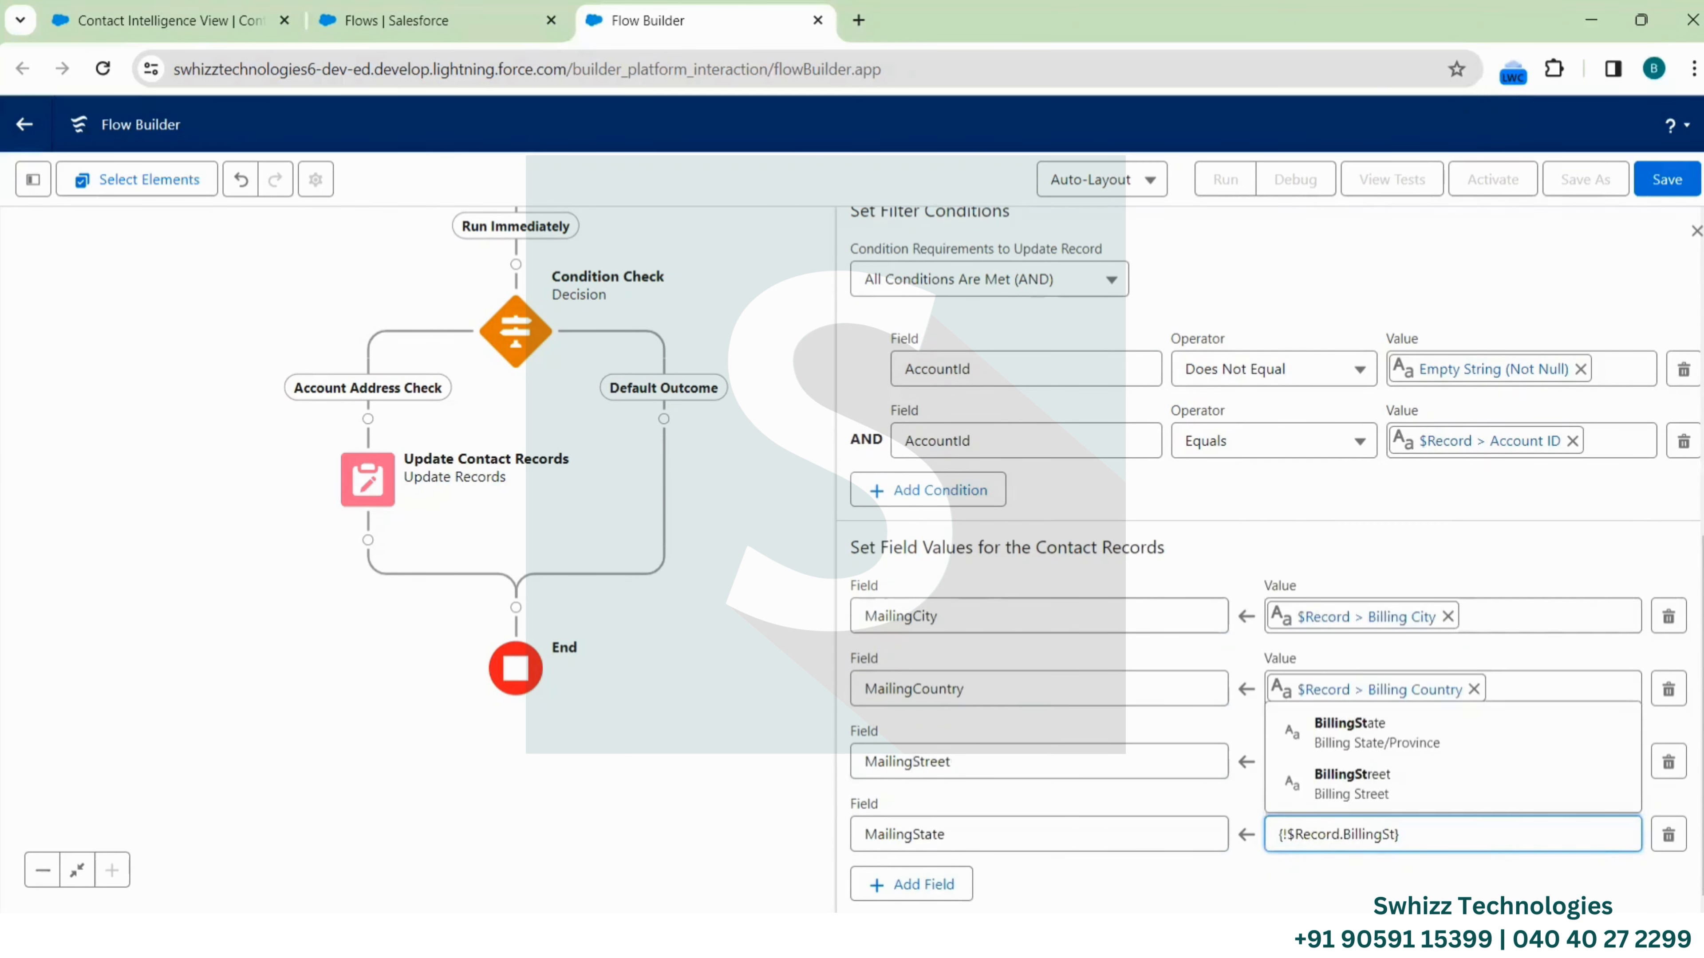
pyautogui.click(1339, 735)
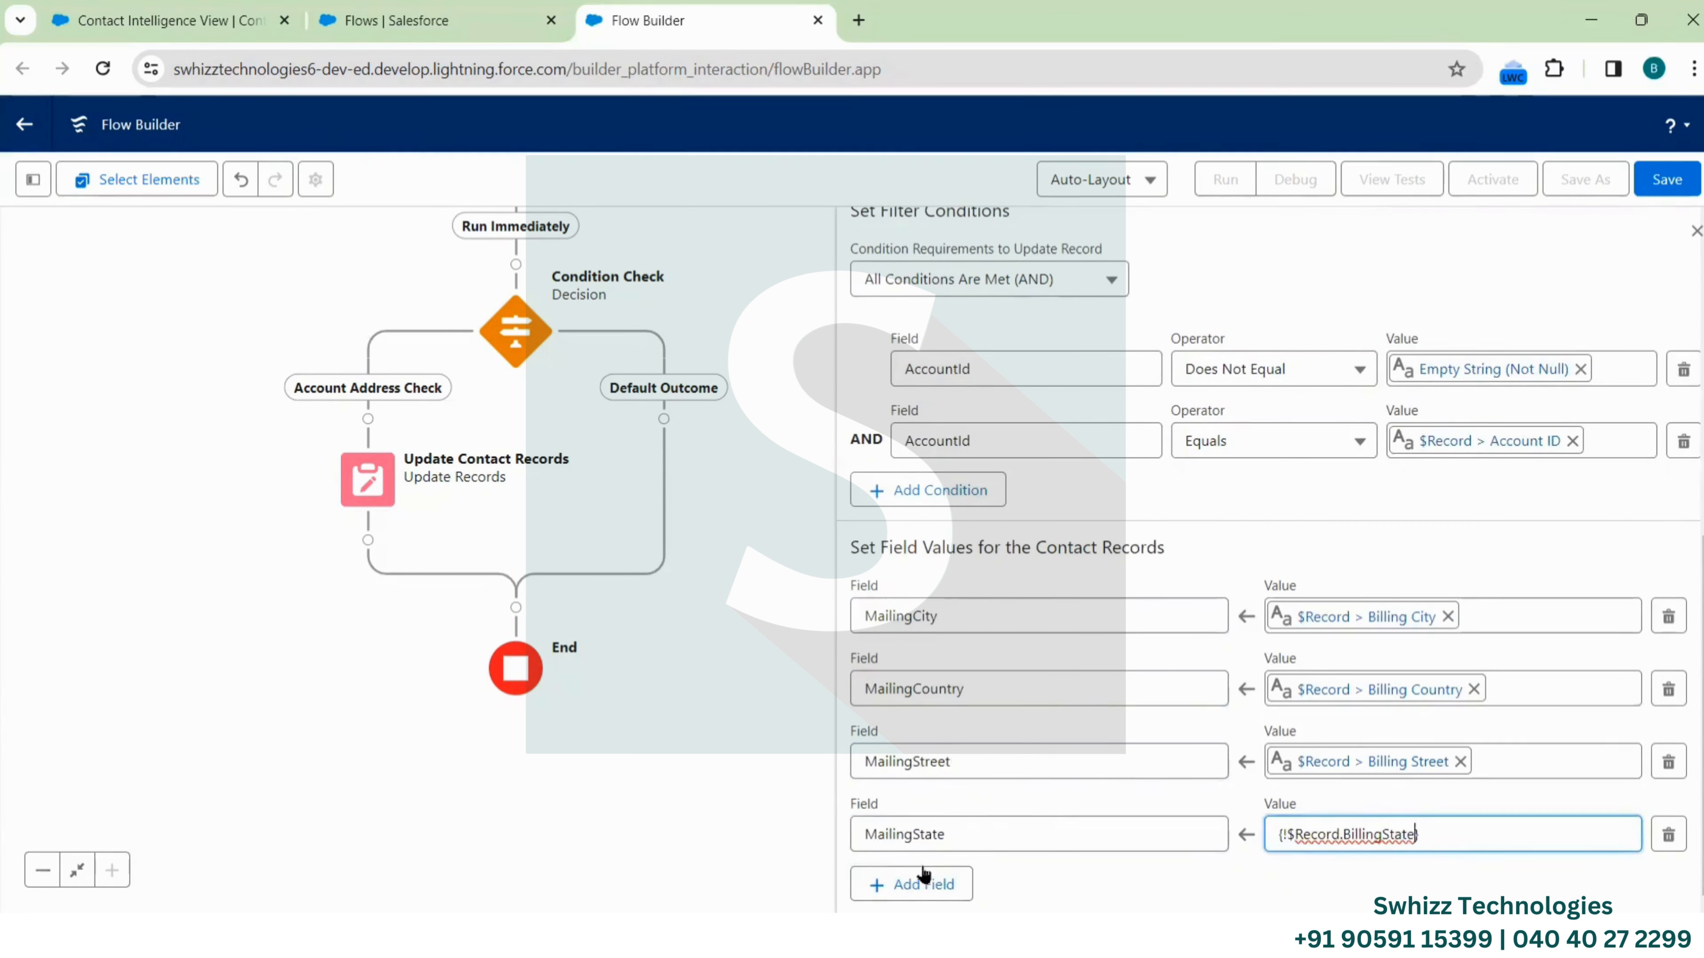
# Add a MailingPostalCode assignment taking $Record > BillingPostalCode
pyautogui.click(916, 883)
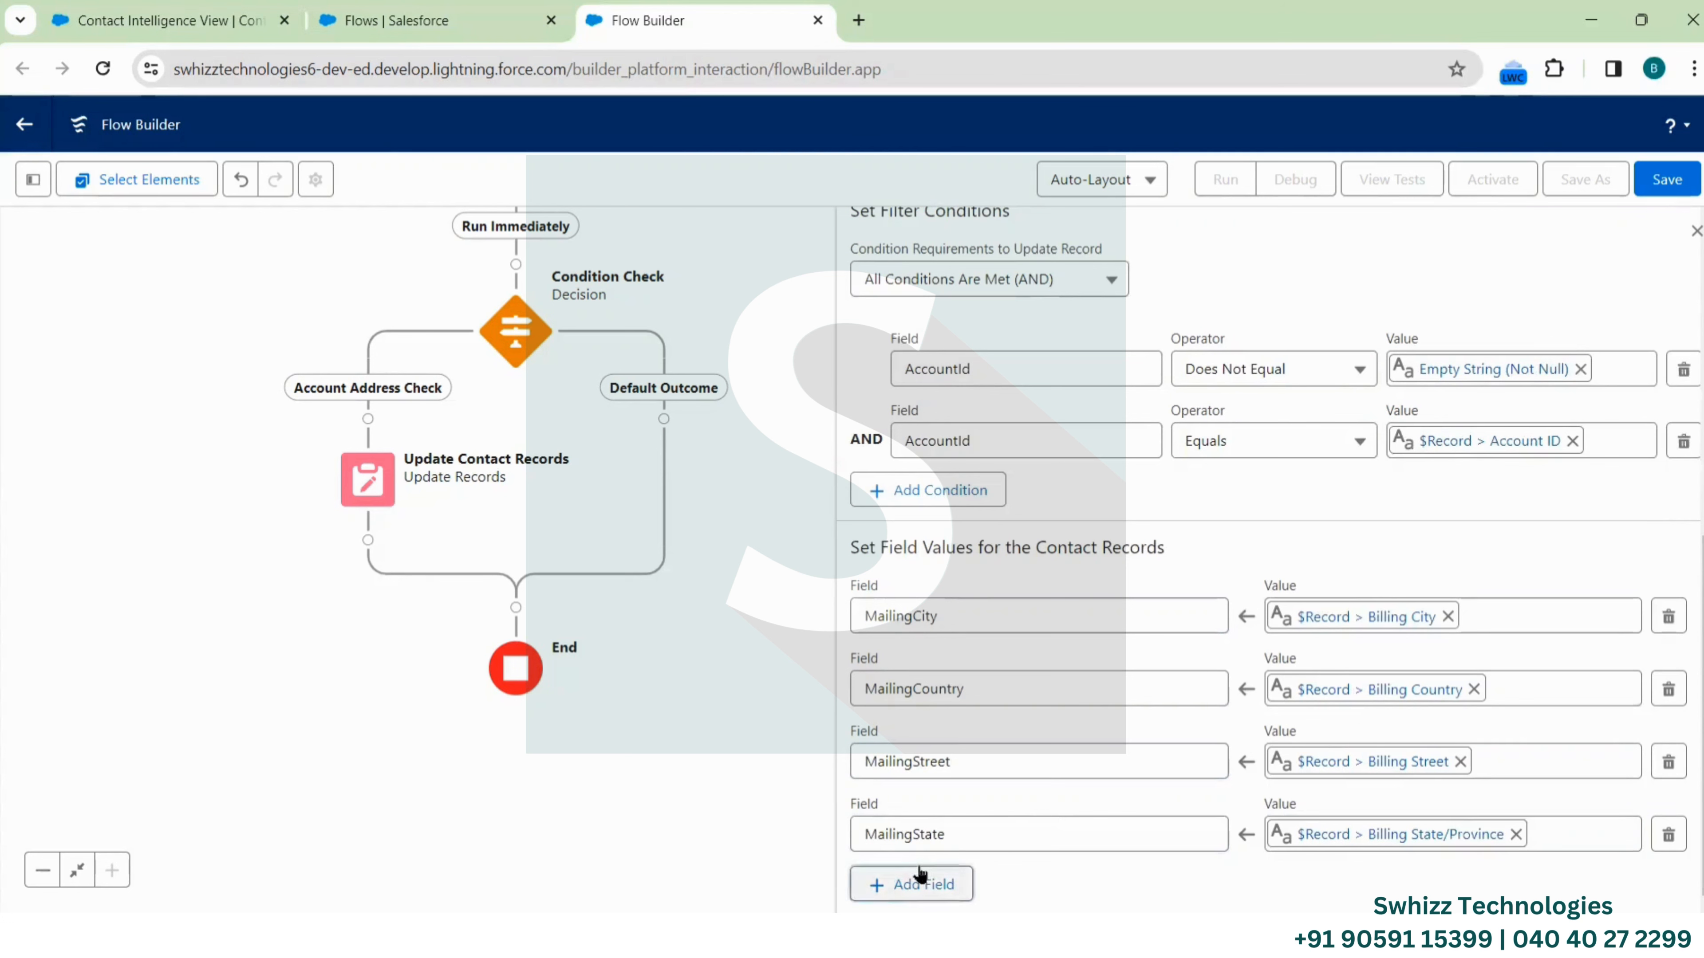
pyautogui.click(956, 834)
pyautogui.write('mail')
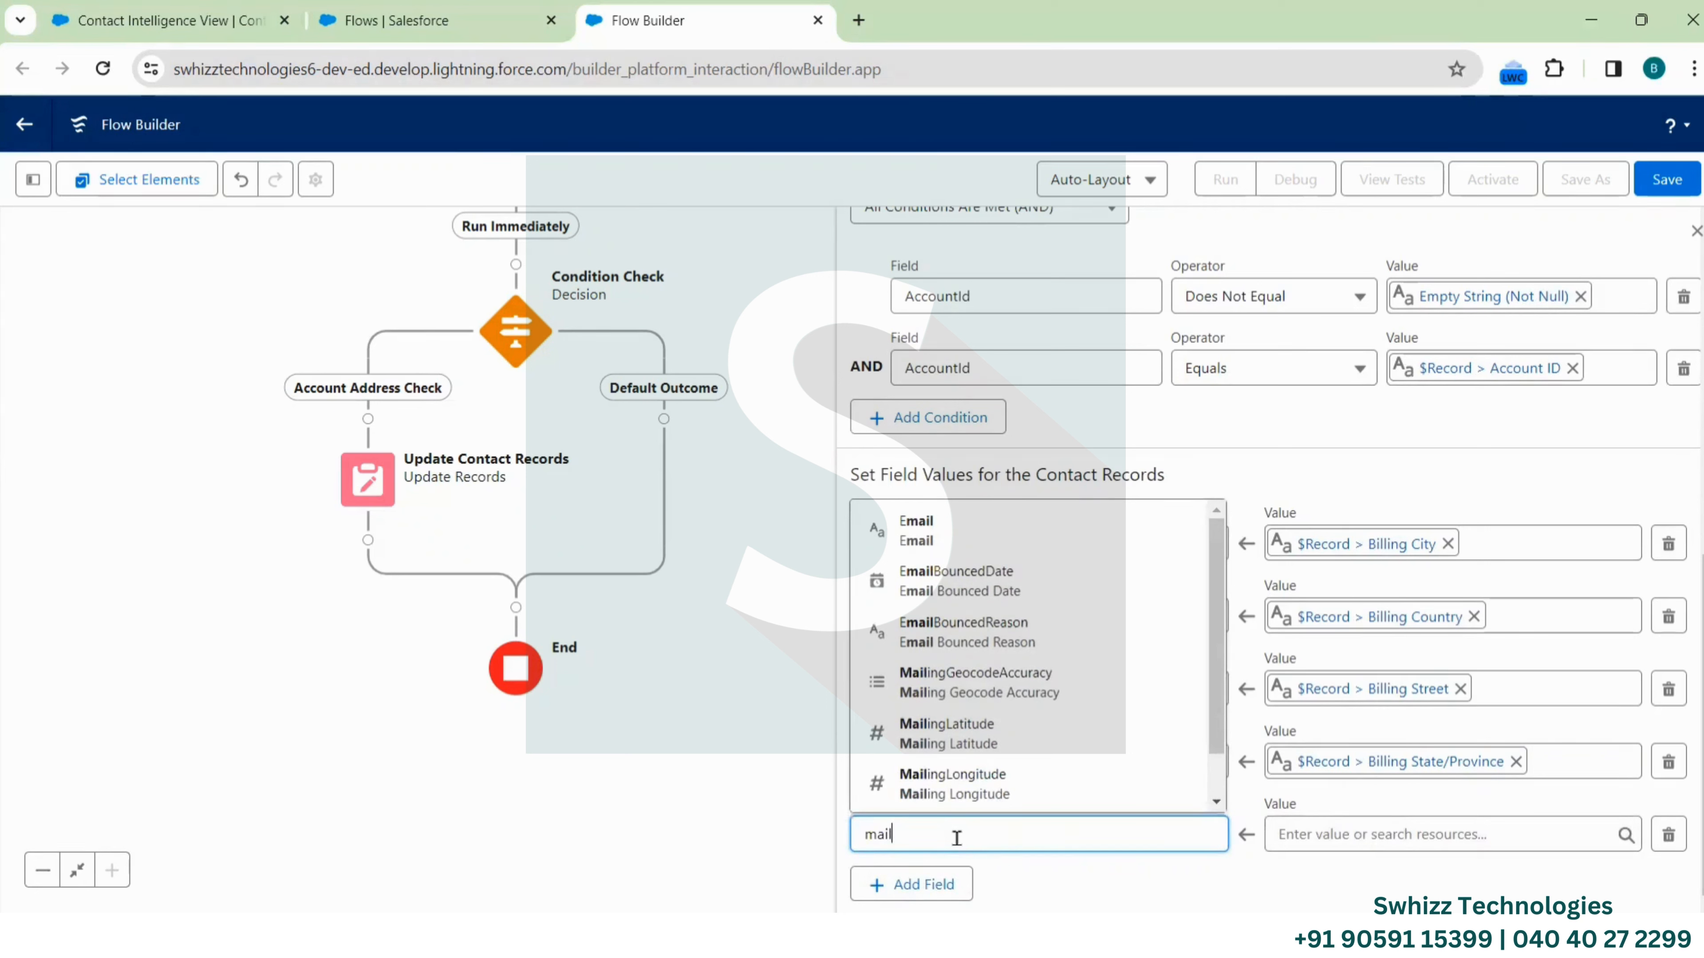
pyautogui.write('ingP')
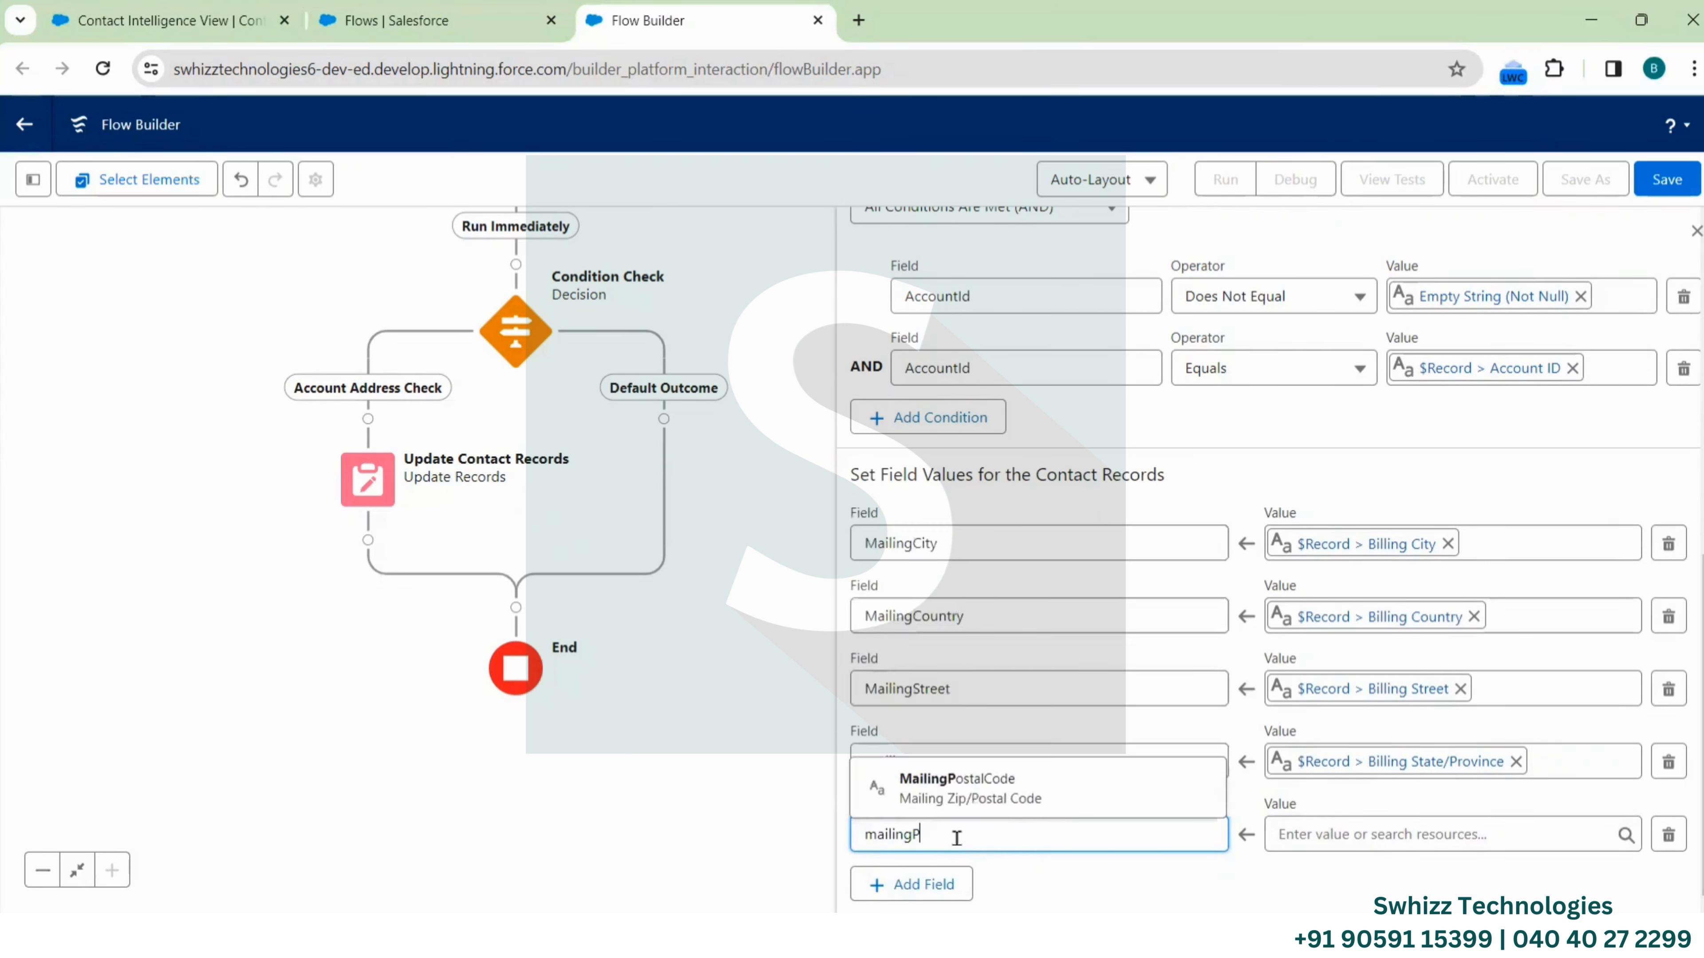
pyautogui.click(1000, 800)
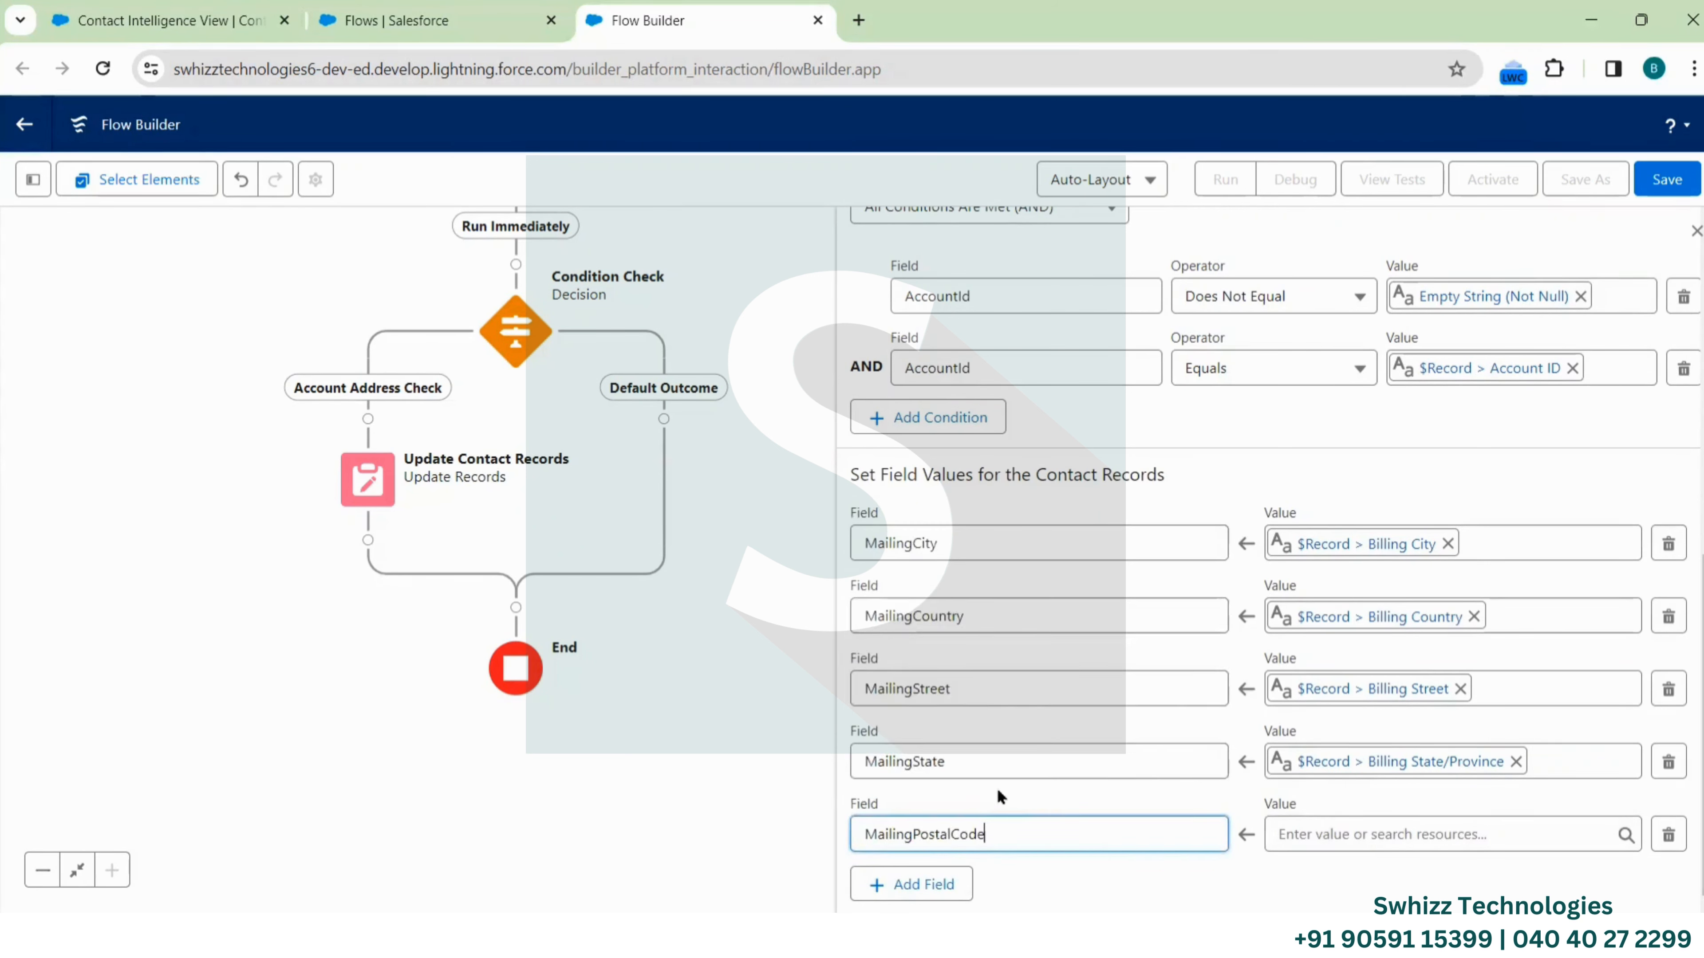
pyautogui.click(1358, 834)
pyautogui.scroll(-6, 1382, 711)
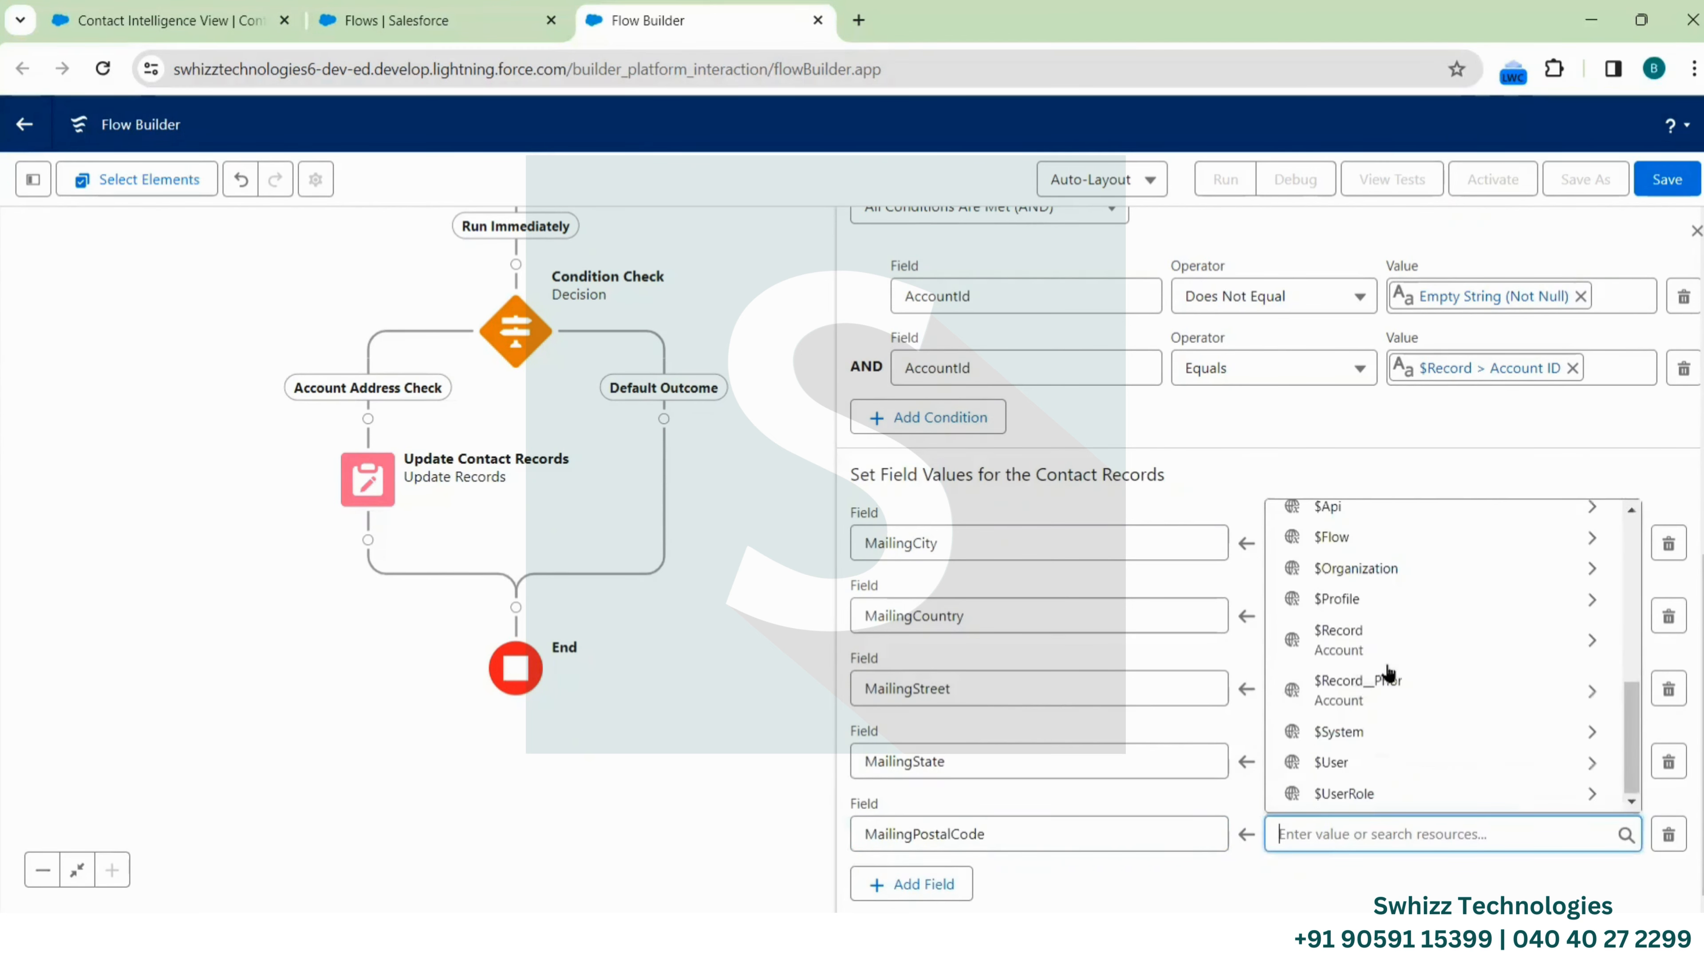
pyautogui.click(1385, 648)
pyautogui.write('BillingP')
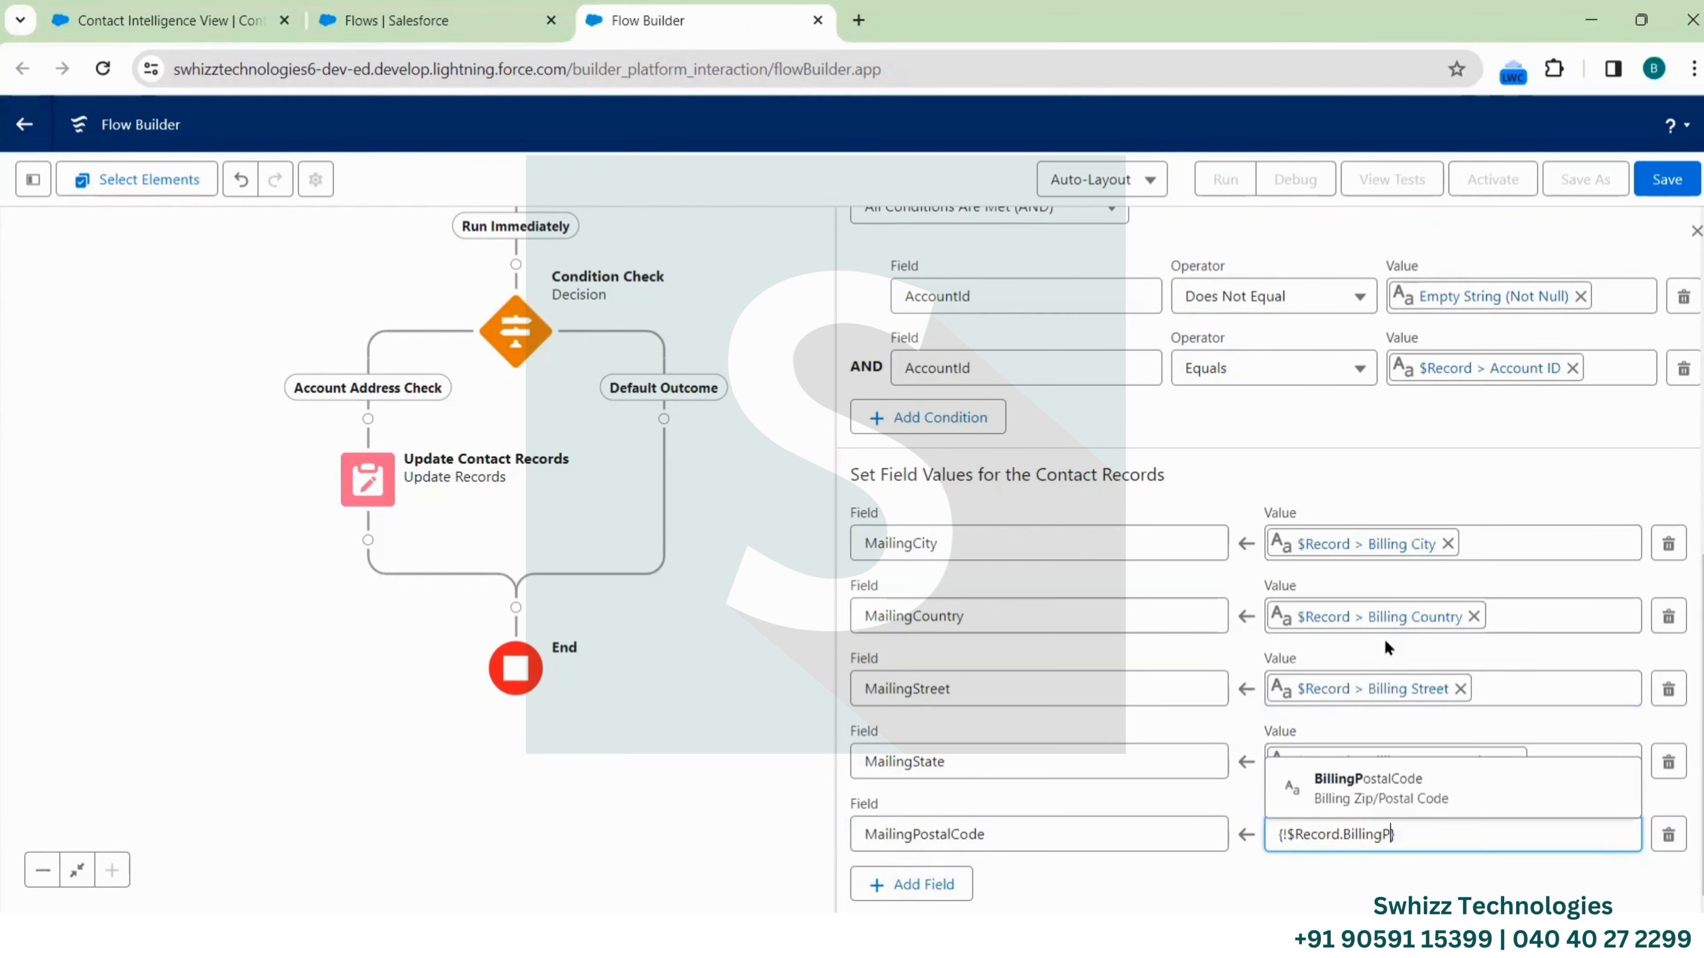
pyautogui.click(1391, 789)
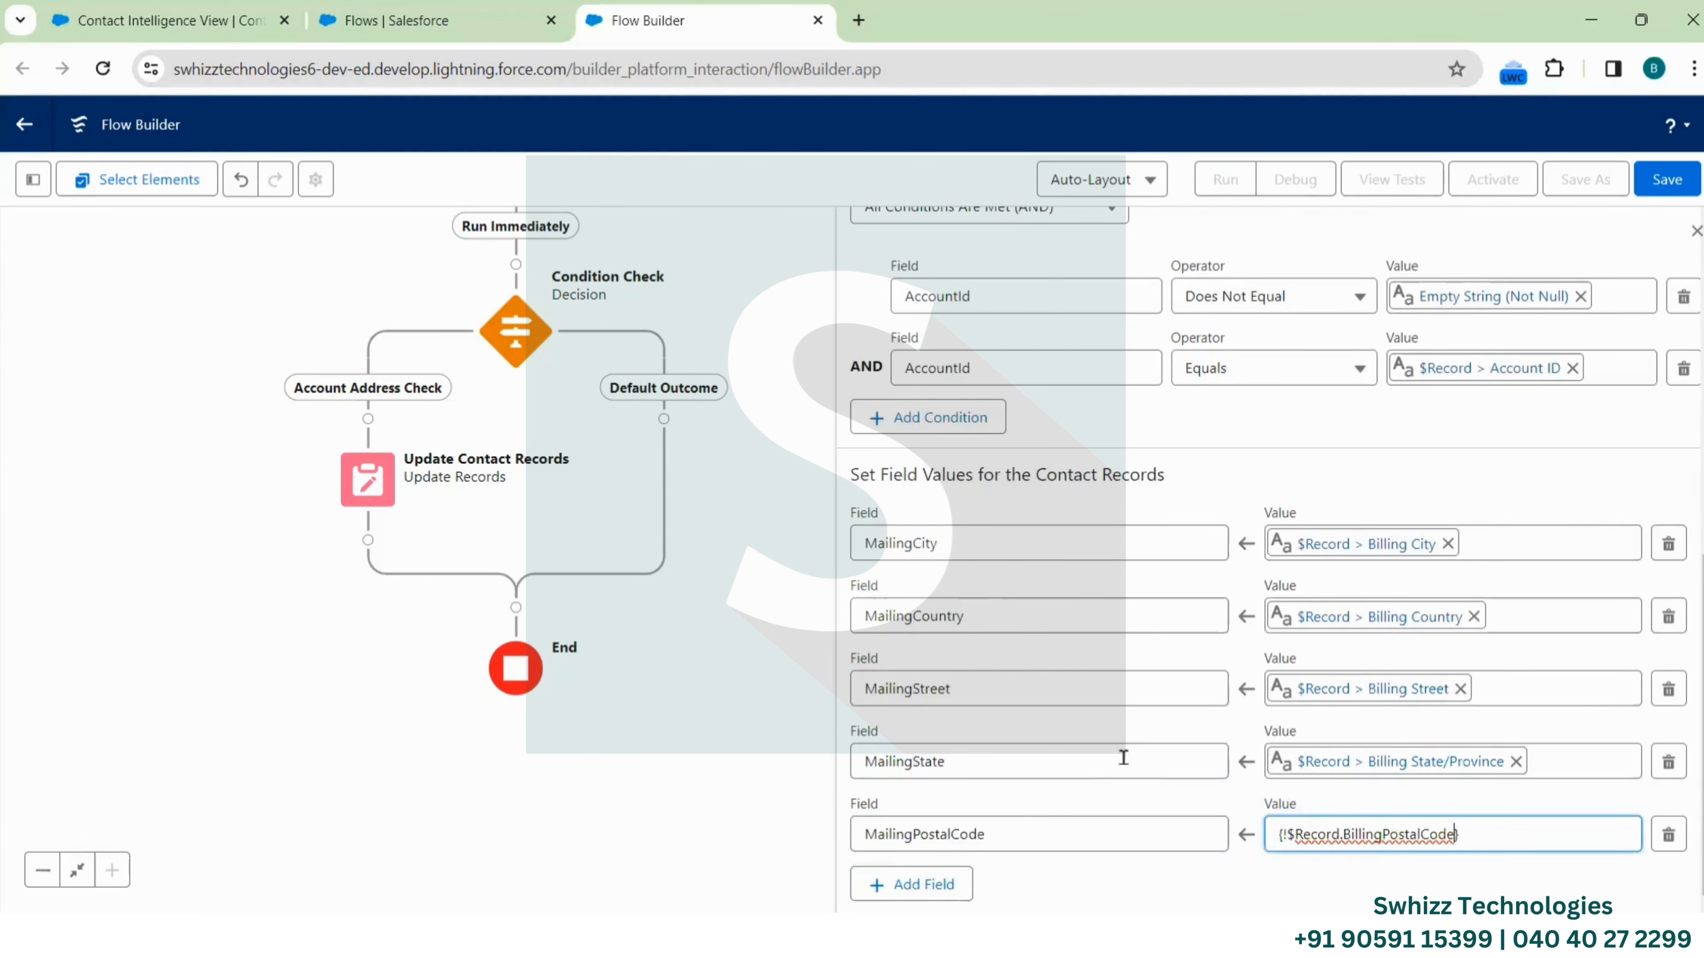
# Return to the top of the Update Contact Records settings and close the panel
pyautogui.scroll(7, 1226, 463)
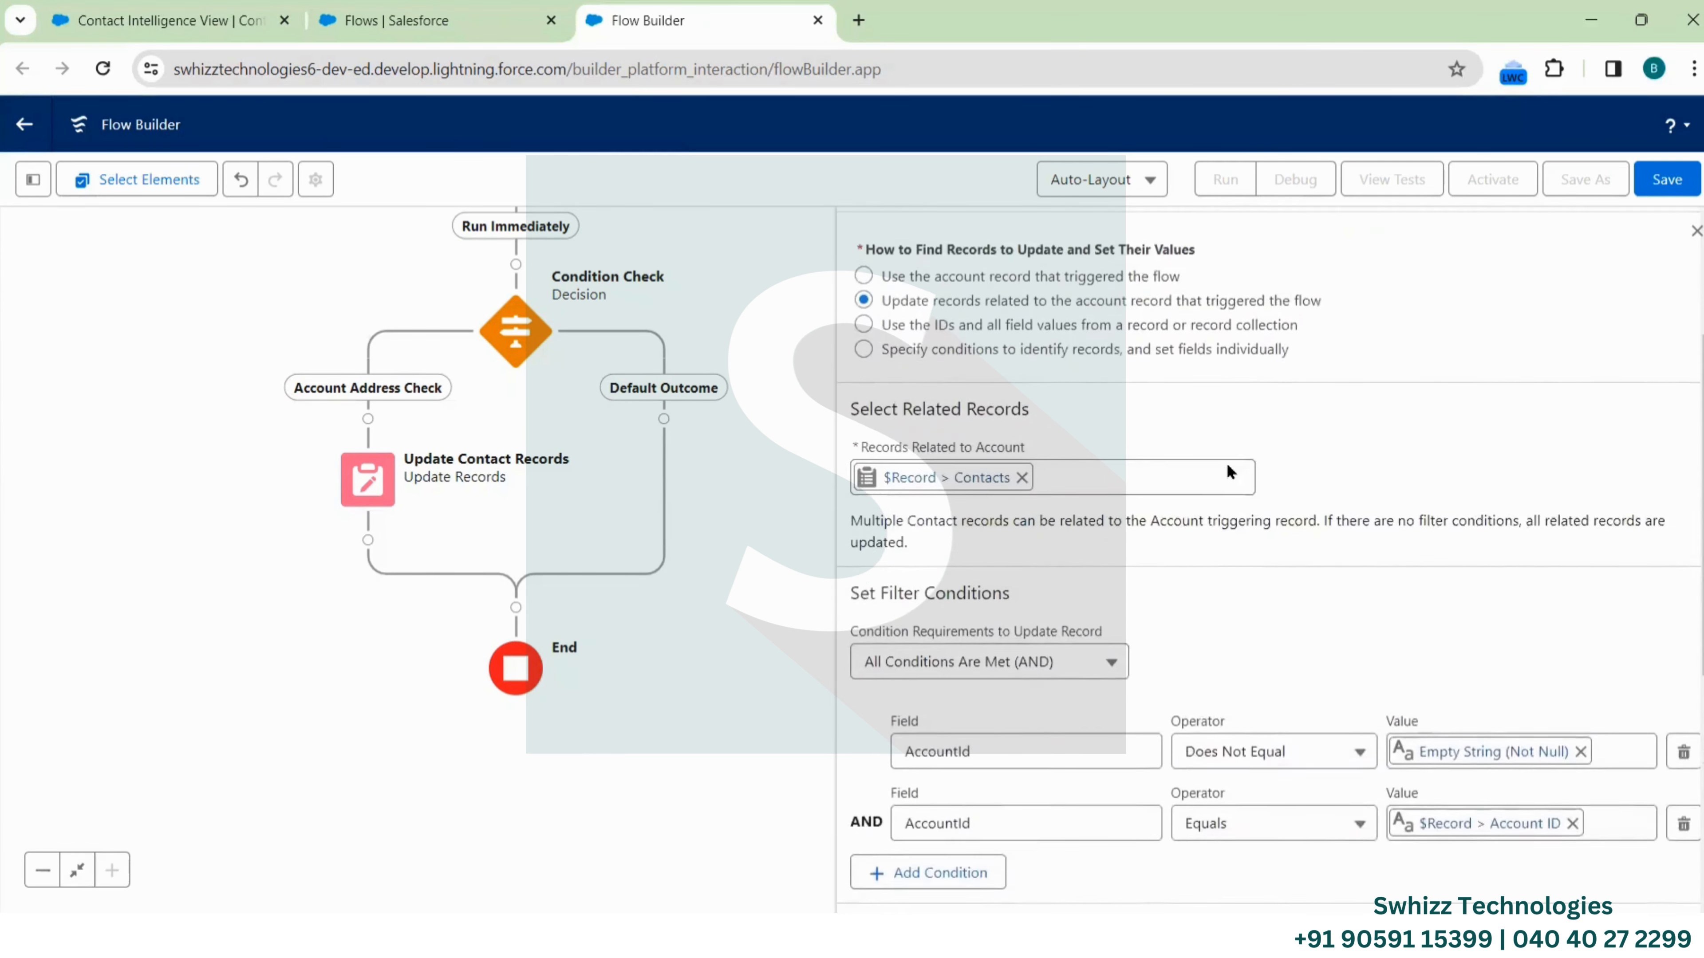
pyautogui.scroll(3, 1230, 472)
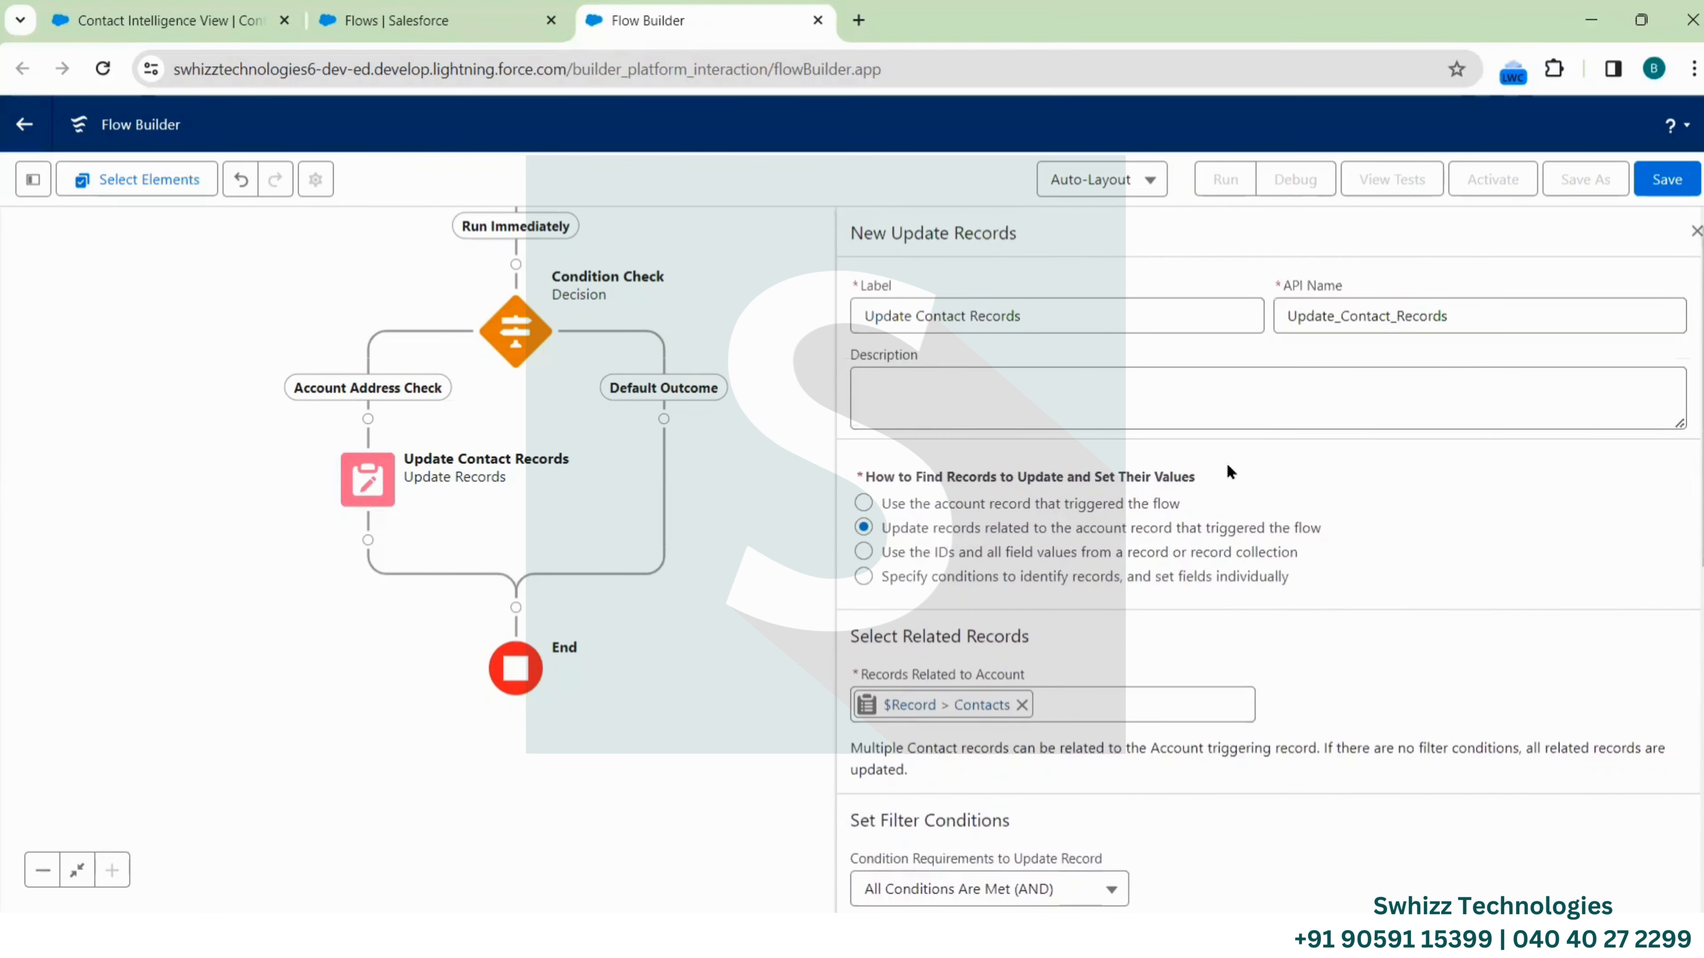
pyautogui.scroll(-10, 1275, 645)
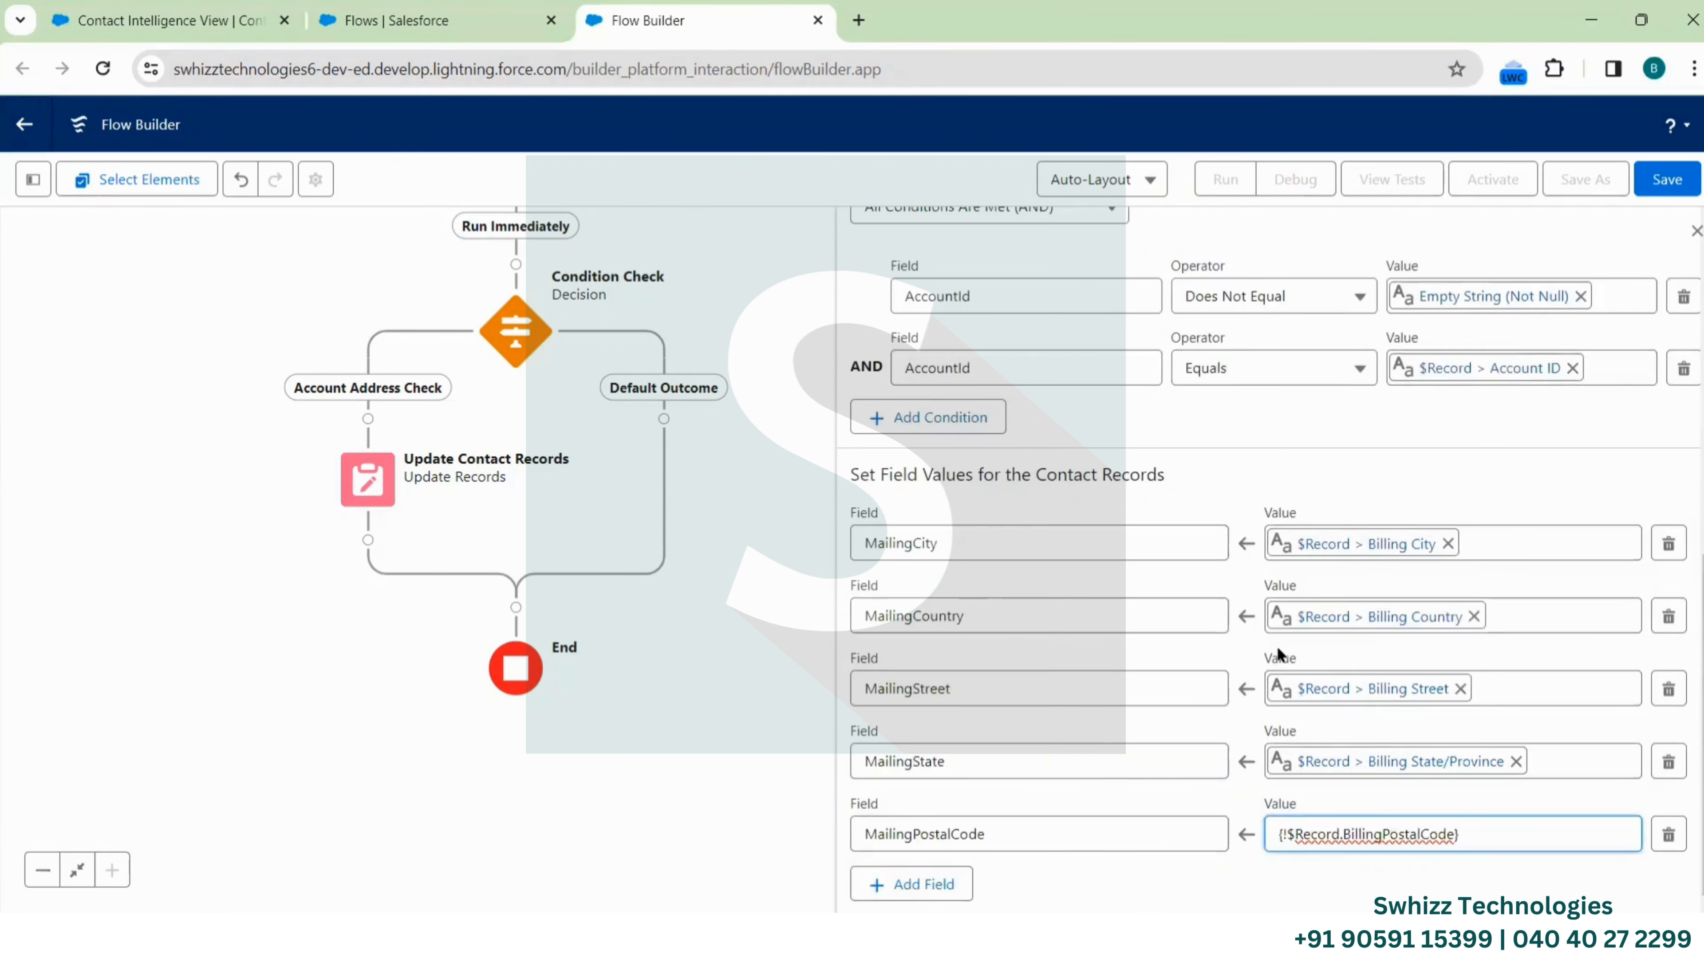
pyautogui.scroll(10, 1277, 646)
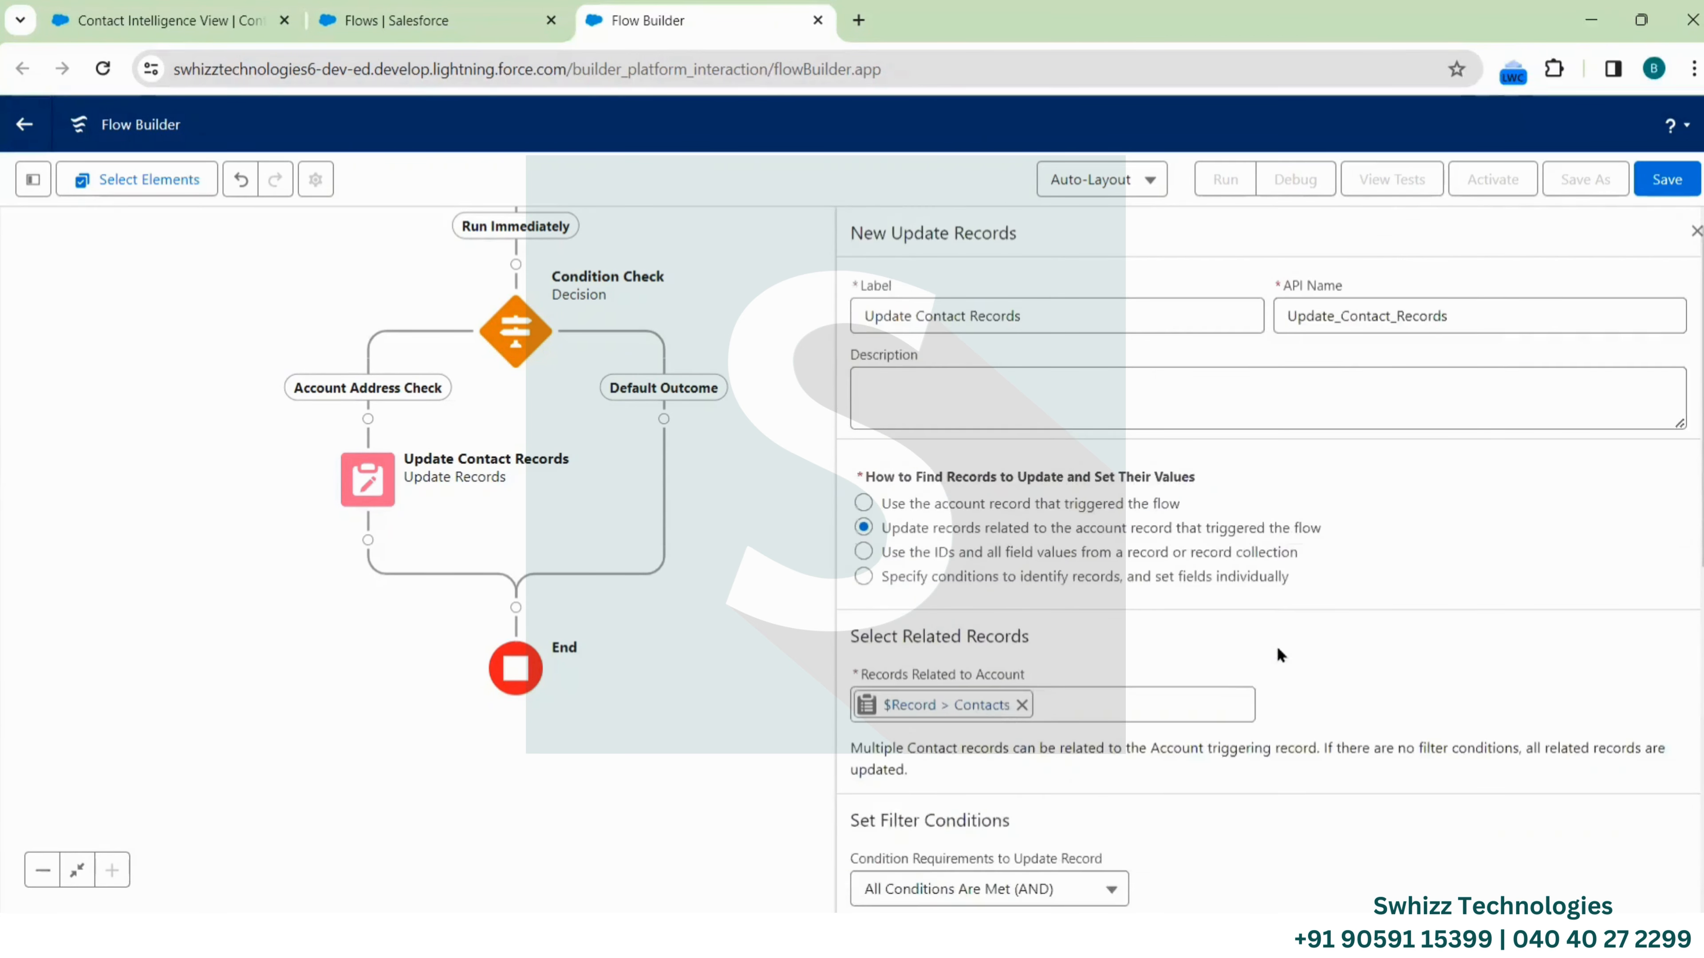
pyautogui.click(1694, 233)
# Pan the canvas to show the whole Account flow, checking the Start trigger and the decision
pyautogui.moveTo(893, 449); pyautogui.dragTo(1241, 562)
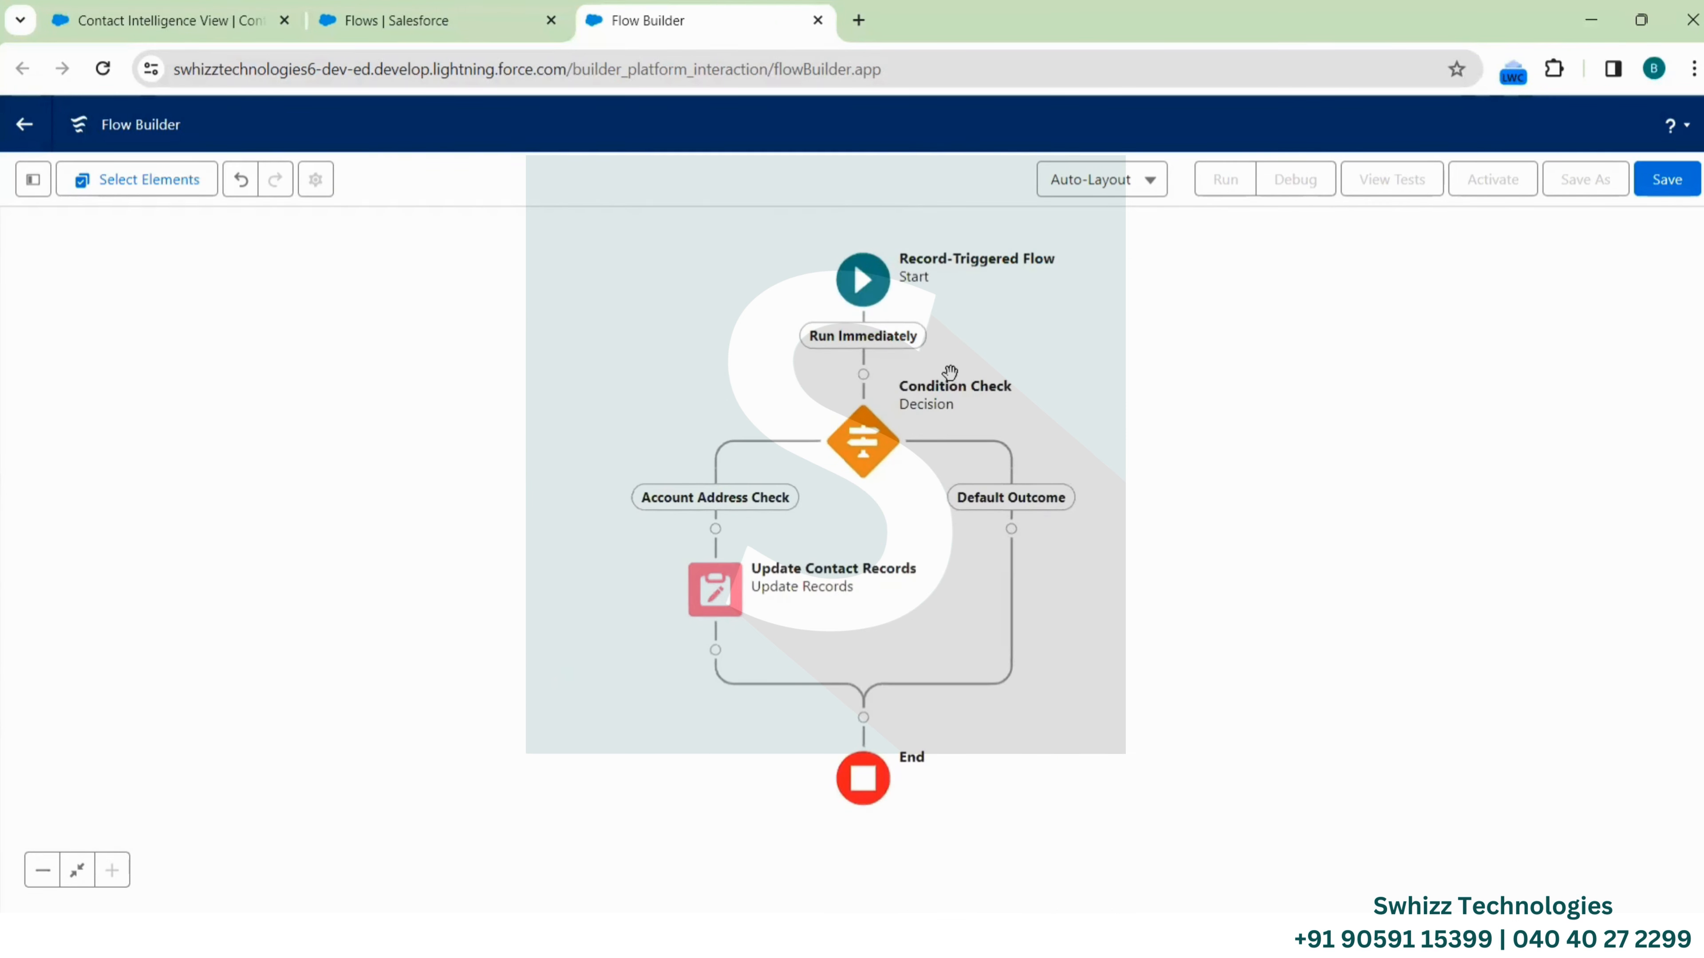
pyautogui.click(875, 310)
pyautogui.moveTo(1243, 687); pyautogui.dragTo(1239, 340)
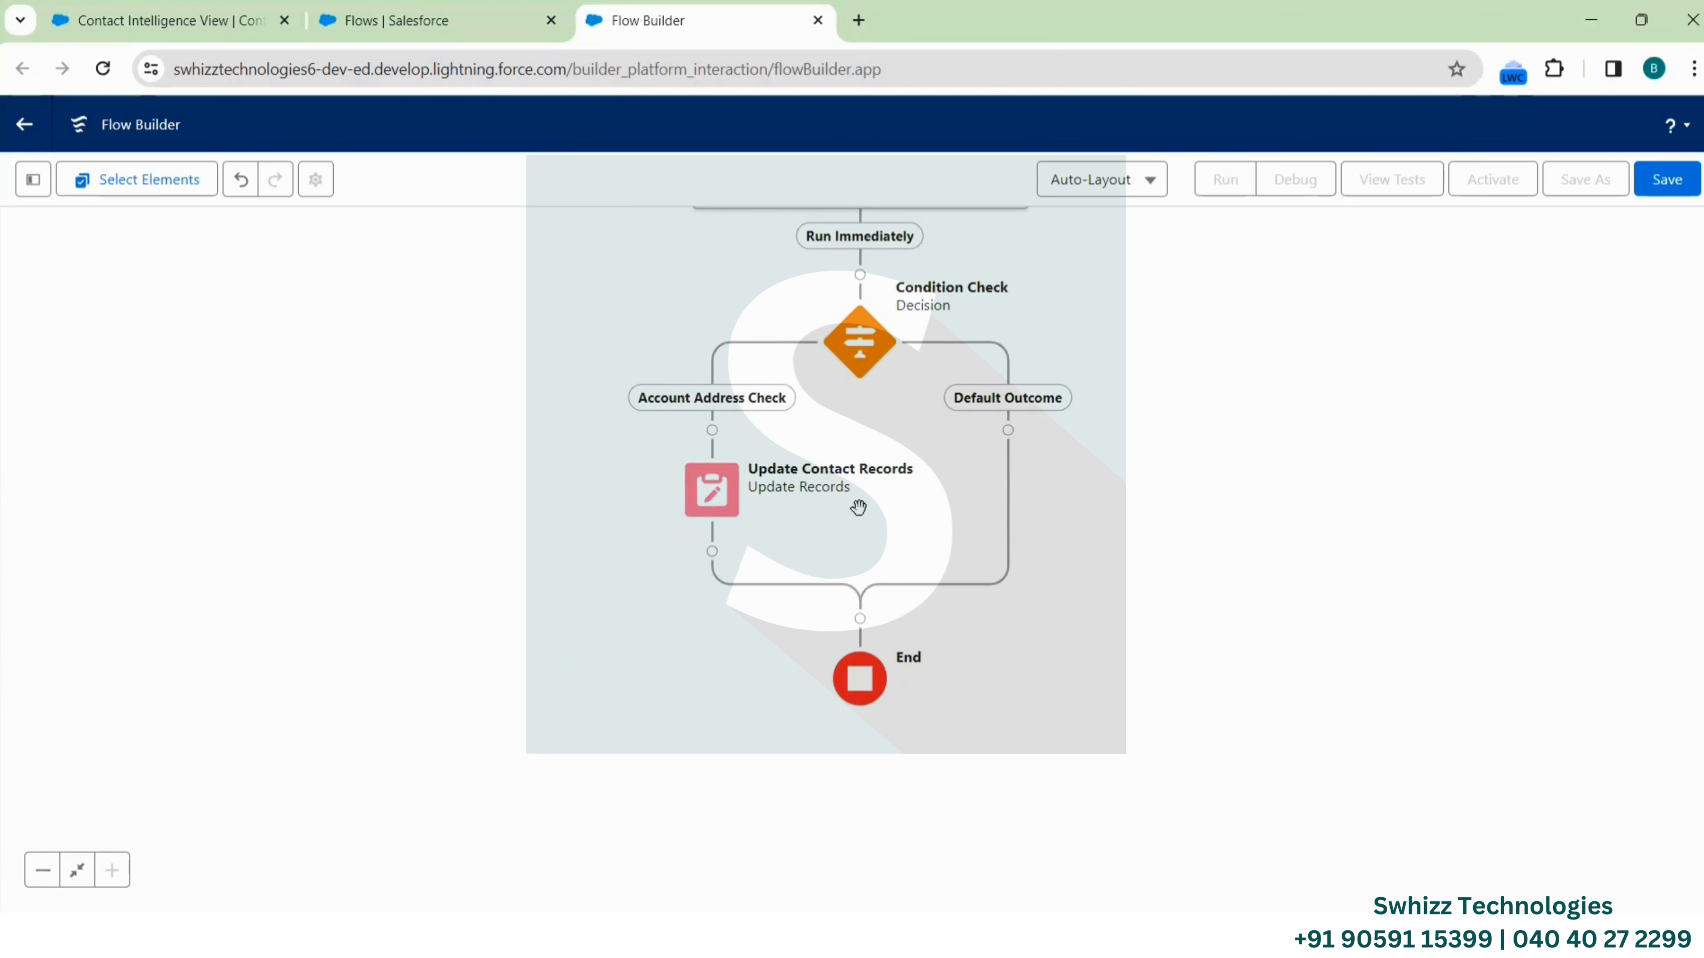
# Save the flow with label 'Update Contact Mailing Address' and API name Update_Contact_Mailing_Address
pyautogui.click(1666, 180)
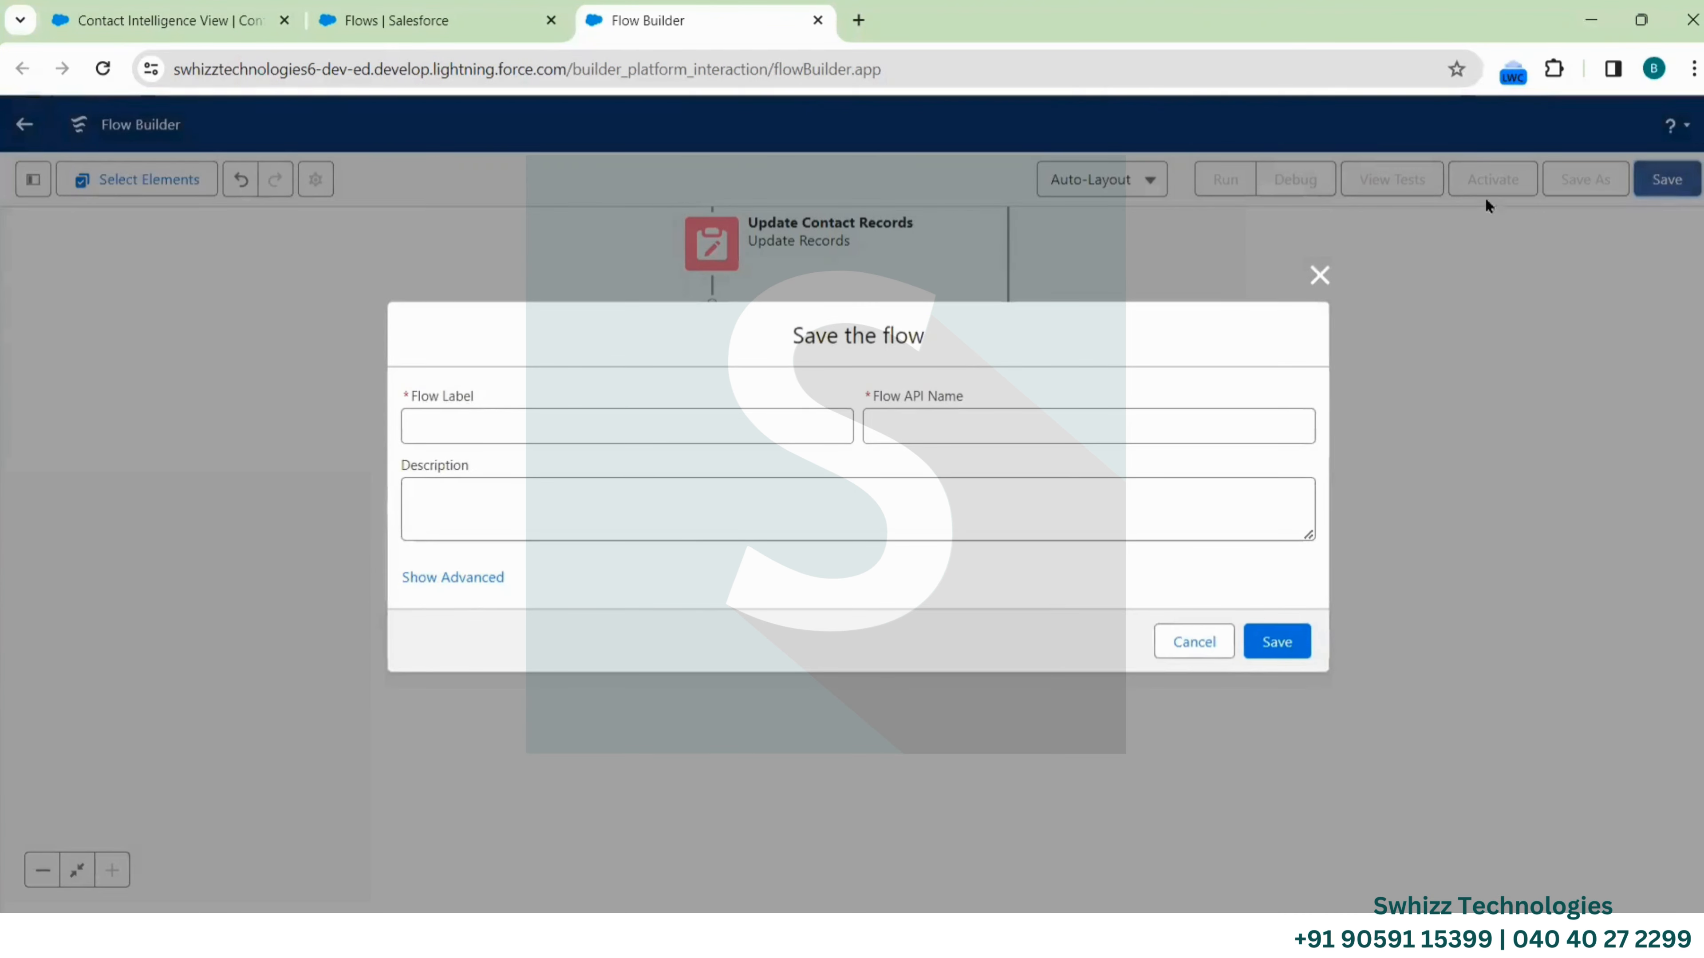
pyautogui.click(776, 419)
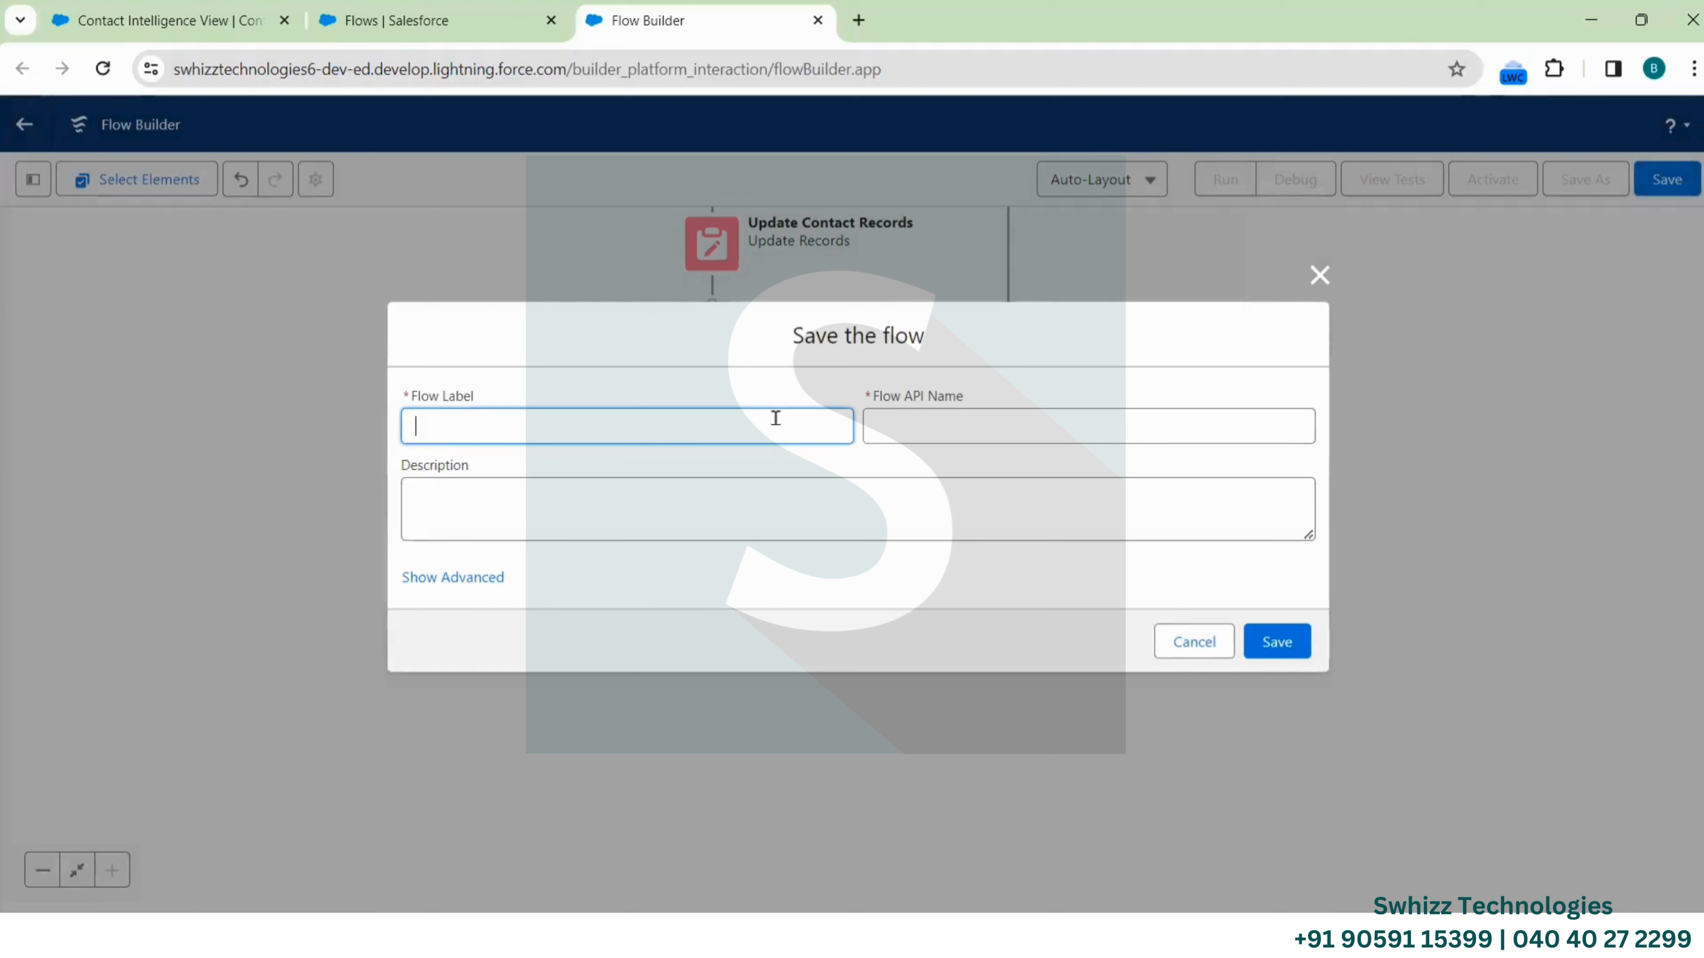
pyautogui.write('Update Contact Mailing Adress')
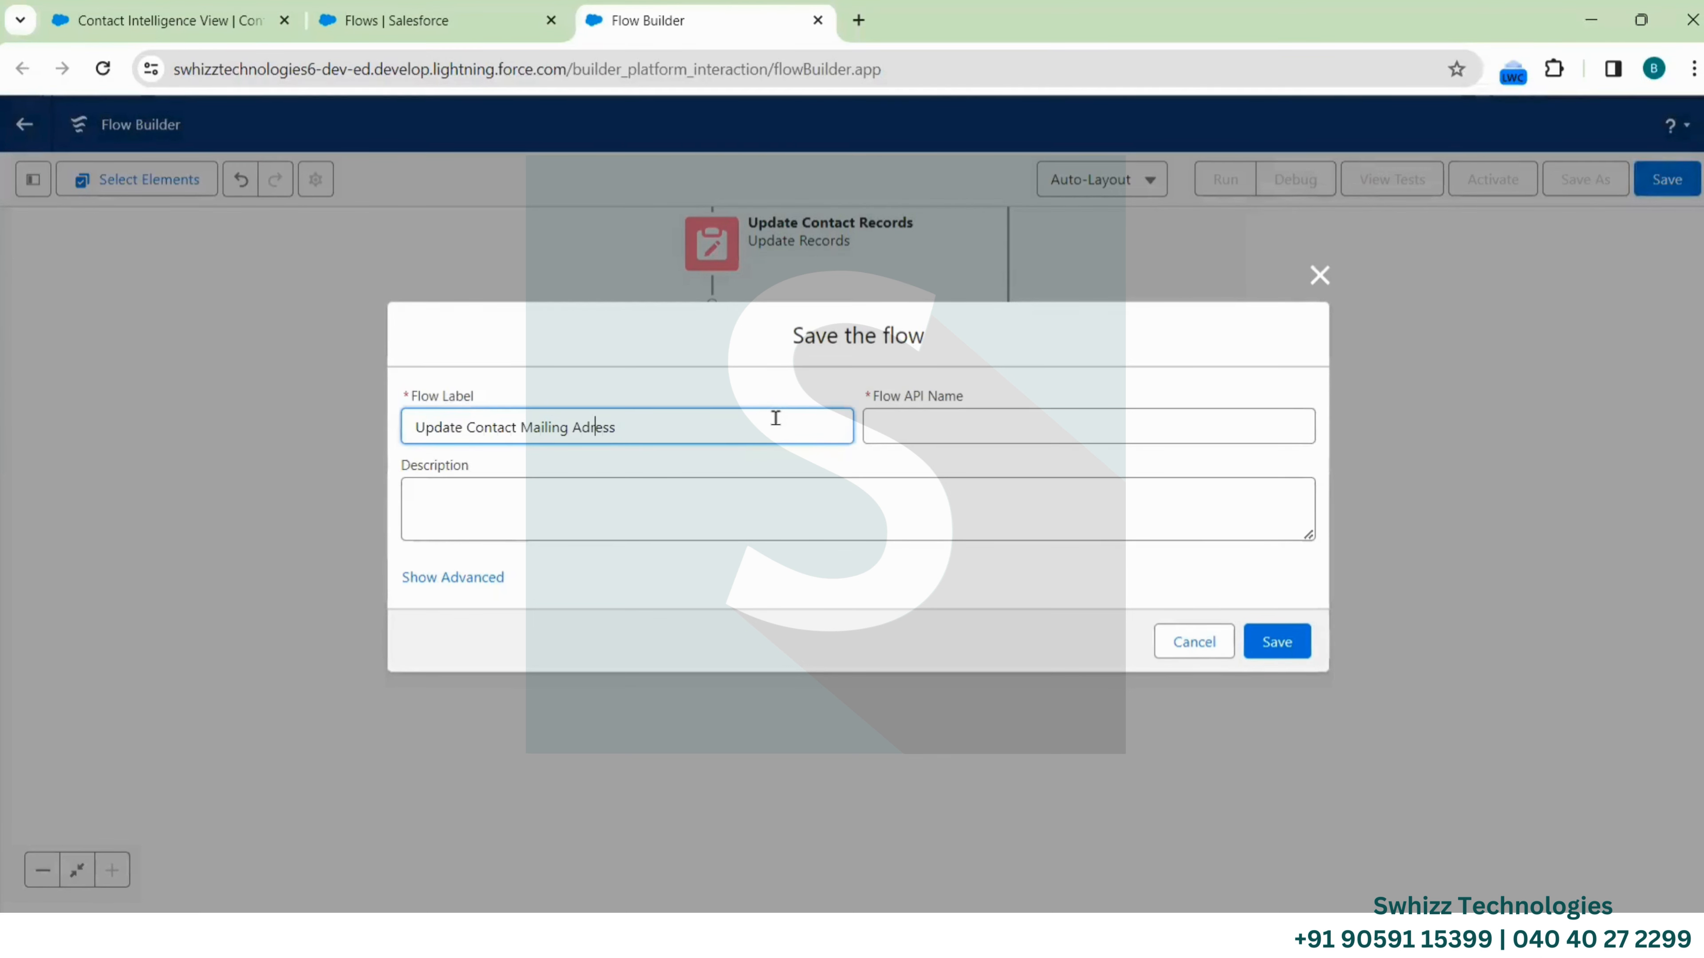
pyautogui.write('d')
pyautogui.click(910, 425)
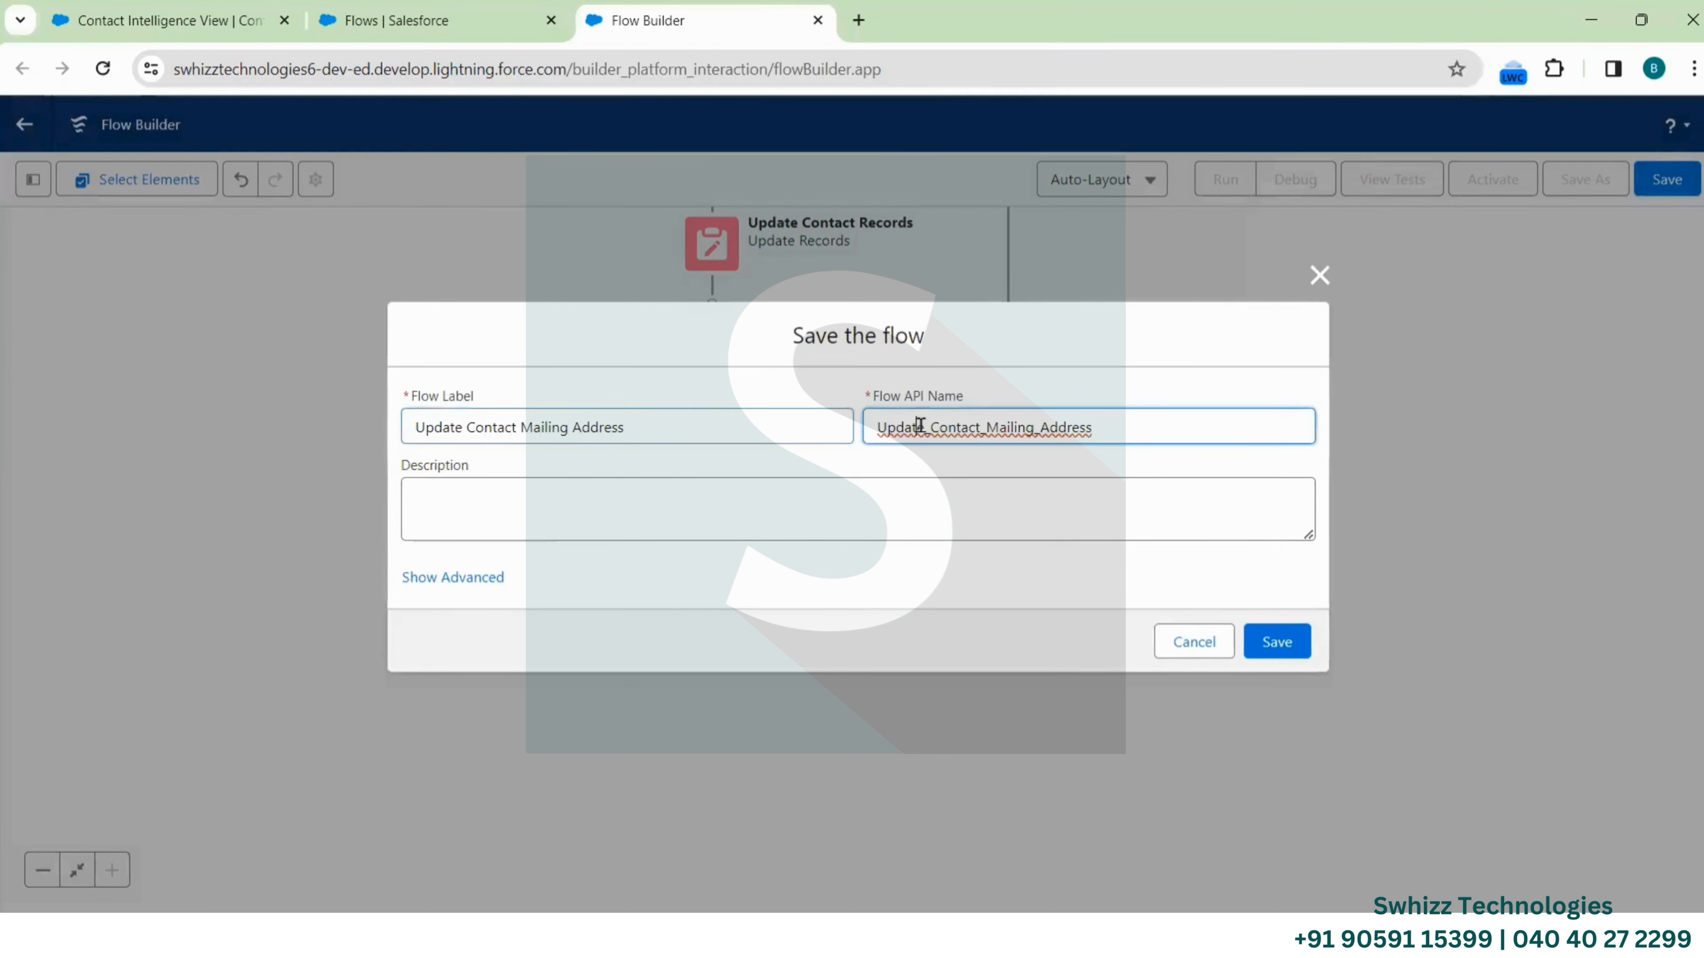
# Reveal the advanced save settings and review them, including API version 59
pyautogui.click(445, 577)
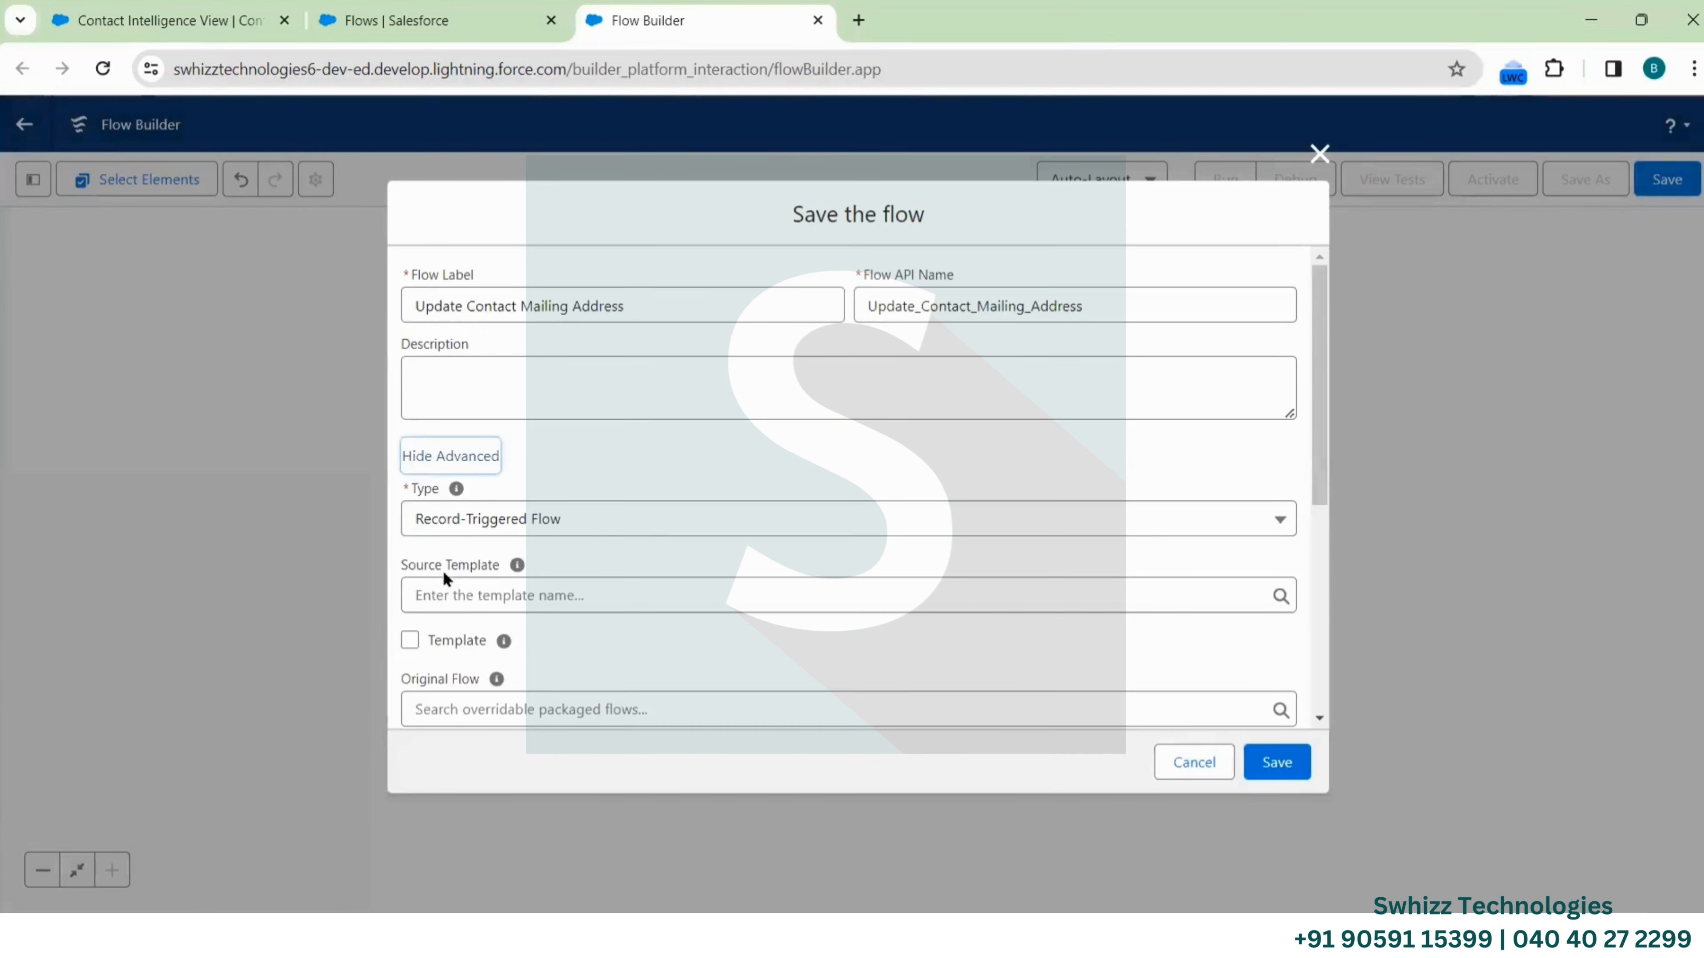
pyautogui.scroll(-2, 667, 542)
pyautogui.scroll(-2, 667, 542)
pyautogui.scroll(2, 586, 390)
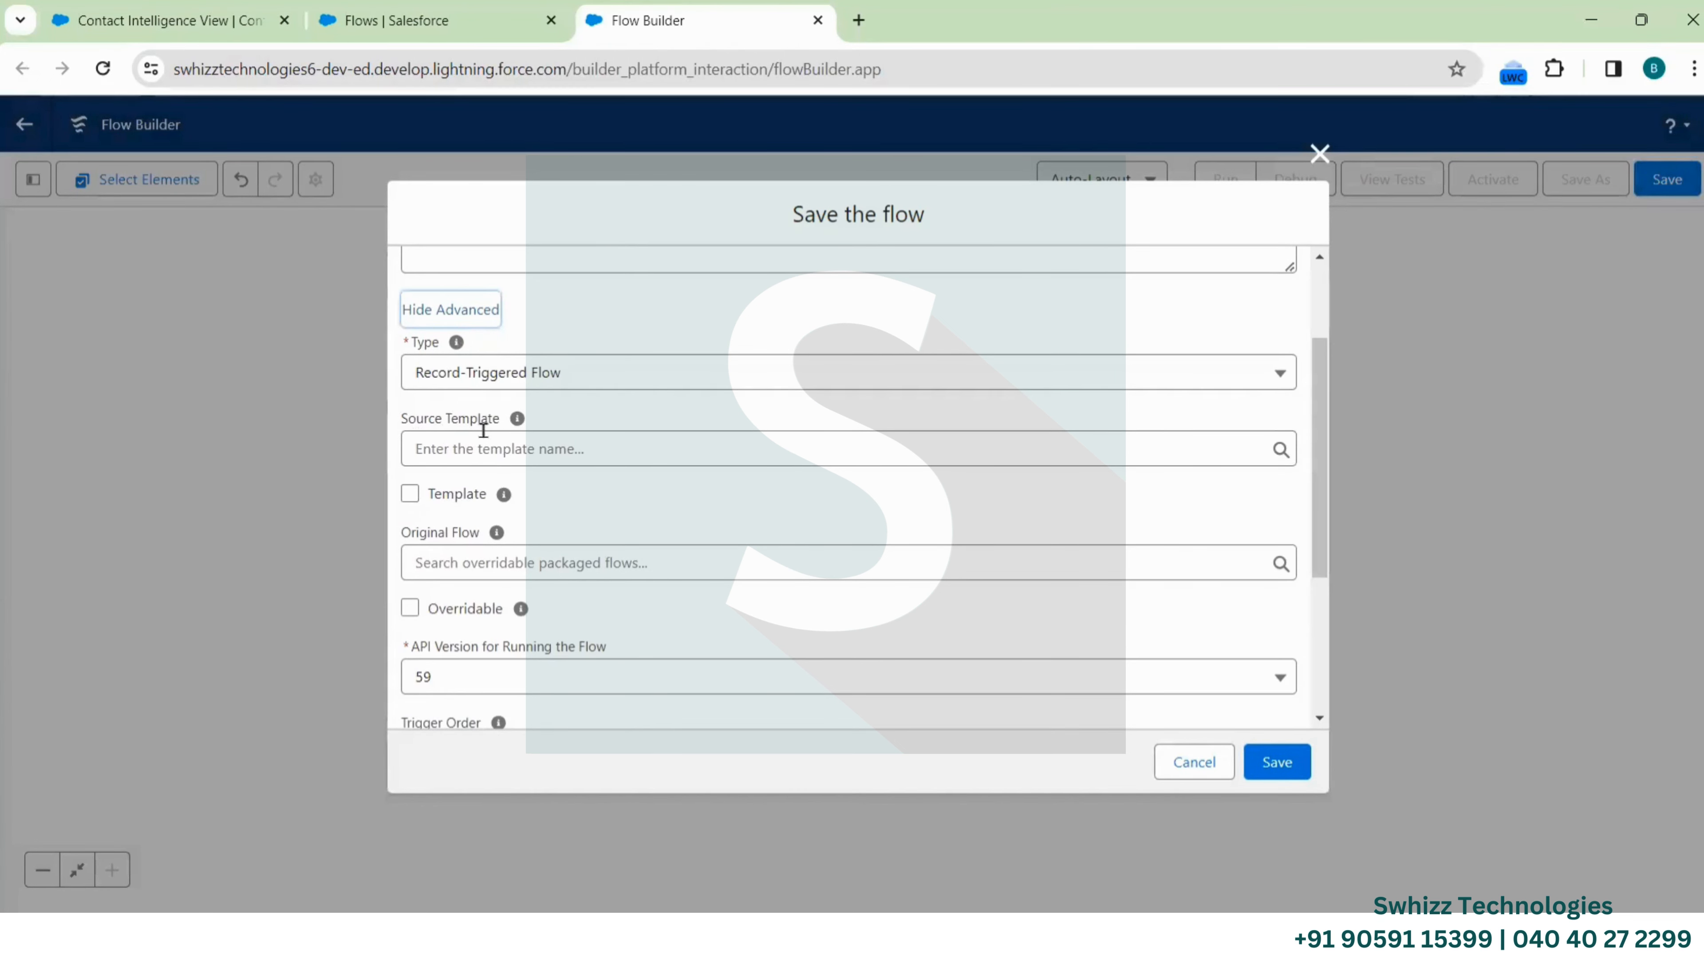
pyautogui.scroll(-3, 664, 528)
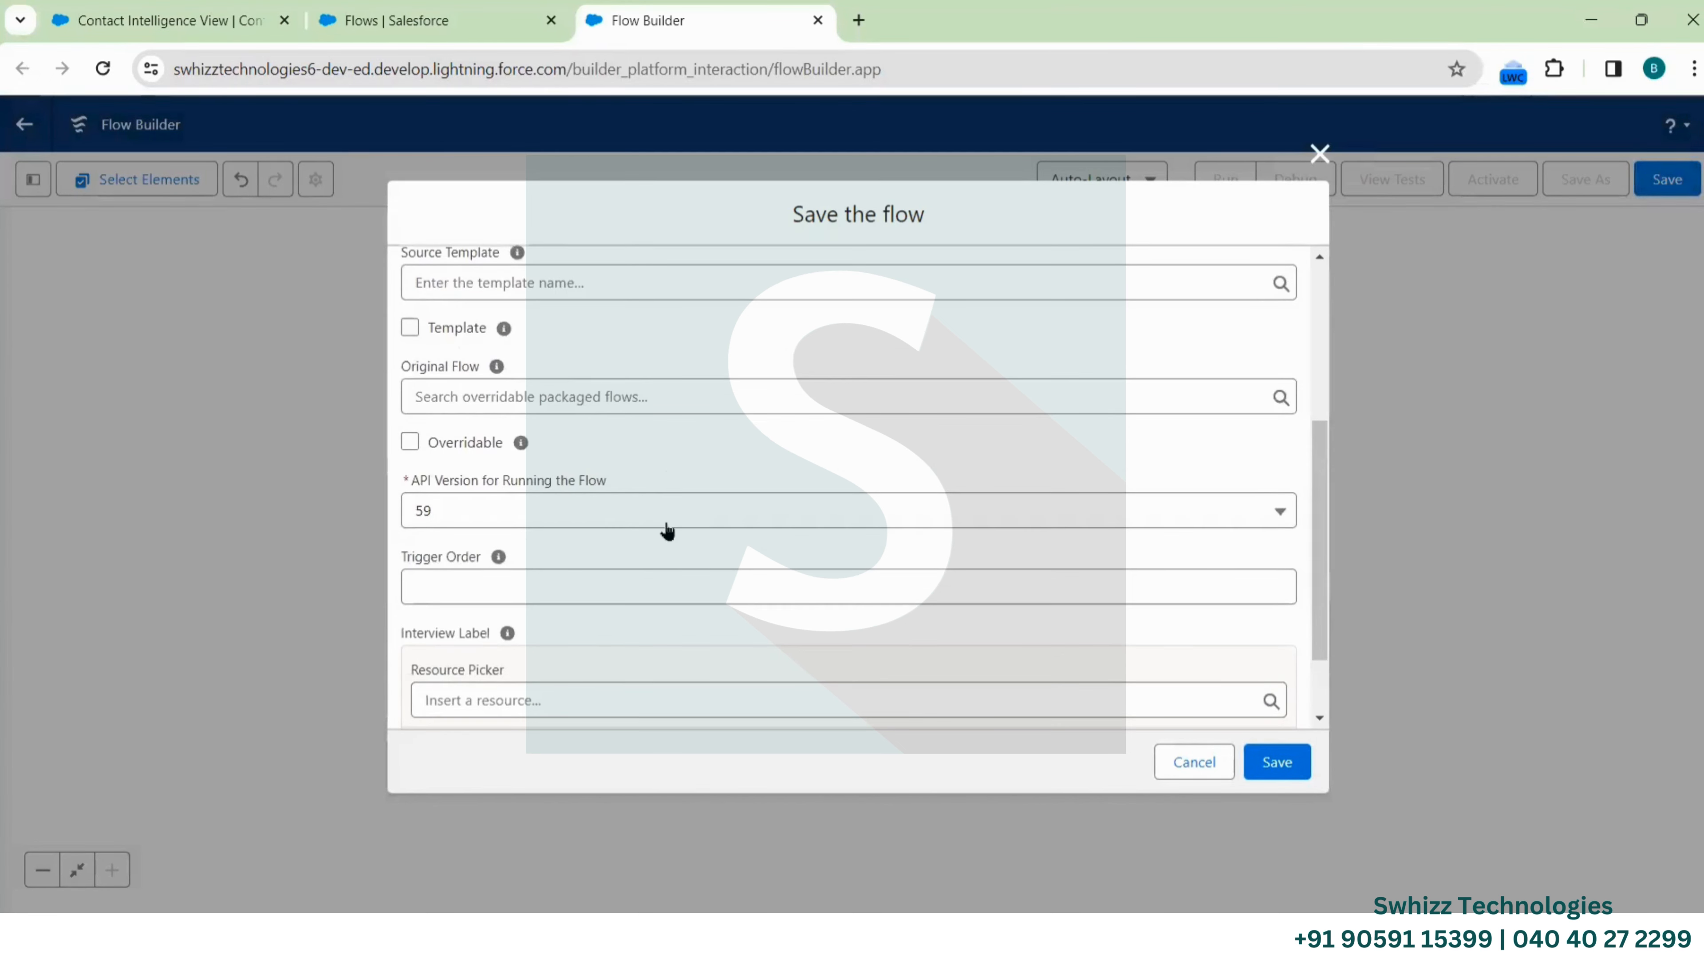
pyautogui.scroll(-2, 666, 530)
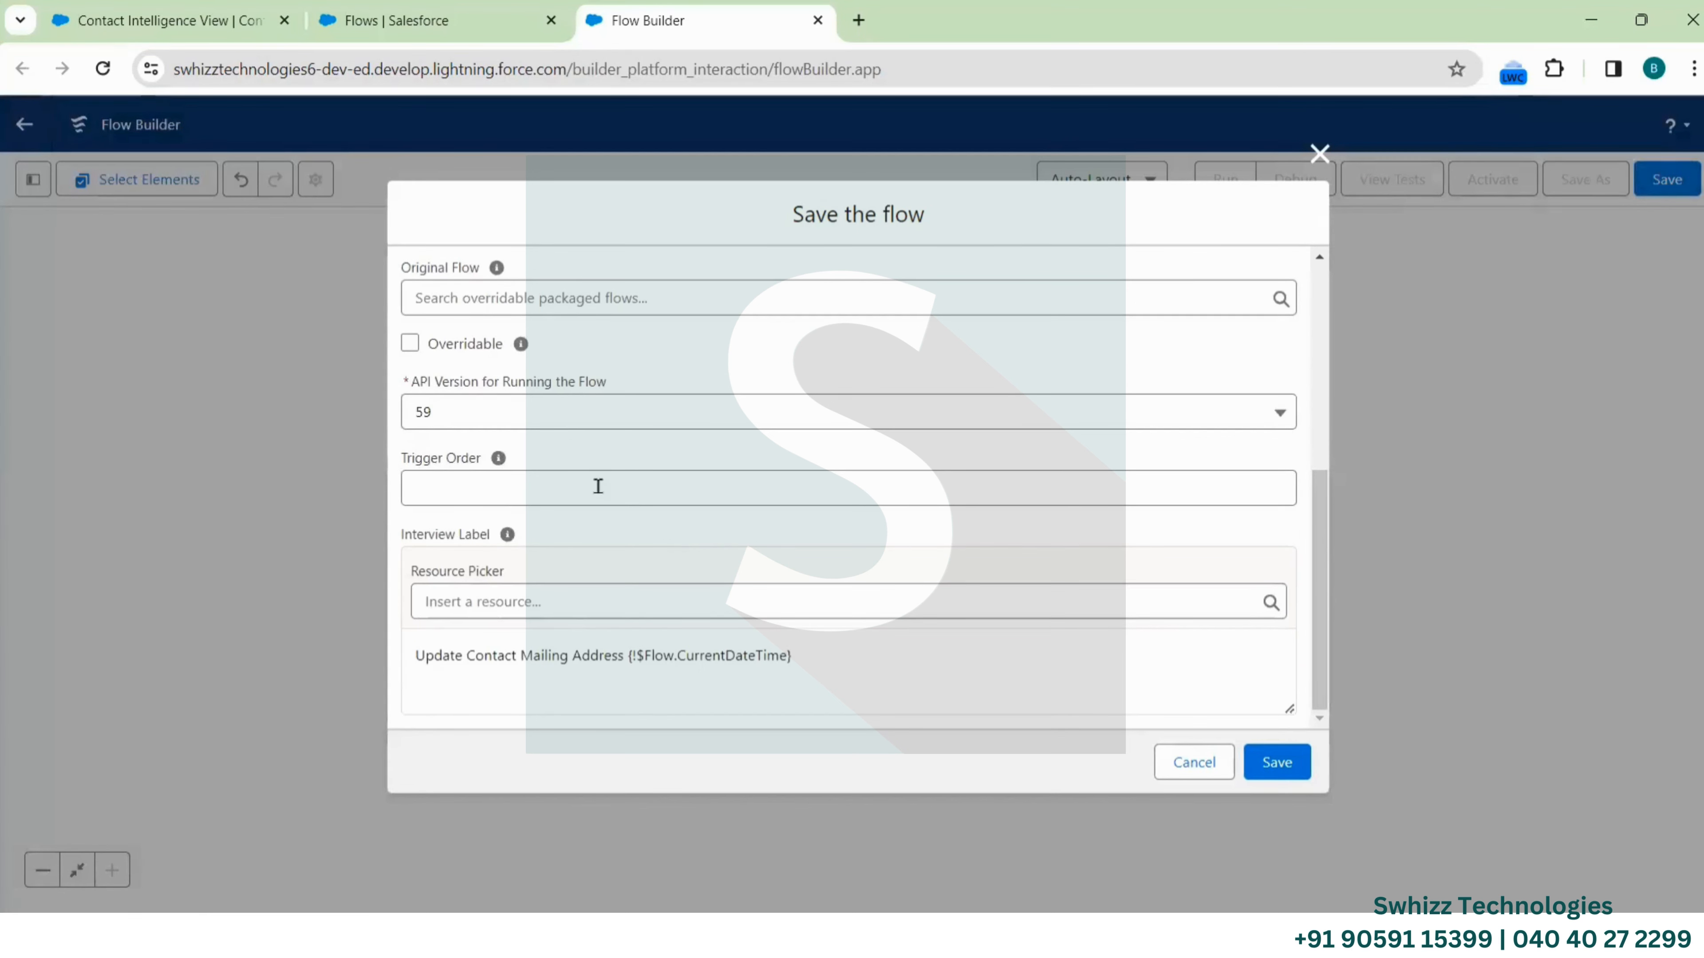
pyautogui.moveTo(504, 467)
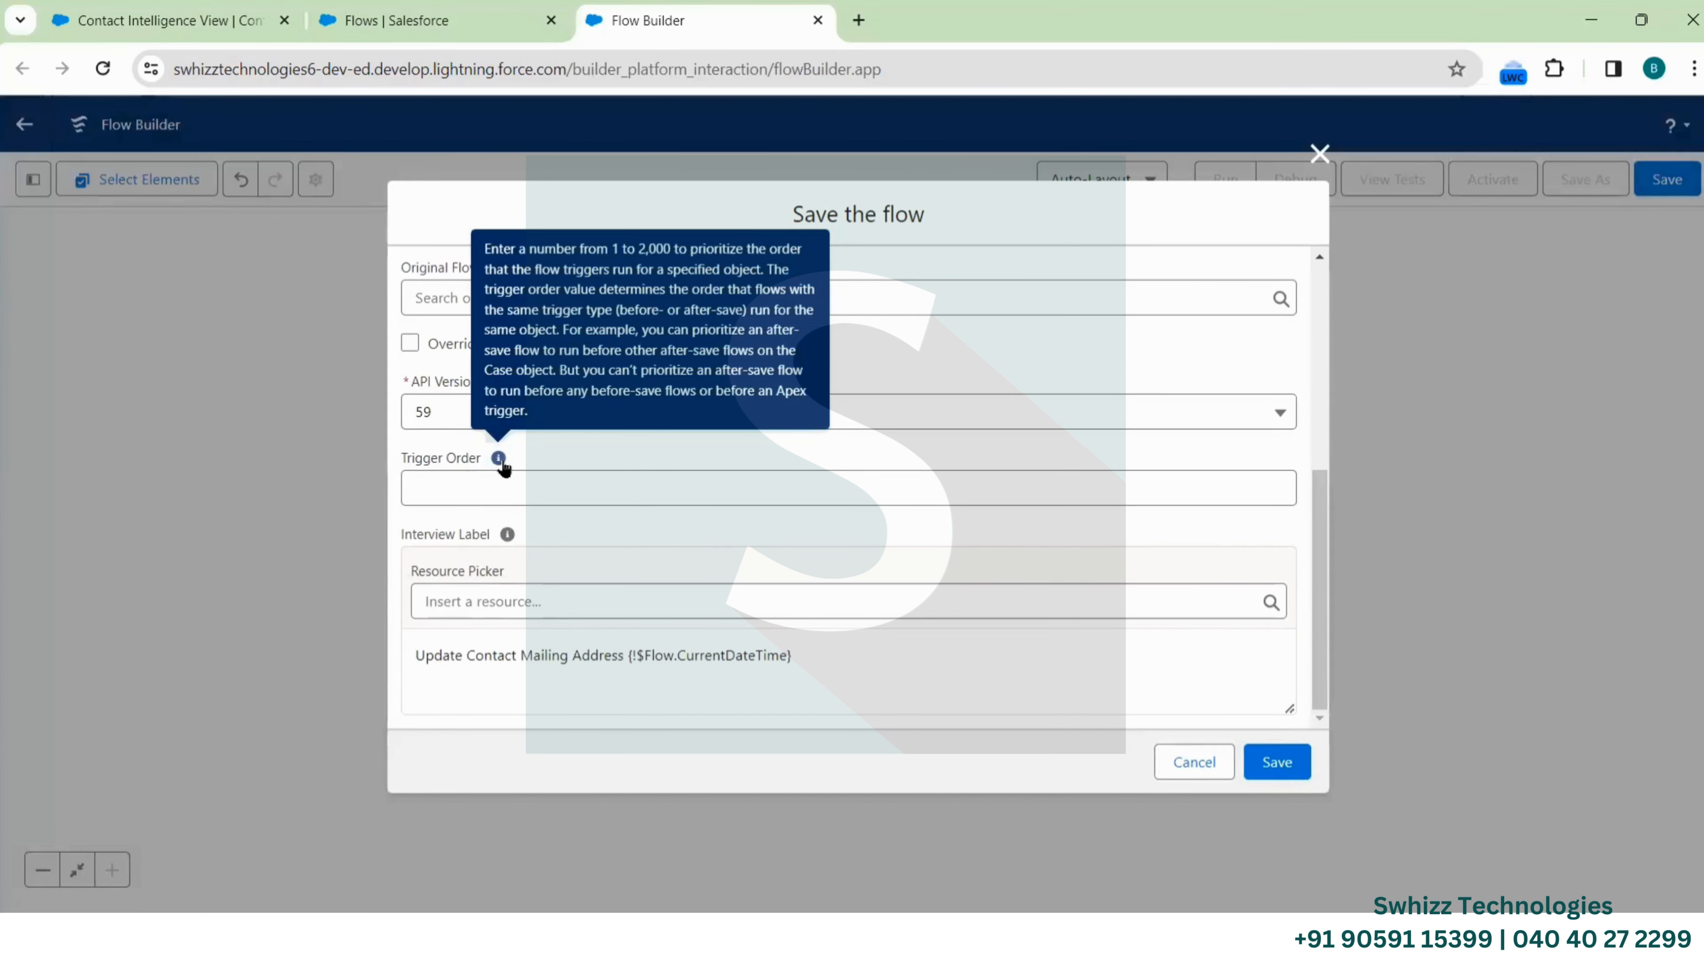
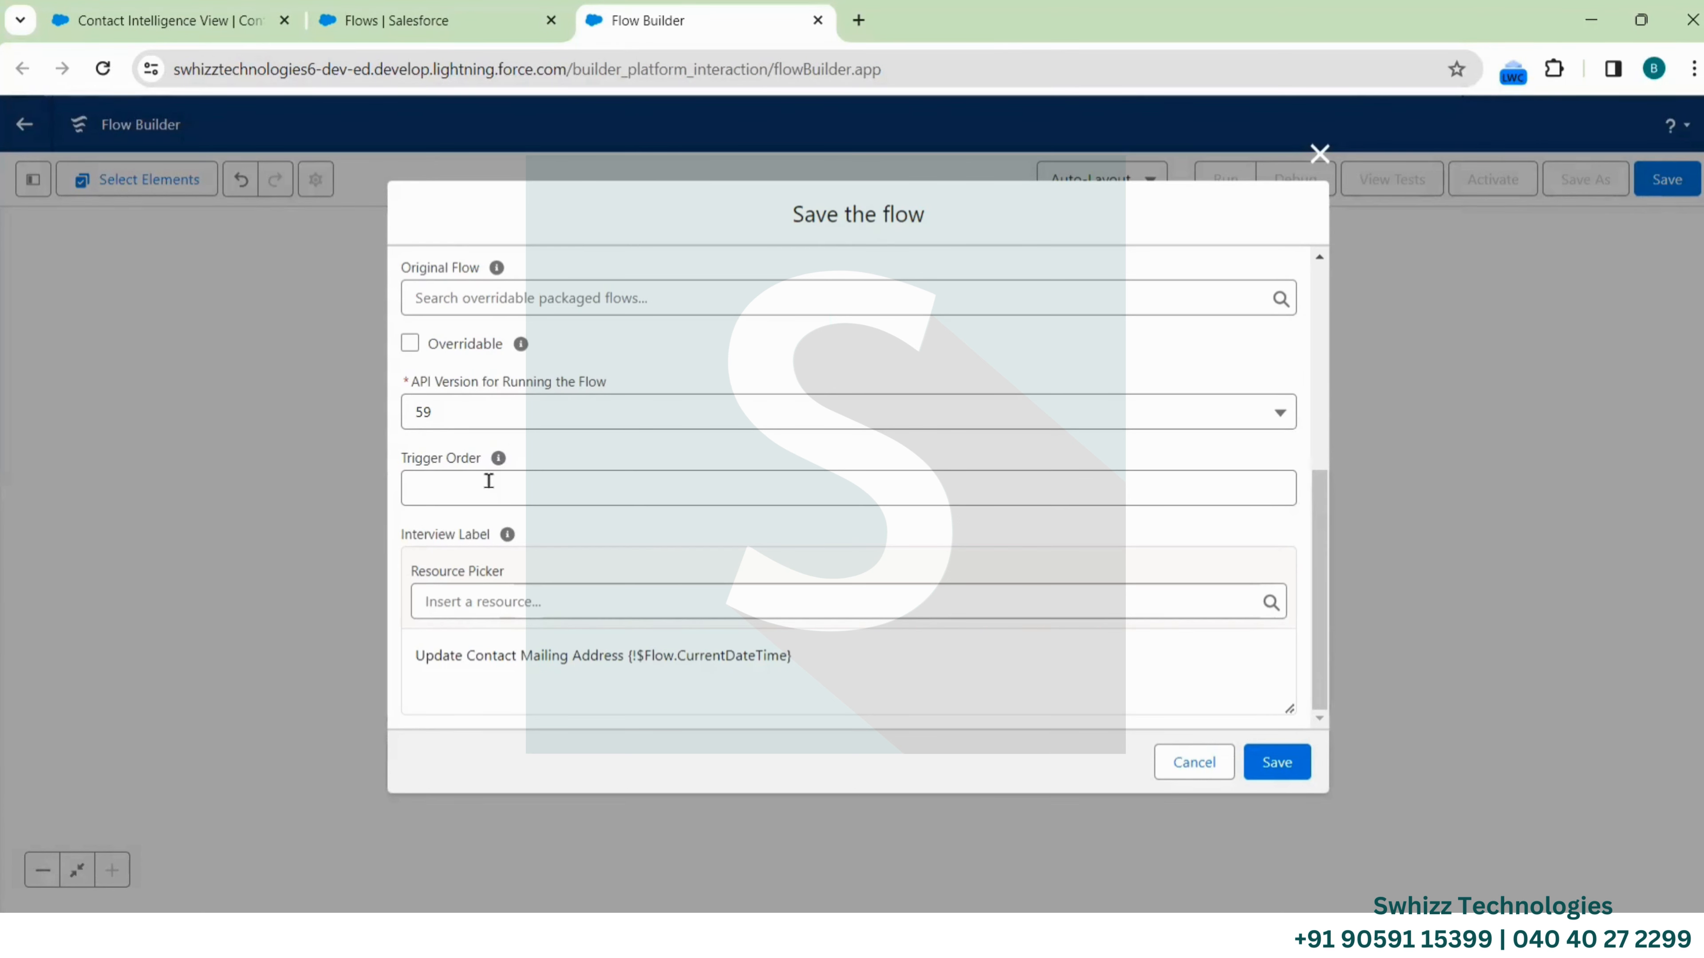
# Save the flow as version 1 and pan down to the Condition Check decision
pyautogui.moveTo(498, 461)
pyautogui.click(1291, 761)
pyautogui.moveTo(1172, 403); pyautogui.dragTo(1181, 614)
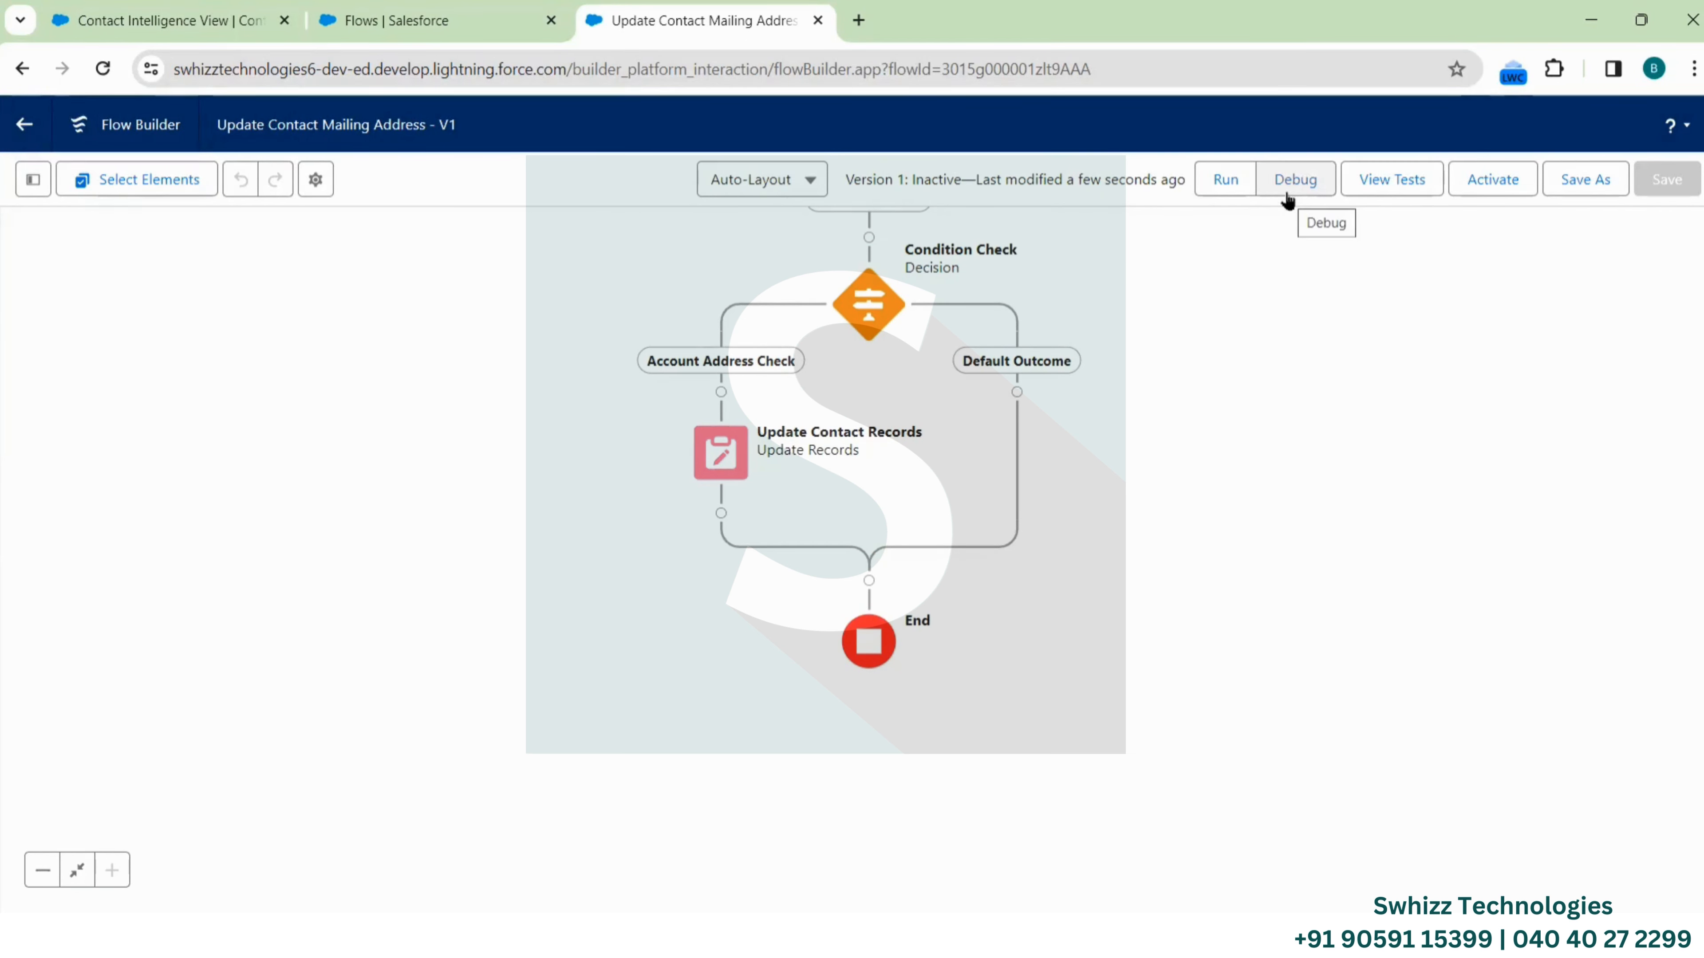
pyautogui.click(1298, 179)
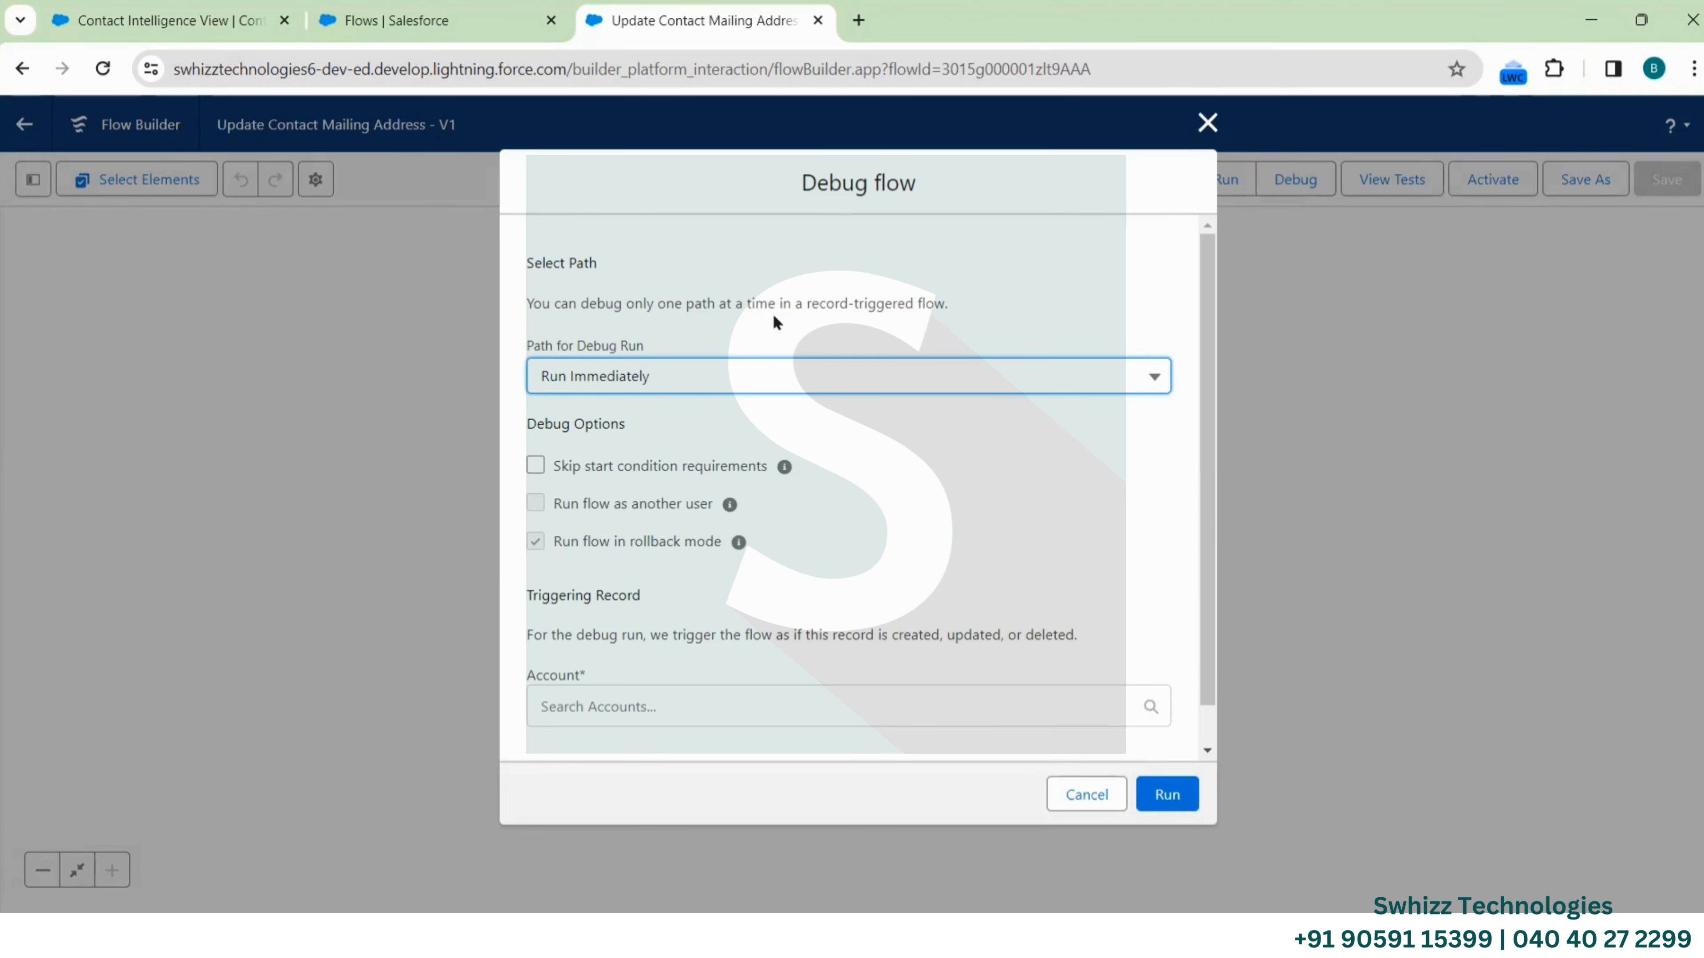
# Keep Run Immediately as the debug run path in the Debug flow dialog
pyautogui.scroll(-1, 671, 381)
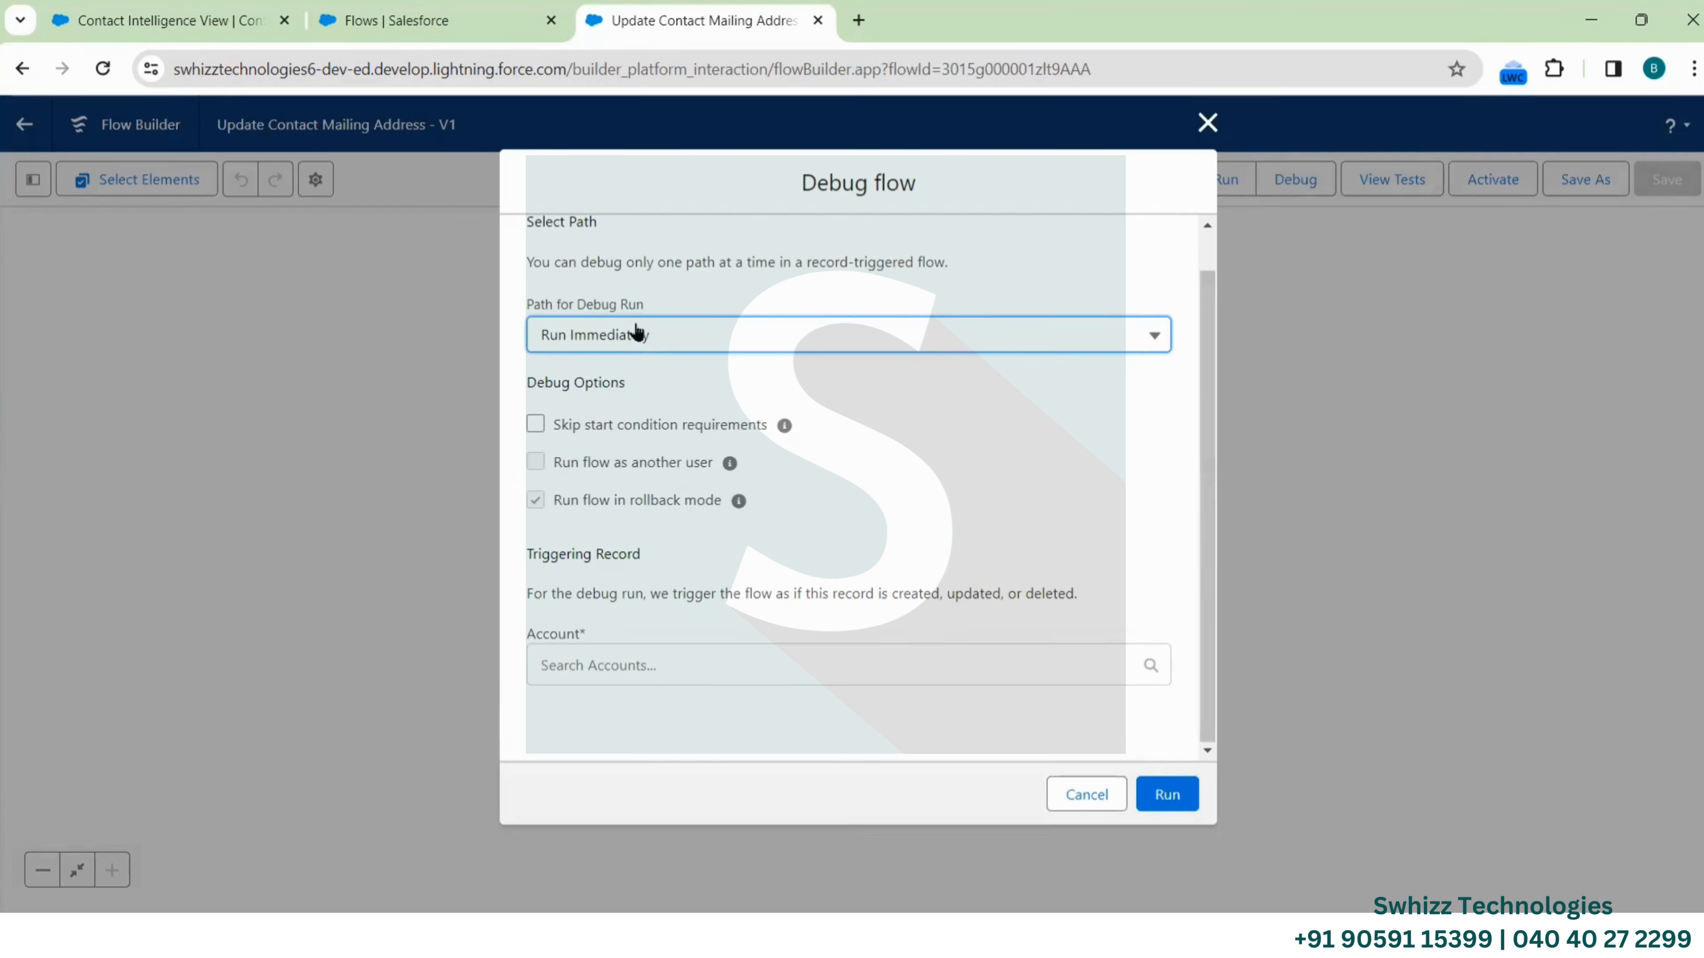
pyautogui.click(659, 339)
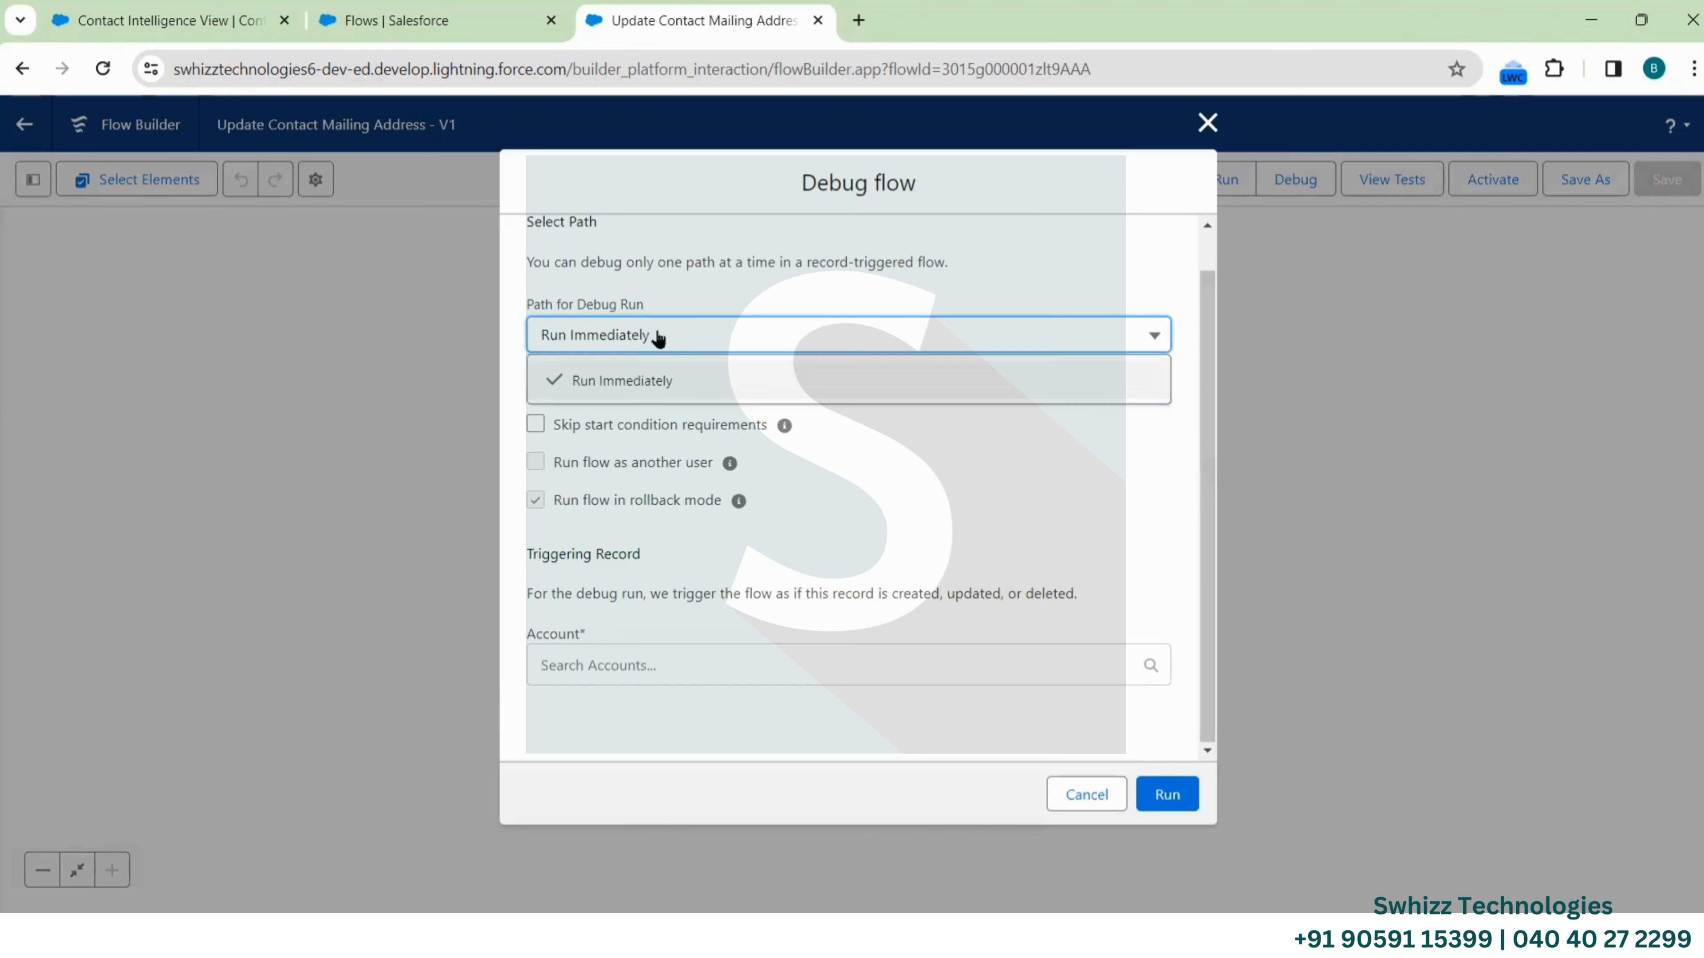
pyautogui.click(704, 294)
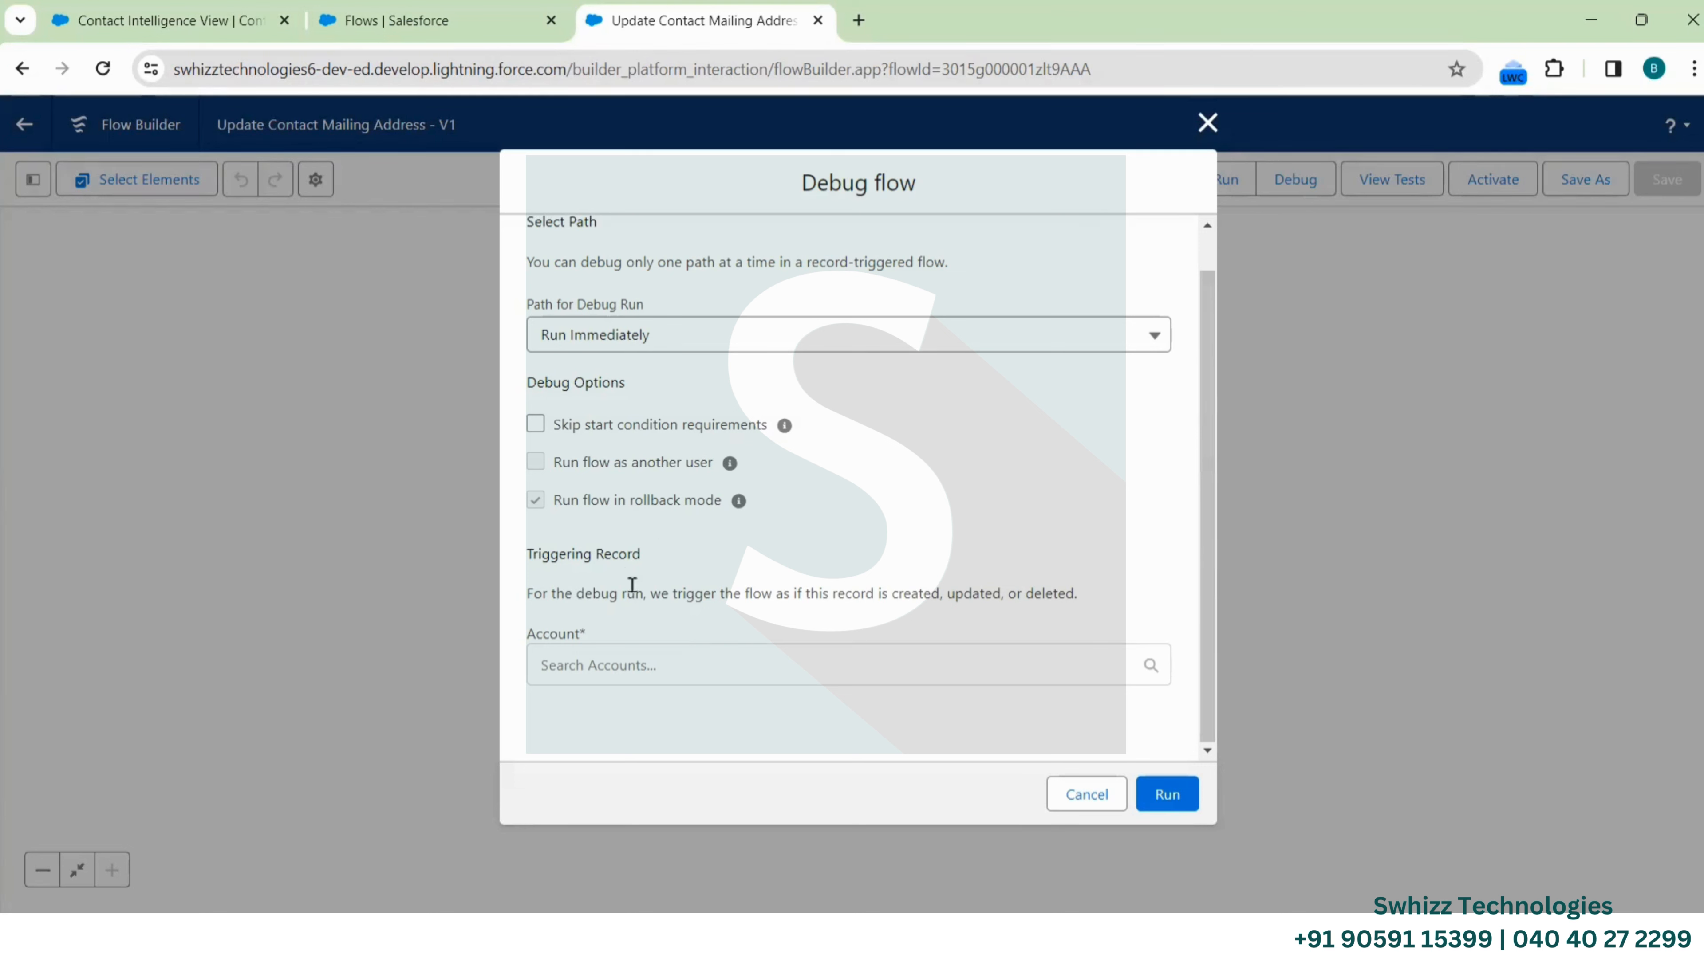
pyautogui.click(593, 666)
# Pick Test Acc as the triggering account, with billing city Hyderabad and country India
pyautogui.scroll(-1, 700, 671)
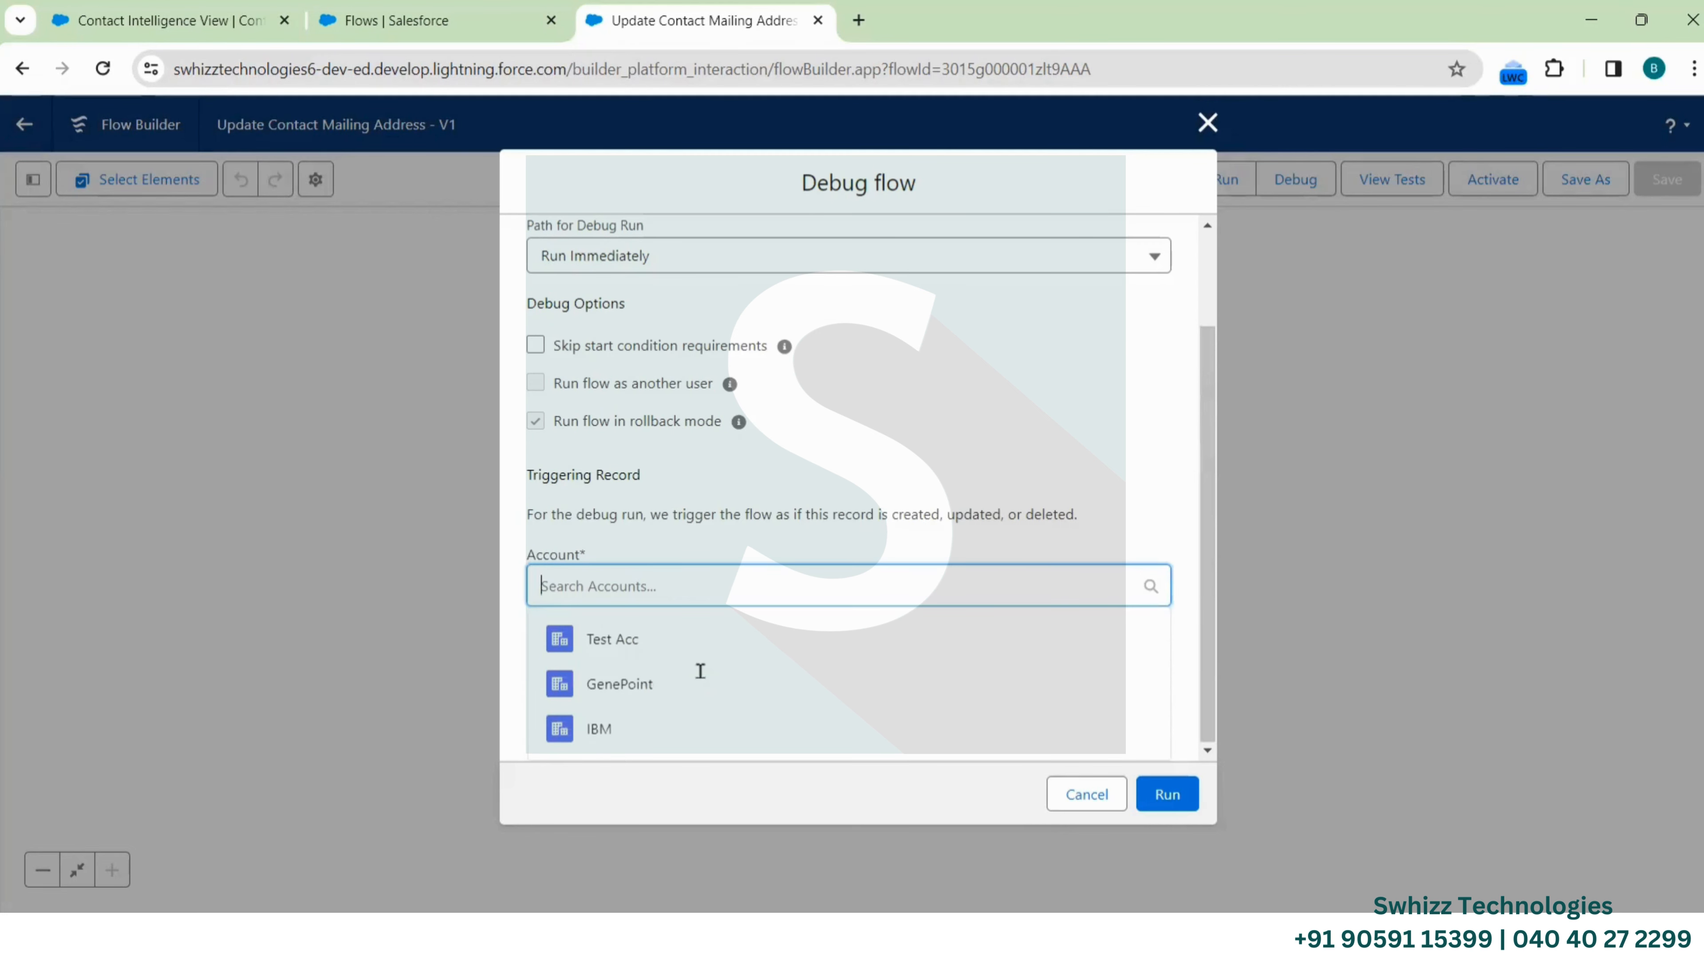
pyautogui.click(633, 642)
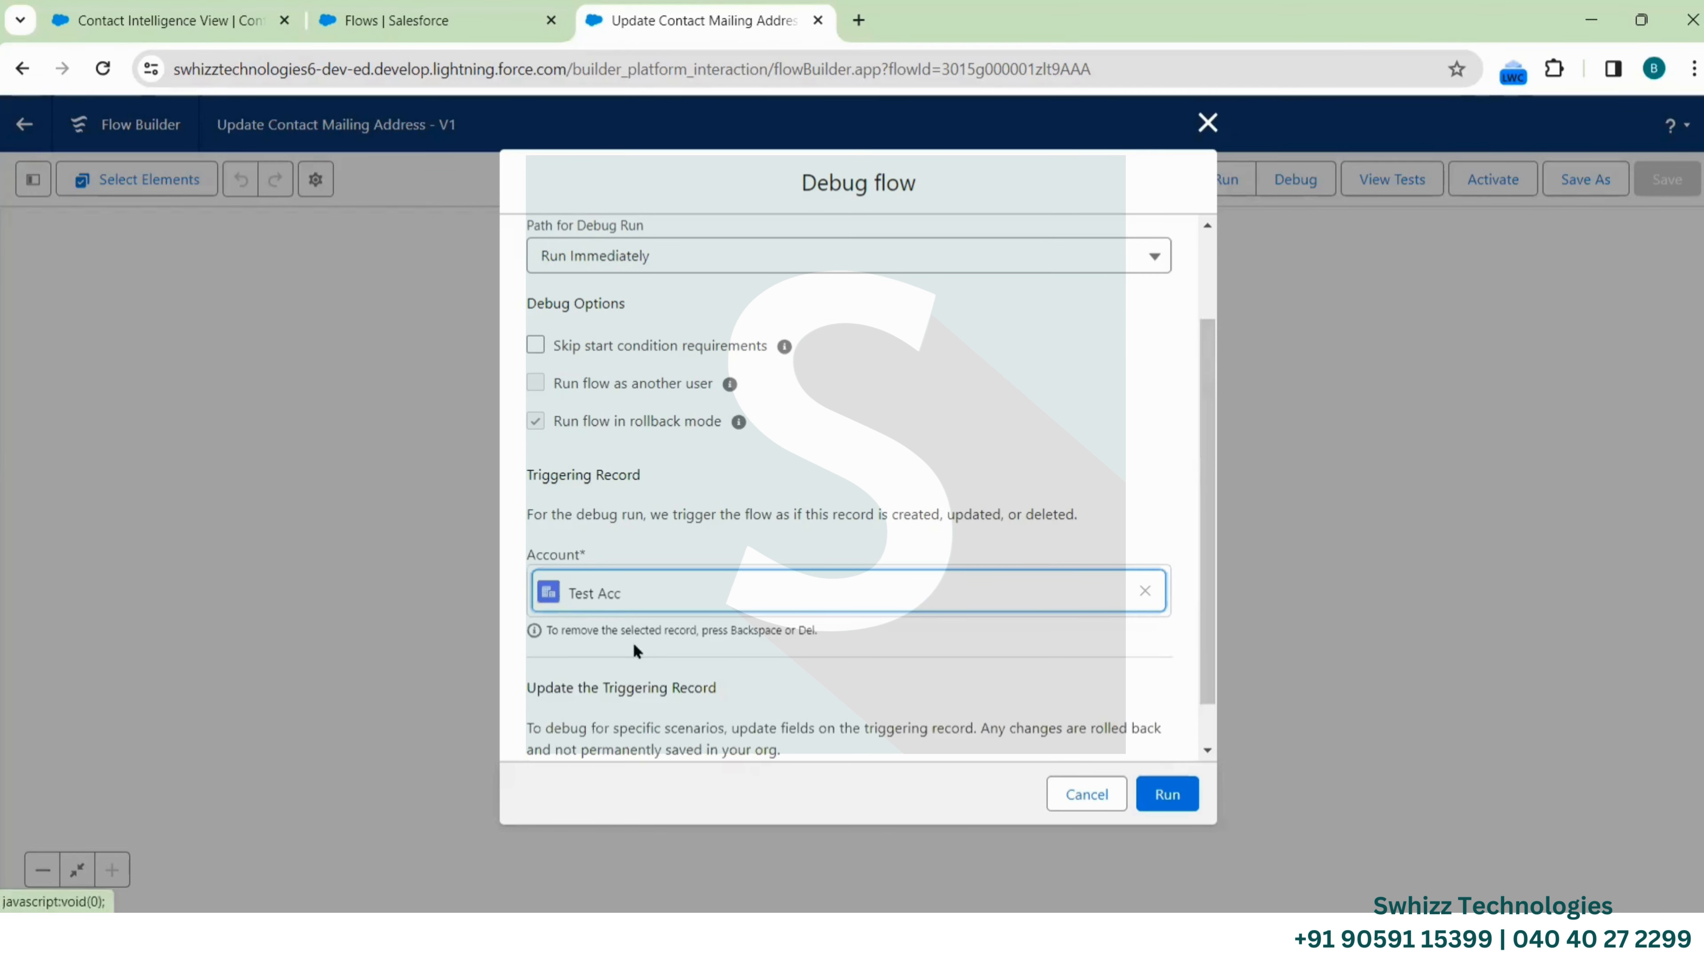
pyautogui.scroll(-1, 806, 677)
pyautogui.scroll(-8, 805, 678)
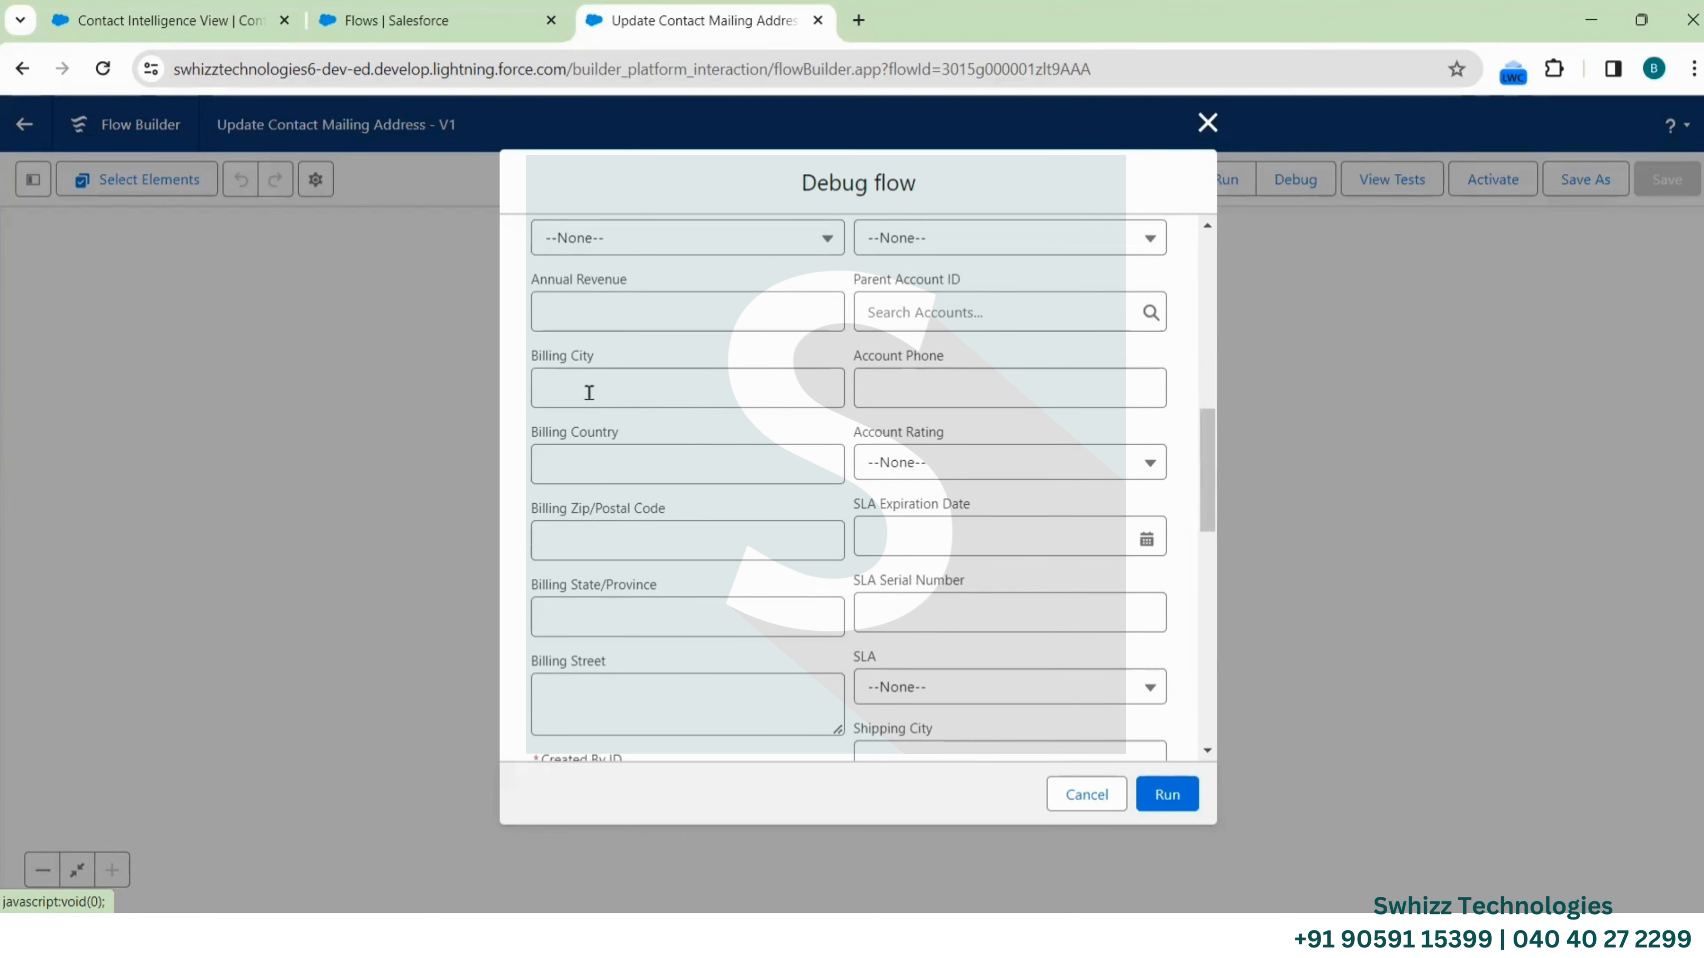
pyautogui.click(598, 380)
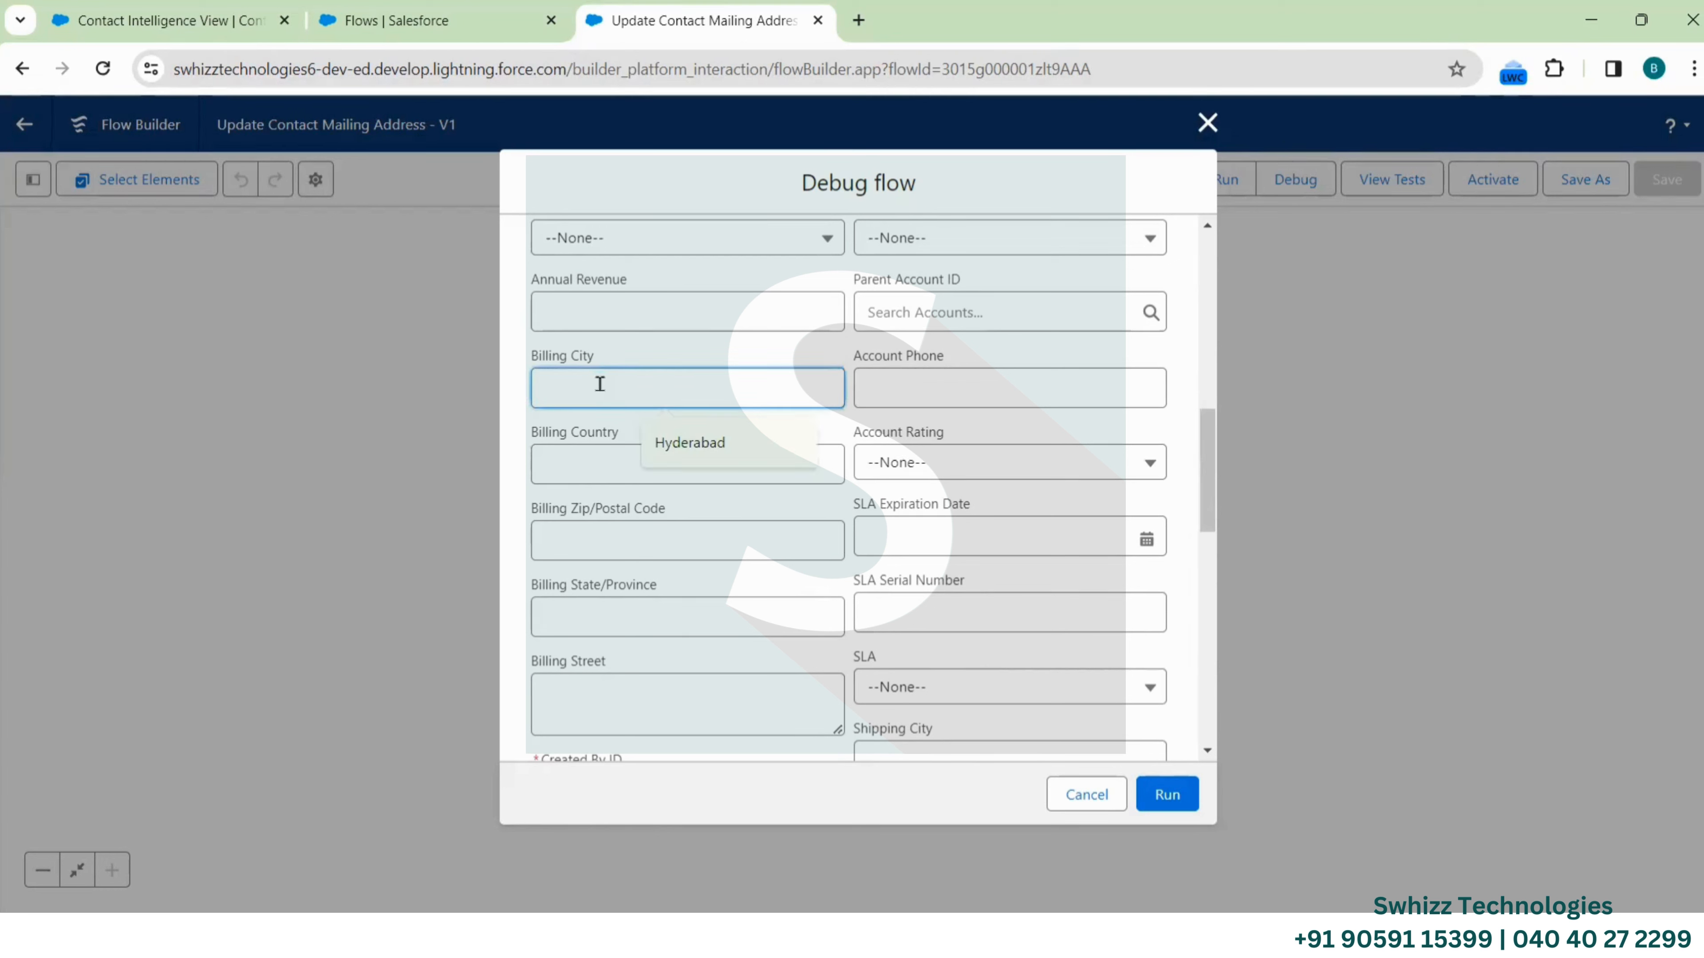
pyautogui.click(683, 443)
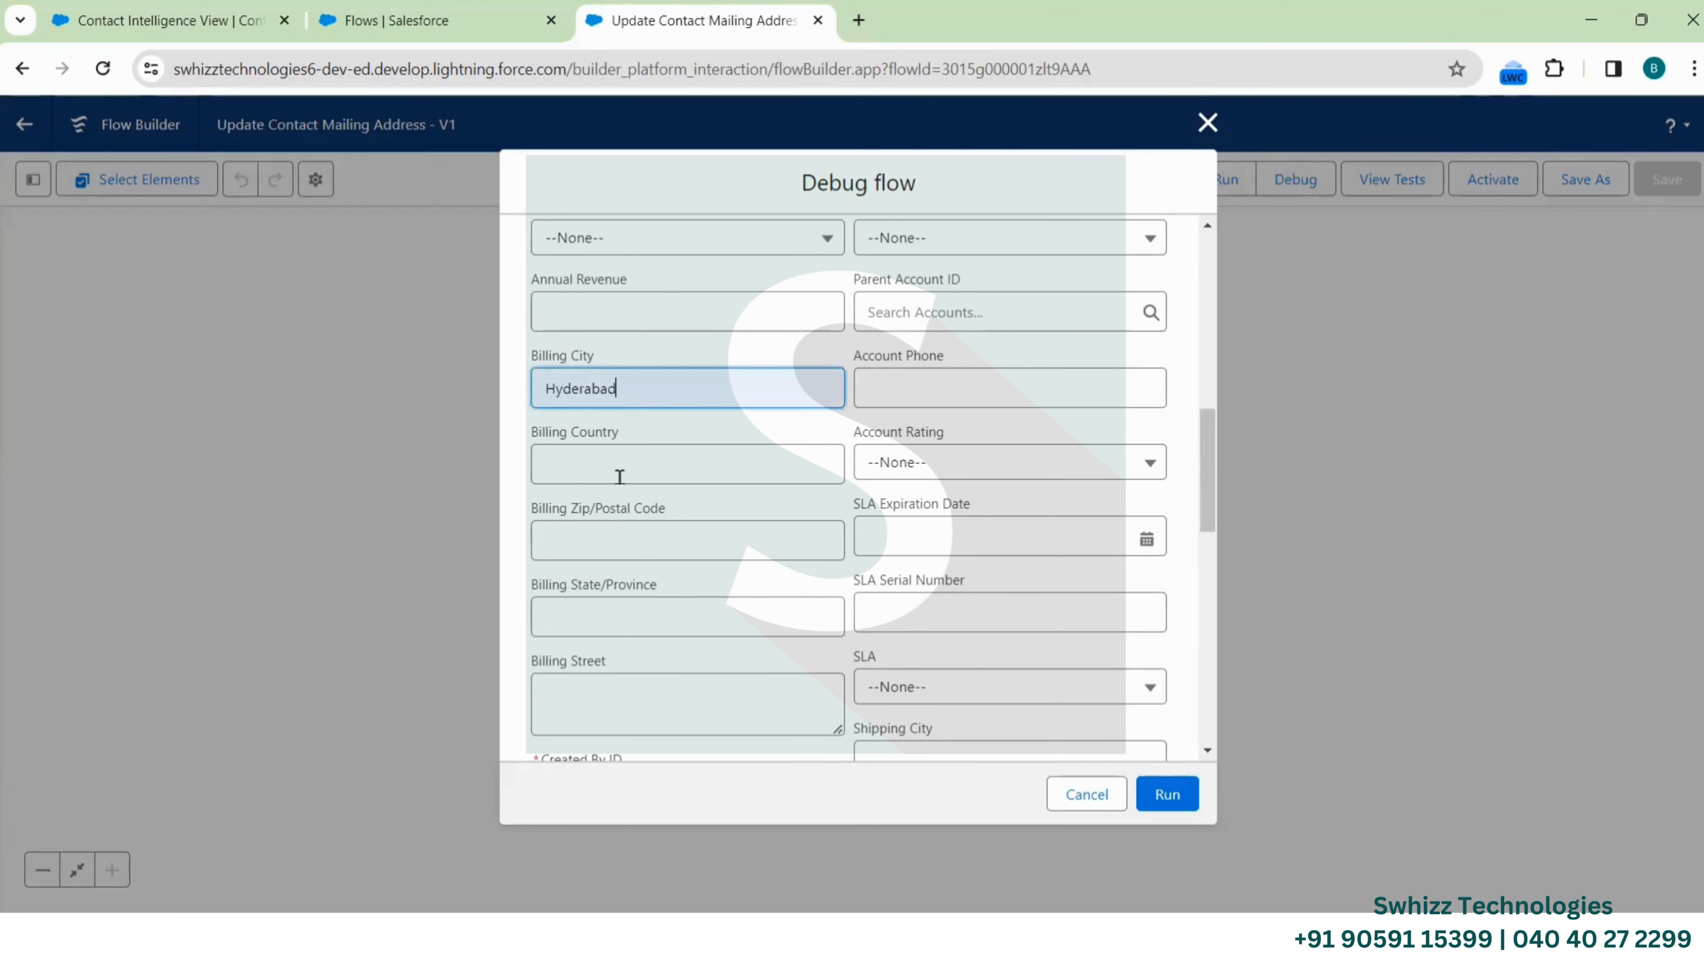
pyautogui.click(670, 470)
pyautogui.click(663, 512)
# Enter postal code 500018, state TS and street madapur, then run the debug
pyautogui.click(597, 536)
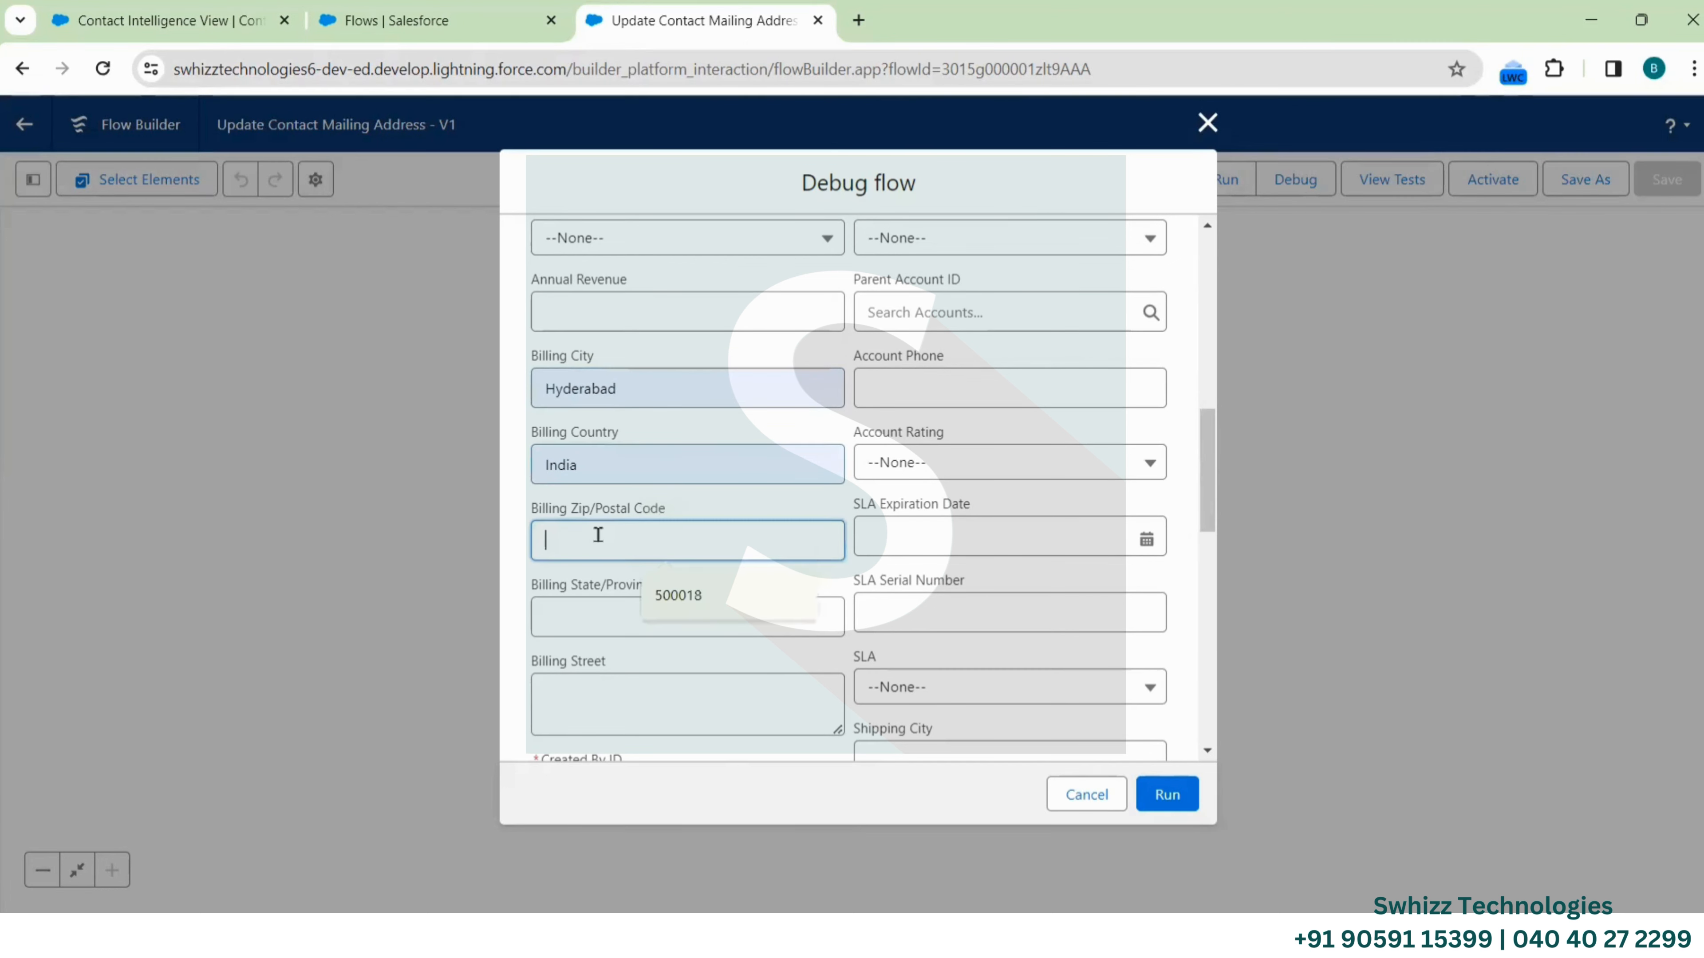
pyautogui.click(656, 580)
pyautogui.click(610, 604)
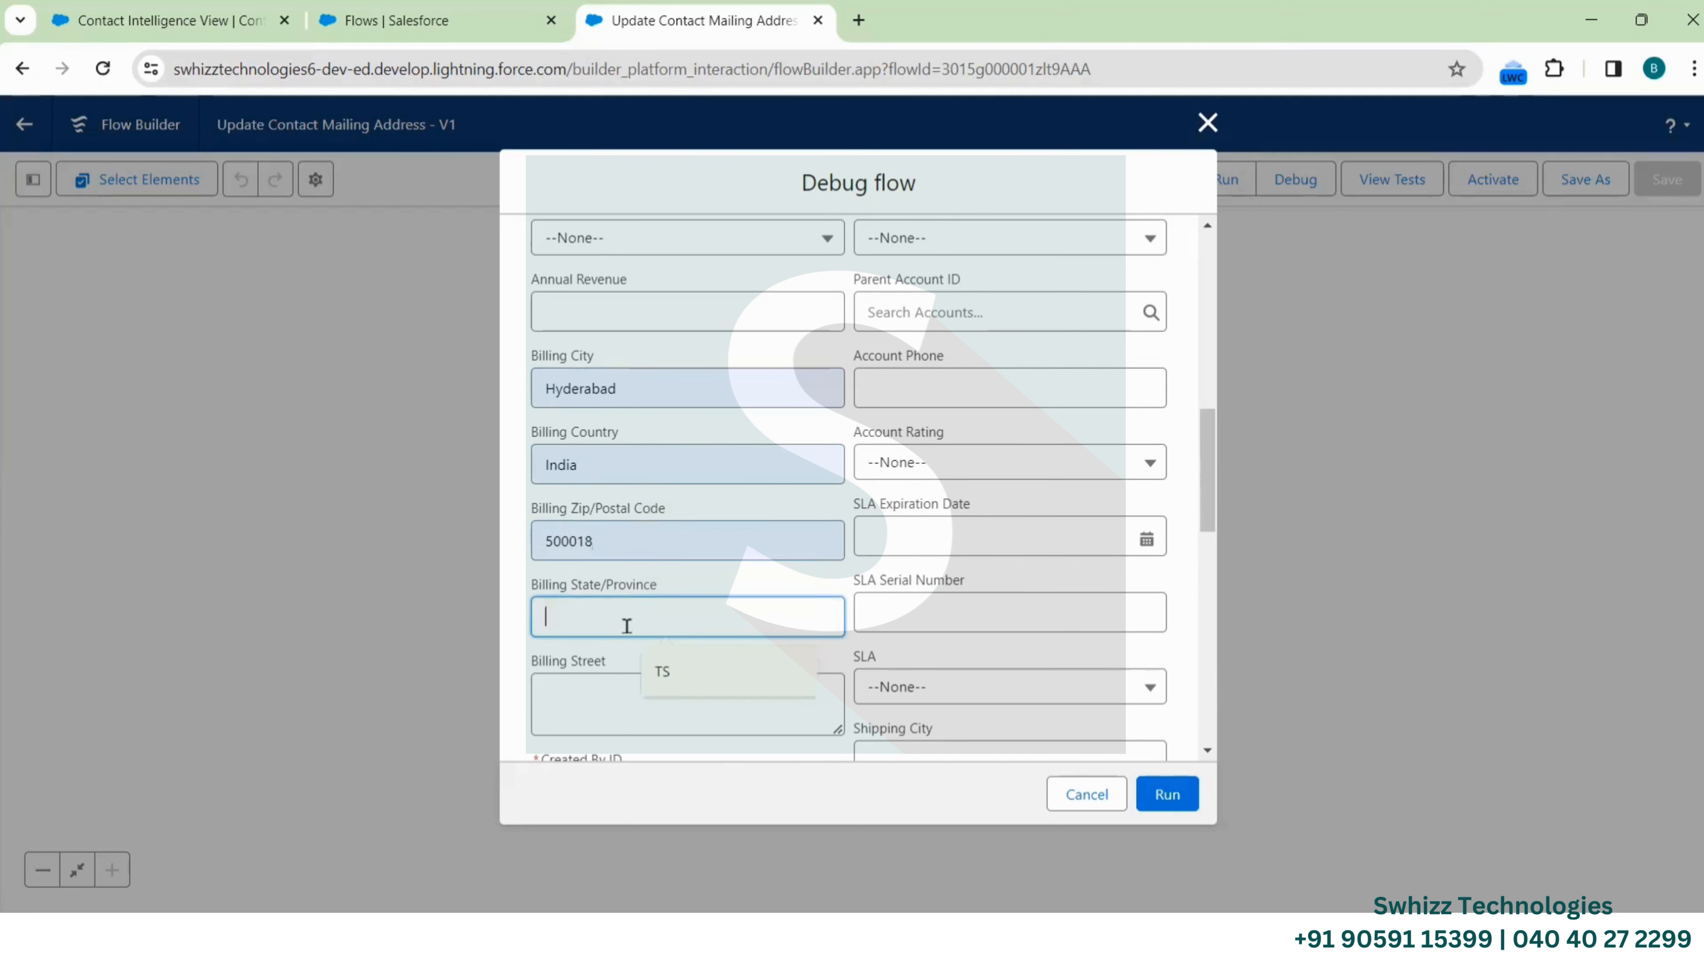
pyautogui.click(666, 677)
pyautogui.click(607, 696)
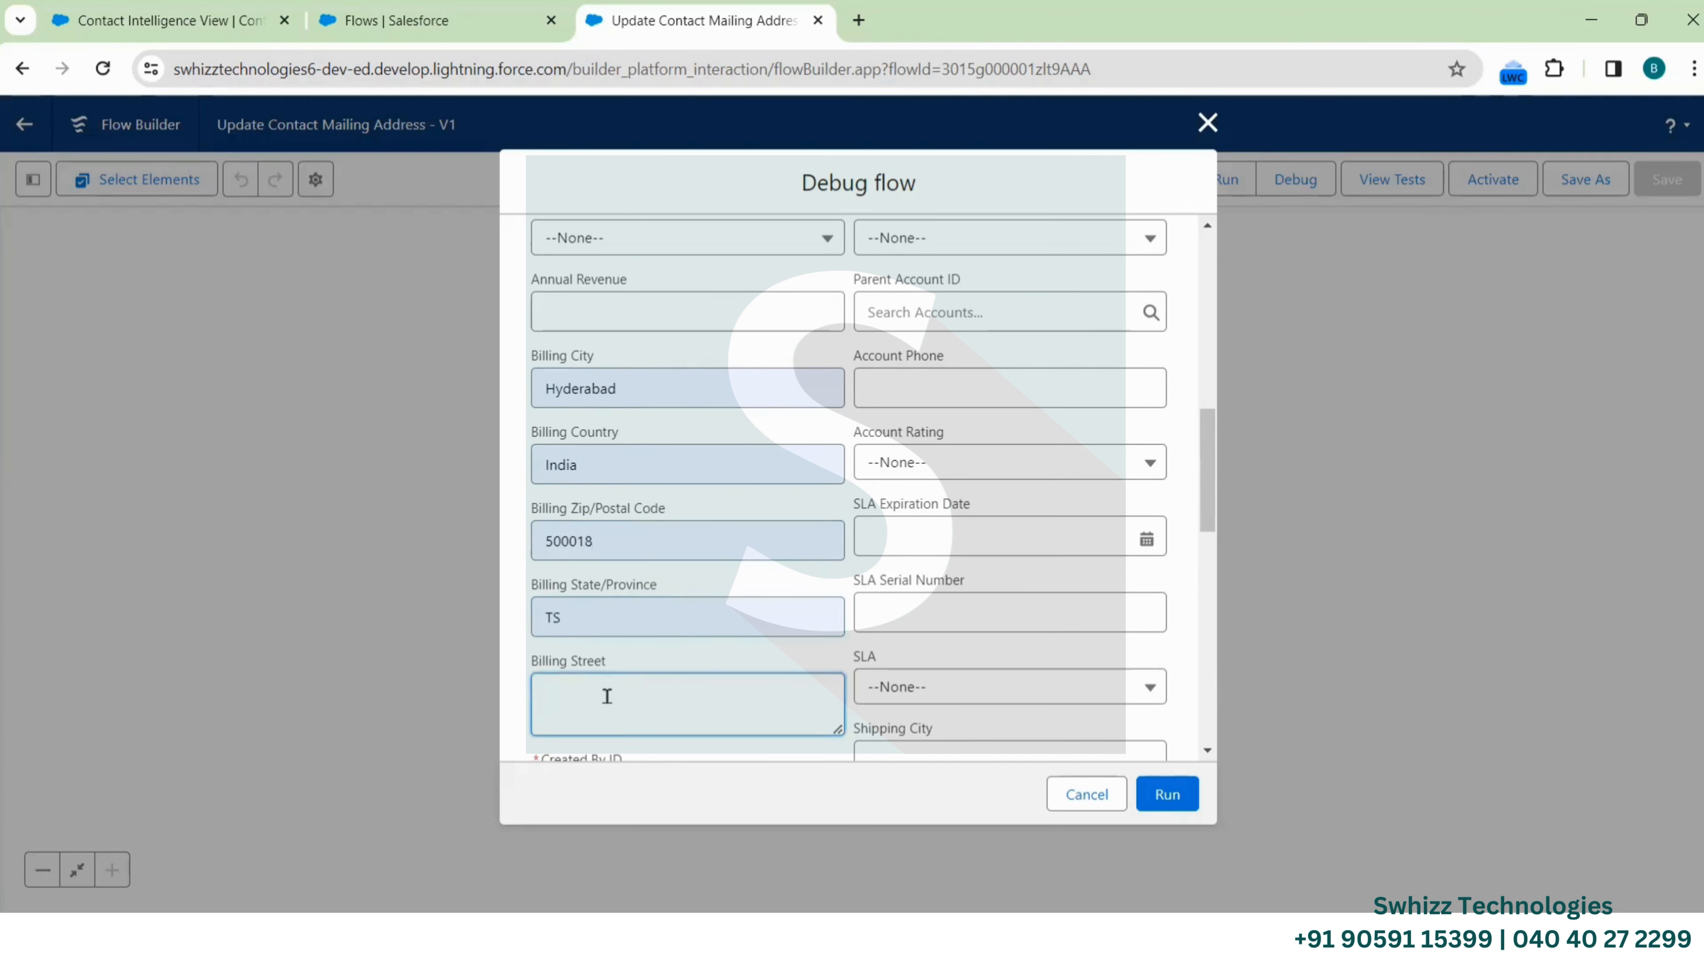
pyautogui.scroll(-2, 607, 696)
pyautogui.scroll(-1, 607, 696)
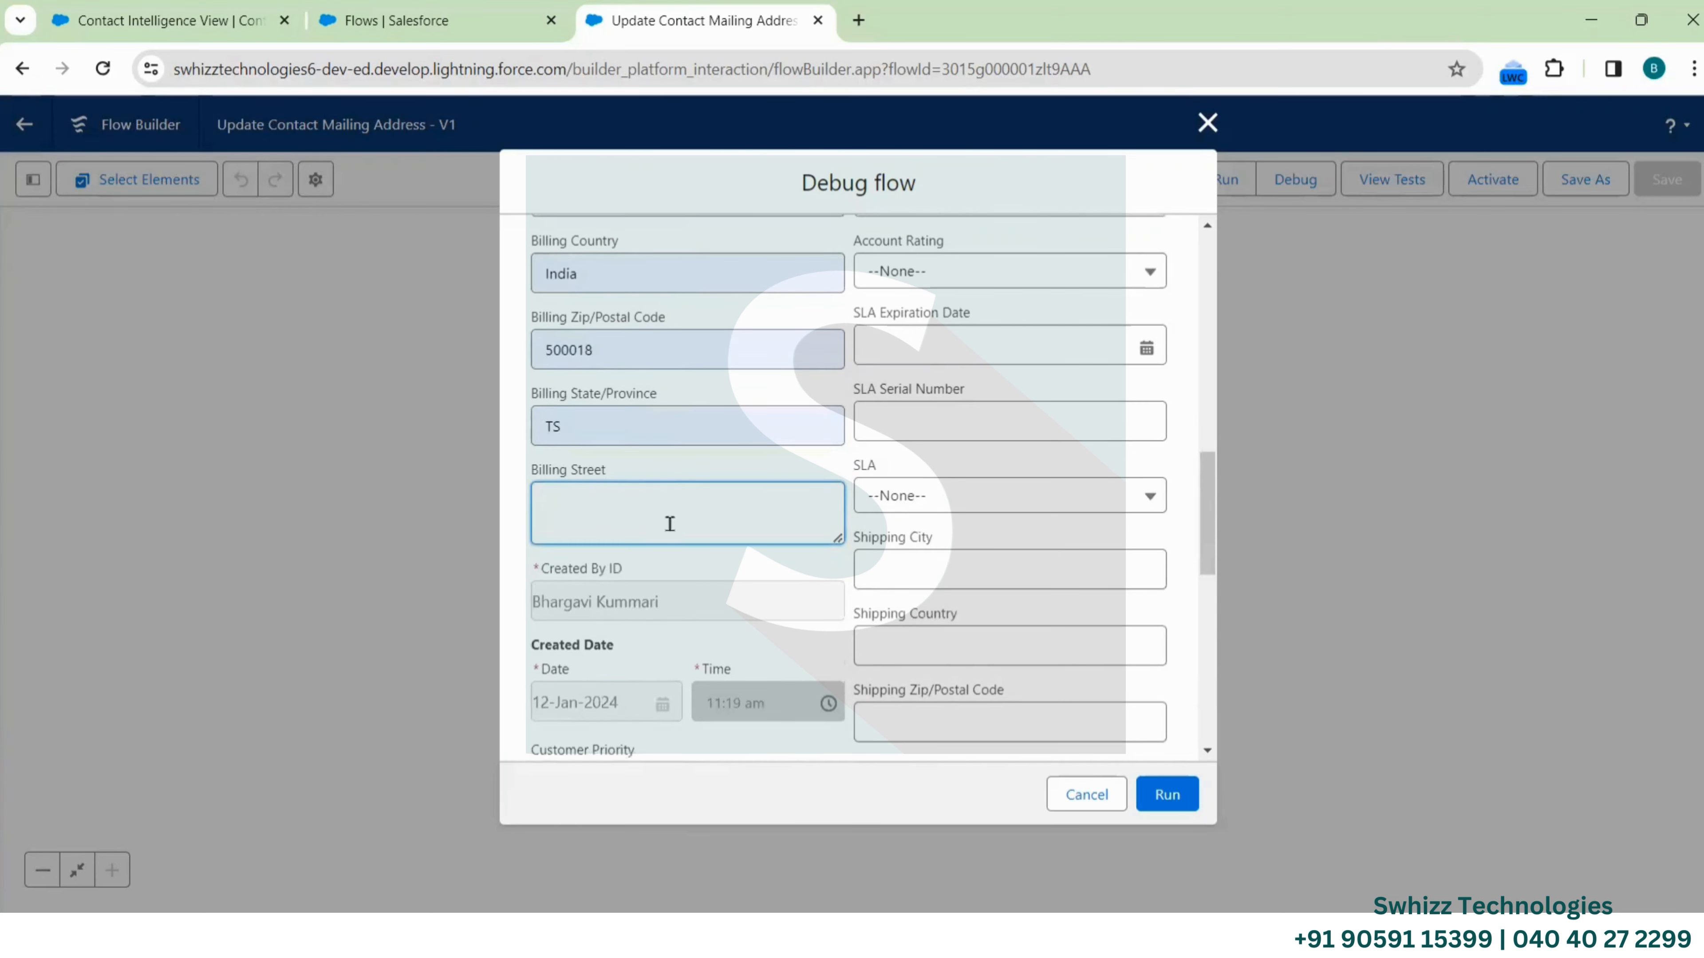
pyautogui.write('madapur')
pyautogui.click(1185, 792)
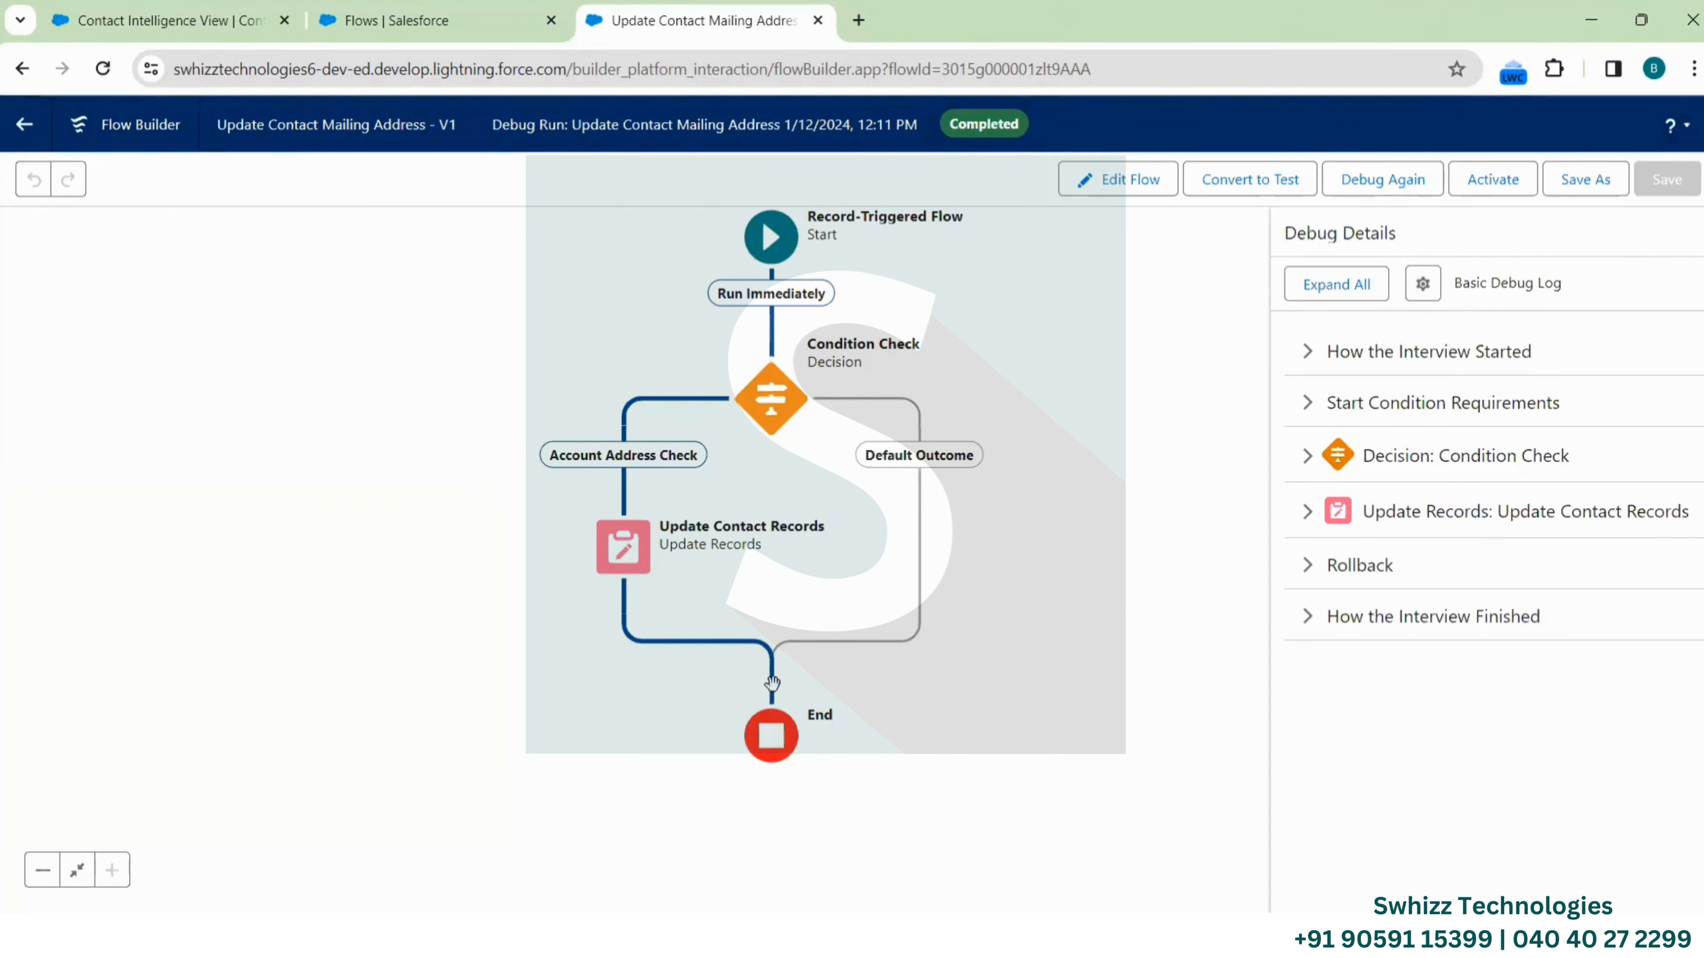
# Expand How the Interview Started, Start Condition Requirements and the Condition Check decision details
pyautogui.click(1309, 353)
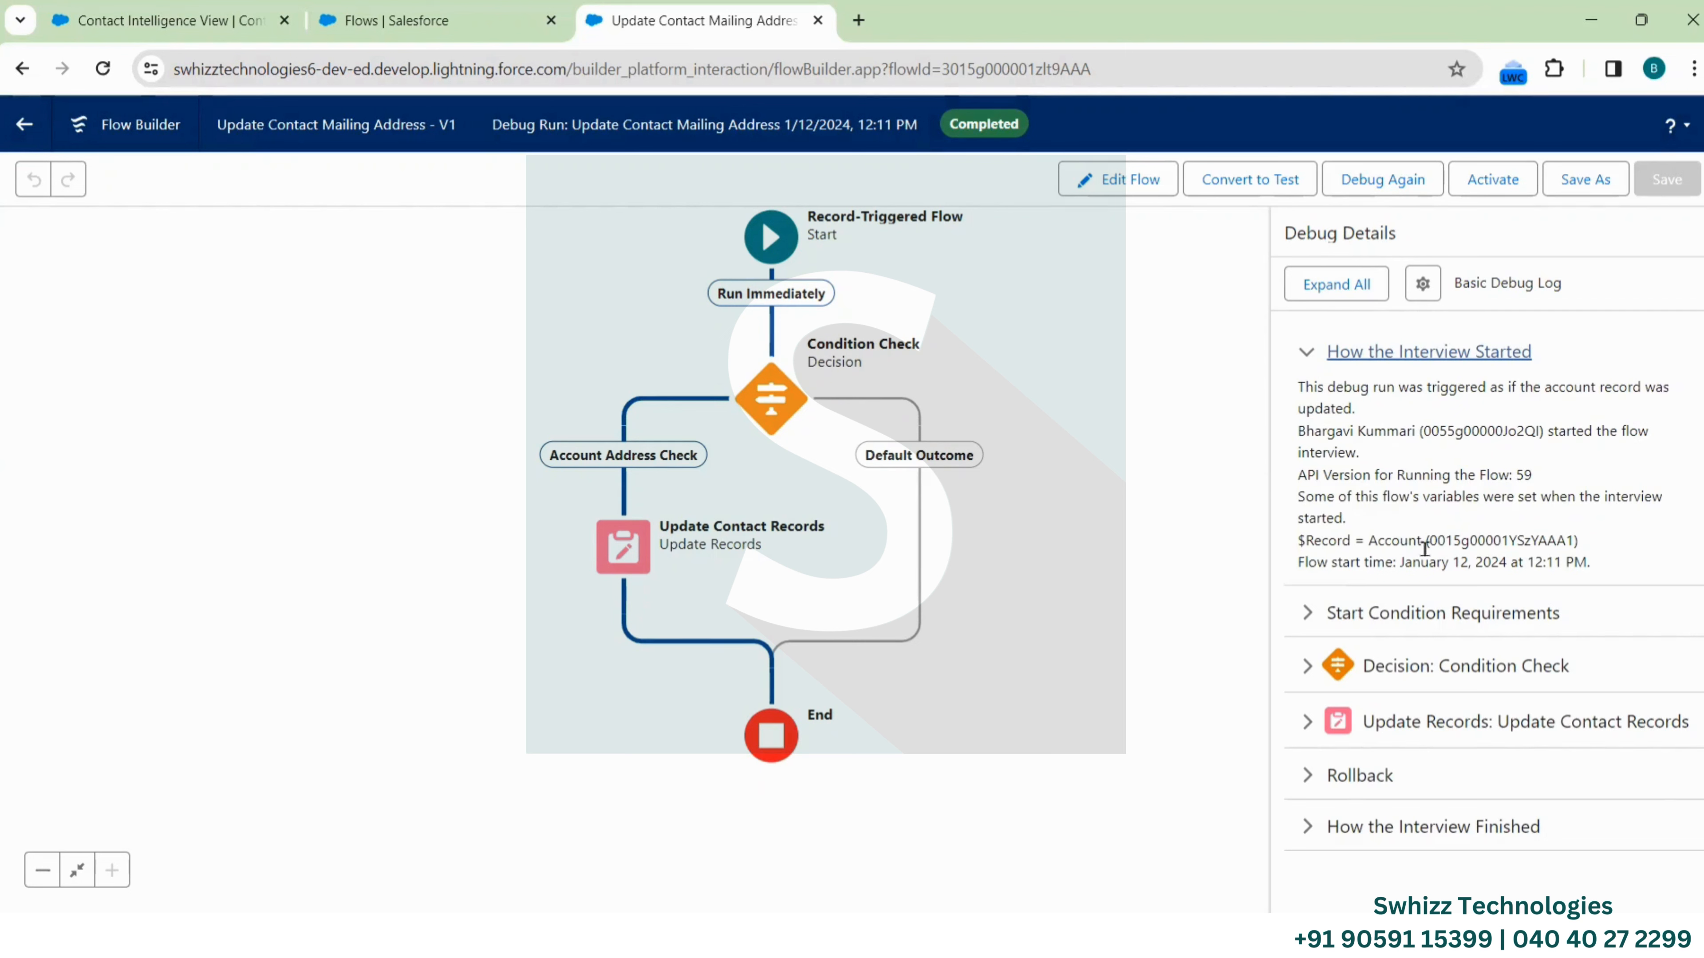
pyautogui.doubleClick(1484, 541)
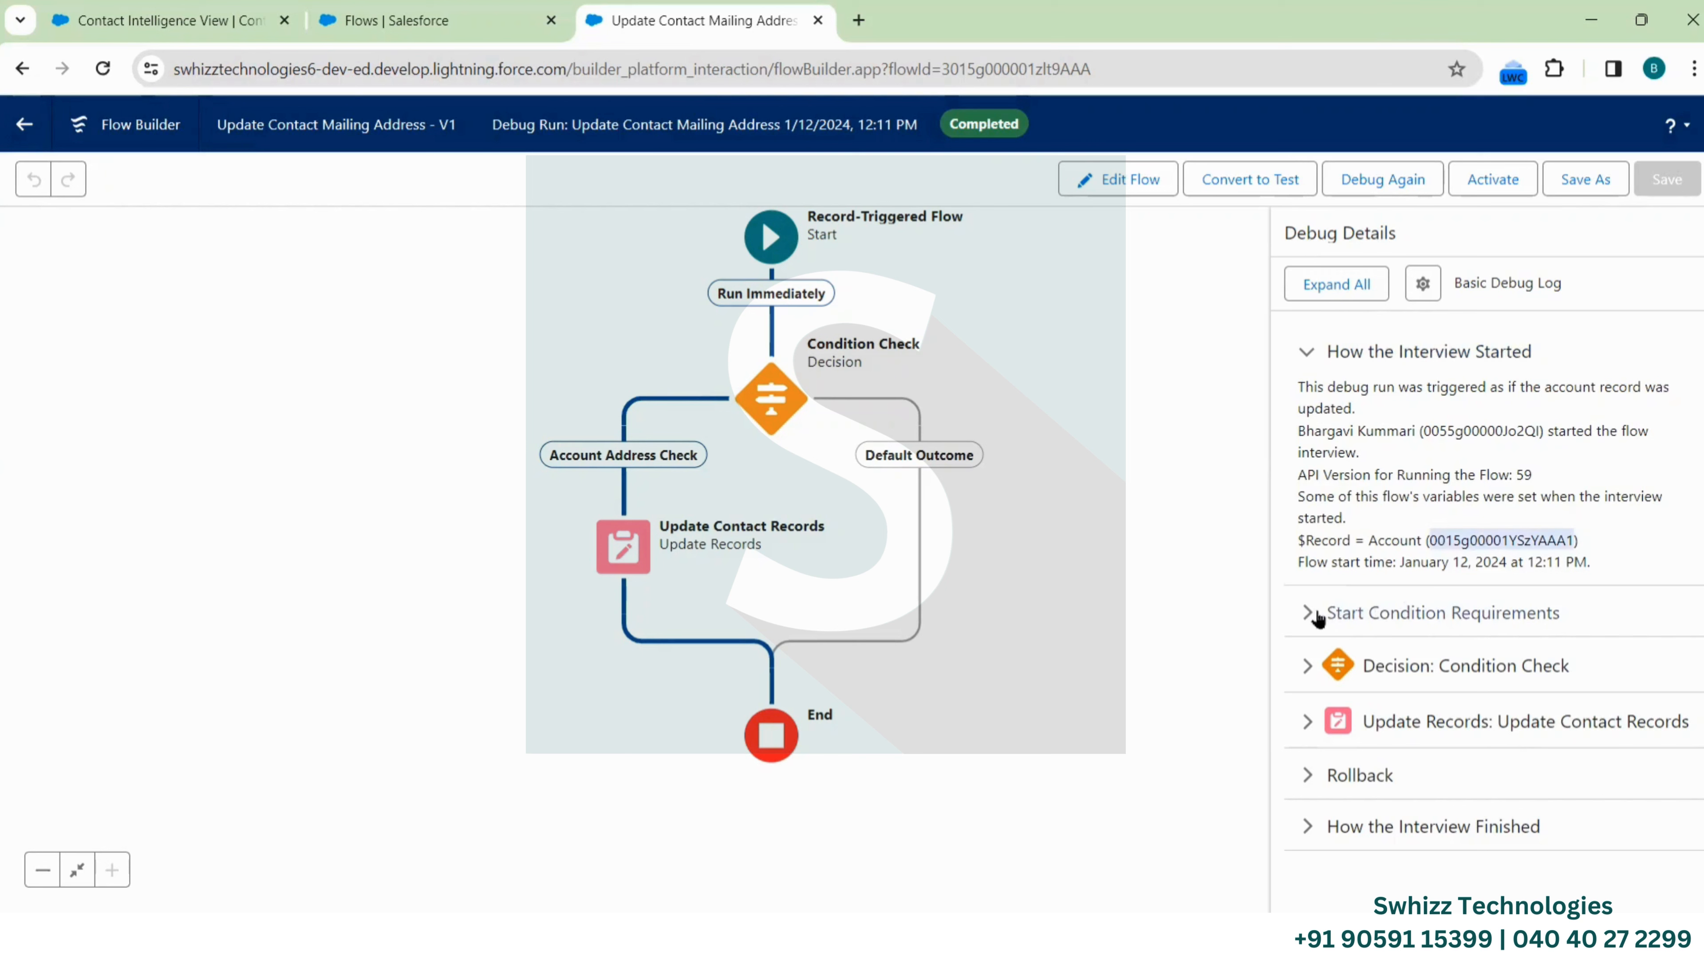
pyautogui.click(1303, 614)
pyautogui.scroll(-1, 1396, 635)
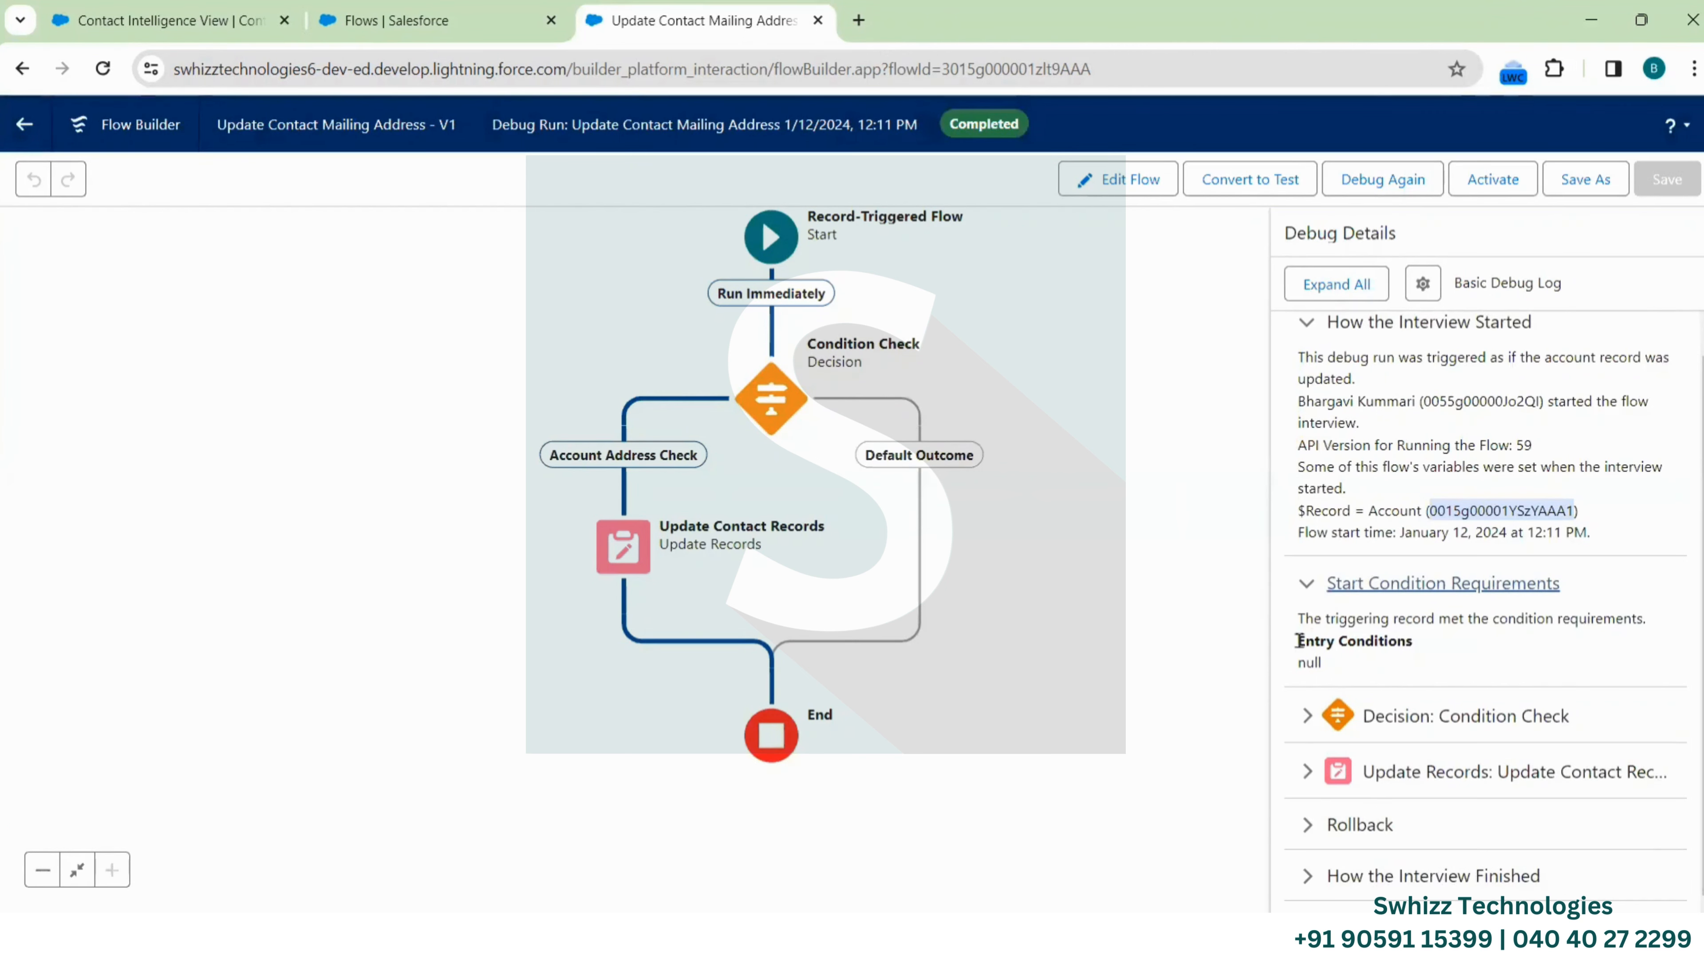
pyautogui.click(1306, 716)
pyautogui.scroll(-3, 1481, 757)
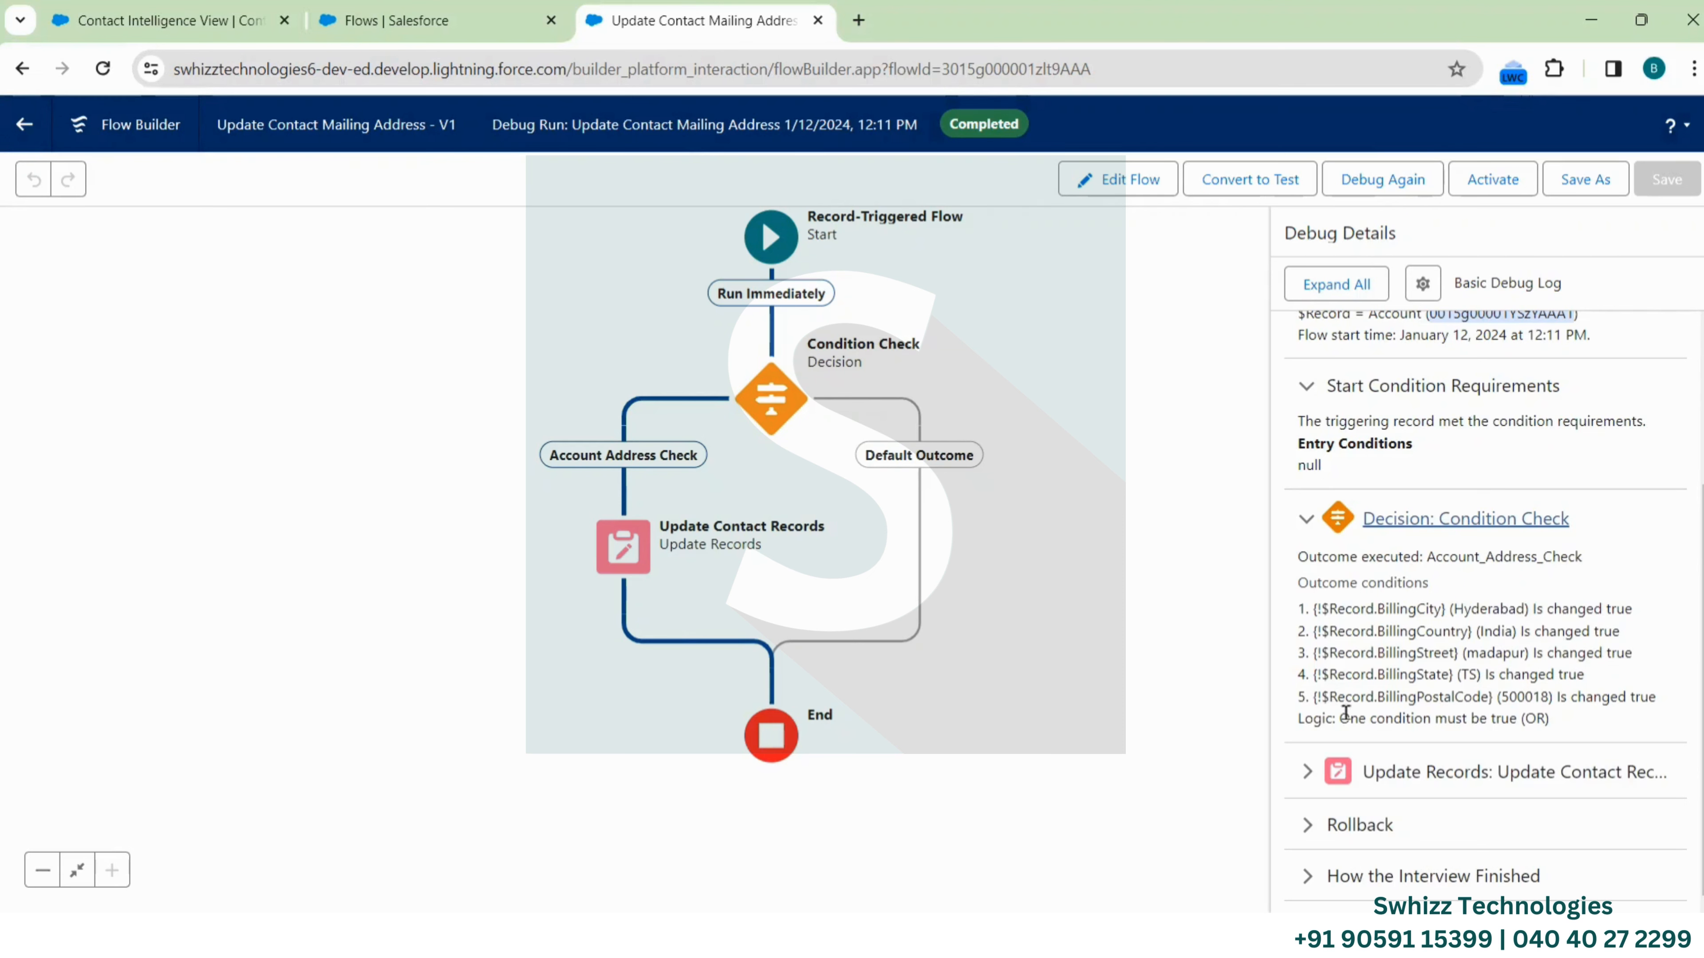
# Inspect Update Contact Records' mailing values (Hyderabad, India), then expand the Rollback details
pyautogui.click(1307, 777)
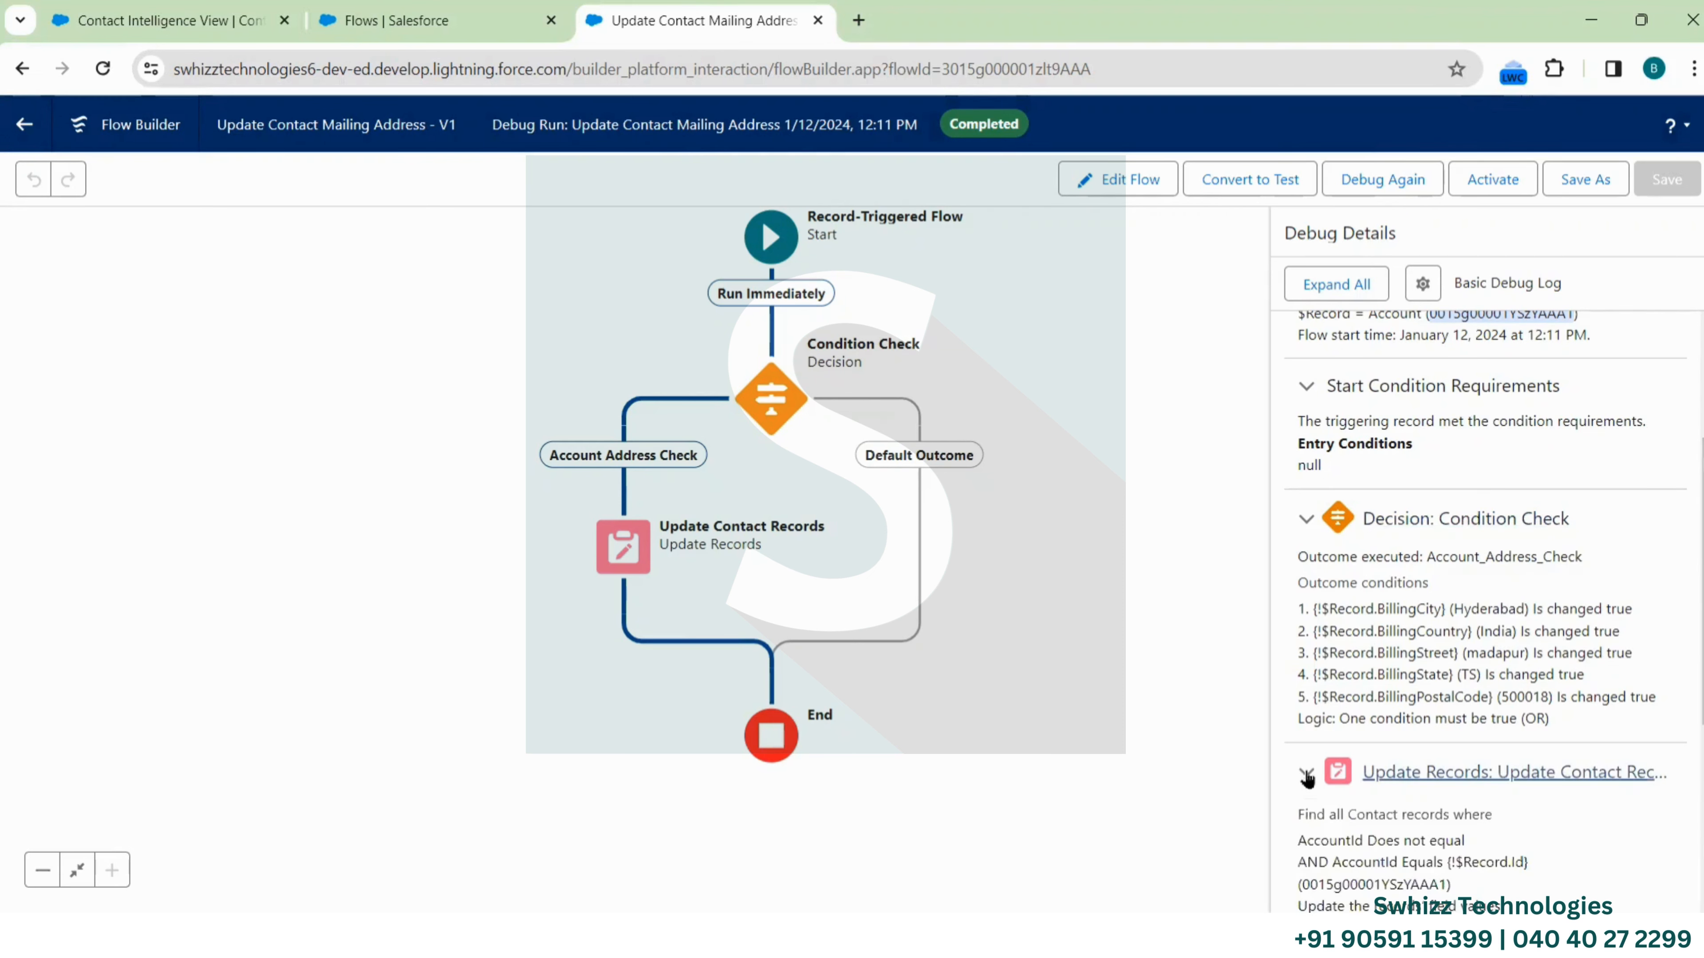
pyautogui.scroll(-4, 1439, 785)
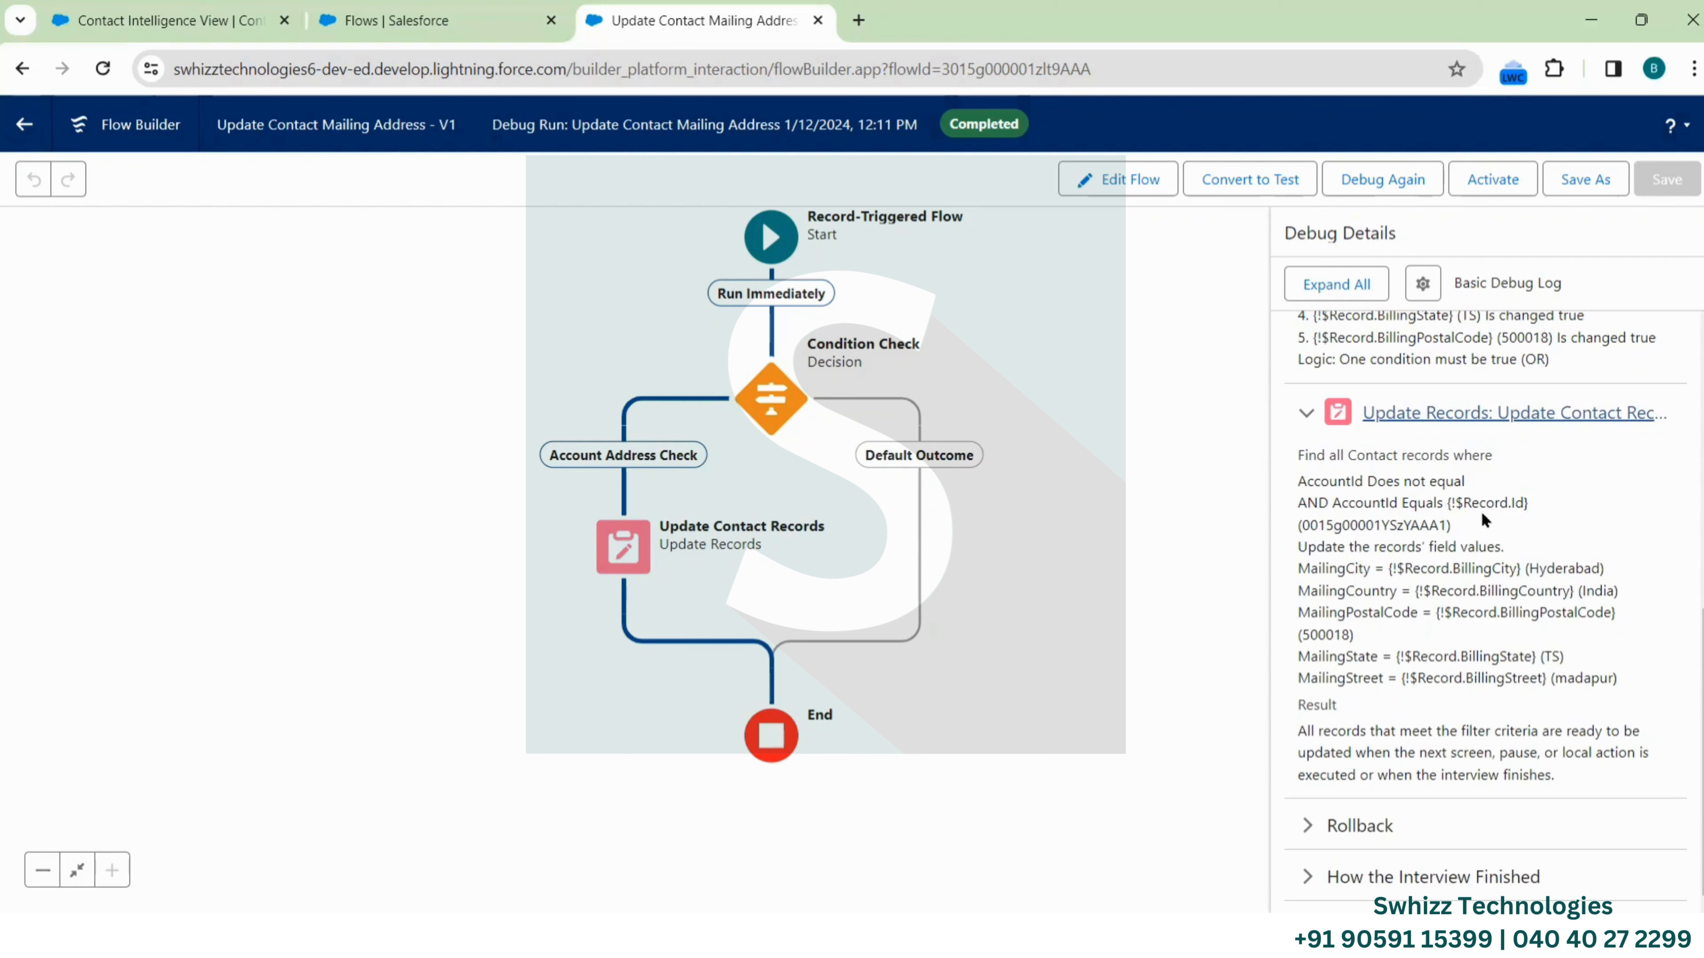
pyautogui.doubleClick(1362, 524)
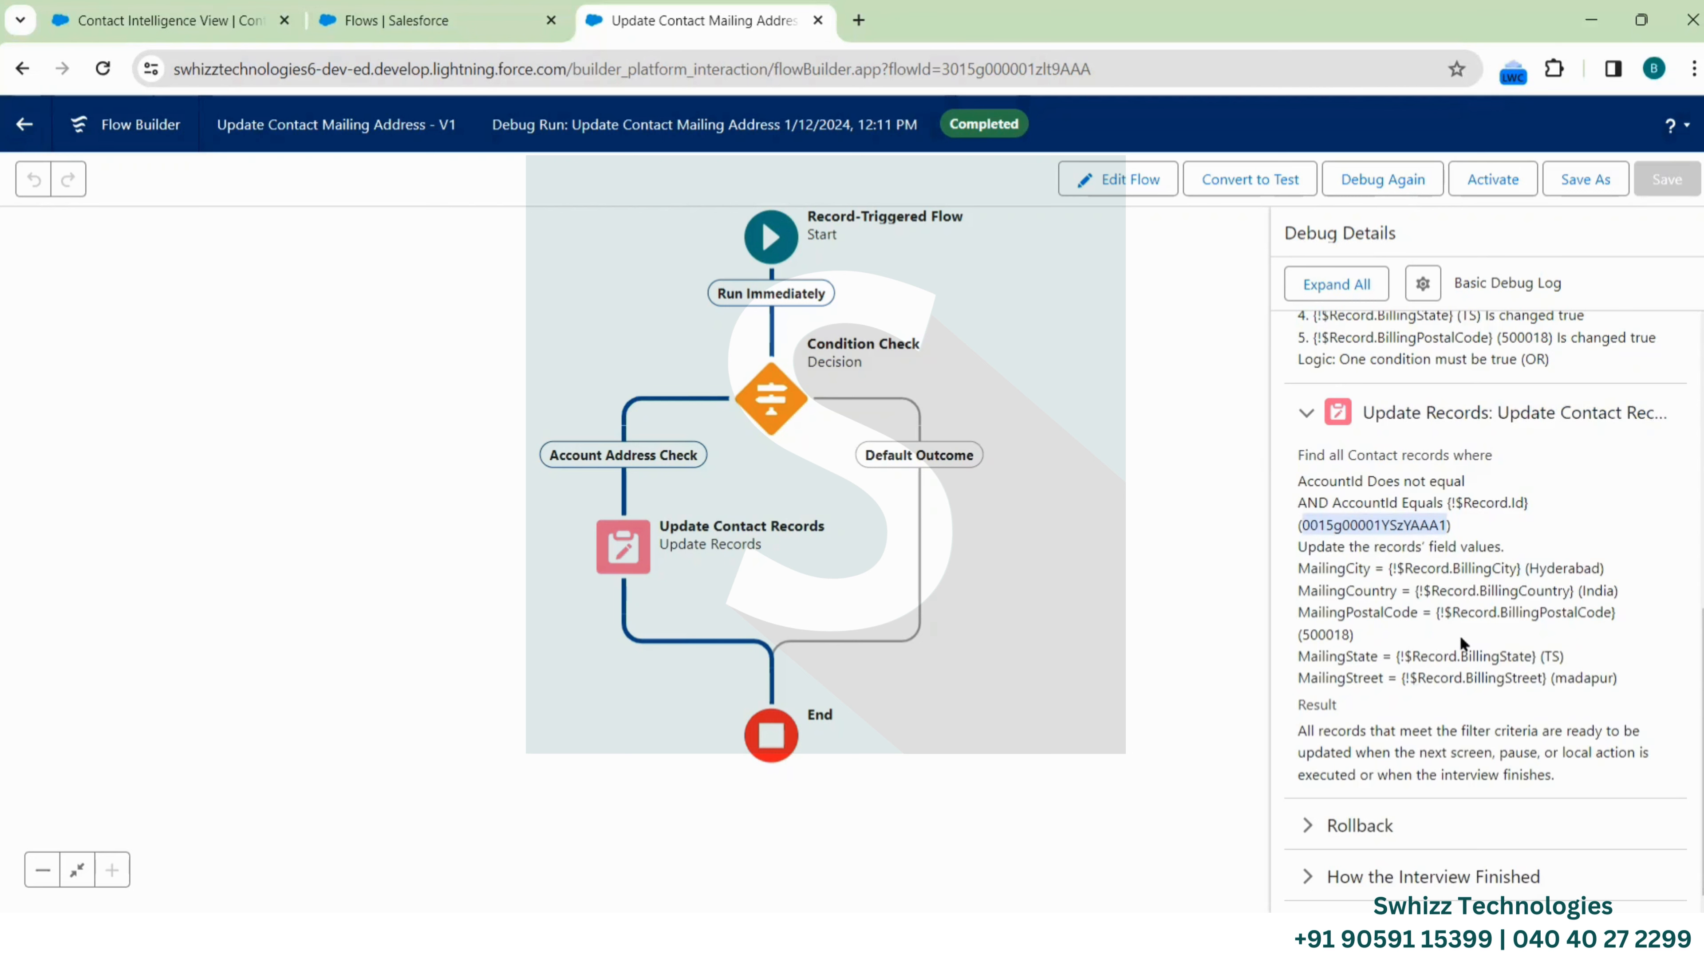
pyautogui.doubleClick(1335, 570)
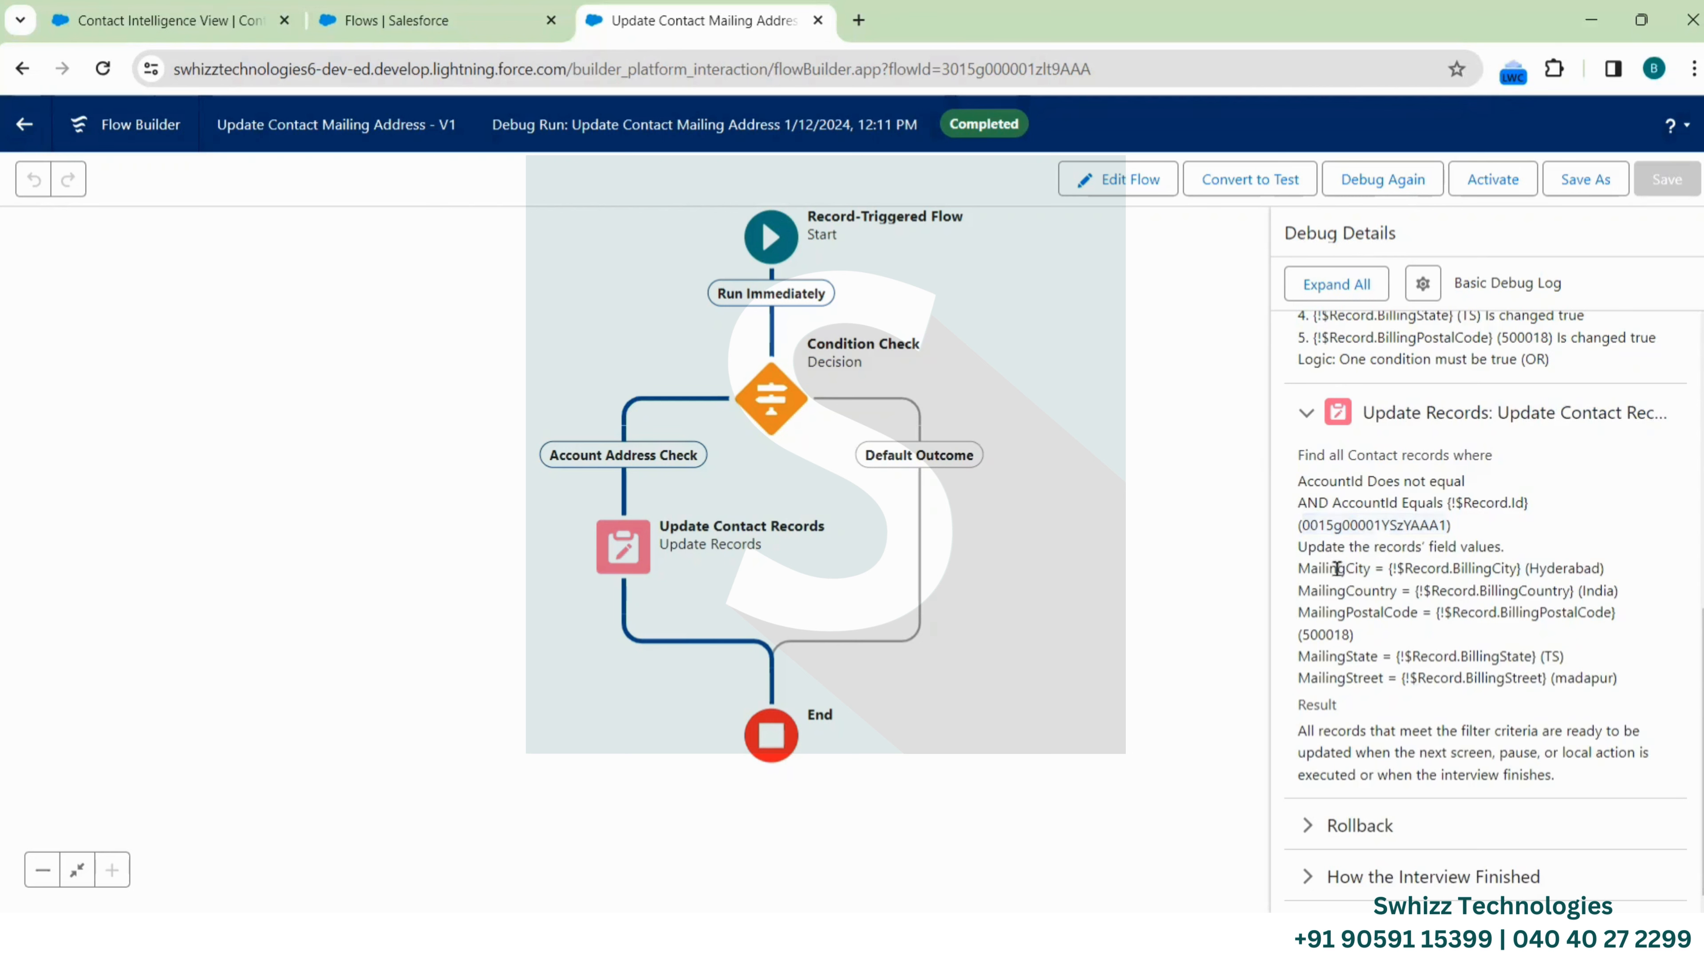
pyautogui.doubleClick(1564, 568)
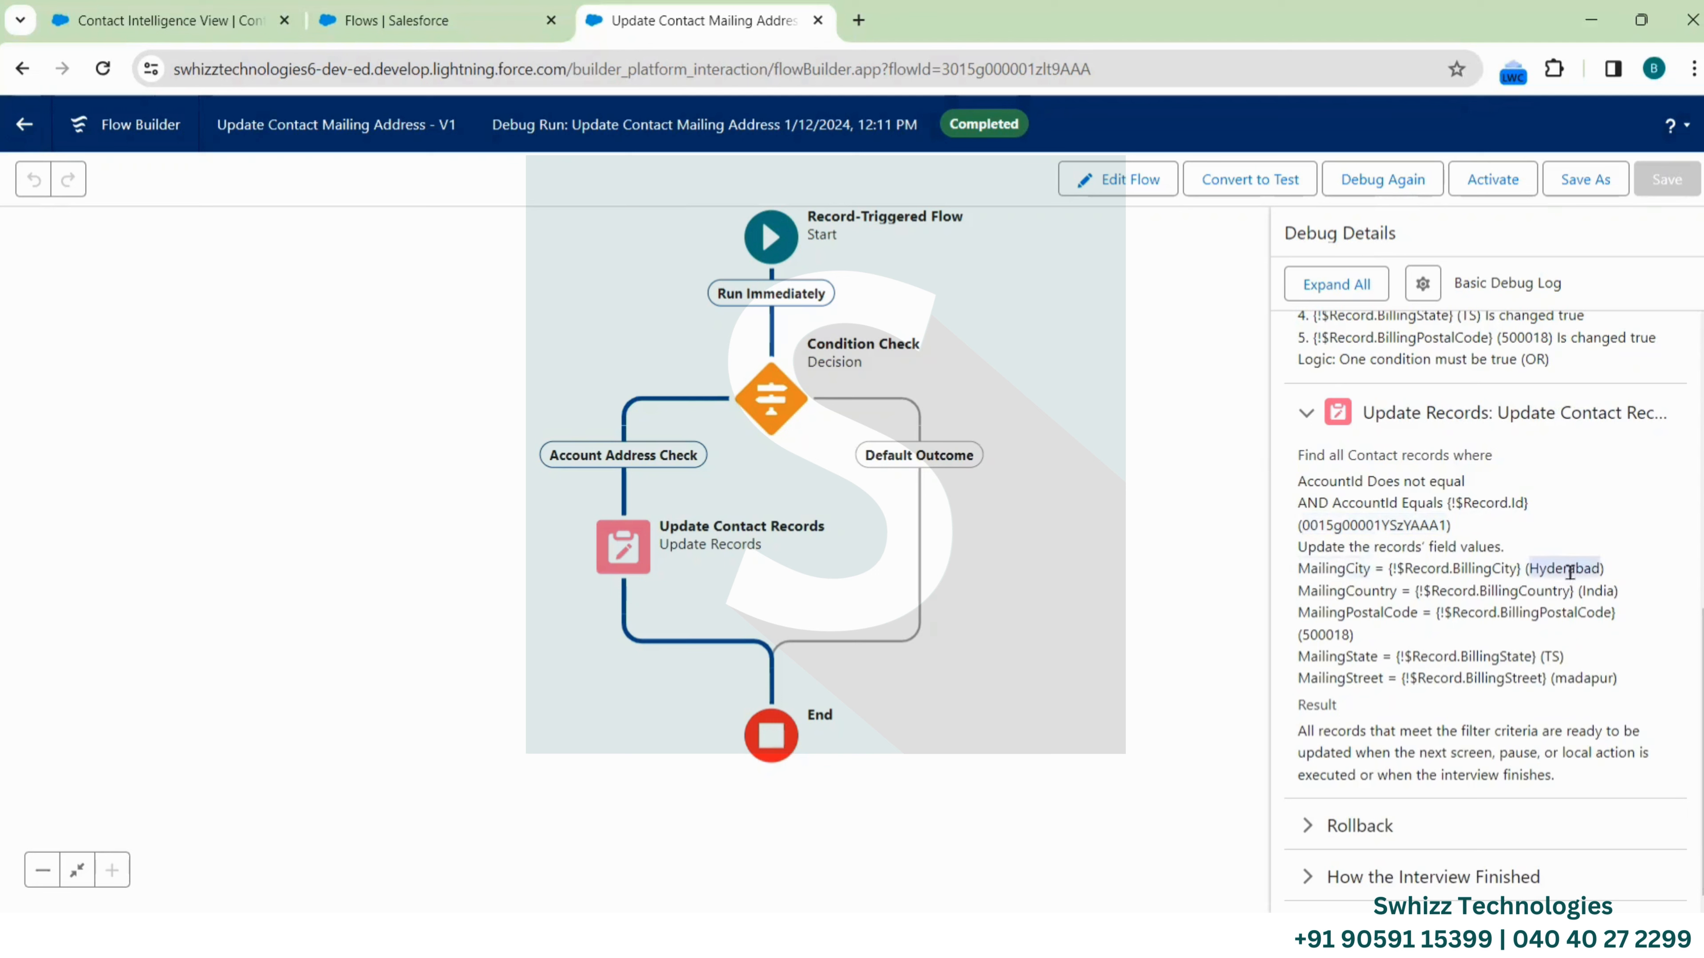
pyautogui.doubleClick(1335, 589)
pyautogui.doubleClick(1596, 592)
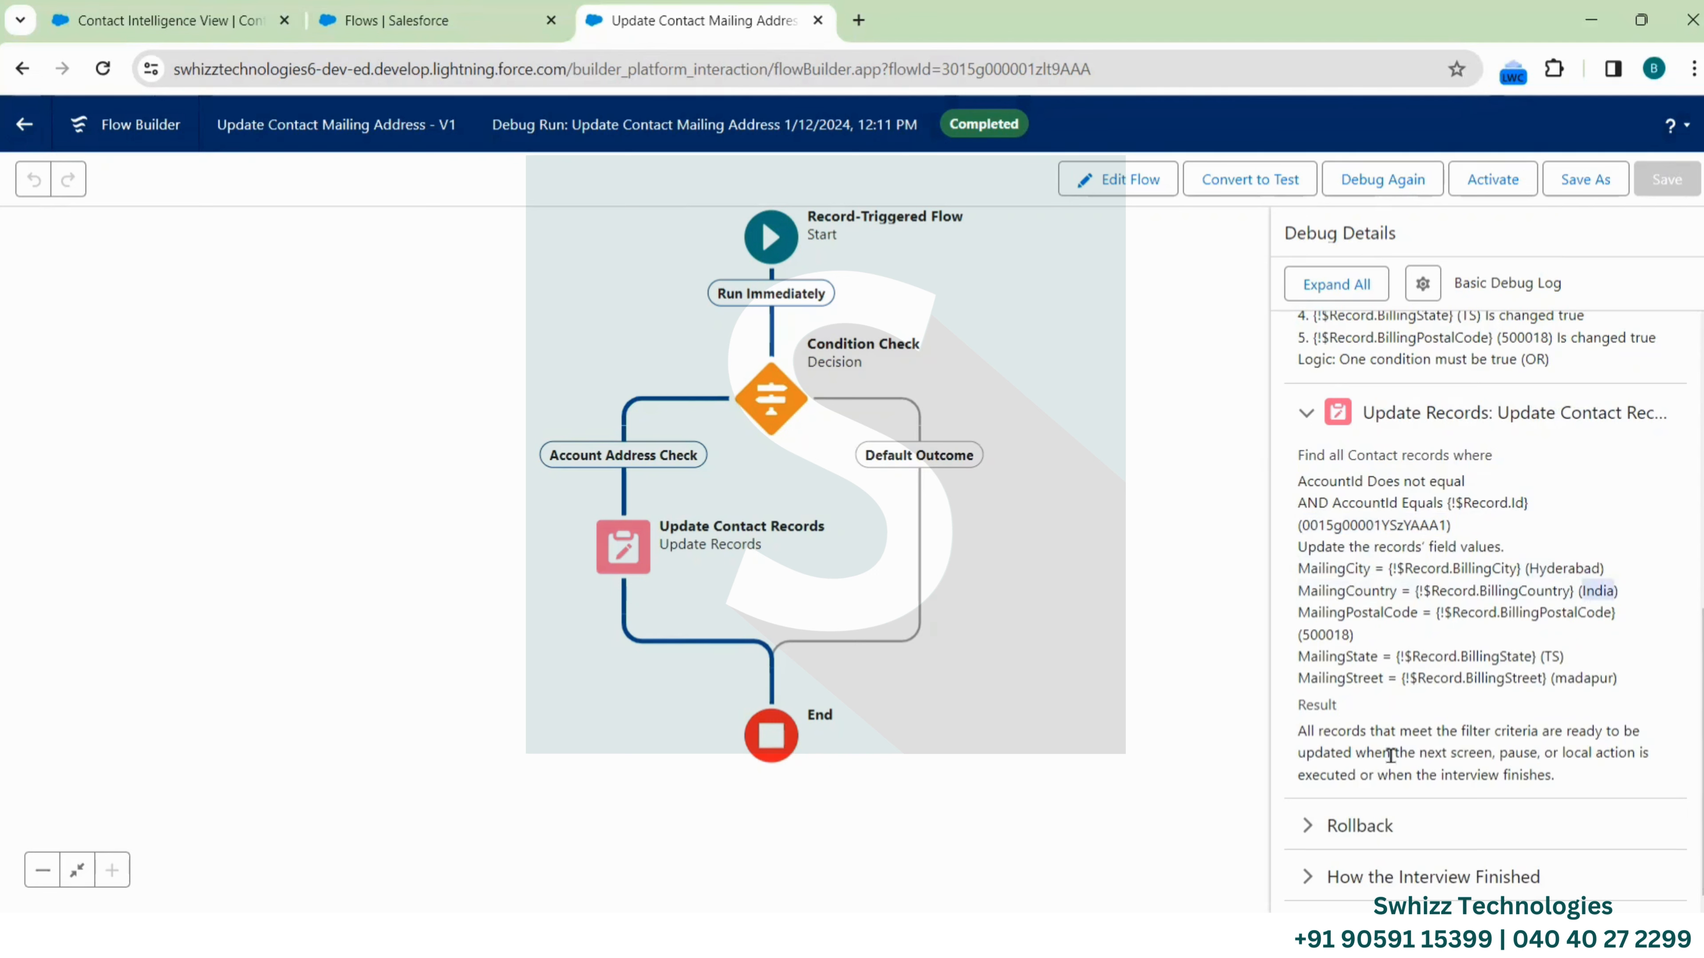
pyautogui.click(1308, 828)
pyautogui.scroll(-1, 1428, 833)
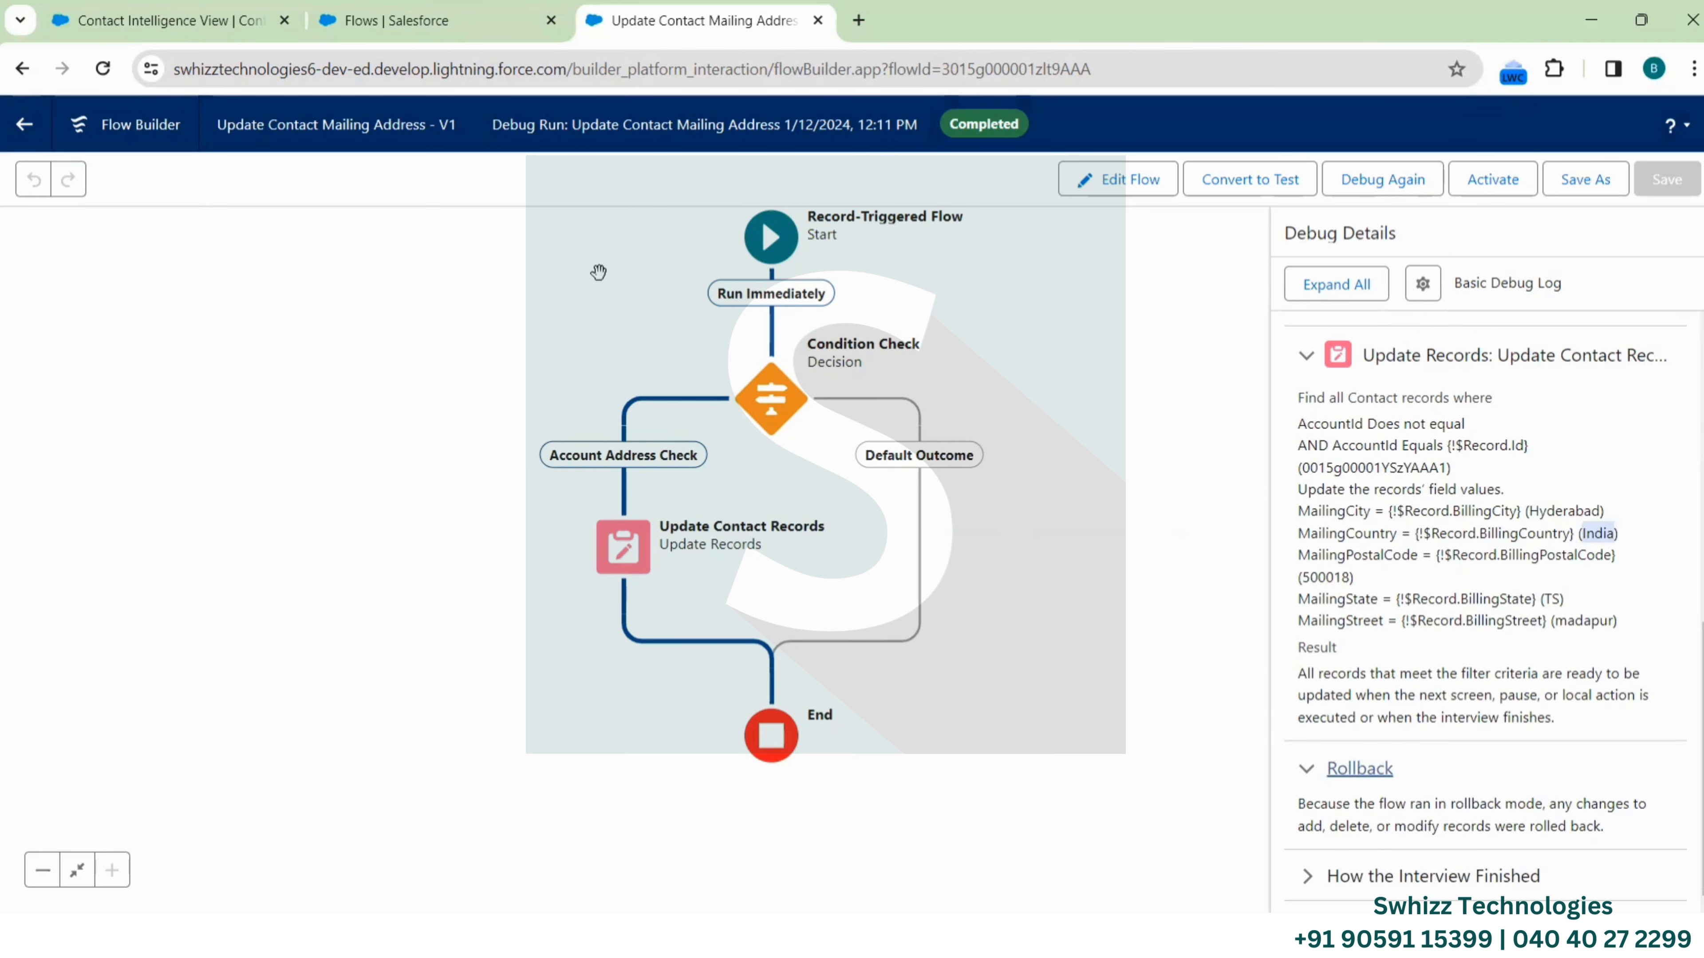
pyautogui.click(453, 20)
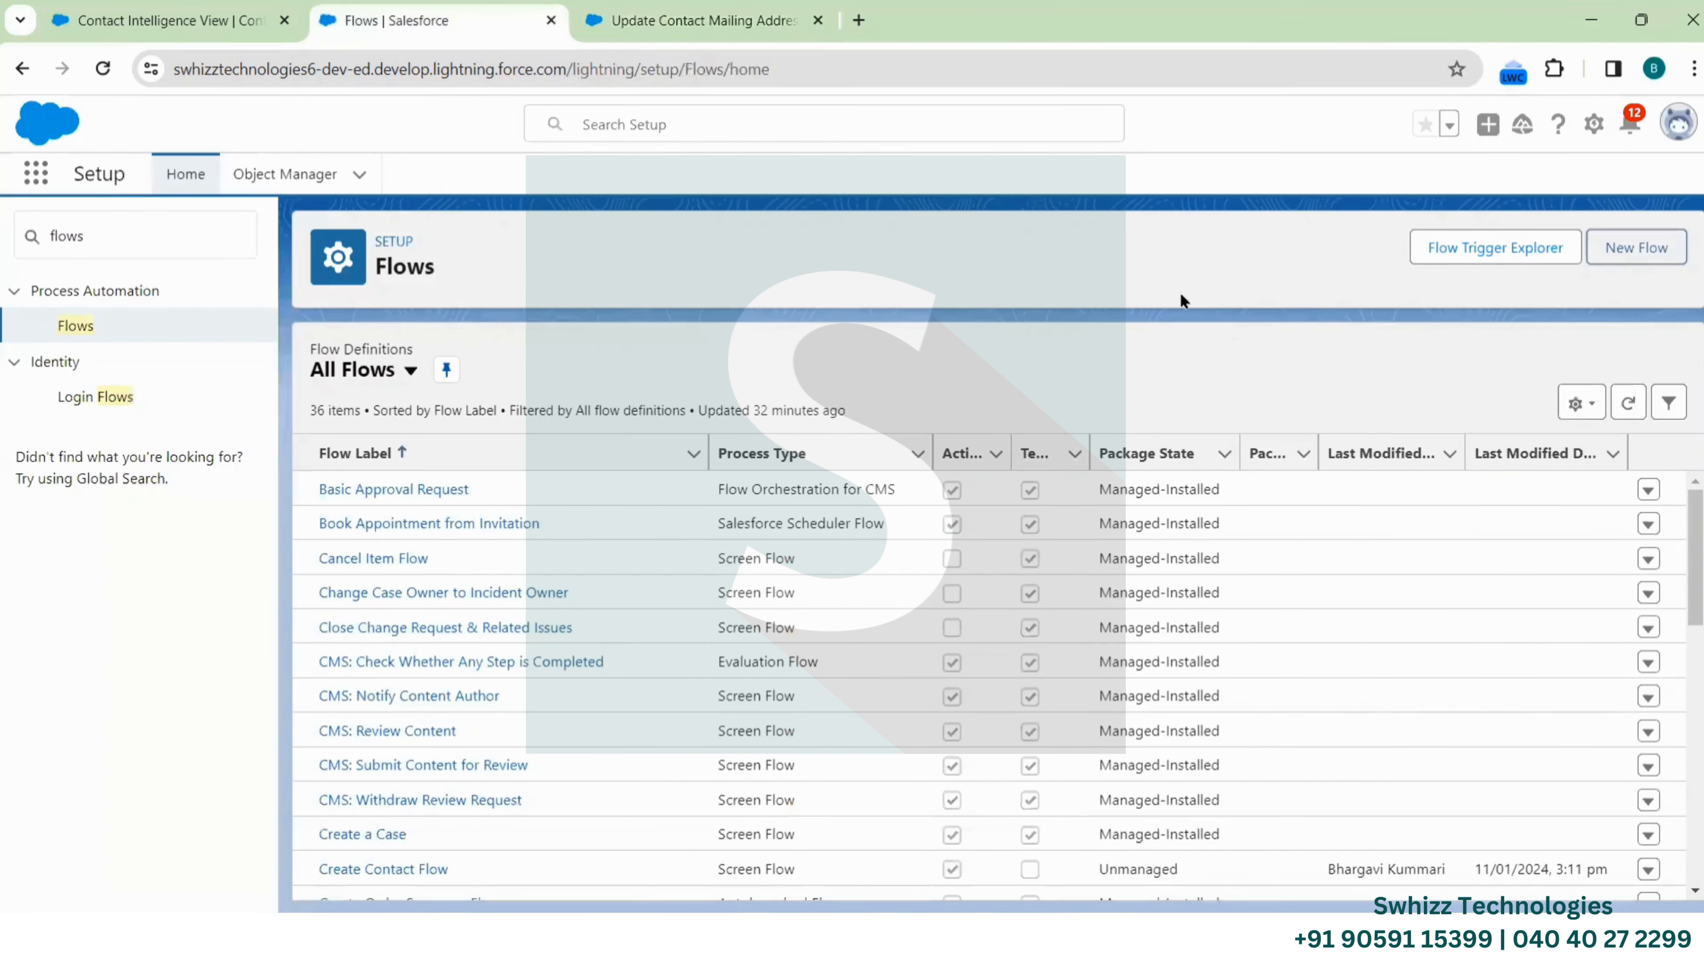
pyautogui.click(674, 7)
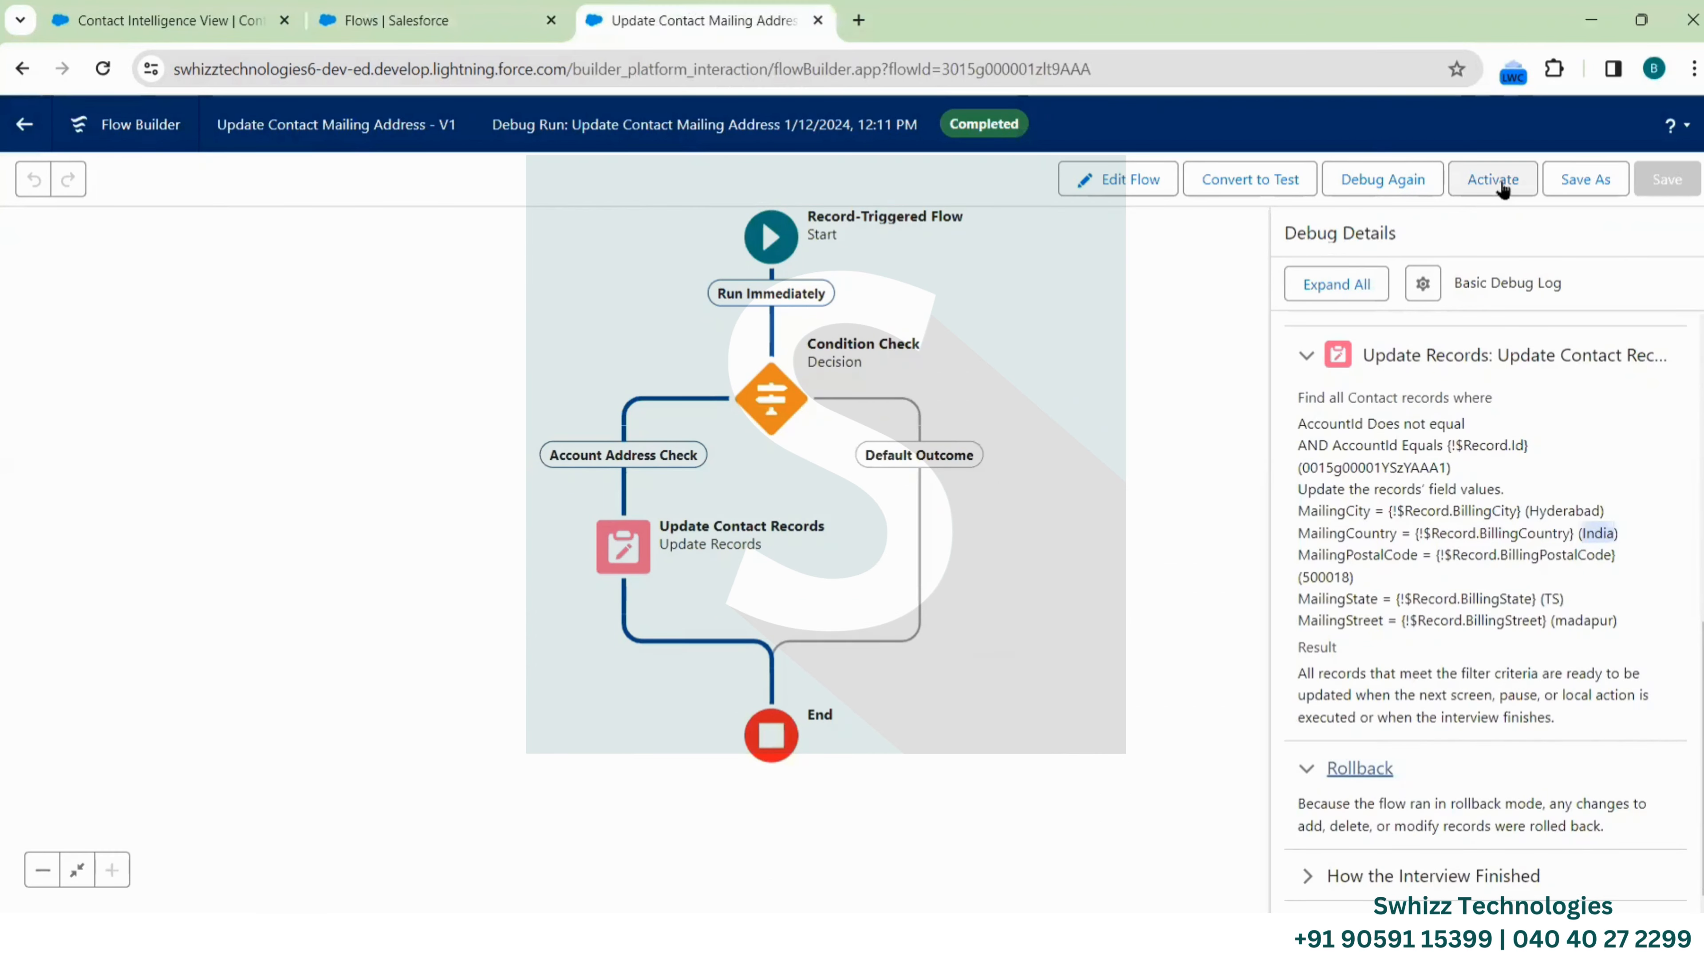
pyautogui.click(168, 8)
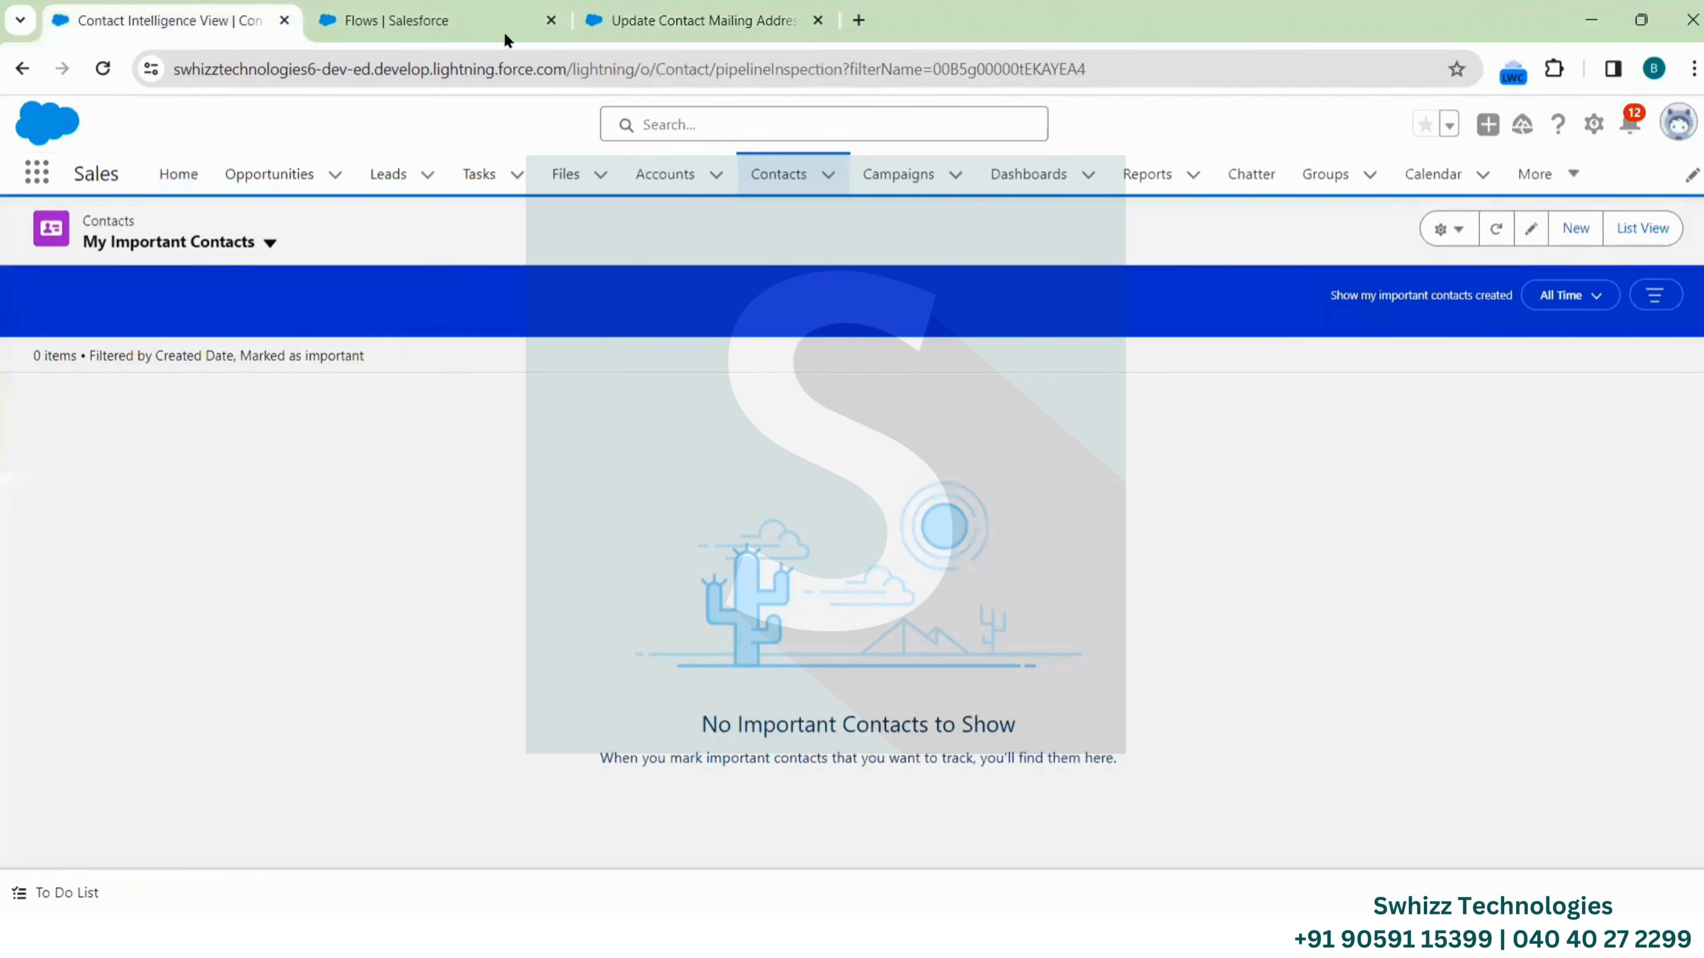
pyautogui.click(641, 20)
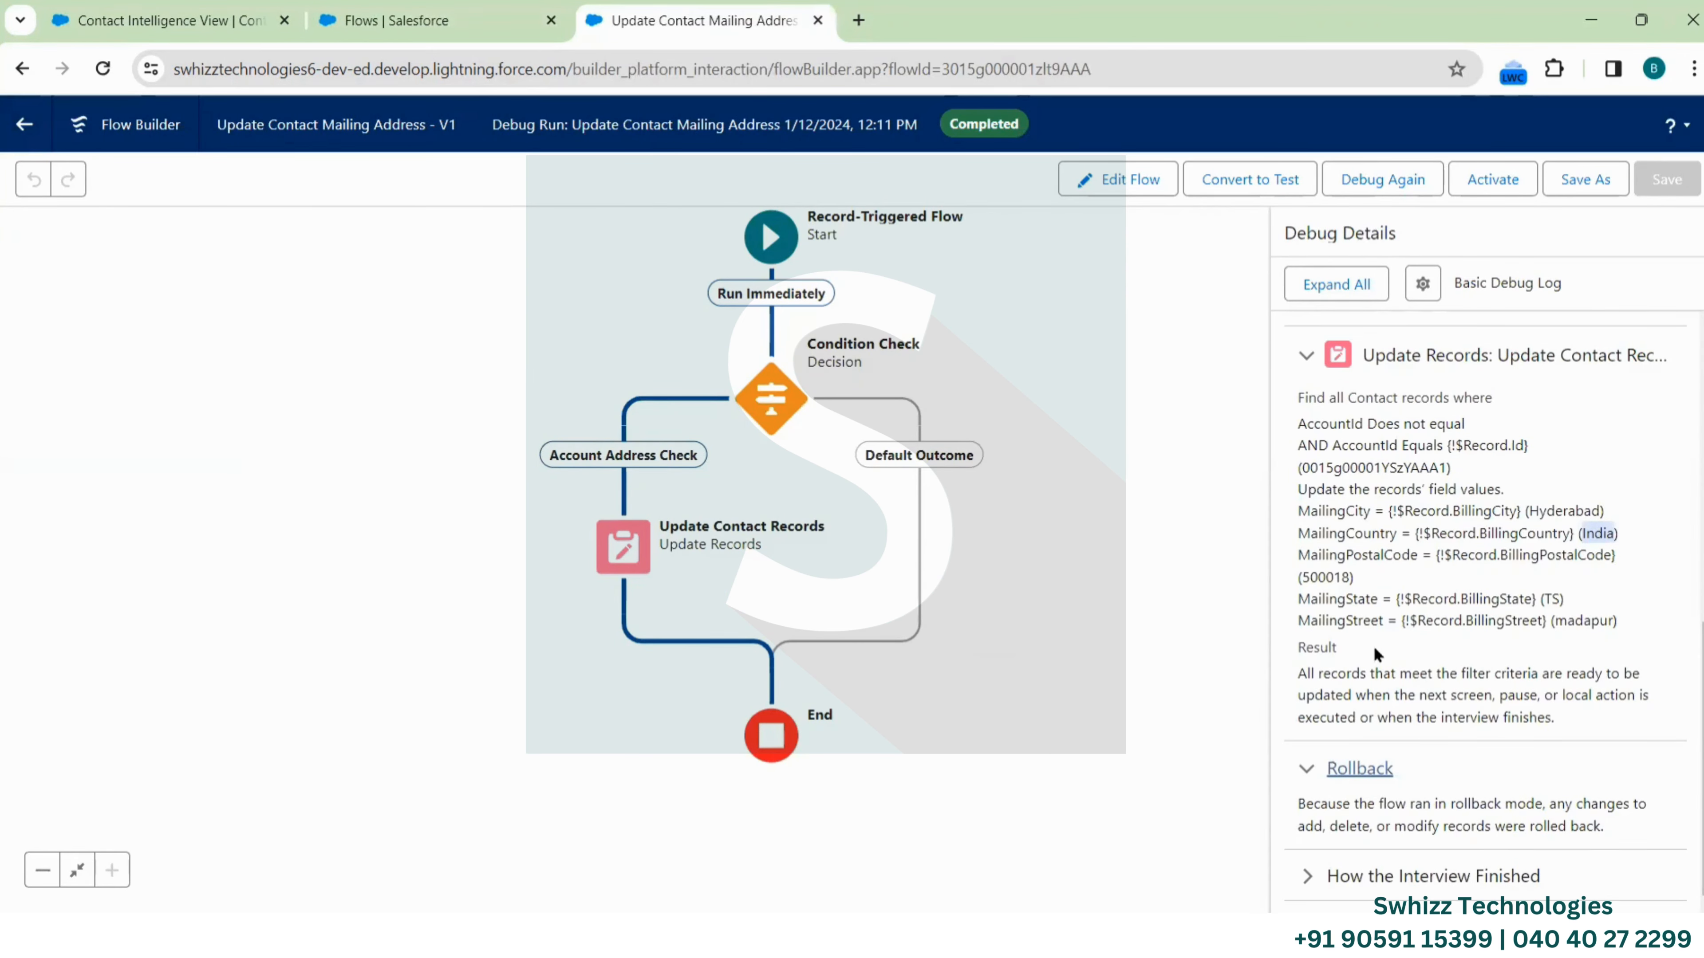
pyautogui.click(416, 17)
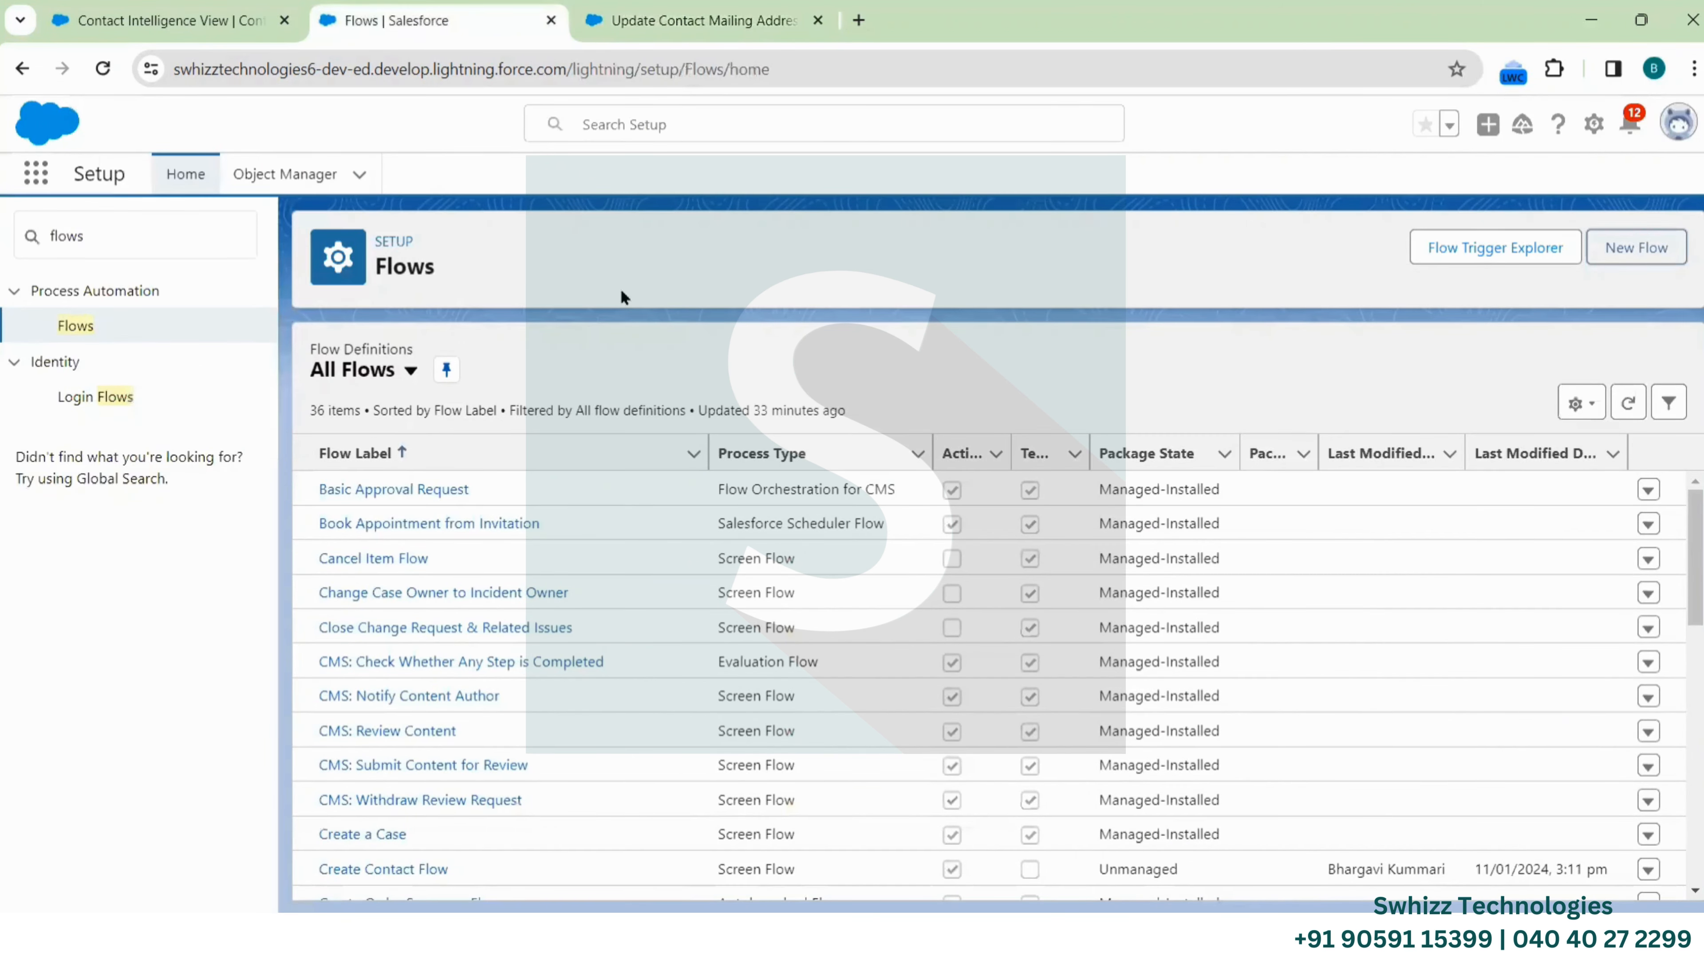
# Start a new Record-Triggered Flow from the New Flow dialog
pyautogui.click(1642, 247)
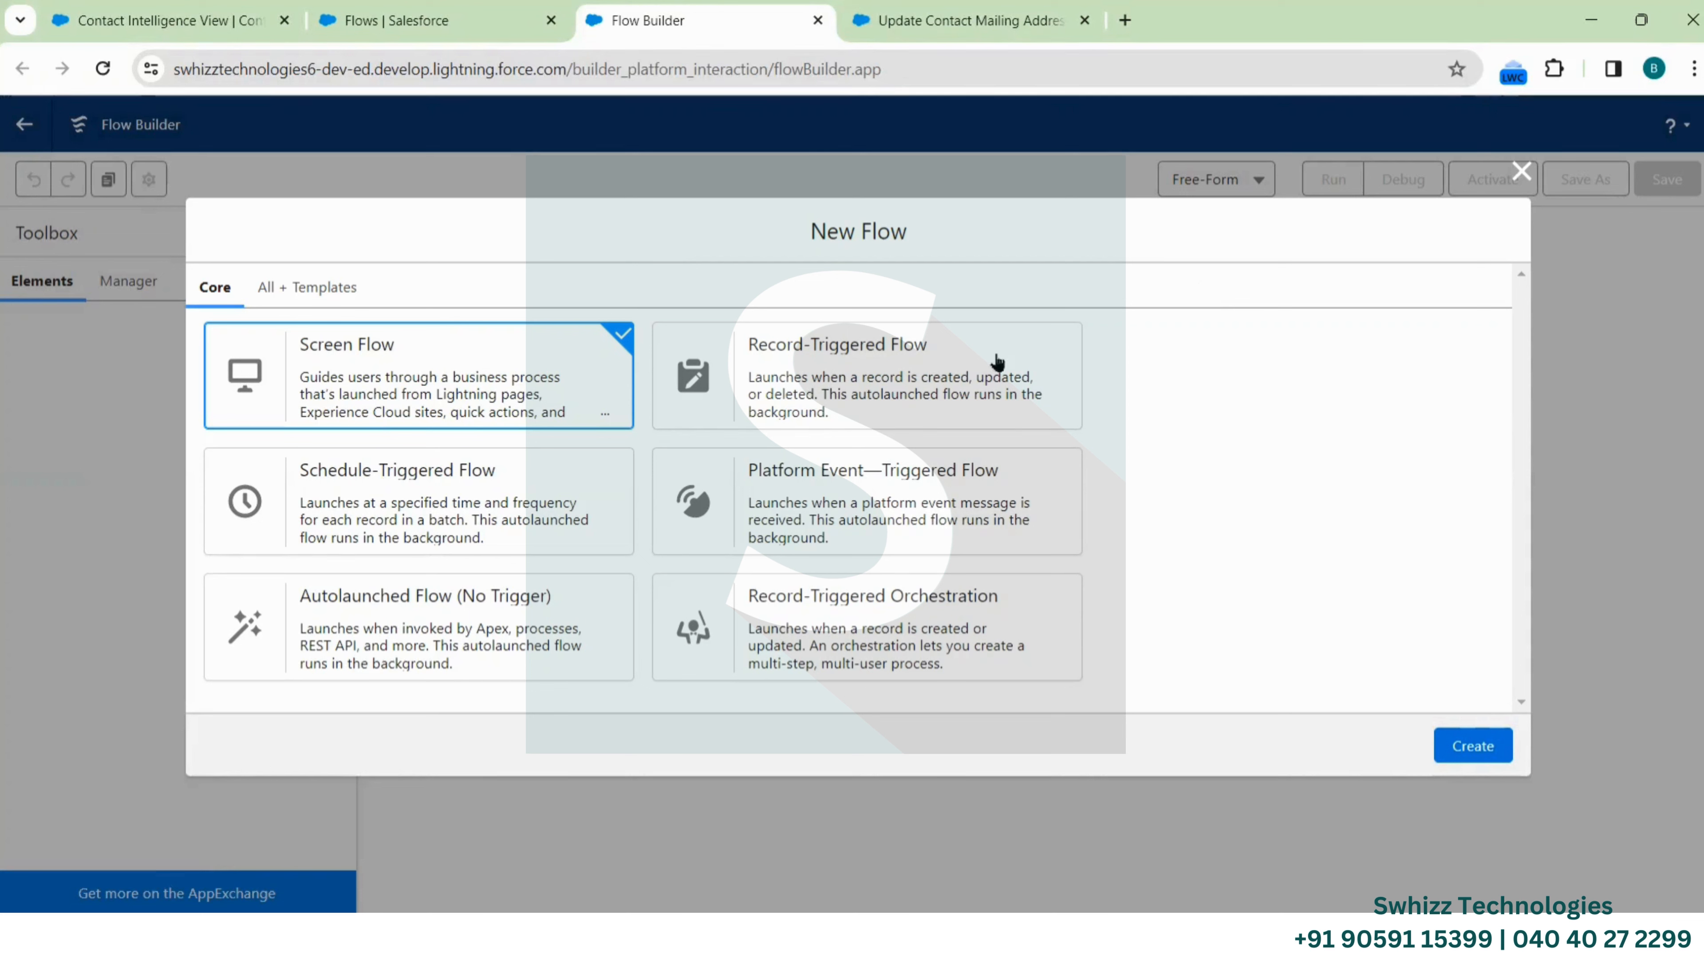
pyautogui.click(865, 354)
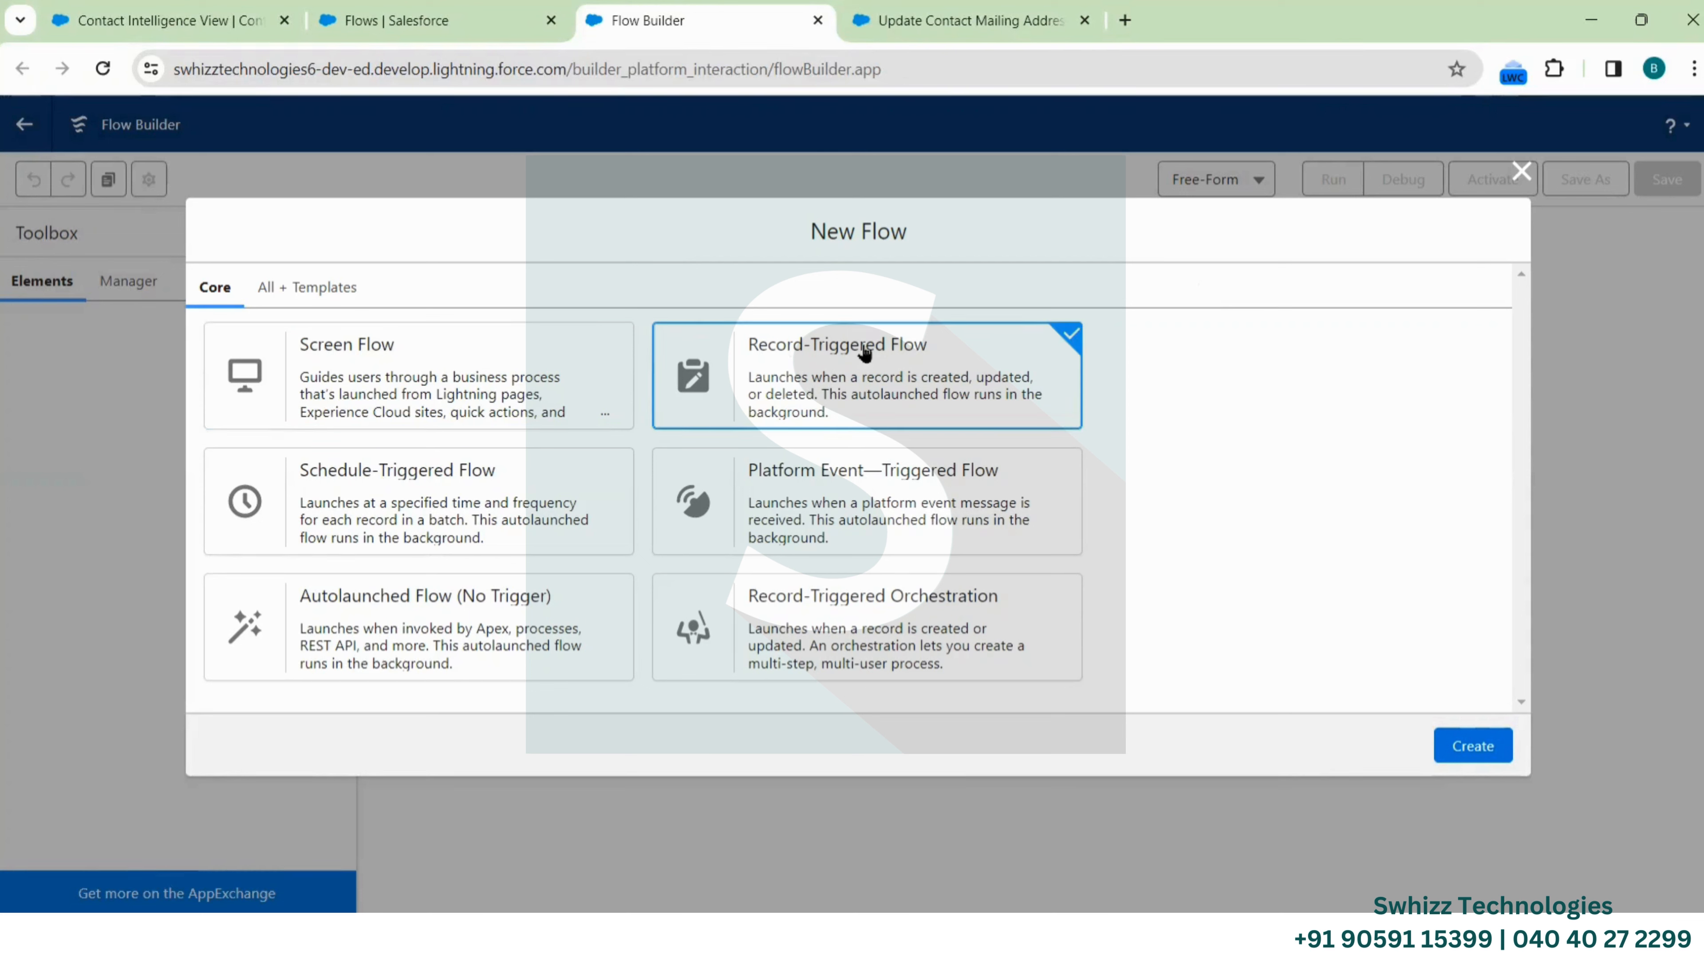
pyautogui.click(1442, 741)
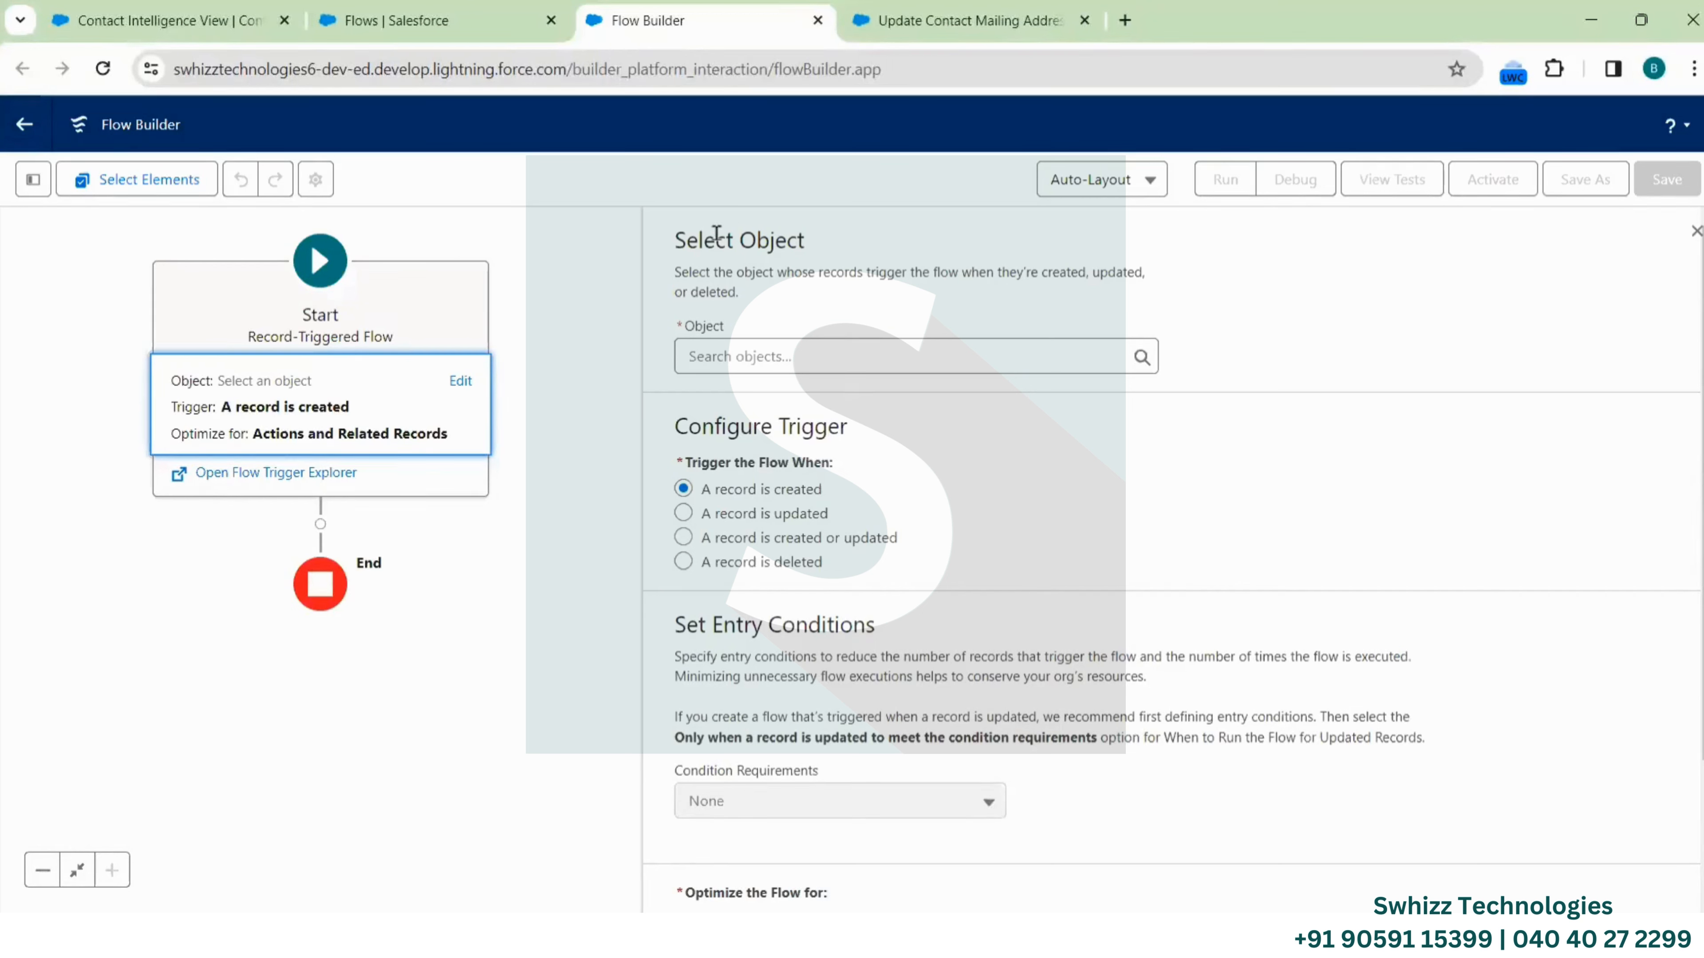
# Trigger the flow on Opportunity whenever a record is created or updated
pyautogui.click(830, 341)
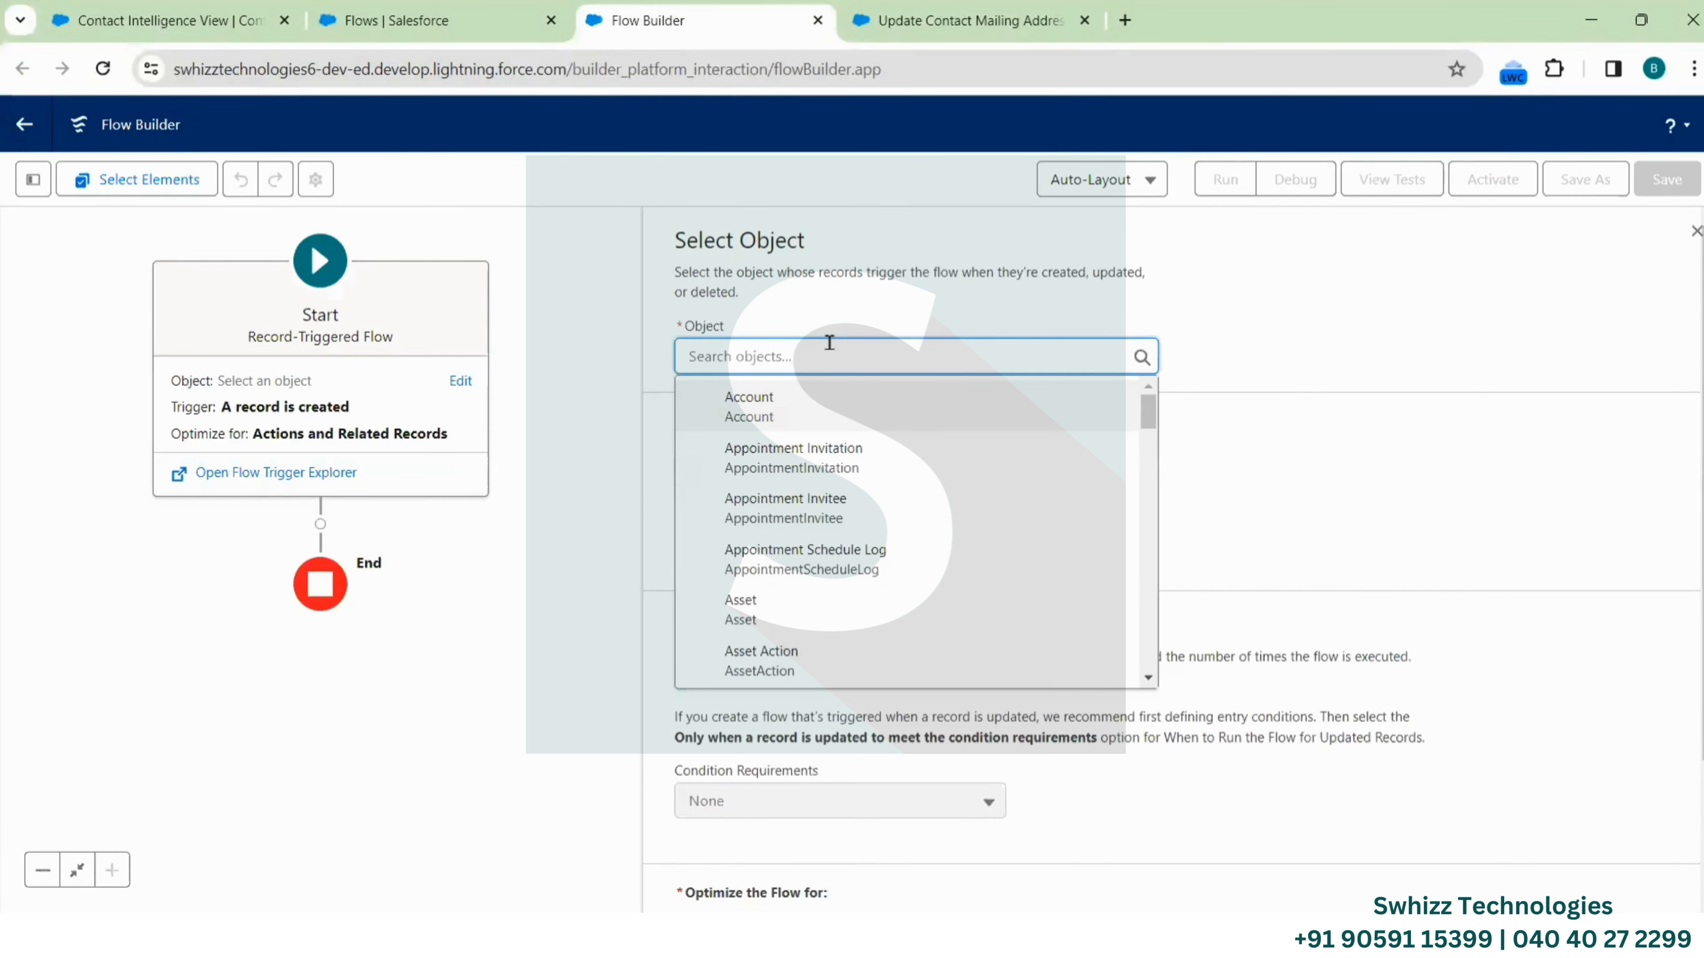
pyautogui.write('Opportunity')
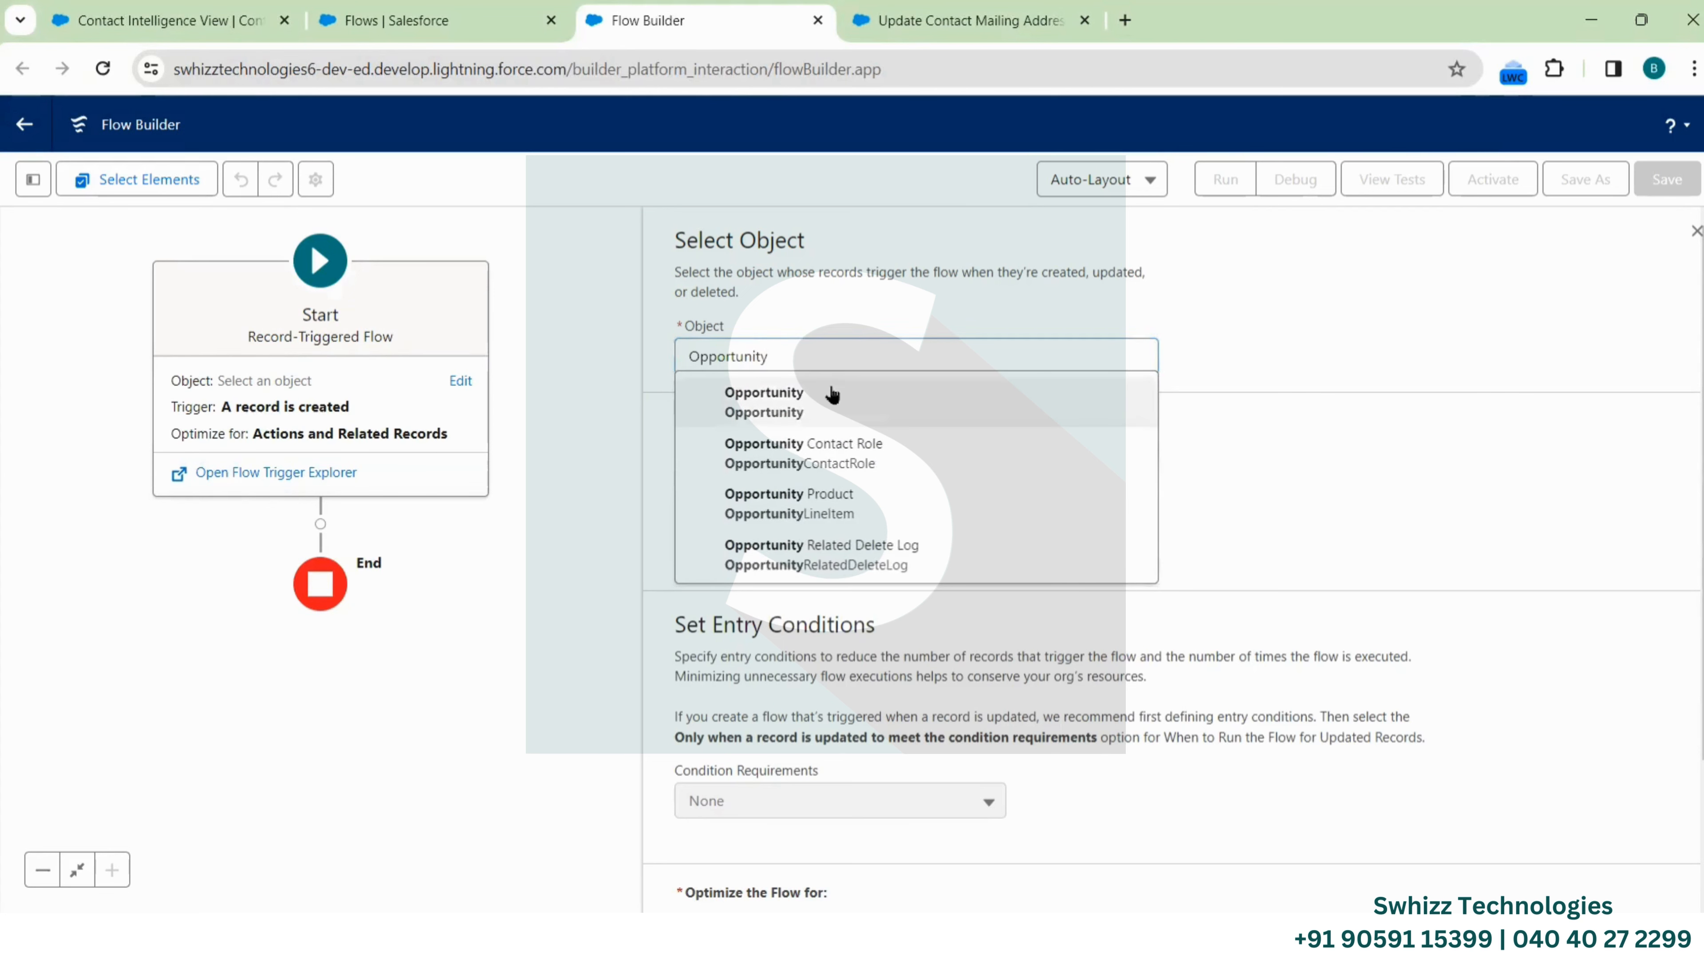
pyautogui.click(829, 395)
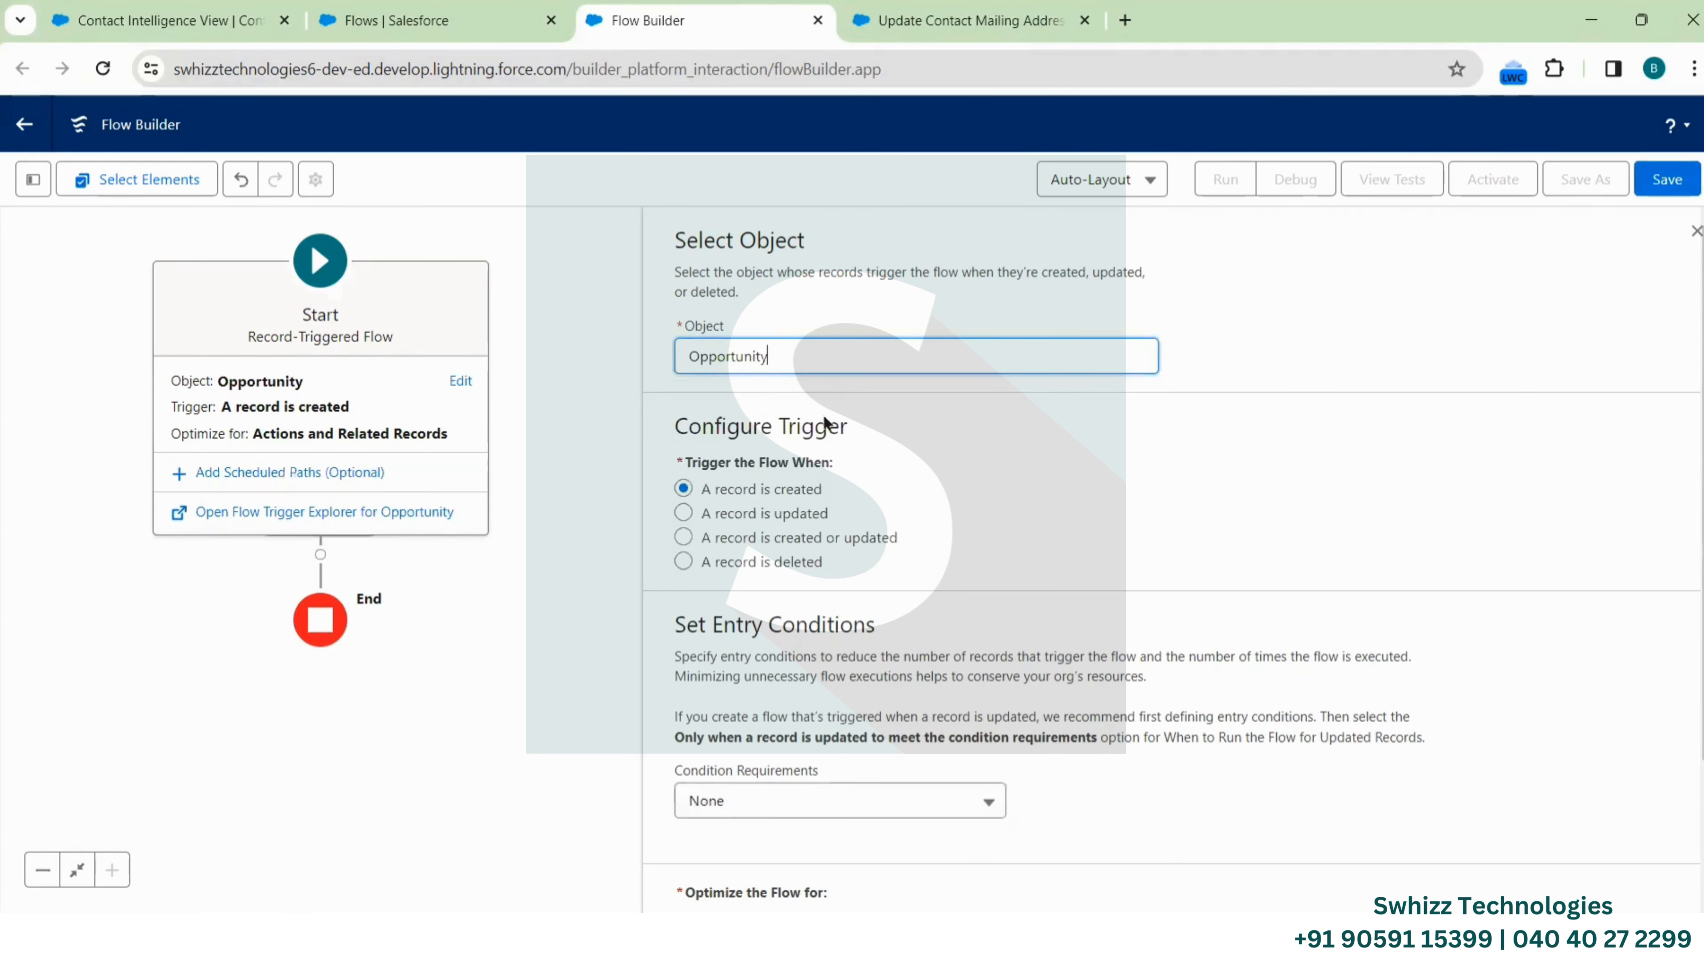
pyautogui.scroll(-2, 827, 423)
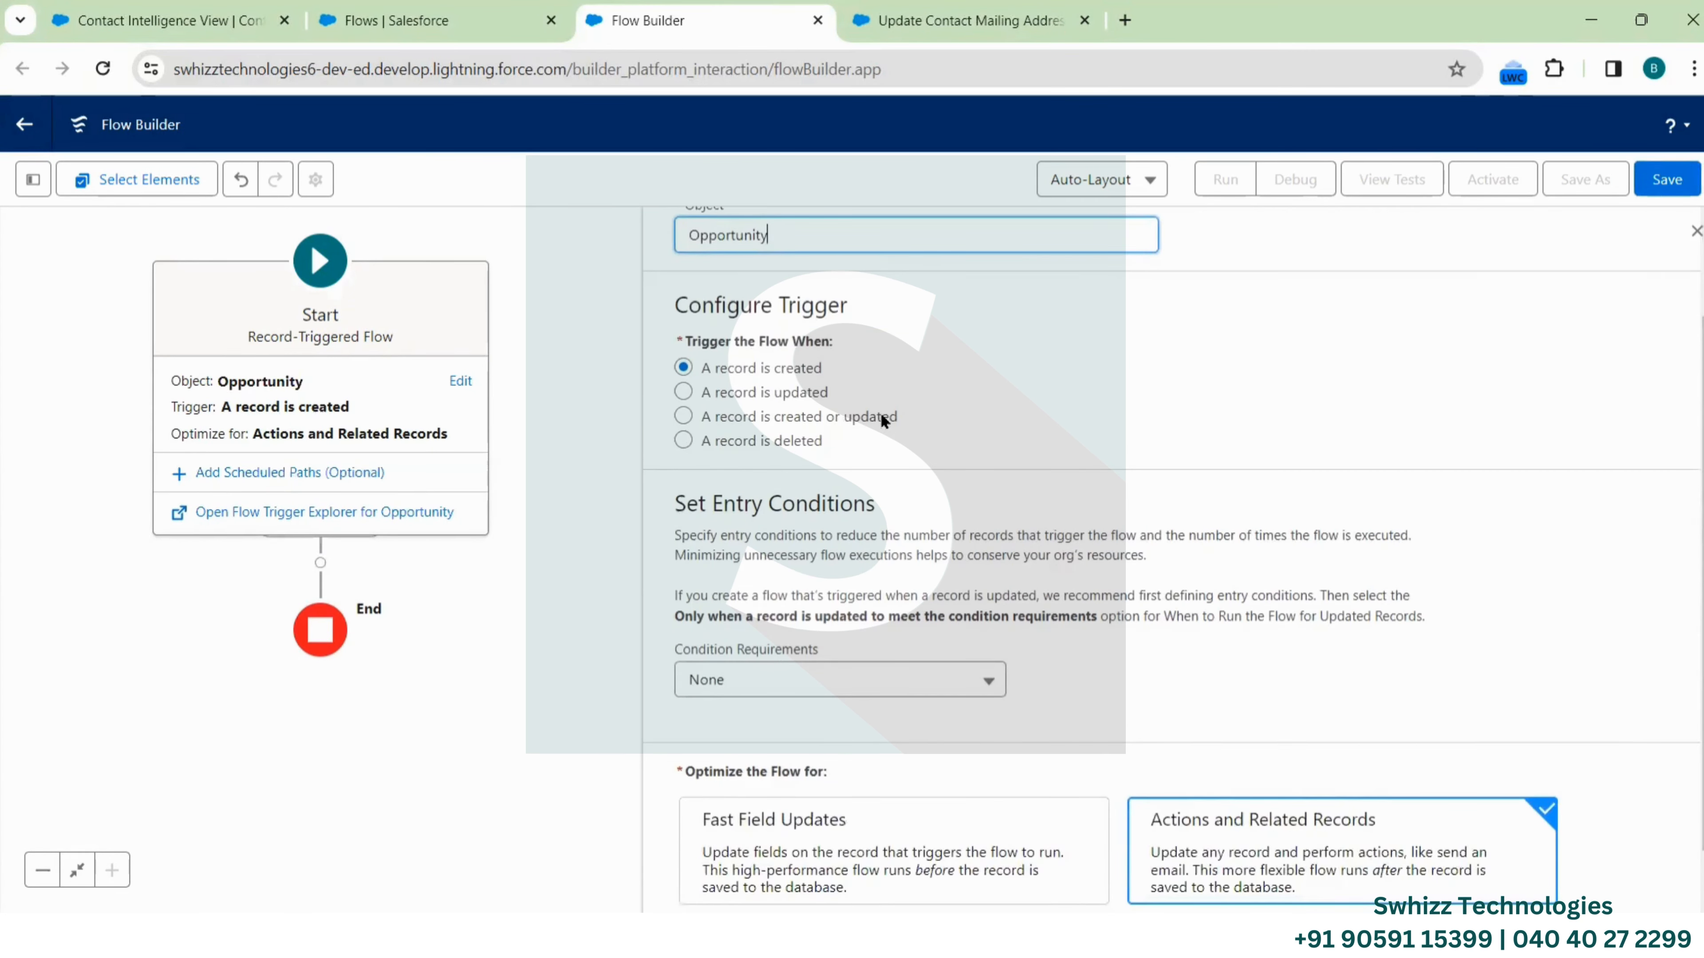
pyautogui.click(683, 416)
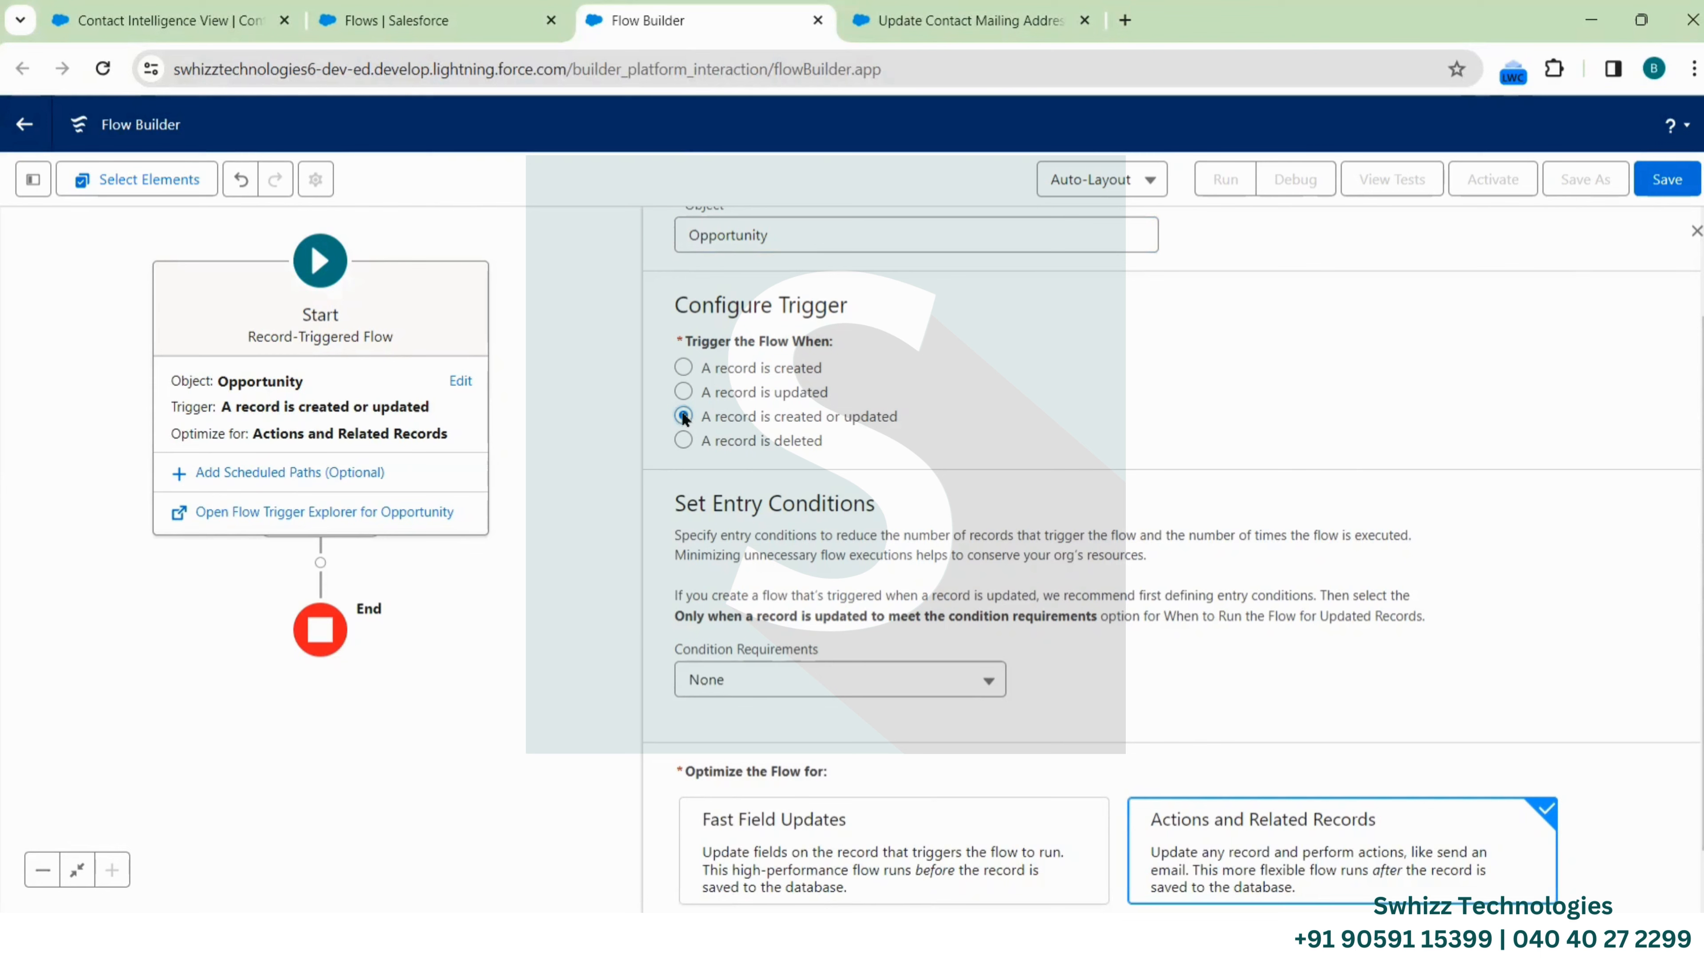
pyautogui.scroll(-1, 761, 533)
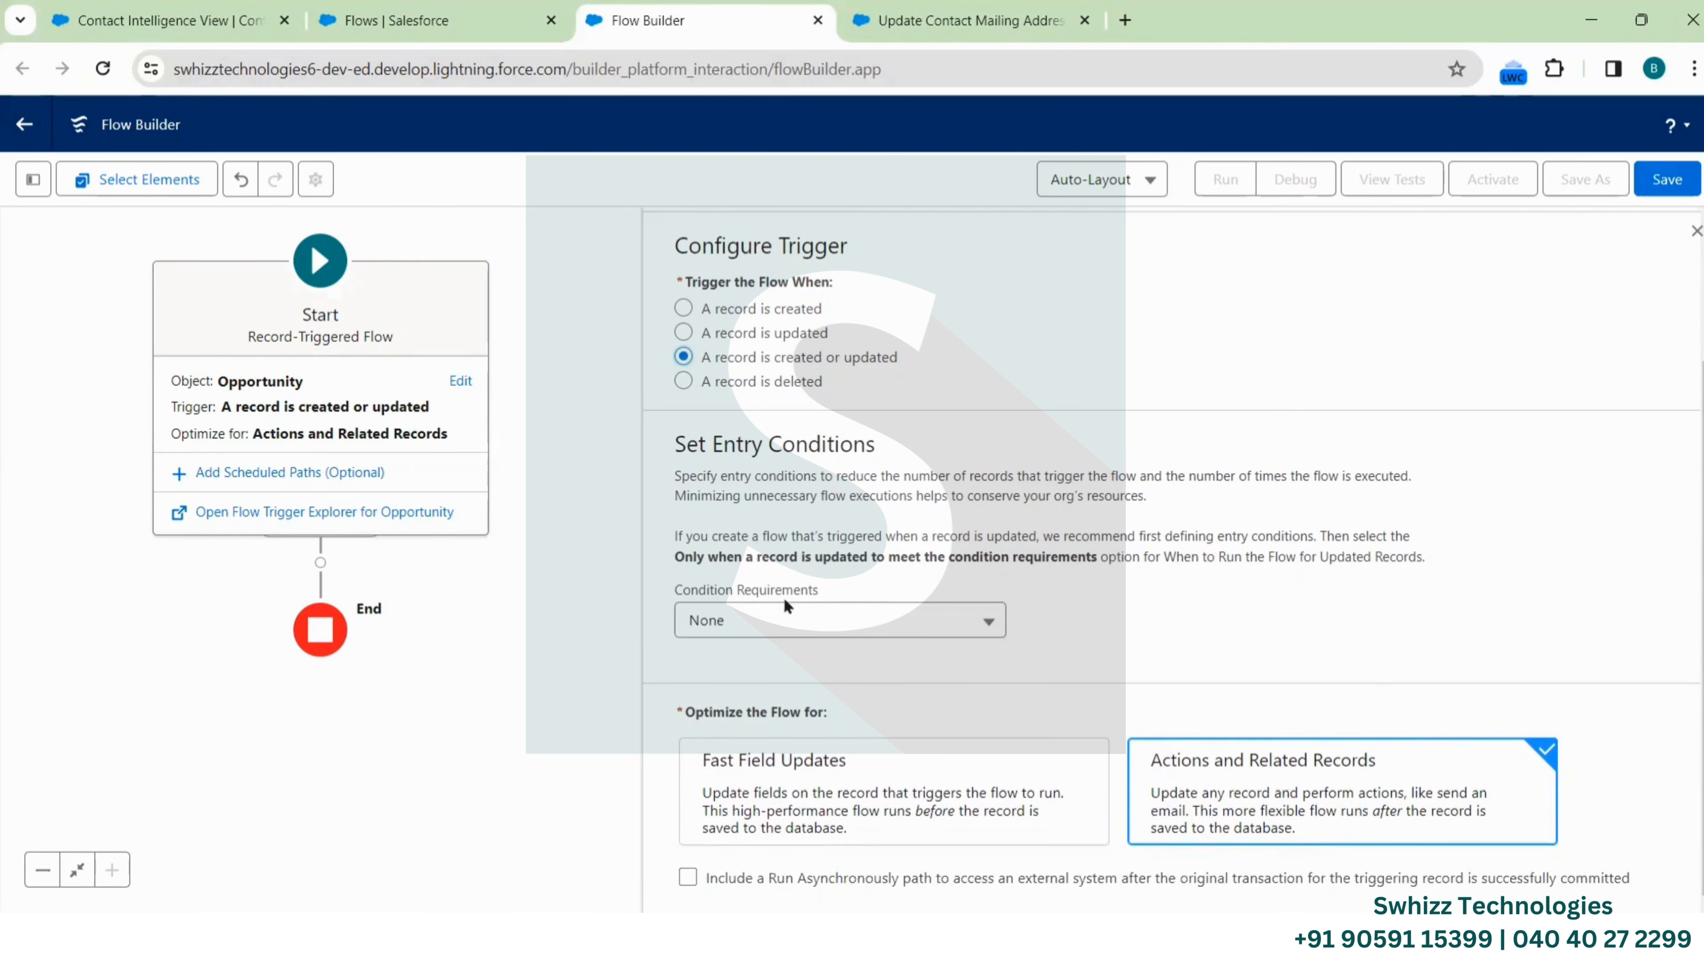
pyautogui.click(800, 619)
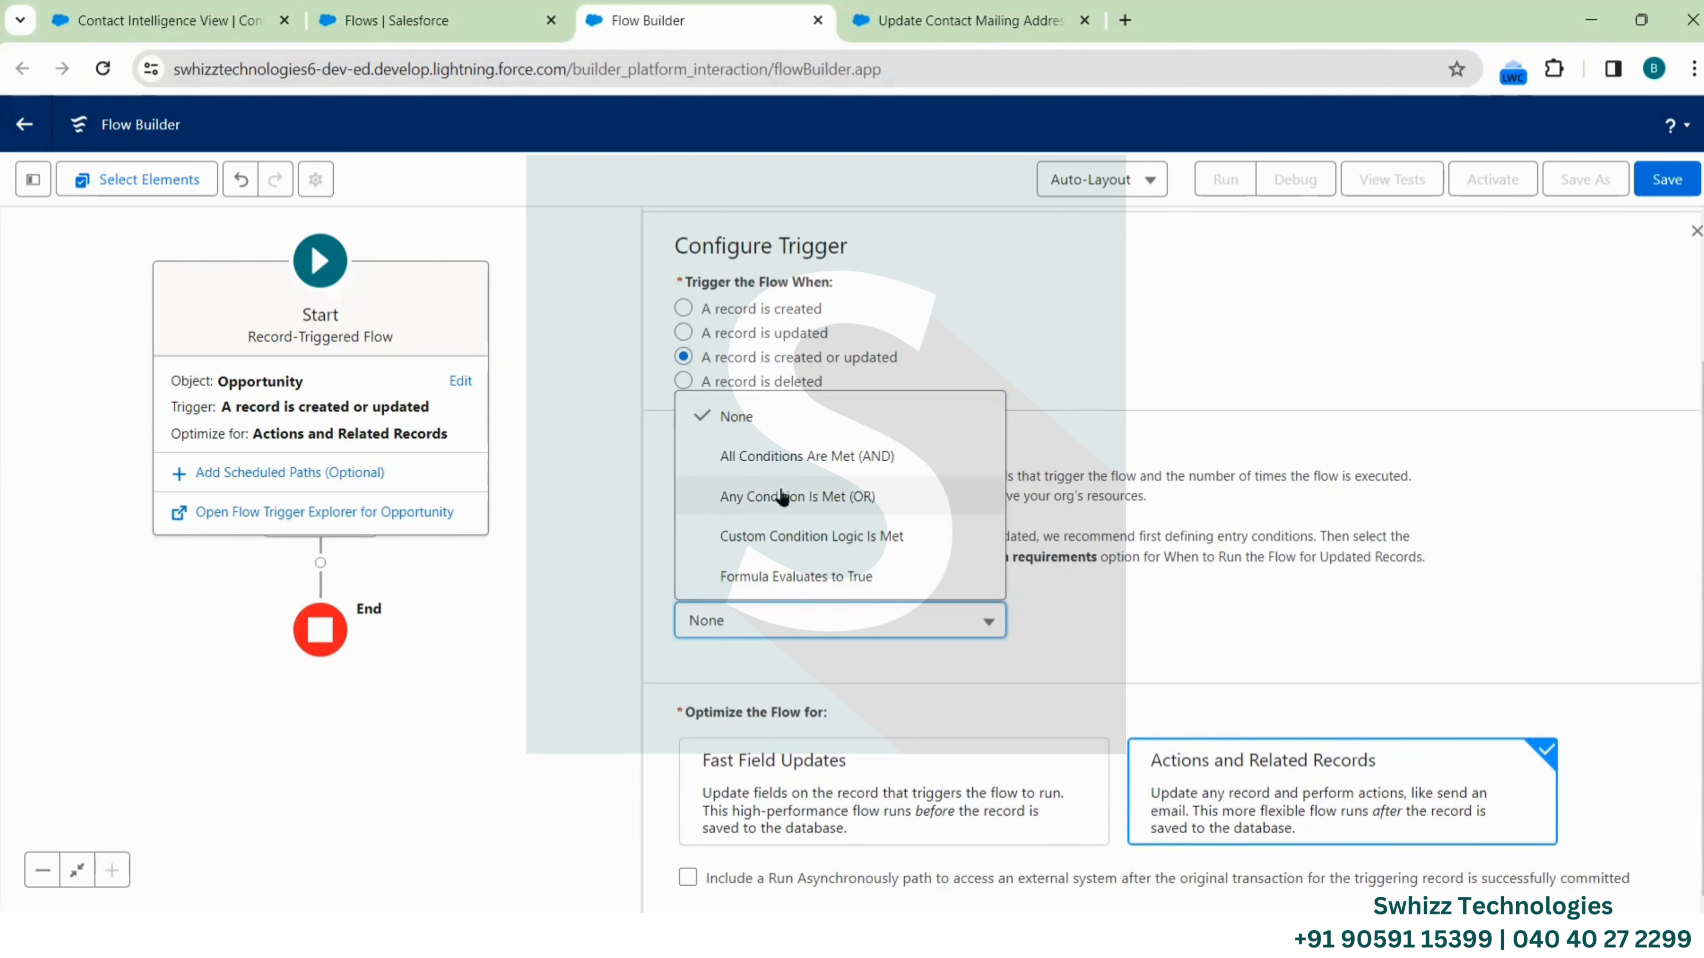
# Require all conditions met, with an entry condition on Type using Does Not Equal
pyautogui.click(807, 460)
pyautogui.scroll(-4, 905, 498)
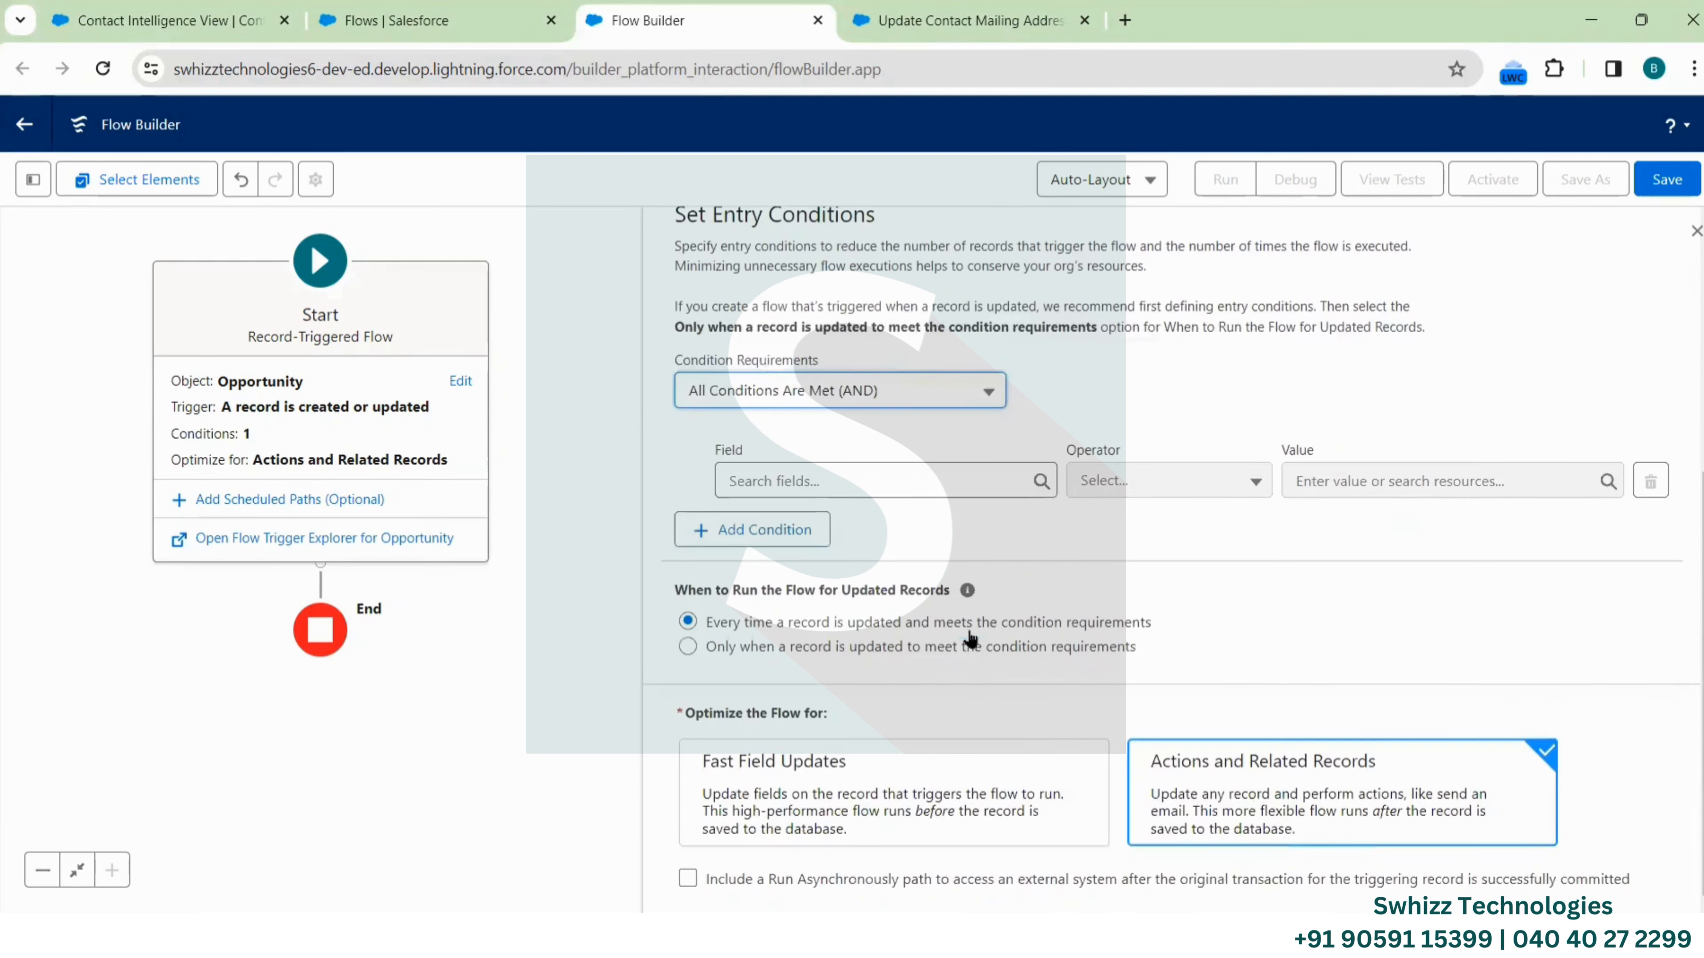
pyautogui.click(901, 481)
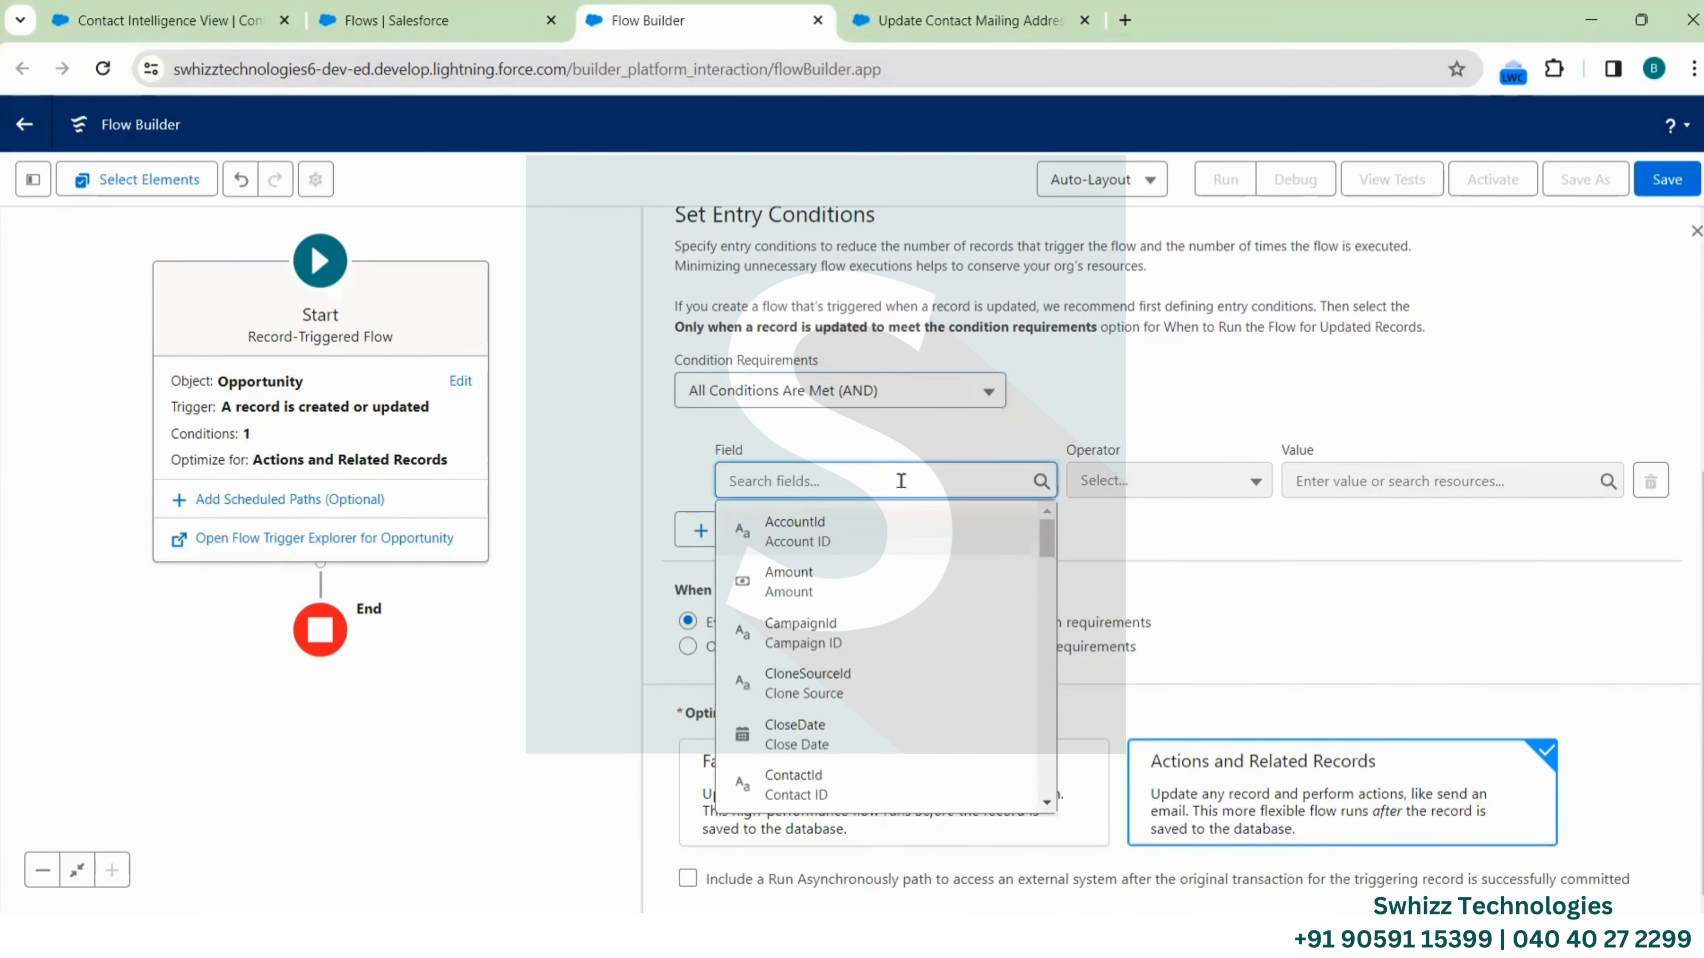
pyautogui.write('Type')
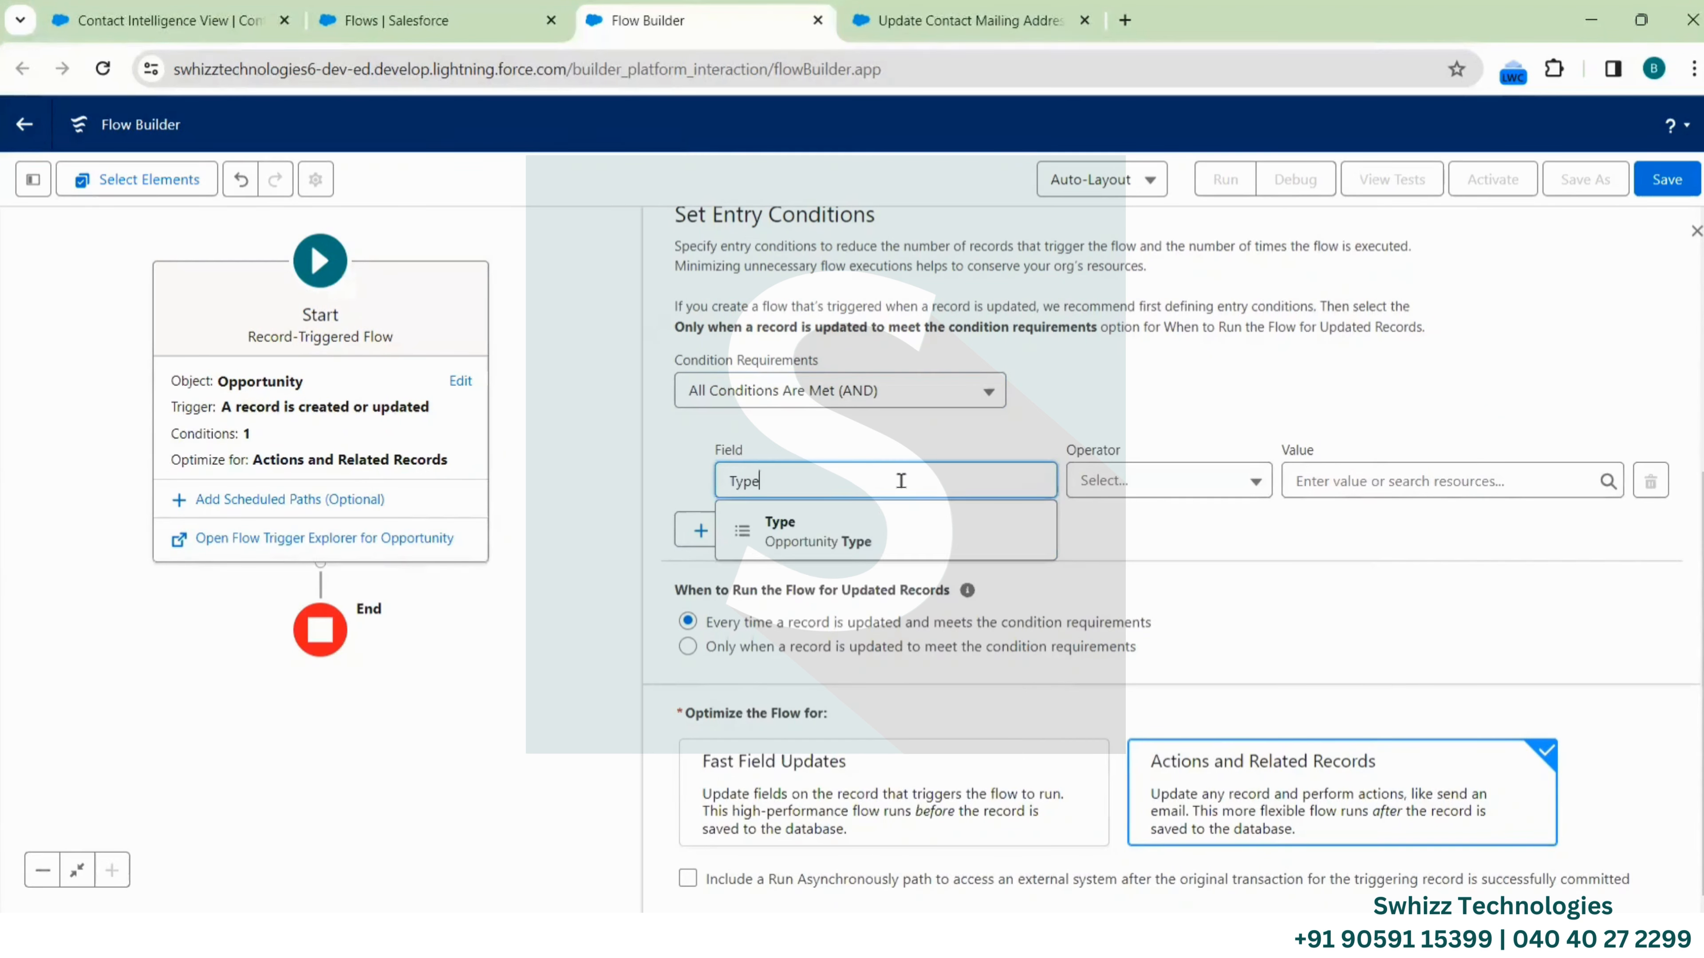
pyautogui.click(863, 541)
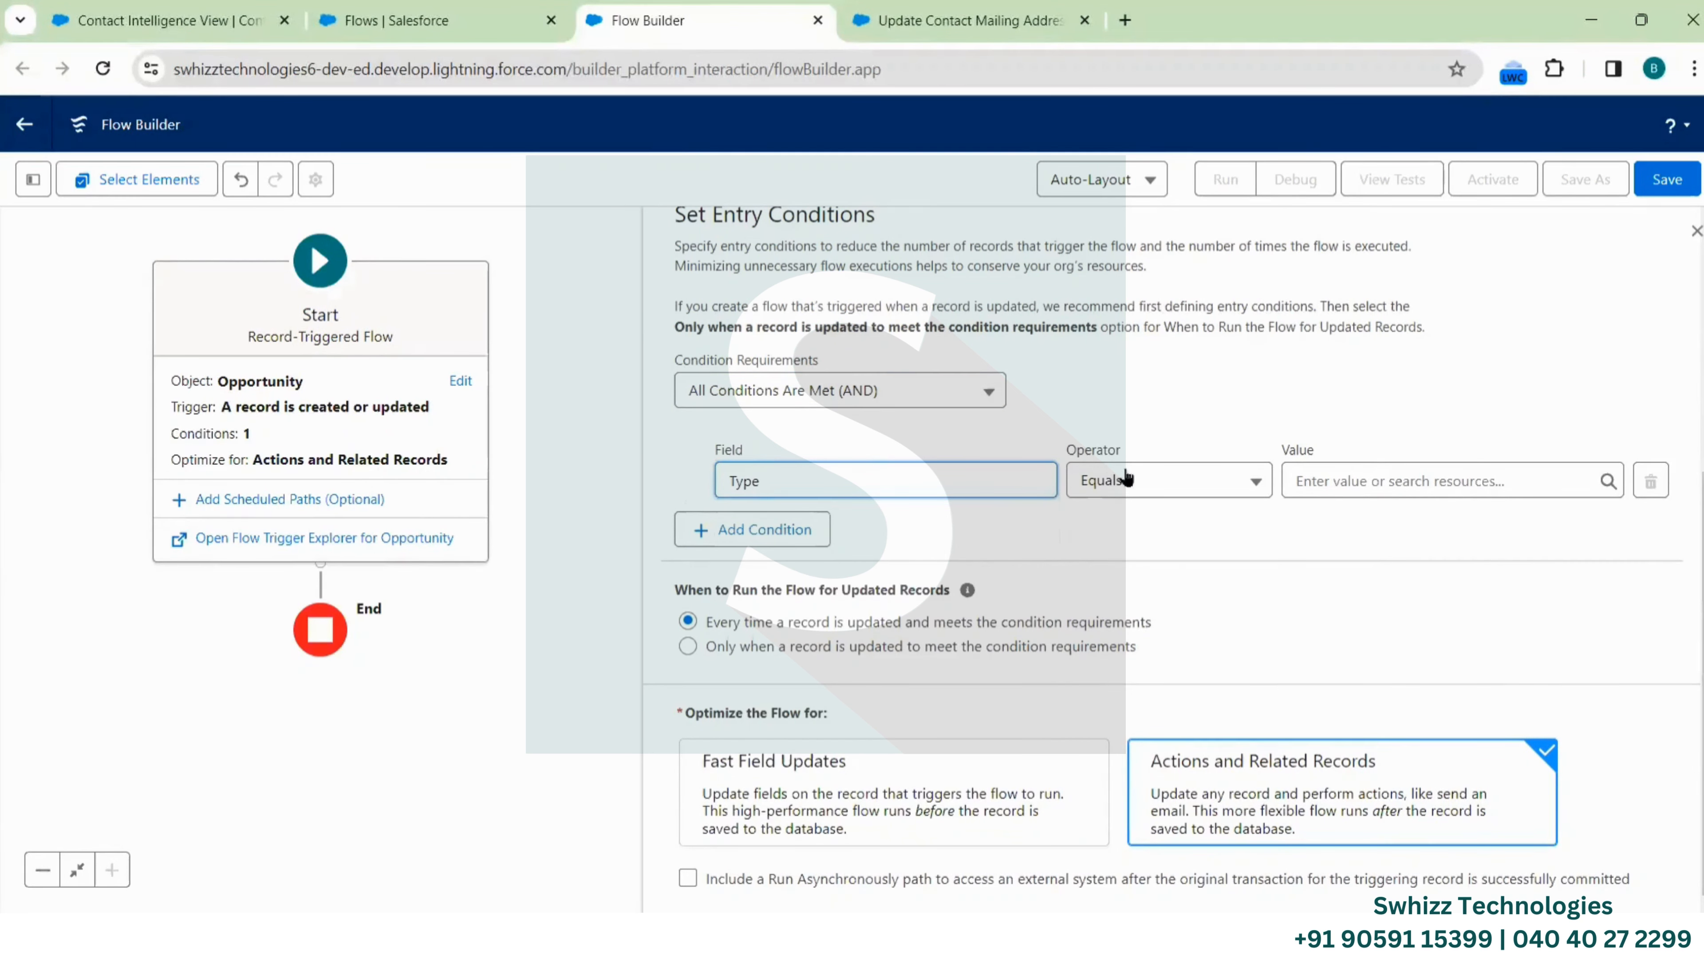
pyautogui.click(1126, 479)
pyautogui.click(1144, 562)
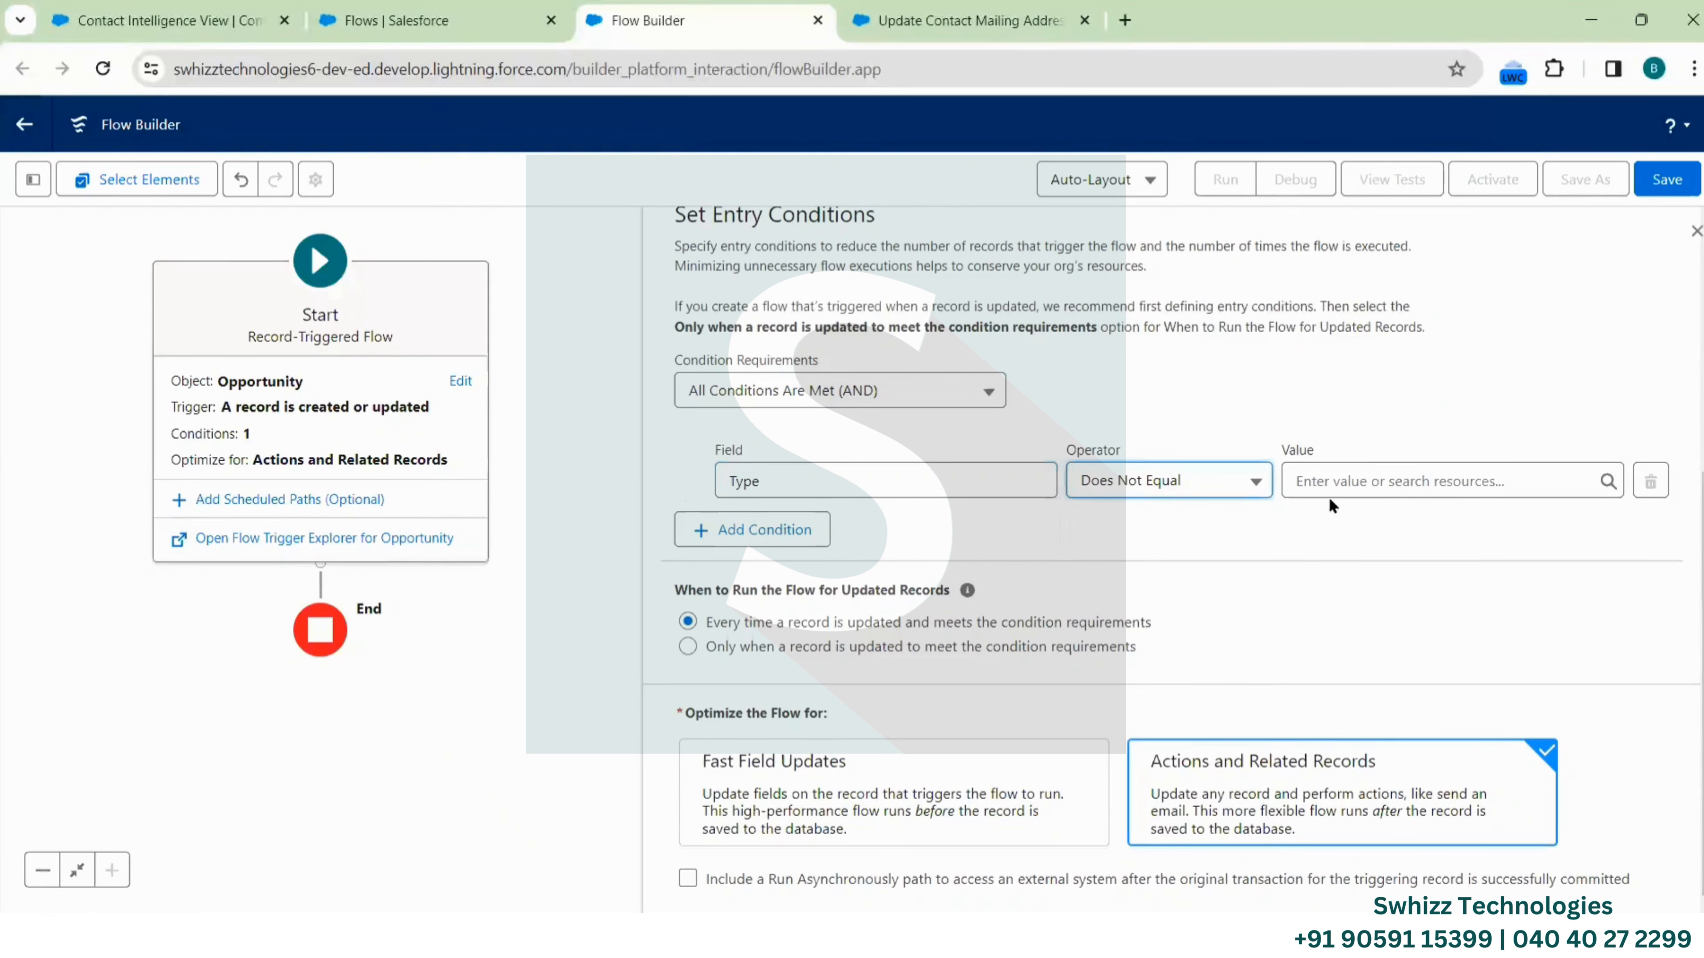
# Compare Type against $GlobalConstant.EmptyString and optimize the flow for Fast Field Updates
pyautogui.click(1349, 482)
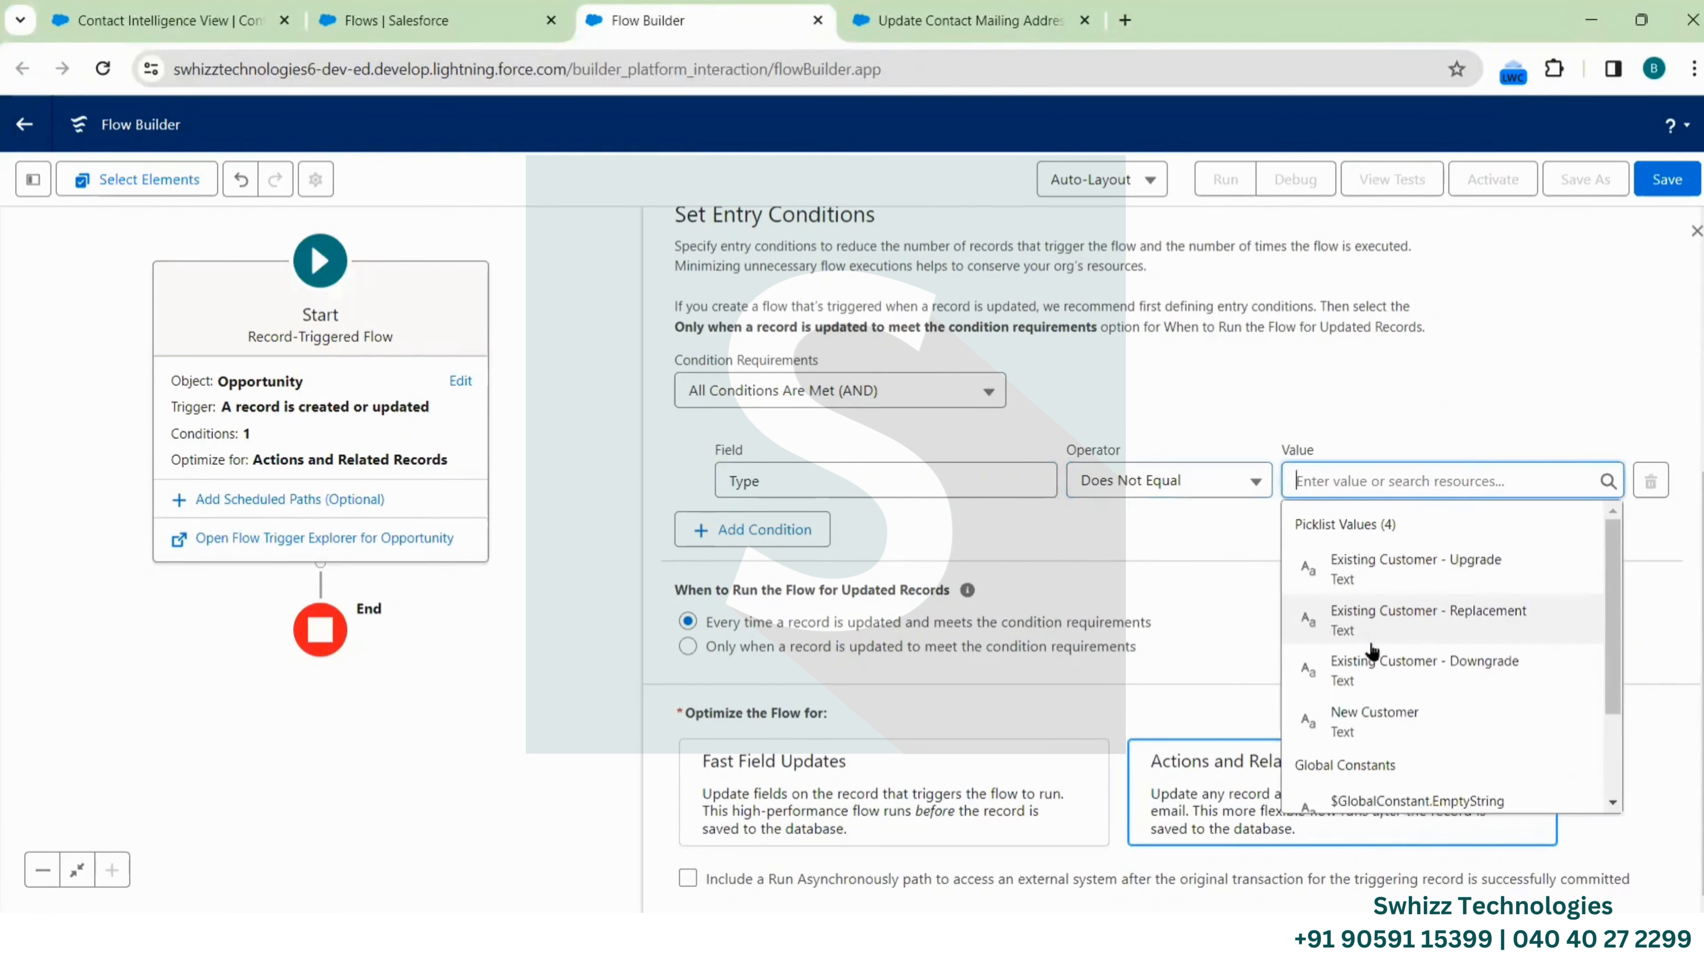
pyautogui.scroll(-2, 1372, 651)
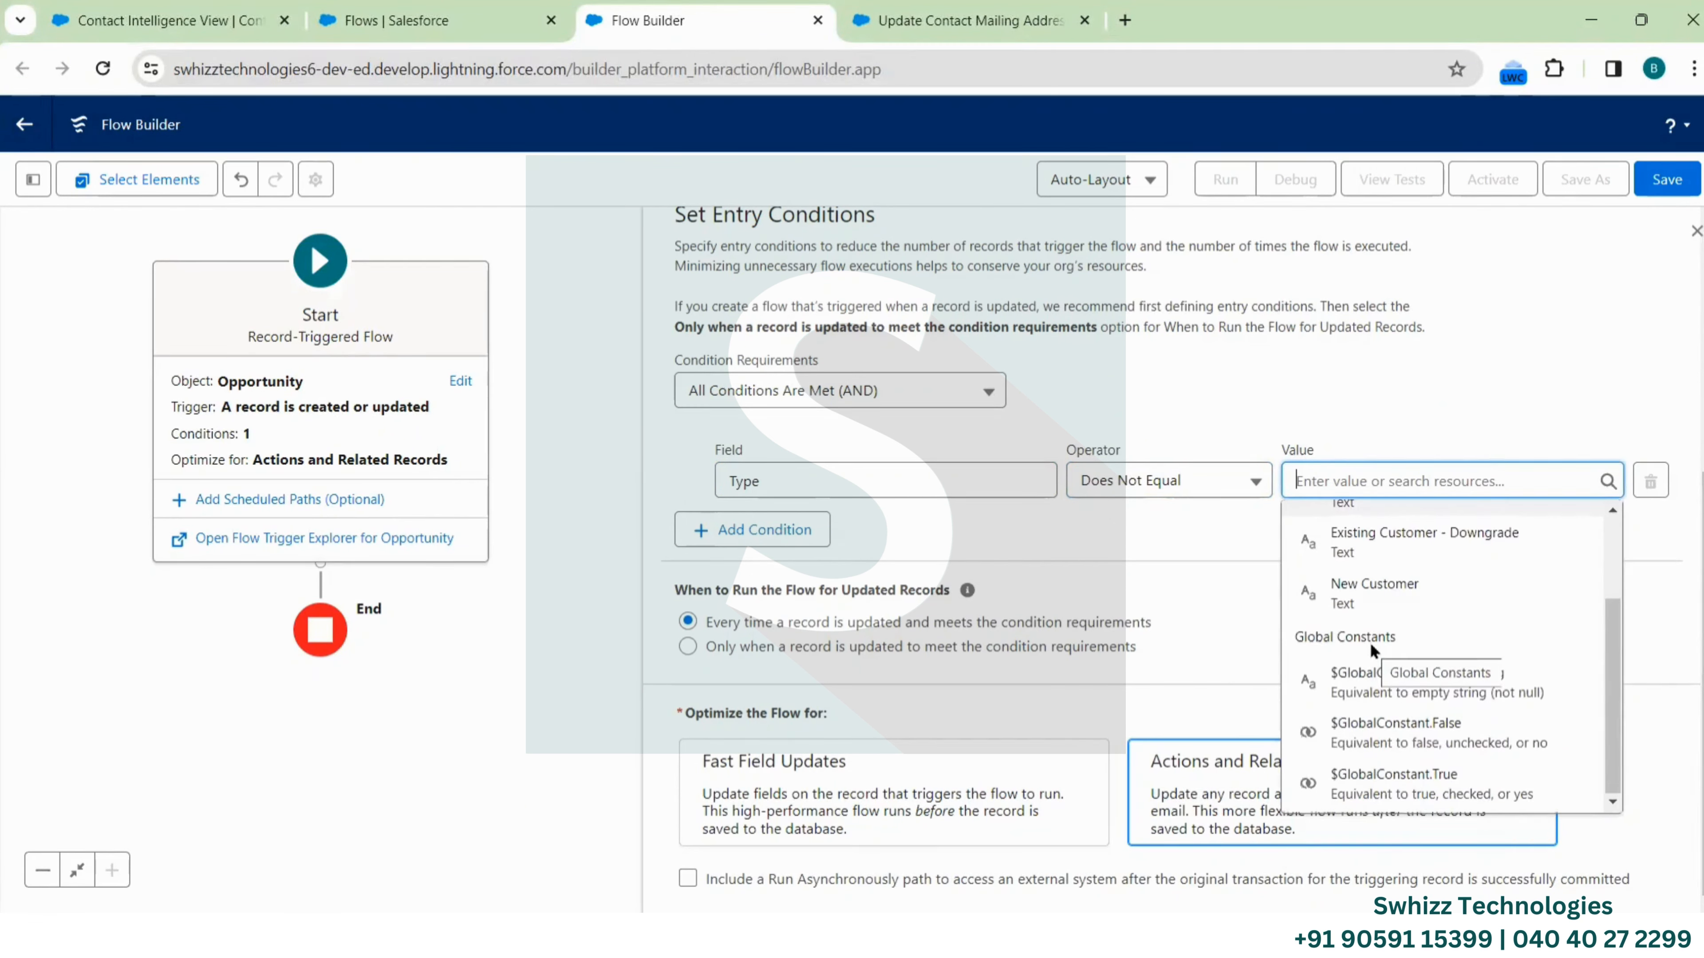
pyautogui.click(1503, 676)
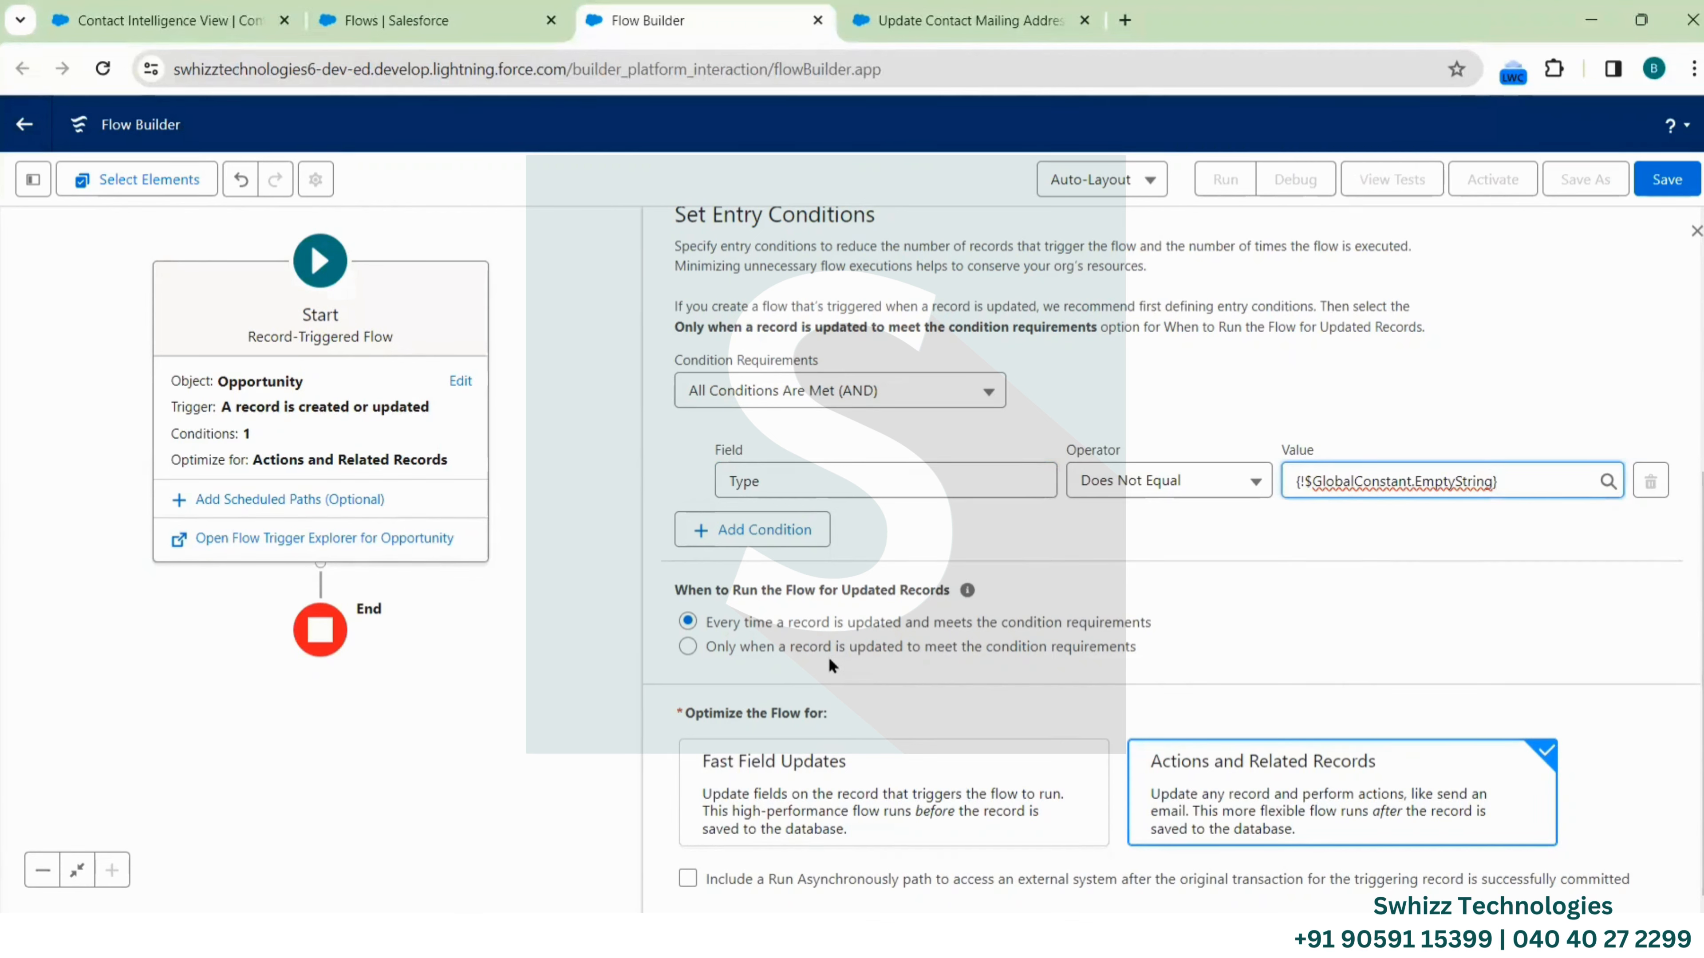
pyautogui.click(688, 646)
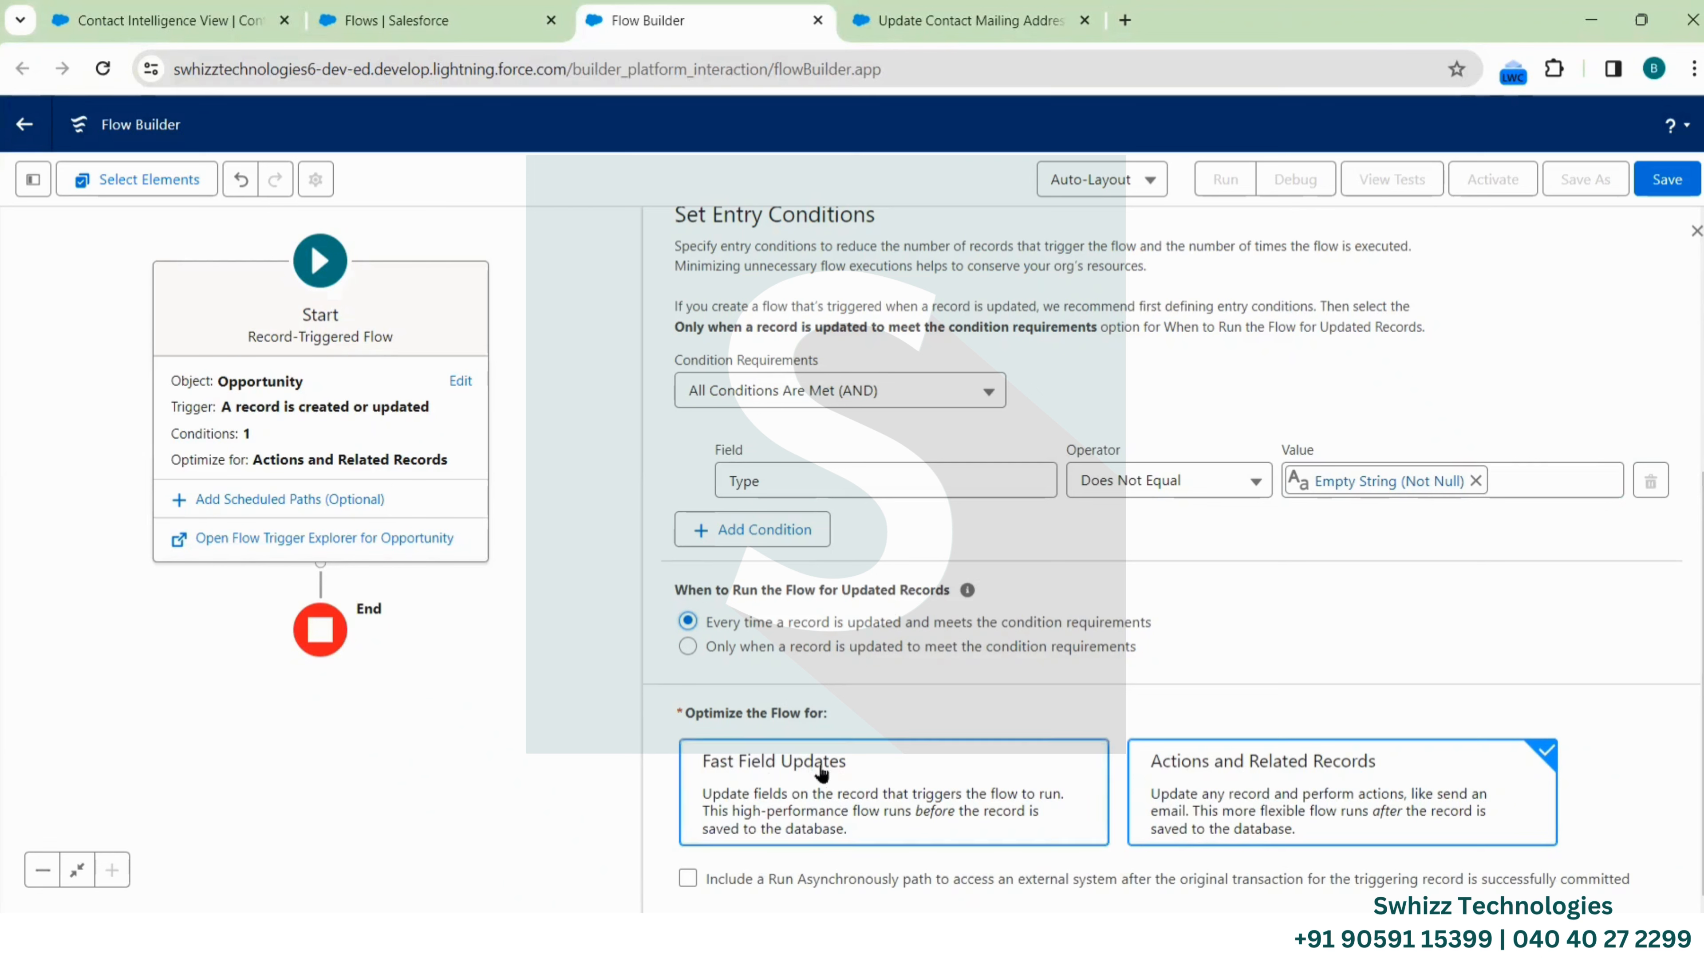
pyautogui.click(910, 764)
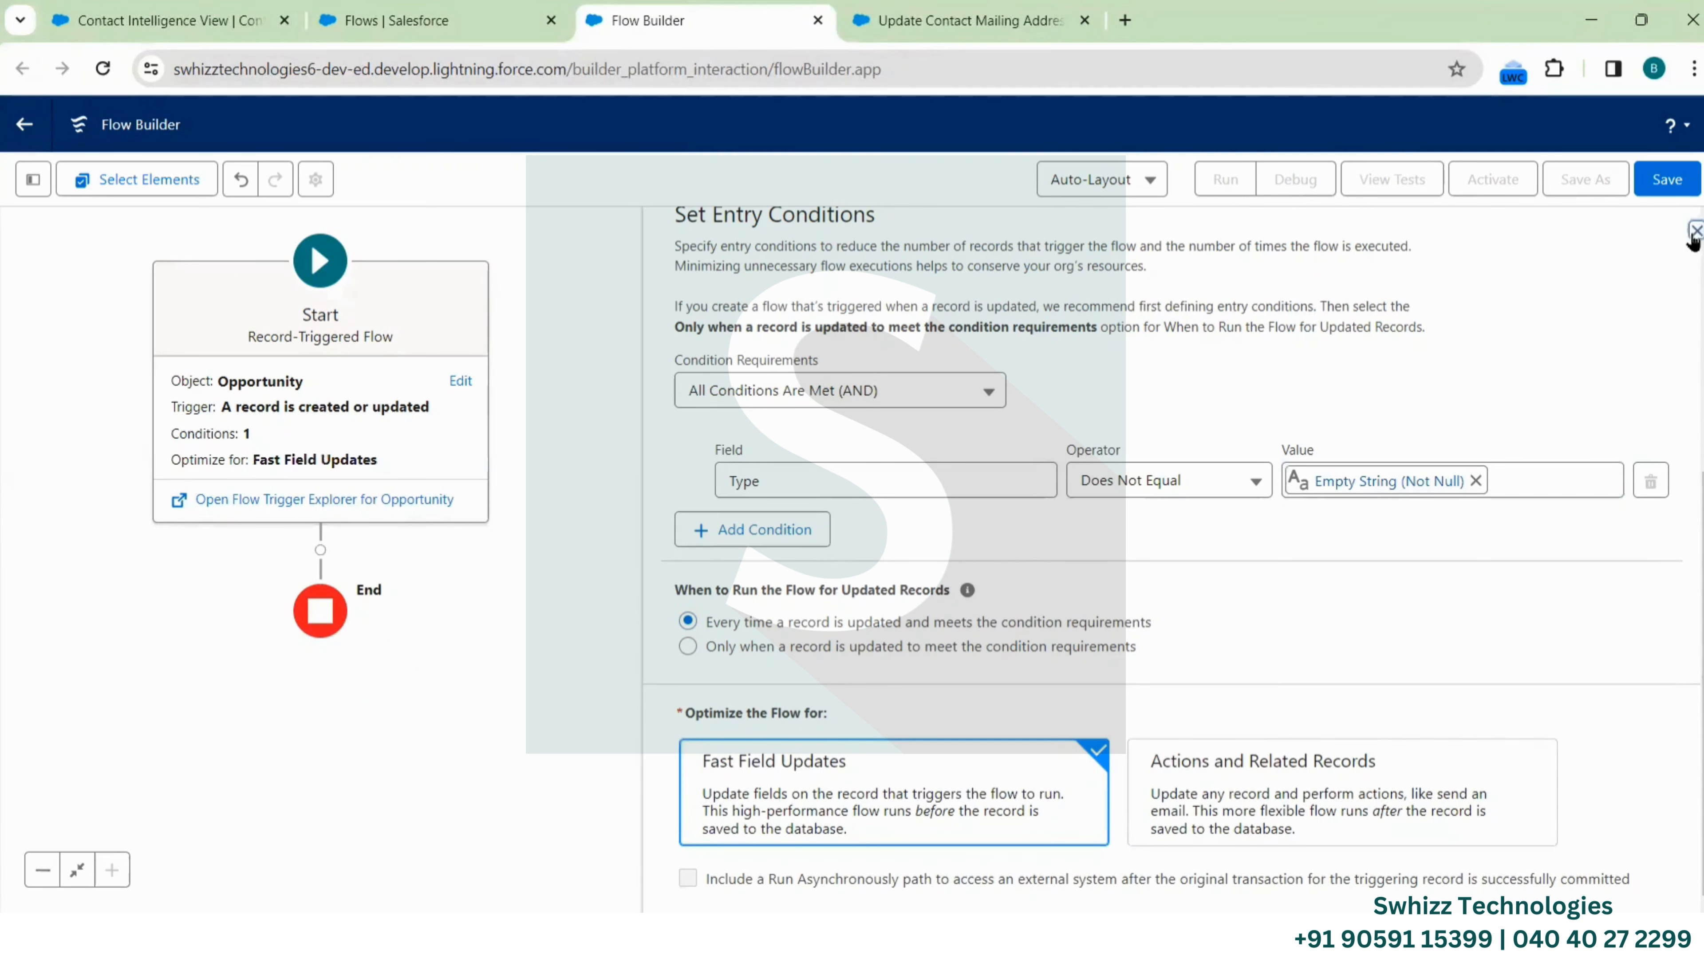
pyautogui.click(1695, 232)
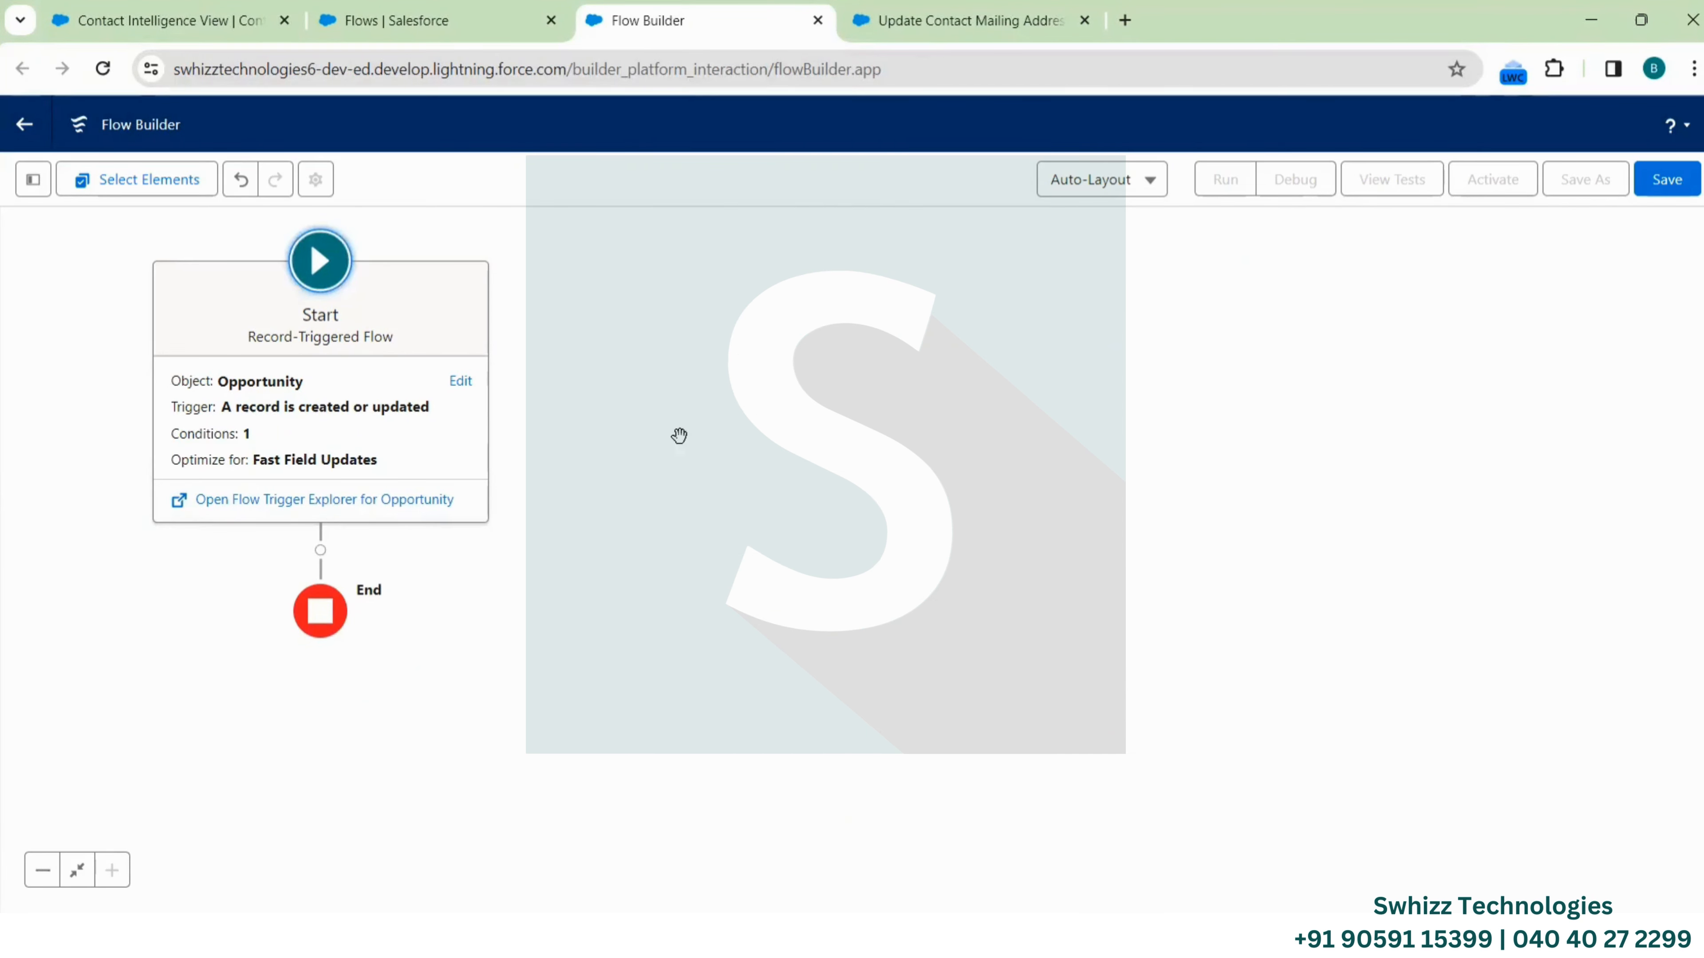
pyautogui.moveTo(811, 424); pyautogui.dragTo(1330, 356)
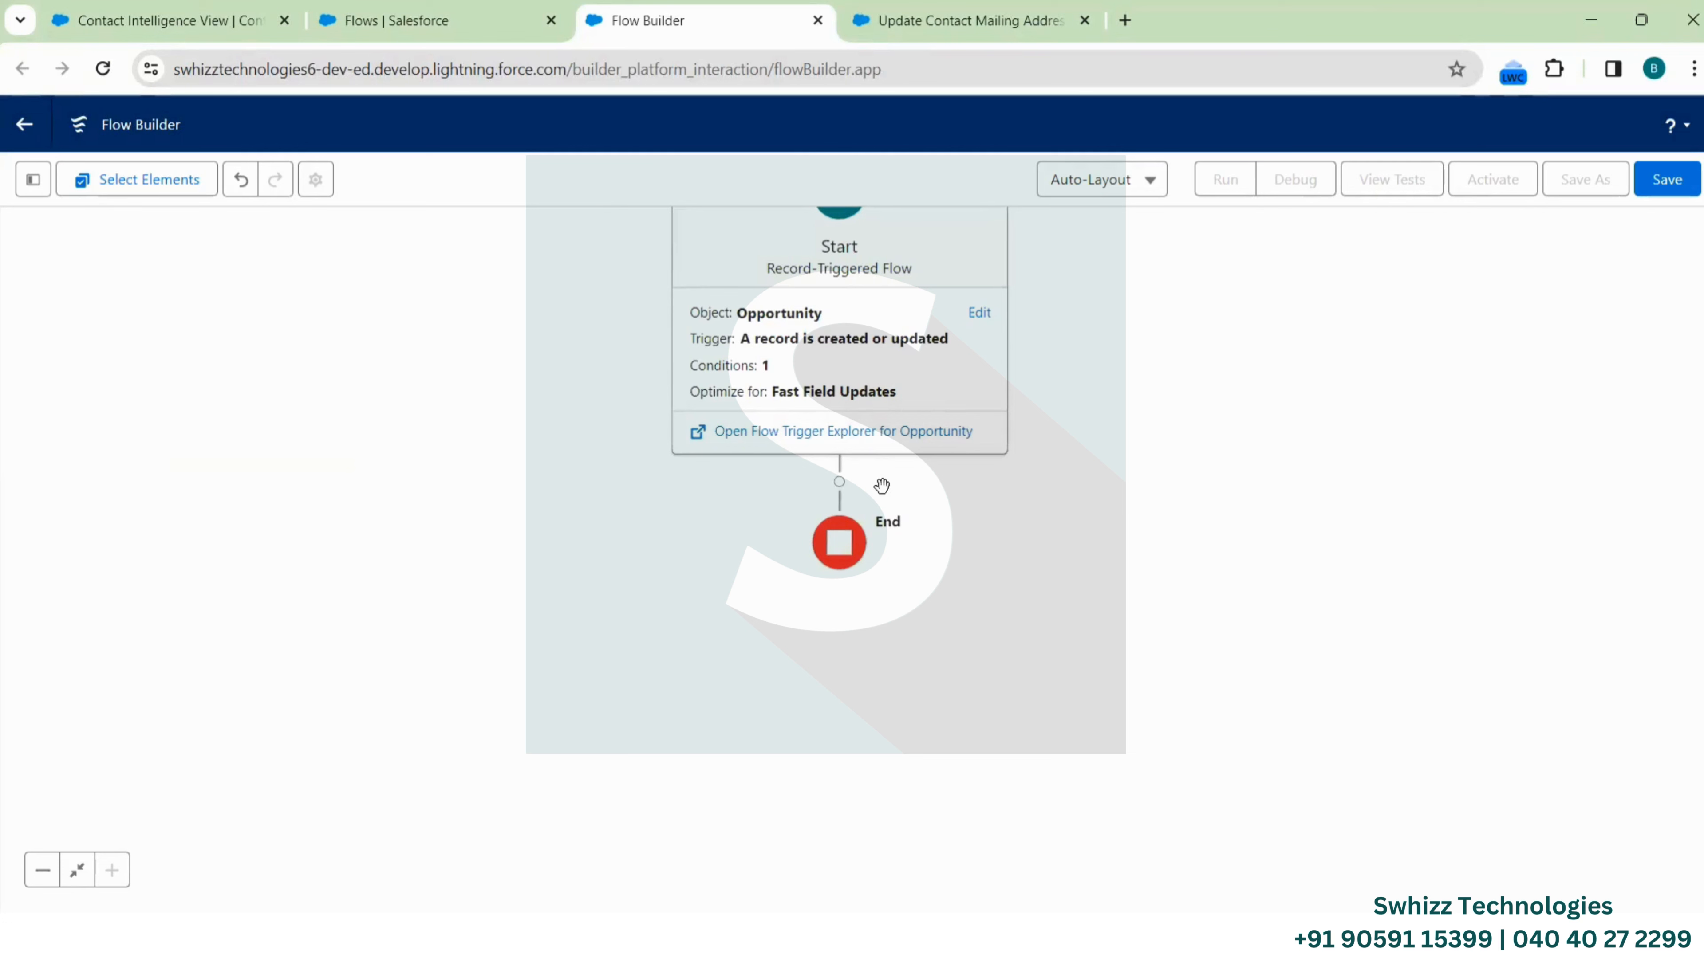
pyautogui.click(839, 483)
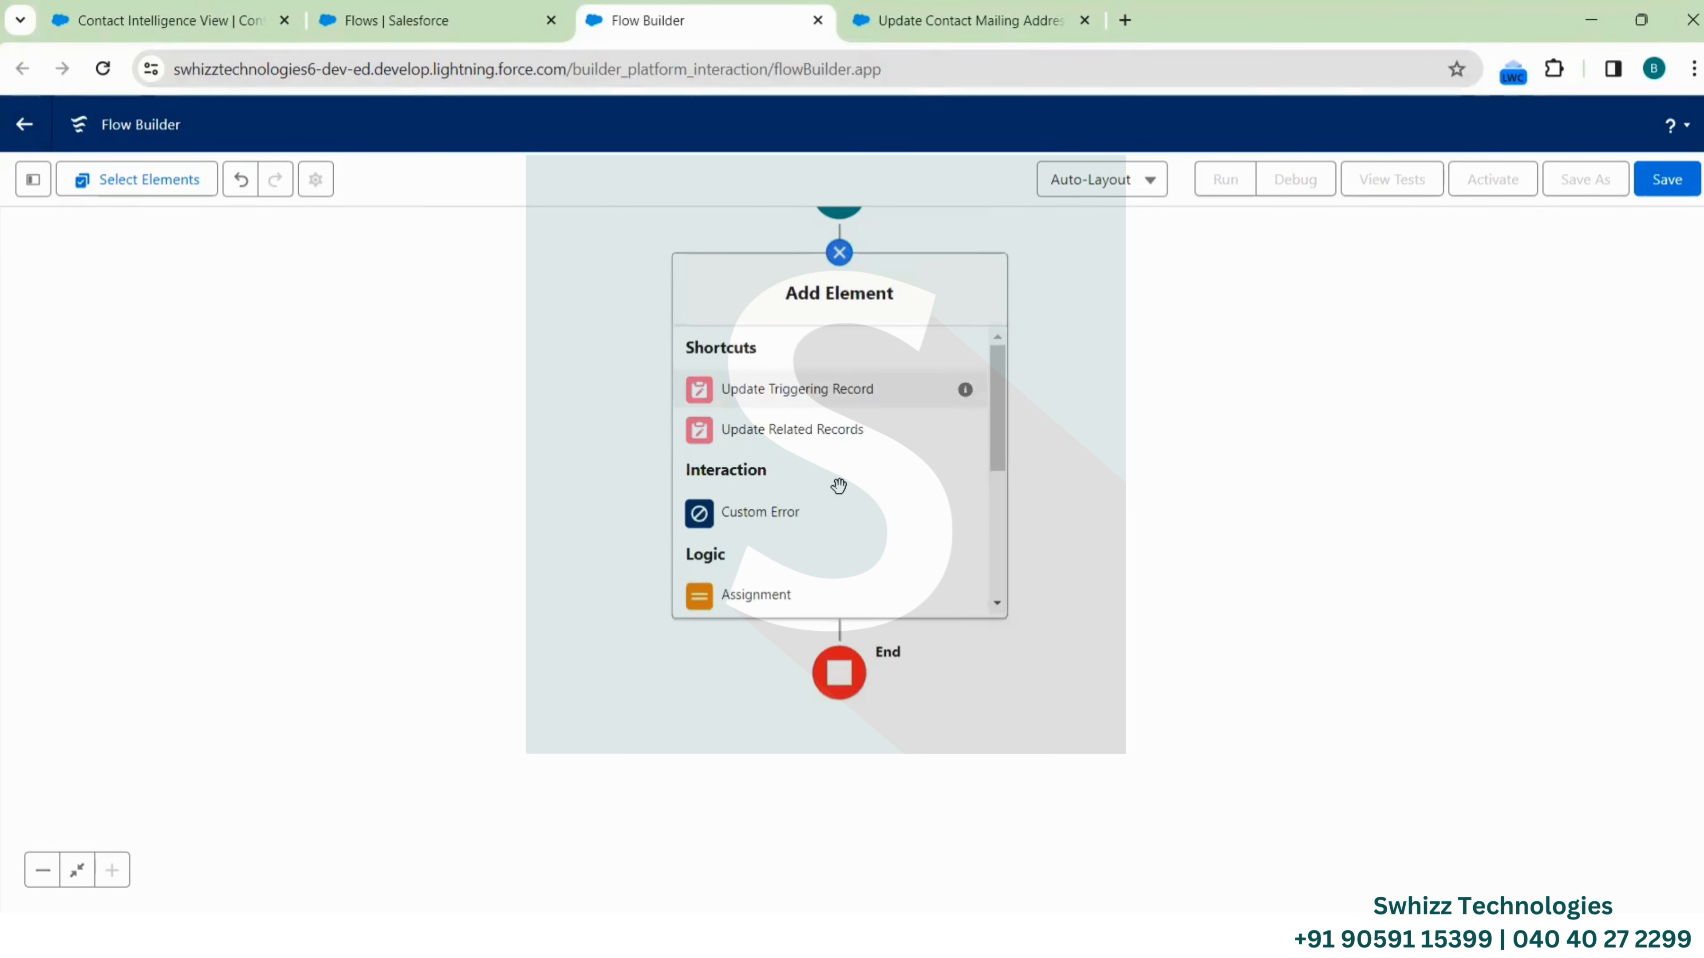
pyautogui.scroll(-4, 831, 510)
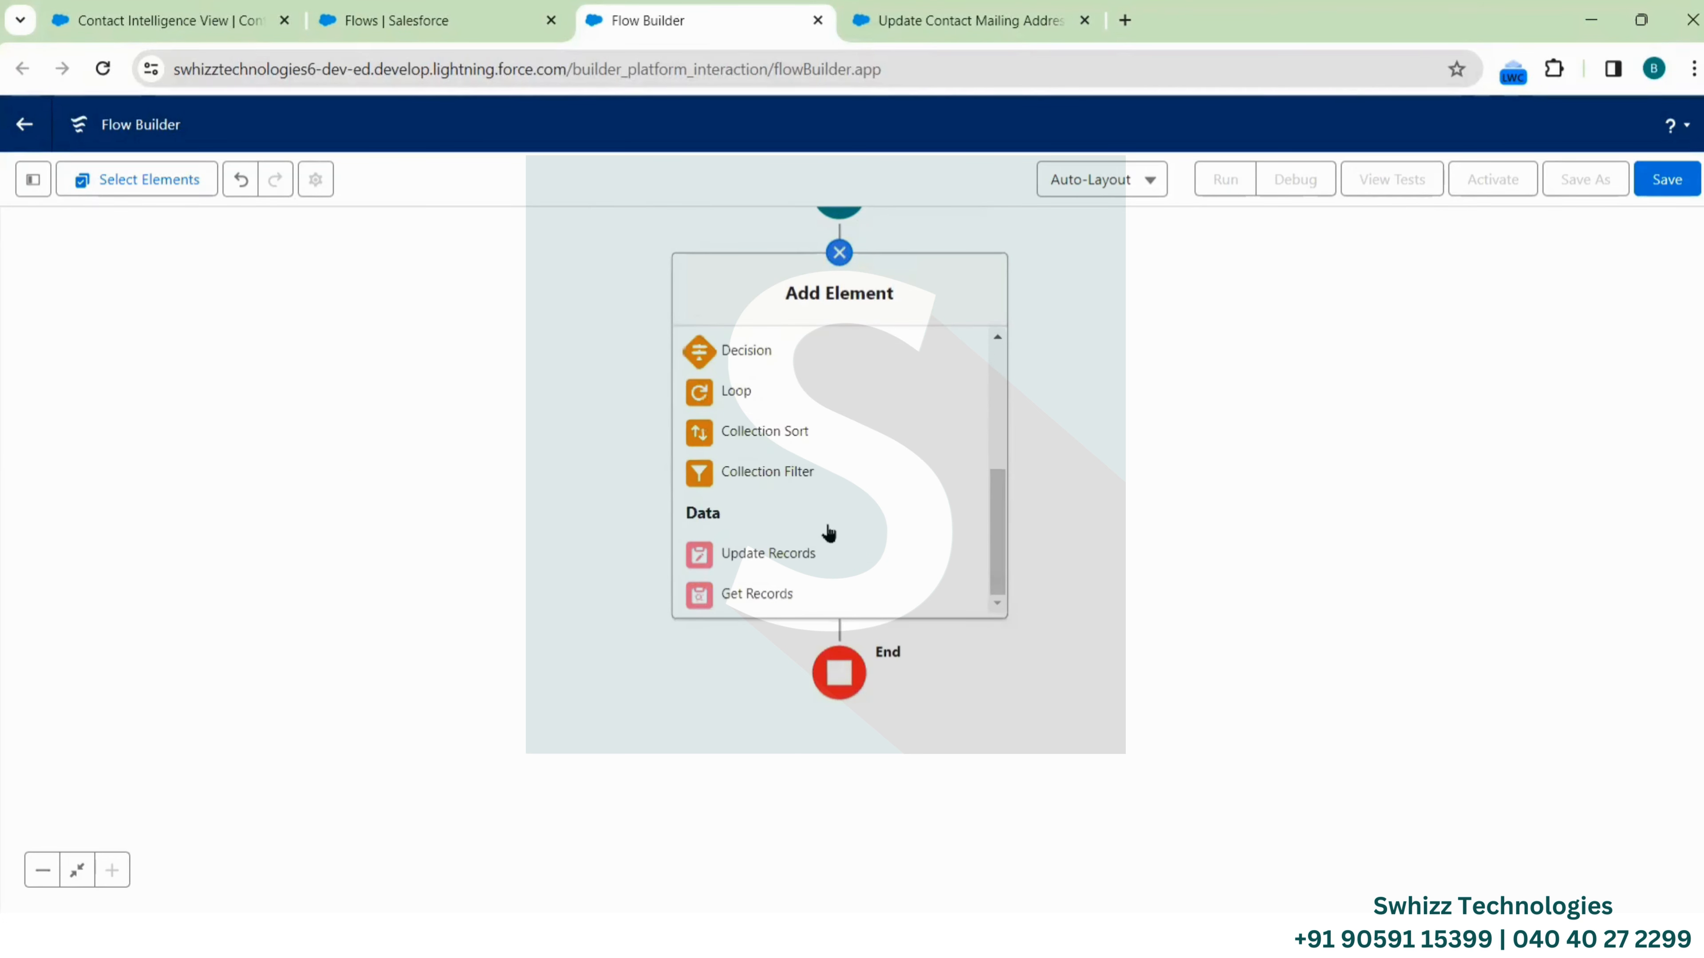
pyautogui.scroll(1, 830, 532)
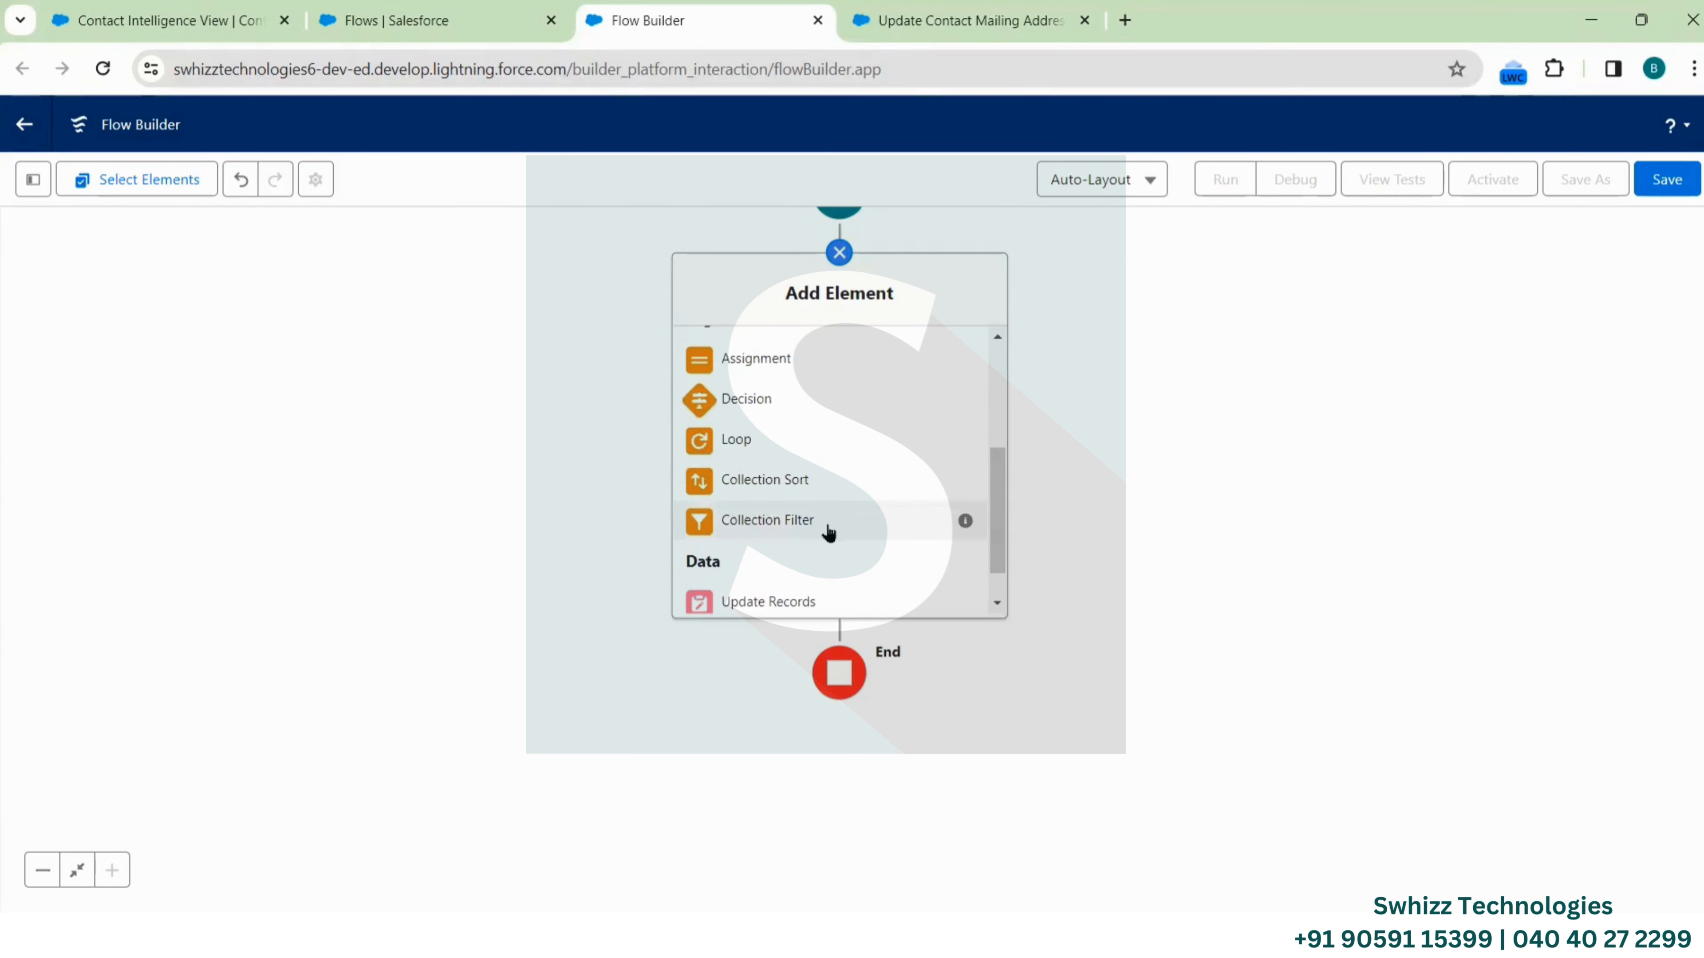
pyautogui.scroll(1, 829, 532)
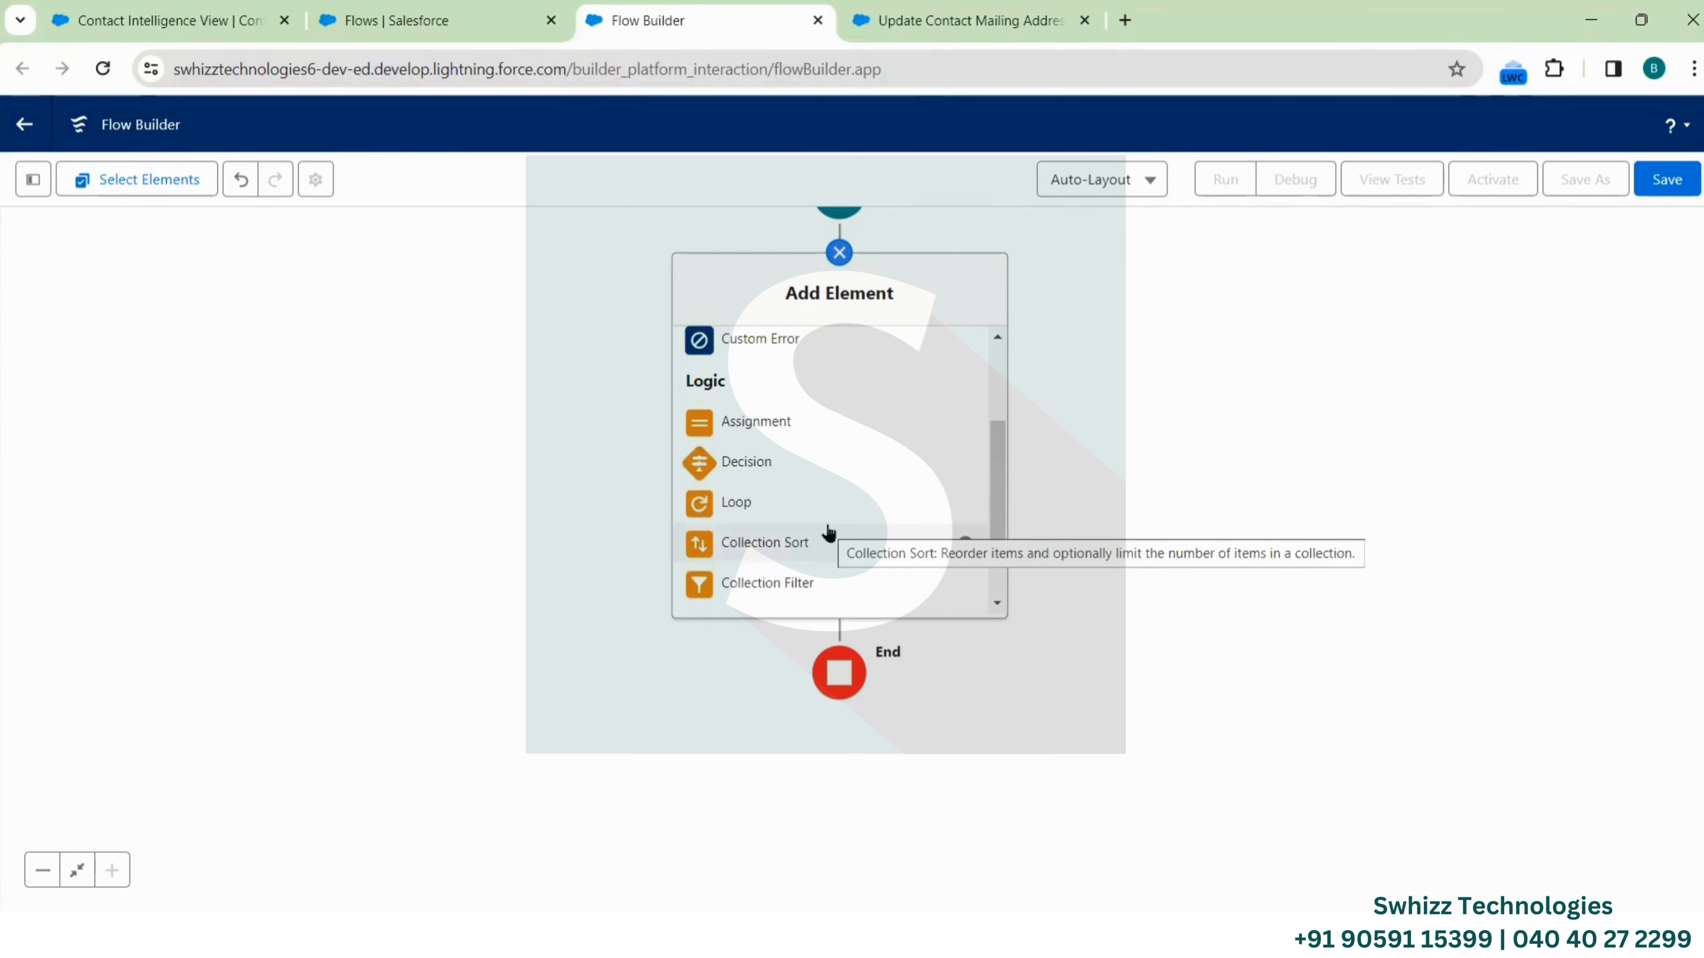
pyautogui.scroll(-3, 749, 556)
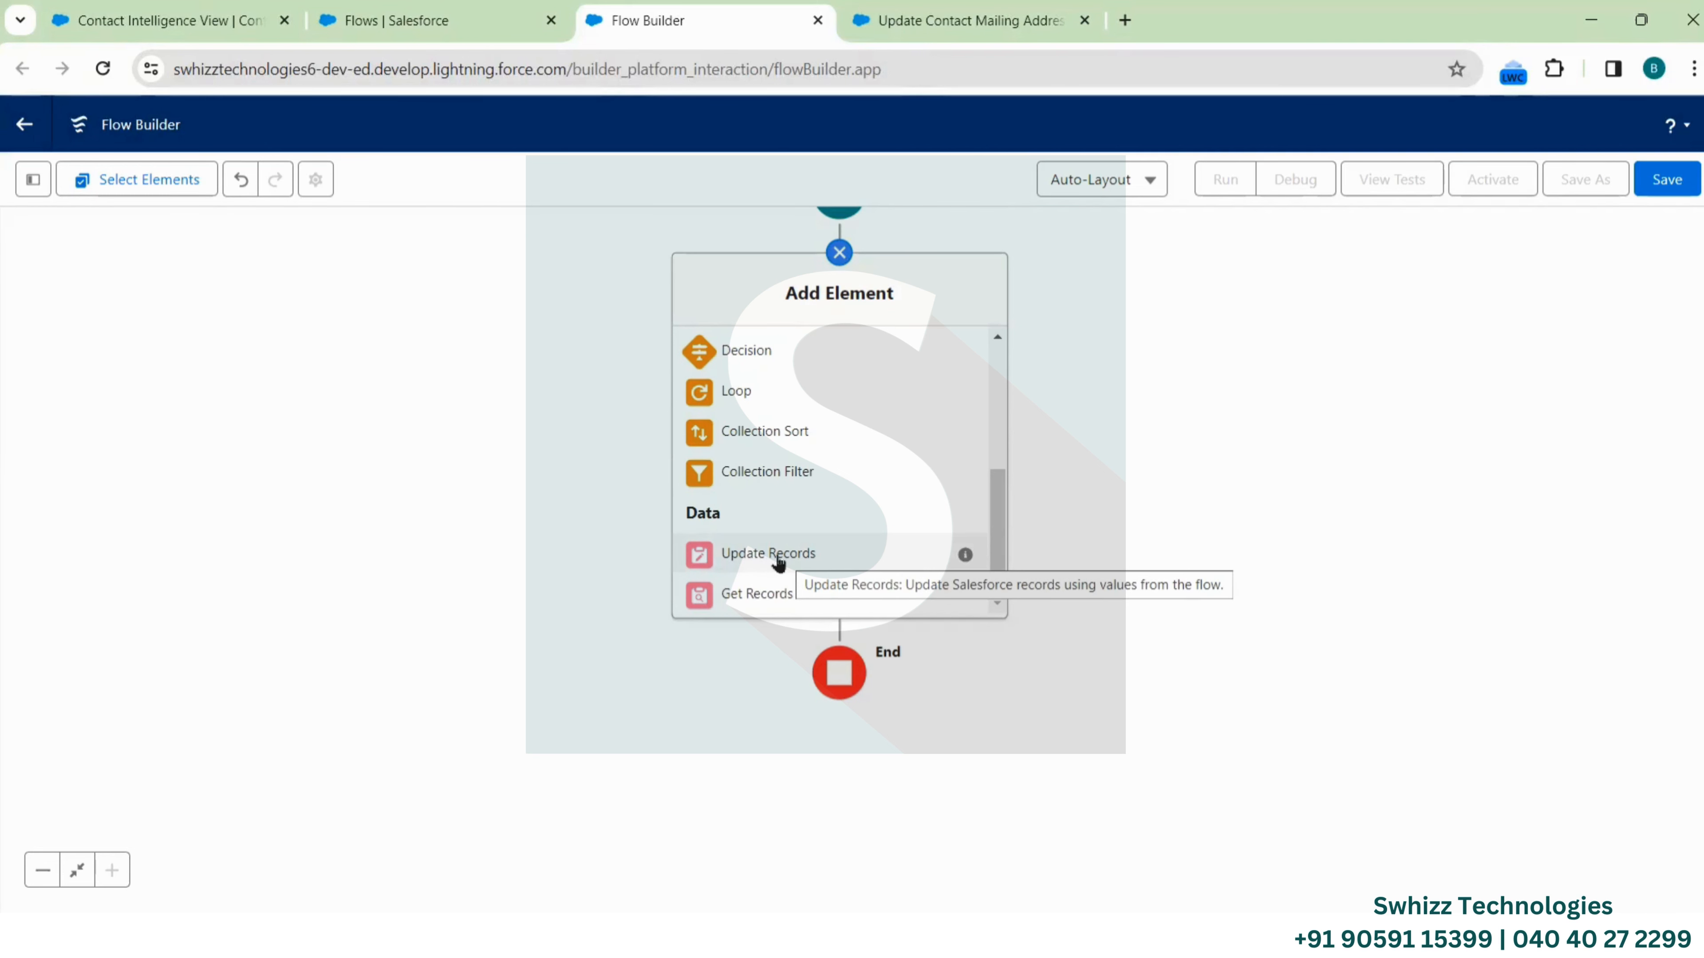
pyautogui.scroll(3, 792, 460)
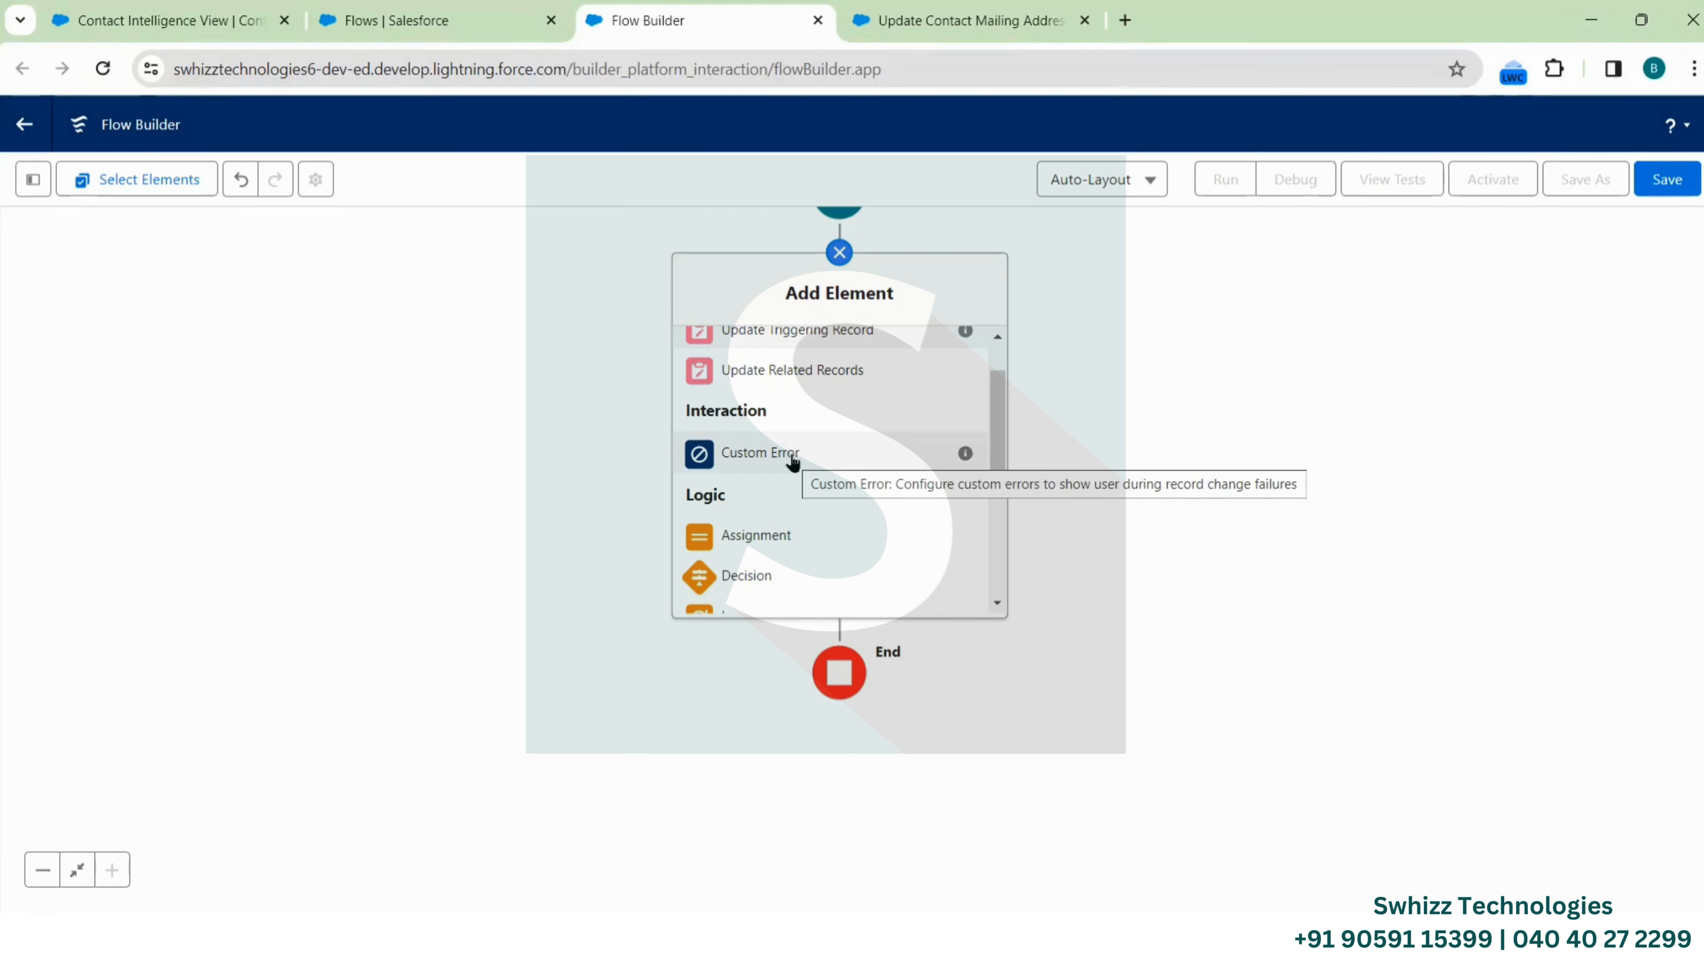
pyautogui.scroll(-1, 793, 462)
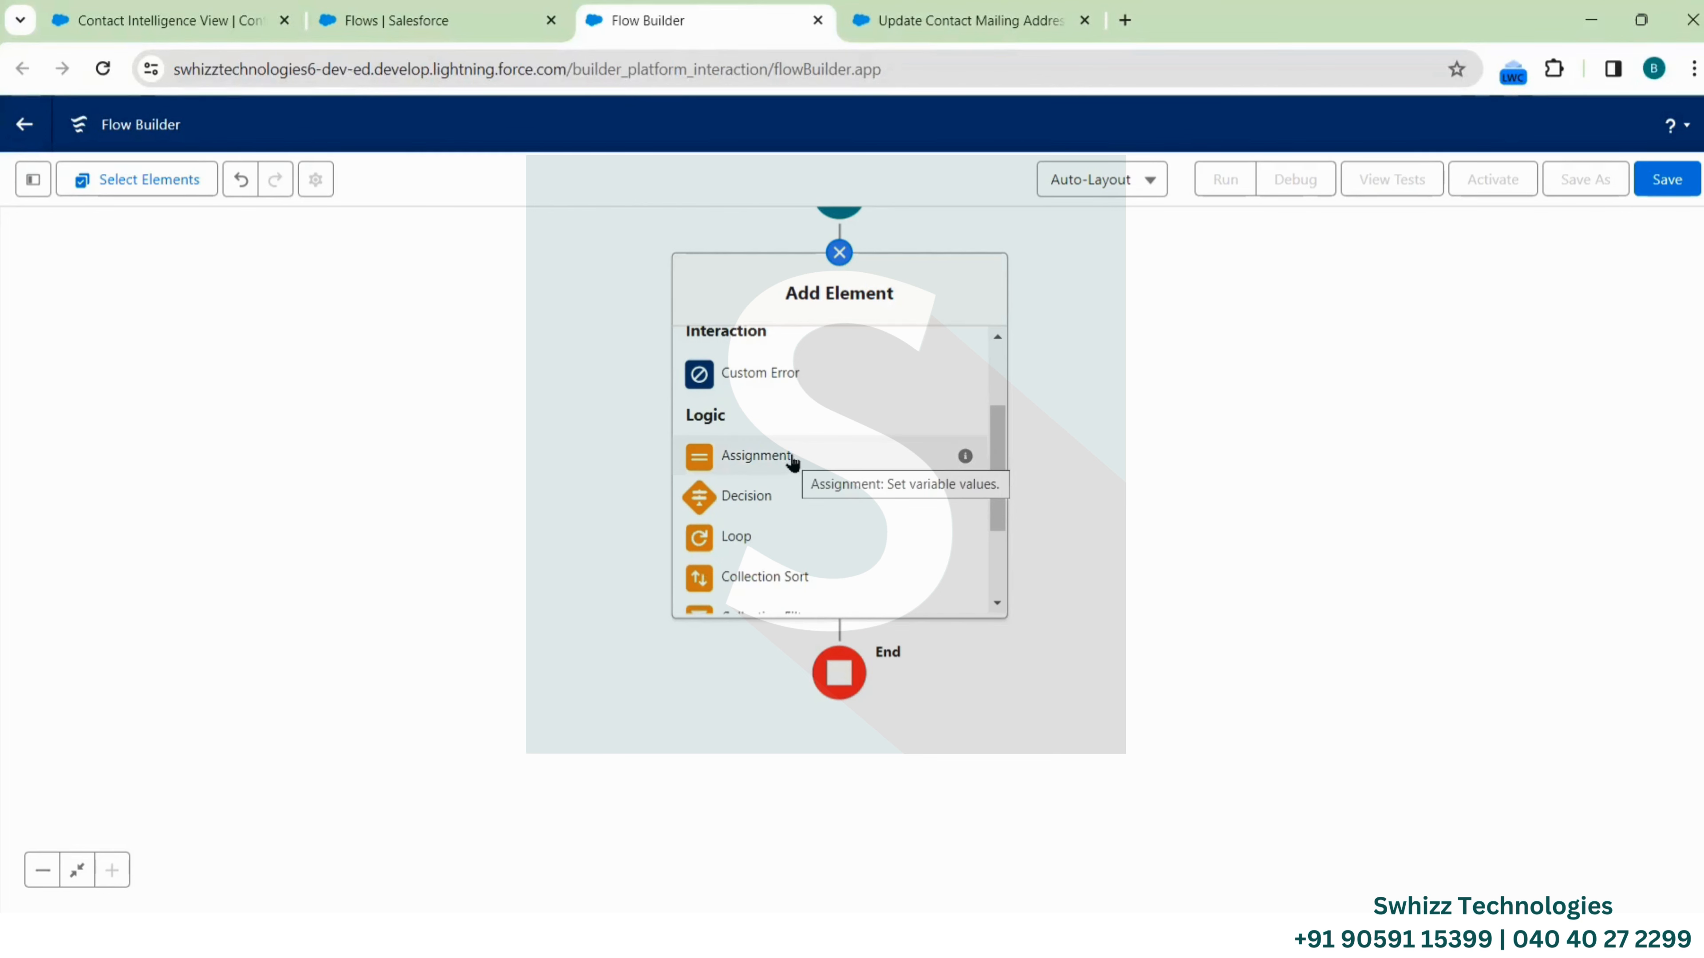
# Add an assignment labelled Update Opp Name targeting the $Record > Name field
pyautogui.click(741, 462)
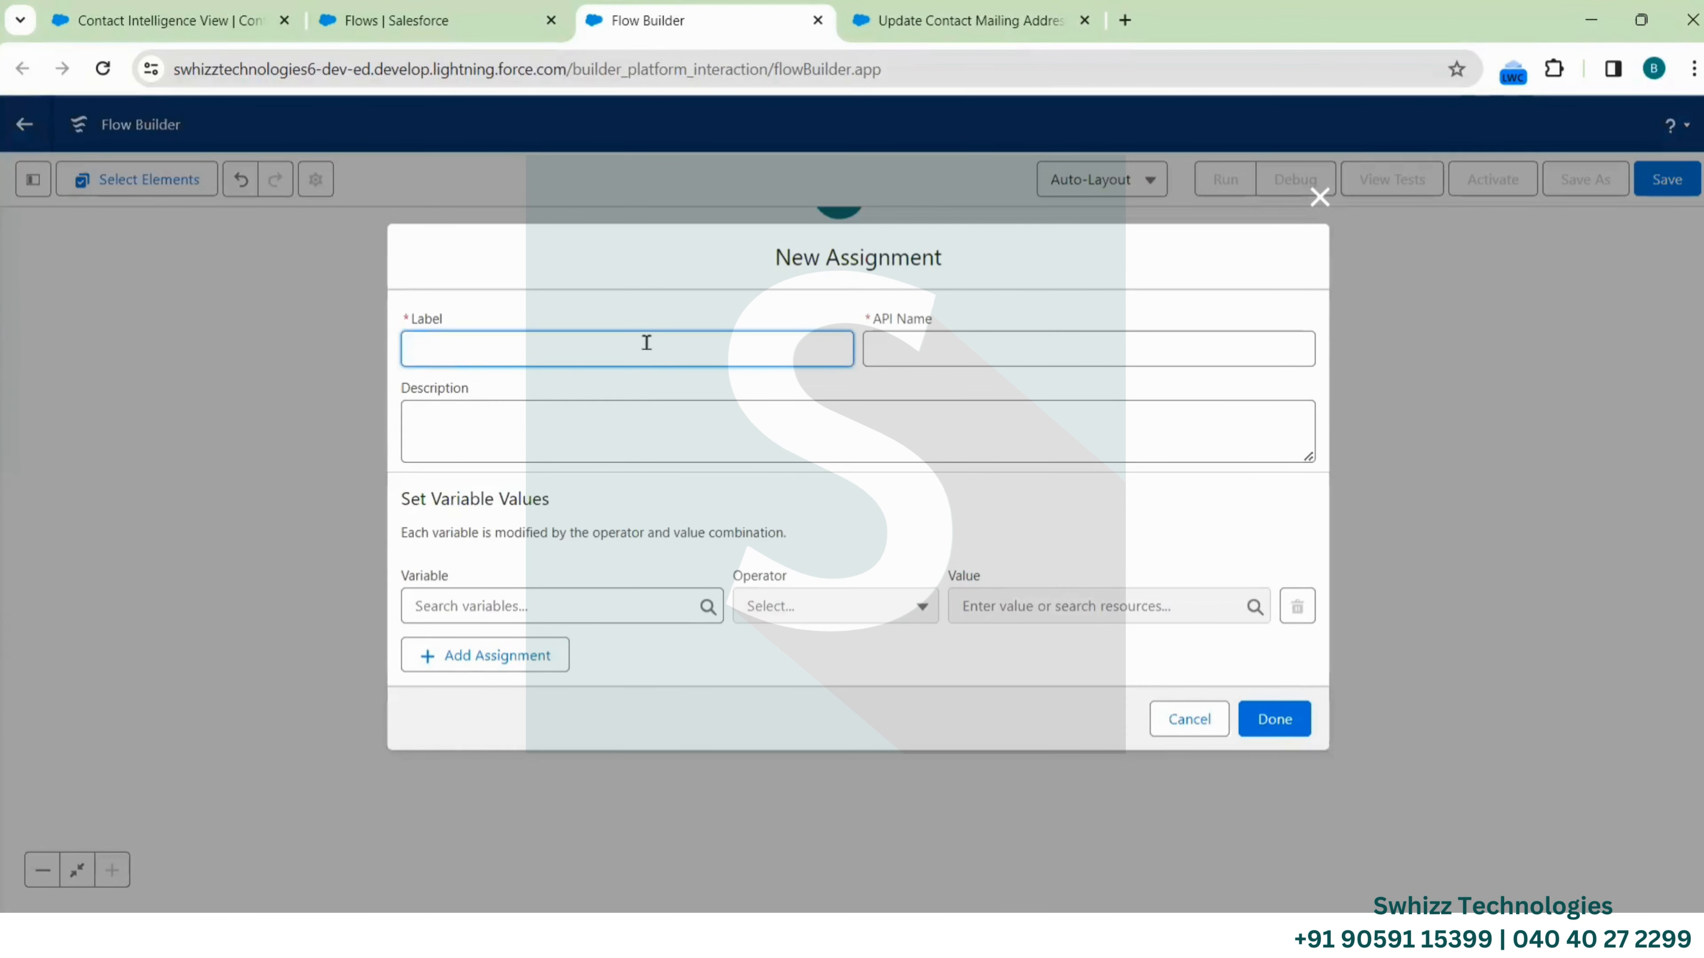
pyautogui.write('Update Opp Name')
pyautogui.click(925, 351)
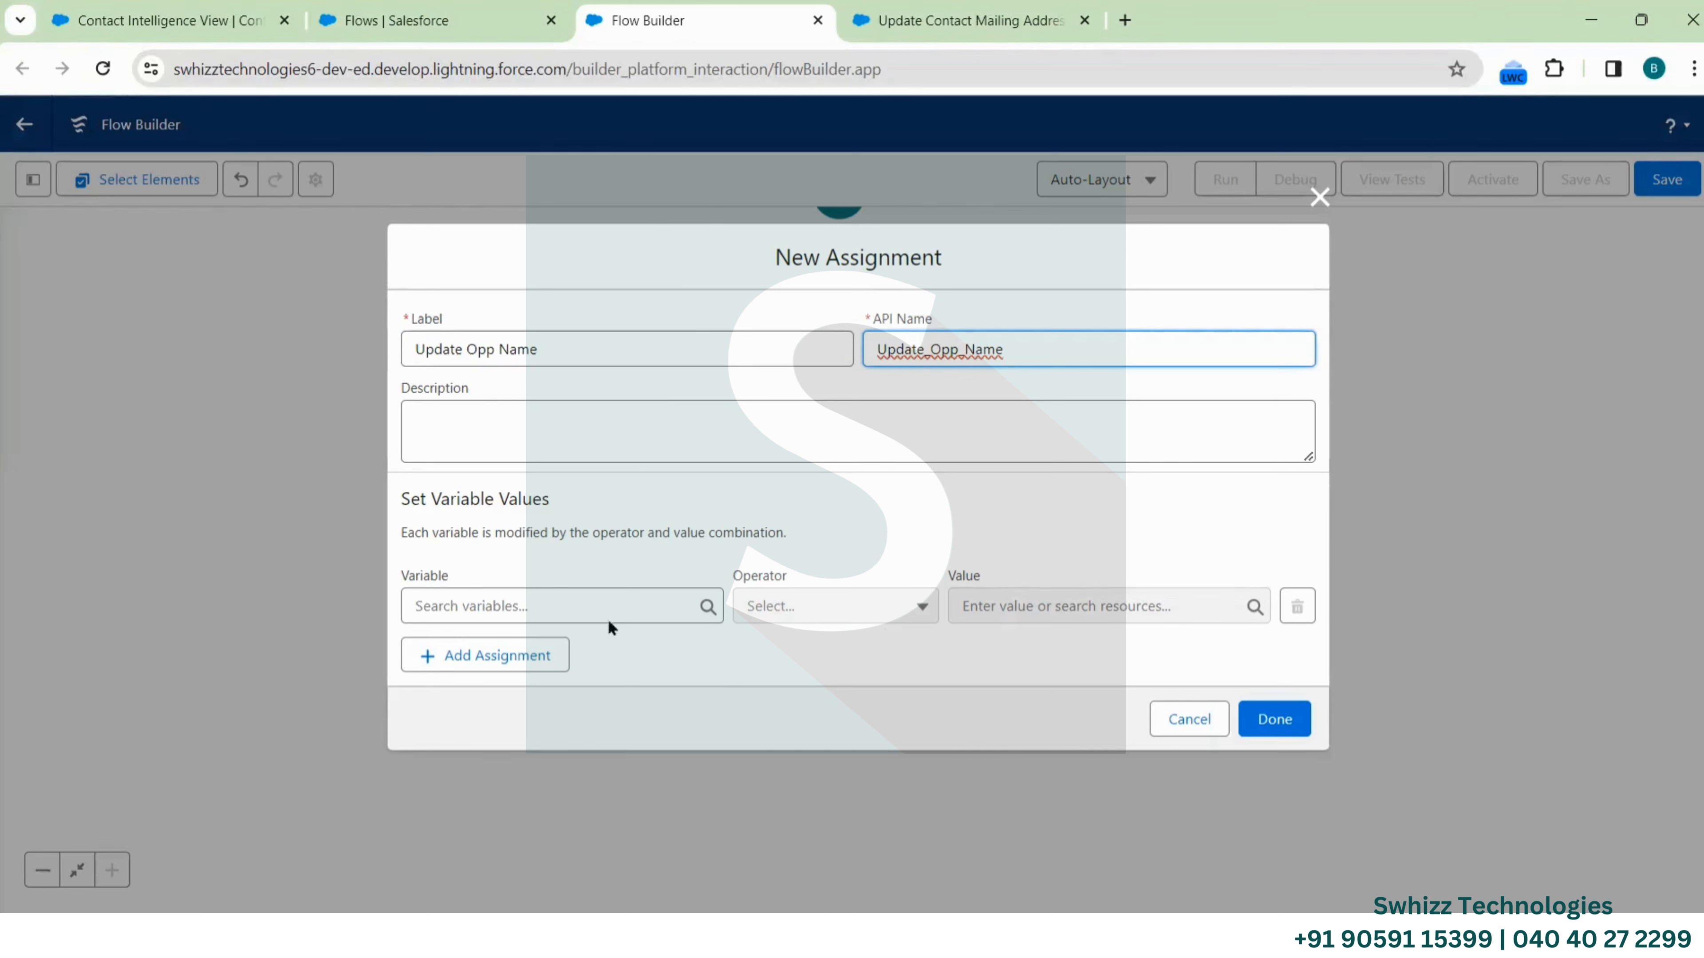
pyautogui.click(594, 601)
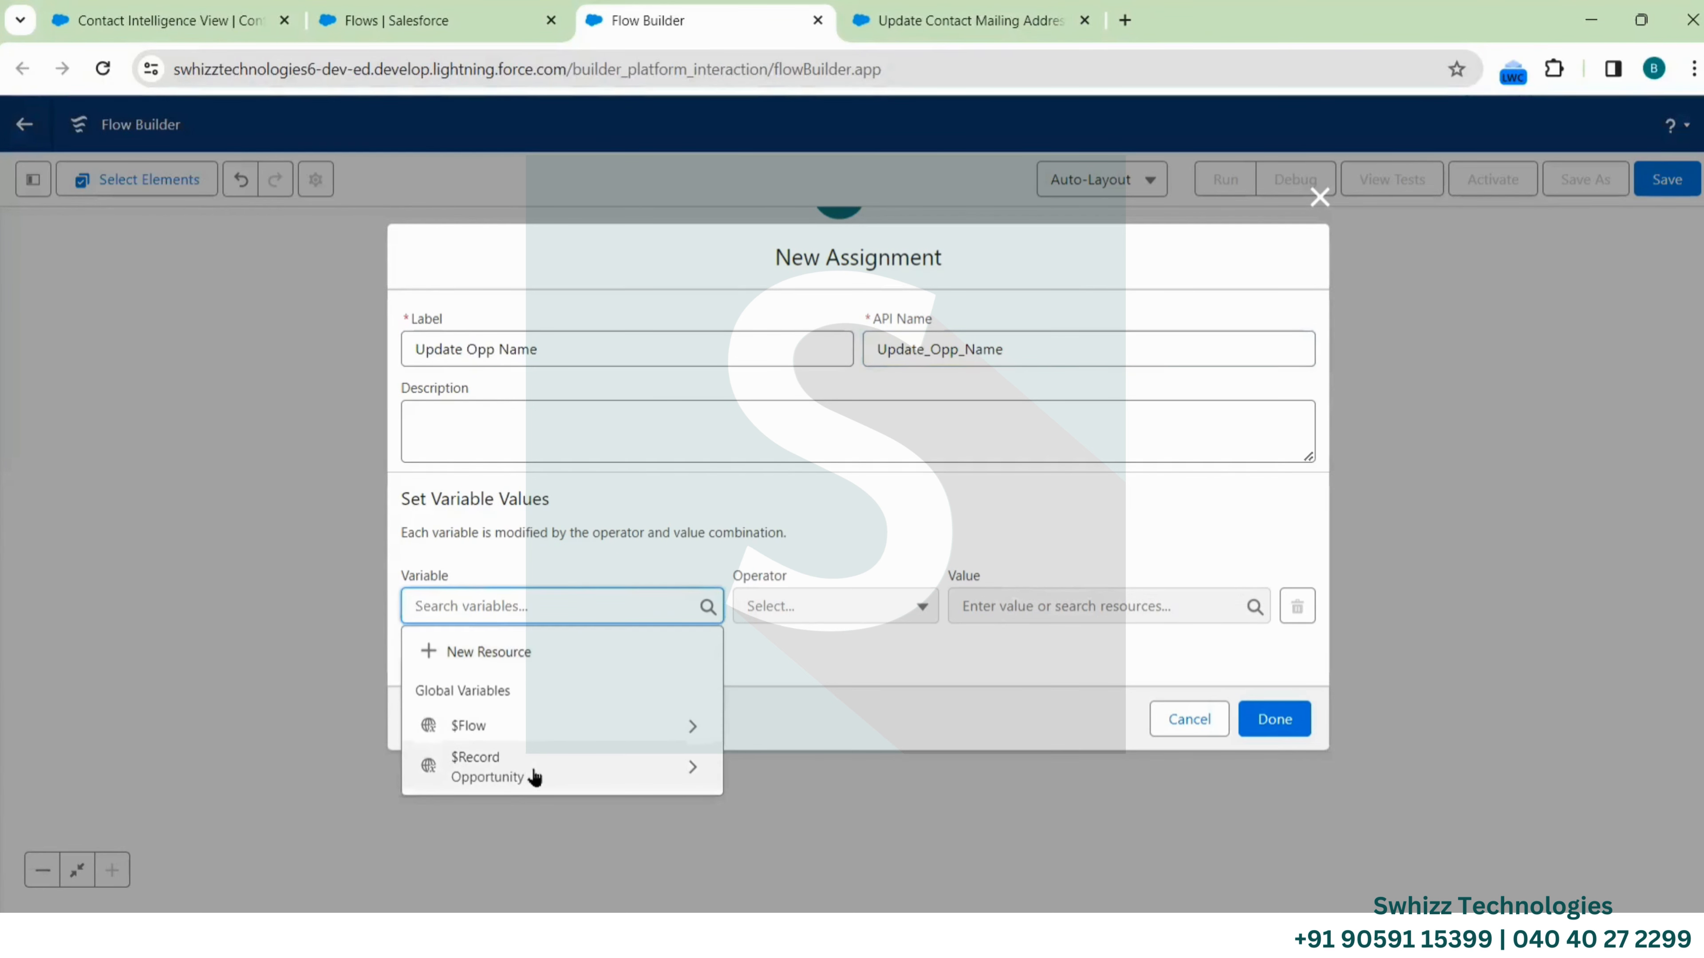
pyautogui.click(534, 772)
pyautogui.write('.Name')
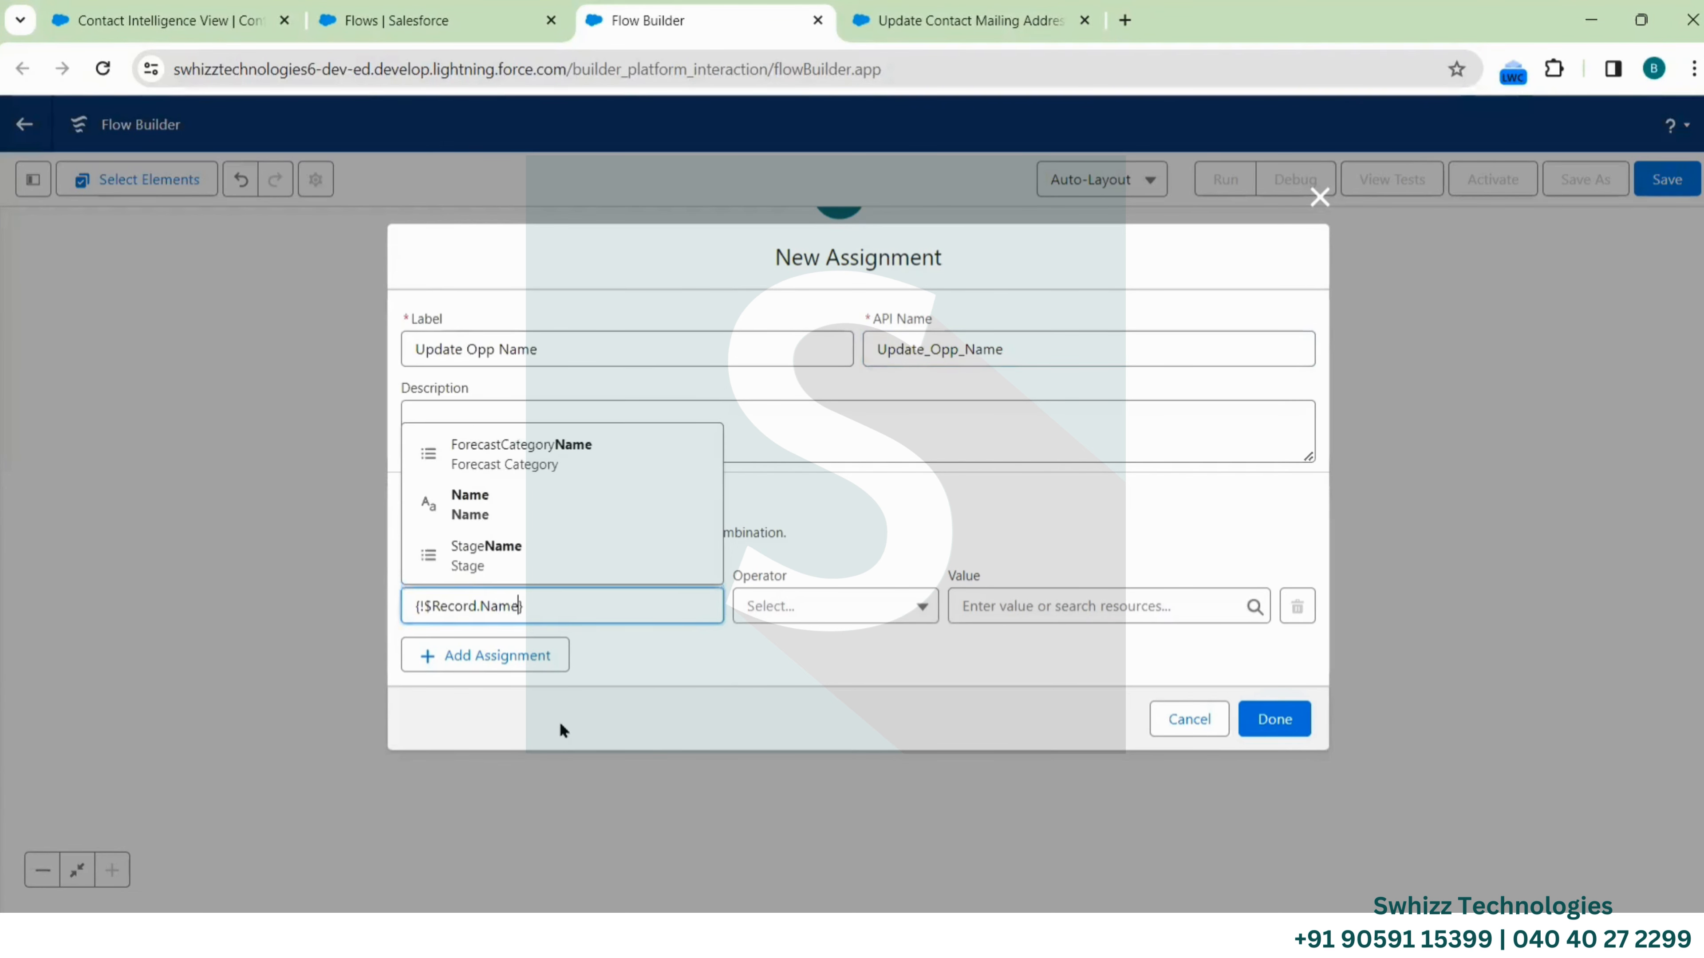
pyautogui.click(483, 506)
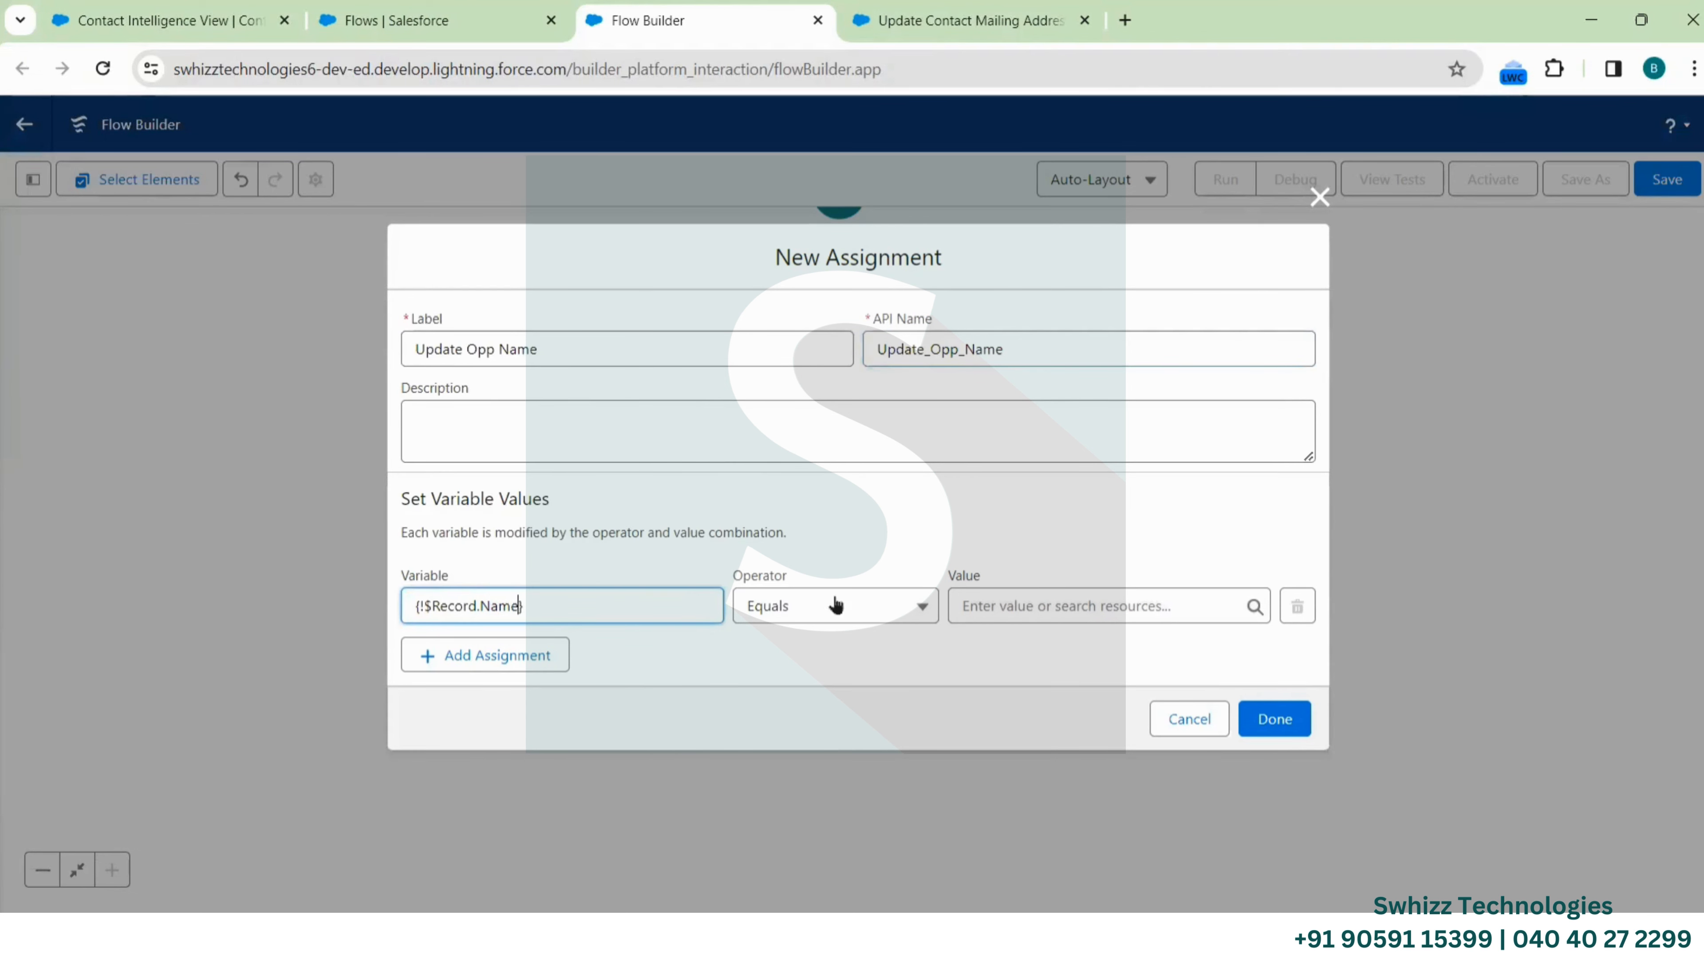
# Set the assigned value to {!$Record.Name} - {!$Record.Type} and finish the assignment
pyautogui.click(1008, 604)
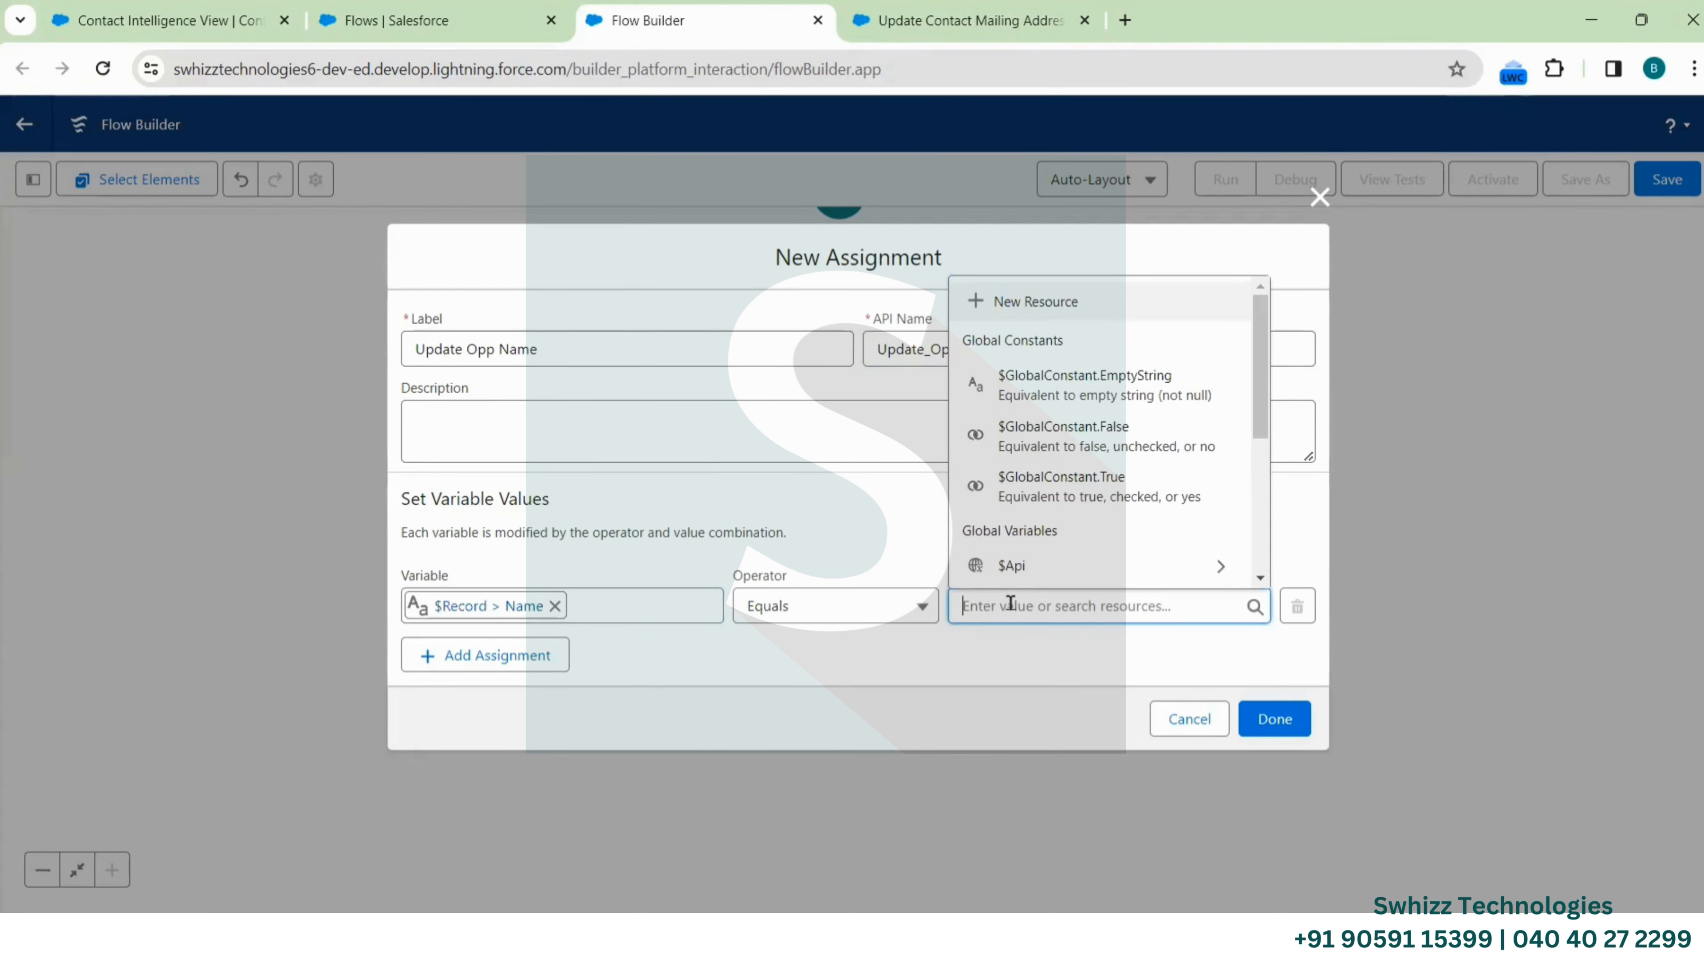
pyautogui.scroll(-1, 1098, 582)
pyautogui.scroll(-3, 1099, 582)
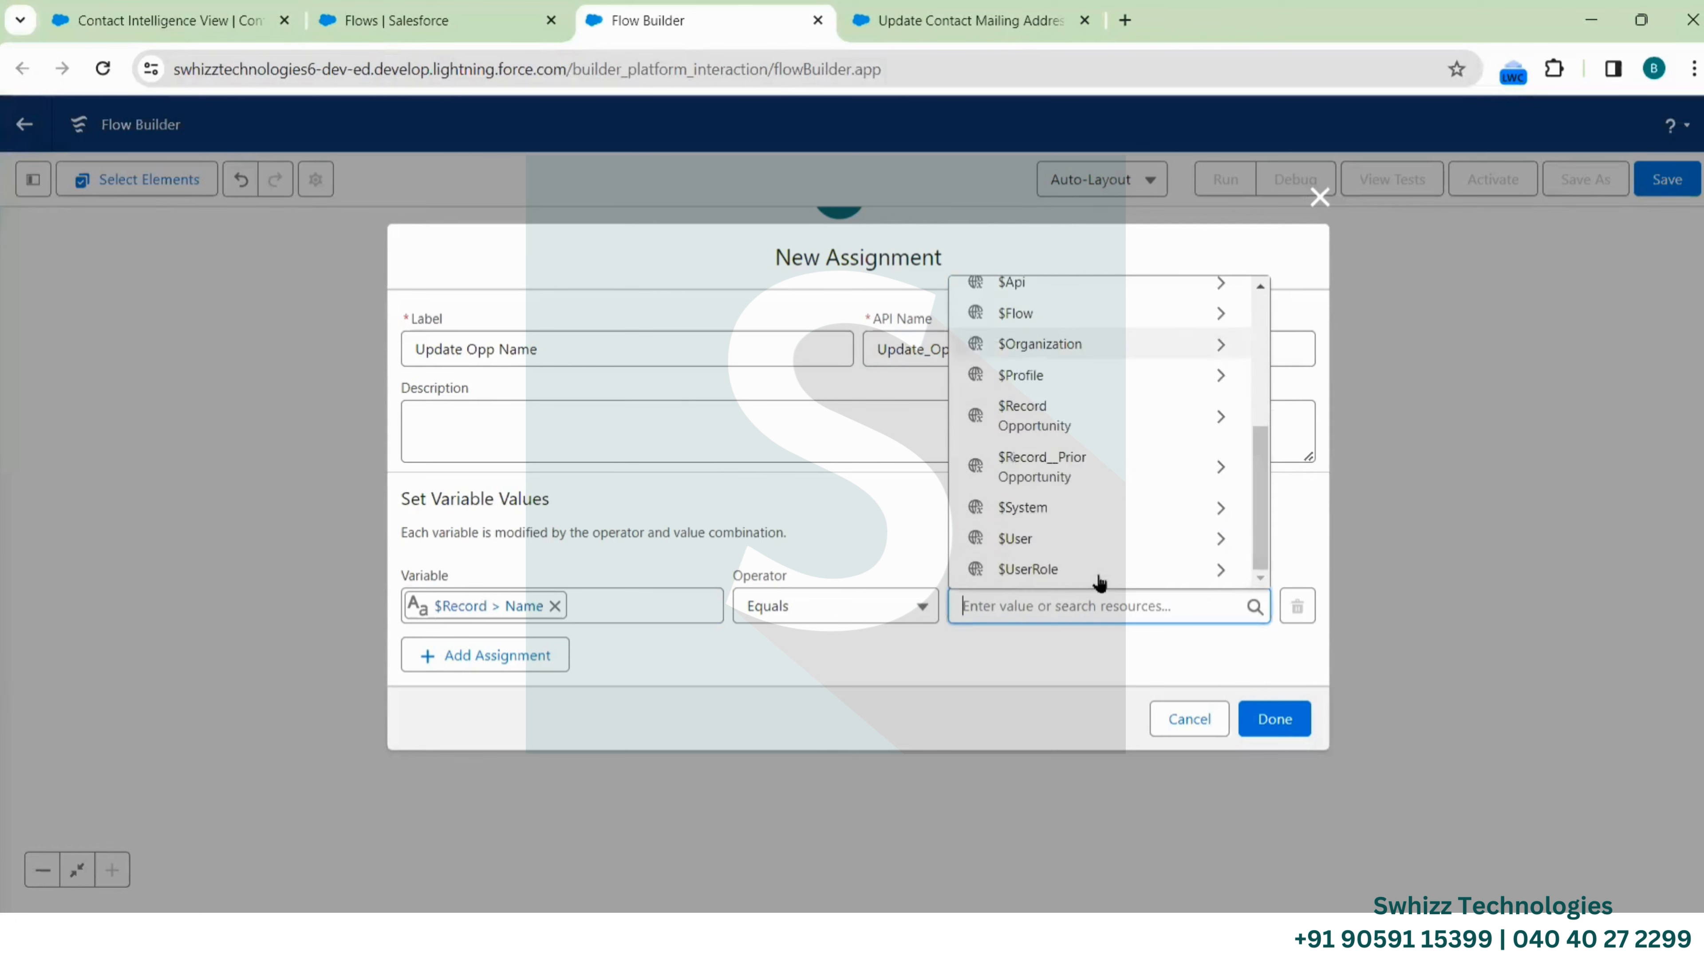
pyautogui.write('{!$Record.N')
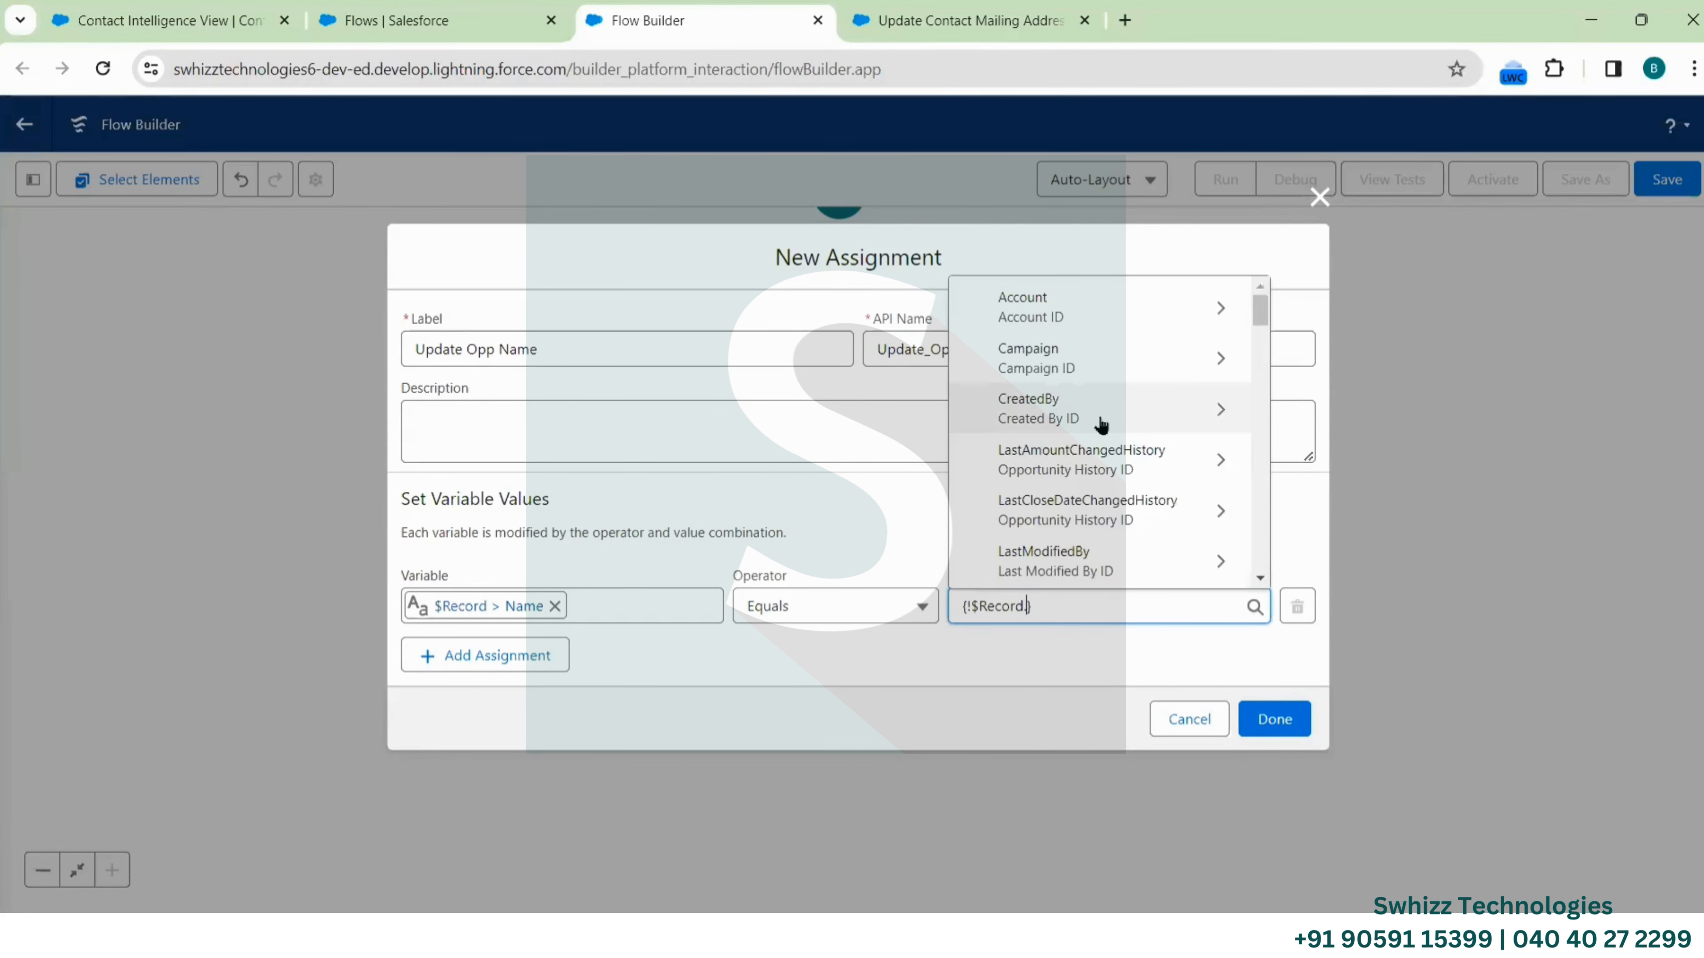
pyautogui.write('ame')
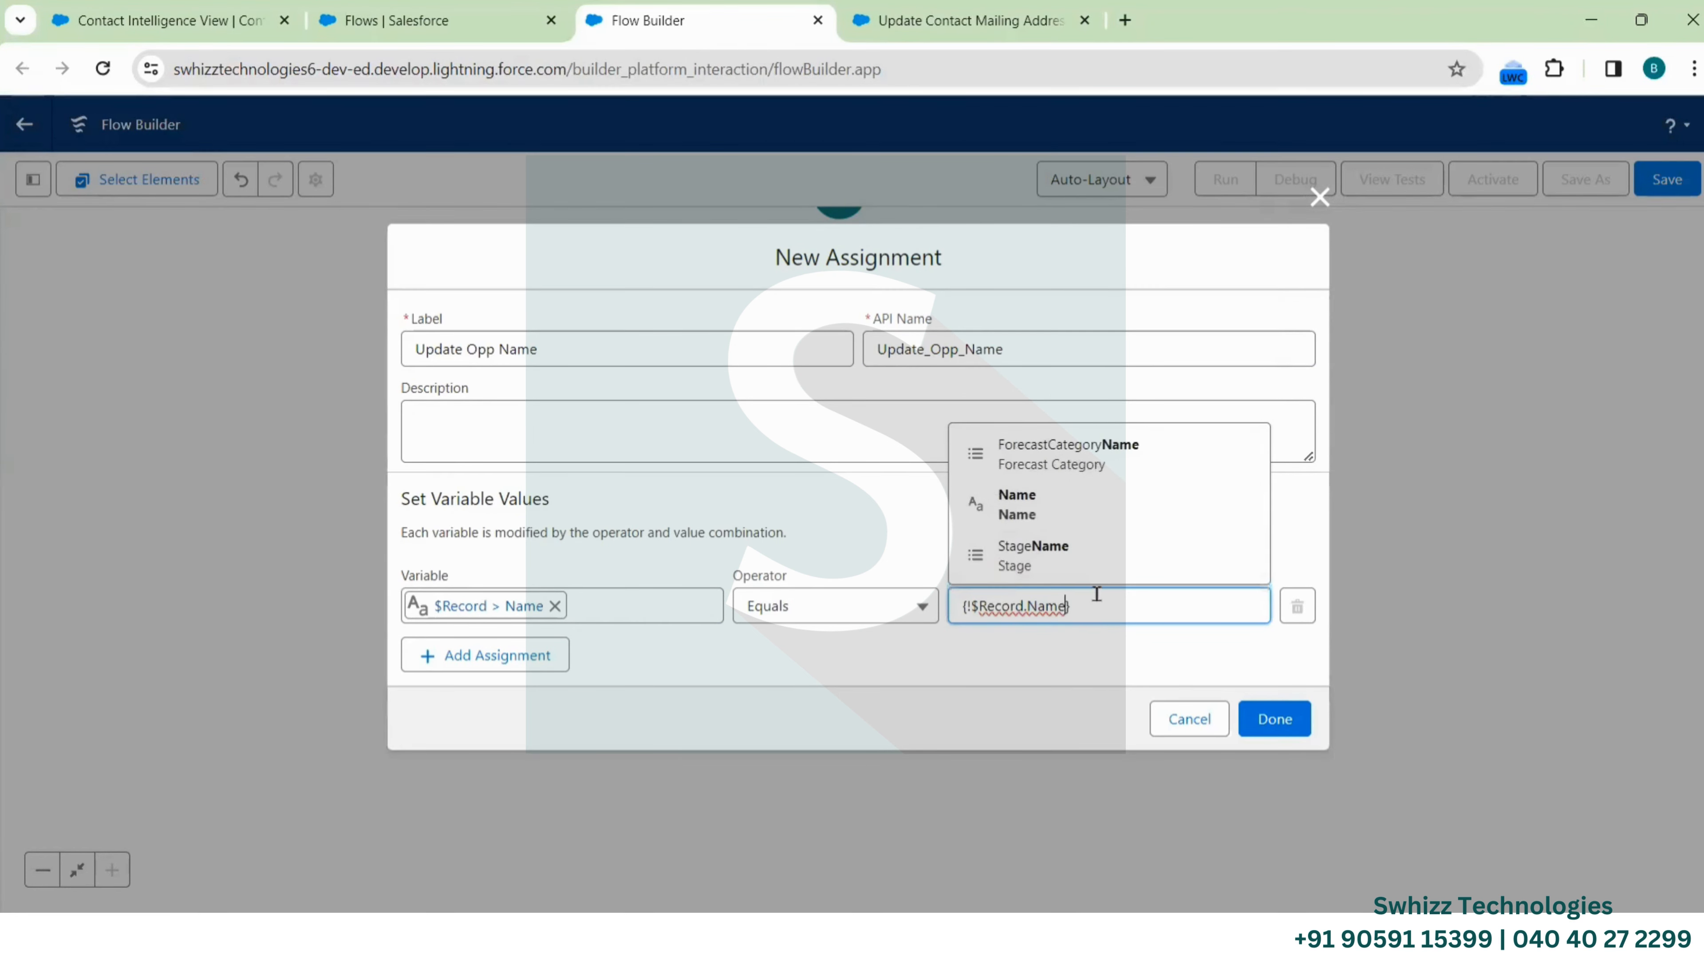
pyautogui.moveTo(1096, 593); pyautogui.dragTo(959, 611)
pyautogui.hotkey('ctrl', 'c')
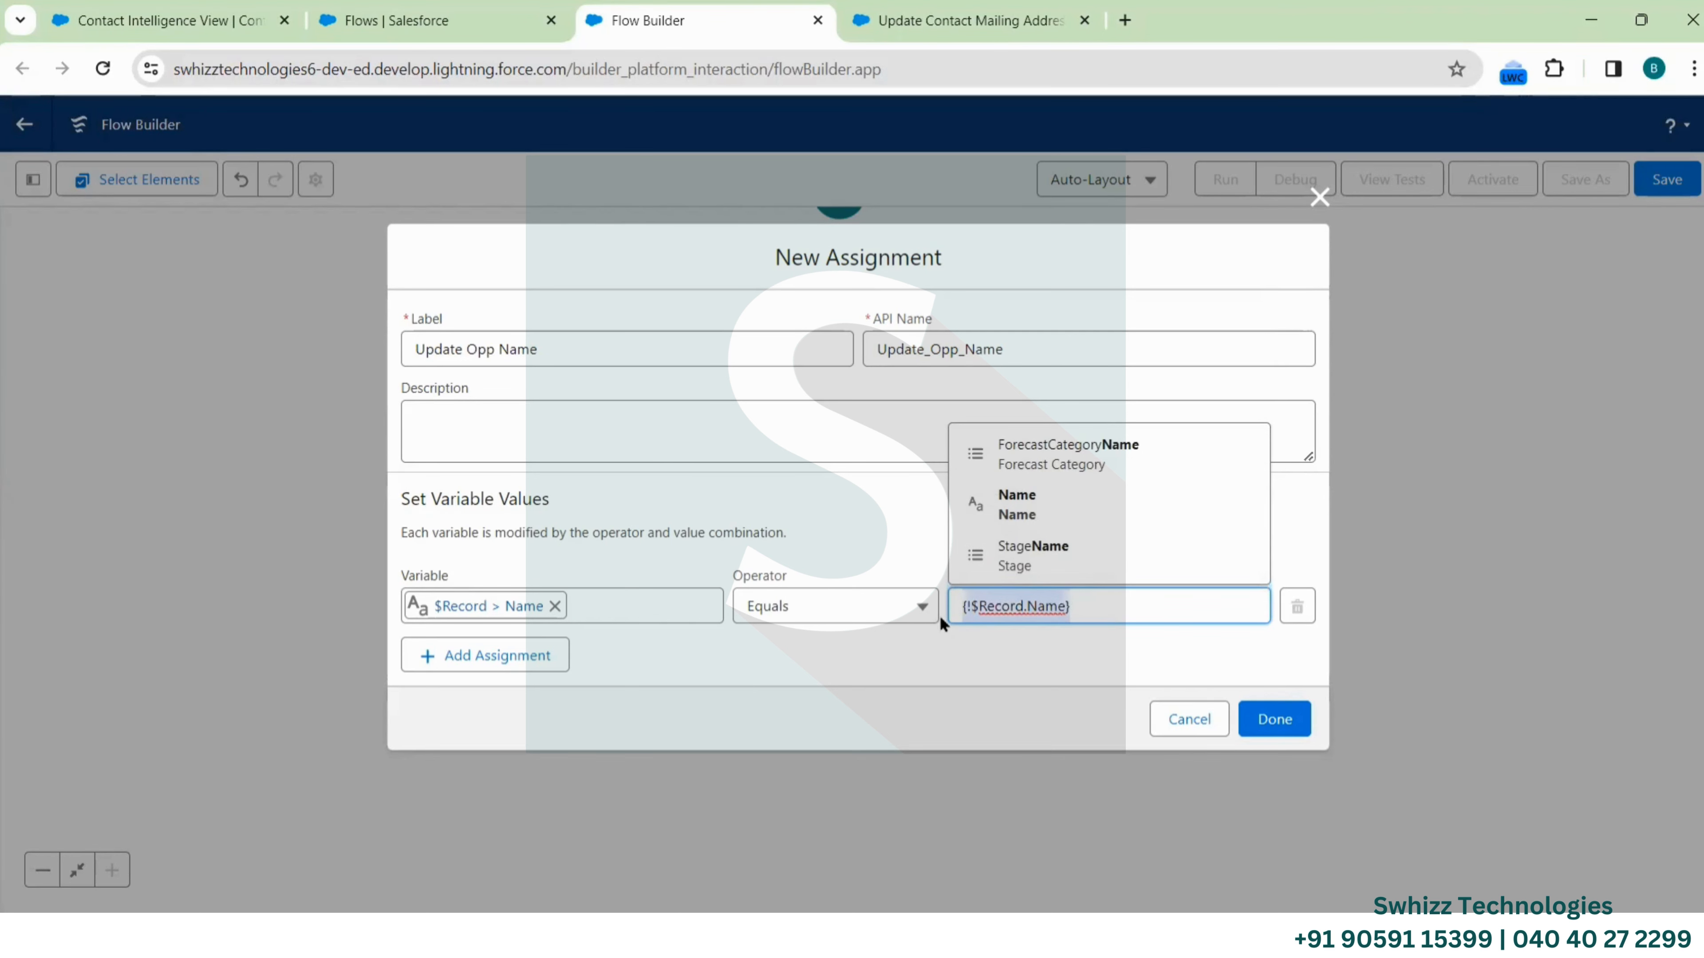
pyautogui.click(1181, 611)
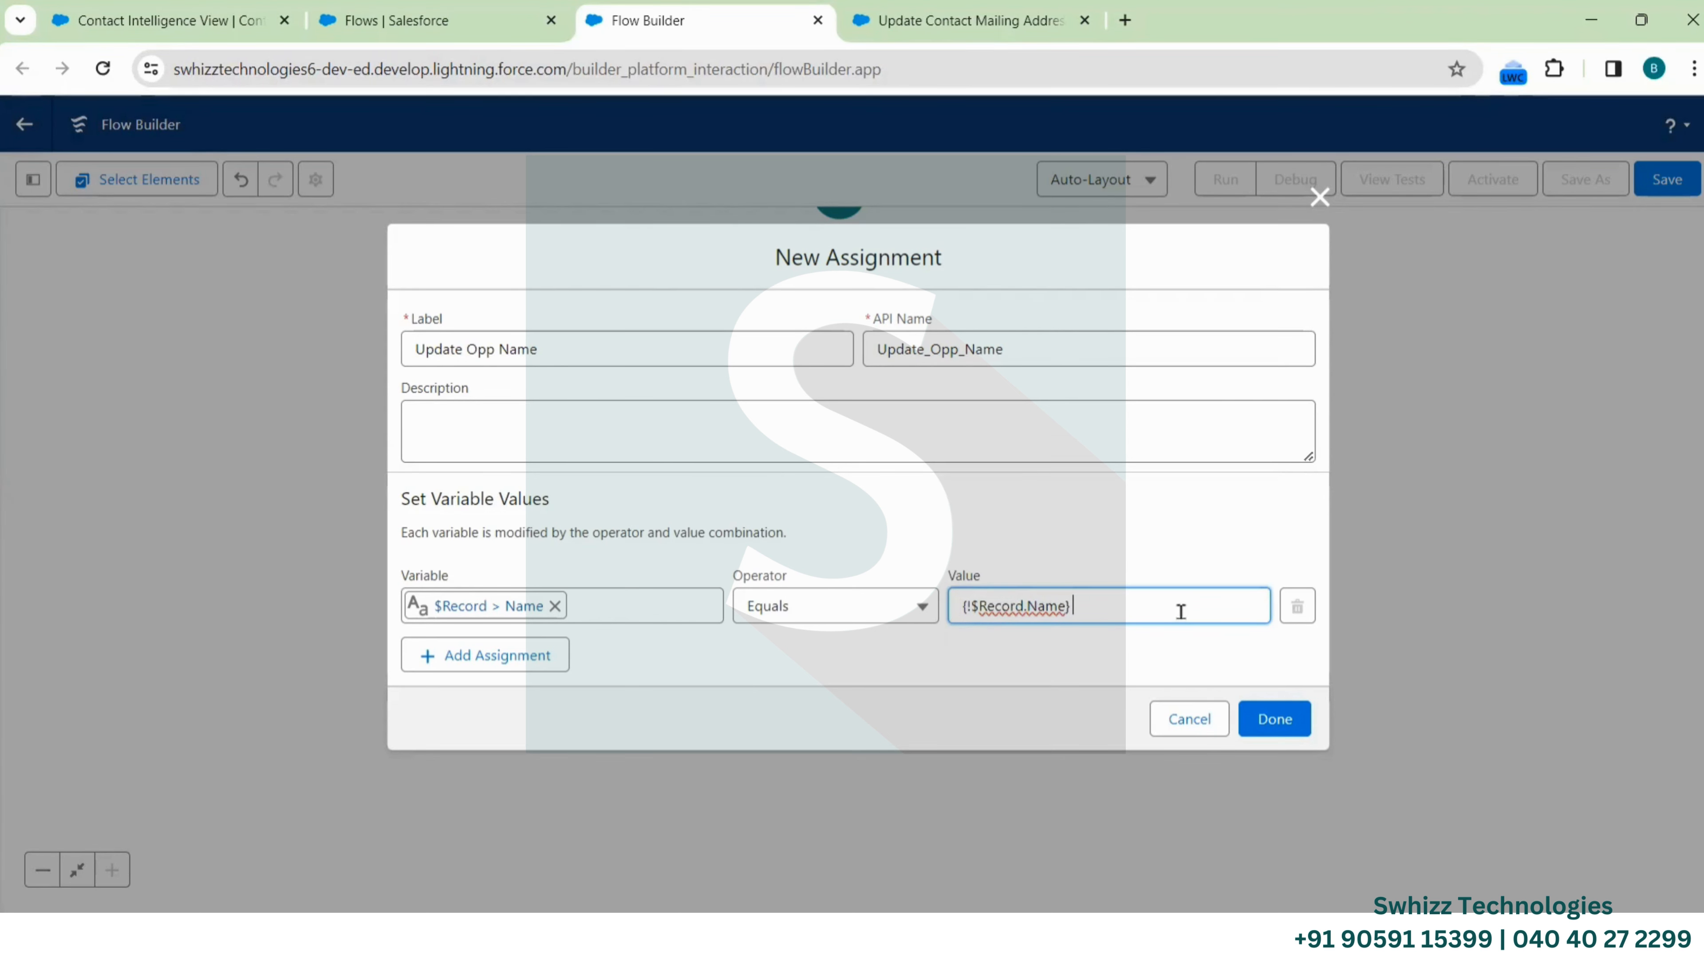
pyautogui.write('-')
pyautogui.hotkey('ctrl', 'v')
pyautogui.doubleClick(1177, 609)
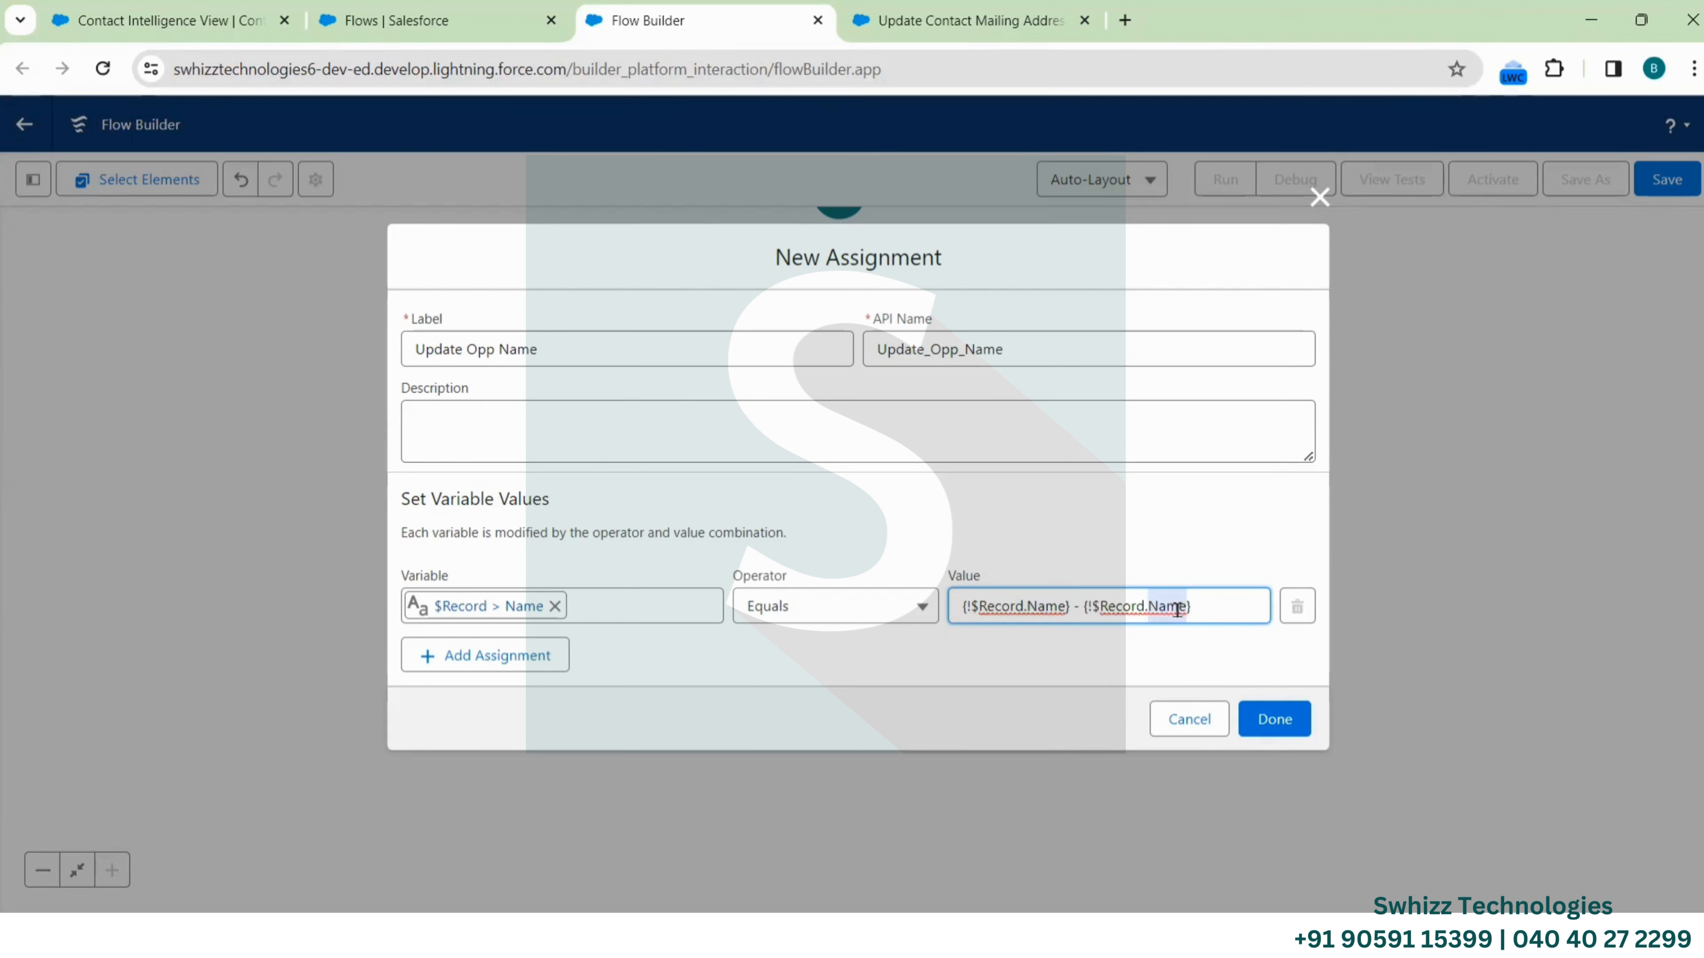
pyautogui.press('BackSpace')
pyautogui.write('Type')
pyautogui.click(1274, 717)
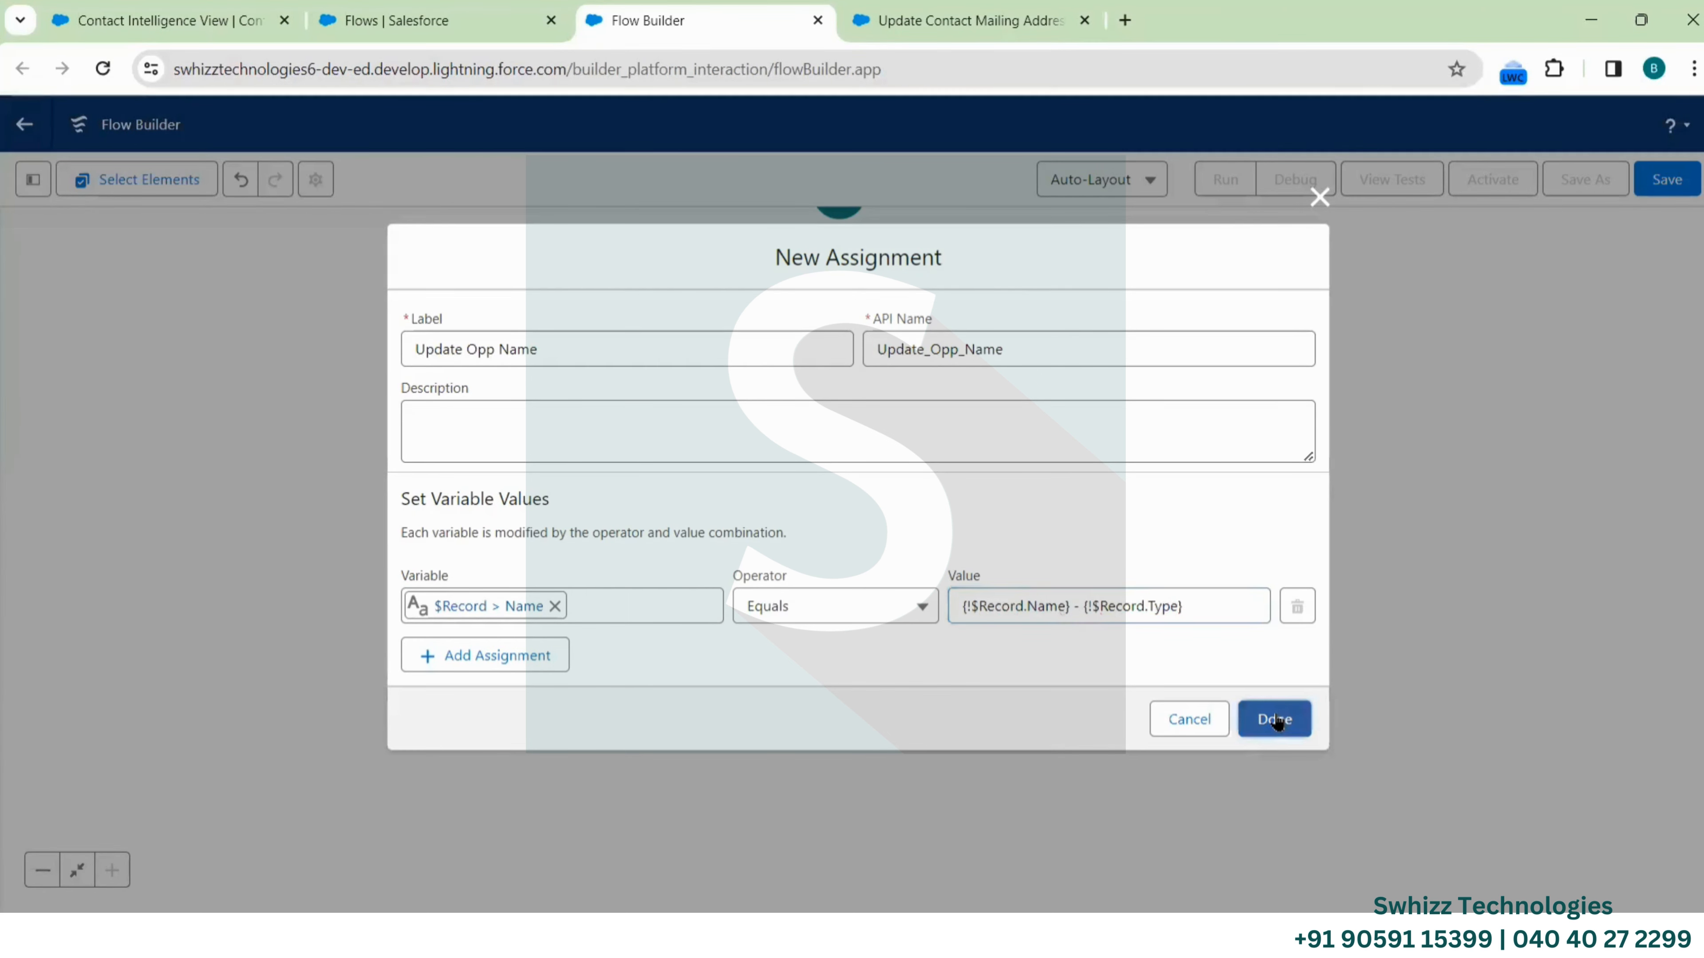
pyautogui.scroll(3, 1050, 472)
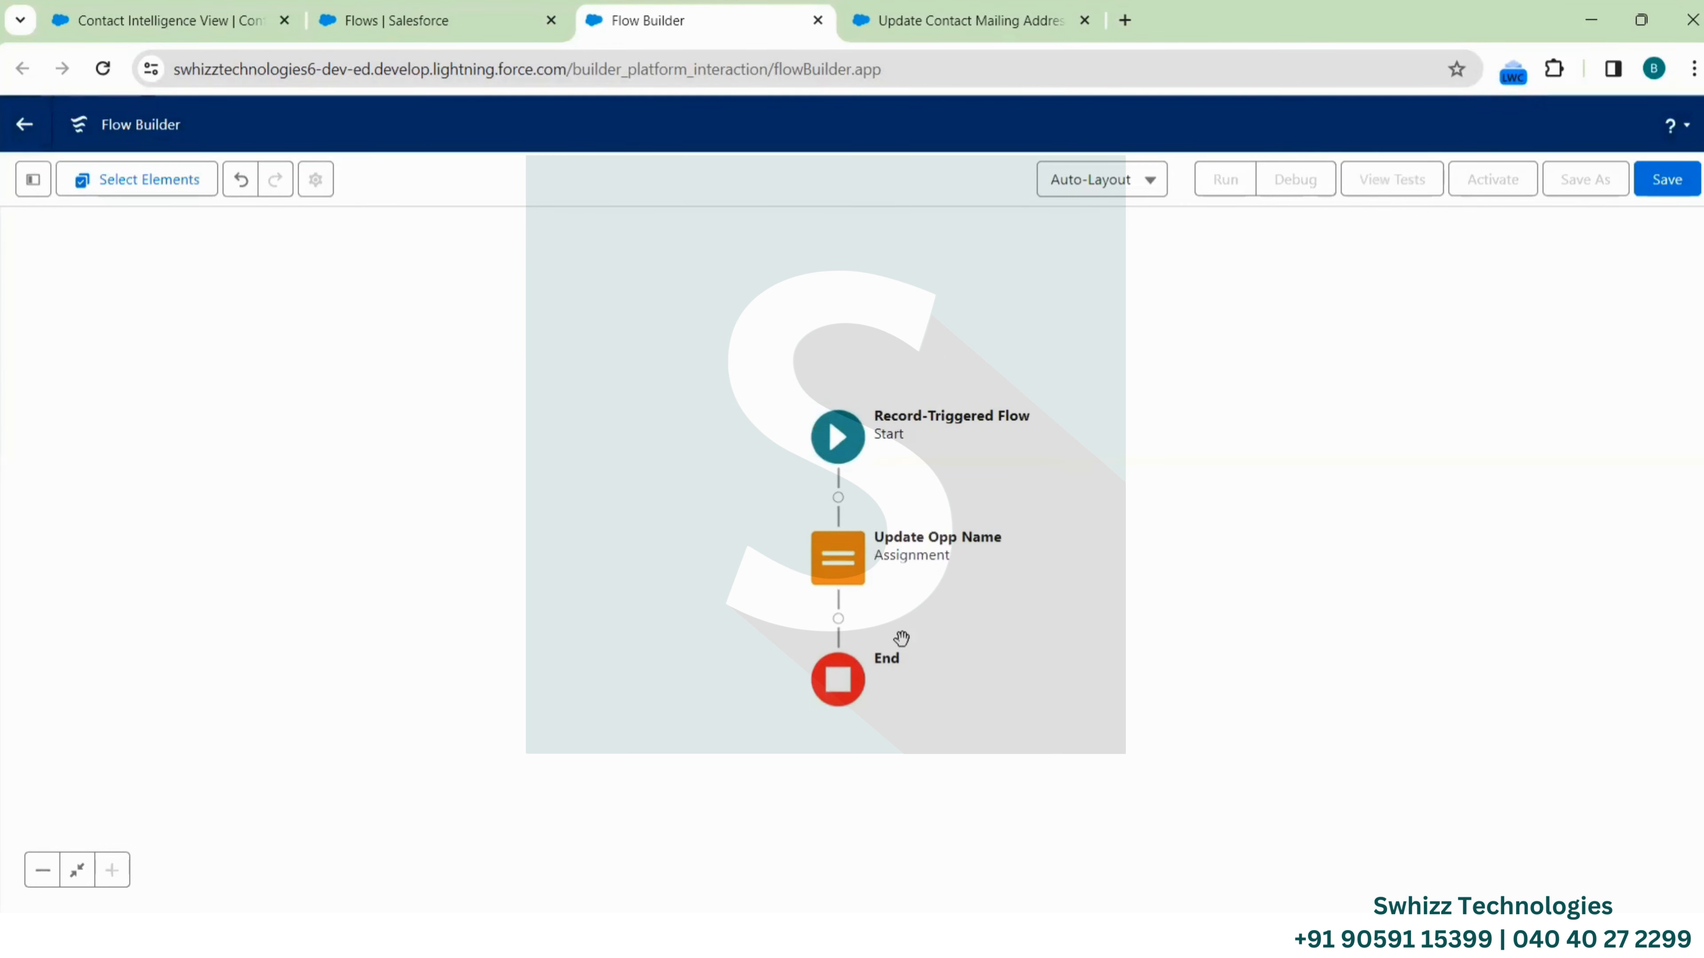
# Save the new flow with label 'Update Opp Records' and an auto-filled API name
pyautogui.click(1669, 190)
pyautogui.click(763, 423)
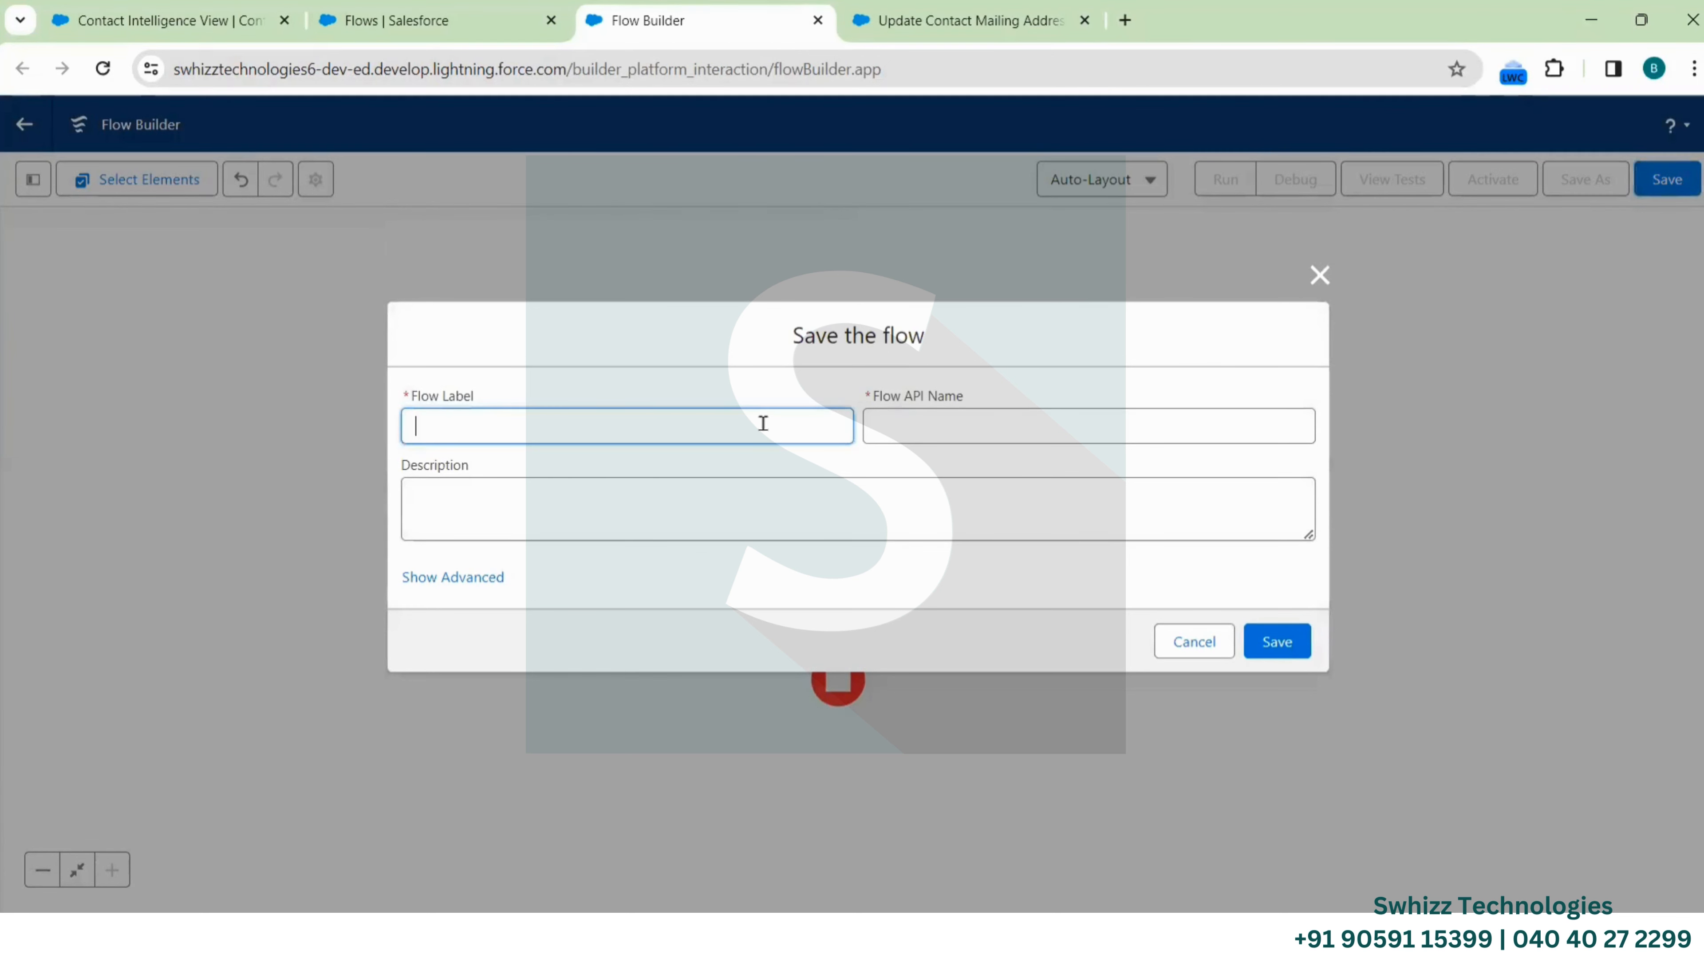
pyautogui.write('Update OPP')
pyautogui.press('BackSpace')
pyautogui.press('BackSpace')
pyautogui.write('Records')
pyautogui.click(886, 428)
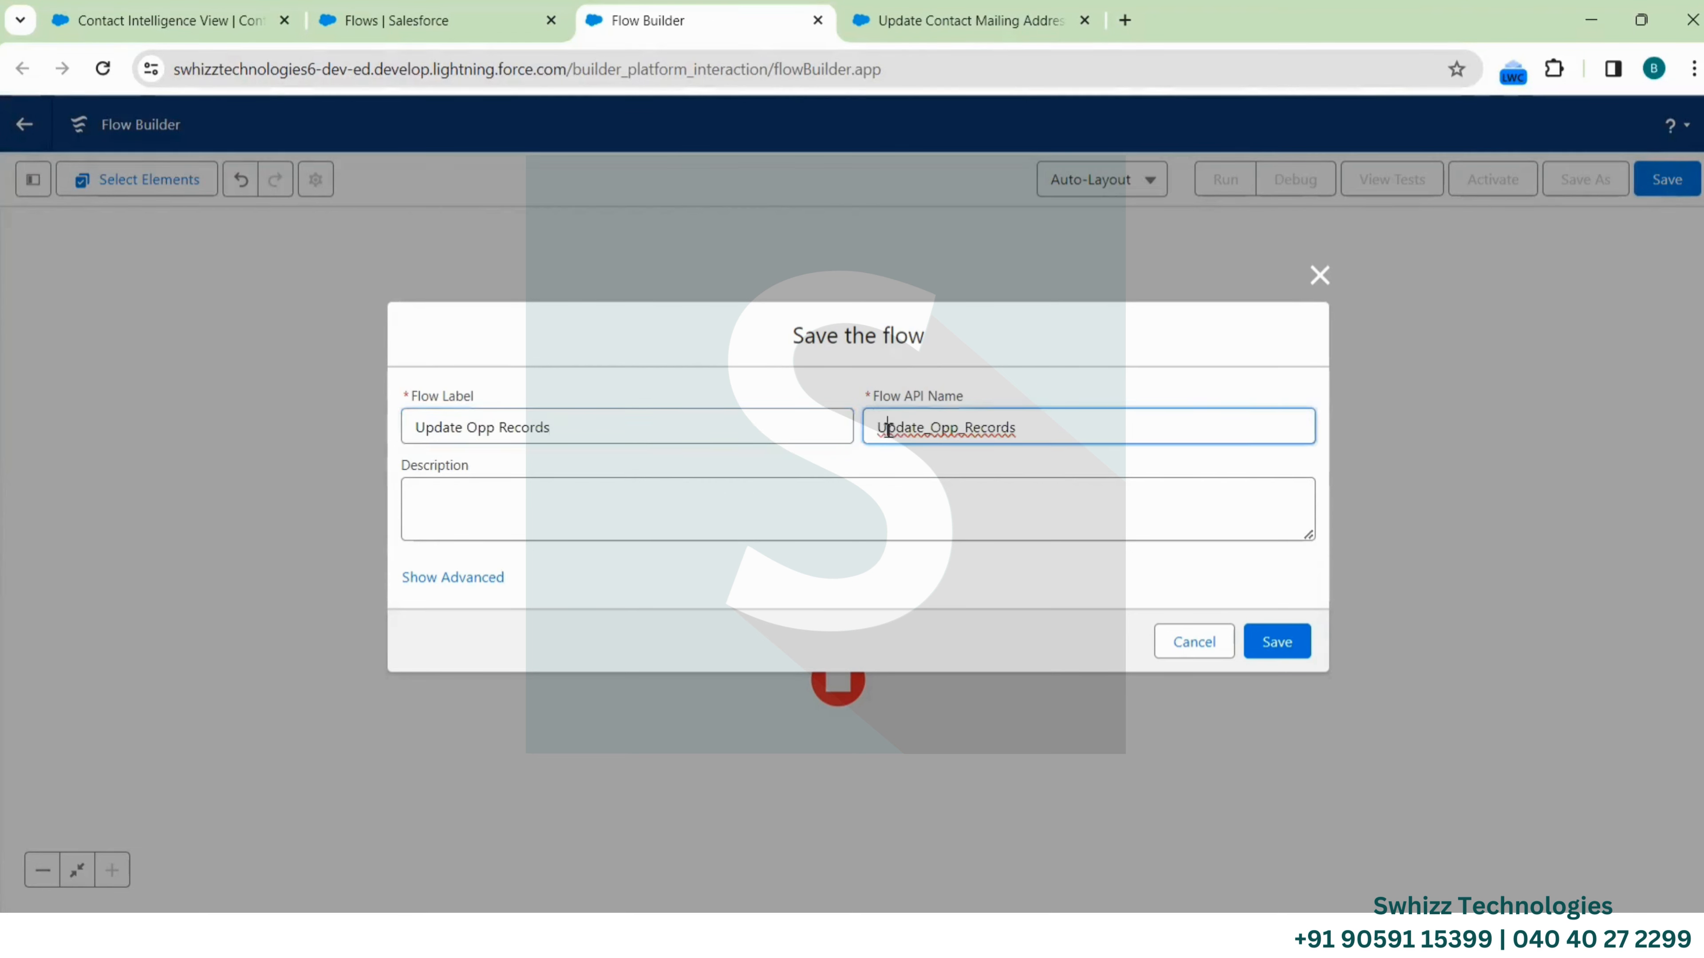
pyautogui.click(1275, 643)
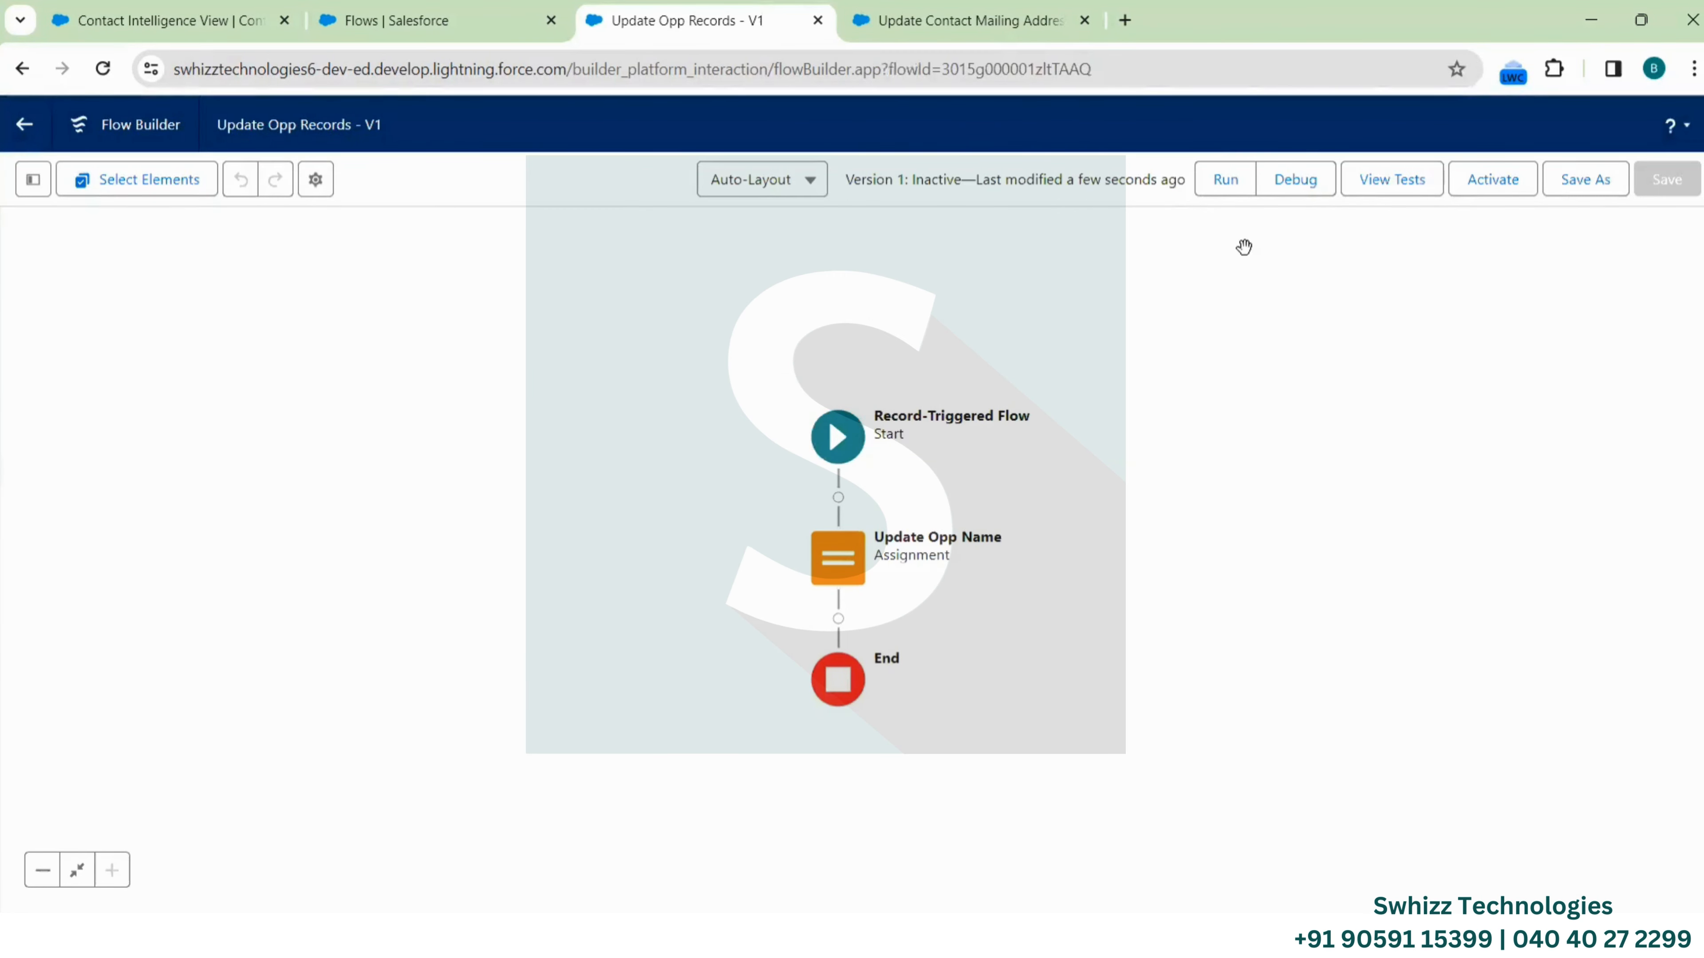
# Set up a debug run as if the record were updated, triggered by Test Opportunity
pyautogui.click(1297, 184)
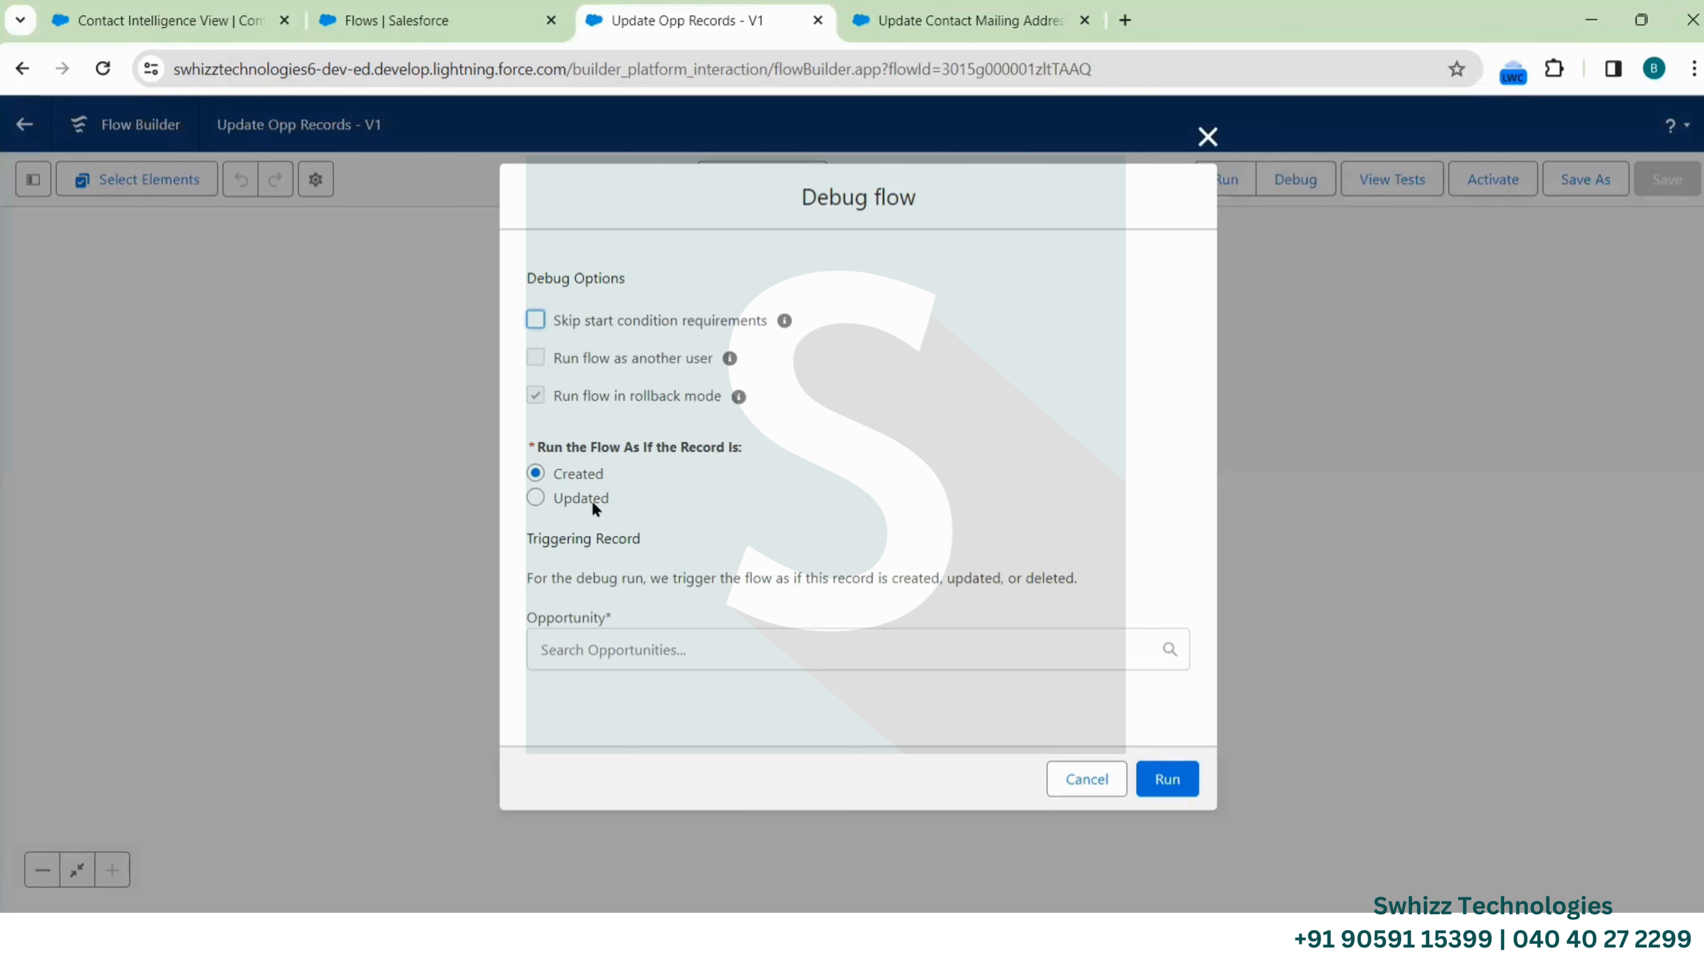
pyautogui.click(535, 498)
pyautogui.click(720, 651)
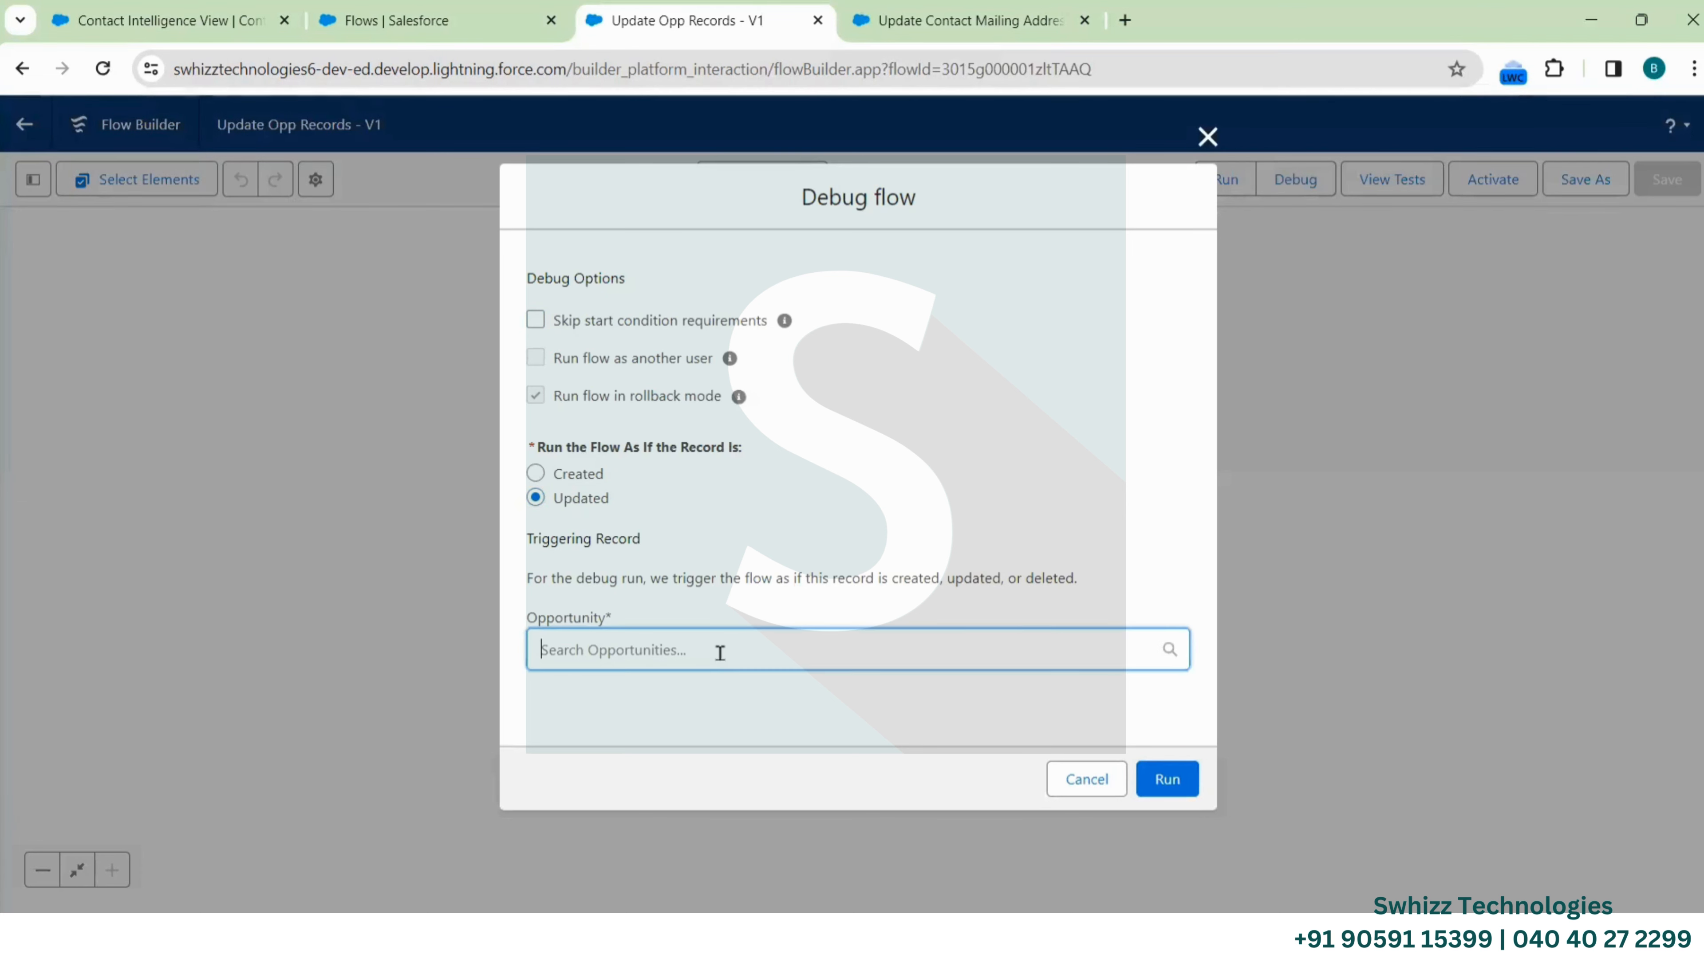
pyautogui.scroll(-1, 778, 674)
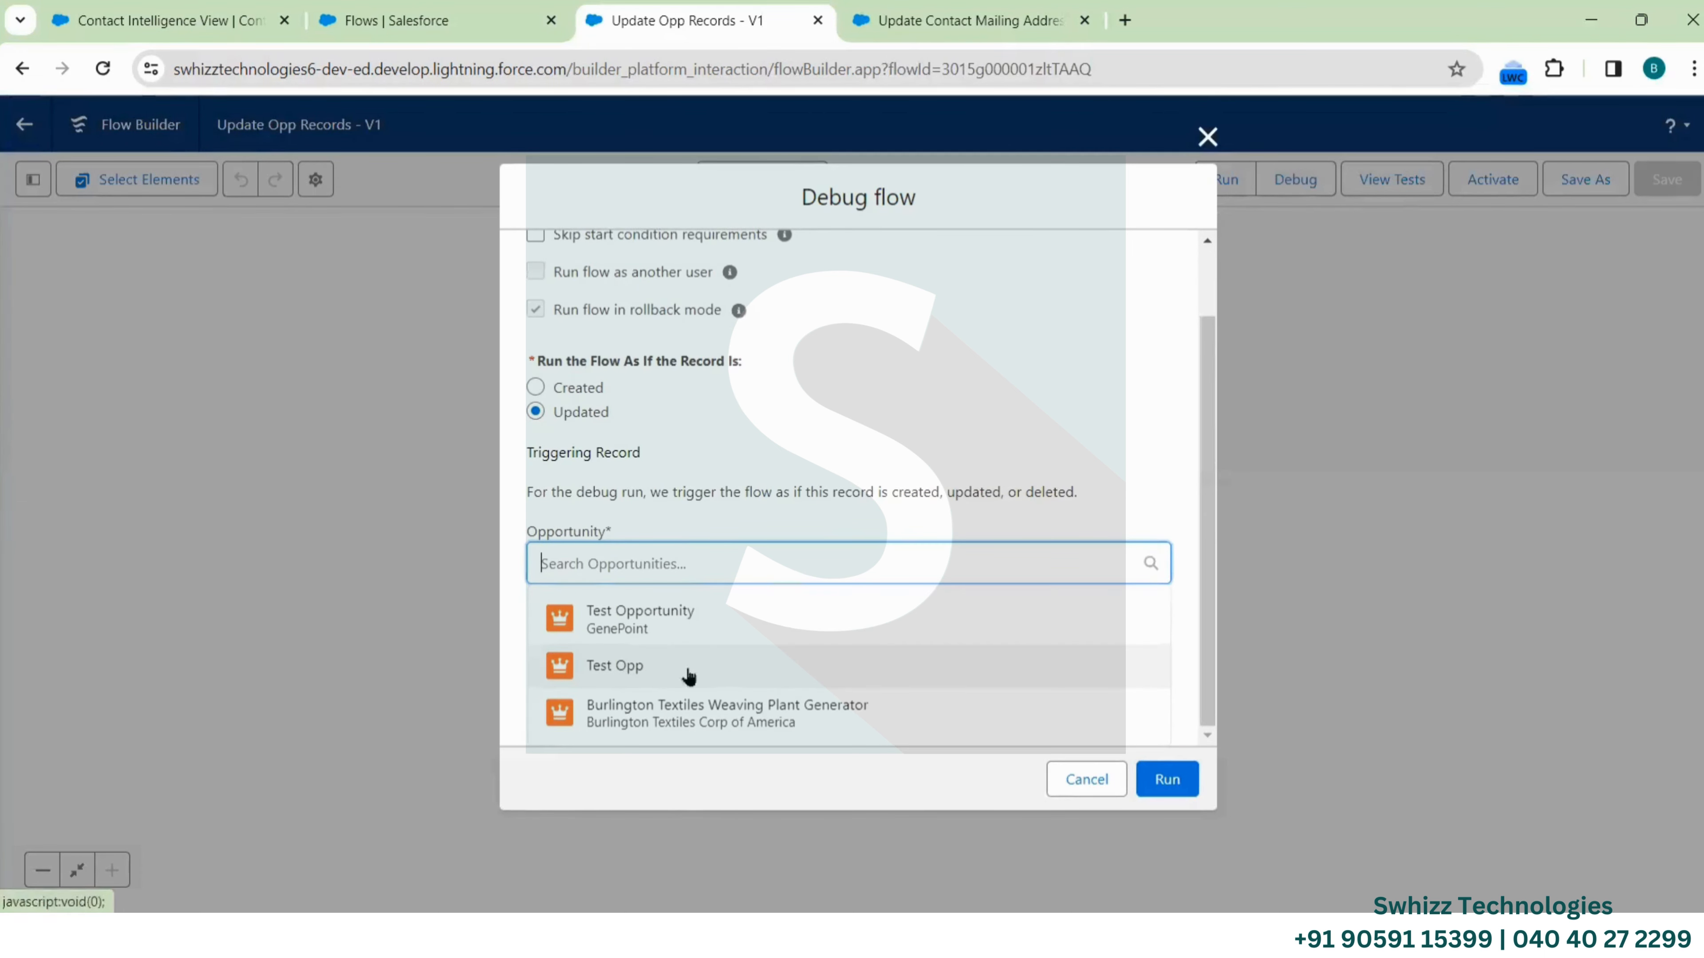
pyautogui.click(702, 615)
# Set the test record's Opportunity Type to New Customer and run the debug
pyautogui.scroll(-1, 884, 666)
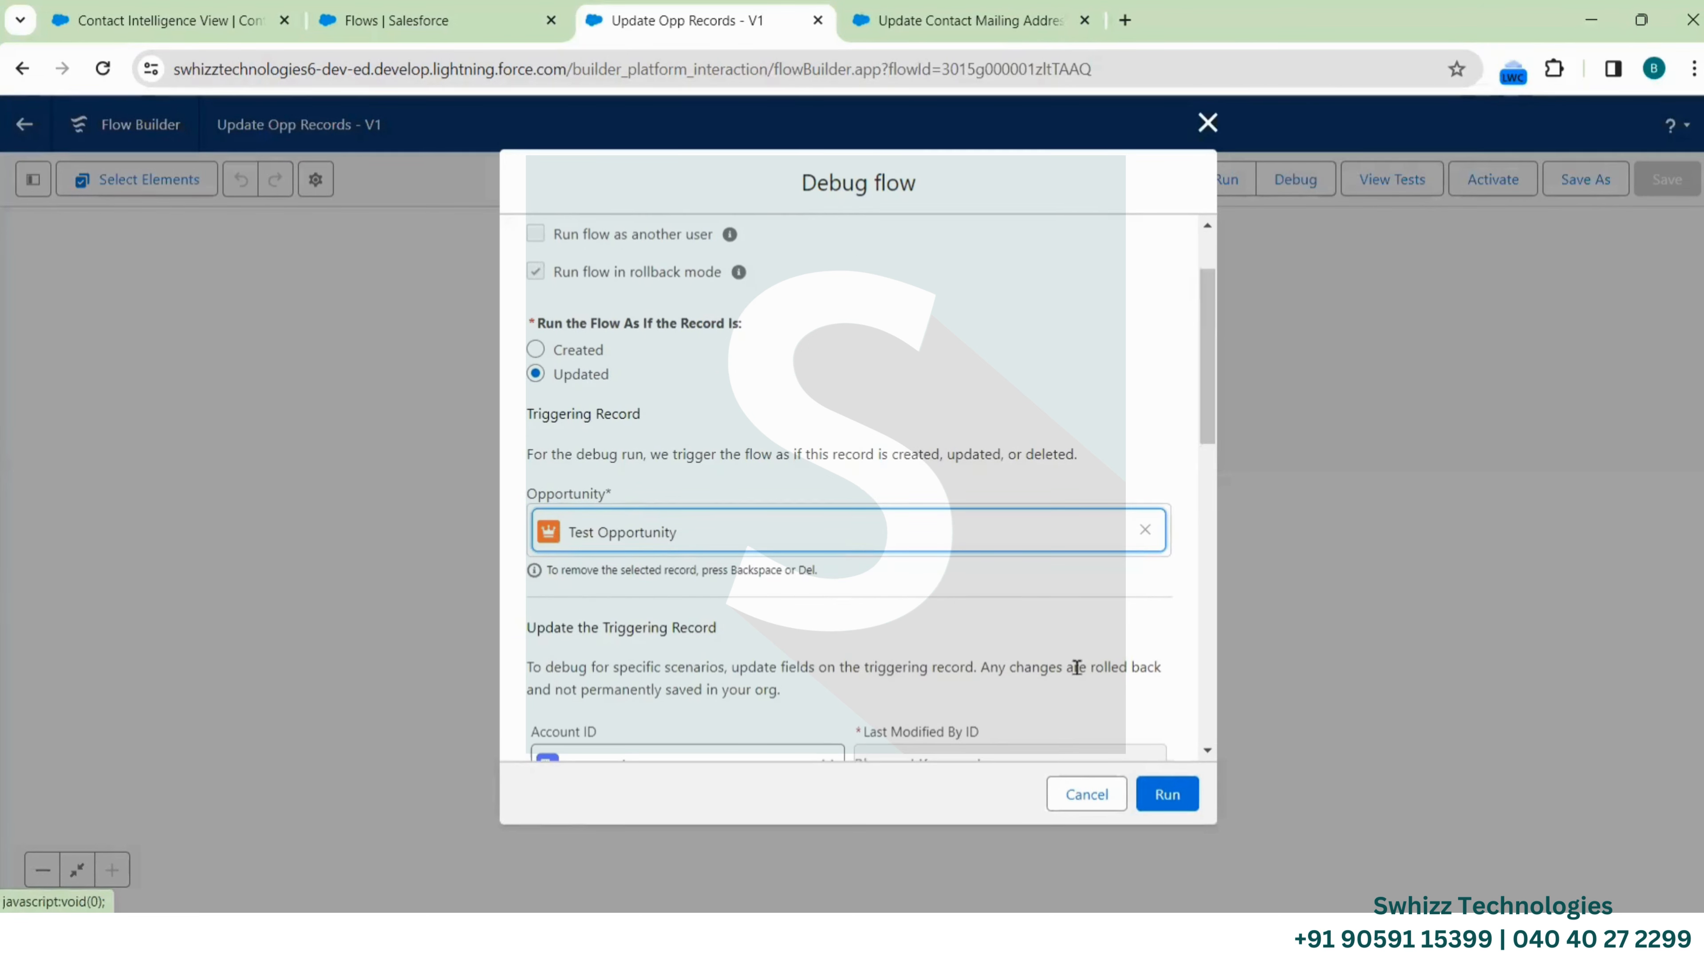
pyautogui.scroll(-10, 844, 620)
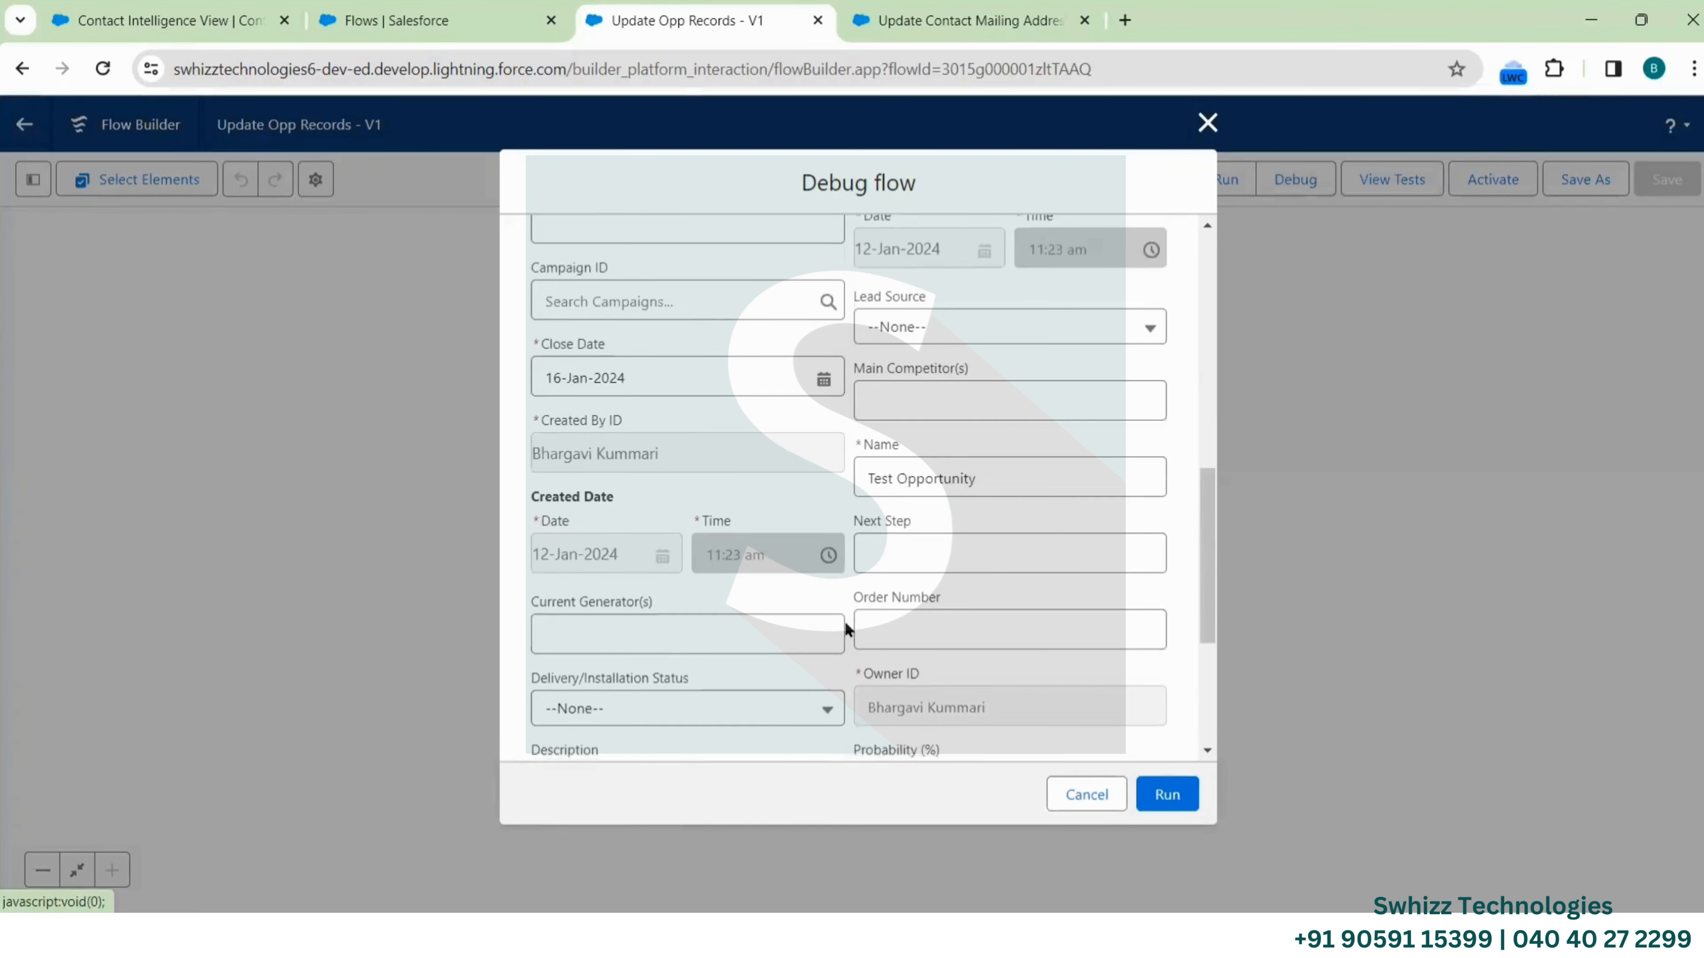
pyautogui.scroll(-3, 846, 626)
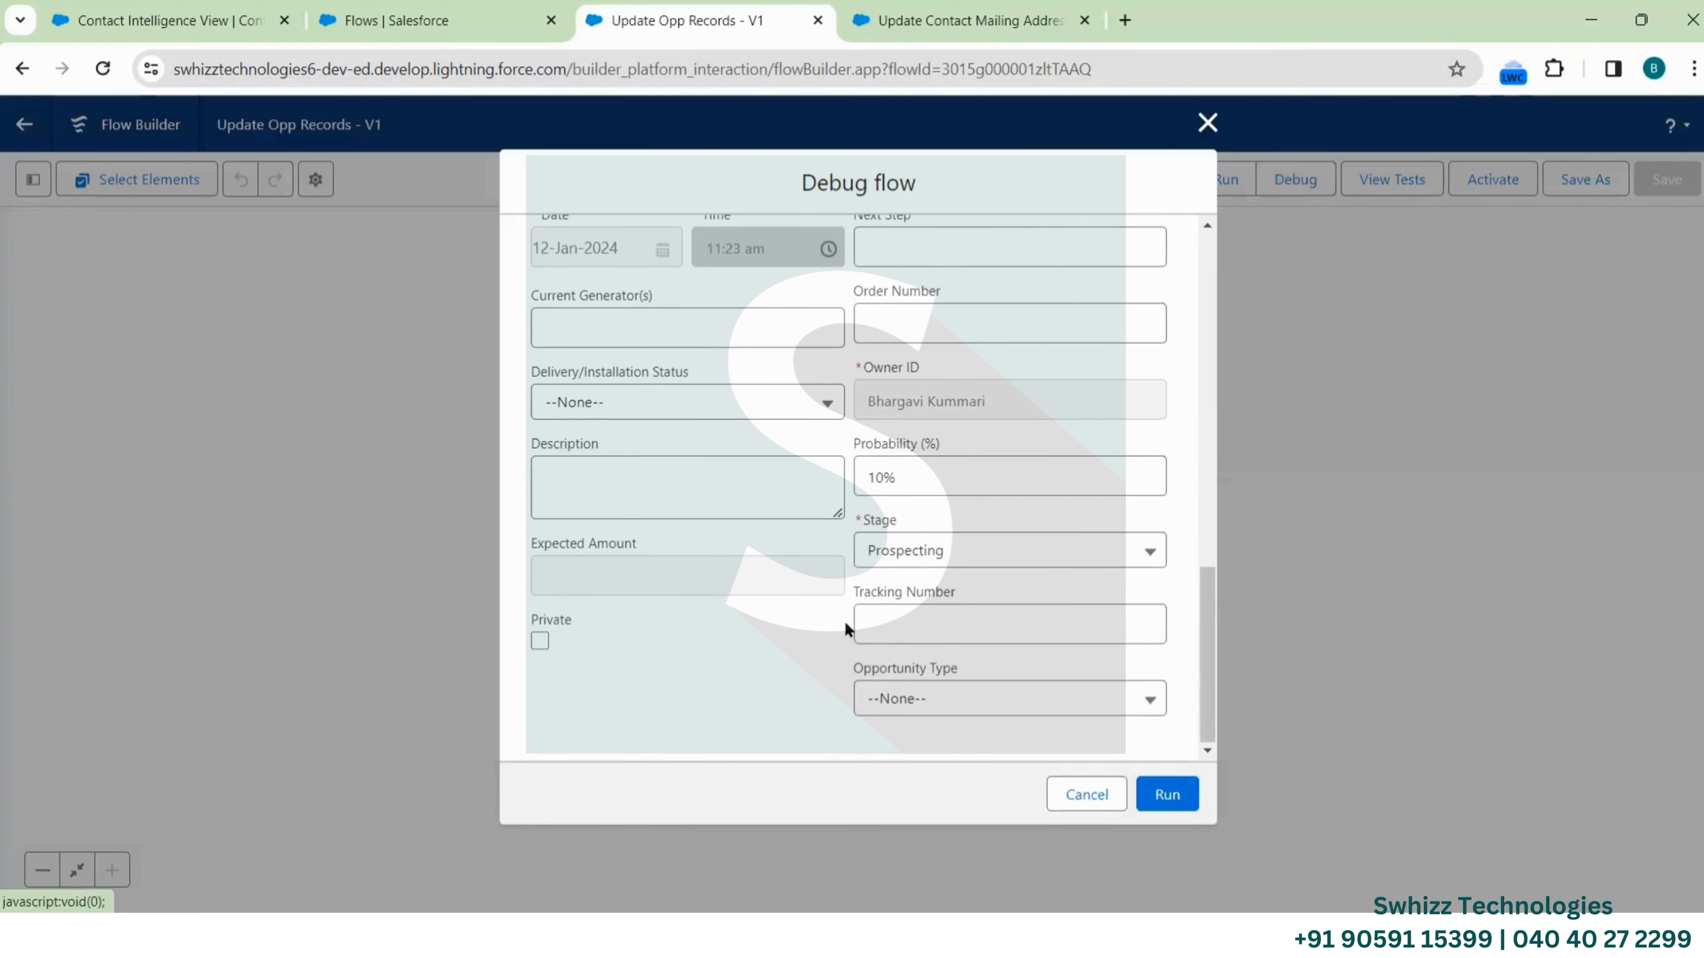
pyautogui.click(972, 702)
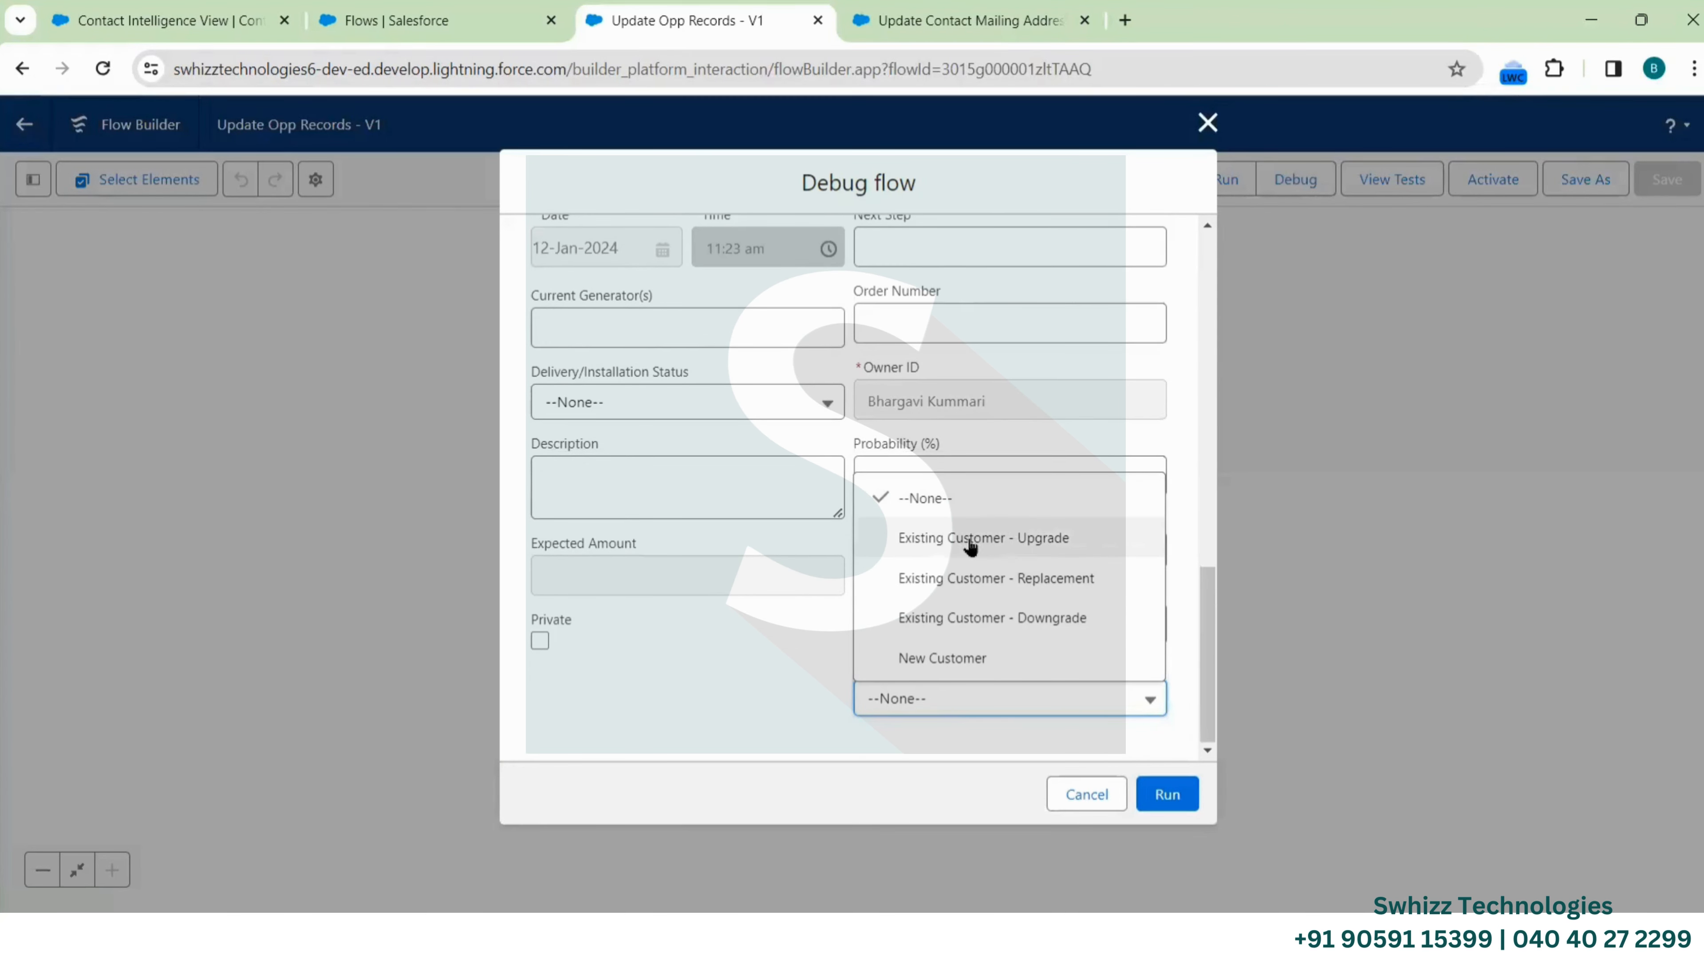
pyautogui.click(954, 658)
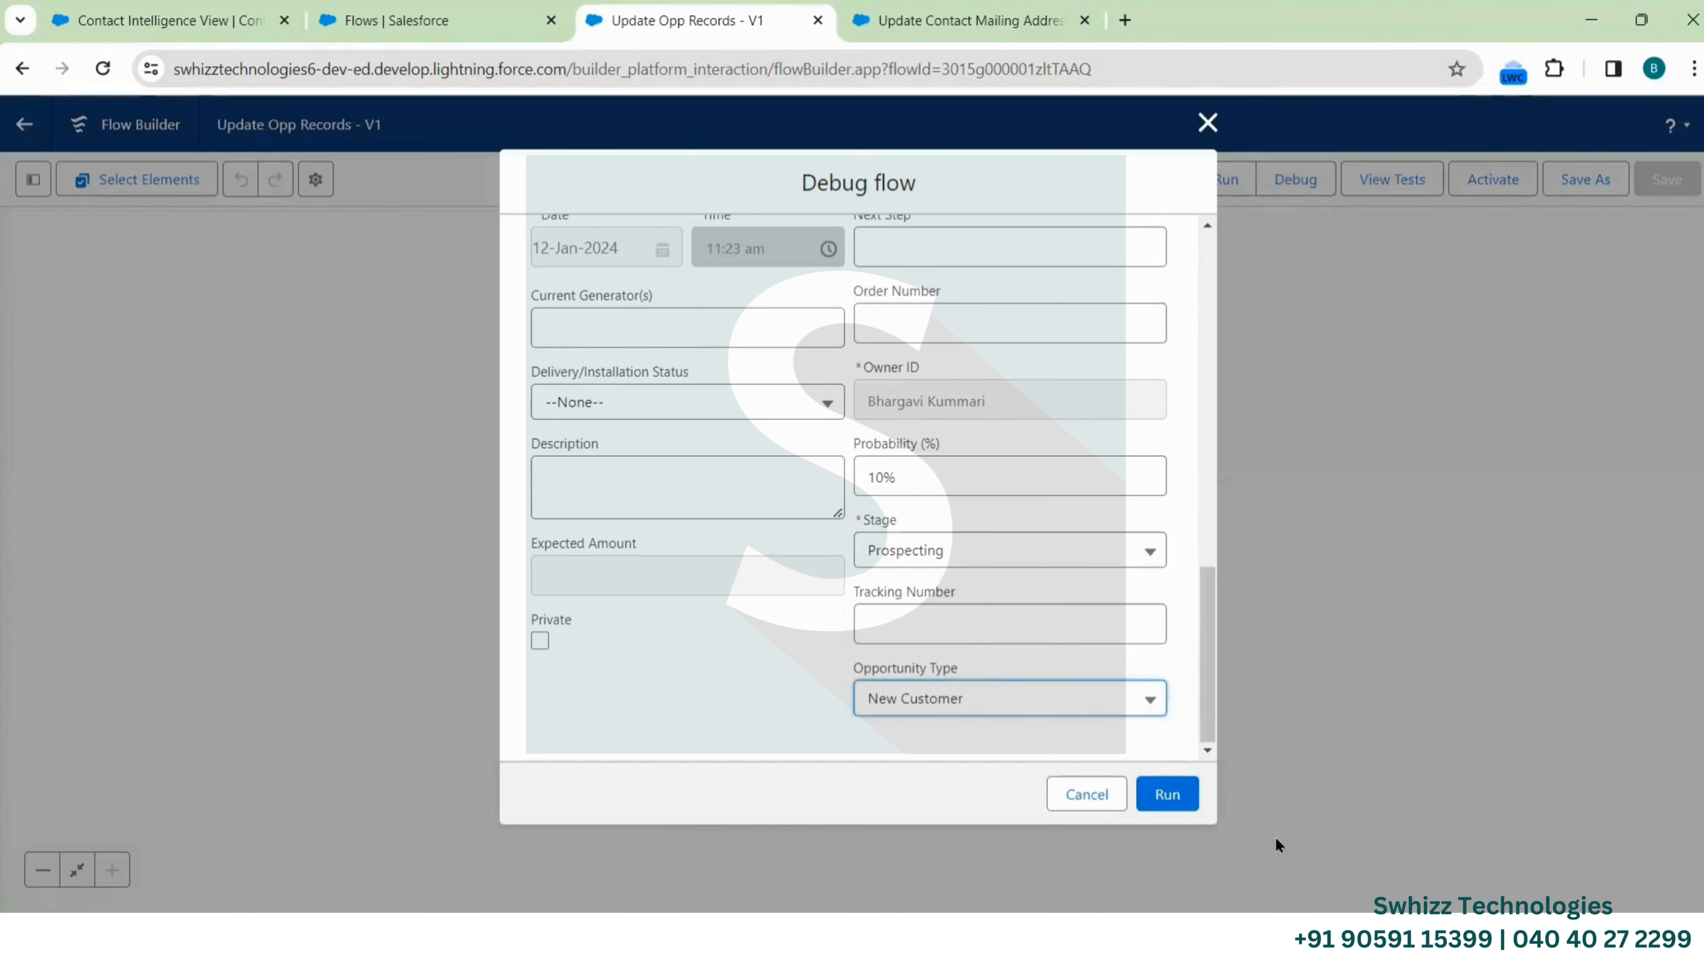
pyautogui.click(1183, 804)
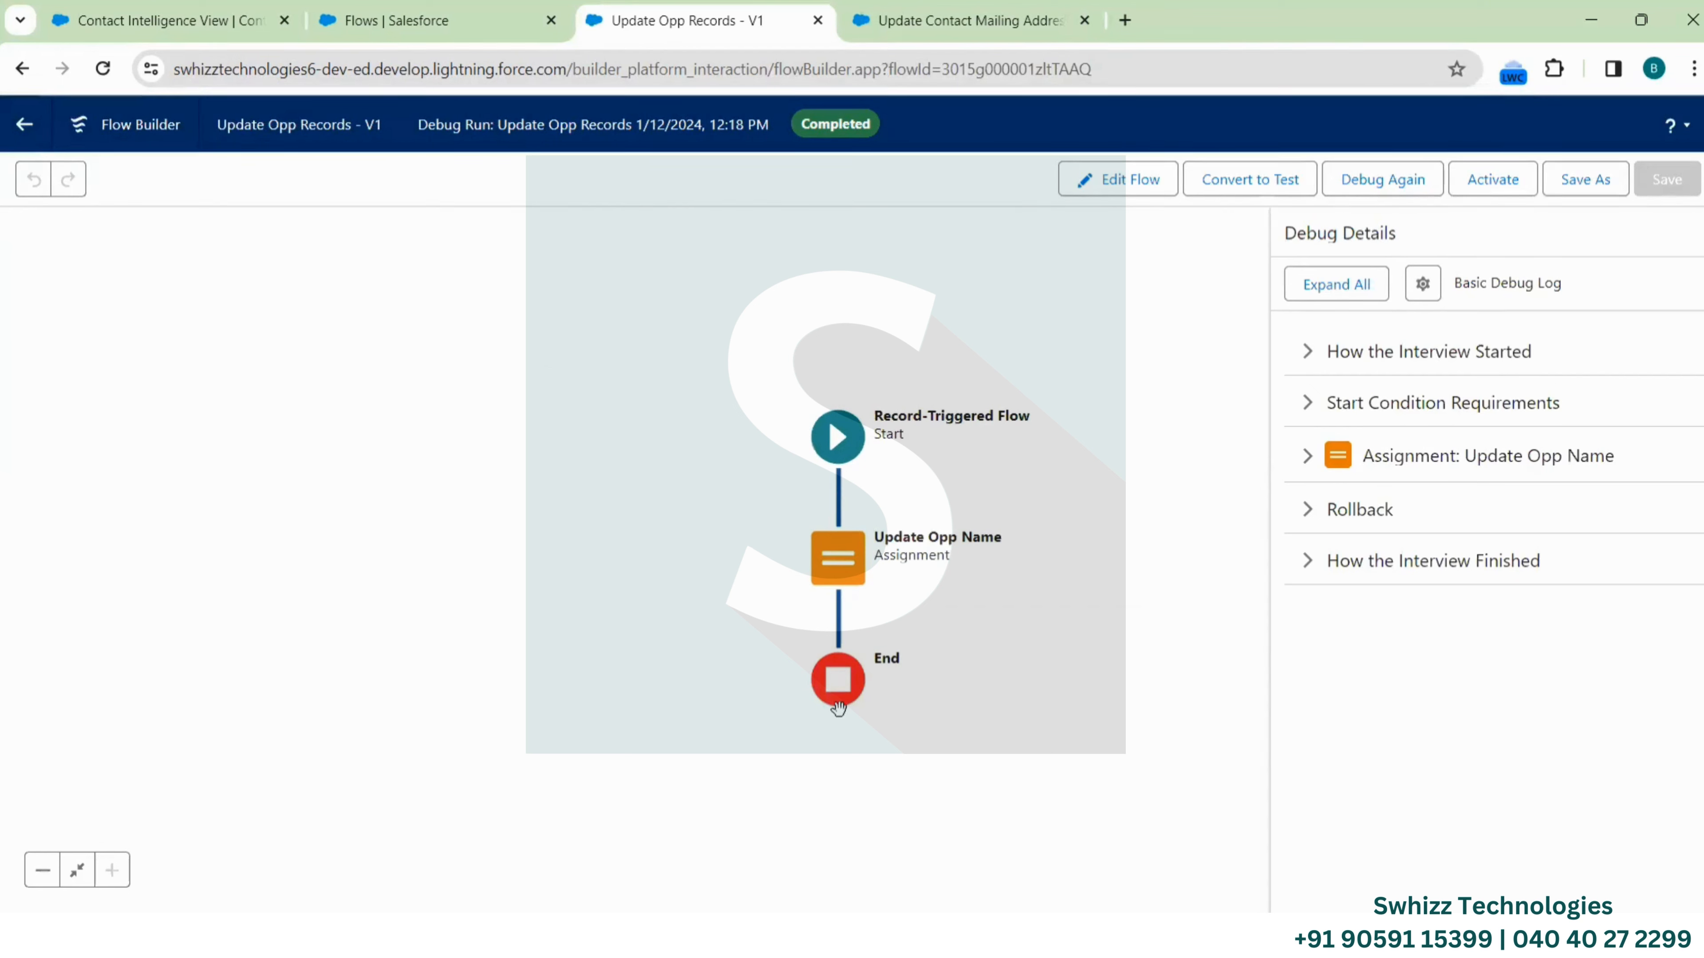
# Expand How the Interview Started and Start Condition Requirements, highlighting the triggering record ID
pyautogui.click(1304, 363)
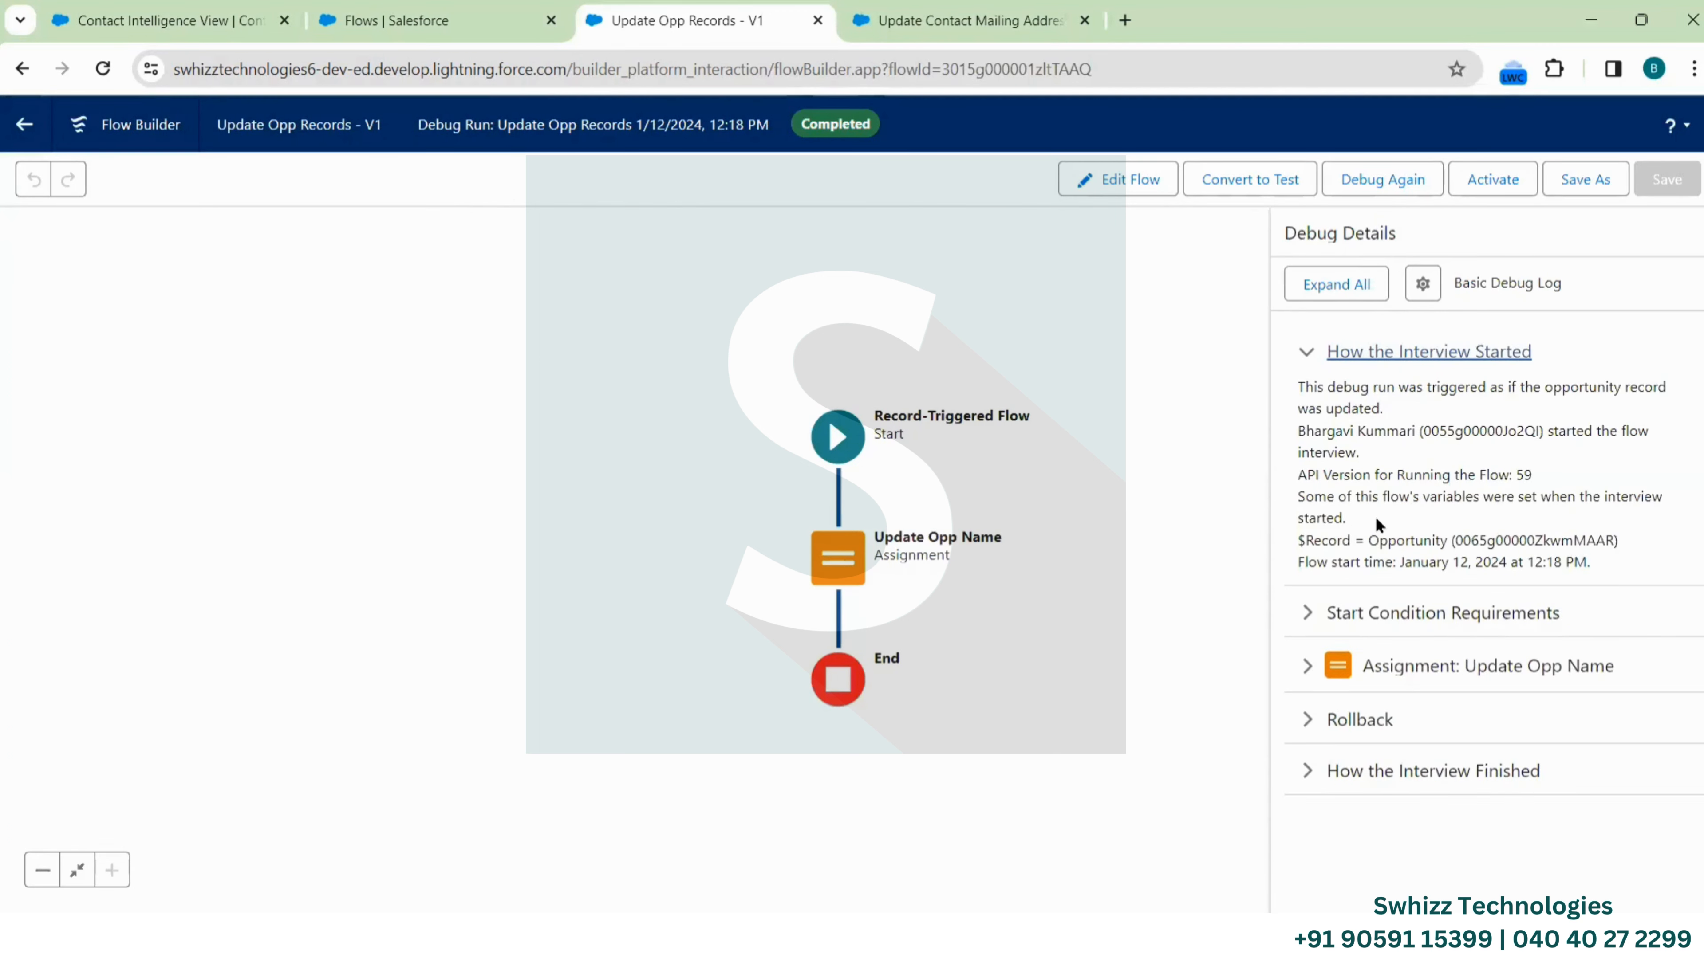
pyautogui.doubleClick(1523, 540)
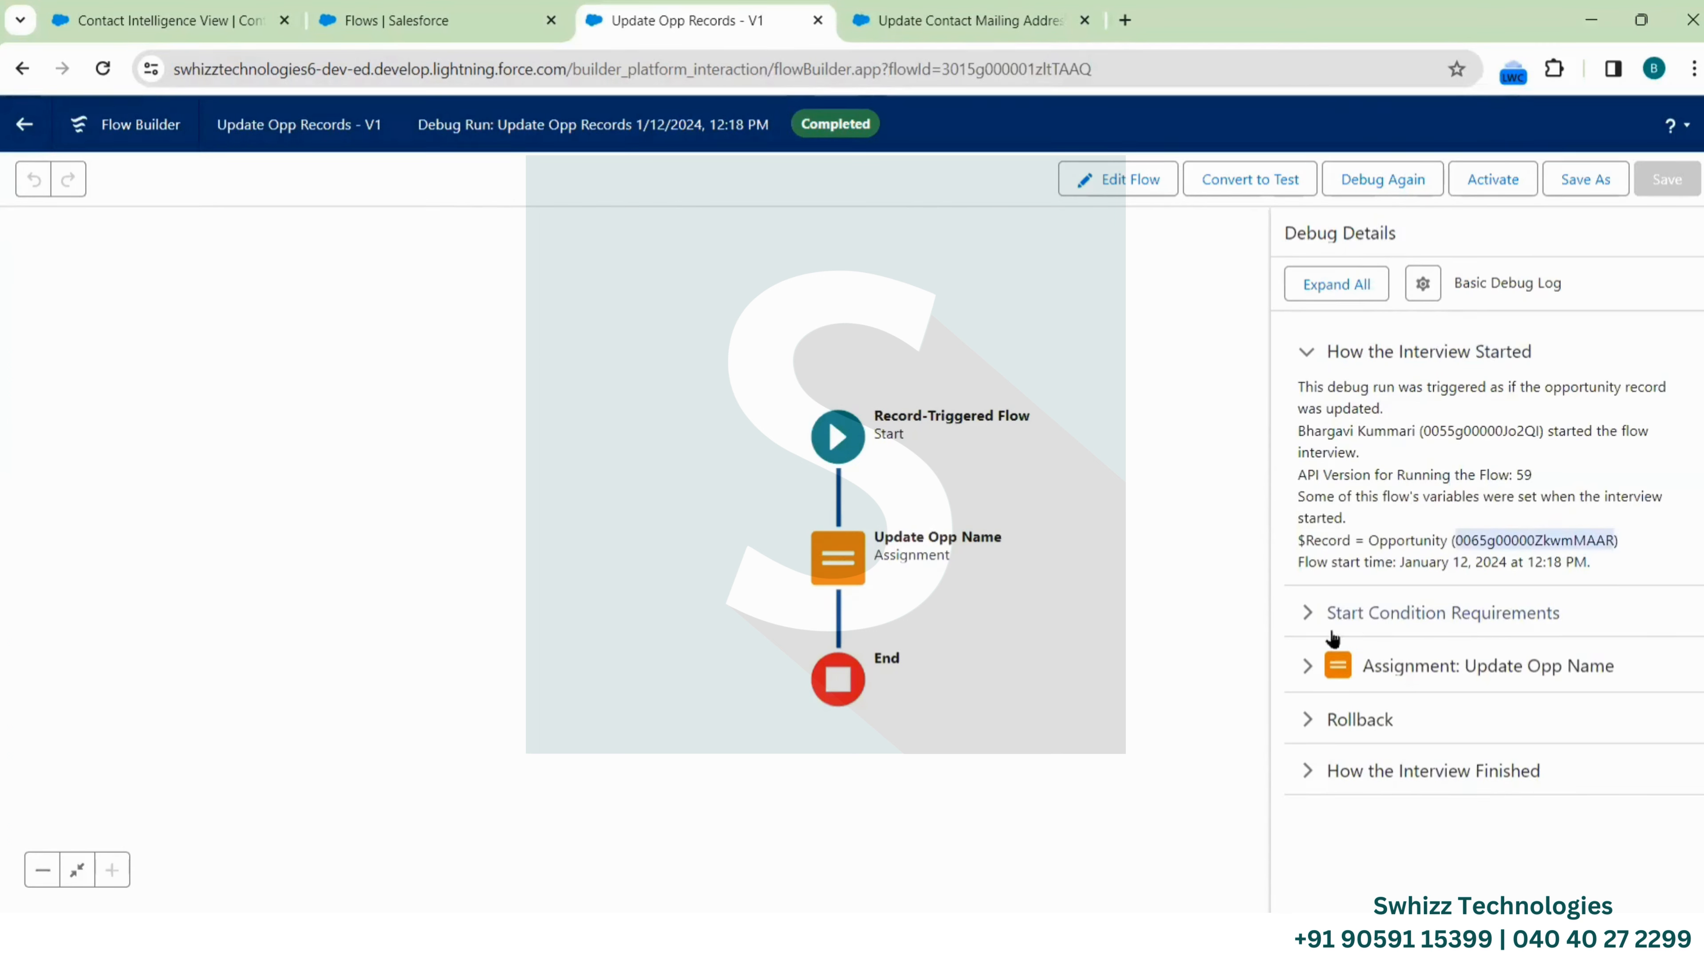
pyautogui.click(1305, 621)
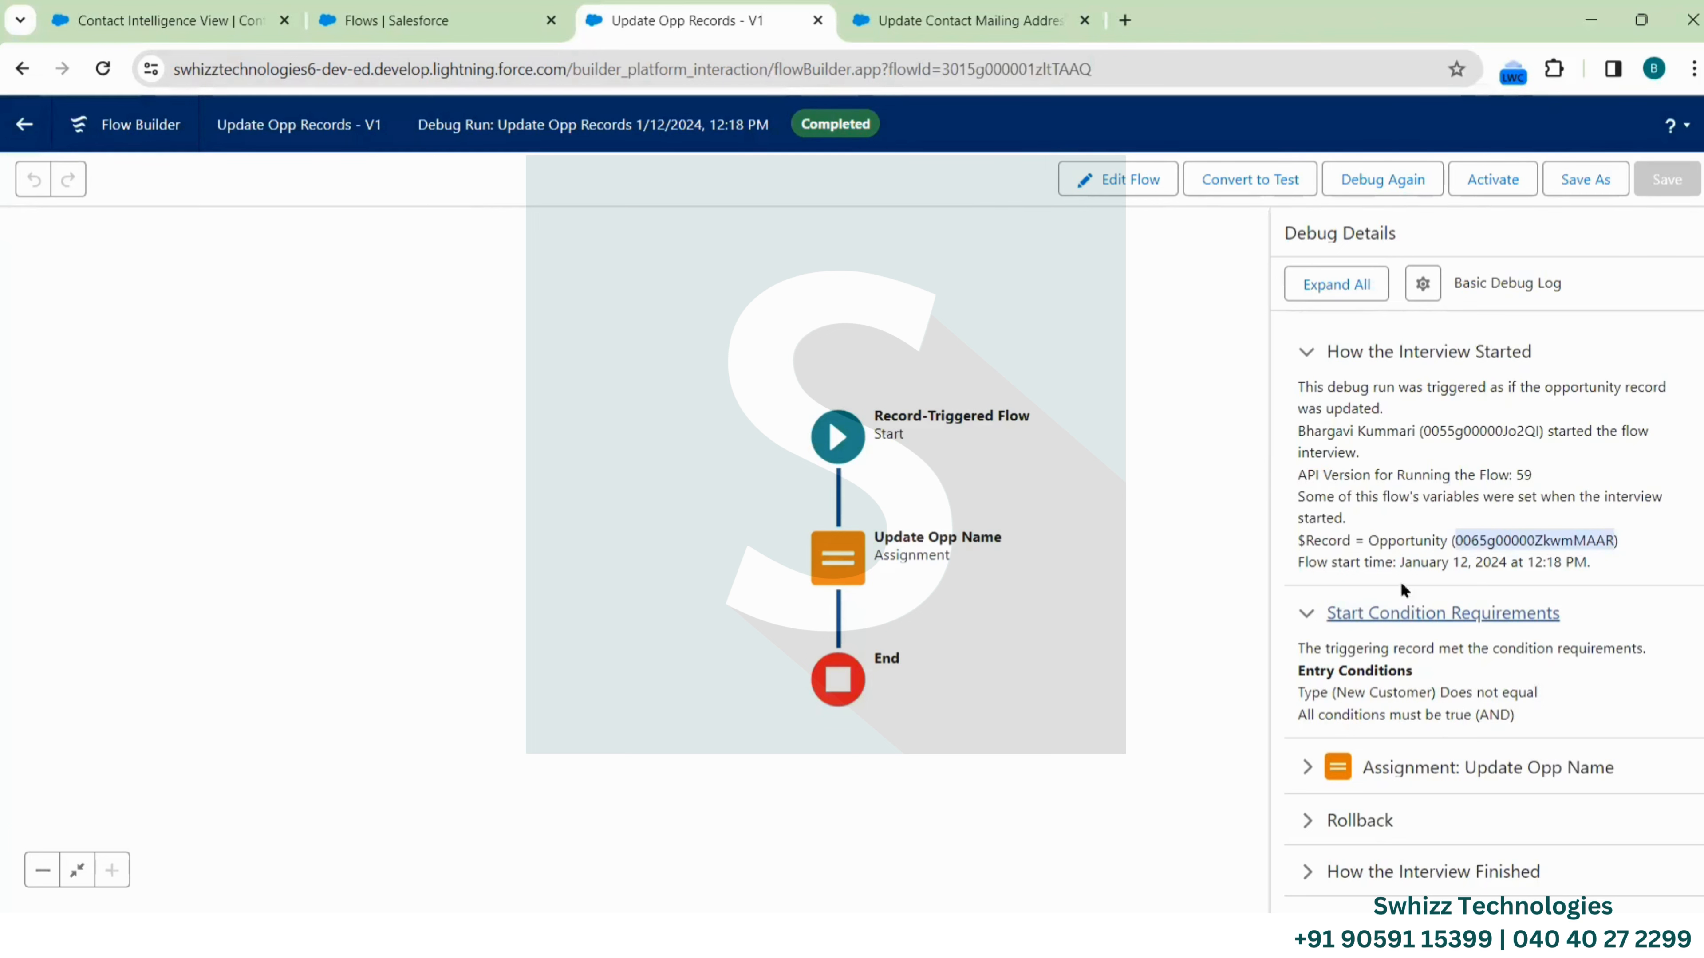
# Check that Update Opp Name assigns 'Test Opportunity - New Customer', review Rollback, and activate the flow
pyautogui.click(1305, 769)
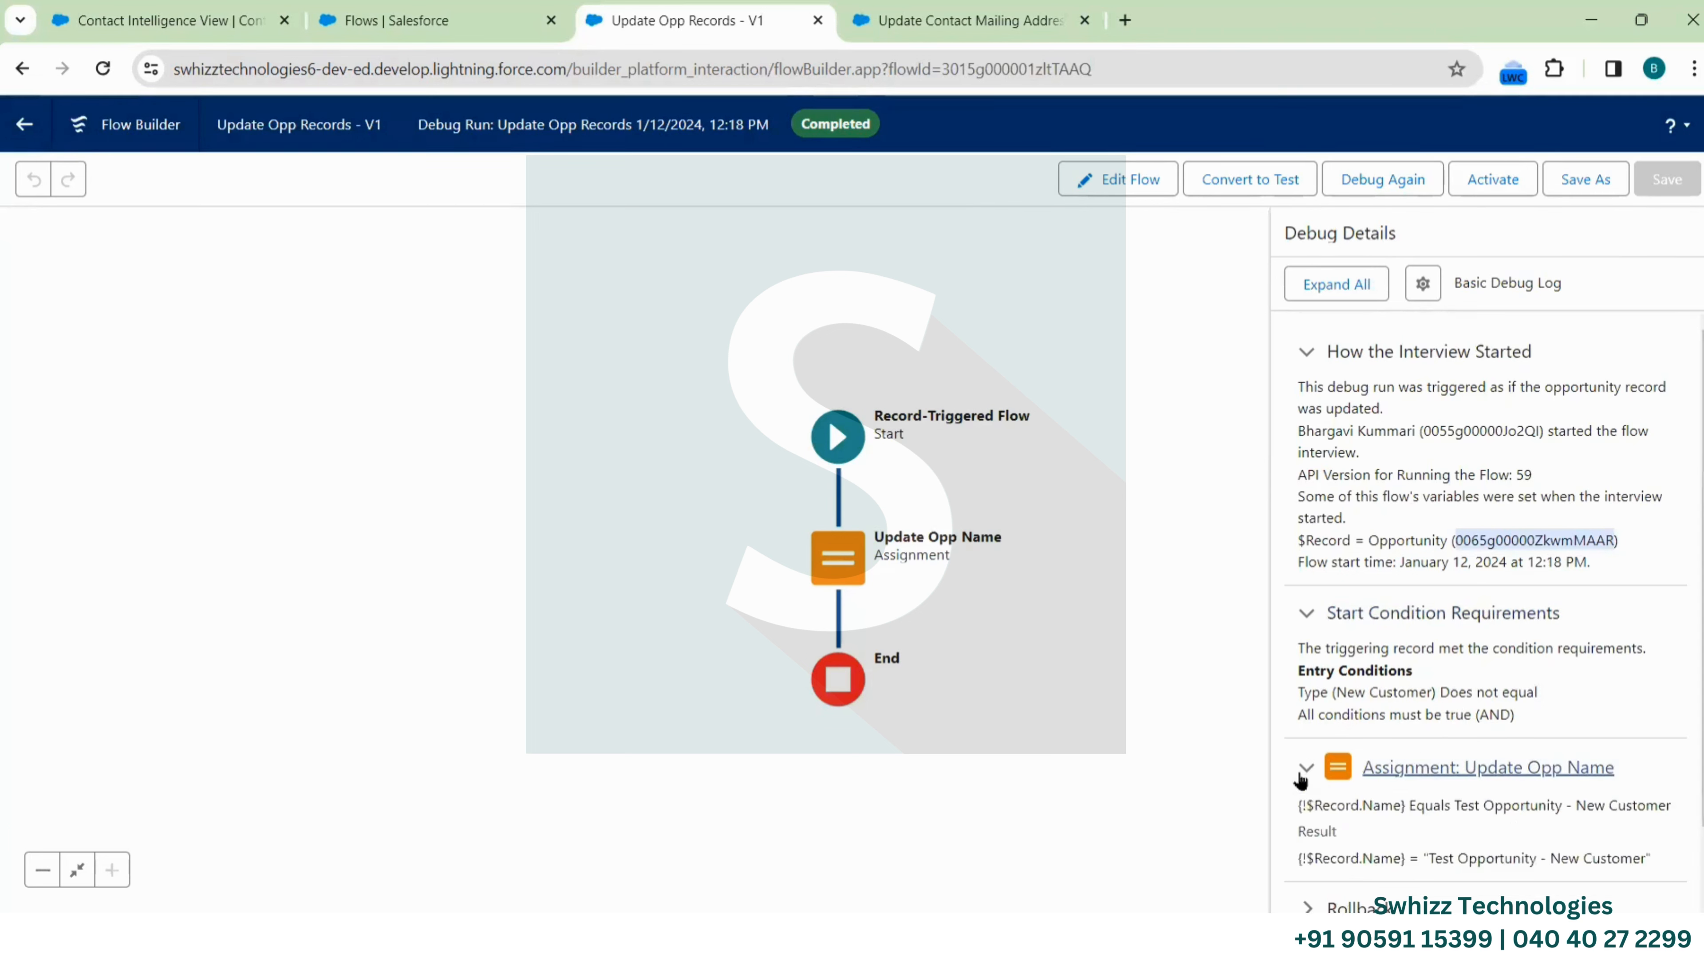
pyautogui.scroll(-1, 1433, 819)
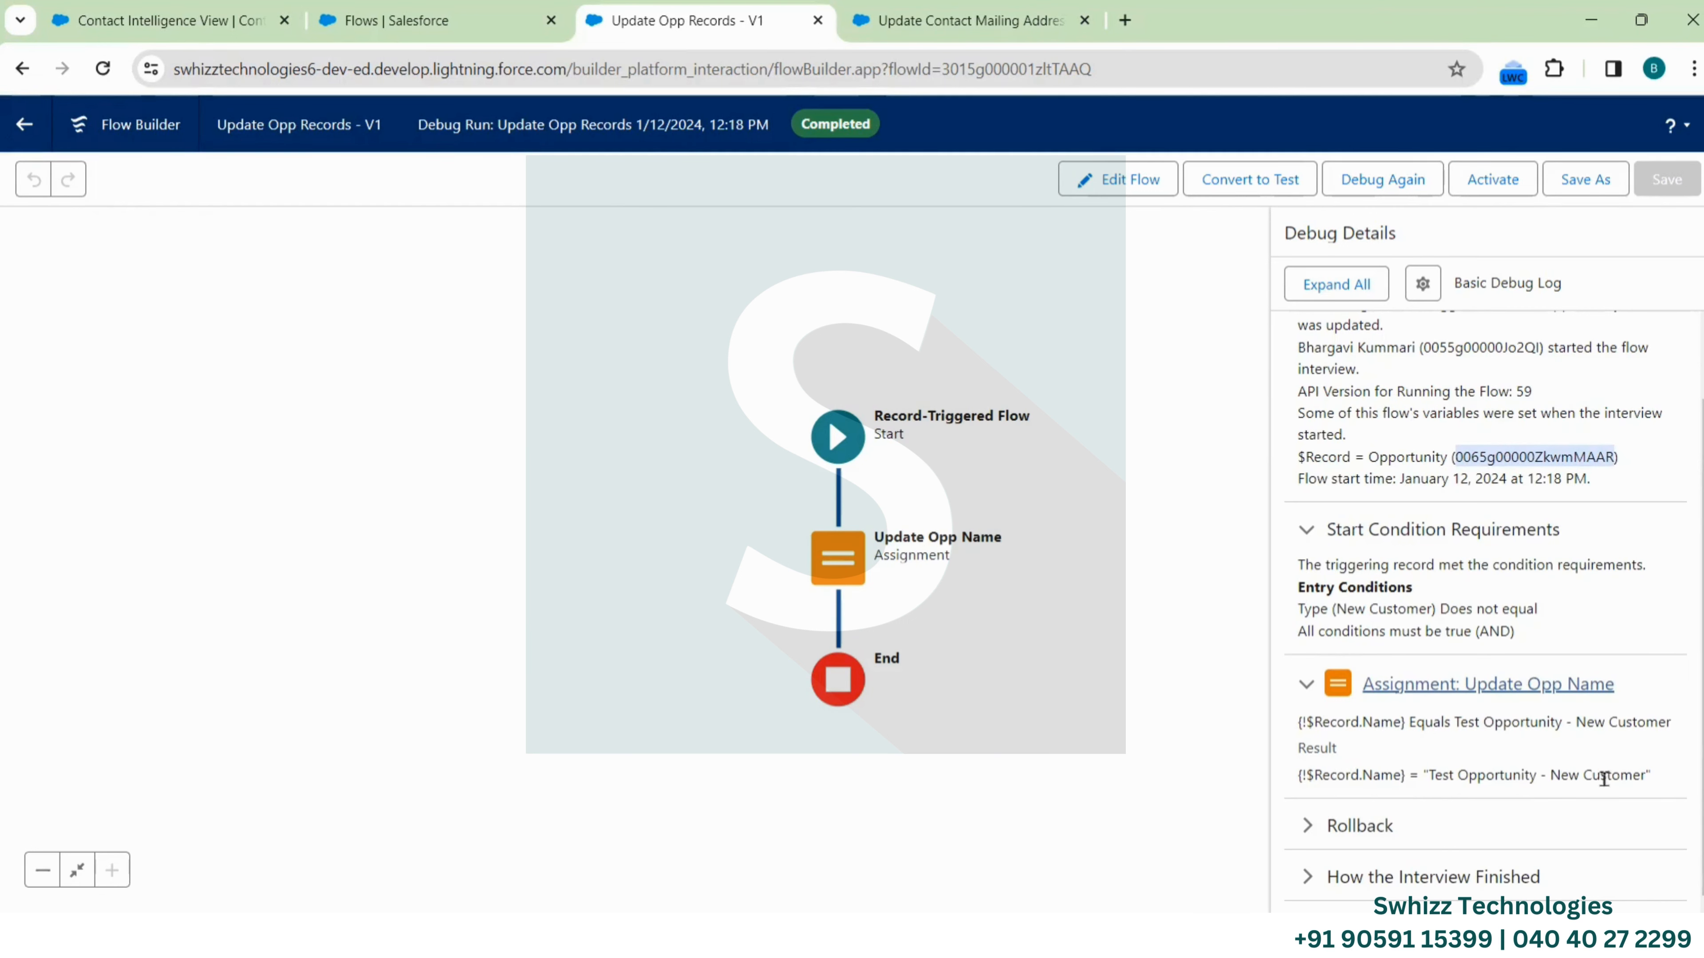
pyautogui.moveTo(1428, 773); pyautogui.dragTo(1638, 791)
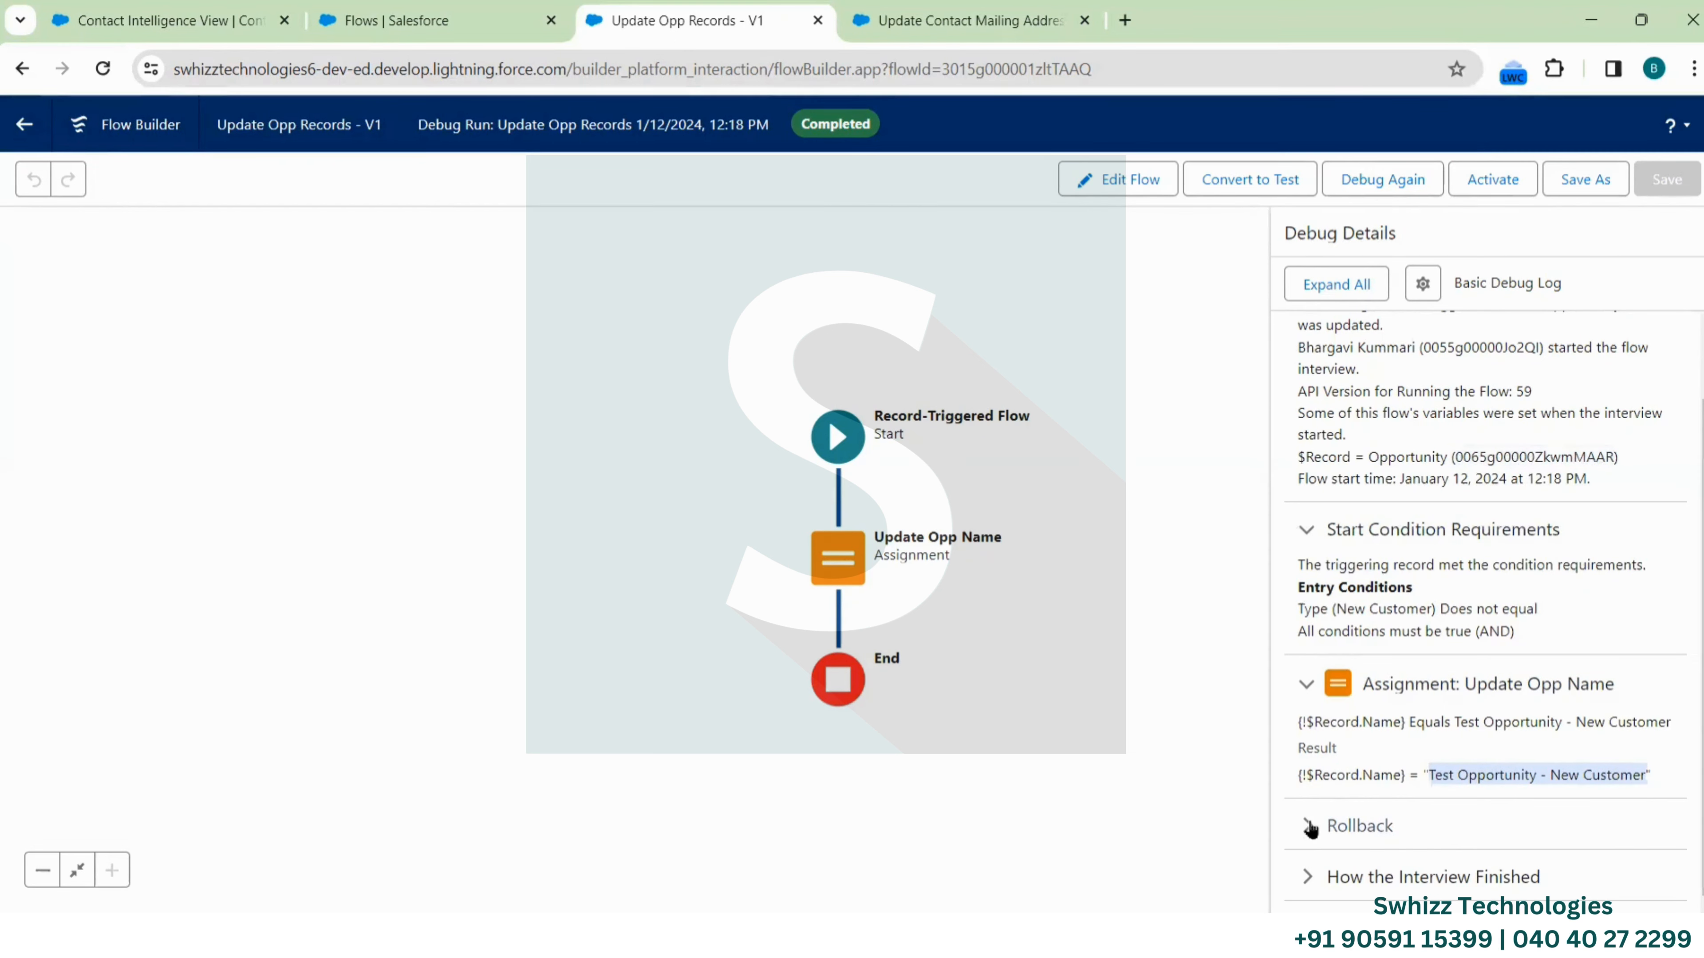
pyautogui.click(1355, 827)
pyautogui.scroll(-1, 1468, 848)
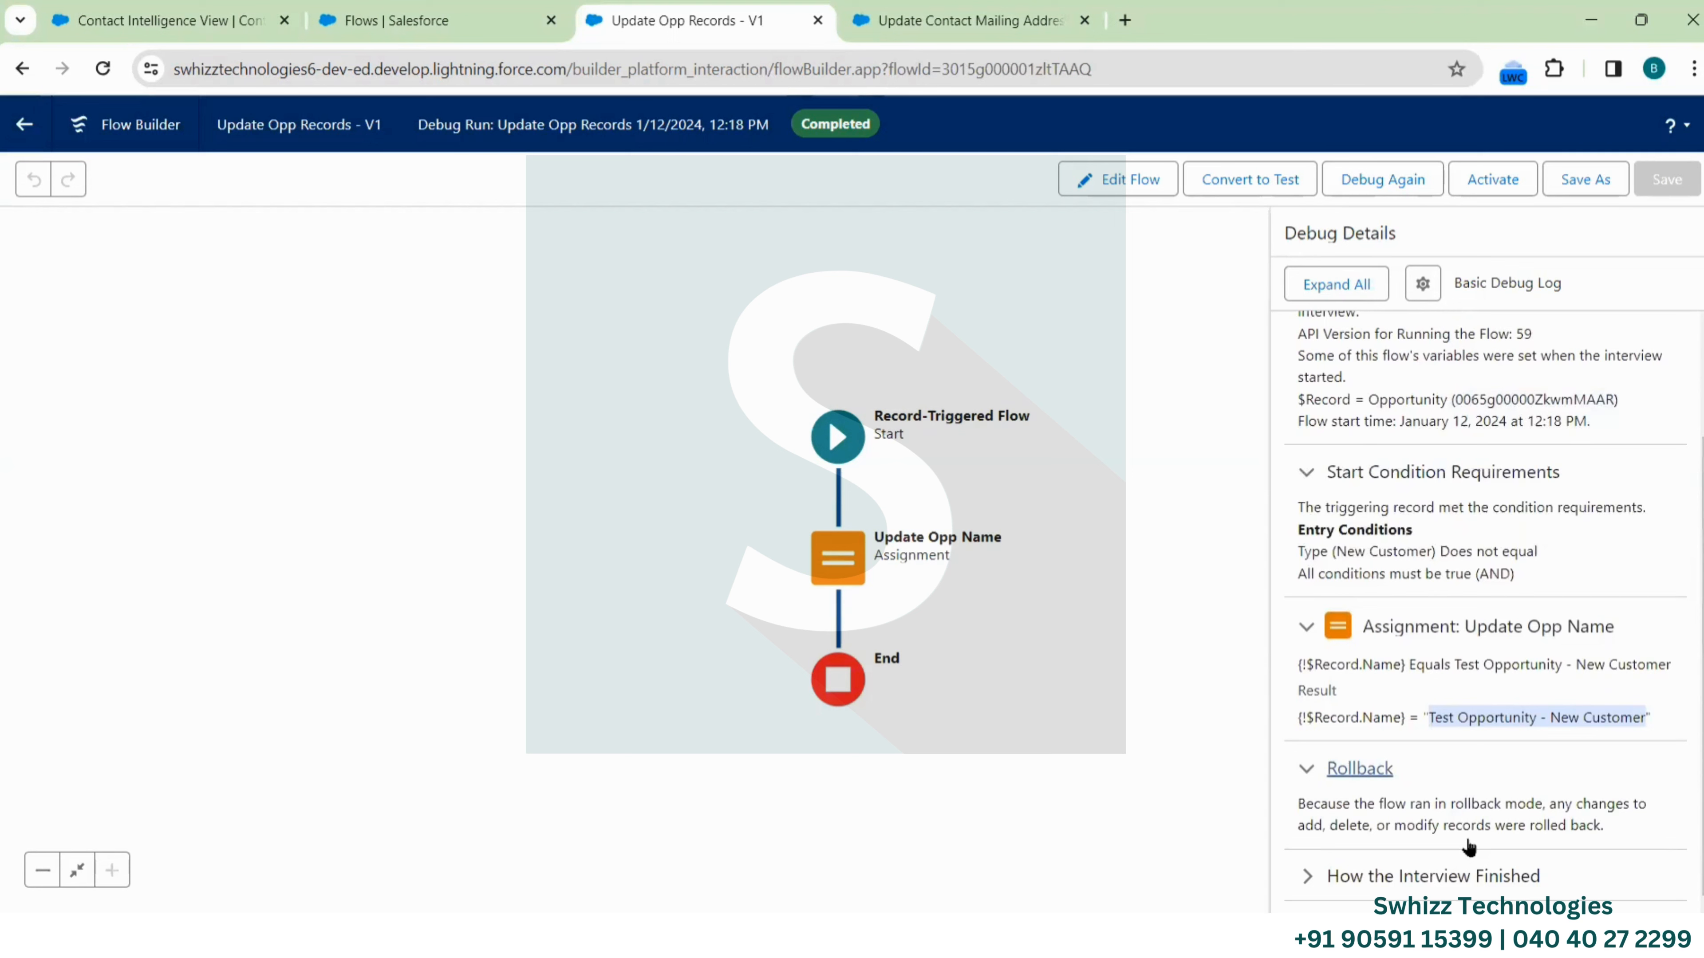
pyautogui.click(1486, 185)
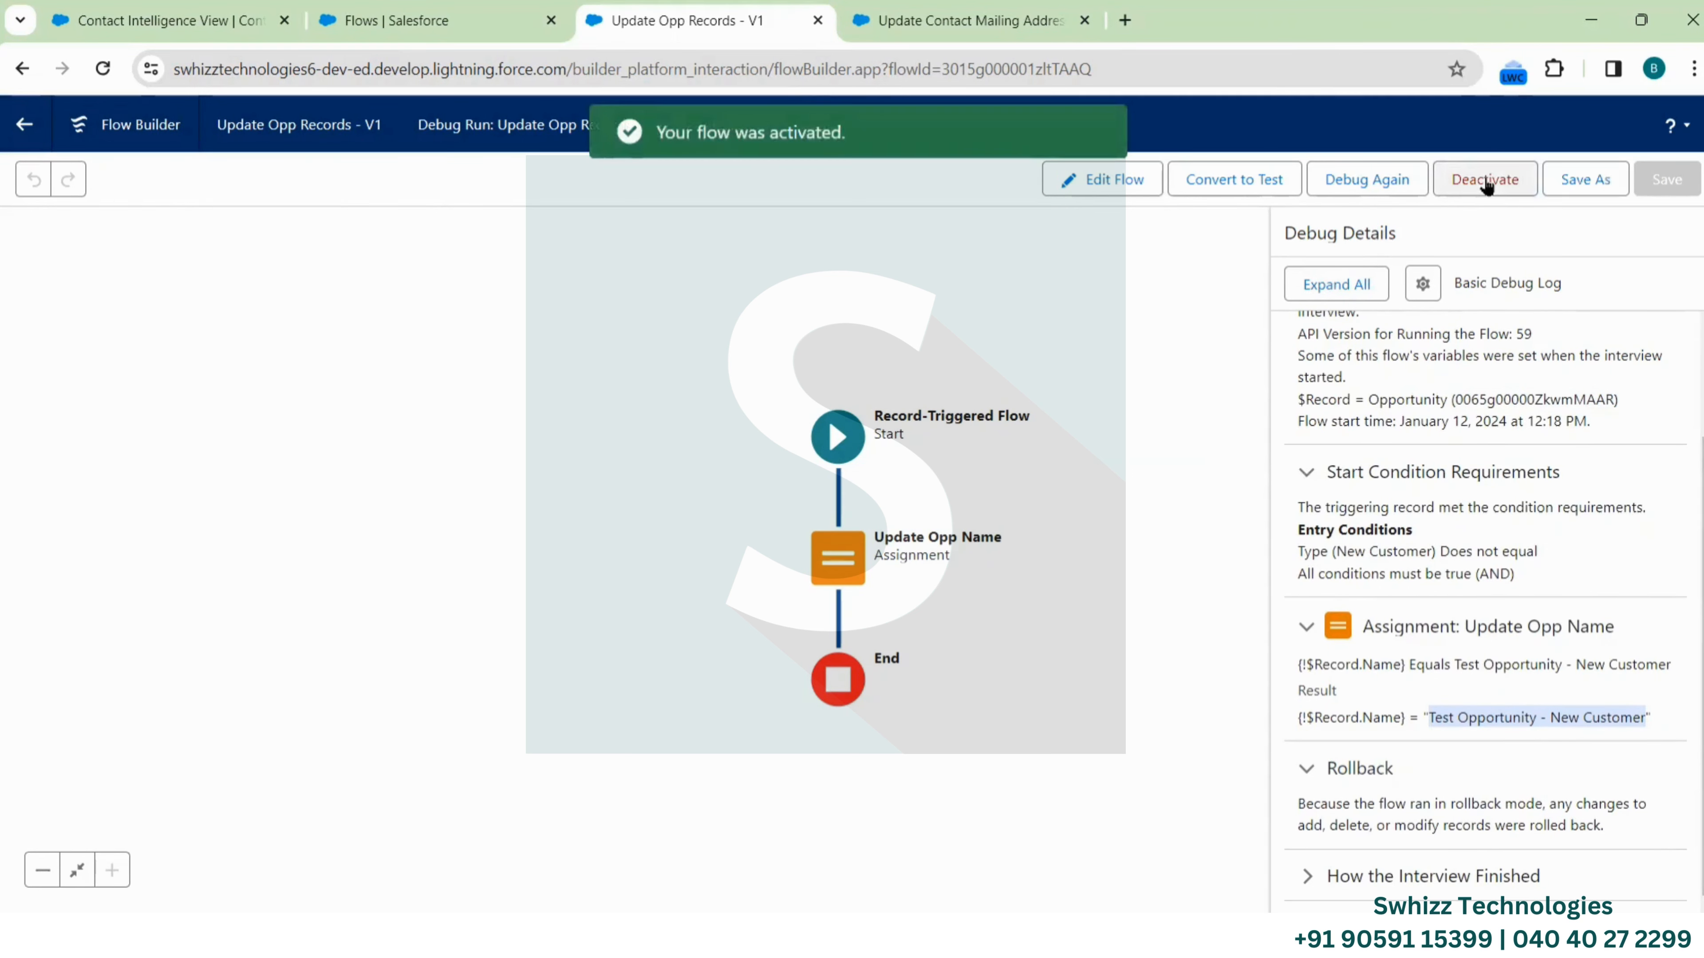
# Open the Test Opportunity record from the Sales app's Opportunities list and view its Details
pyautogui.click(194, 20)
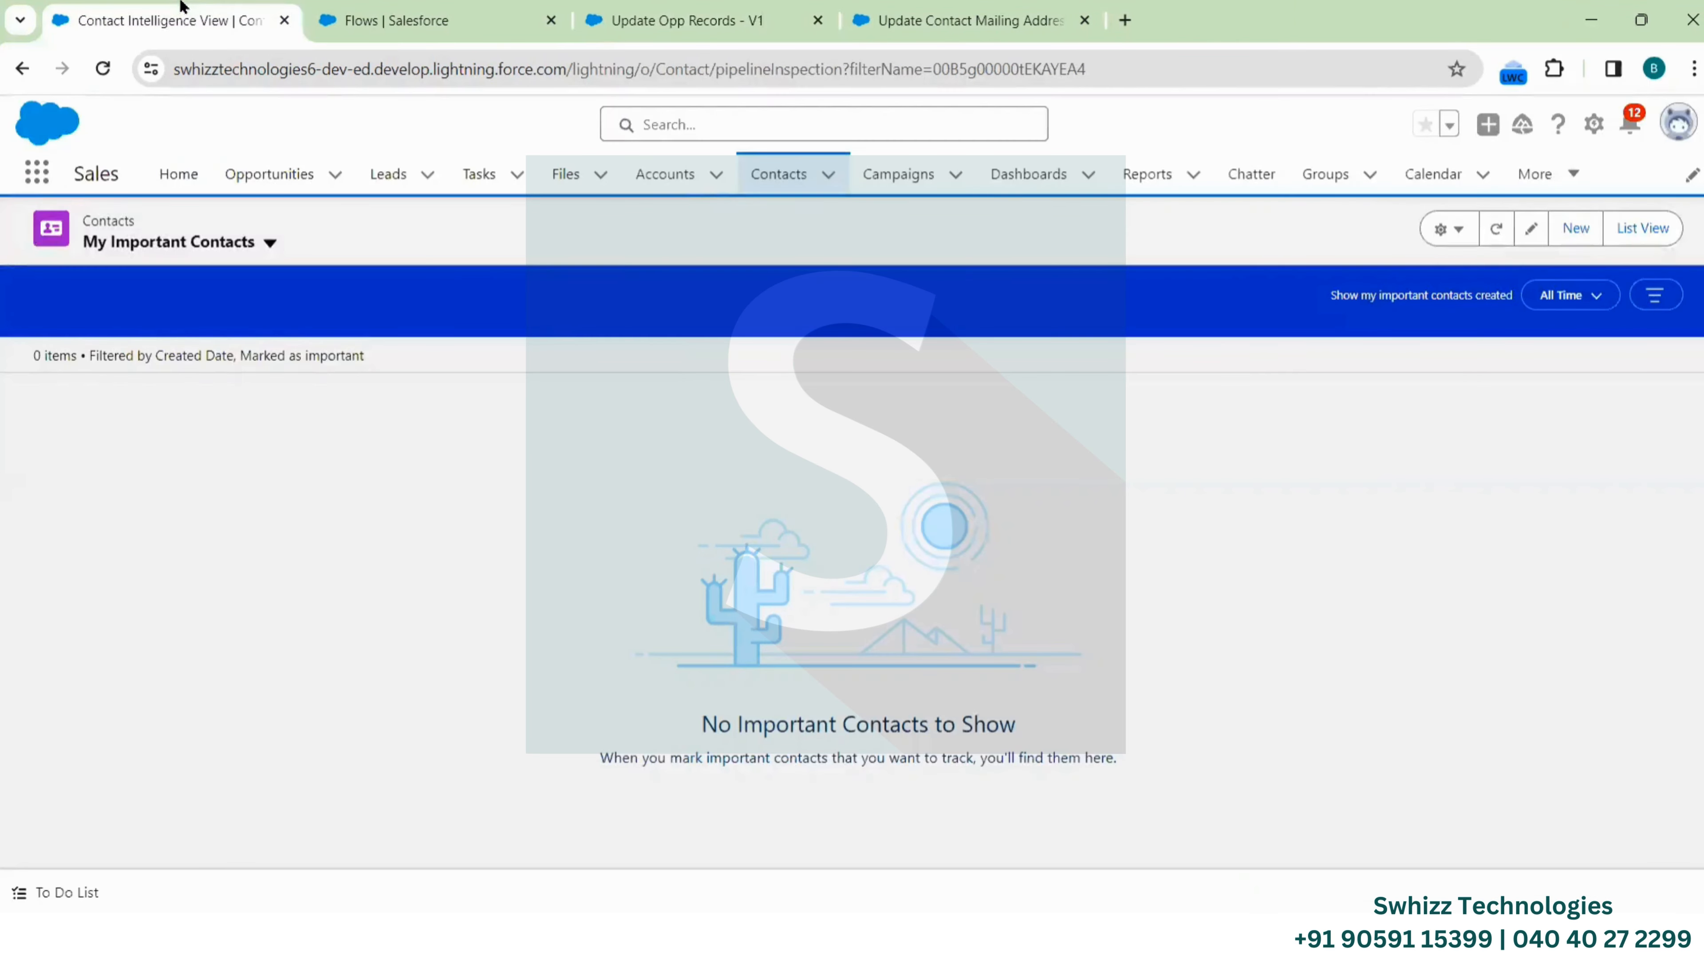
pyautogui.click(278, 182)
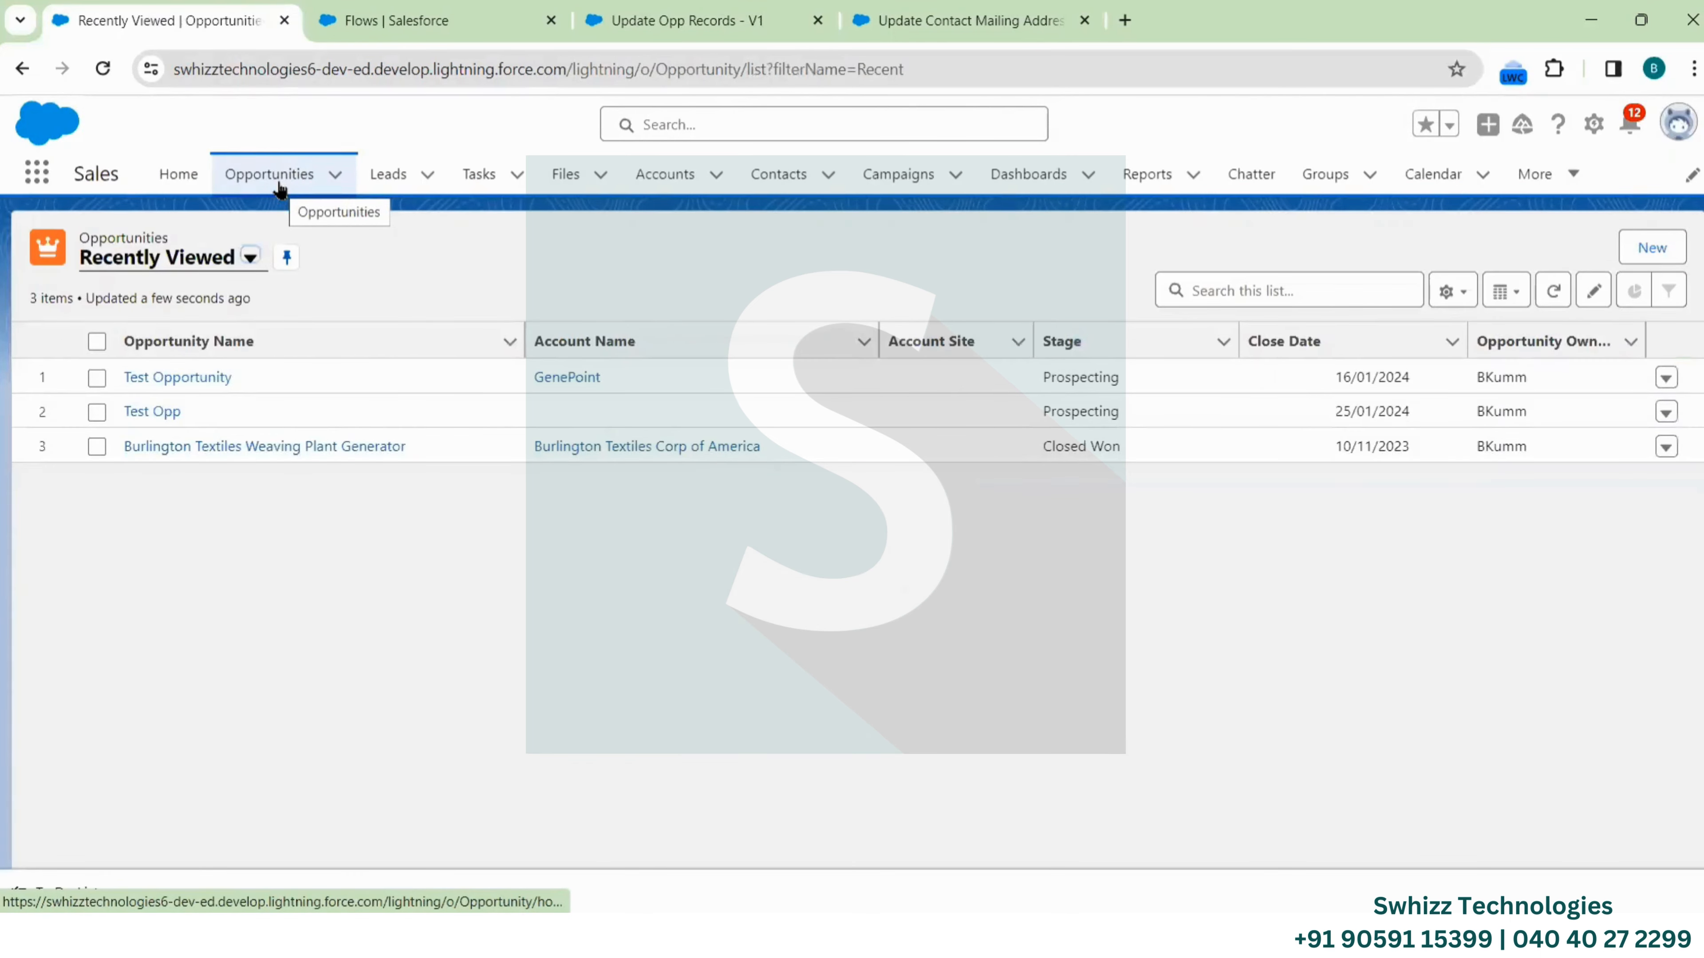
pyautogui.click(203, 380)
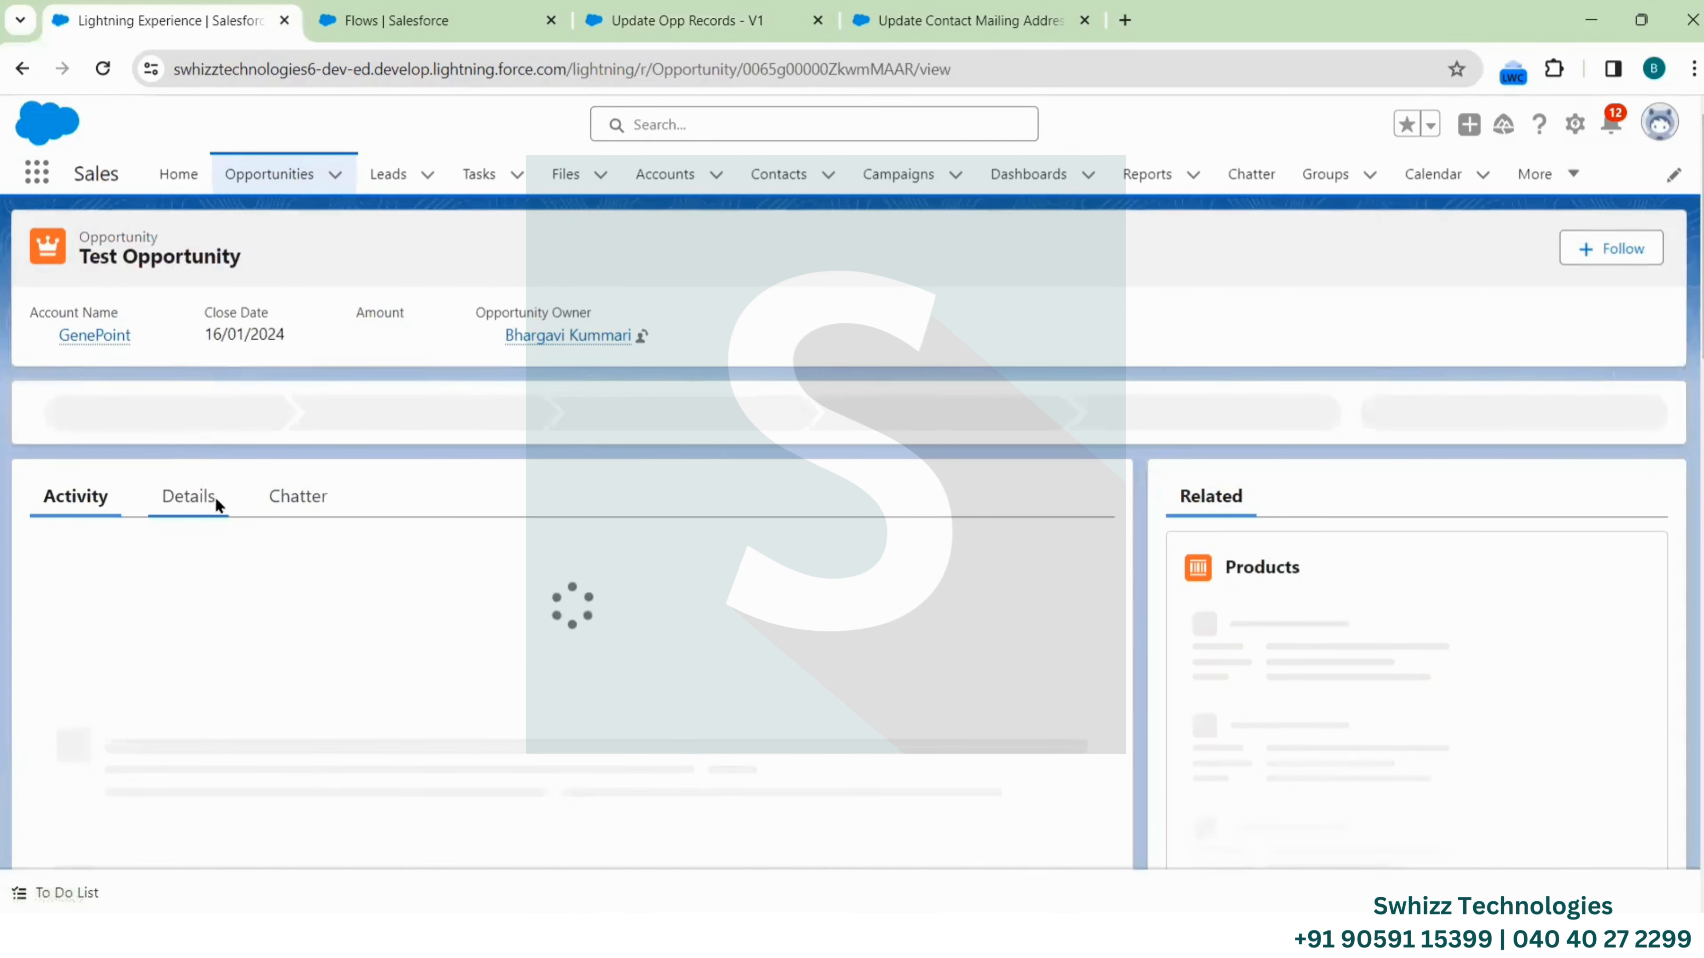
pyautogui.click(210, 500)
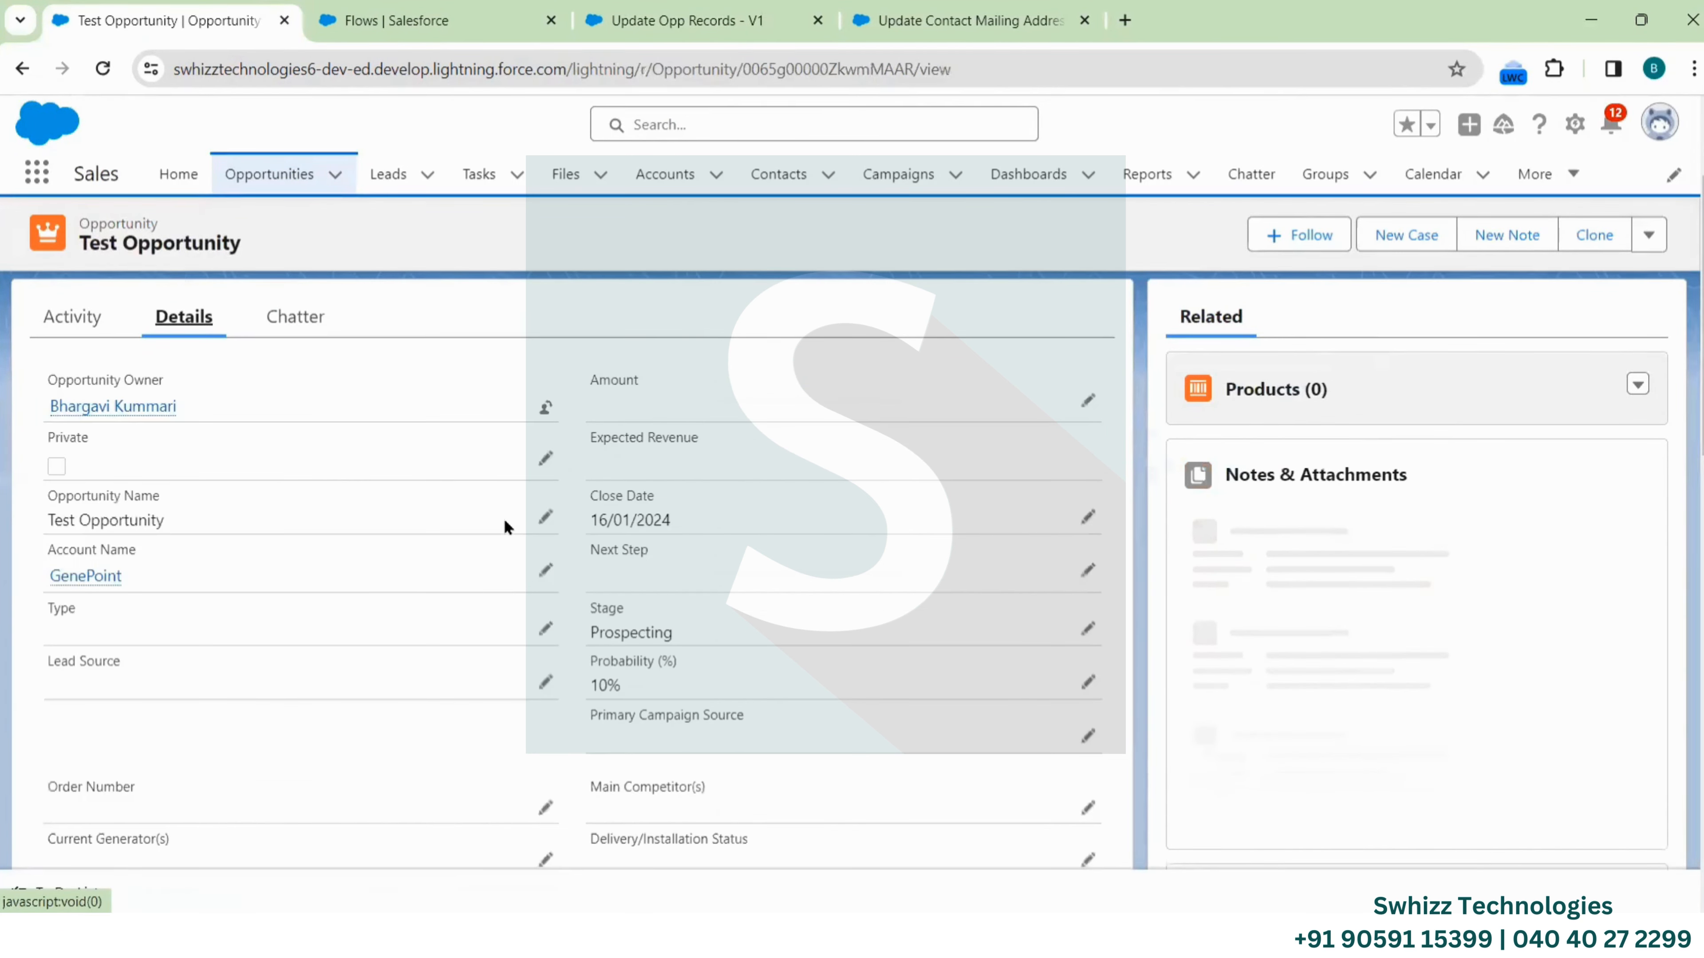
pyautogui.scroll(-2, 505, 527)
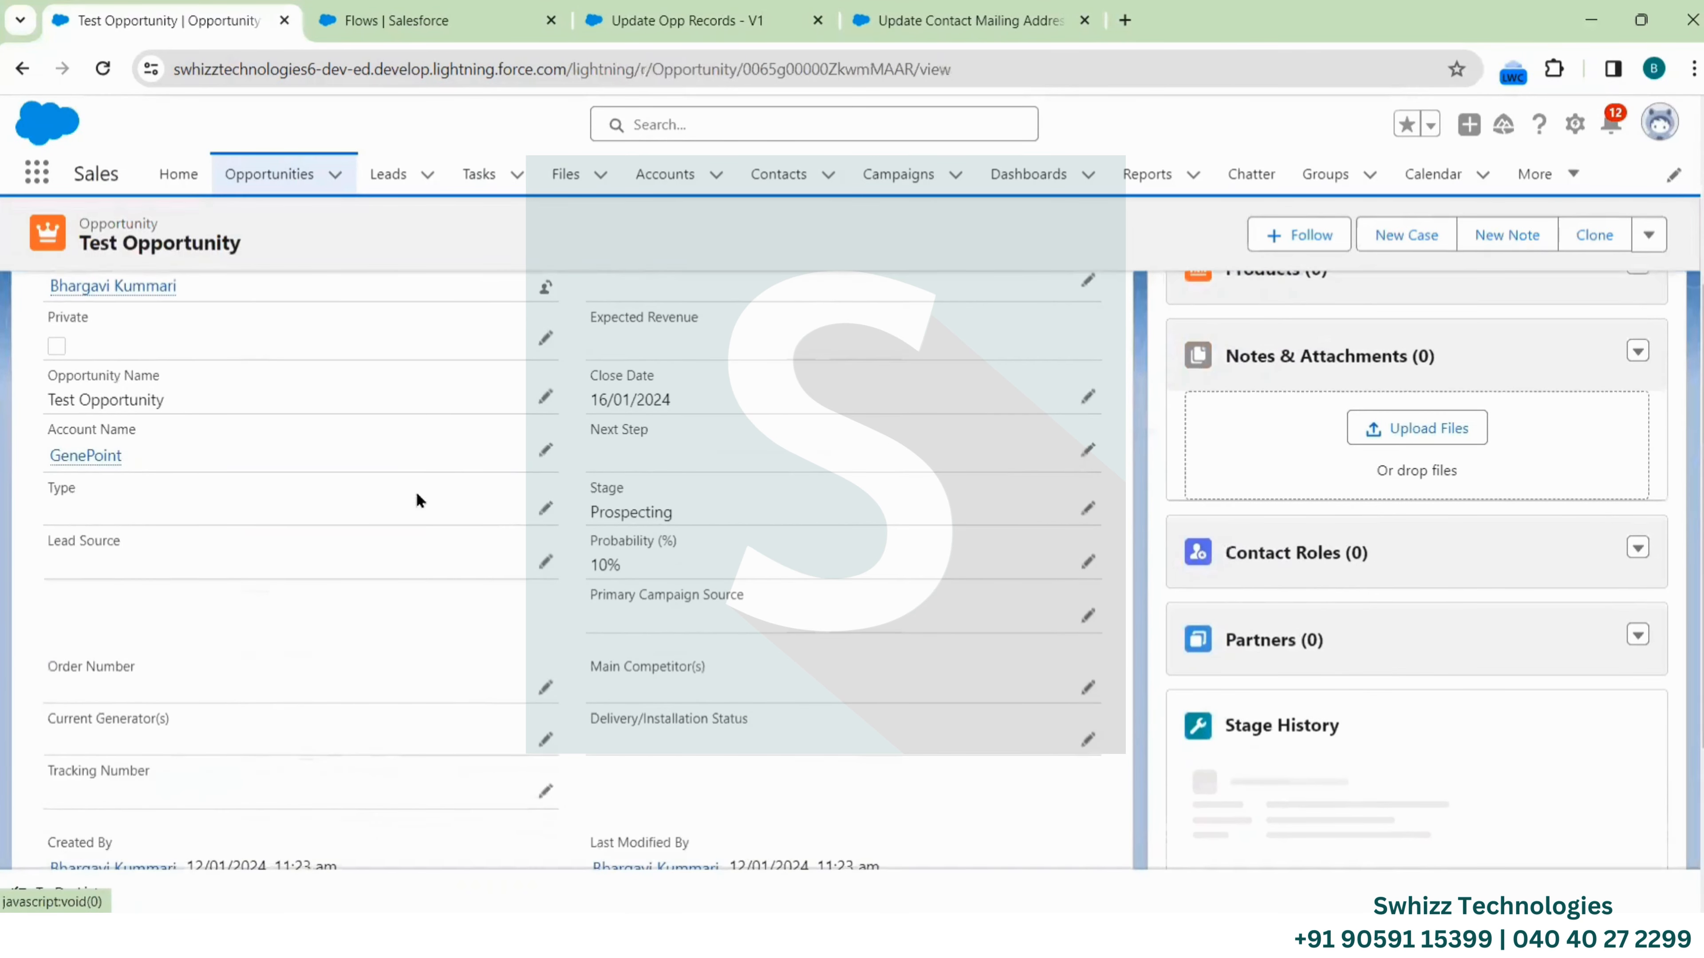
pyautogui.scroll(1, 251, 388)
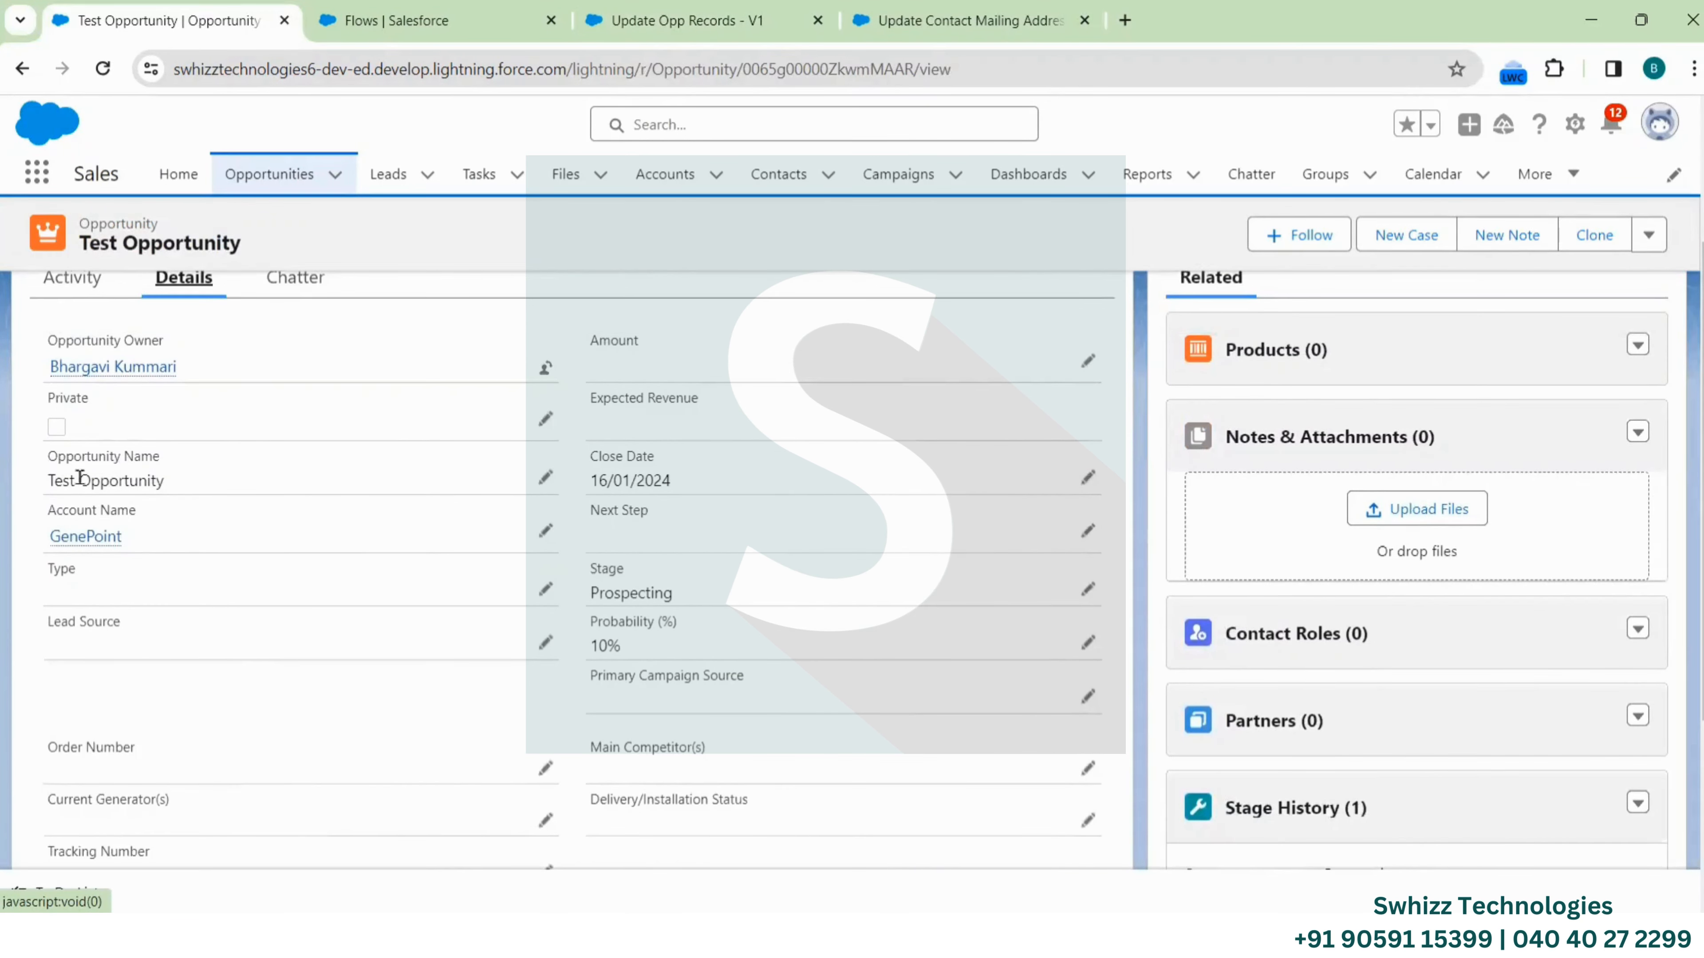
# Set Test Opportunity's Type to New Customer and save the record
pyautogui.click(545, 589)
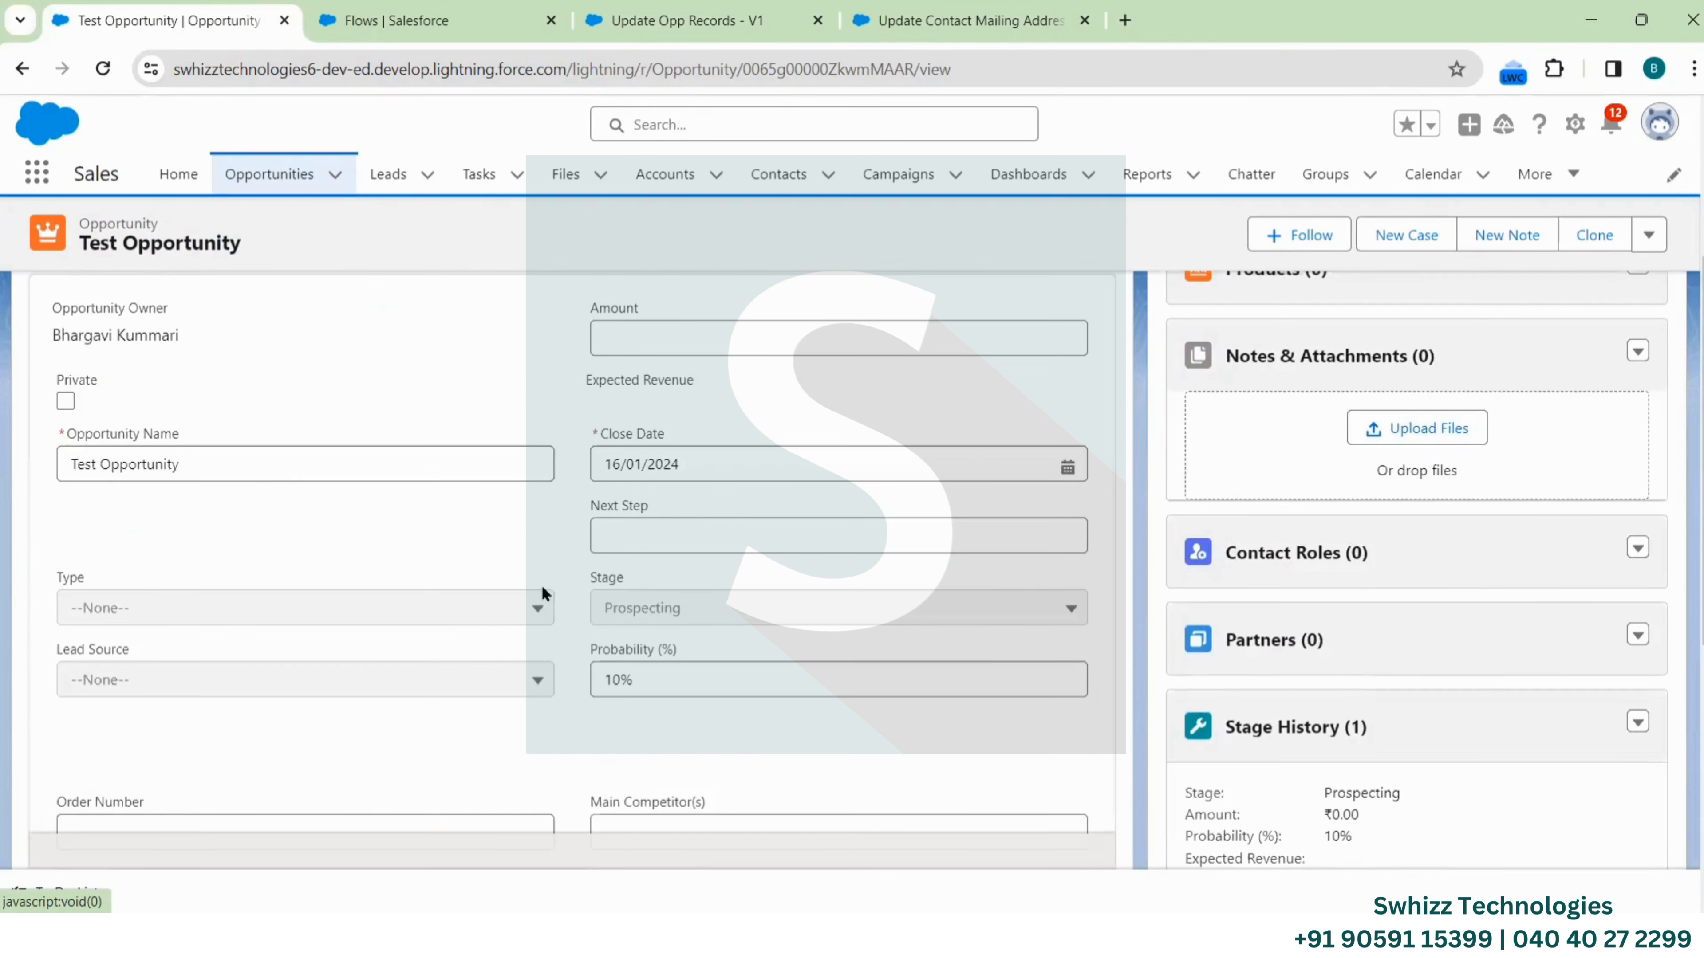
pyautogui.click(273, 608)
pyautogui.click(163, 815)
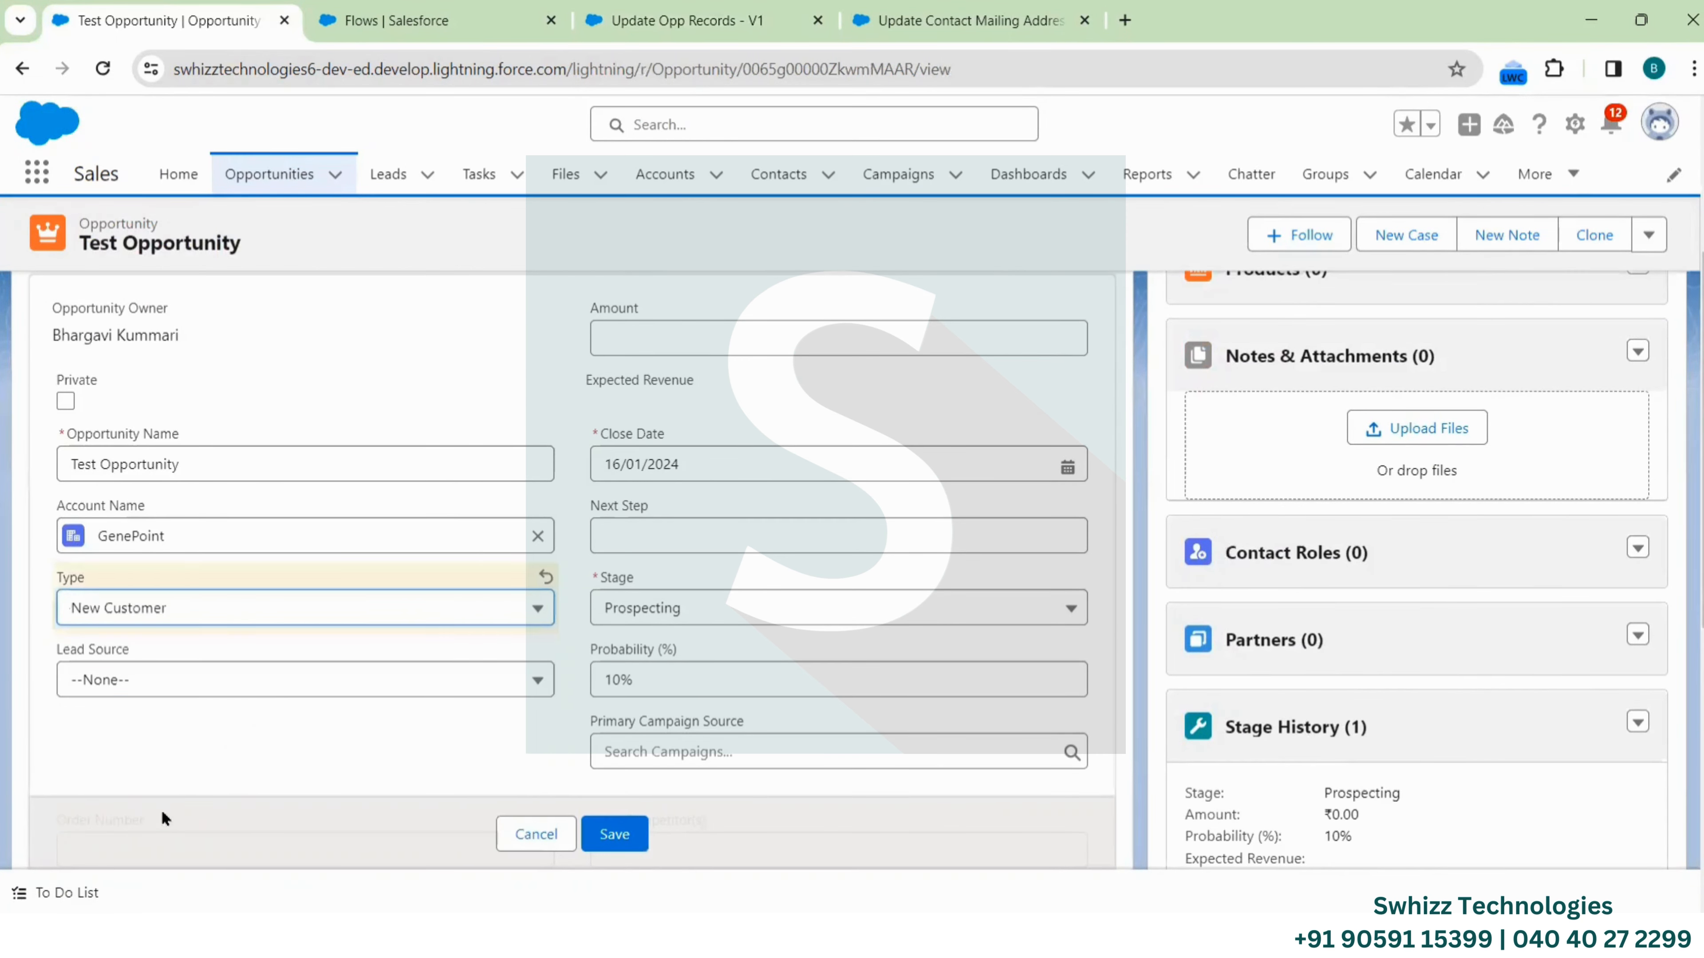
pyautogui.click(615, 834)
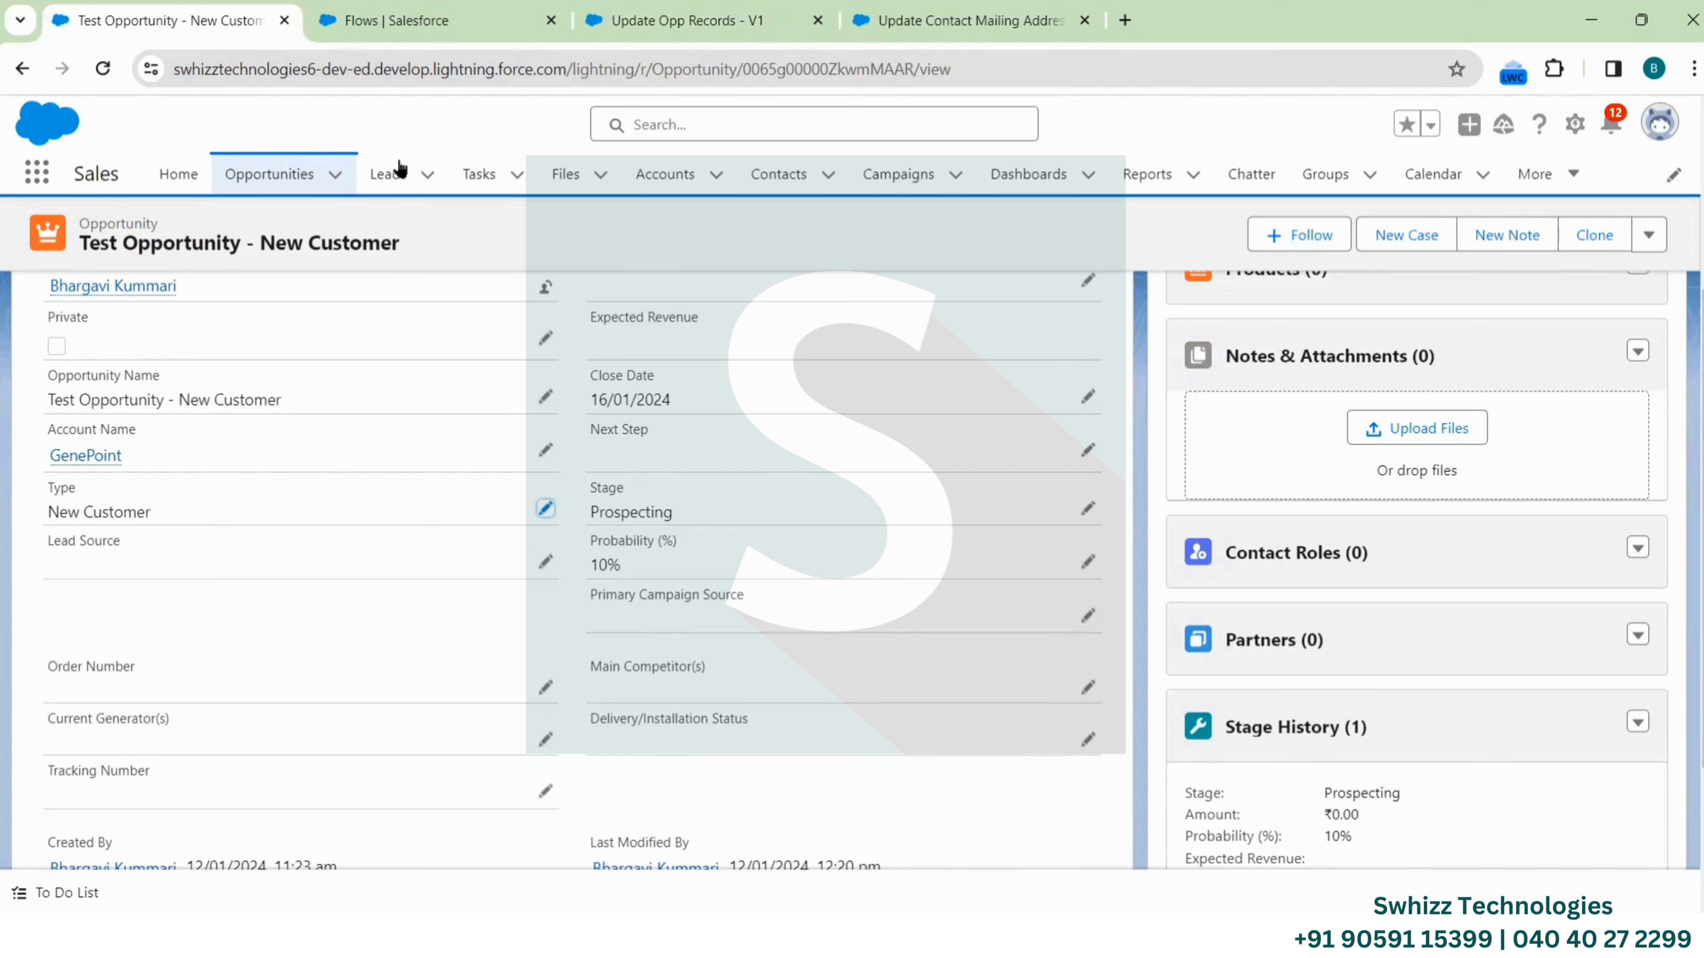
# Return to the Update Opp Records - V1 flow tab and pan the canvas
pyautogui.click(932, 12)
pyautogui.click(733, 25)
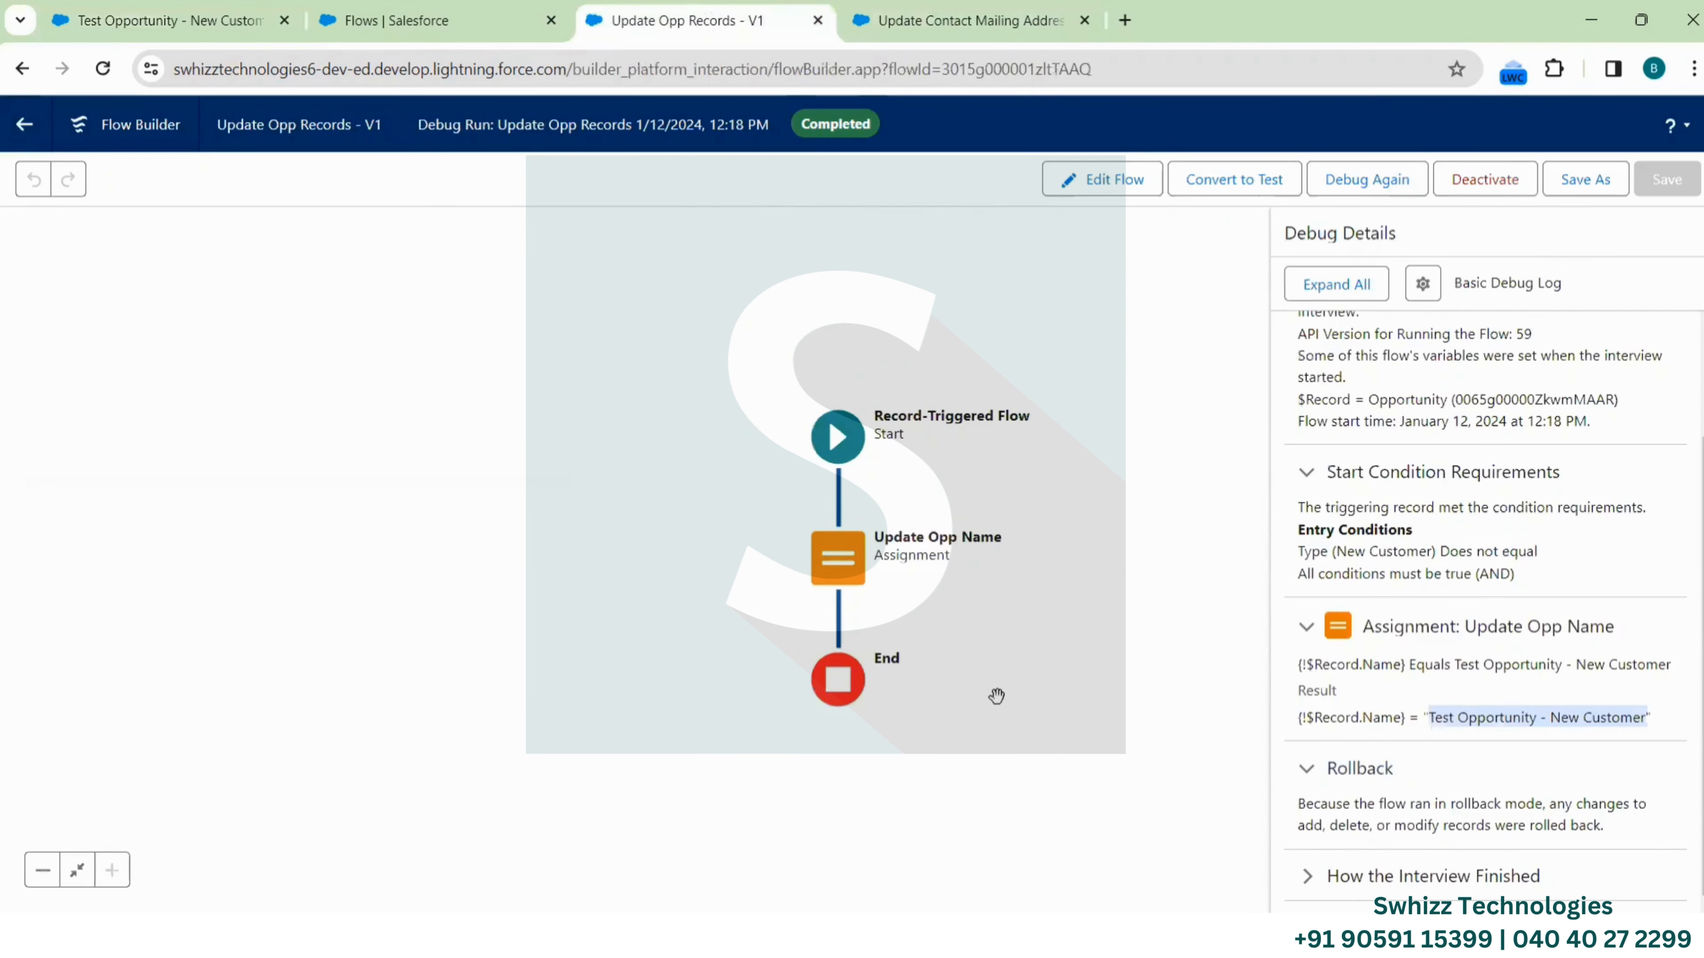
pyautogui.moveTo(997, 696); pyautogui.dragTo(909, 578)
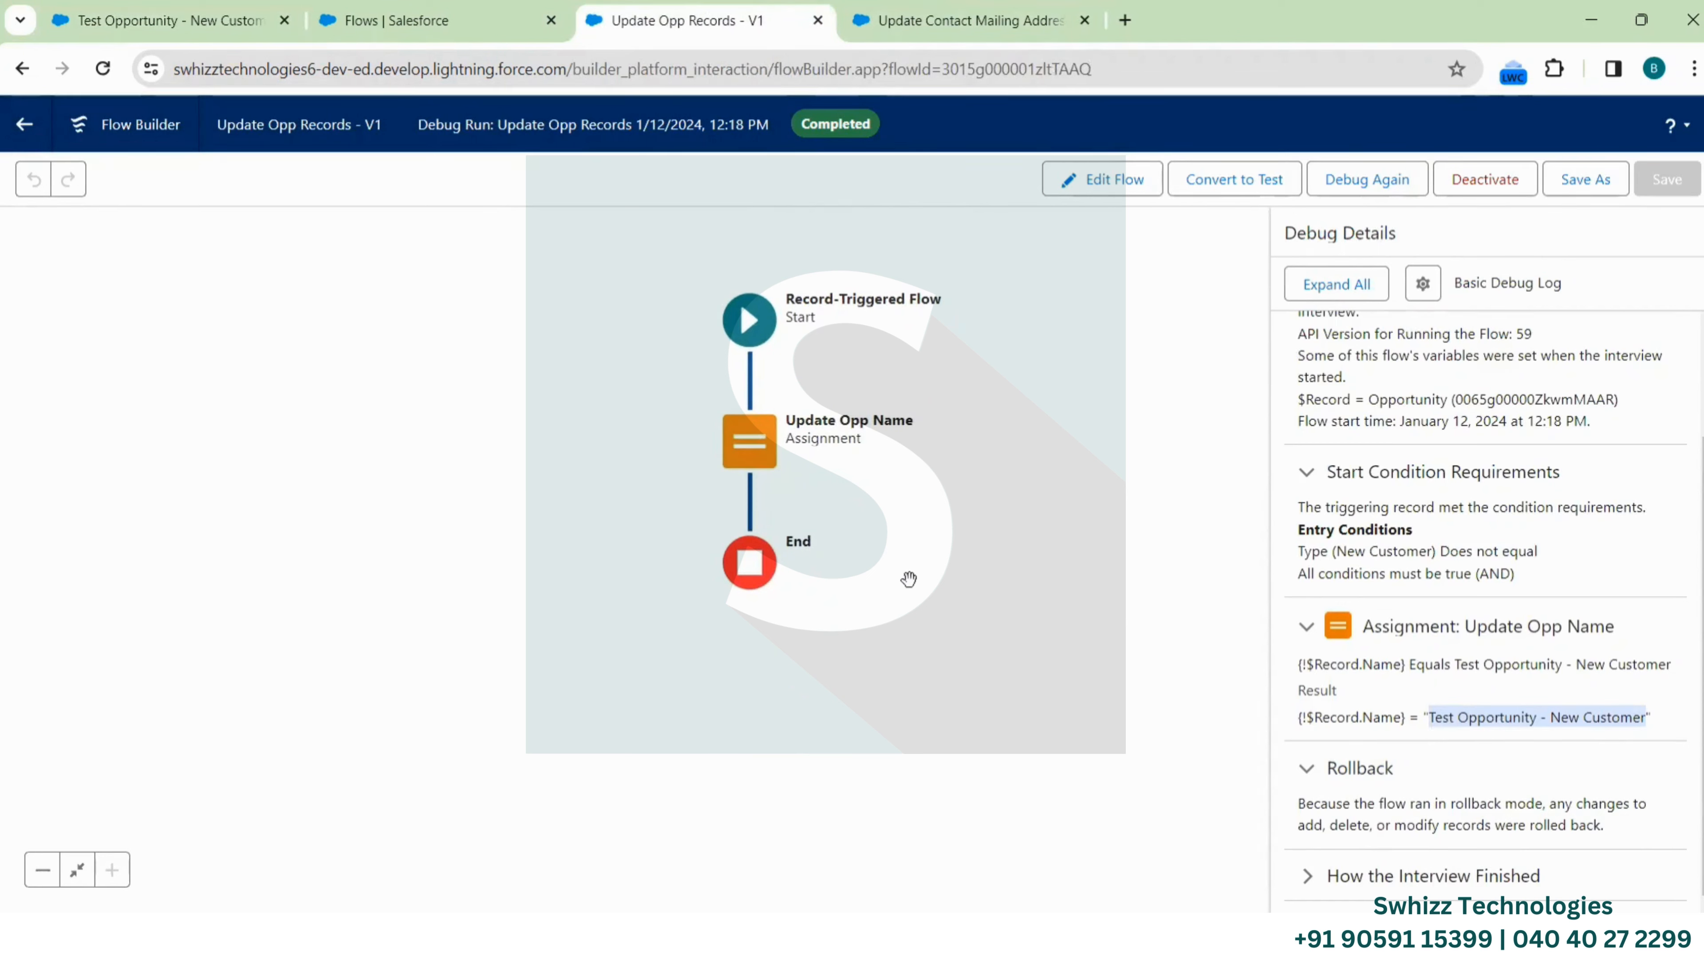